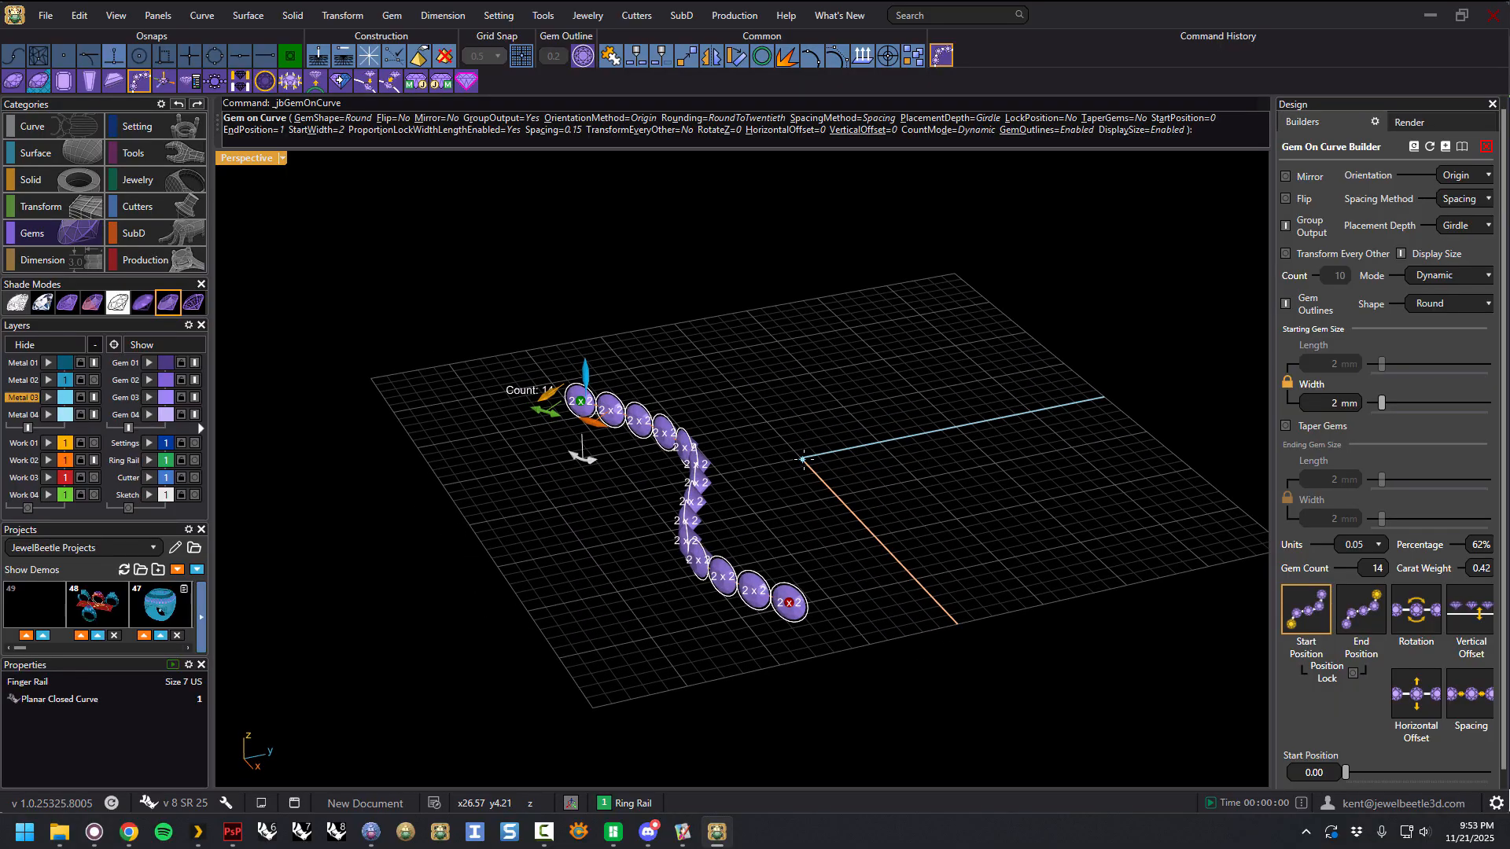
Step: Set the orientation of the gems along the curve to Down
{"action": "right_click_drag", "start_coordinate": [915, 517], "coordinate": [978, 533]}
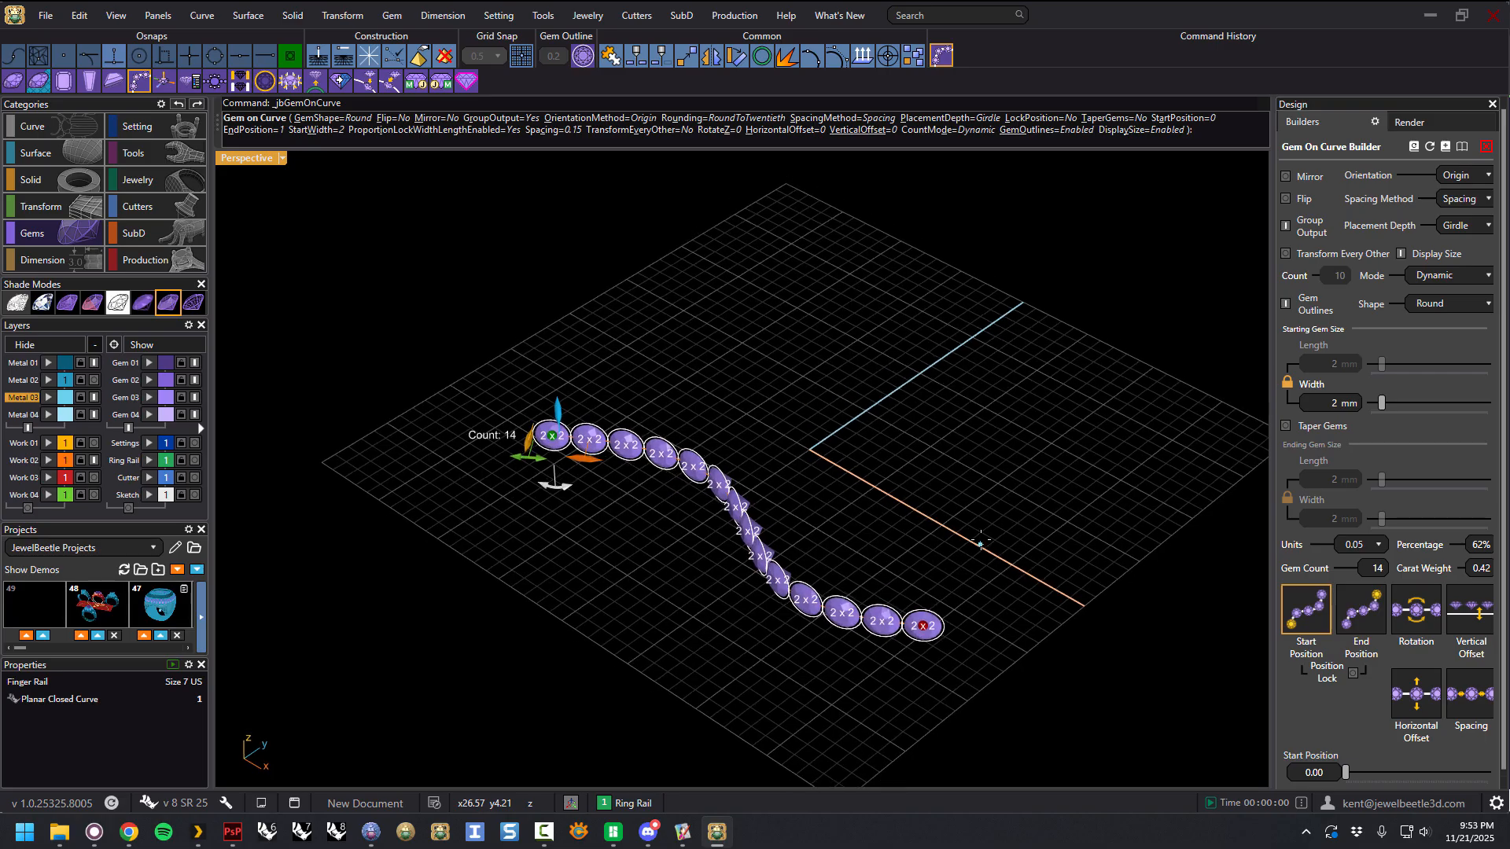
{"action": "left_click", "coordinate": [1462, 180]}
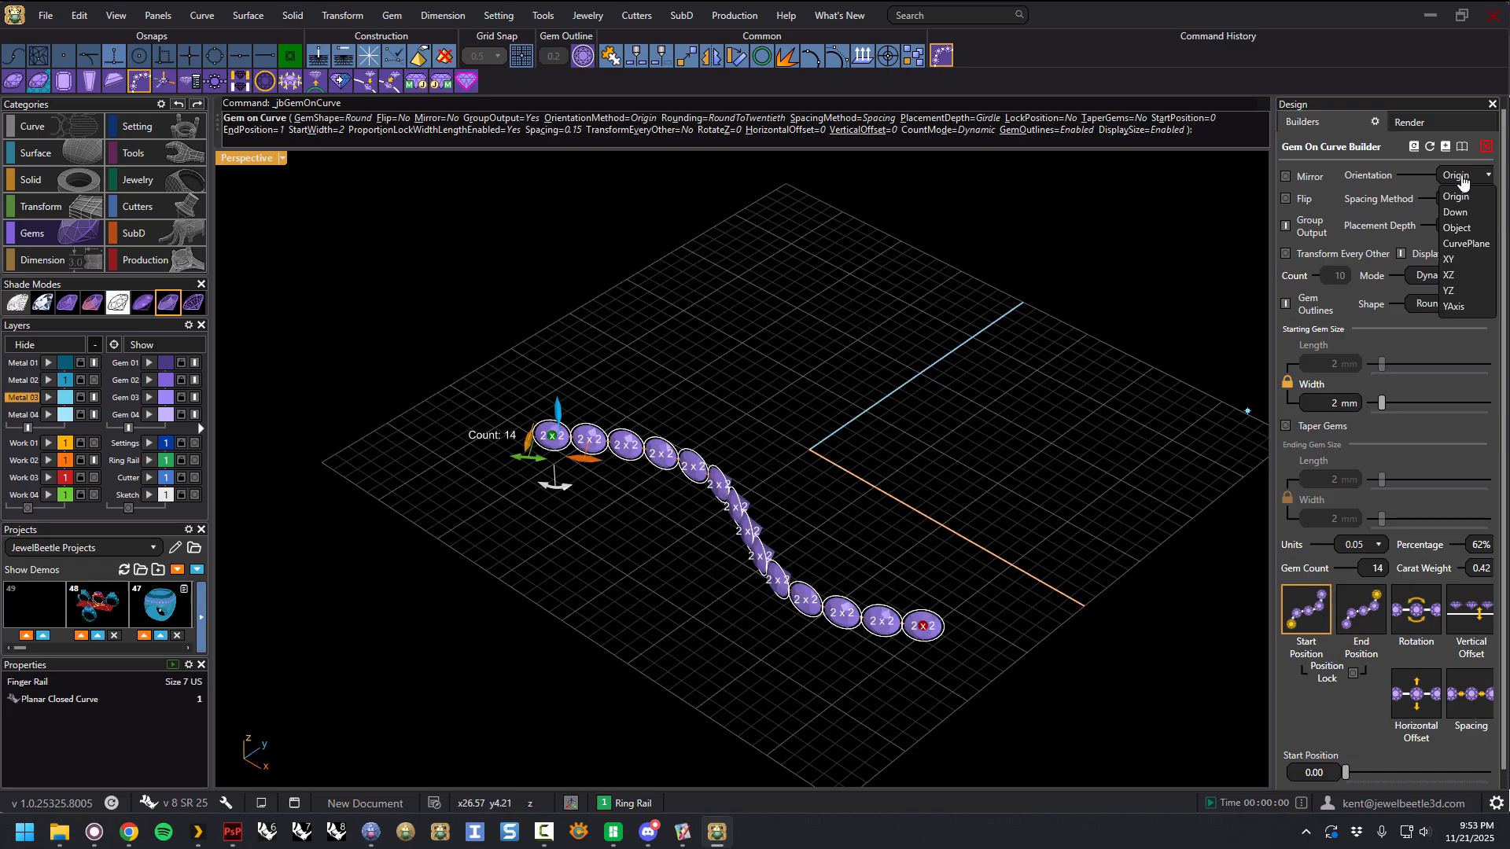
{"action": "left_click", "coordinate": [1459, 213]}
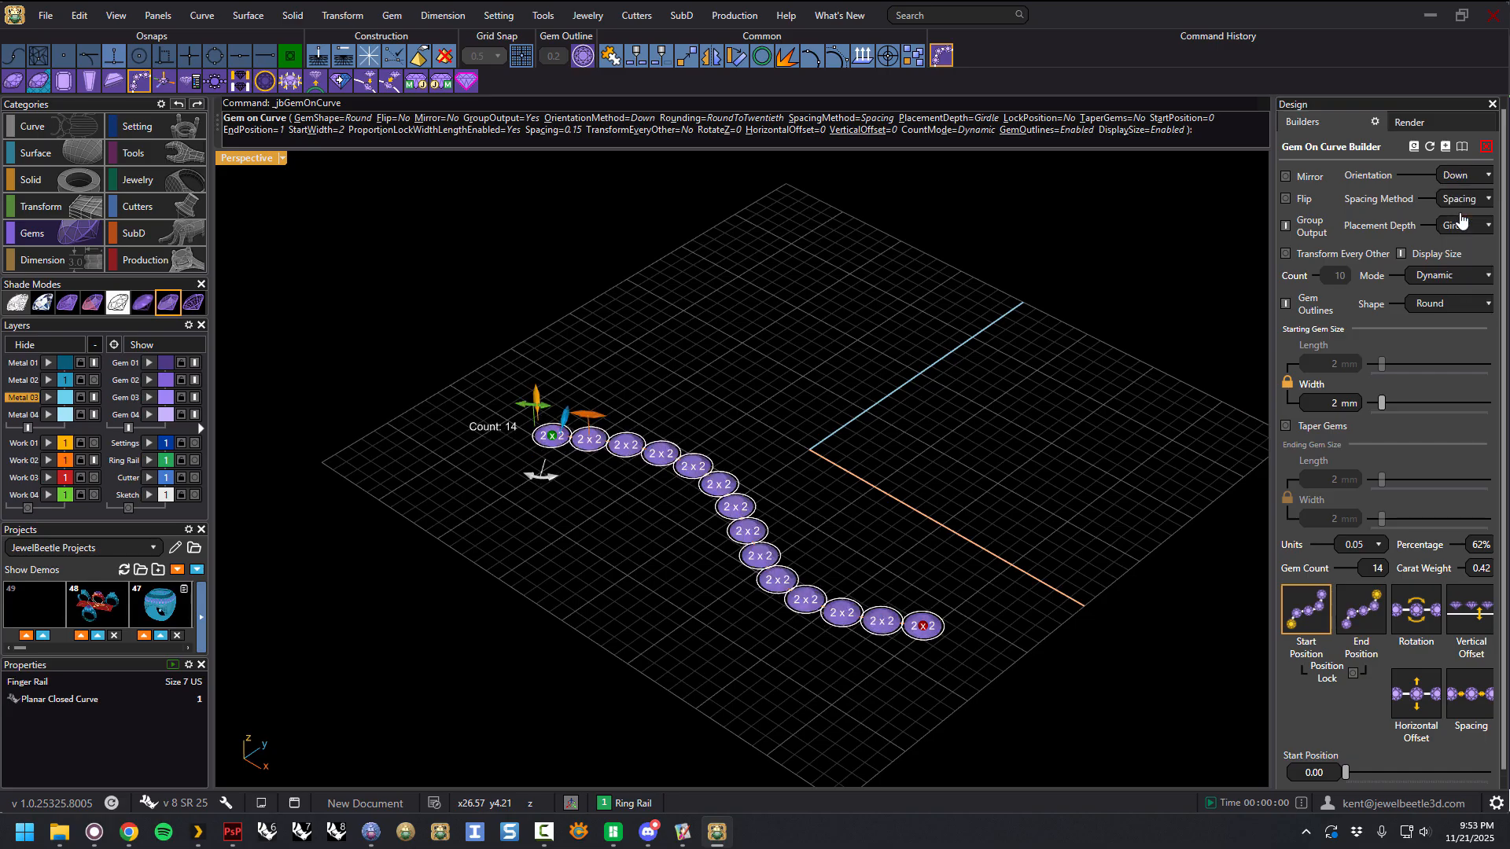
{"action": "right_click_drag", "start_coordinate": [851, 452], "coordinate": [916, 420]}
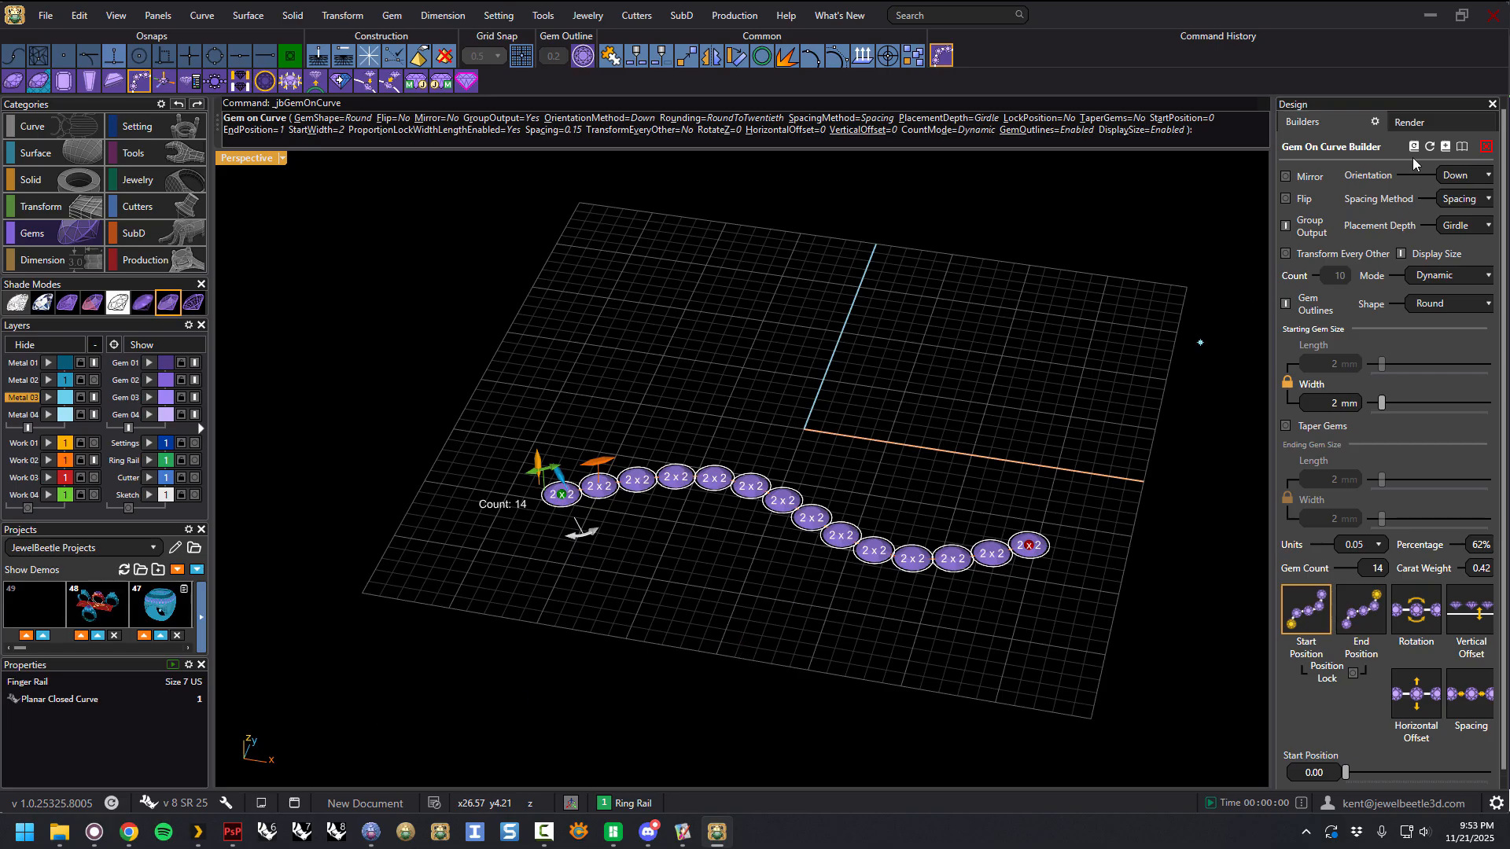
{"action": "left_click", "coordinate": [1488, 176]}
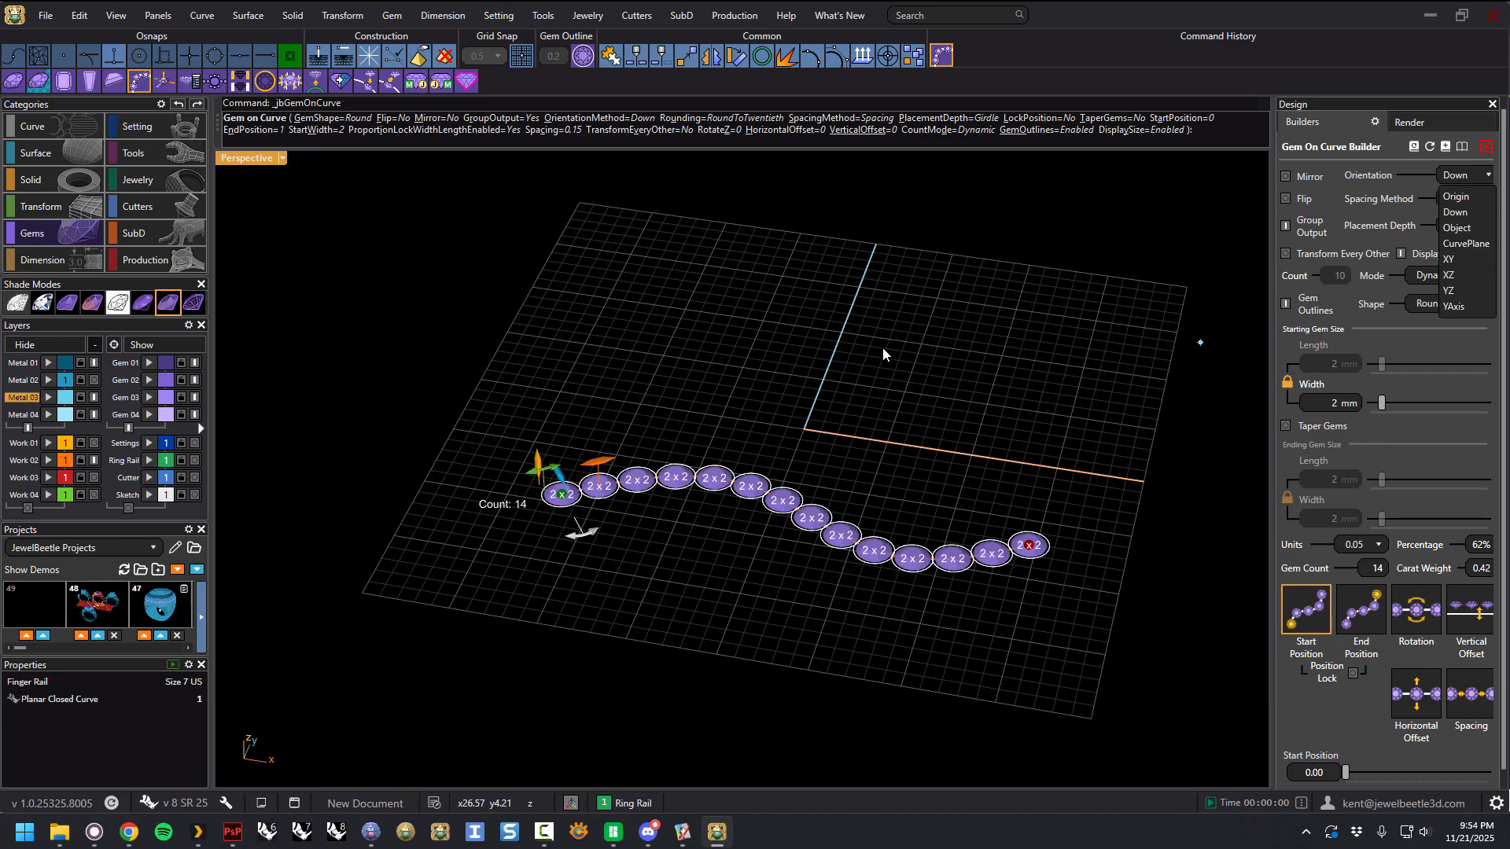
{"action": "left_click", "coordinate": [1031, 210]}
Step: Turn the Mirror option for the gem run on and back off
{"action": "right_click_drag", "start_coordinate": [1031, 211], "coordinate": [911, 431]}
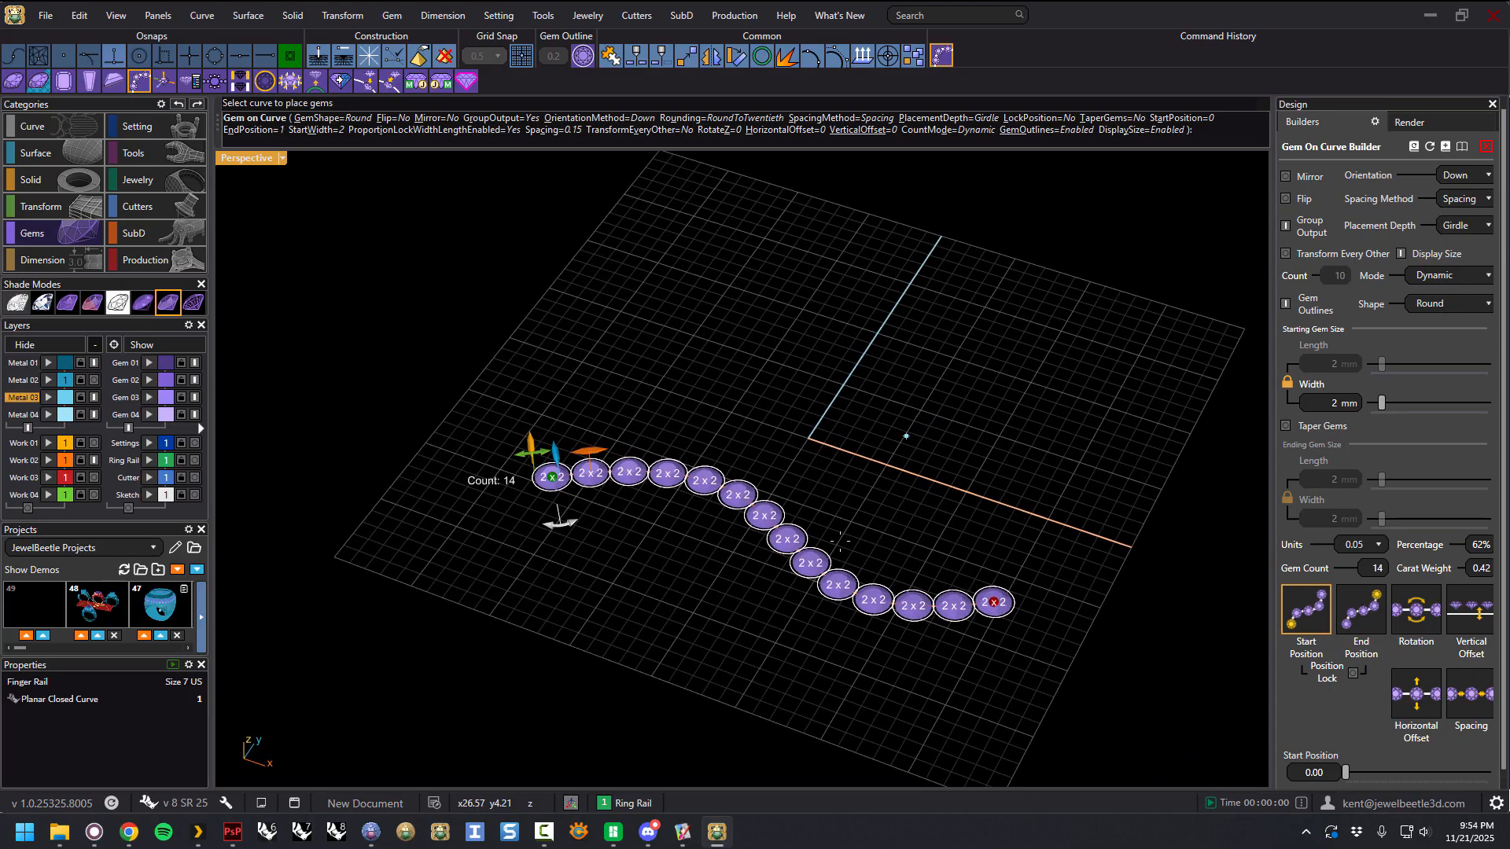
{"action": "right_click_drag", "start_coordinate": [607, 580], "coordinate": [739, 569]}
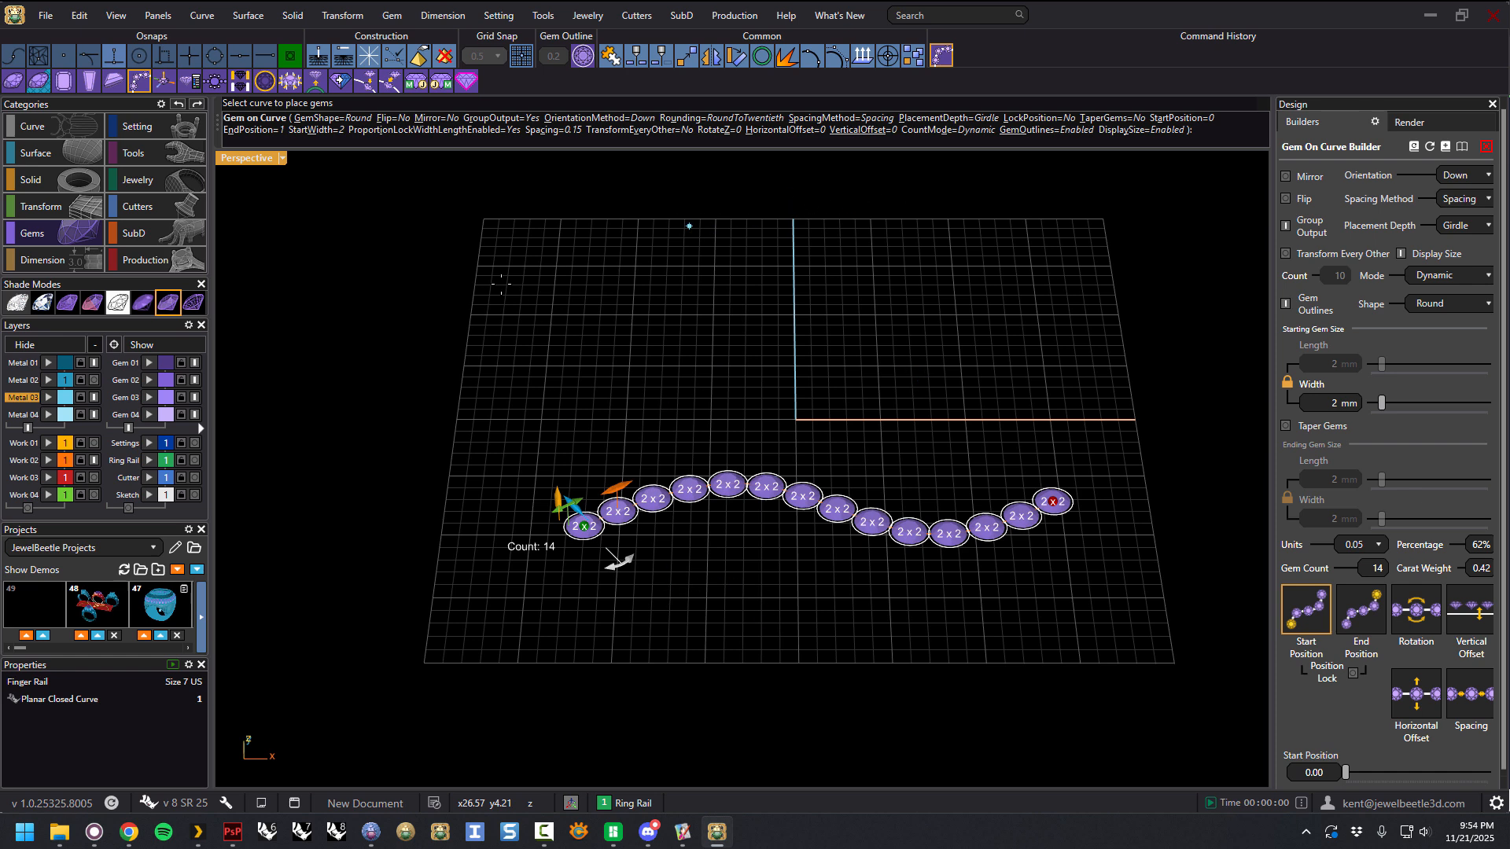
{"action": "mouse_move", "coordinate": [688, 388]}
{"action": "right_mouse_down"}
{"action": "mouse_move", "coordinate": [718, 394]}
{"action": "mouse_move", "coordinate": [702, 408]}
{"action": "right_mouse_up"}
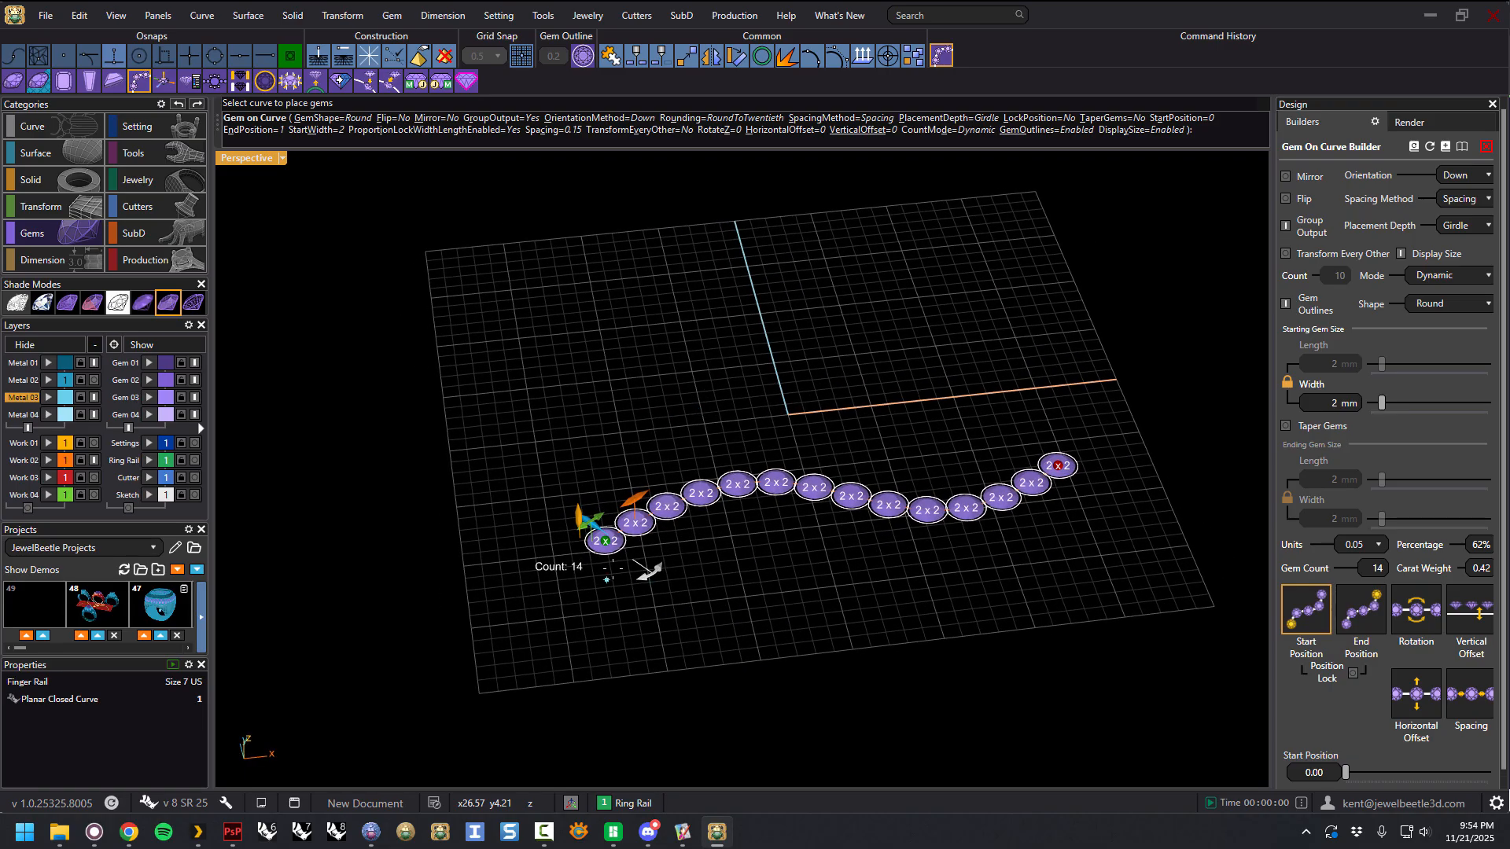
{"action": "scroll", "coordinate": [555, 586], "scroll_direction": "up", "scroll_amount": 2}
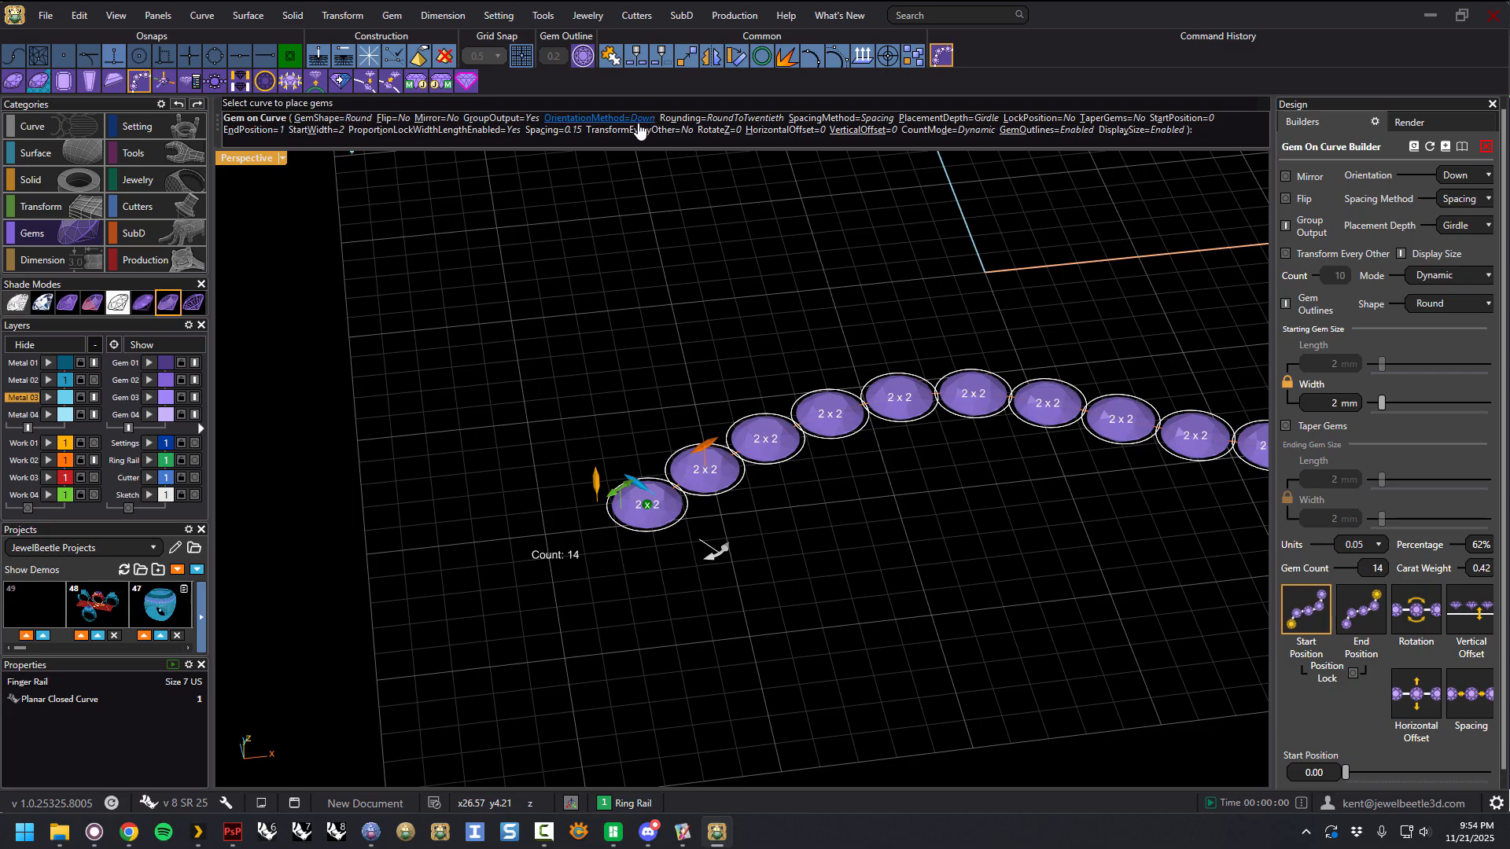
{"action": "left_click", "coordinate": [438, 123]}
{"action": "left_click", "coordinate": [439, 123]}
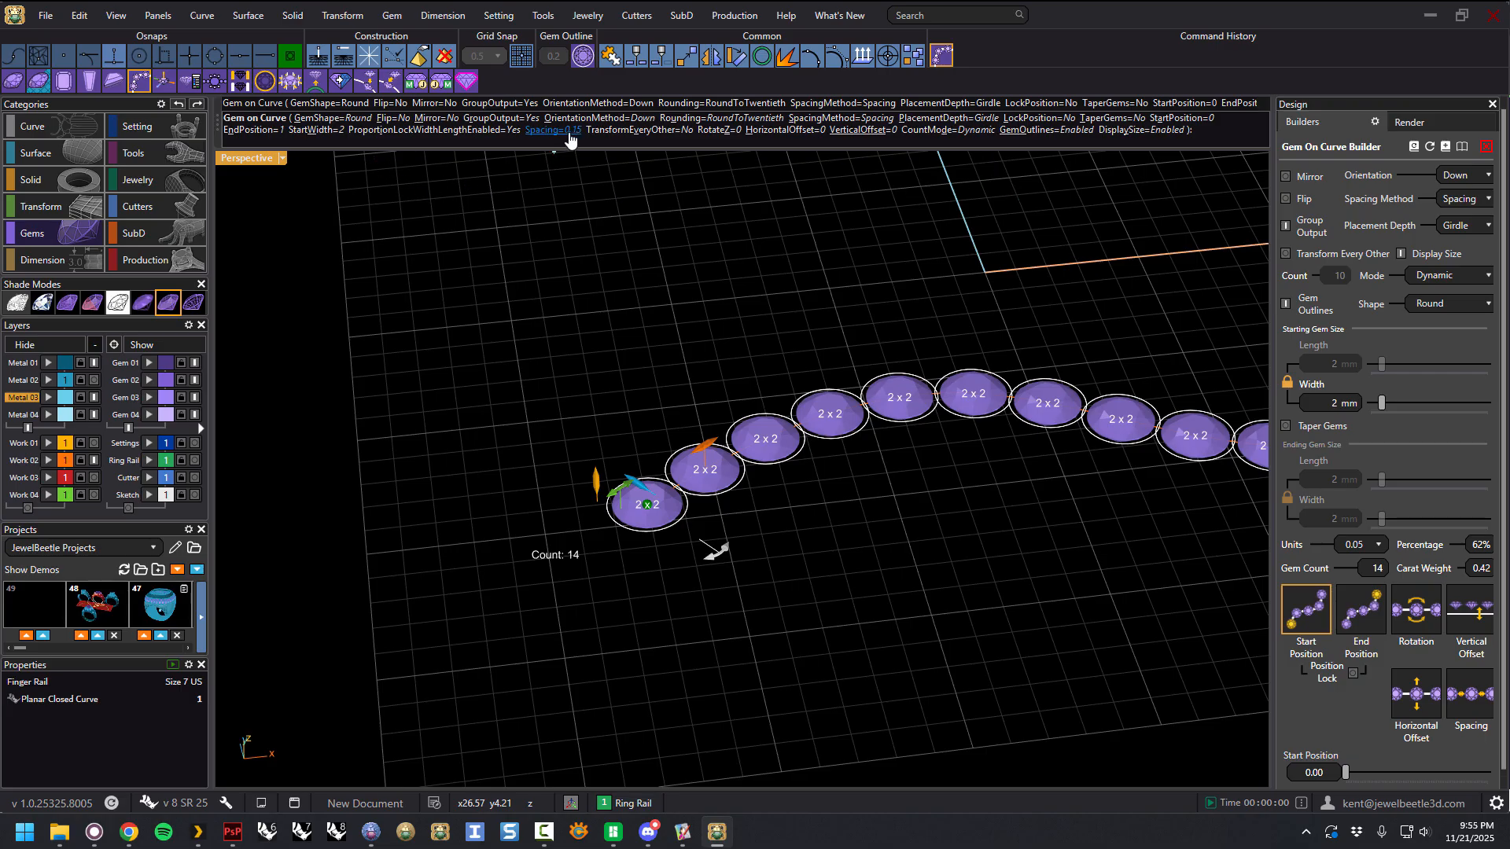
Step: Try adjusting the spacing between the gems with the handle on the second gem
{"action": "scroll", "coordinate": [633, 252], "scroll_direction": "down", "scroll_amount": 2}
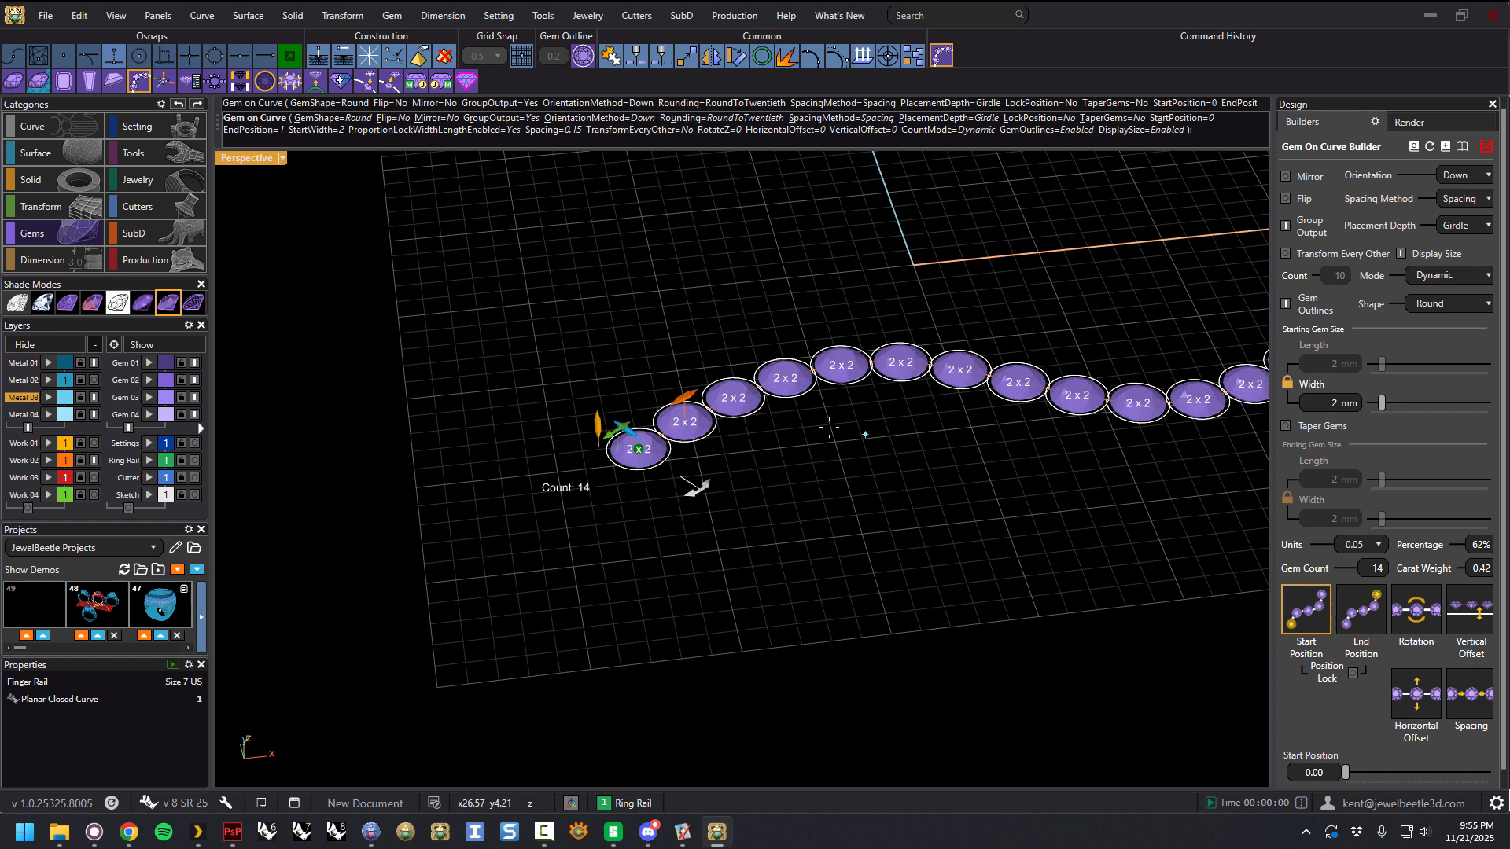
{"action": "right_click_drag", "start_coordinate": [903, 458], "coordinate": [725, 459], "text": "shift"}
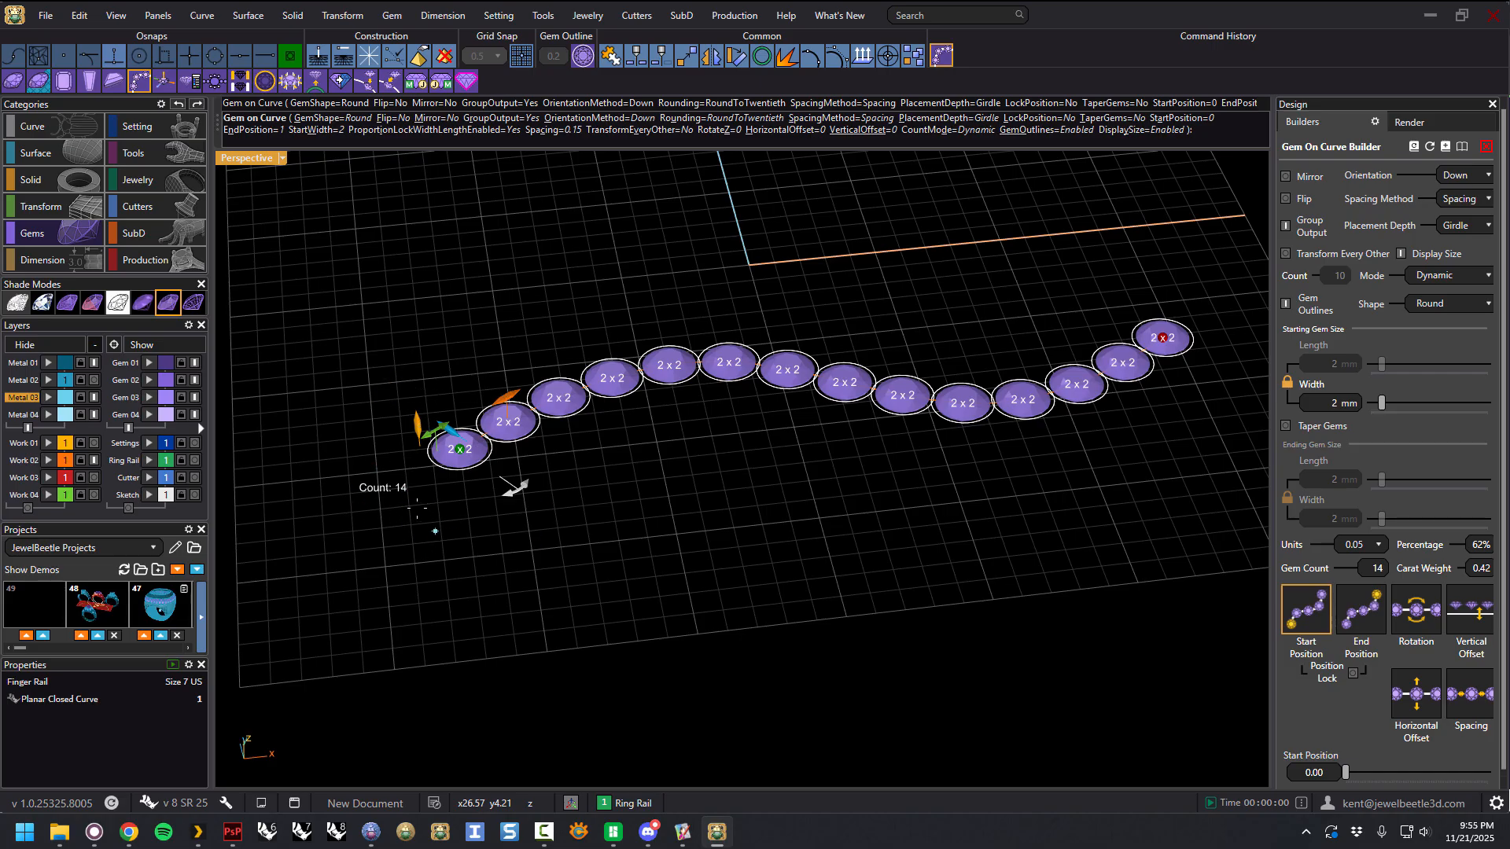
{"action": "scroll", "coordinate": [406, 489], "scroll_direction": "up", "scroll_amount": 5}
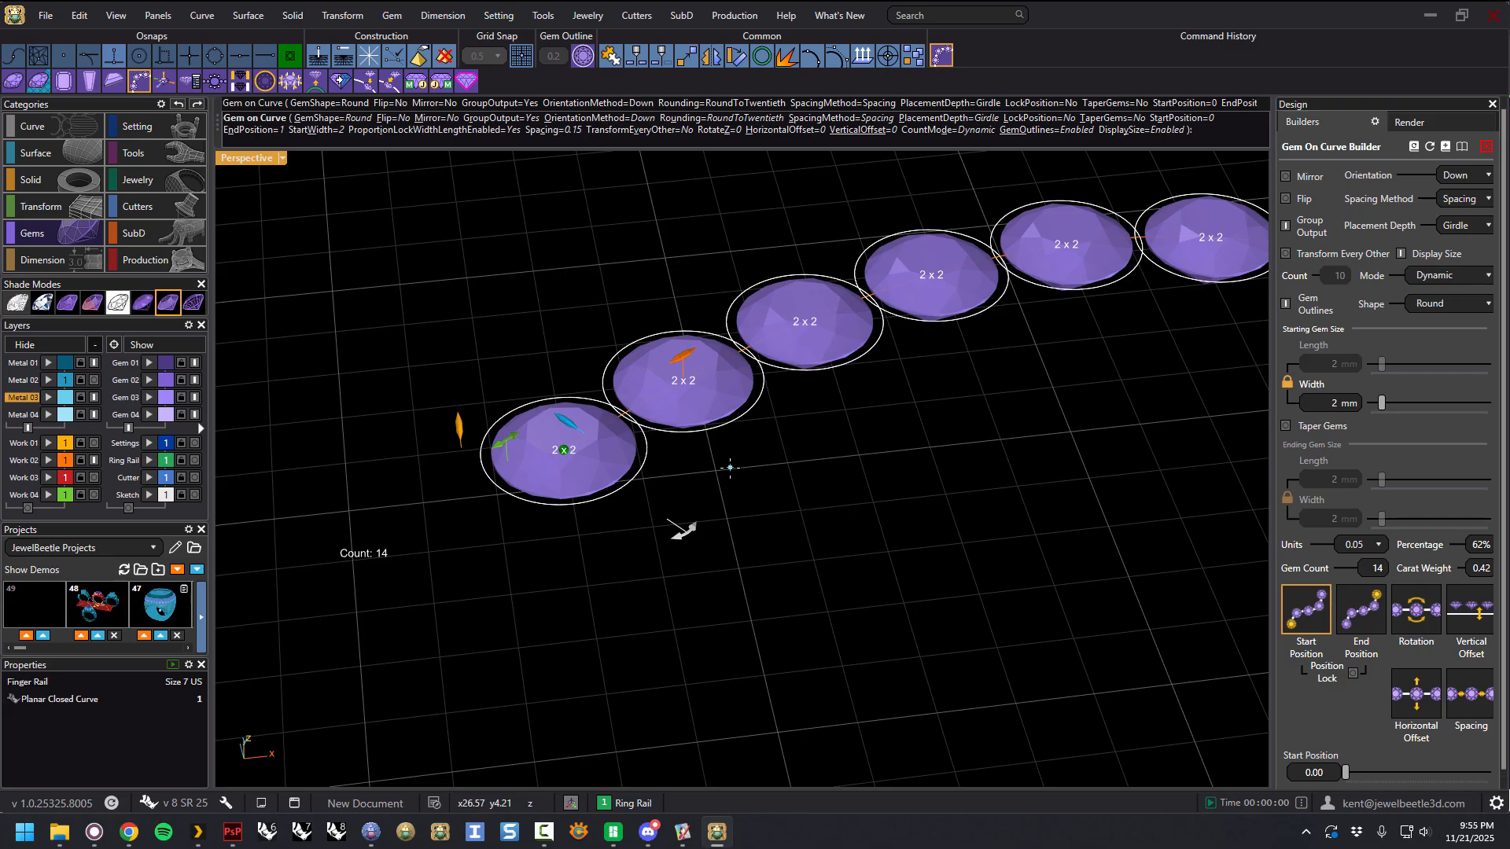
{"action": "mouse_move", "coordinate": [682, 355]}
{"action": "left_click", "coordinate": [1477, 712]}
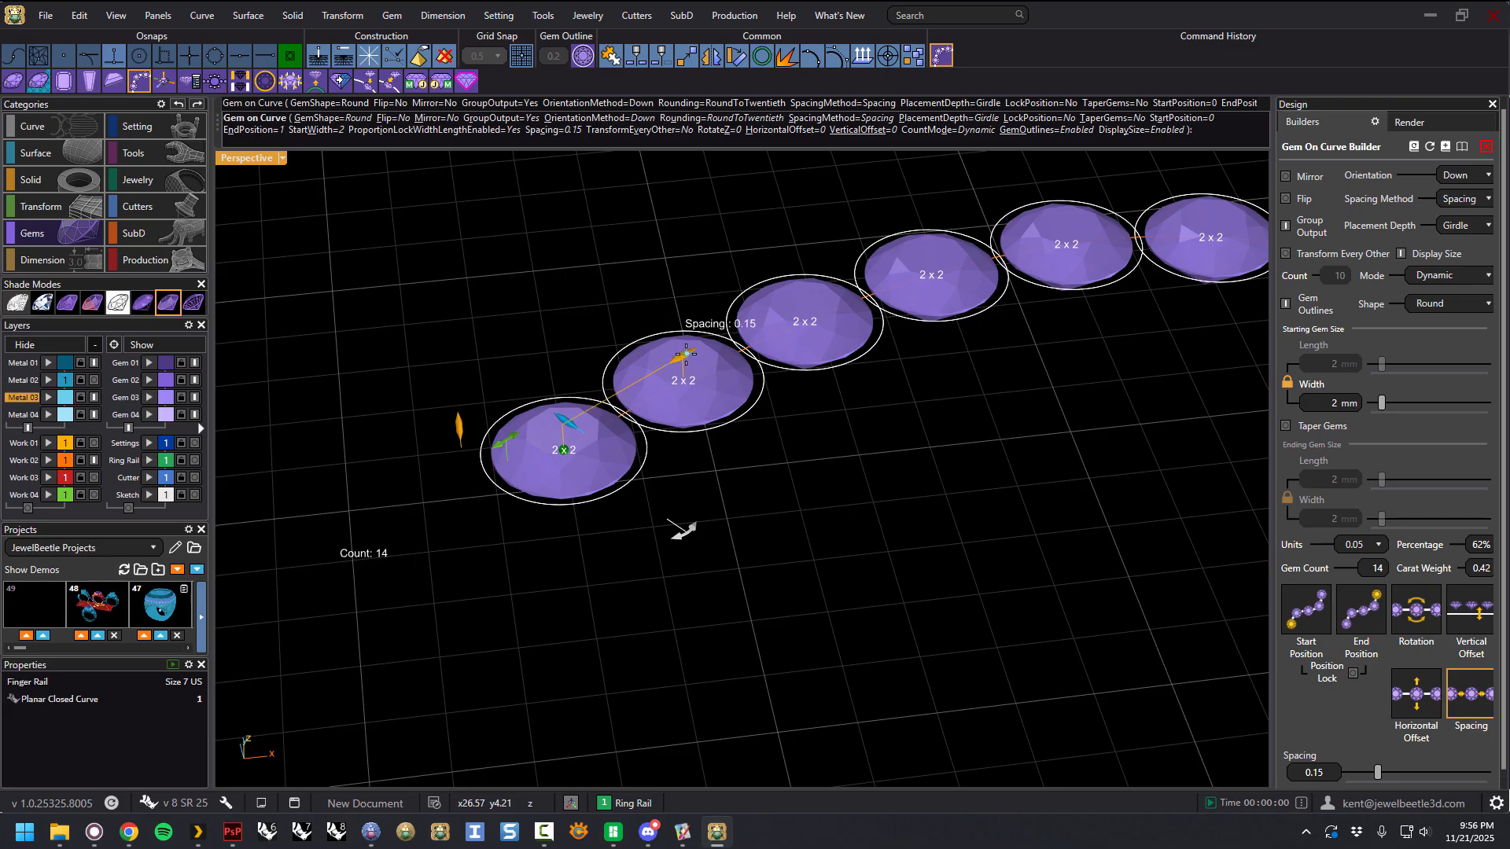
{"action": "mouse_move", "coordinate": [683, 355]}
{"action": "left_mouse_down"}
{"action": "mouse_move", "coordinate": [711, 347]}
{"action": "mouse_move", "coordinate": [681, 356]}
{"action": "left_mouse_up"}
Step: Move the first gem in along the curve and set the start position to 0.09
{"action": "right_click_drag", "start_coordinate": [795, 421], "coordinate": [749, 447]}
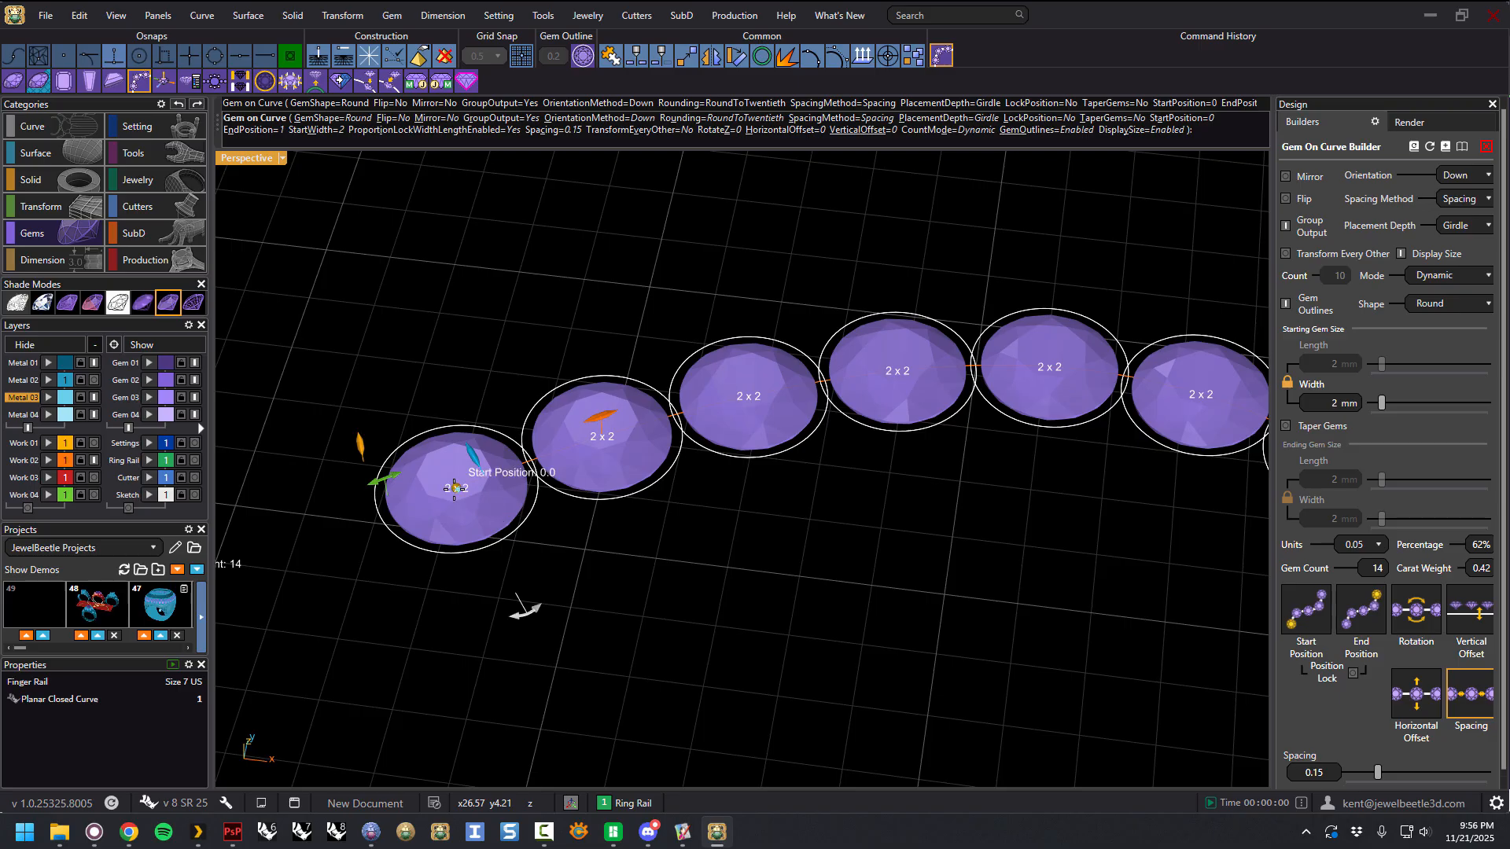
{"action": "left_click_drag", "start_coordinate": [461, 488], "coordinate": [519, 477]}
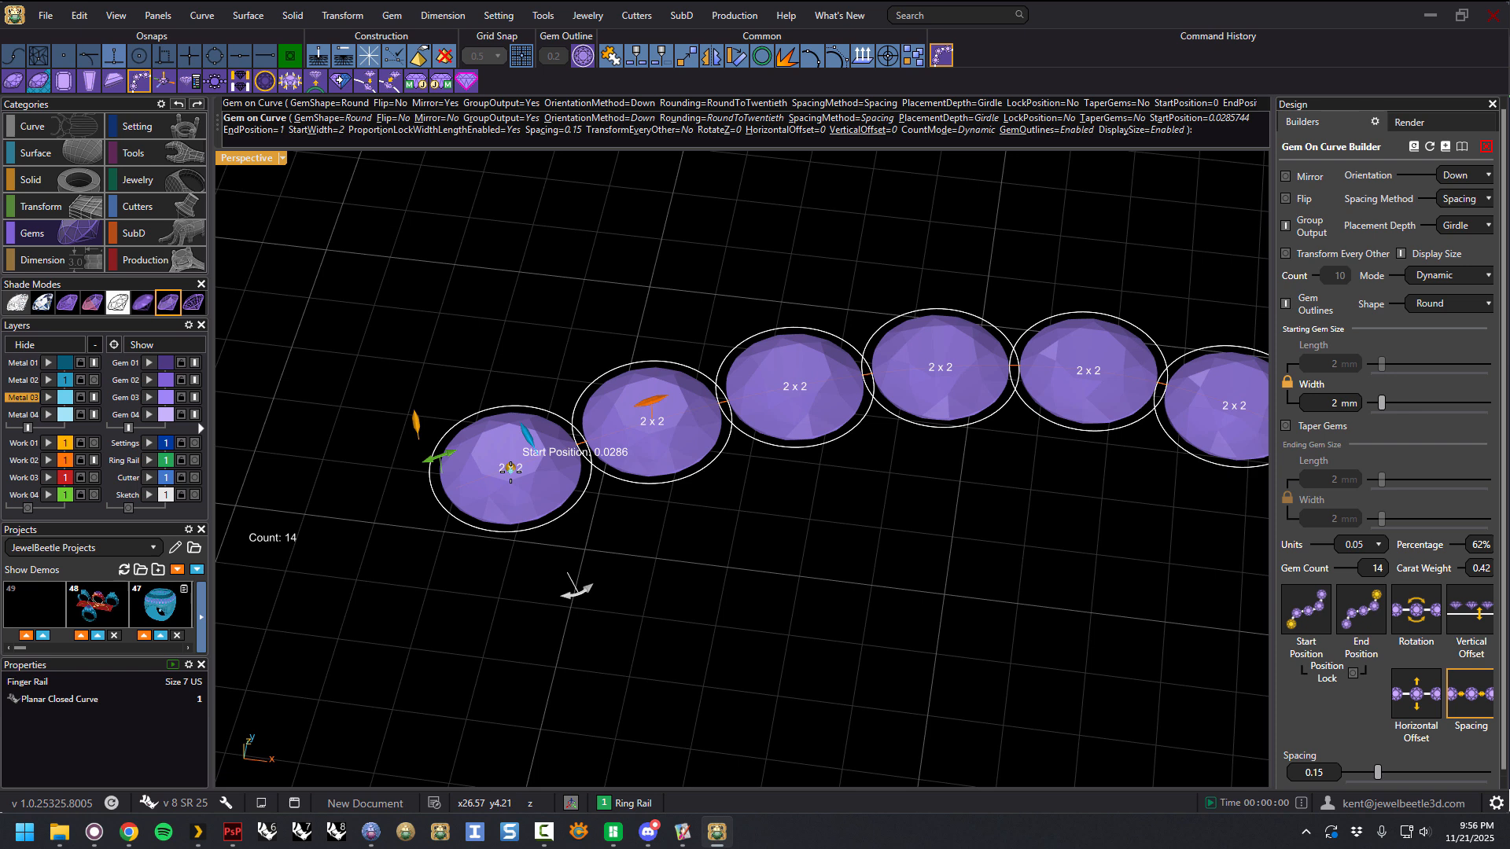
{"action": "left_click_drag", "start_coordinate": [515, 467], "coordinate": [659, 423]}
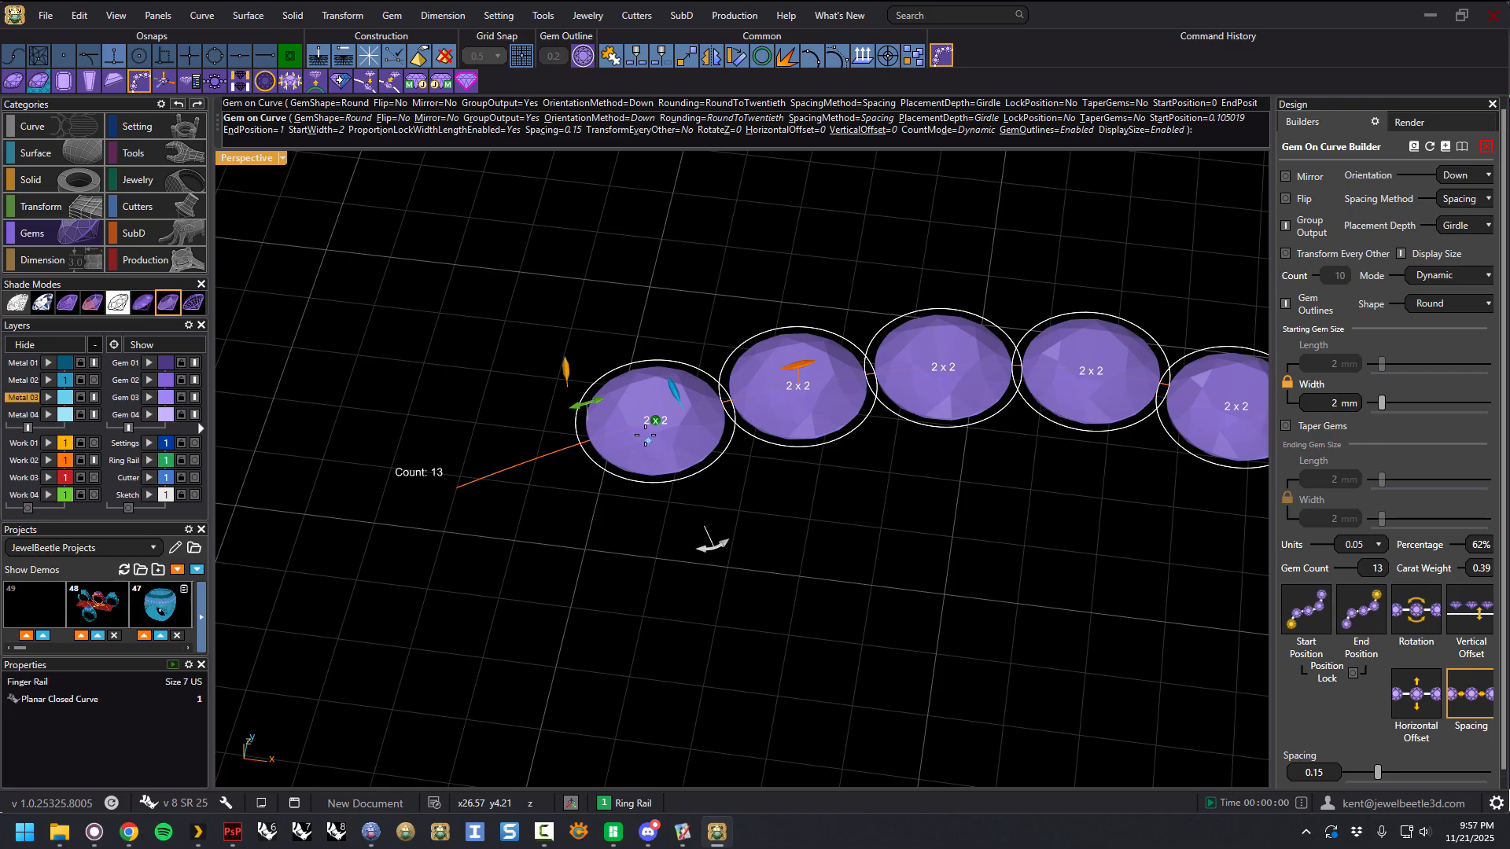
{"action": "scroll", "coordinate": [510, 383], "scroll_direction": "down", "scroll_amount": 4}
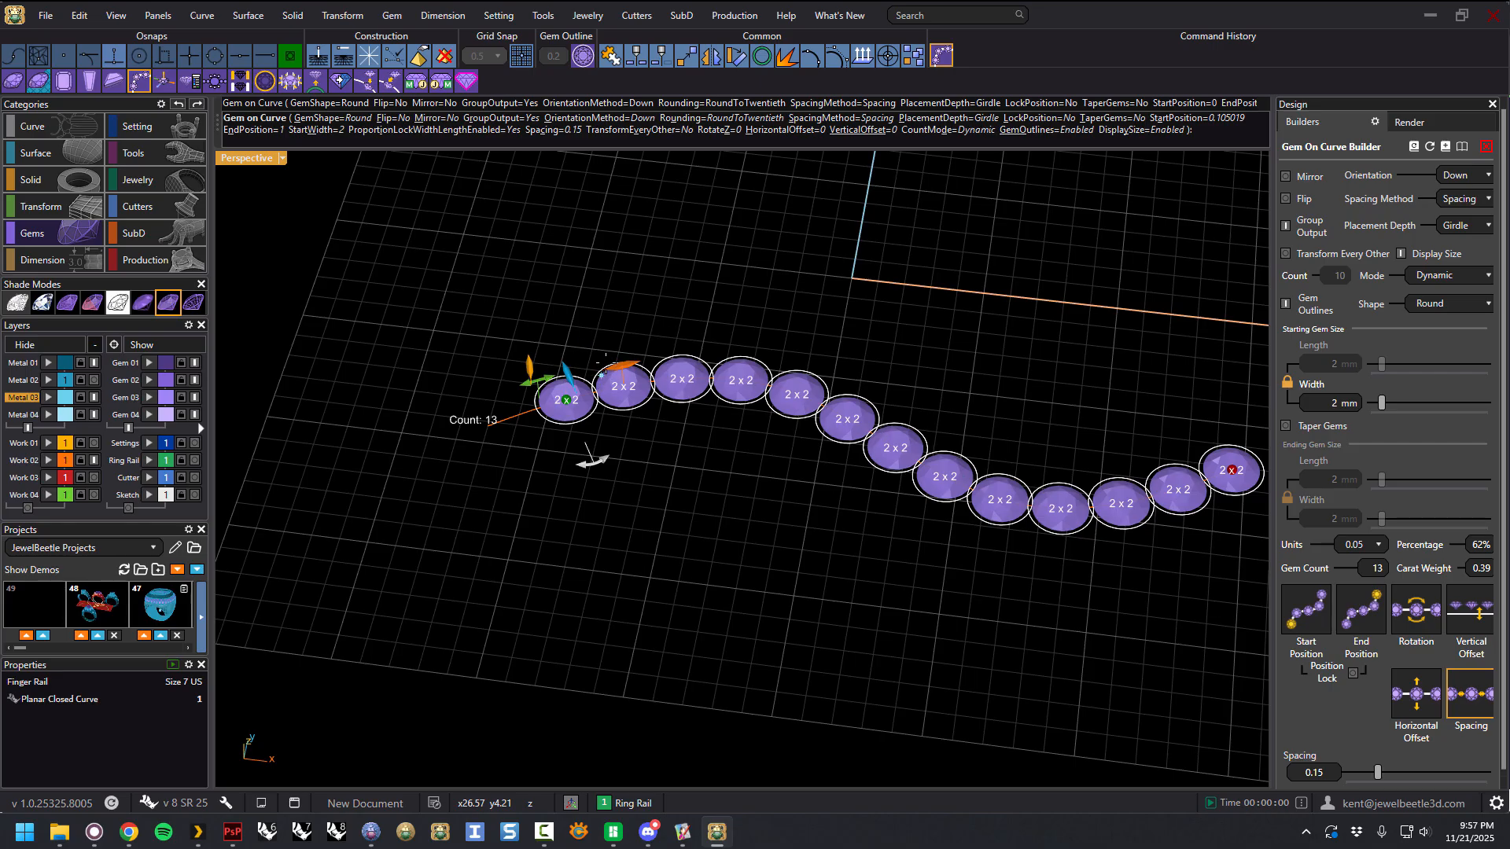
{"action": "scroll", "coordinate": [599, 347], "scroll_direction": "up", "scroll_amount": 4}
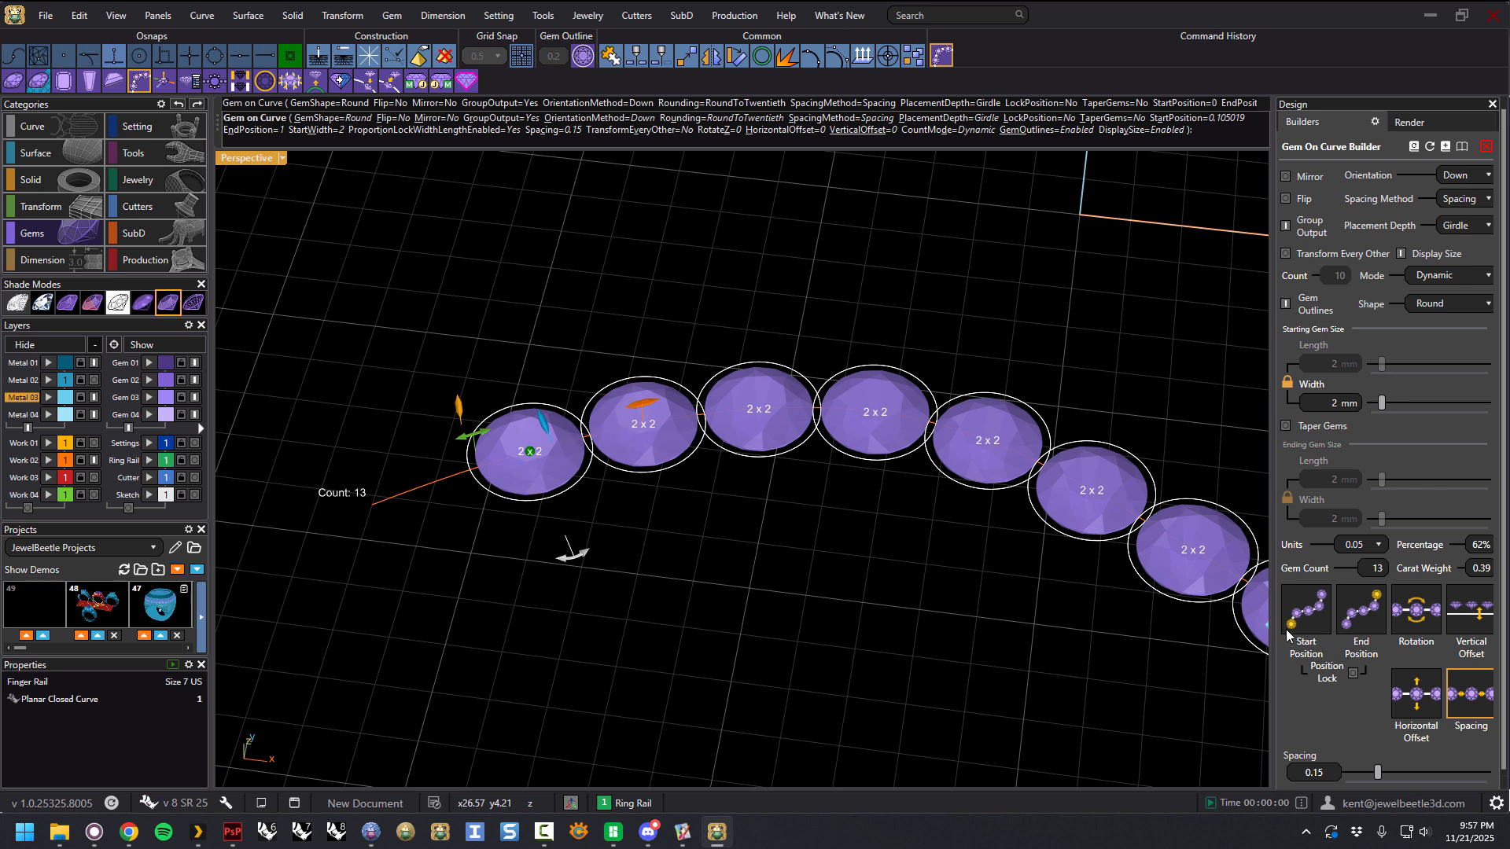
{"action": "left_click", "coordinate": [1308, 621]}
{"action": "mouse_move", "coordinate": [1361, 778]}
{"action": "left_mouse_down"}
{"action": "mouse_move", "coordinate": [1384, 774]}
{"action": "mouse_move", "coordinate": [1359, 774]}
{"action": "left_mouse_up"}
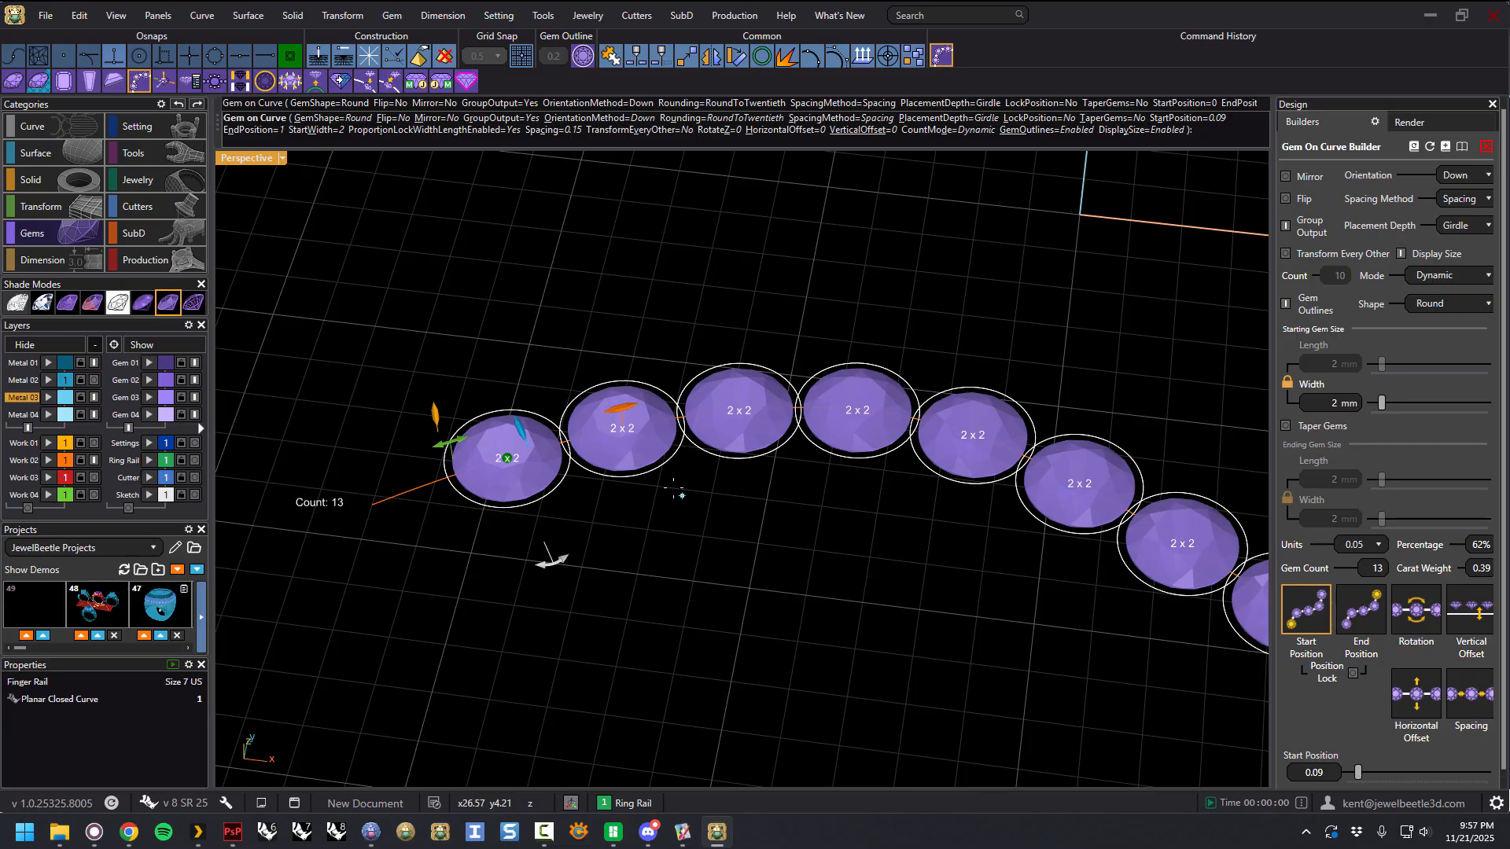
Step: Try moving the end position of the gem run along the curve
{"action": "scroll", "coordinate": [674, 495], "scroll_direction": "down", "scroll_amount": 2}
{"action": "right_click_drag", "start_coordinate": [855, 586], "coordinate": [639, 589], "text": "shift"}
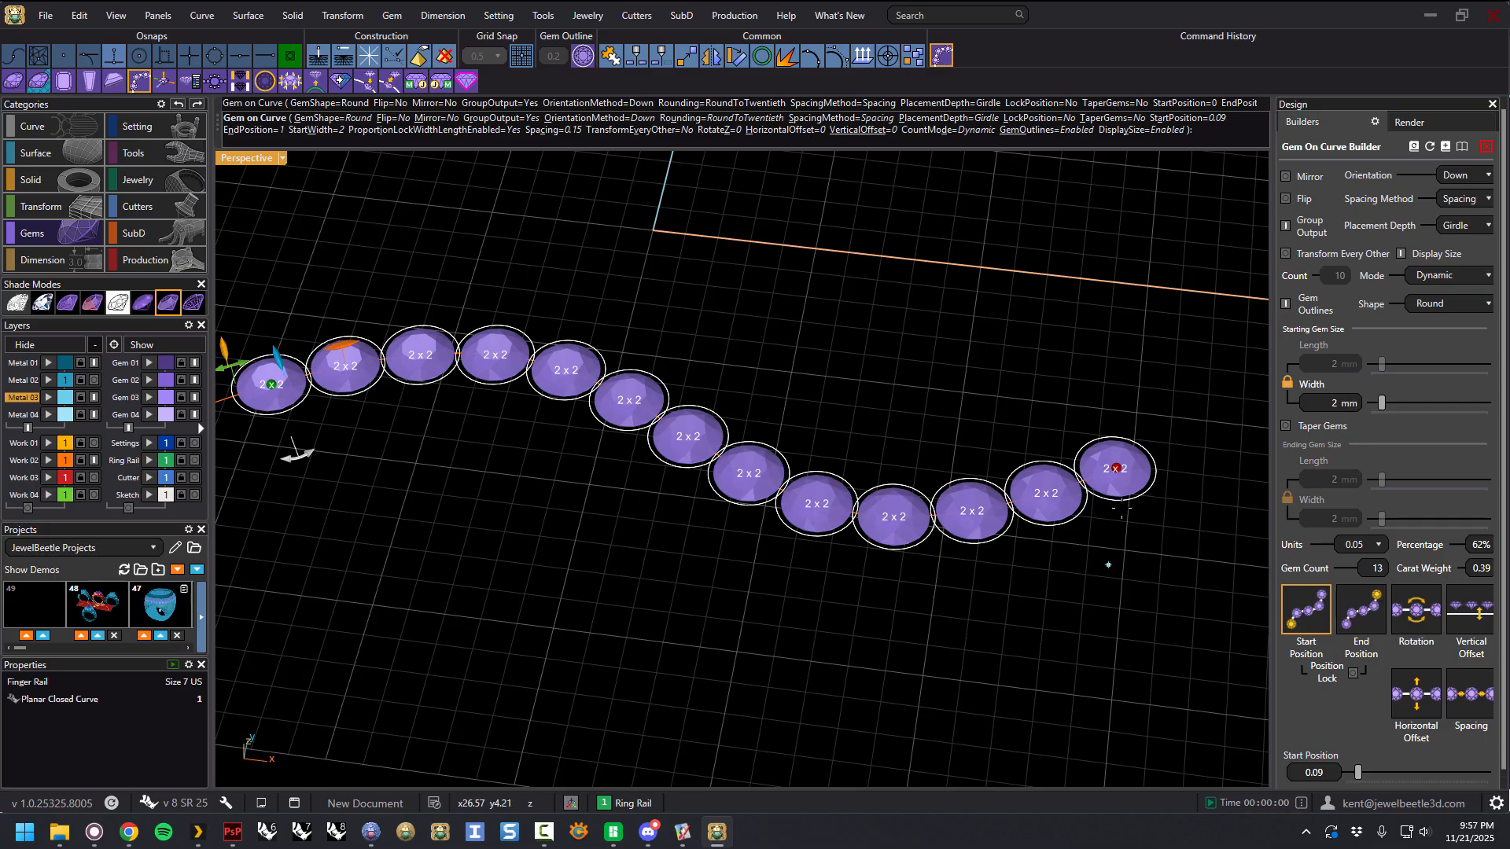
{"action": "mouse_move", "coordinate": [1116, 468]}
{"action": "left_mouse_down"}
{"action": "mouse_move", "coordinate": [997, 504]}
{"action": "mouse_move", "coordinate": [1140, 473]}
{"action": "mouse_move", "coordinate": [1046, 503]}
{"action": "mouse_move", "coordinate": [1082, 476]}
{"action": "mouse_move", "coordinate": [1144, 464]}
{"action": "left_mouse_up"}
{"action": "scroll", "coordinate": [1083, 527], "scroll_direction": "down", "scroll_amount": 3}
Step: Reduce the width of the gems to 1.5 mm with the handle at the first gem
{"action": "scroll", "coordinate": [560, 434], "scroll_direction": "up", "scroll_amount": 4}
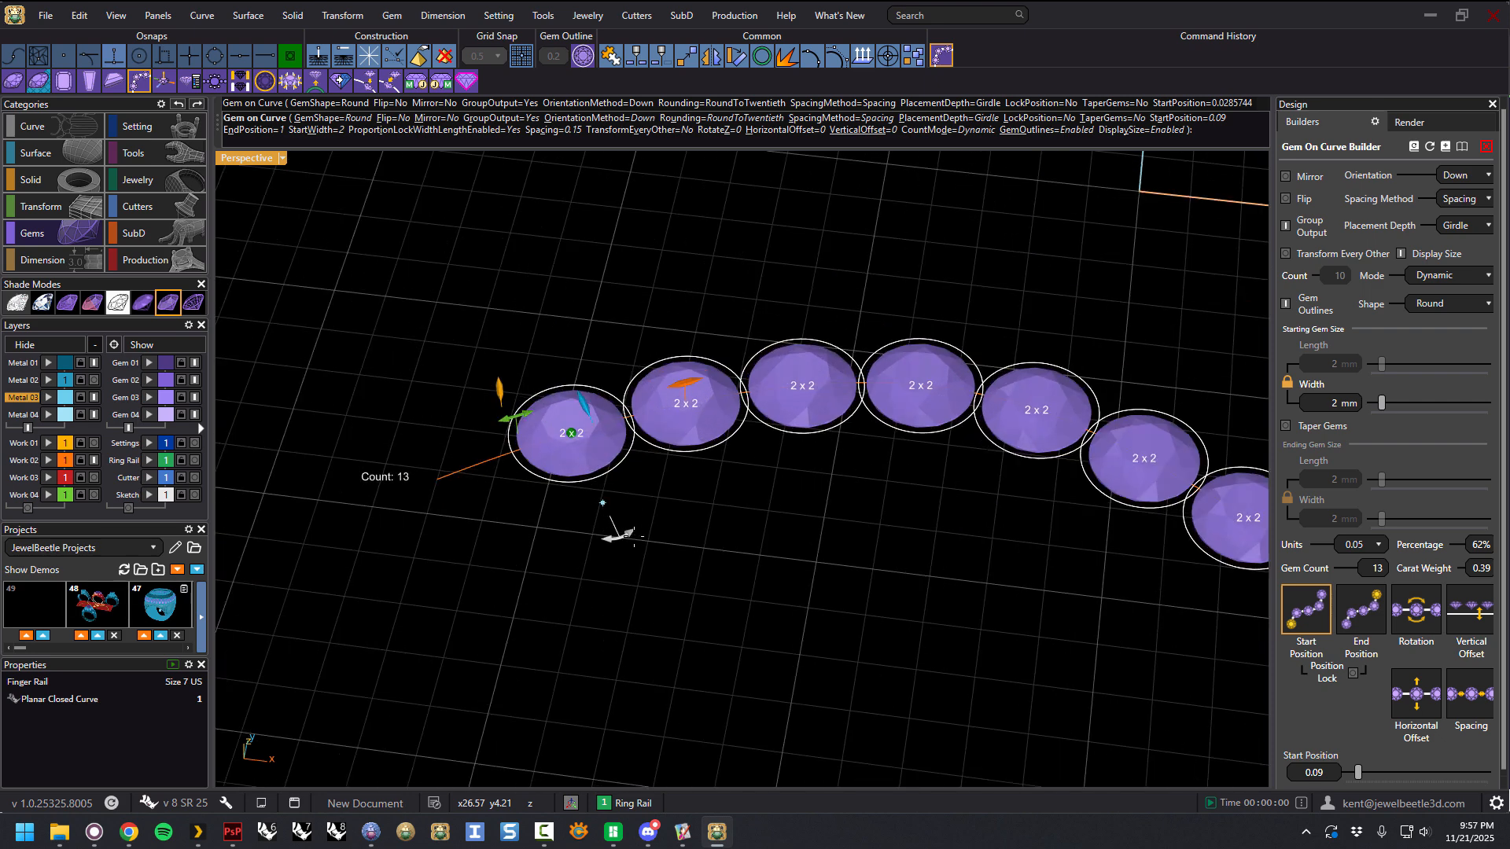
{"action": "scroll", "coordinate": [692, 523], "scroll_direction": "up", "scroll_amount": 2}
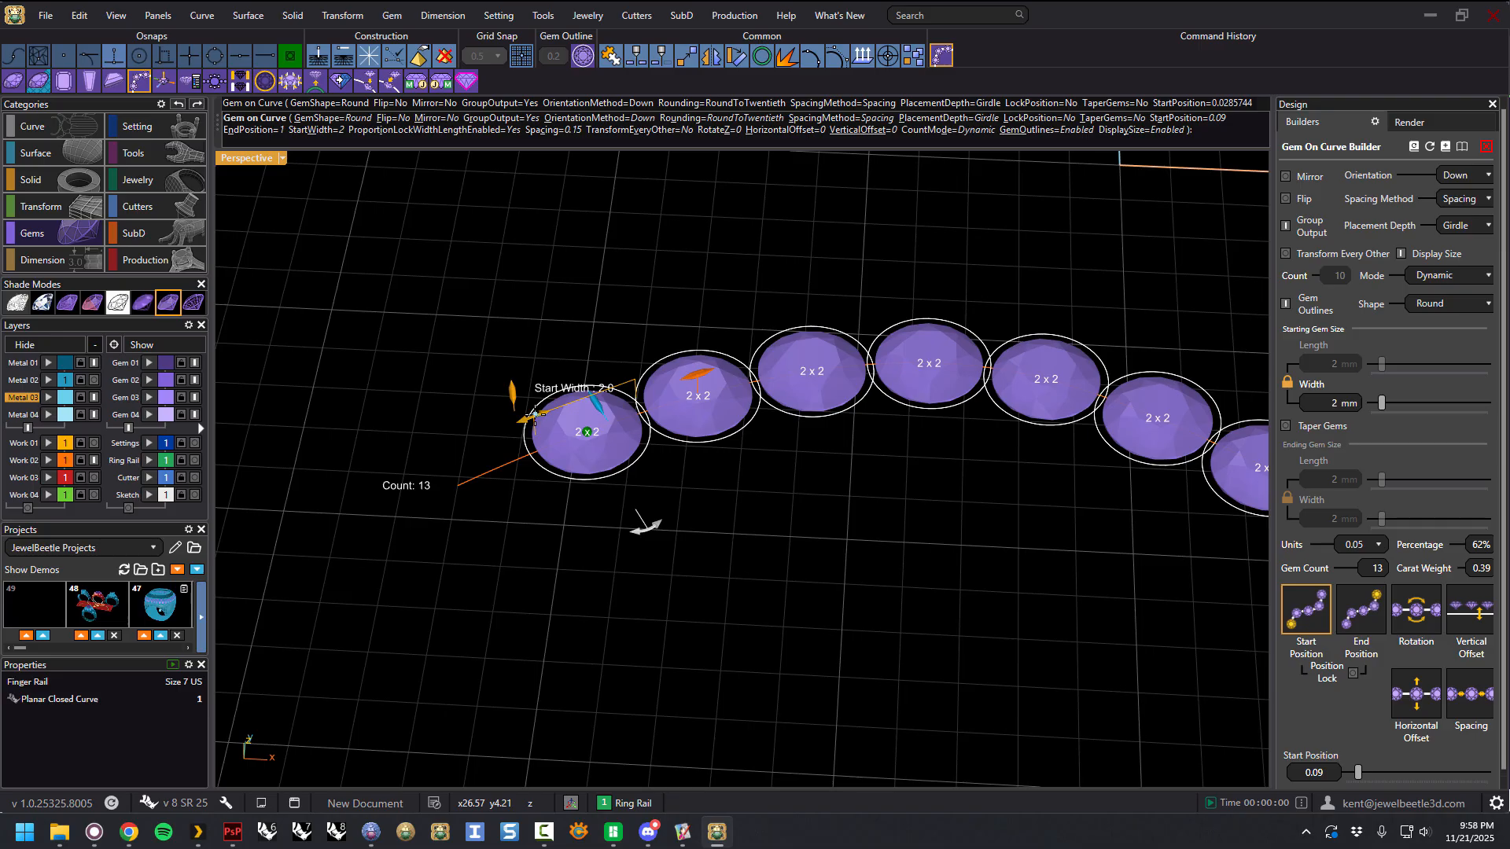
{"action": "left_click_drag", "start_coordinate": [536, 413], "coordinate": [594, 415]}
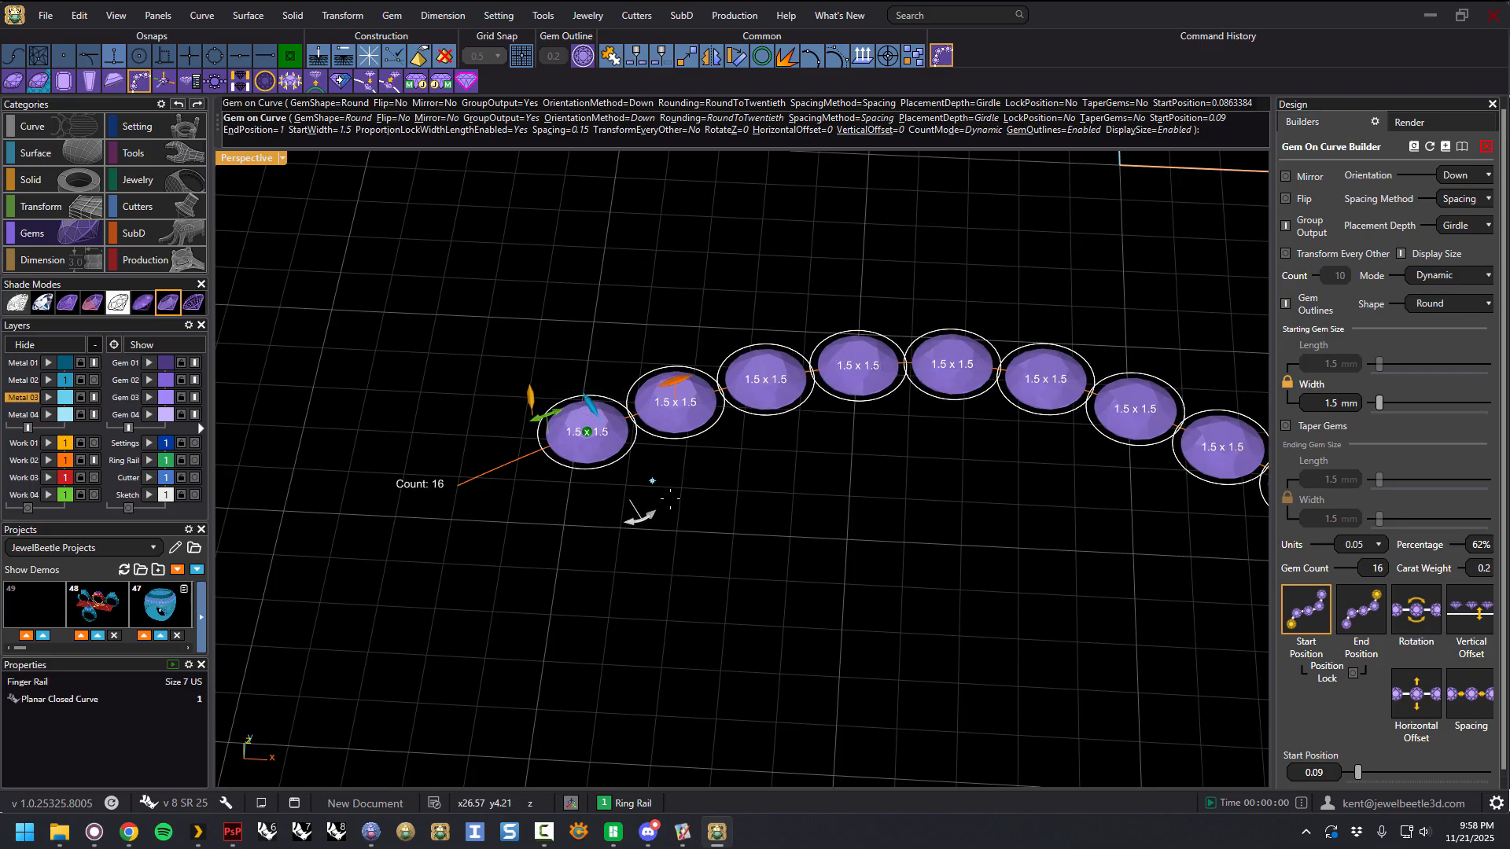
Step: Move the first gem farther along the curve to a start position of about 0.14
{"action": "scroll", "coordinate": [641, 413], "scroll_direction": "up", "scroll_amount": 5}
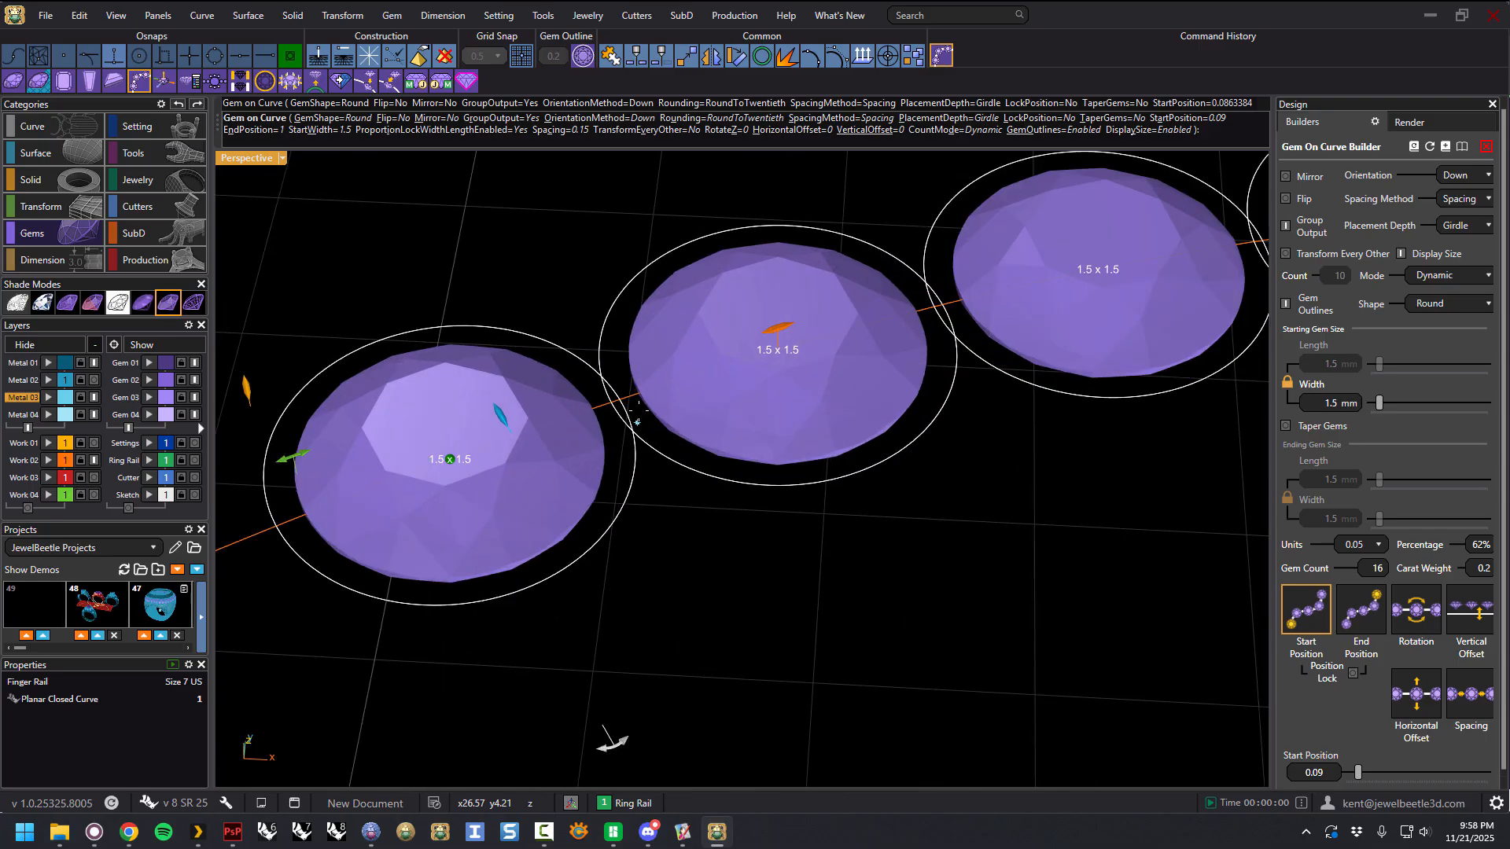
{"action": "left_click_drag", "start_coordinate": [450, 459], "coordinate": [712, 415]}
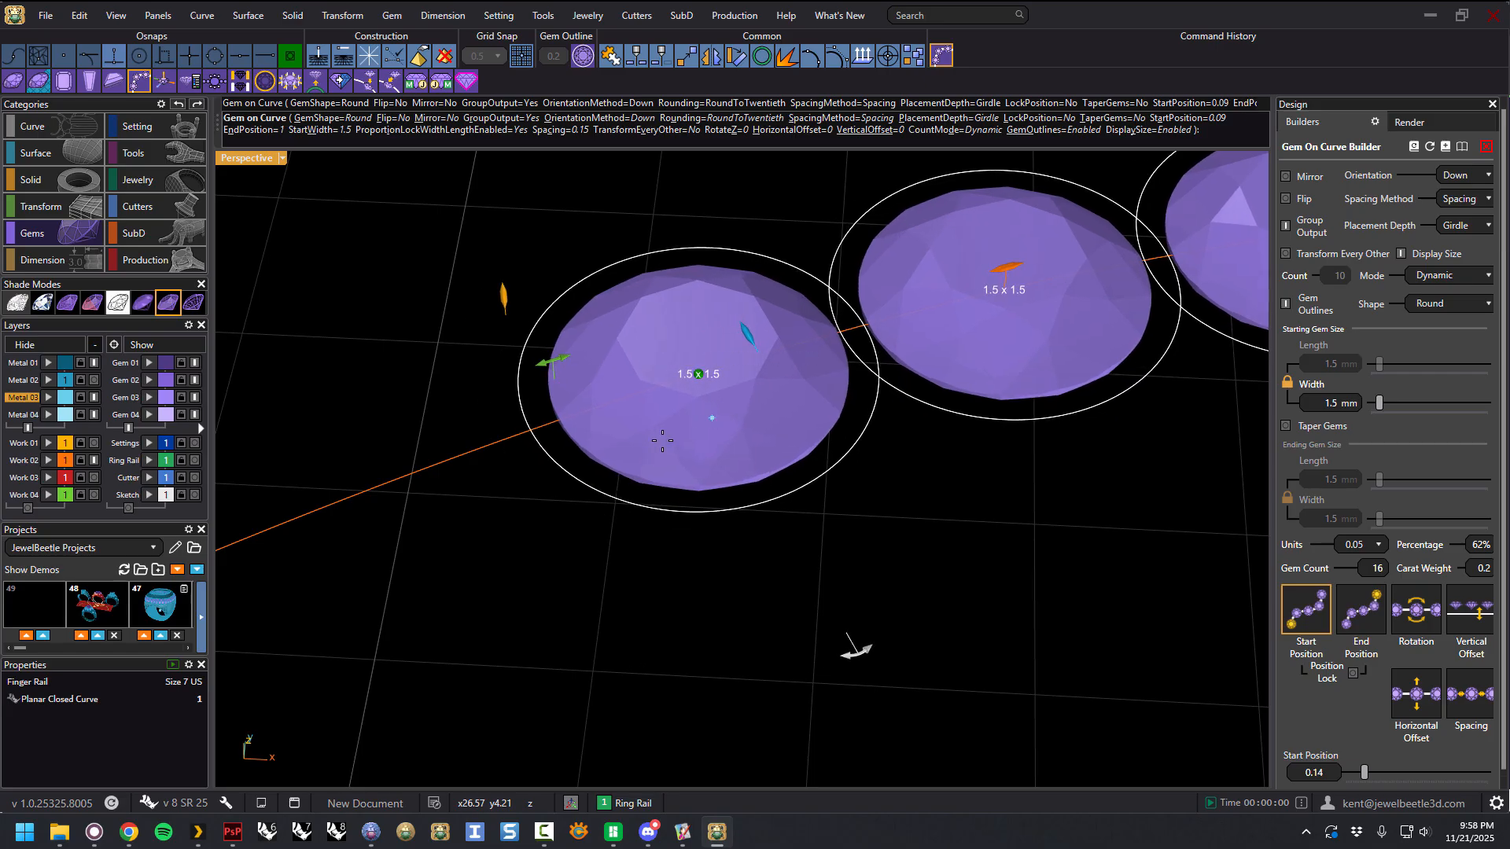
{"action": "scroll", "coordinate": [711, 562], "scroll_direction": "down", "scroll_amount": 5}
{"action": "mouse_move", "coordinate": [711, 561]}
{"action": "right_mouse_down"}
{"action": "mouse_move", "coordinate": [705, 523]}
{"action": "mouse_move", "coordinate": [706, 563]}
{"action": "right_mouse_up"}
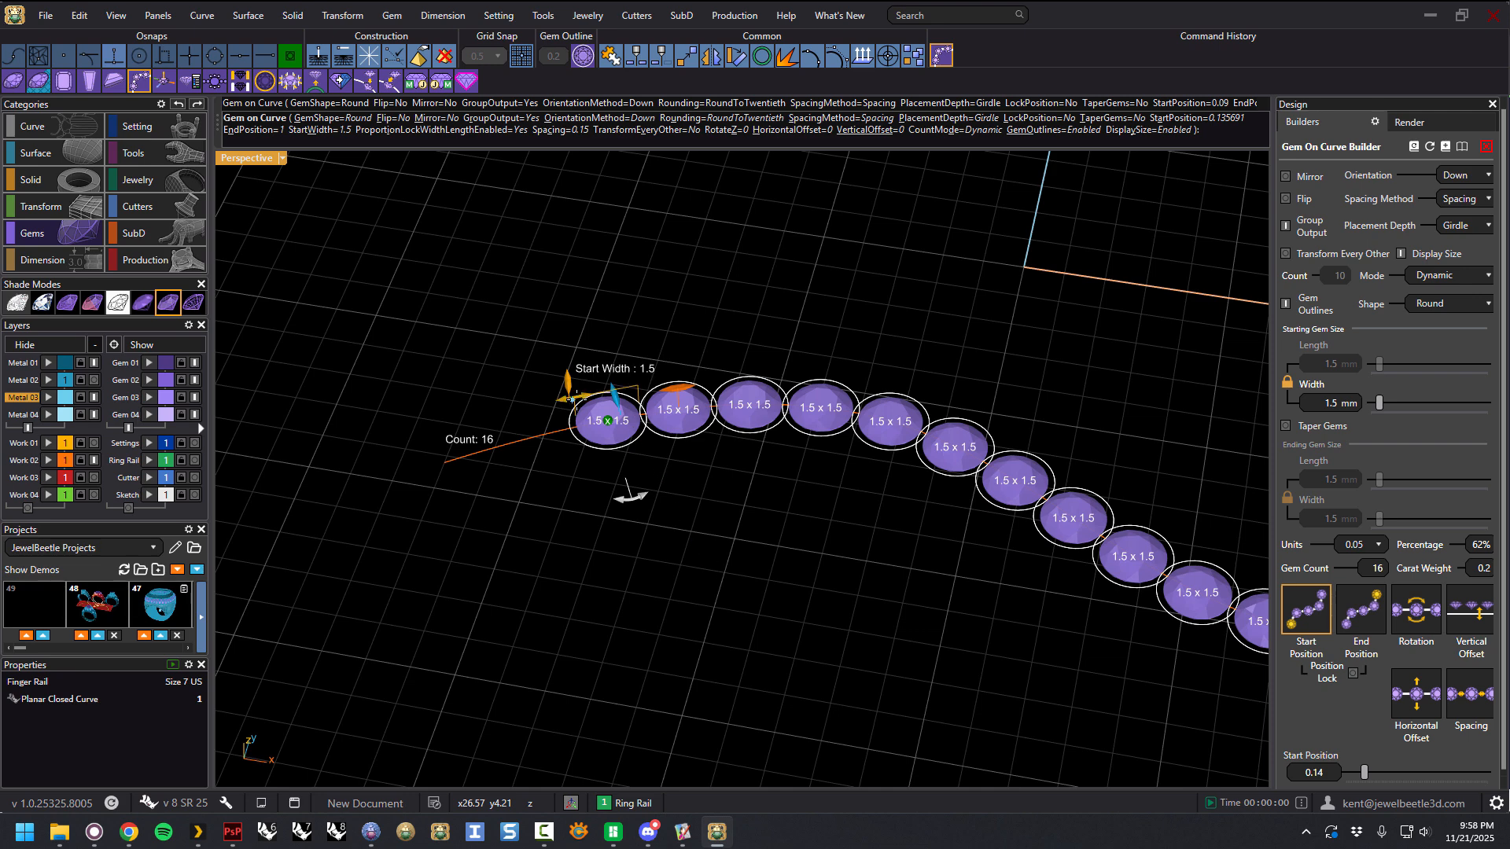
{"action": "mouse_move", "coordinate": [708, 533]}
{"action": "right_mouse_down"}
{"action": "mouse_move", "coordinate": [724, 529]}
{"action": "mouse_move", "coordinate": [695, 506]}
{"action": "right_mouse_up"}
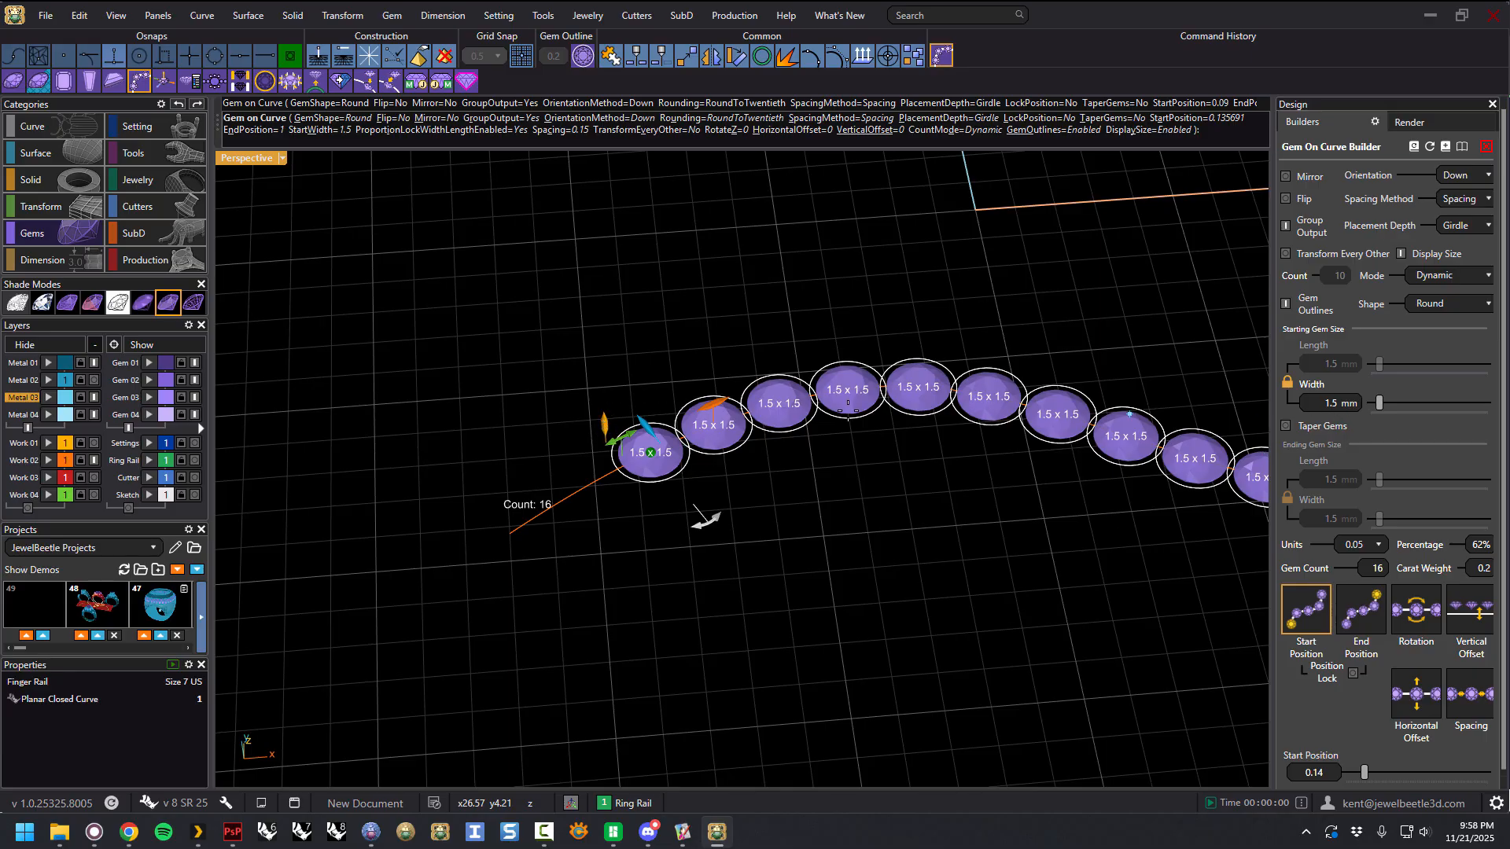
Step: Unlock and relock the length-to-width proportion of the starting gem size
{"action": "scroll", "coordinate": [668, 444], "scroll_direction": "up", "scroll_amount": 3}
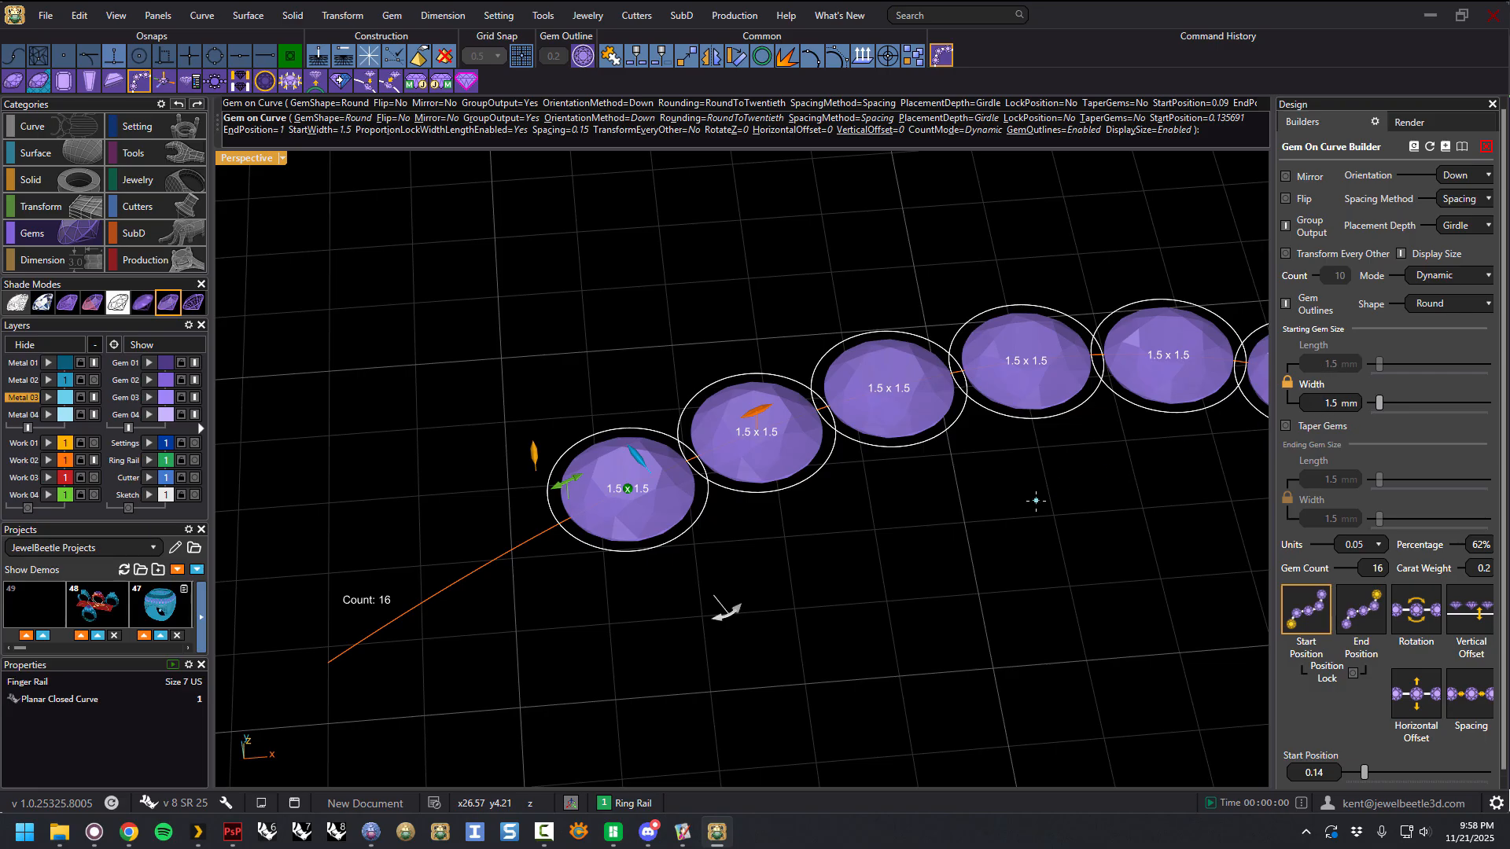
{"action": "left_click", "coordinate": [1287, 388]}
{"action": "left_click", "coordinate": [1288, 387]}
Step: Try offsetting the gems vertically from the curve with the handle beside the first gem
{"action": "scroll", "coordinate": [478, 323], "scroll_direction": "down", "scroll_amount": 4}
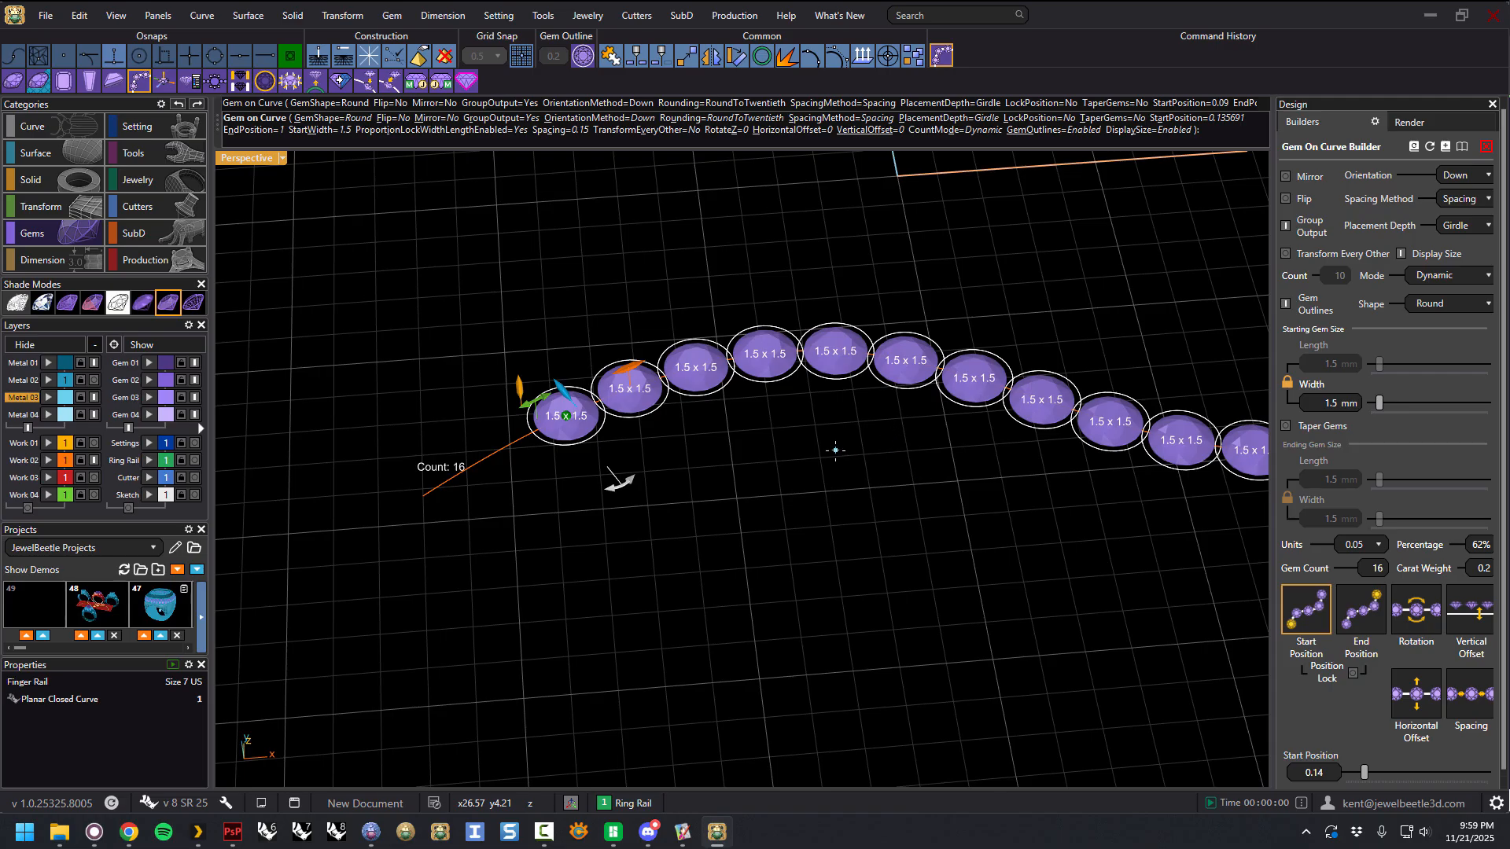
{"action": "scroll", "coordinate": [689, 426], "scroll_direction": "up", "scroll_amount": 1}
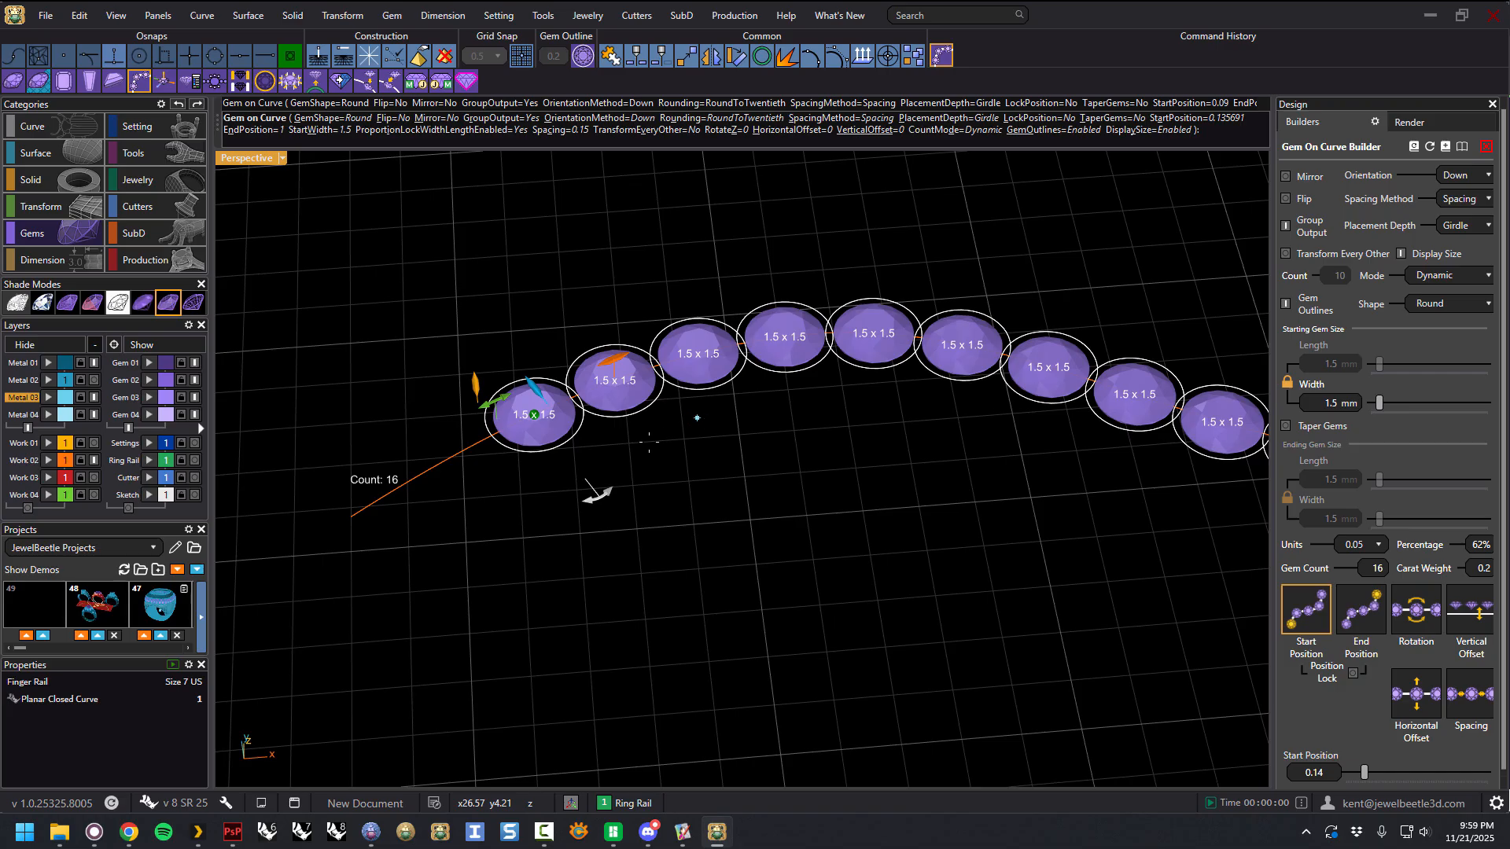
{"action": "scroll", "coordinate": [659, 433], "scroll_direction": "down", "scroll_amount": 1}
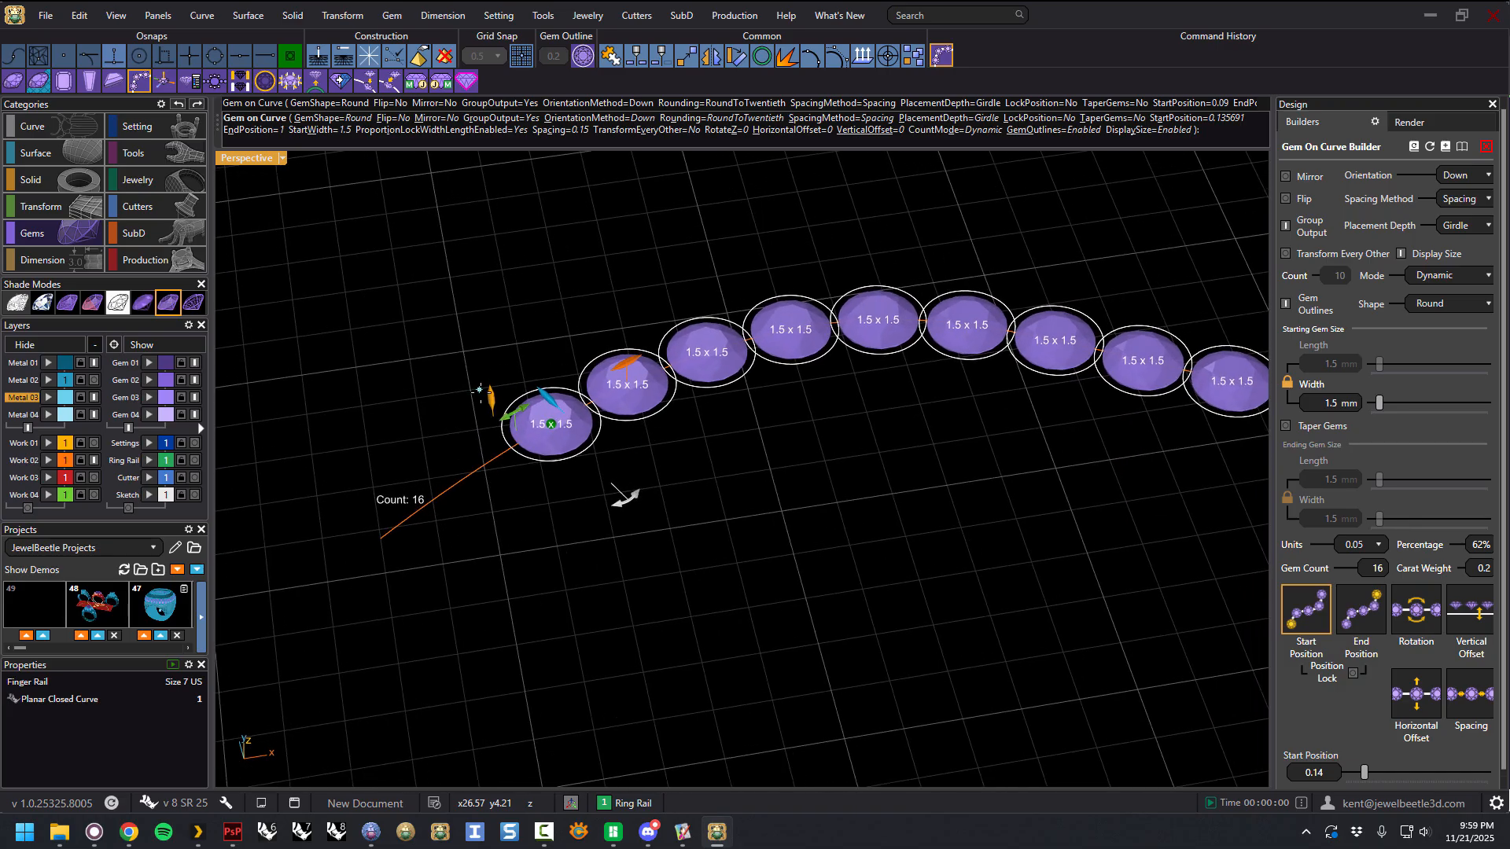
{"action": "scroll", "coordinate": [499, 389], "scroll_direction": "up", "scroll_amount": 2}
{"action": "scroll", "coordinate": [499, 389], "scroll_direction": "up", "scroll_amount": 1}
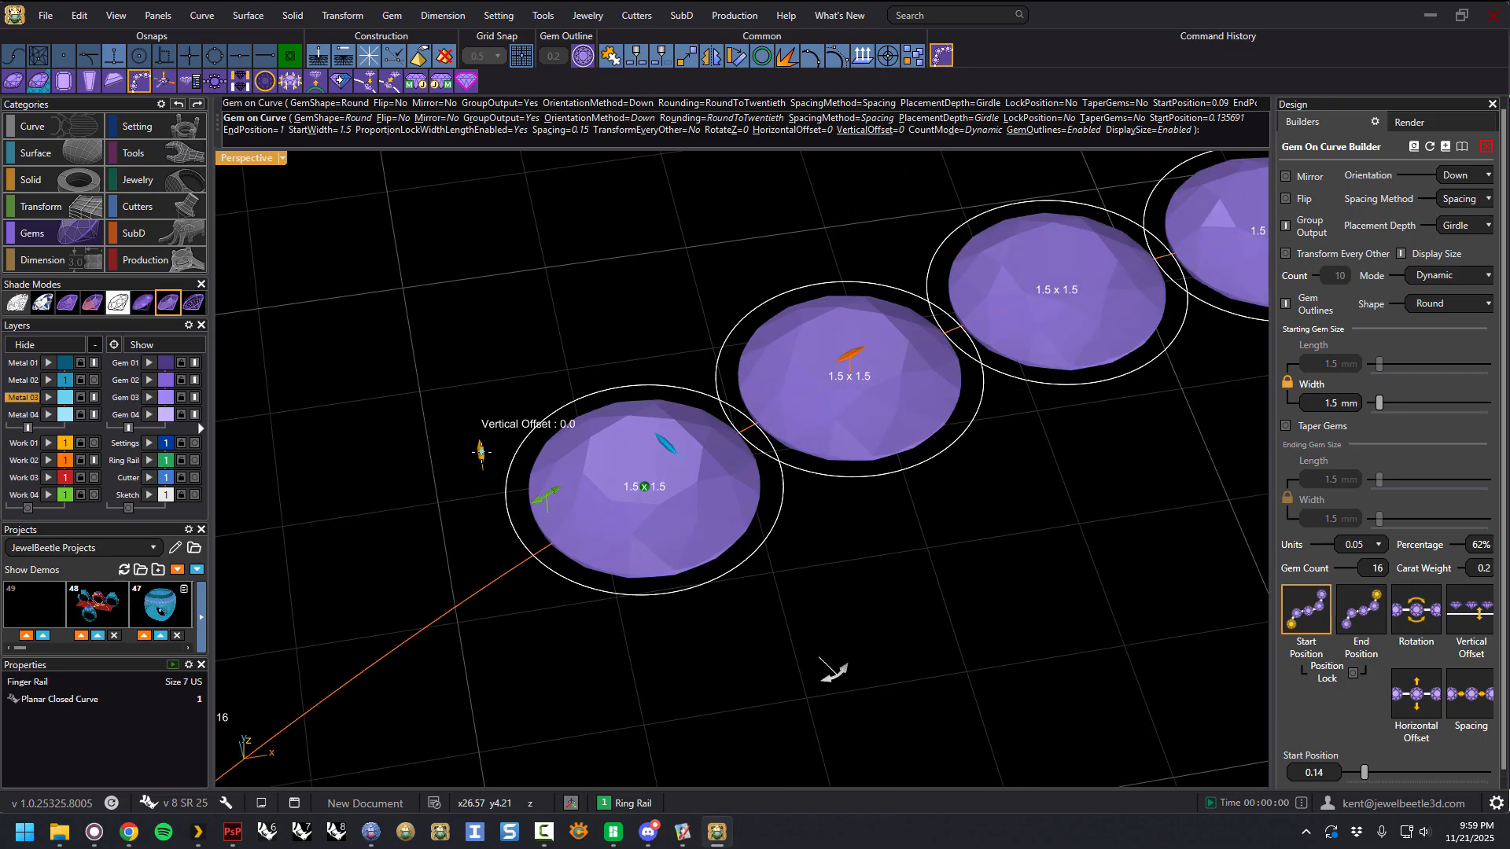
{"action": "mouse_move", "coordinate": [481, 454]}
{"action": "left_mouse_down"}
{"action": "mouse_move", "coordinate": [472, 362]}
{"action": "mouse_move", "coordinate": [488, 475]}
{"action": "mouse_move", "coordinate": [482, 450]}
{"action": "left_mouse_up"}
Step: Try the Table placement depth for the gems on the curve and return it to Girdle
{"action": "scroll", "coordinate": [576, 446], "scroll_direction": "down", "scroll_amount": 7}
{"action": "right_click_drag", "start_coordinate": [741, 464], "coordinate": [739, 437]}
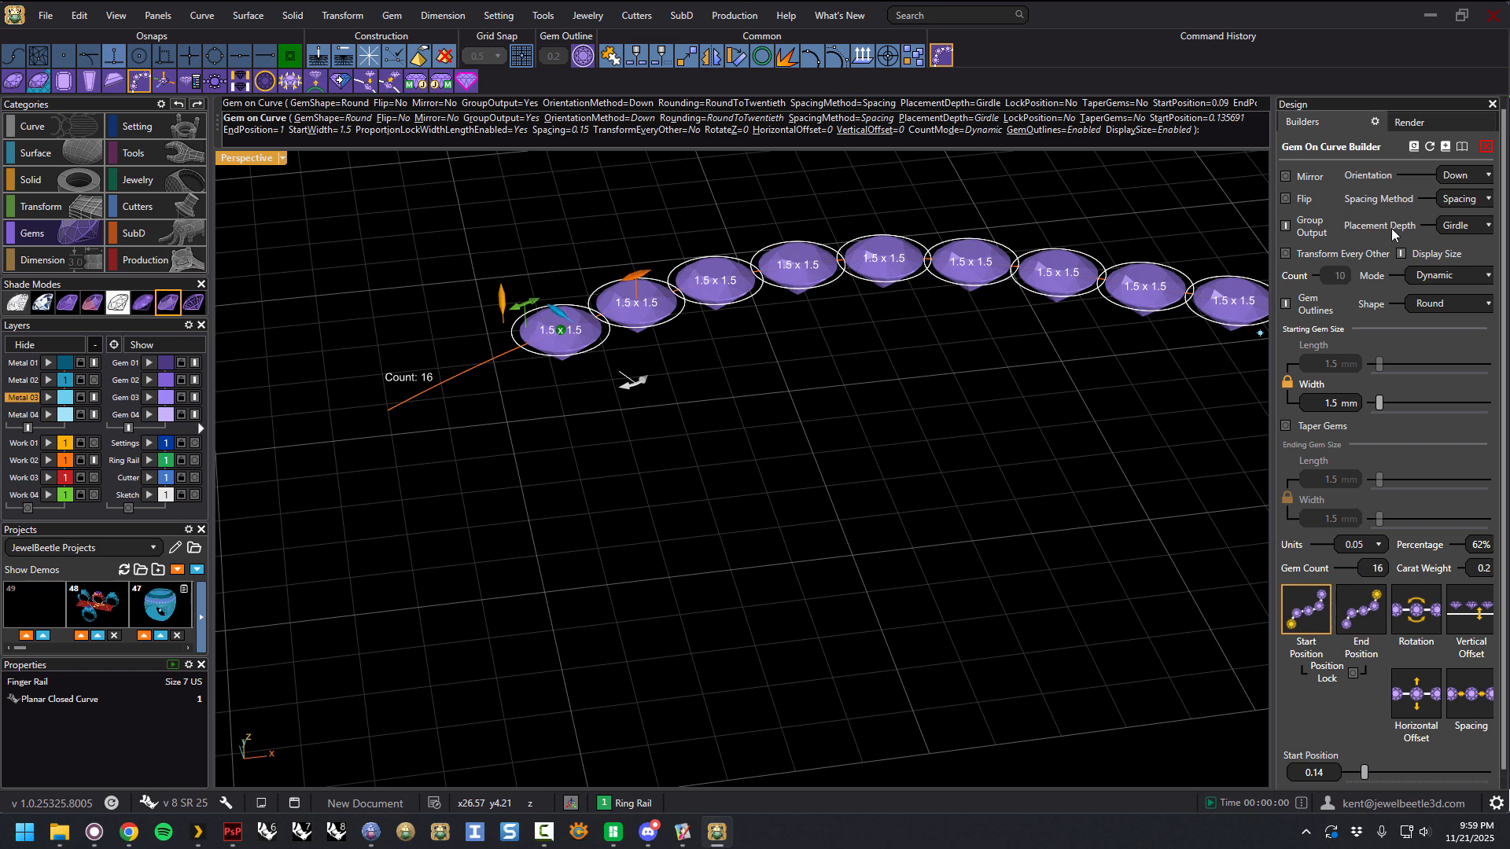
{"action": "left_click", "coordinate": [1487, 227]}
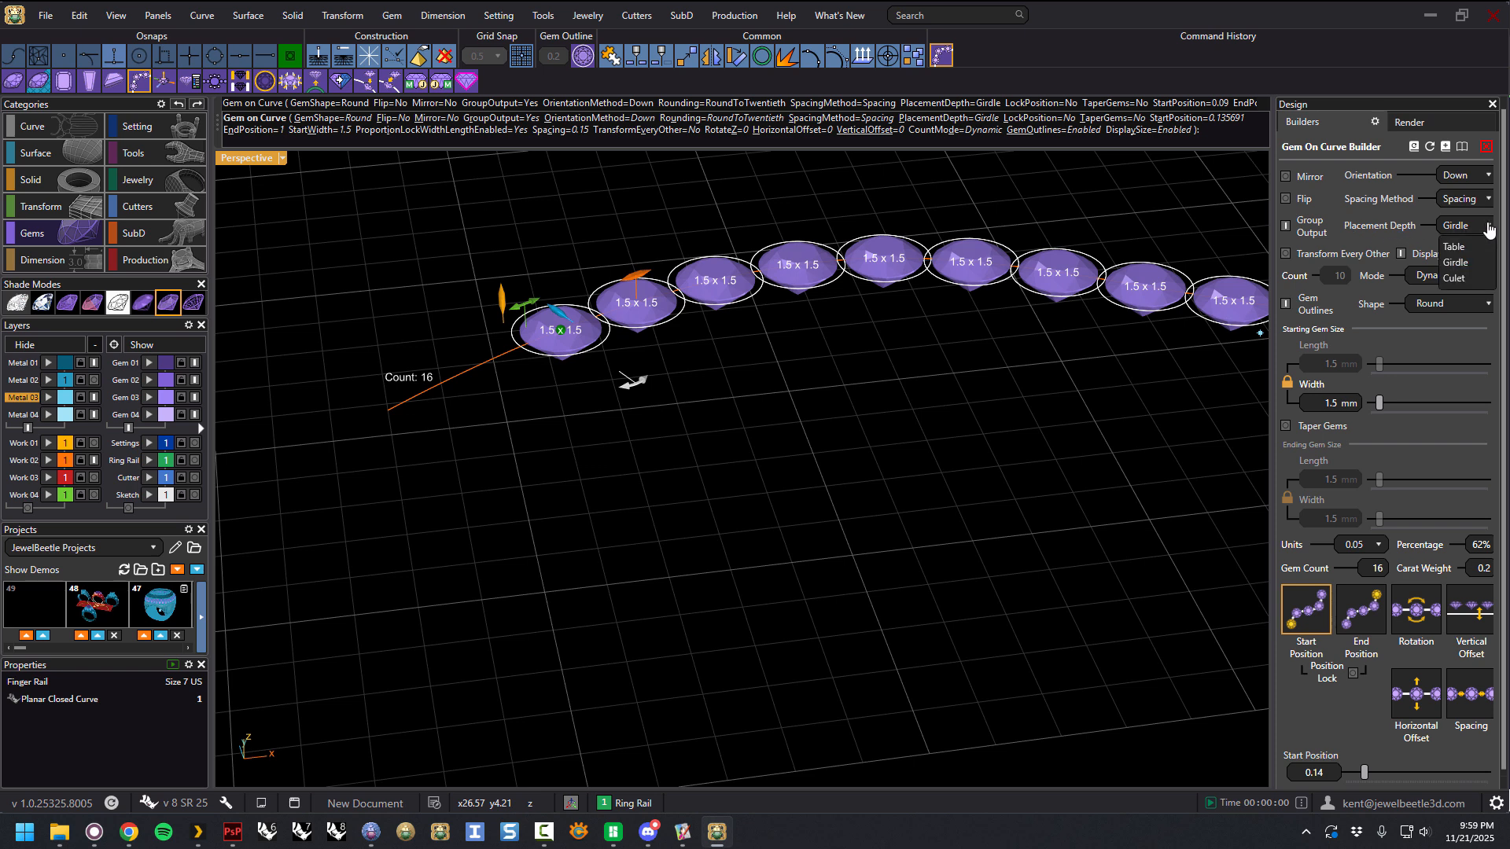
{"action": "left_click", "coordinate": [1464, 248]}
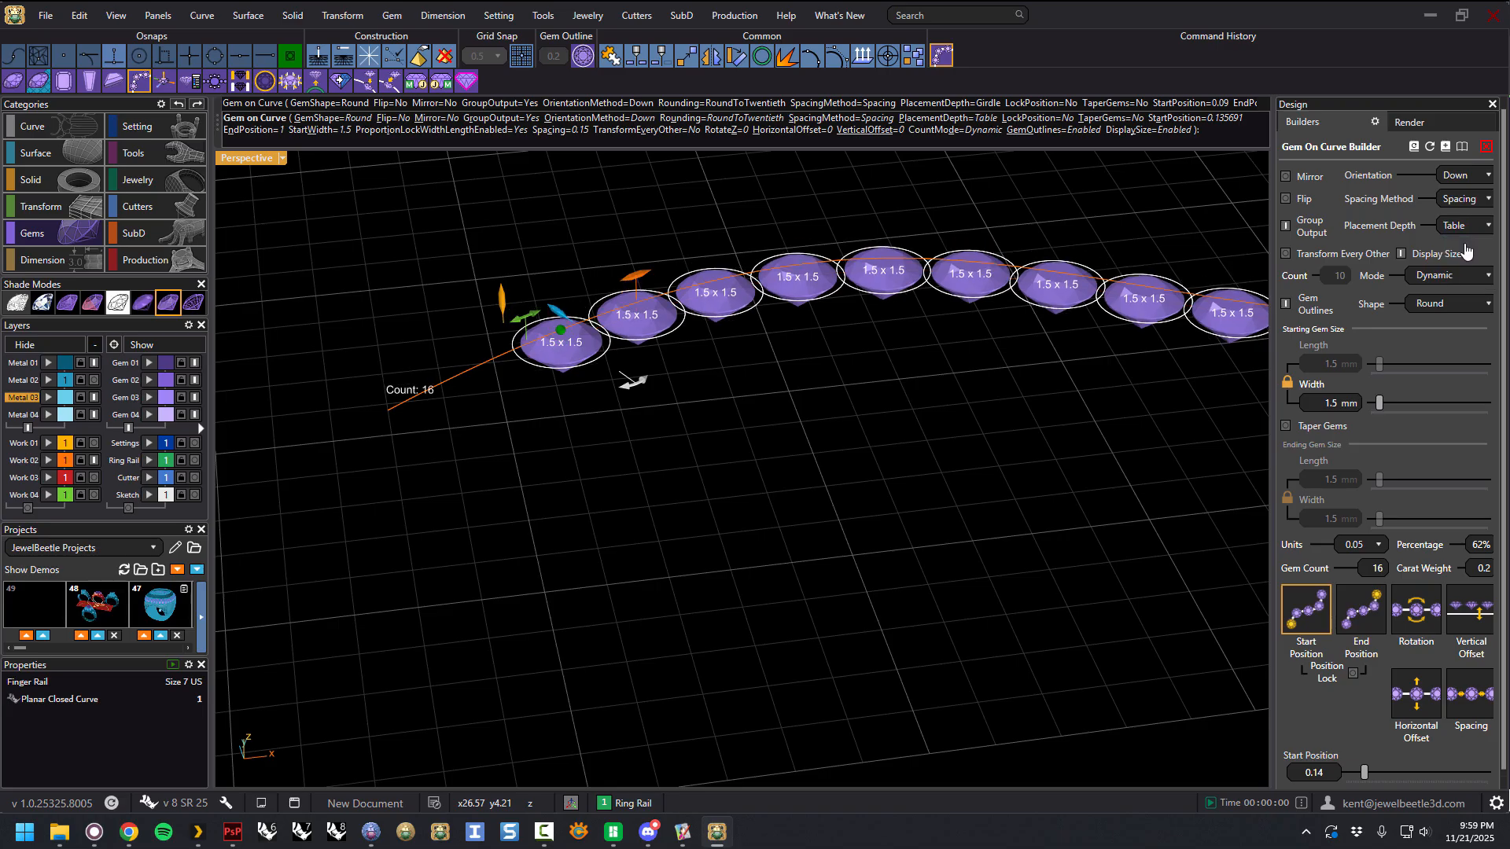
{"action": "left_click", "coordinate": [1465, 226]}
{"action": "left_click", "coordinate": [1464, 266]}
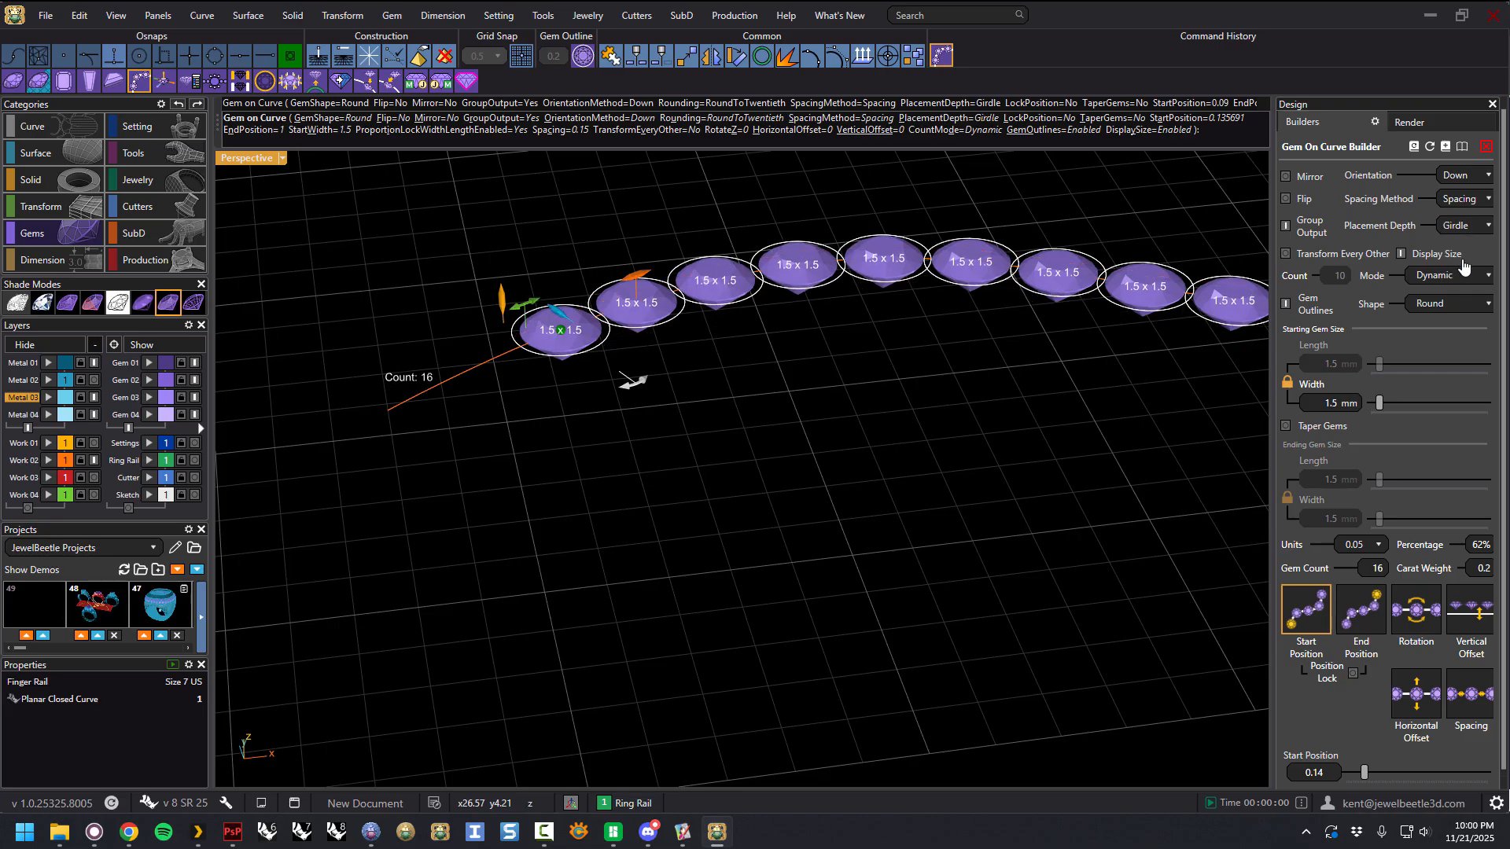
Step: Try the Culet placement depth for the gems and switch back to Girdle
{"action": "left_click", "coordinate": [1464, 226]}
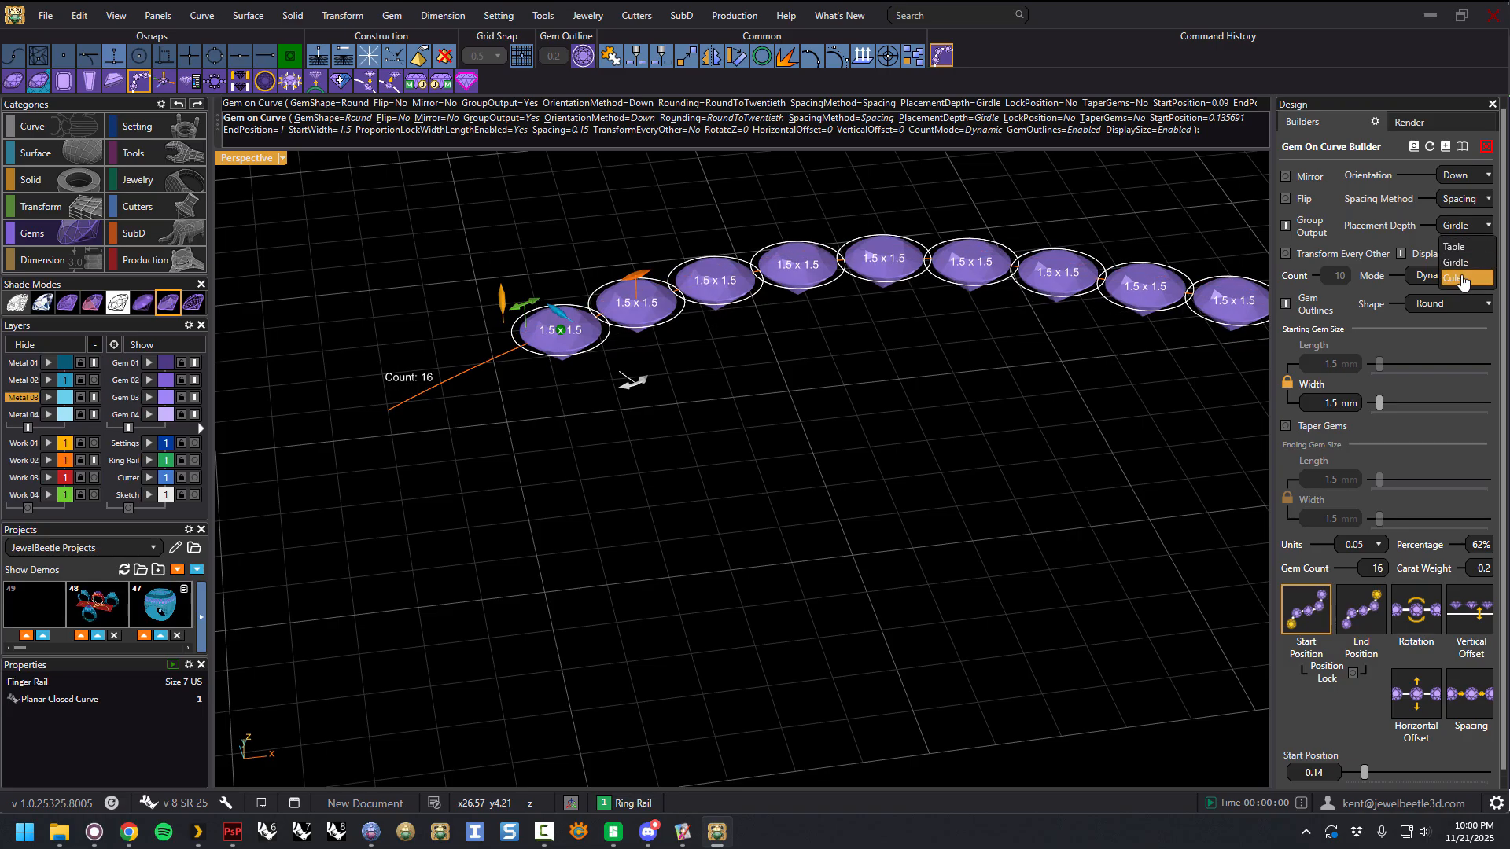
{"action": "left_click", "coordinate": [1462, 280]}
{"action": "right_click_drag", "start_coordinate": [849, 346], "coordinate": [843, 379]}
{"action": "left_click", "coordinate": [1473, 230]}
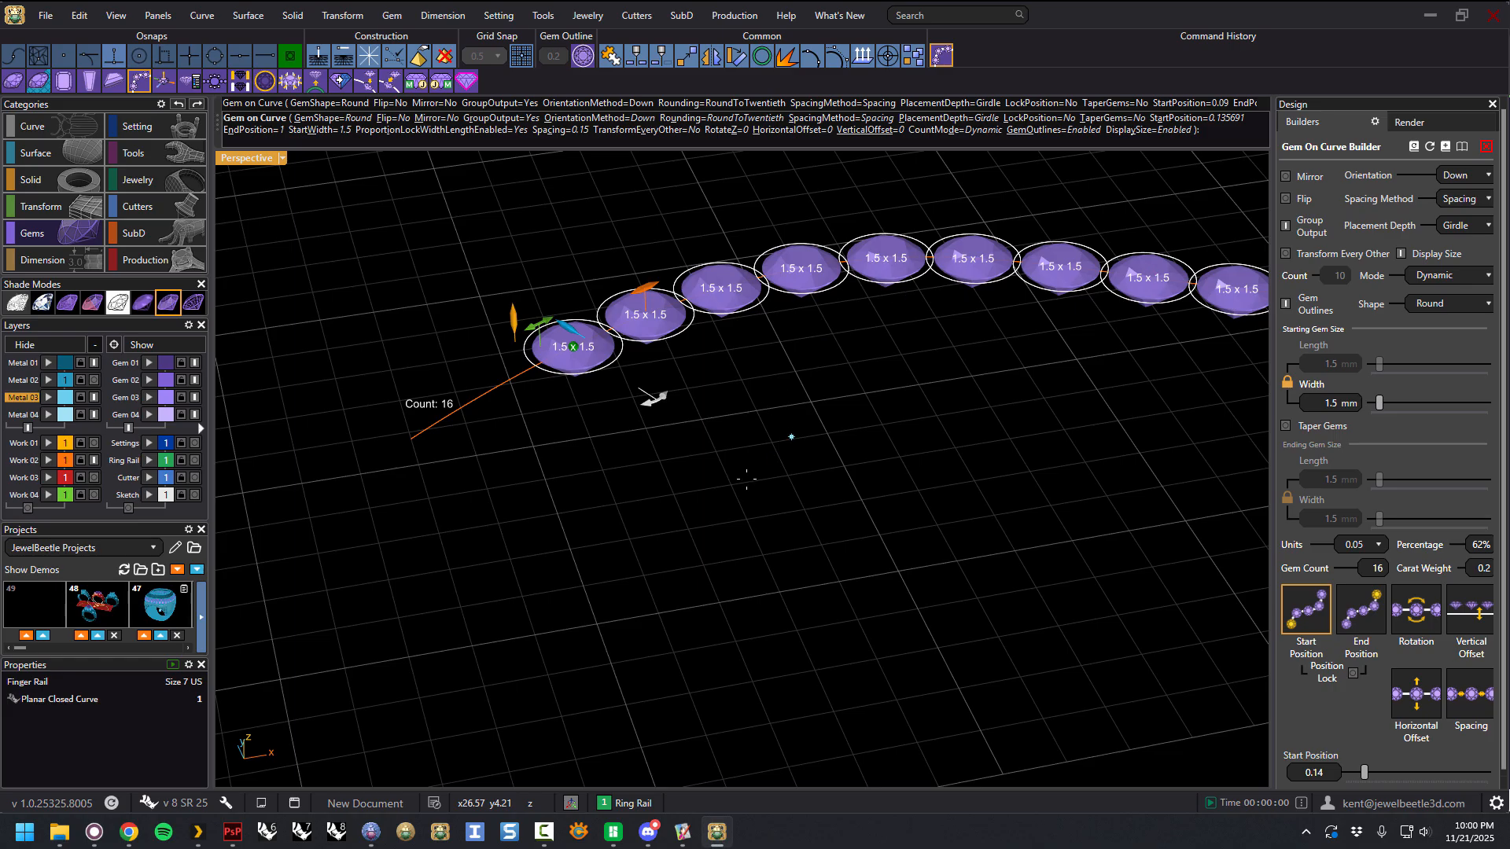
Step: Offset the gems horizontally from the curve by about -1.14 using the handle at the first gem
{"action": "right_click_drag", "start_coordinate": [746, 478], "coordinate": [747, 506]}
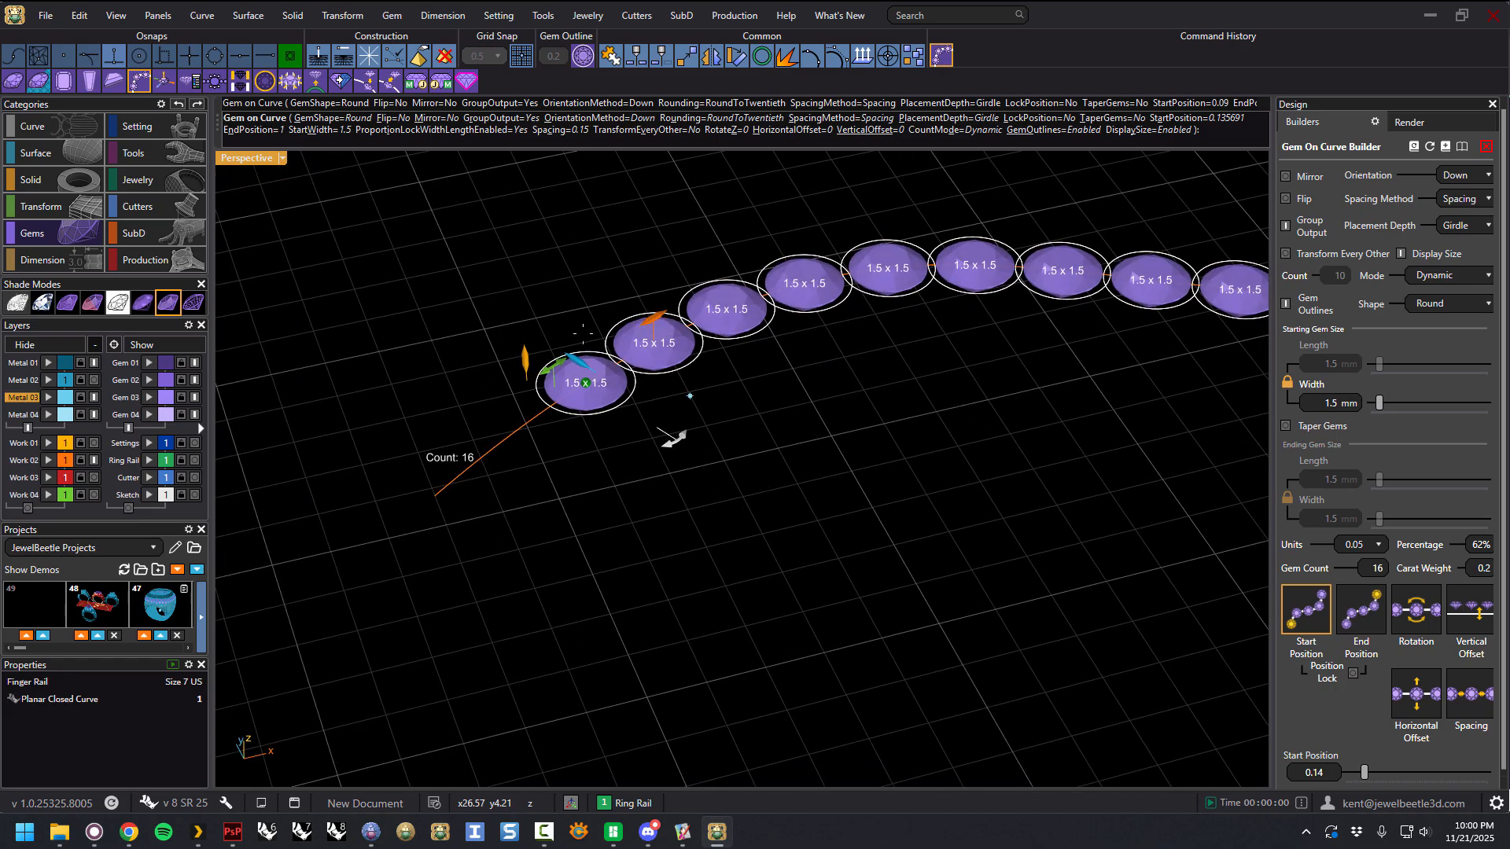
{"action": "scroll", "coordinate": [570, 339], "scroll_direction": "up", "scroll_amount": 3}
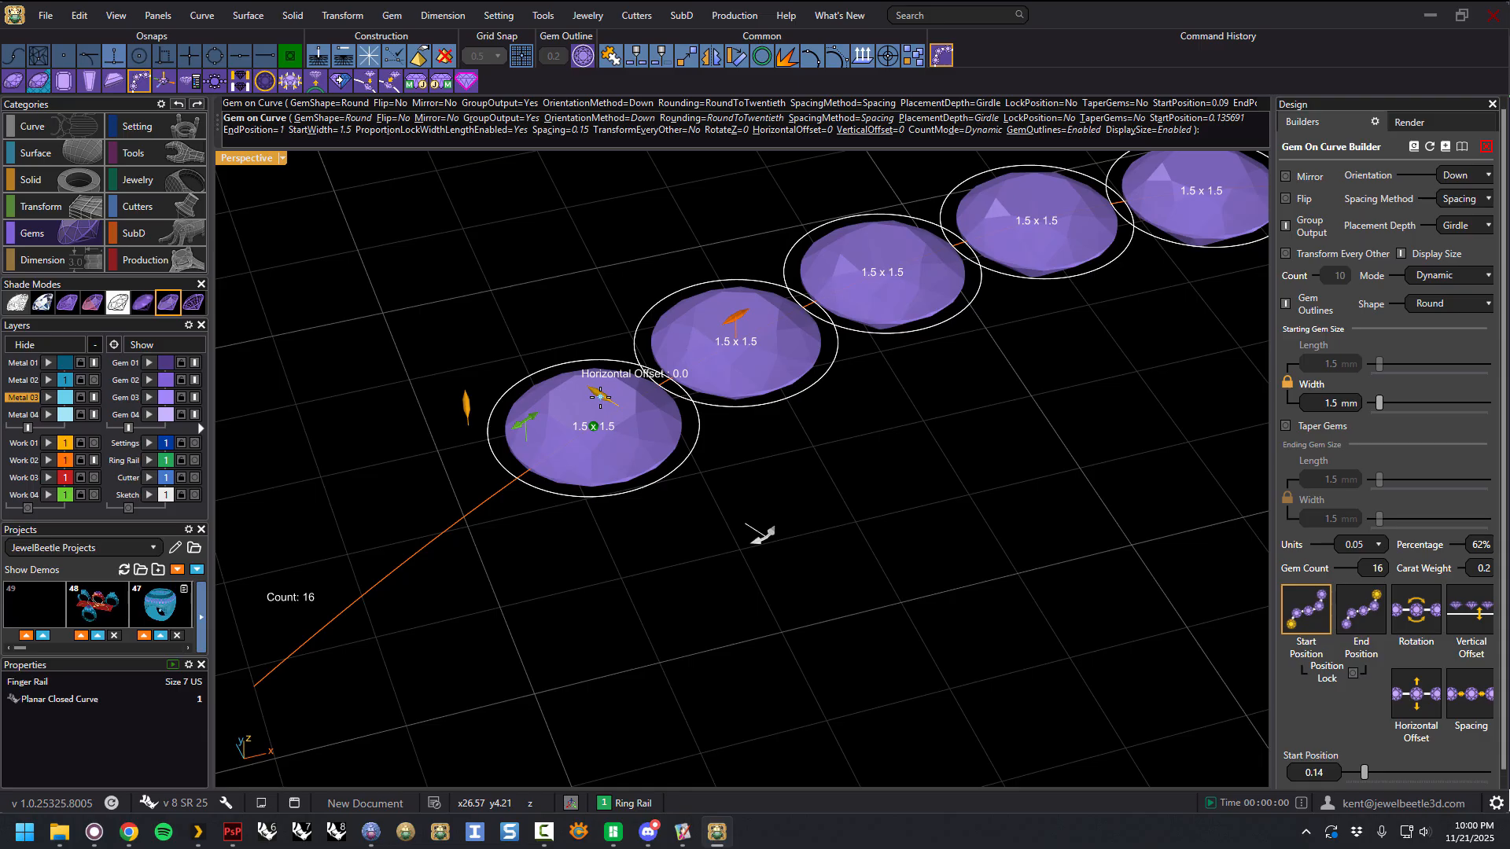
{"action": "scroll", "coordinate": [600, 398], "scroll_direction": "down", "scroll_amount": 3}
{"action": "mouse_move", "coordinate": [798, 504]}
{"action": "right_mouse_down"}
{"action": "mouse_move", "coordinate": [795, 482]}
{"action": "mouse_move", "coordinate": [782, 502]}
{"action": "right_mouse_up"}
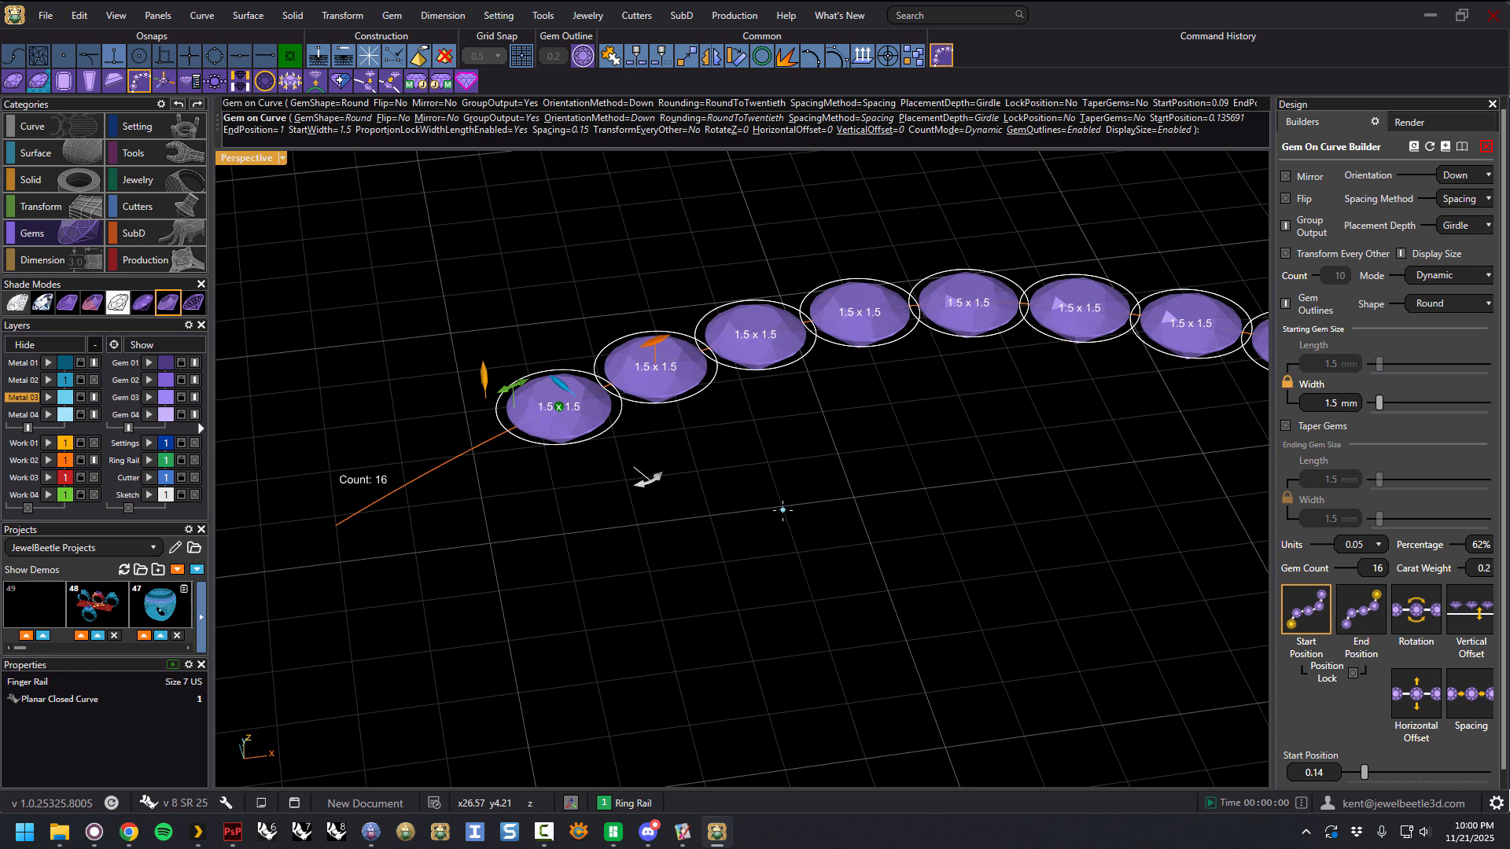
{"action": "right_click_drag", "start_coordinate": [690, 469], "coordinate": [653, 439]}
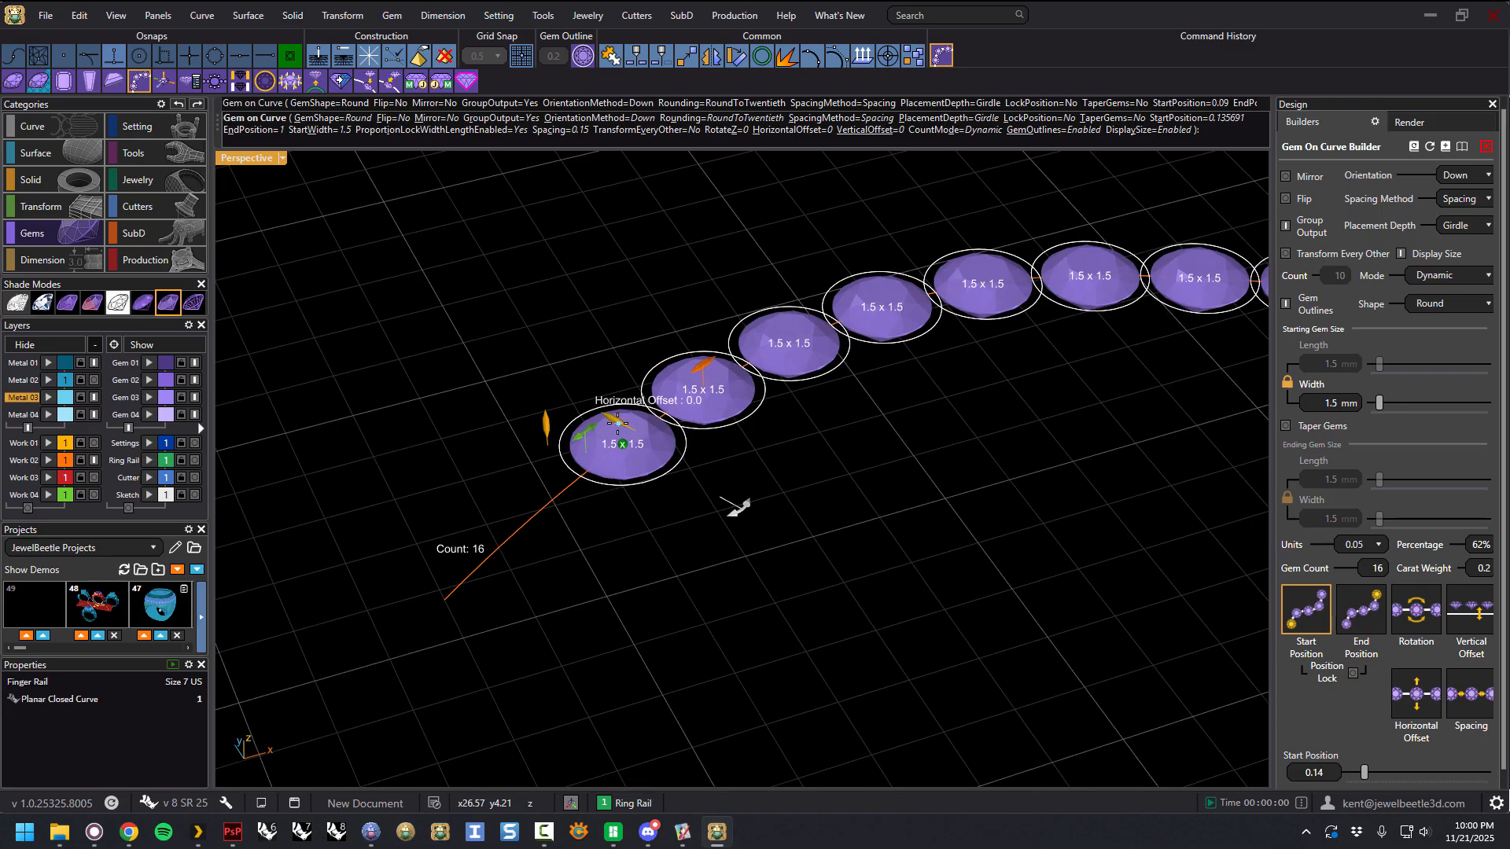
{"action": "mouse_move", "coordinate": [618, 423]}
{"action": "left_mouse_down"}
{"action": "mouse_move", "coordinate": [588, 422]}
{"action": "mouse_move", "coordinate": [617, 444]}
{"action": "left_mouse_up"}
{"action": "right_click_drag", "start_coordinate": [663, 431], "coordinate": [729, 472]}
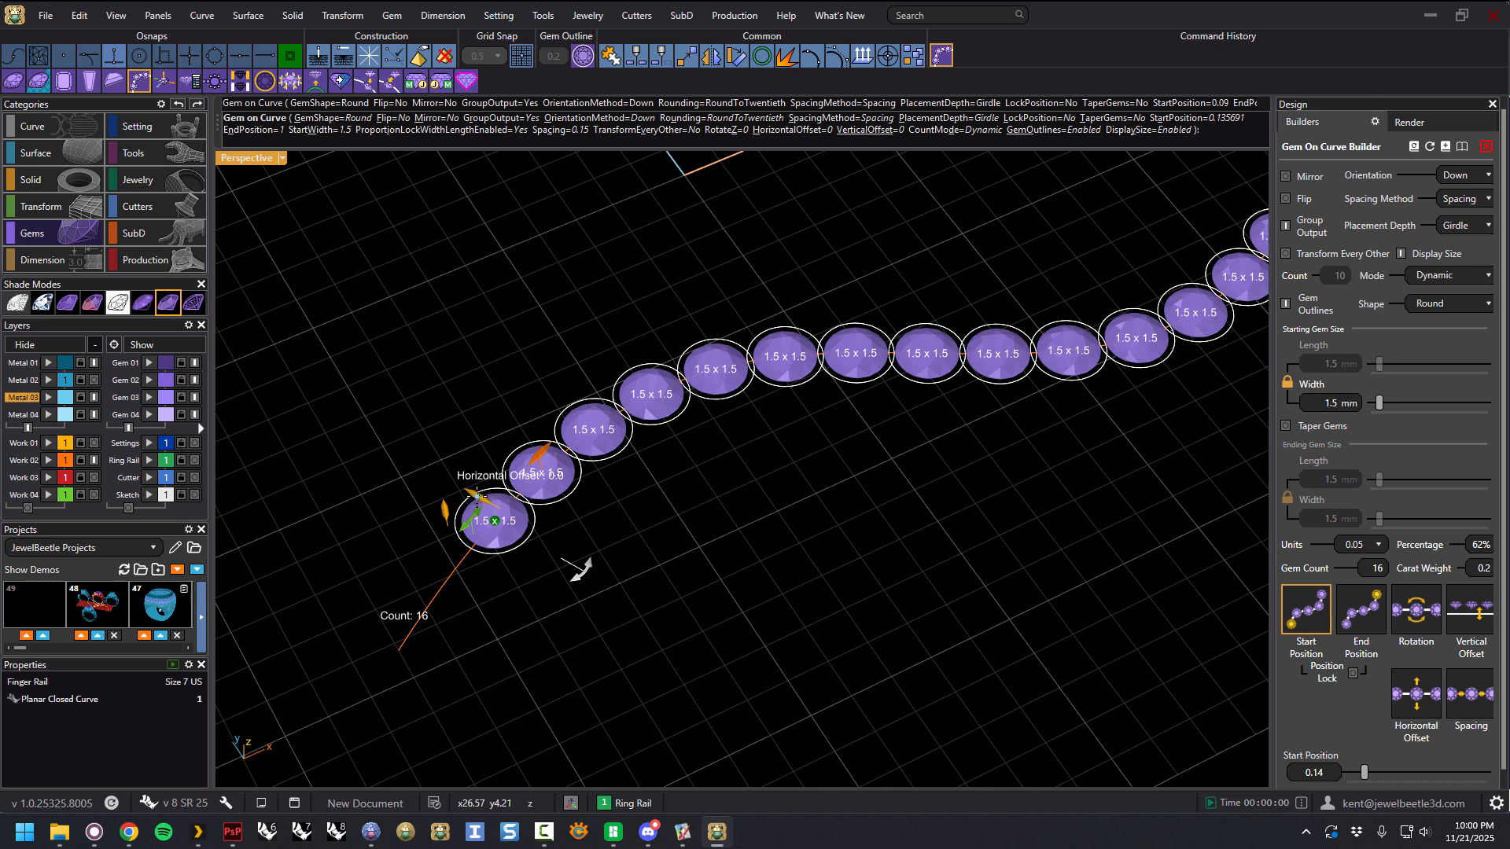
{"action": "left_click_drag", "start_coordinate": [477, 495], "coordinate": [517, 522]}
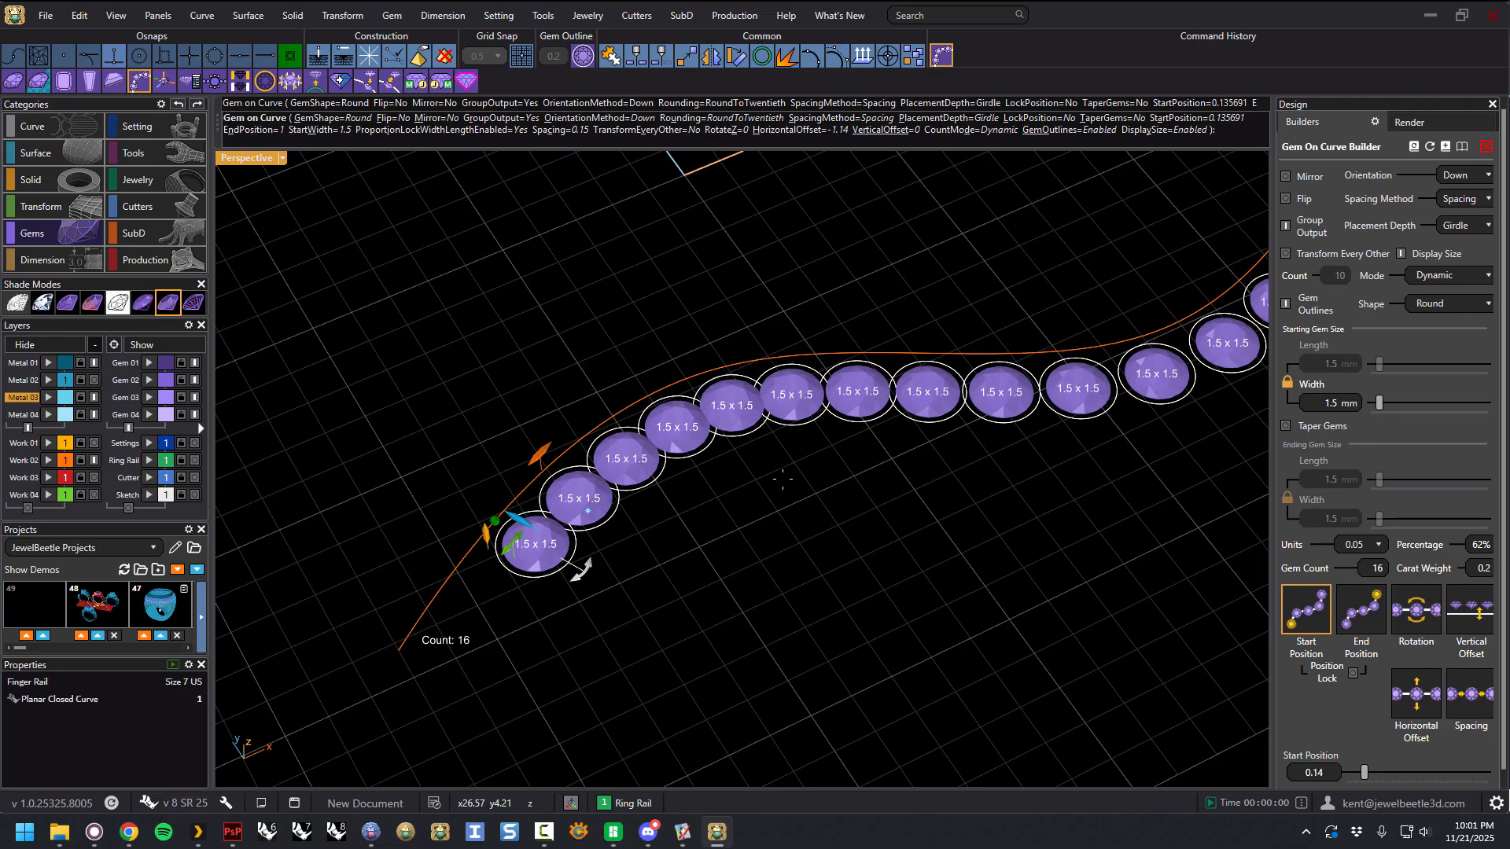
Step: Bring the gems back onto the curve with a horizontal offset of 0
{"action": "scroll", "coordinate": [946, 460], "scroll_direction": "down", "scroll_amount": 3}
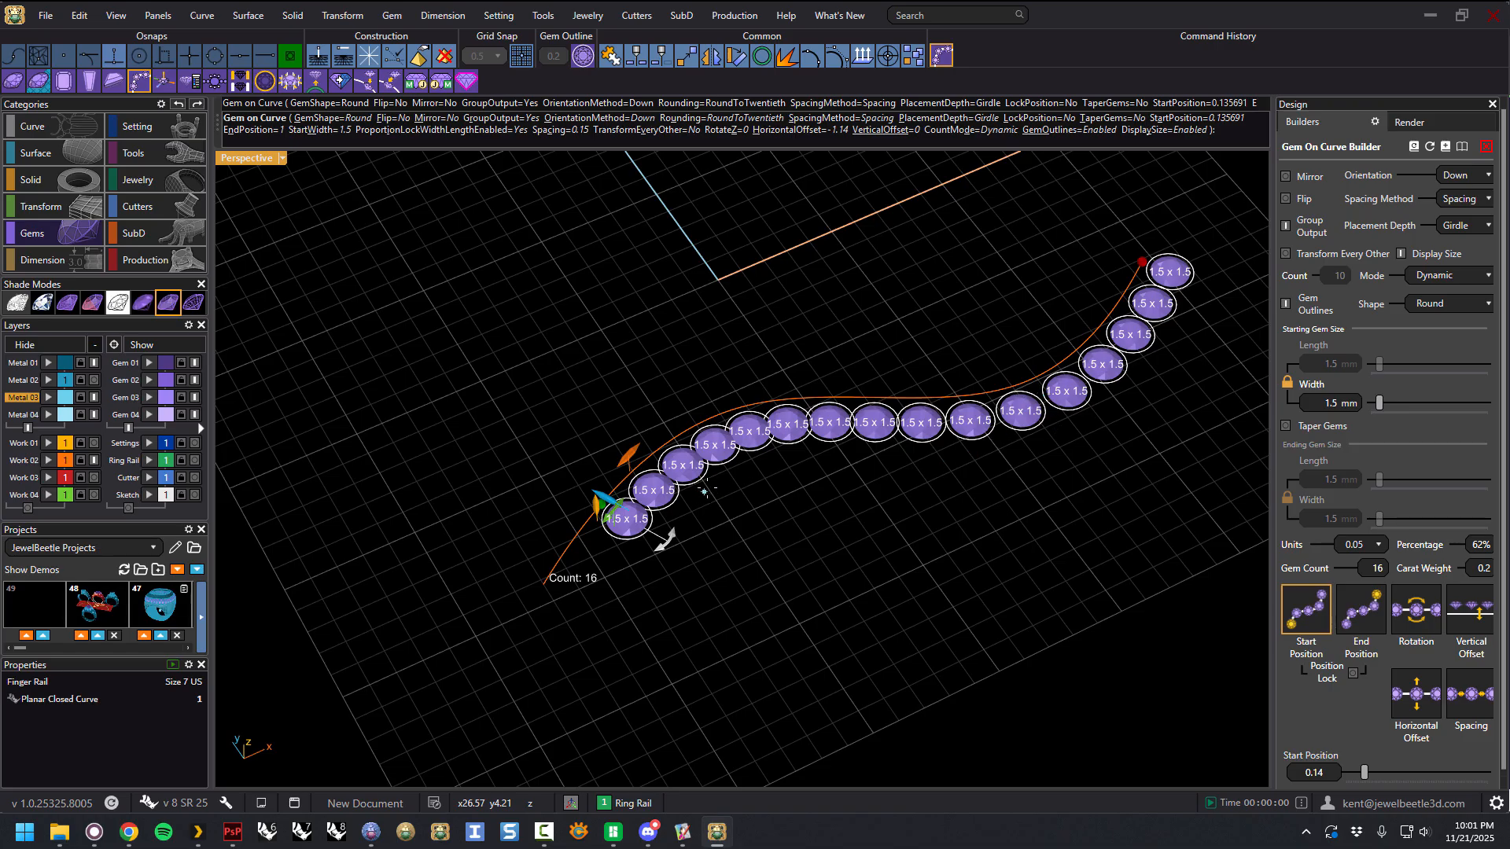
{"action": "scroll", "coordinate": [712, 494], "scroll_direction": "up", "scroll_amount": 2}
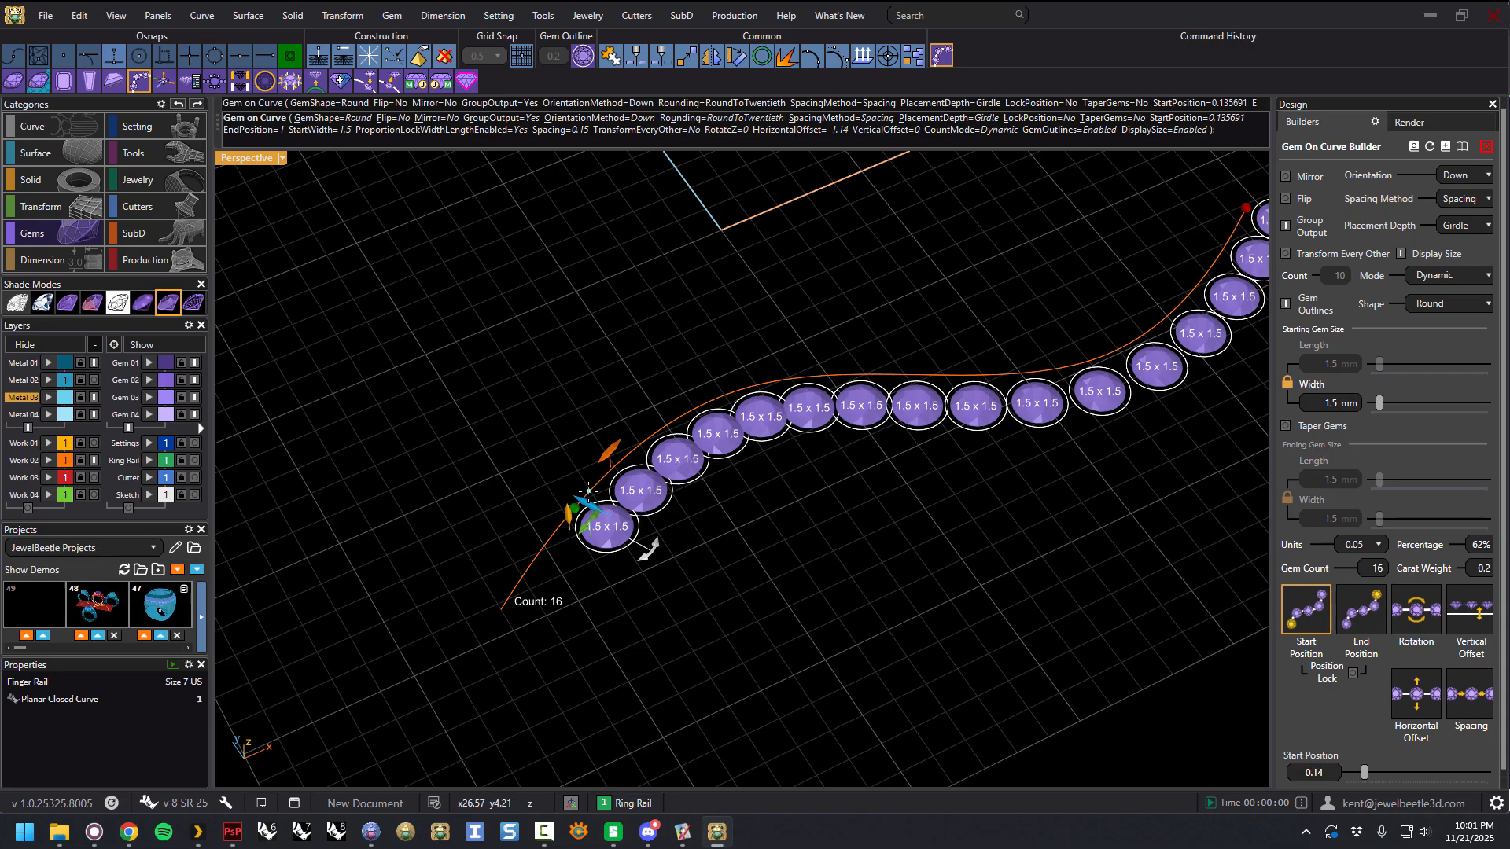
{"action": "left_click_drag", "start_coordinate": [586, 503], "coordinate": [550, 491]}
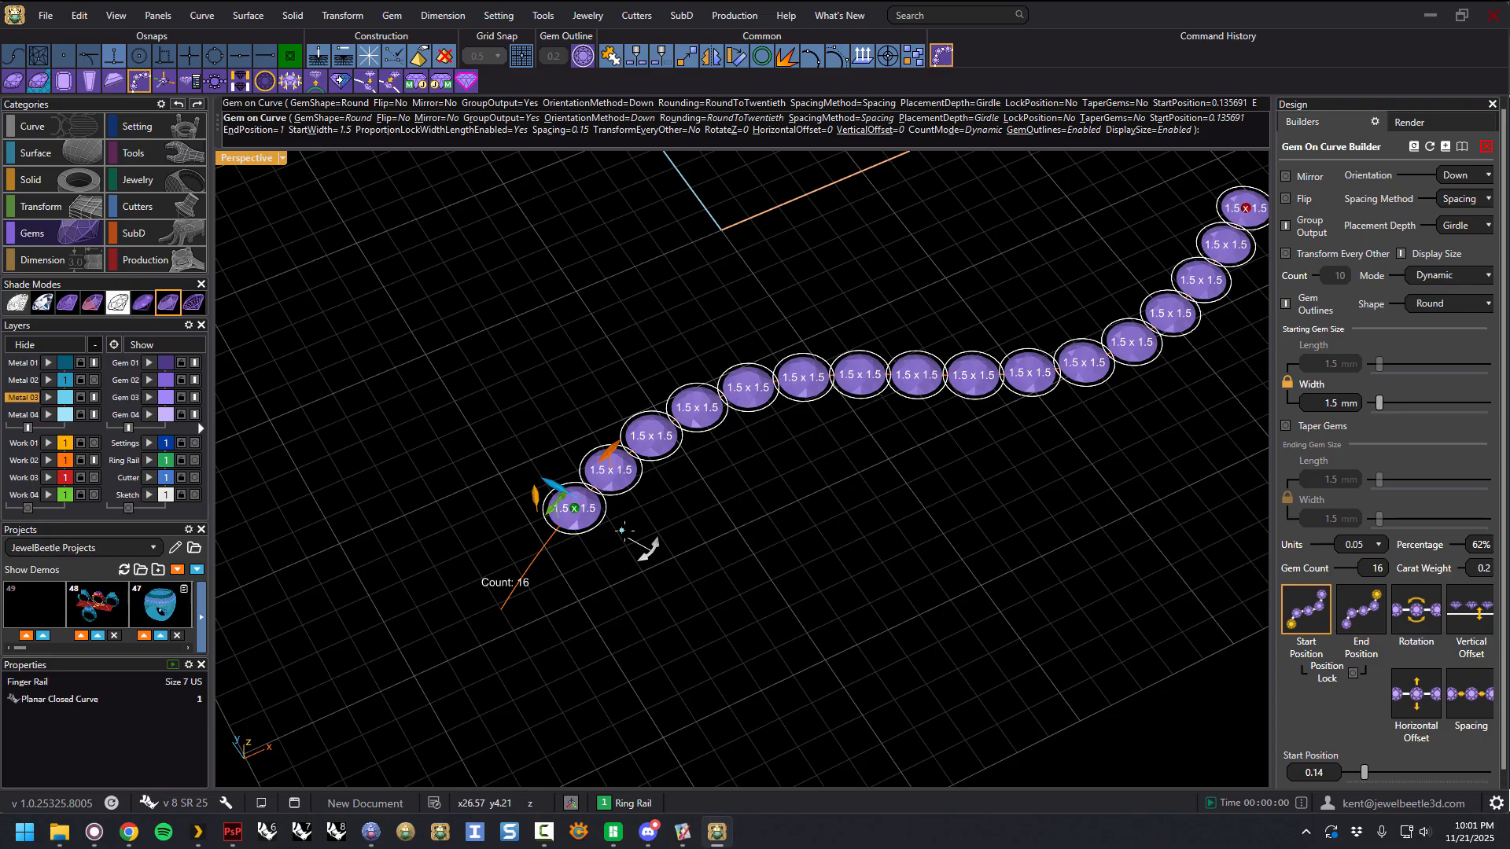
Step: Try rotating the gems about Z with the rotation handle beside the first gem, ending at 0
{"action": "right_click_drag", "start_coordinate": [795, 511], "coordinate": [747, 487]}
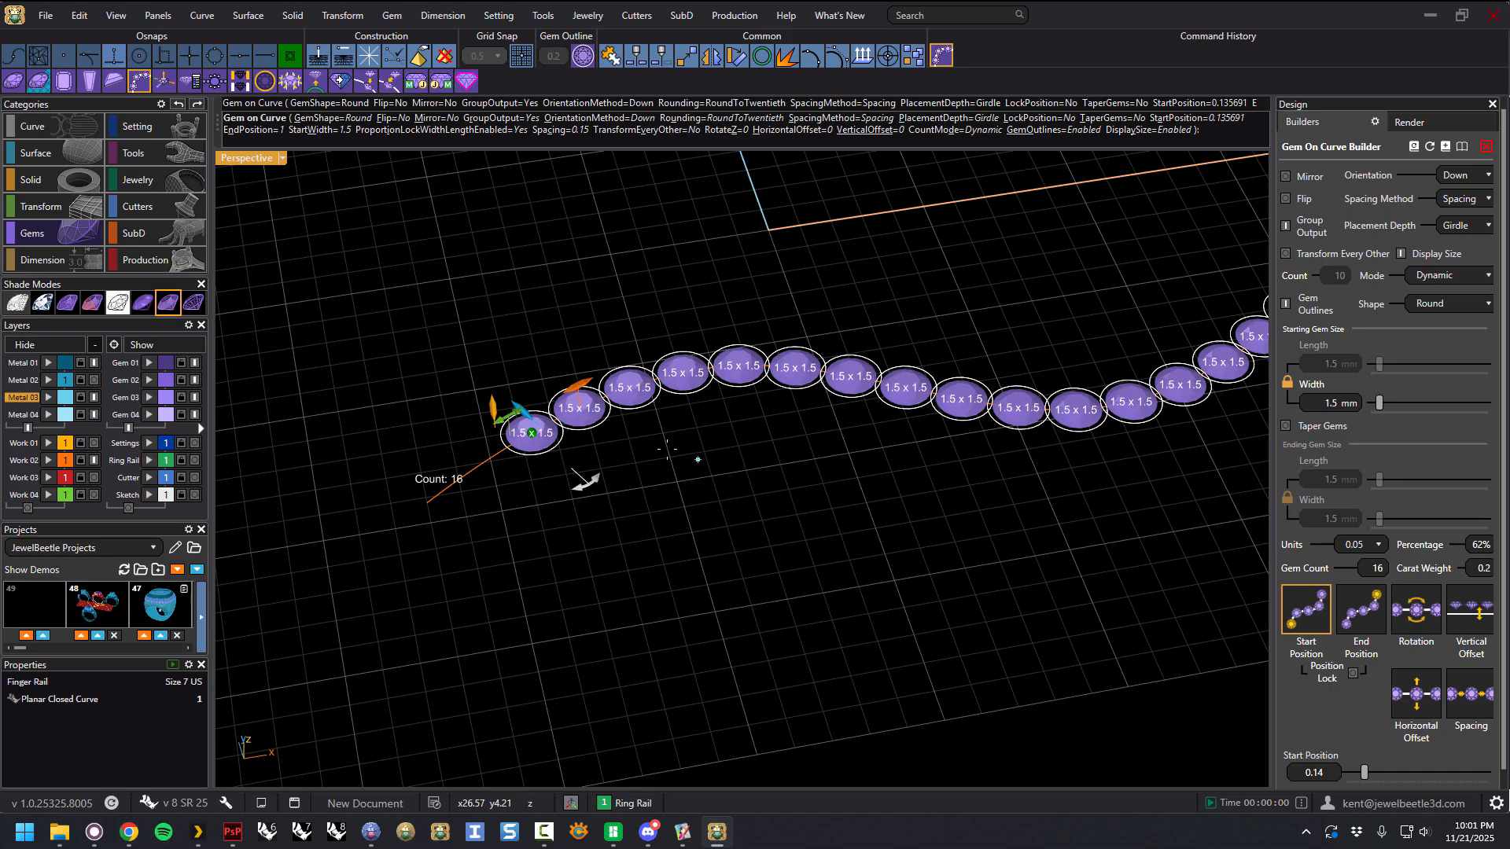
{"action": "scroll", "coordinate": [593, 445], "scroll_direction": "up", "scroll_amount": 2}
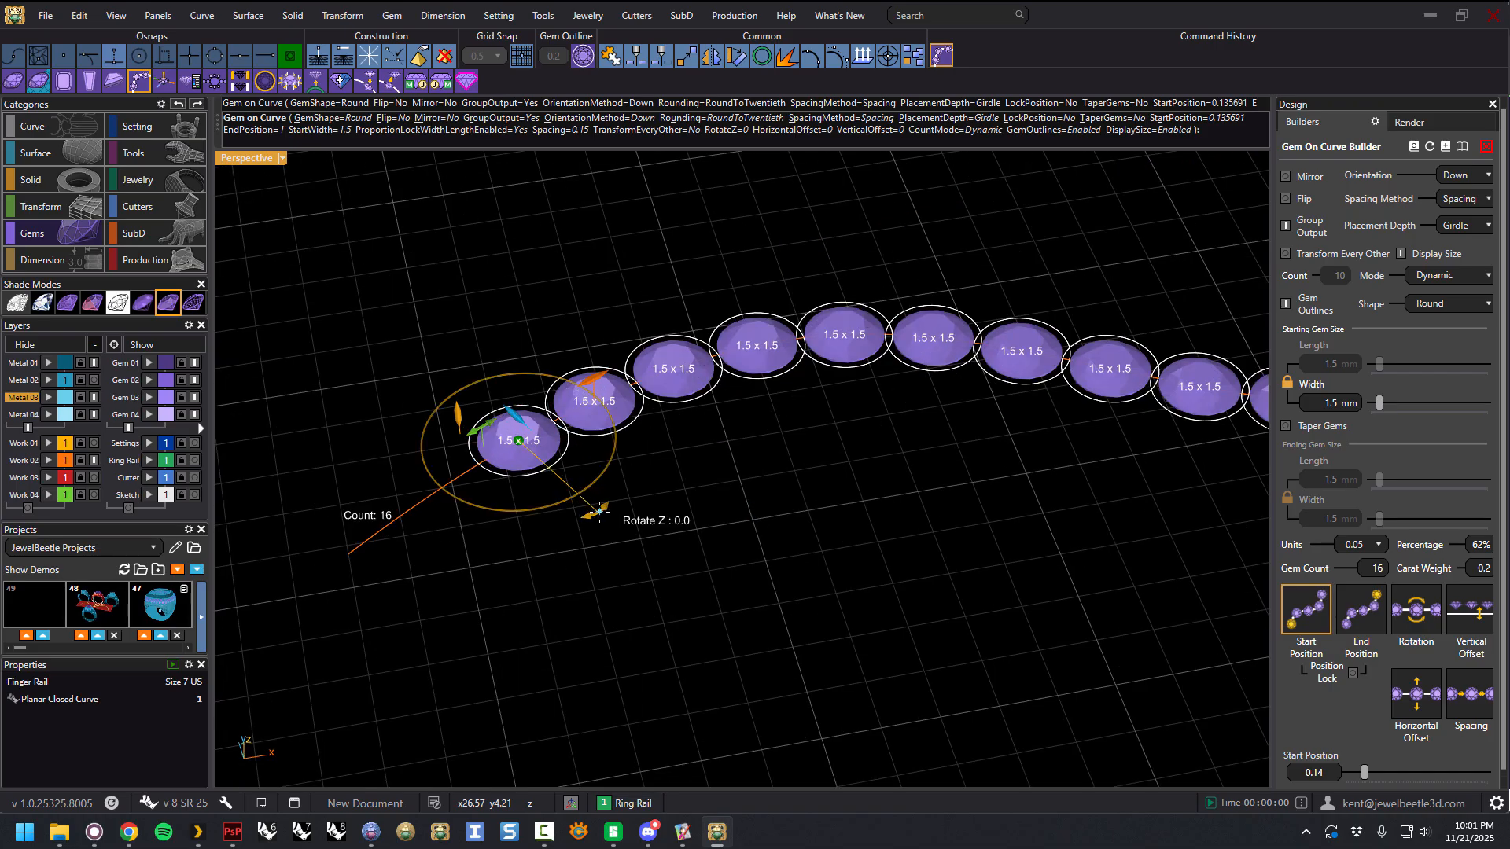
{"action": "mouse_move", "coordinate": [595, 511]}
{"action": "left_mouse_down"}
{"action": "mouse_move", "coordinate": [467, 528]}
{"action": "mouse_move", "coordinate": [612, 523]}
{"action": "left_mouse_up"}
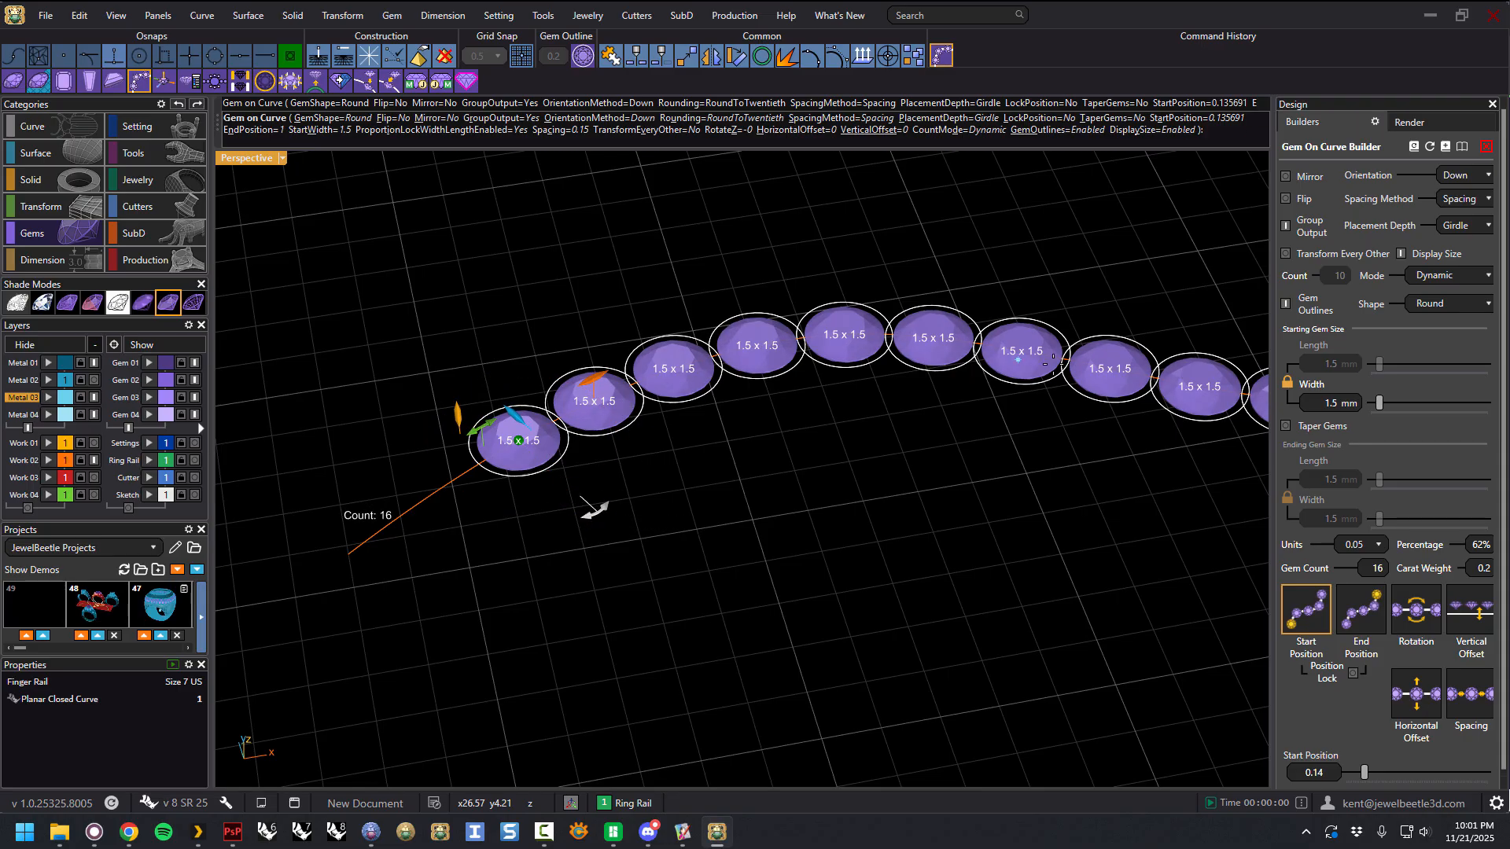
{"action": "left_click", "coordinate": [586, 504]}
{"action": "scroll", "coordinate": [533, 512], "scroll_direction": "down", "scroll_amount": 2}
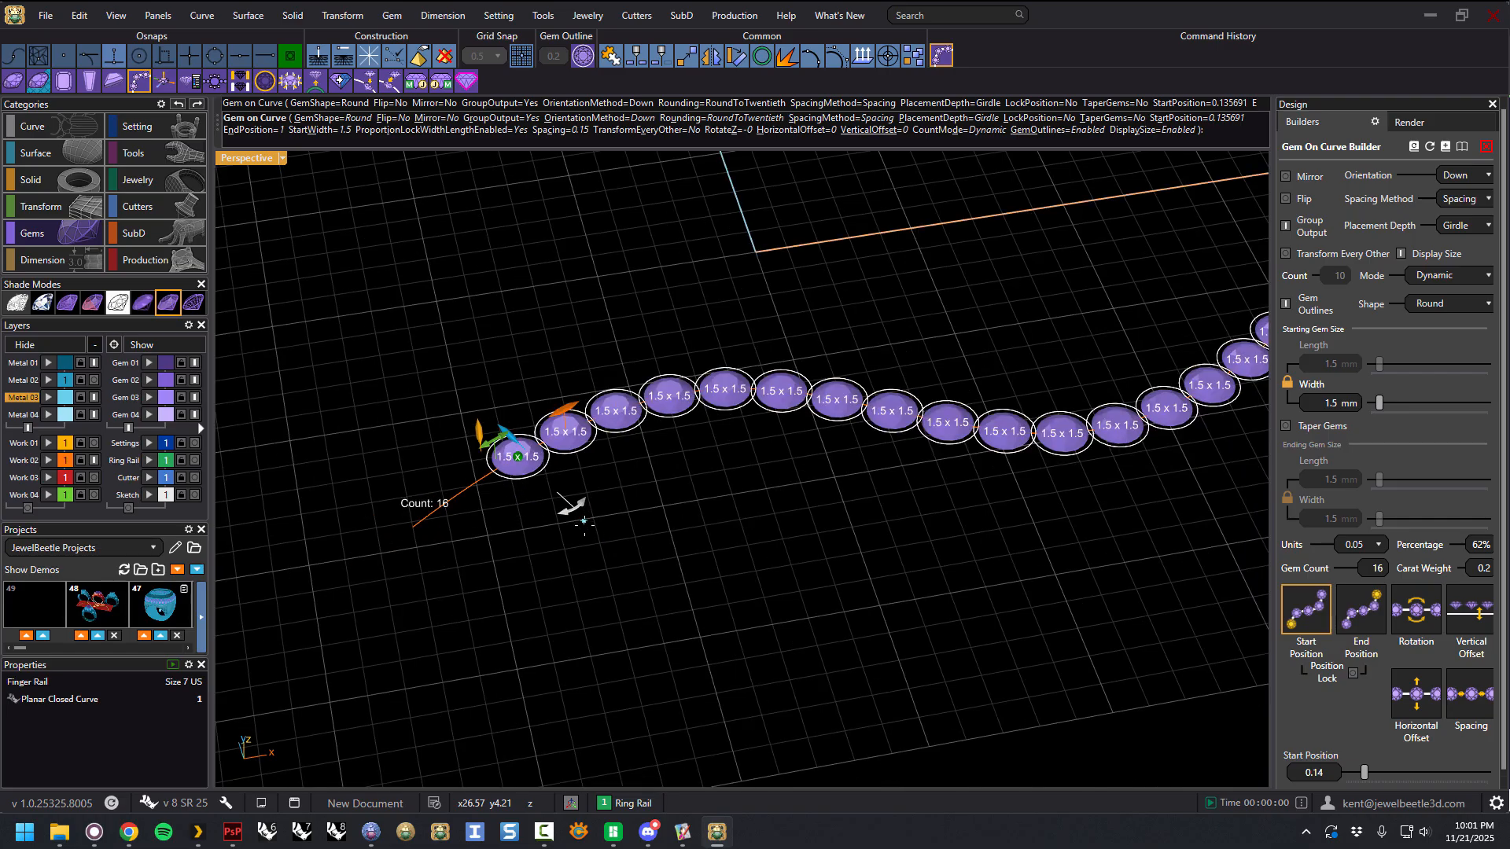
Step: Show the end position and rotation settings, and try the vertical offset slider, returning it to 0.00
{"action": "scroll", "coordinate": [584, 520], "scroll_direction": "down", "scroll_amount": 4}
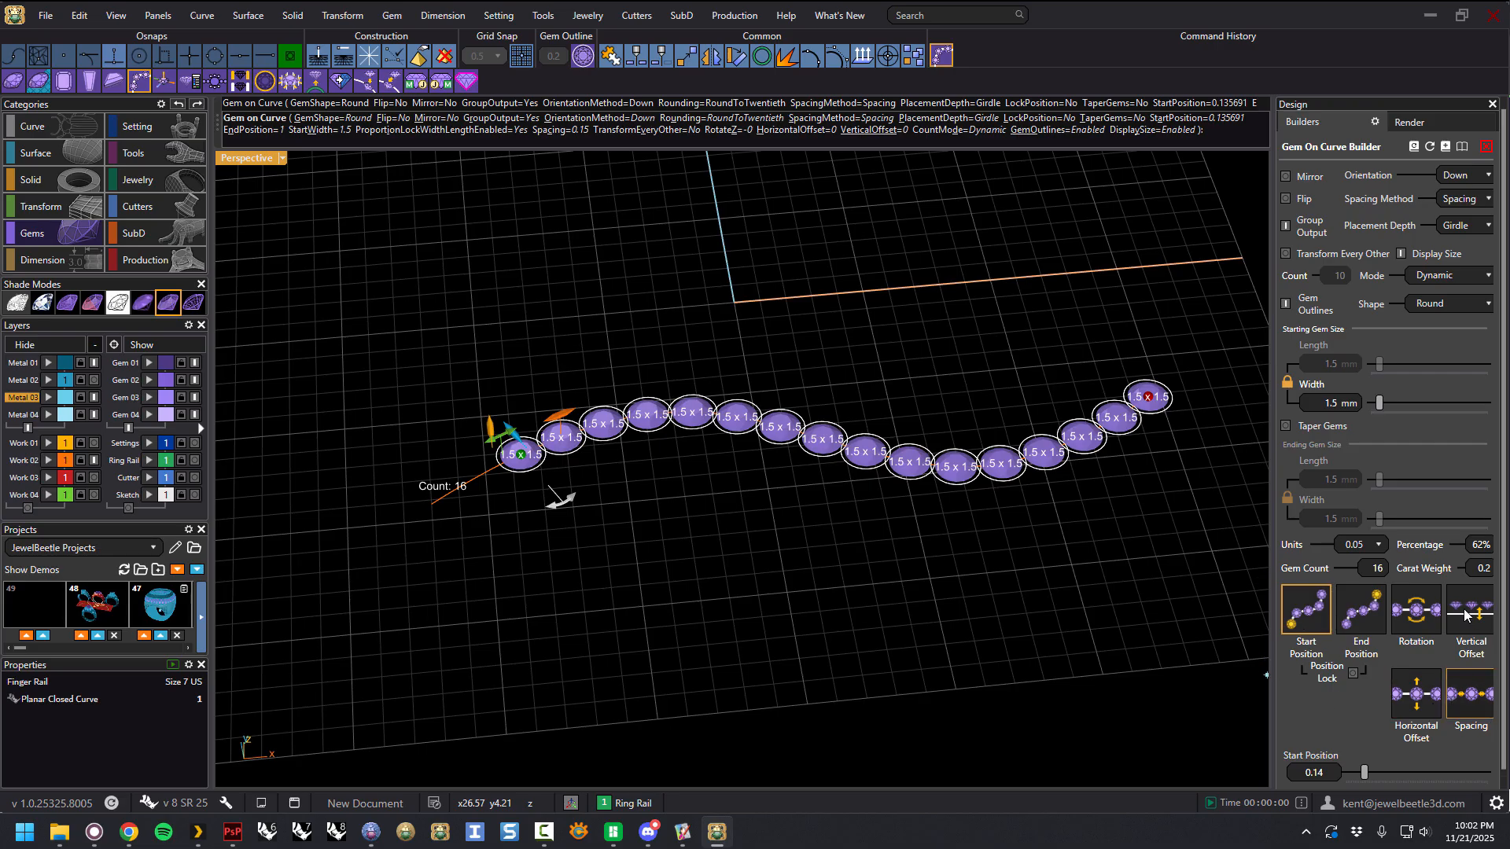
{"action": "left_click", "coordinate": [1363, 617]}
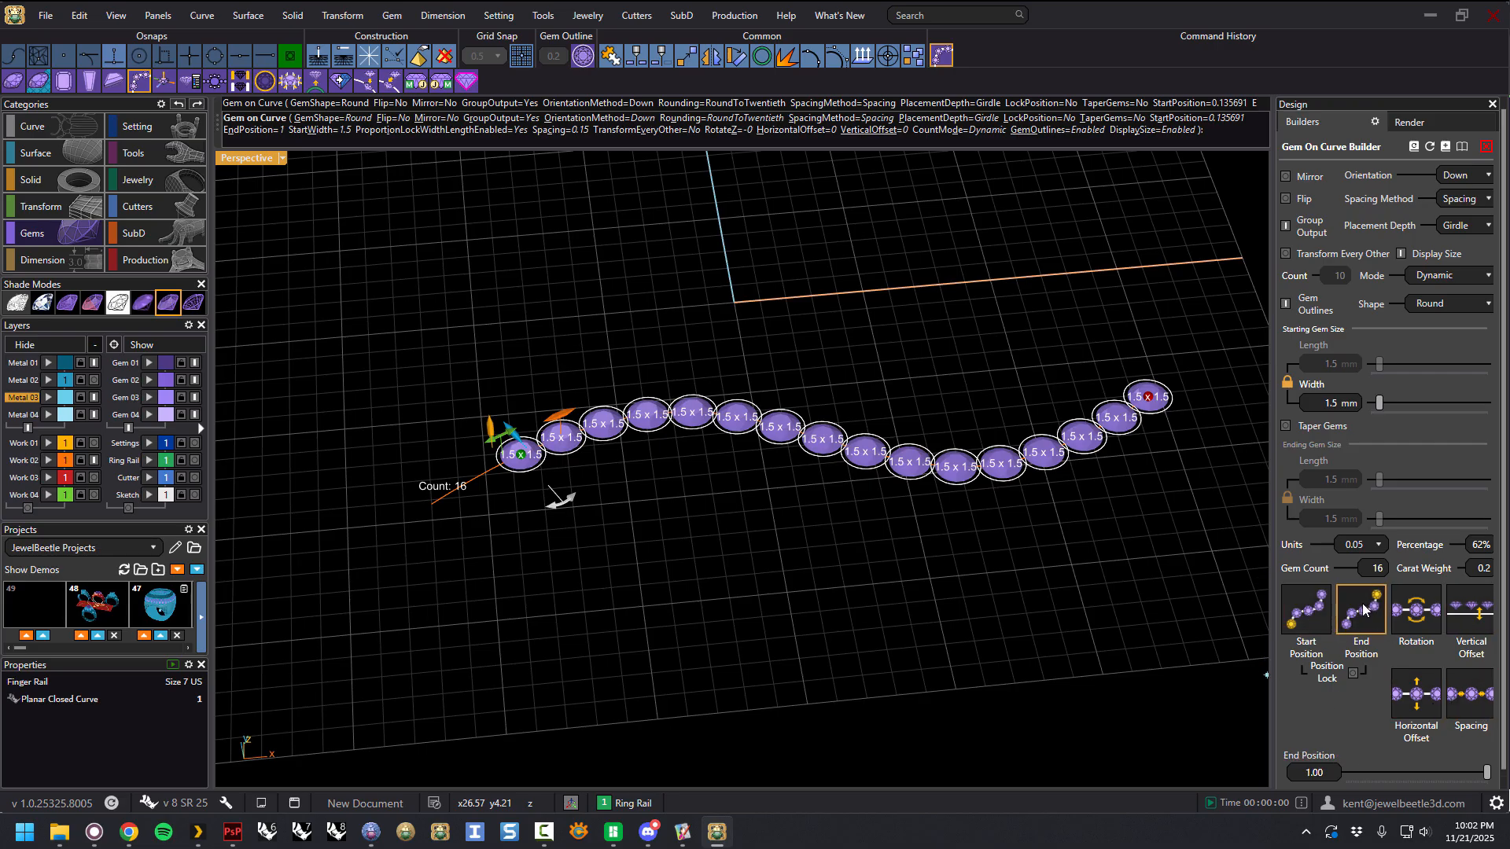
{"action": "left_click", "coordinate": [1408, 612]}
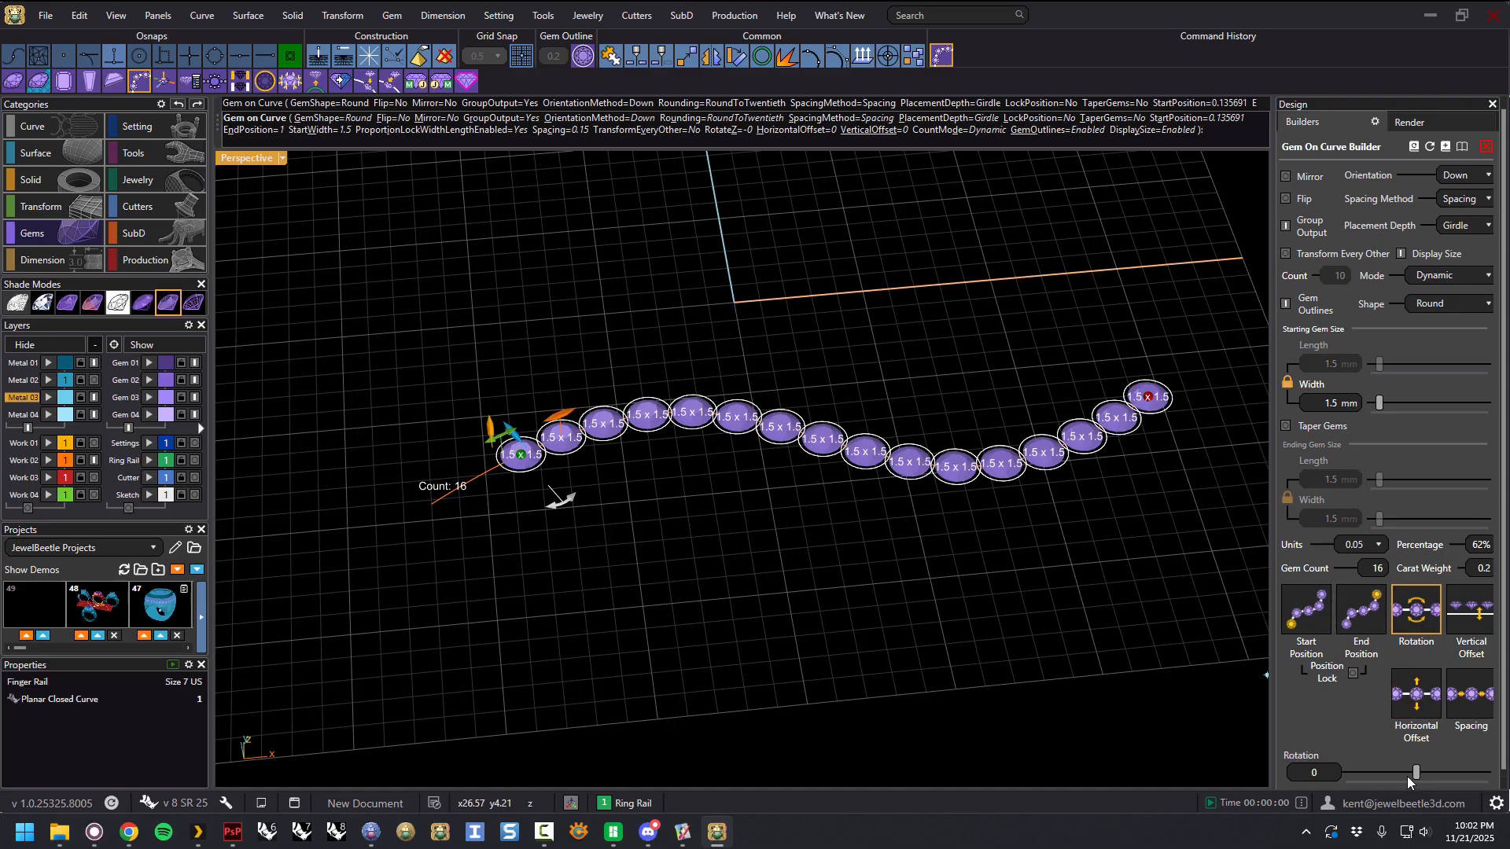
{"action": "left_click", "coordinate": [1474, 631]}
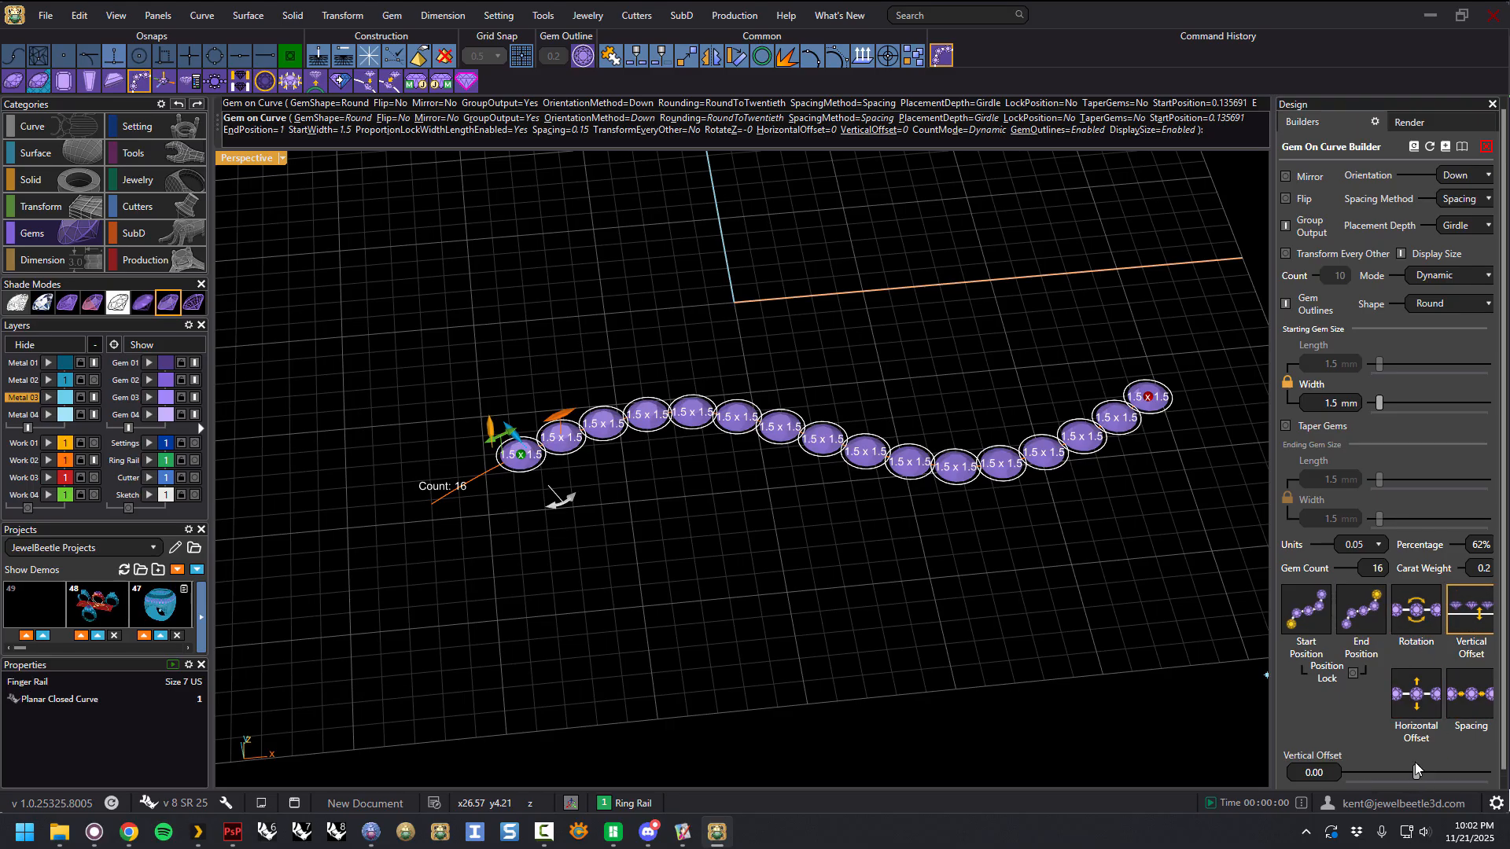
{"action": "mouse_move", "coordinate": [1420, 773]}
{"action": "left_mouse_down"}
{"action": "mouse_move", "coordinate": [1438, 773]}
{"action": "mouse_move", "coordinate": [1404, 773]}
{"action": "mouse_move", "coordinate": [1419, 777]}
{"action": "left_mouse_up"}
{"action": "left_click_drag", "start_coordinate": [1418, 775], "coordinate": [1415, 774]}
Step: Move the first gem back along the curve to a start position of about 0.08 and create the gem row
{"action": "mouse_move", "coordinate": [901, 633]}
{"action": "right_mouse_down"}
{"action": "mouse_move", "coordinate": [924, 622]}
{"action": "mouse_move", "coordinate": [915, 586]}
{"action": "mouse_move", "coordinate": [908, 641]}
{"action": "right_mouse_up"}
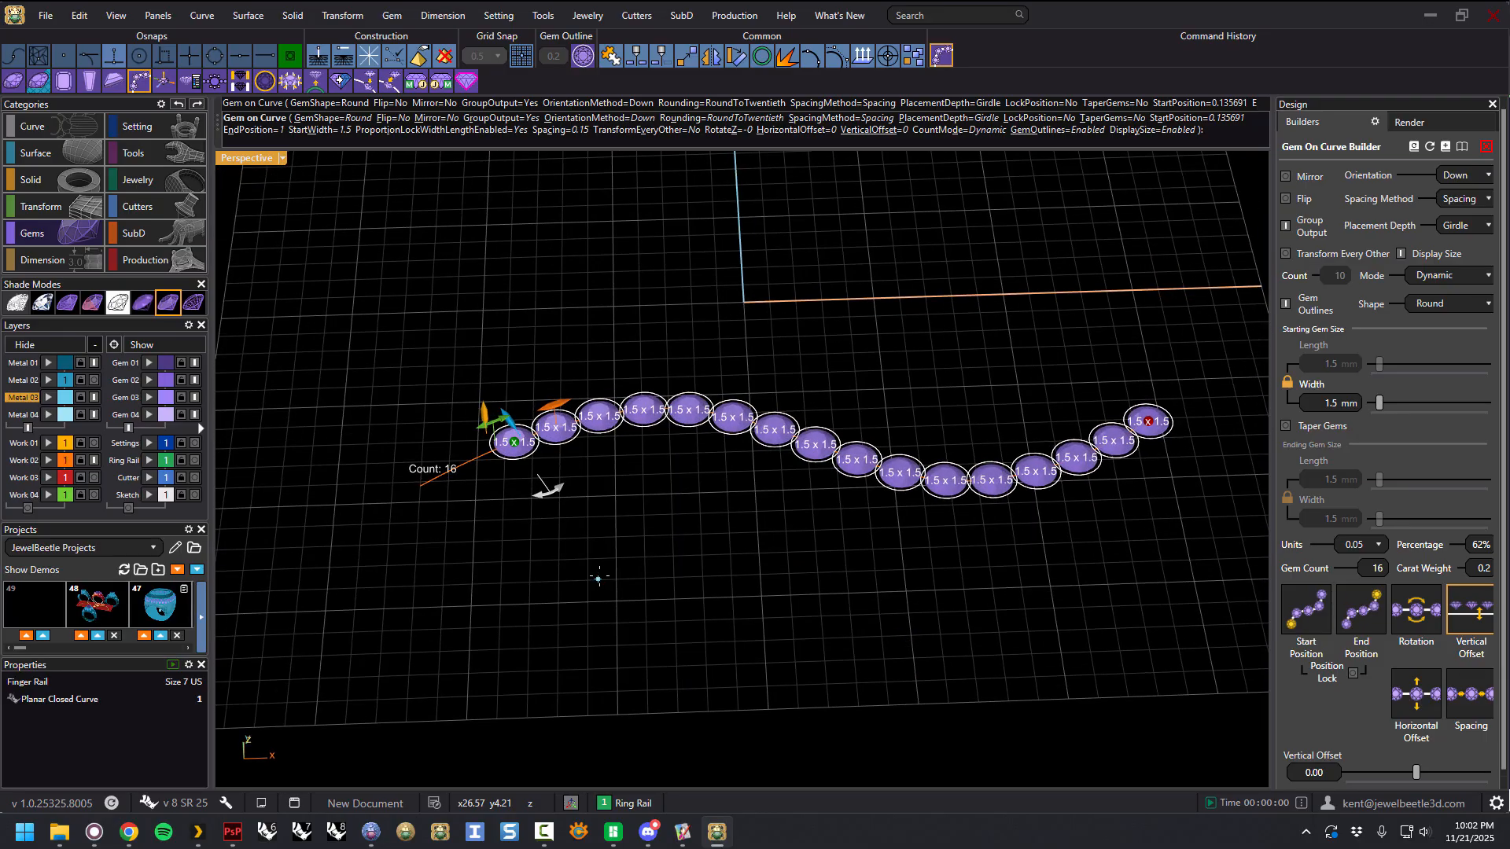
{"action": "left_click_drag", "start_coordinate": [514, 442], "coordinate": [472, 458]}
{"action": "right_click_drag", "start_coordinate": [824, 346], "coordinate": [778, 340]}
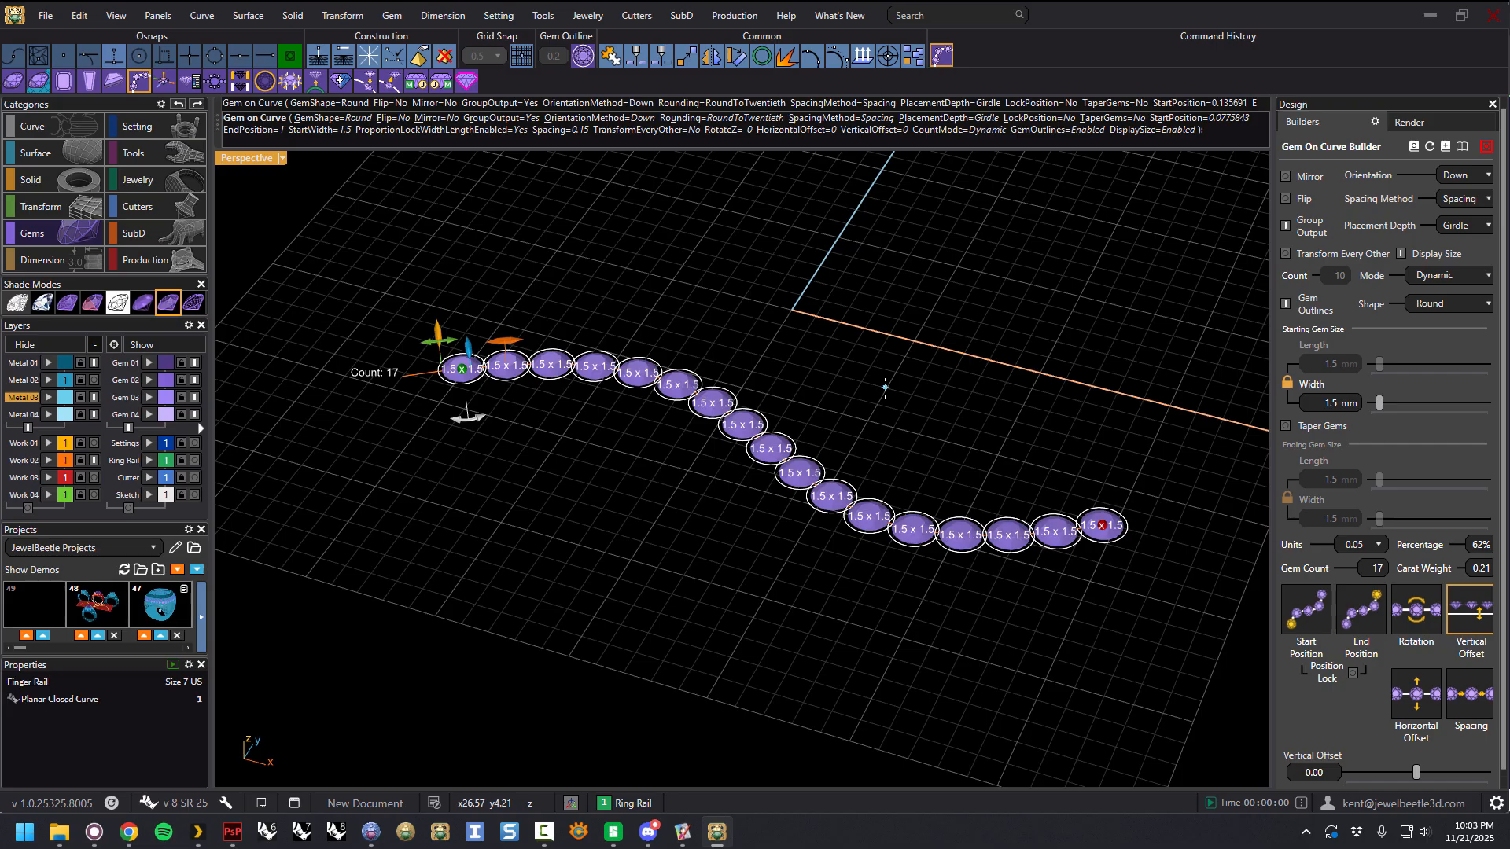
{"action": "right_click", "coordinate": [883, 388]}
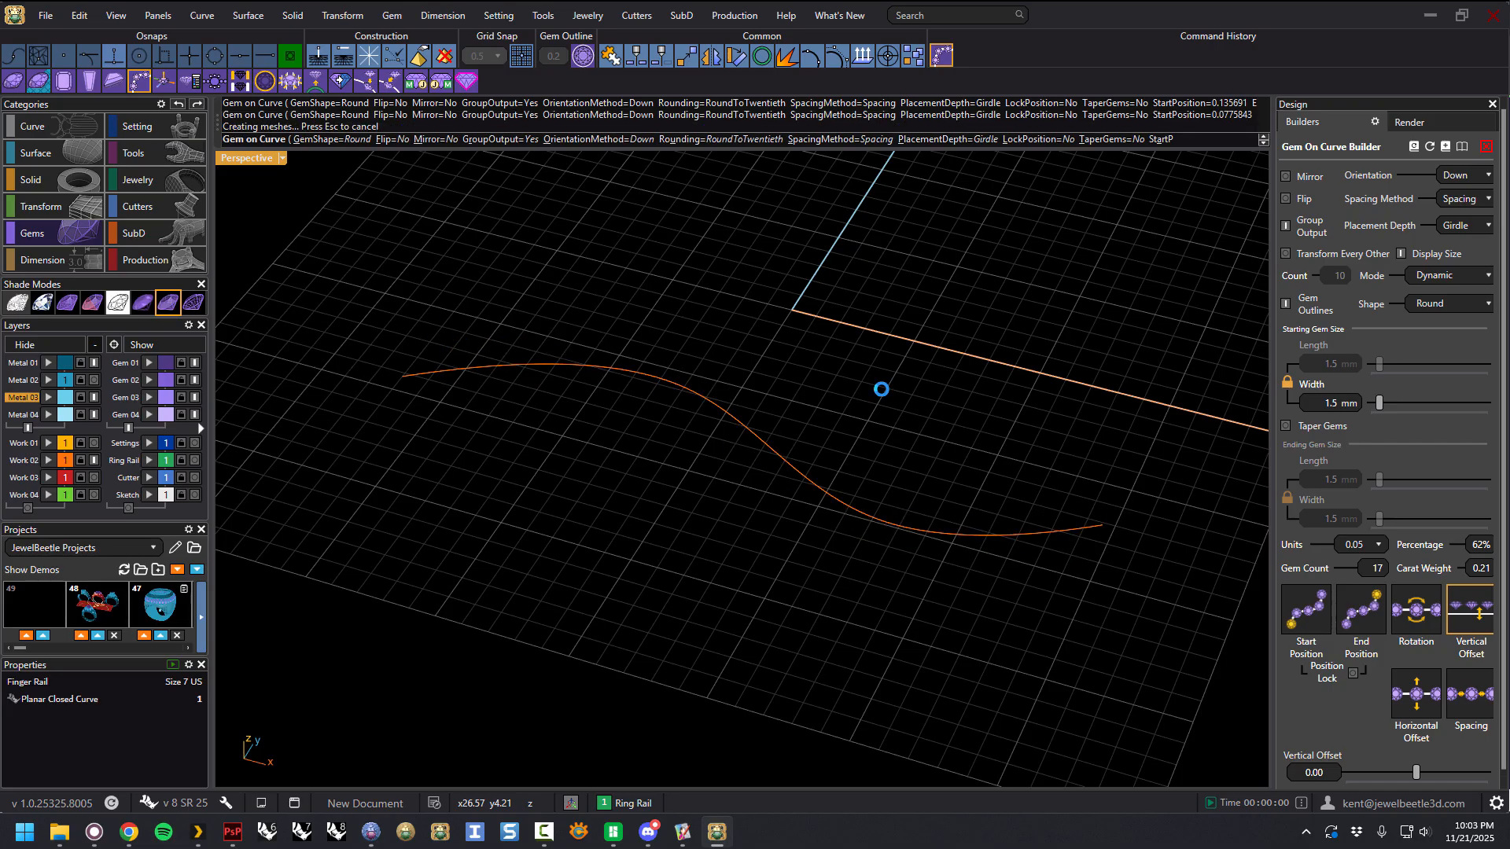
{"action": "right_click_drag", "start_coordinate": [712, 551], "coordinate": [747, 553]}
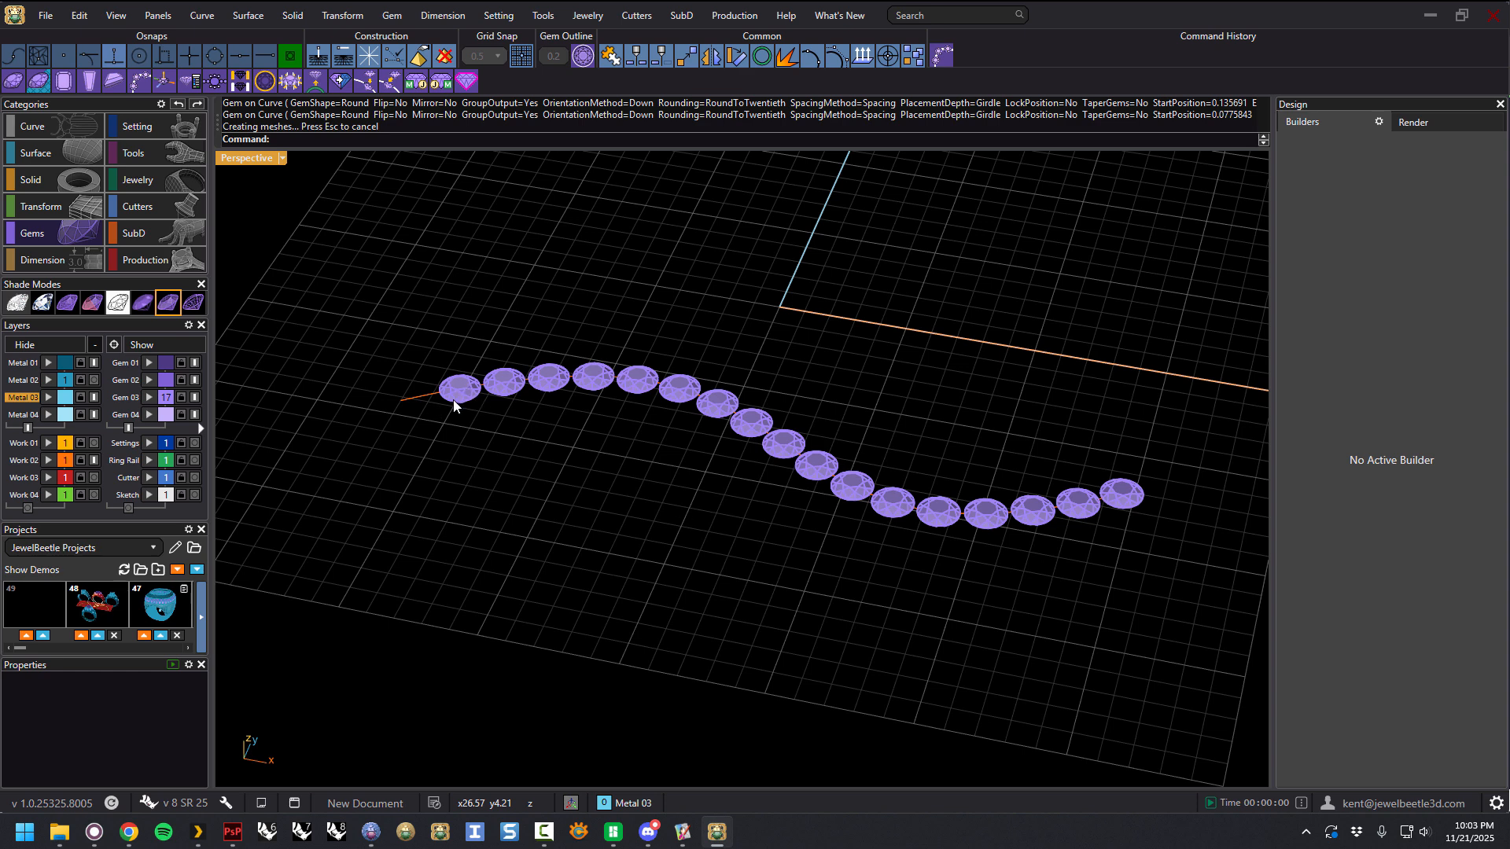
Step: Reopen the finished gem row in the Gem On Curve Builder and apply a start position of about 0.03
{"action": "left_click", "coordinate": [719, 401]}
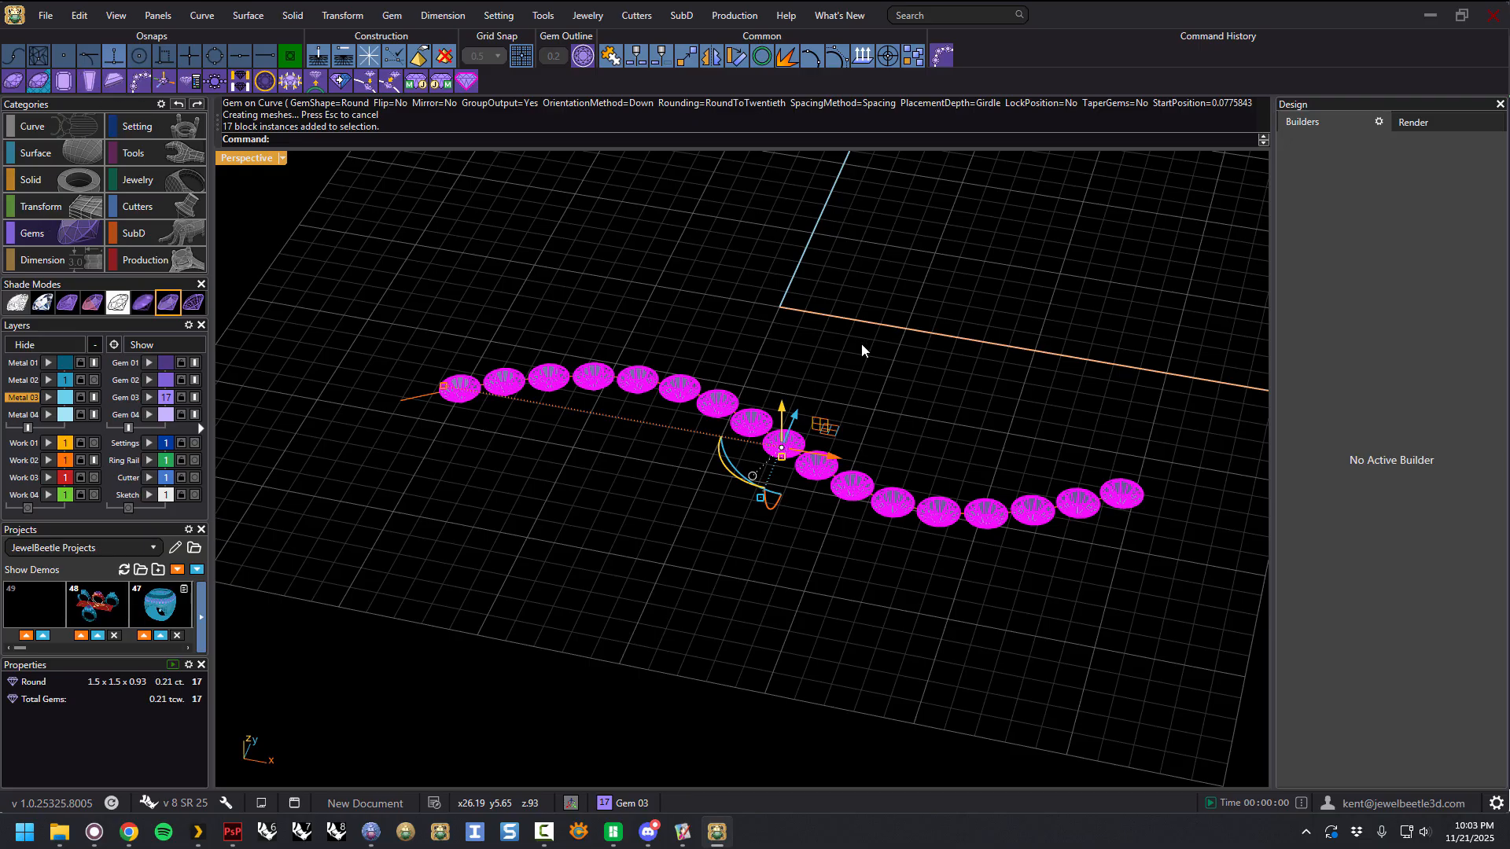
{"action": "key", "text": "F6"}
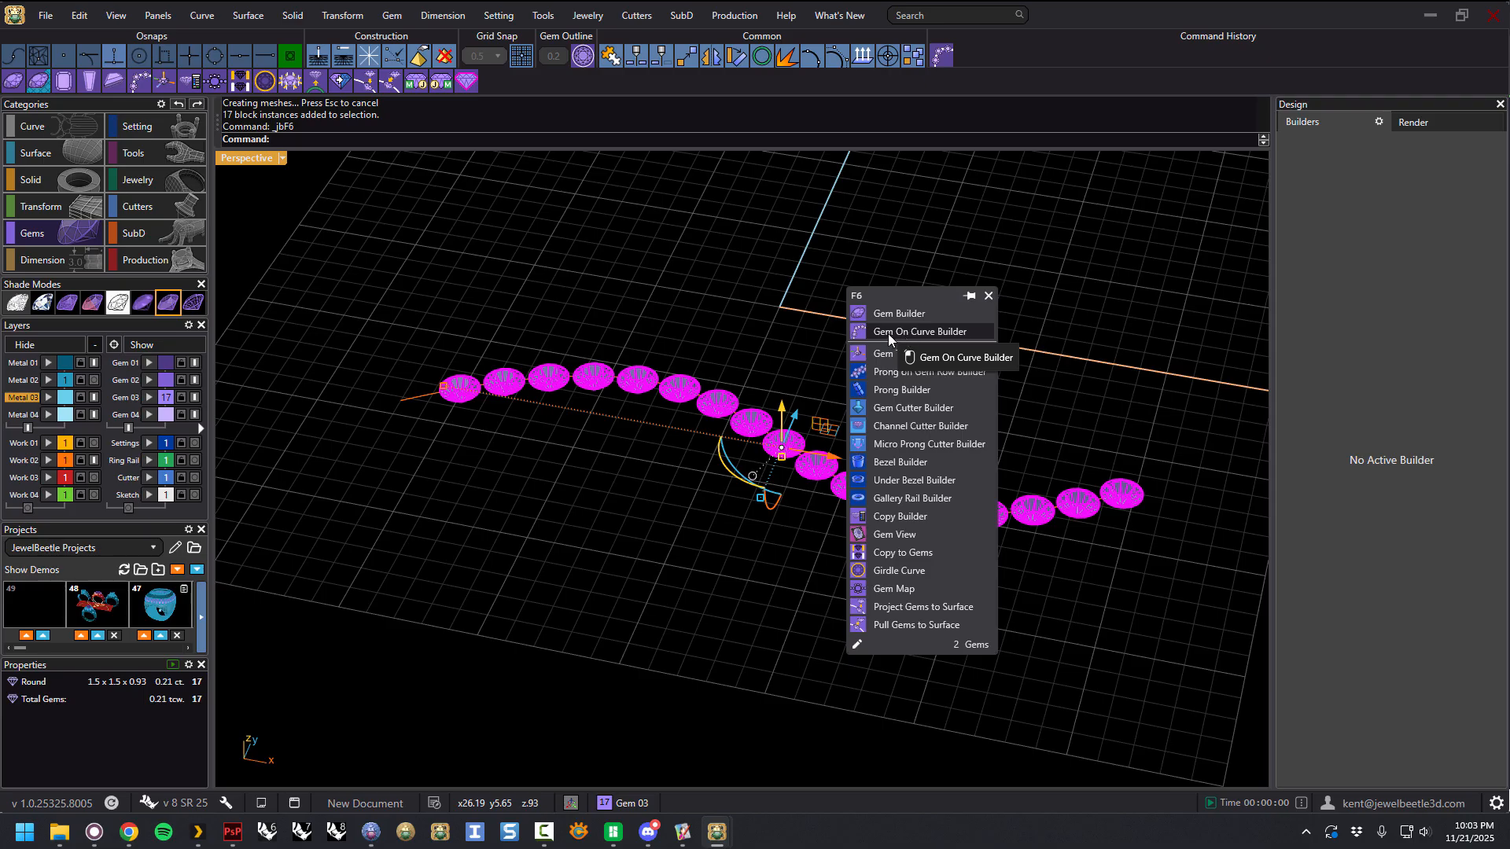
{"action": "left_click", "coordinate": [889, 333]}
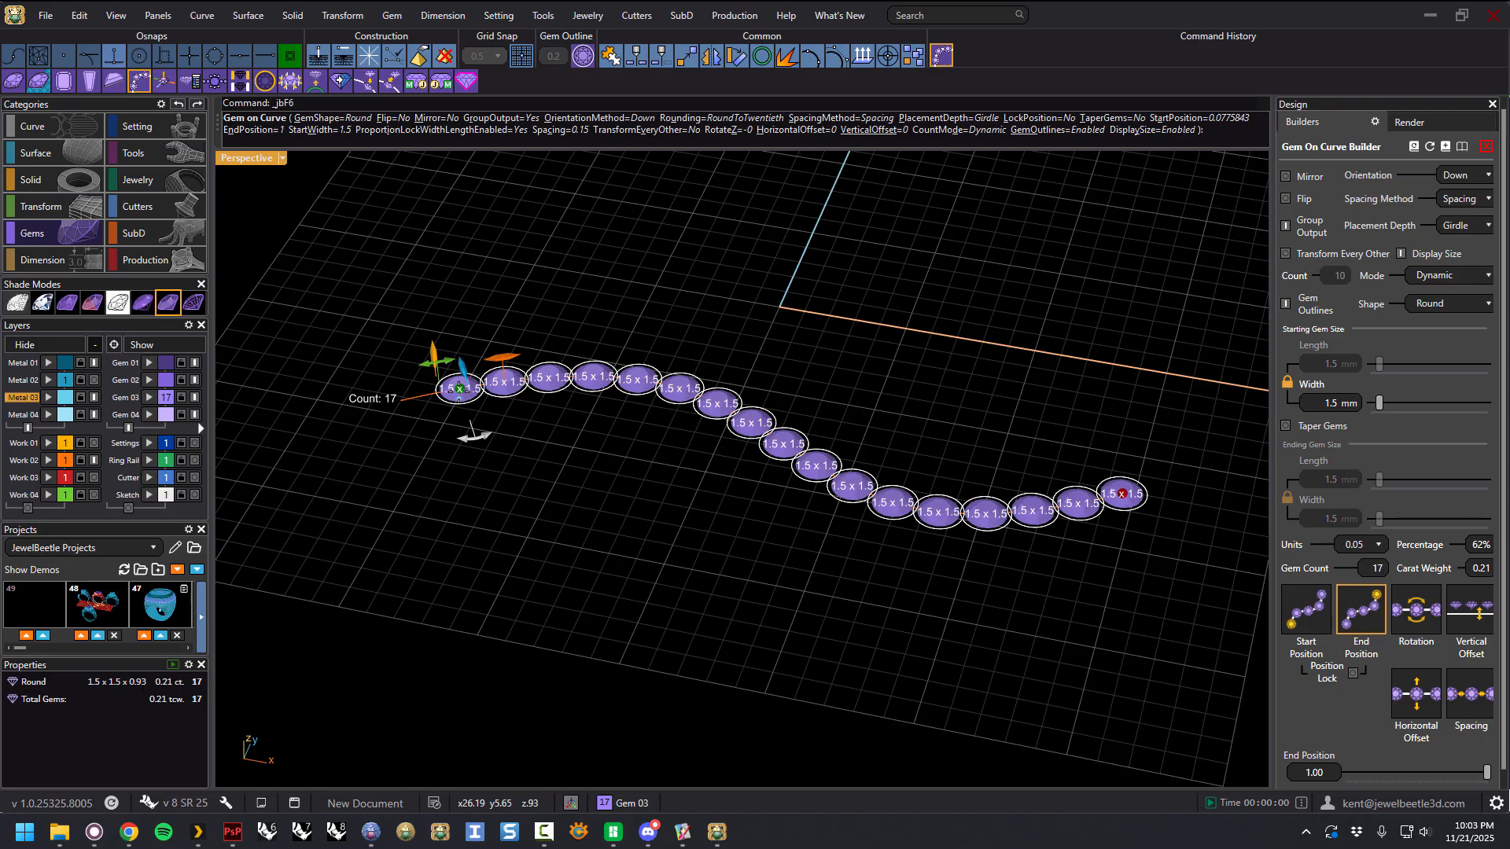
{"action": "left_click_drag", "start_coordinate": [460, 388], "coordinate": [422, 395]}
{"action": "right_click", "coordinate": [684, 491]}
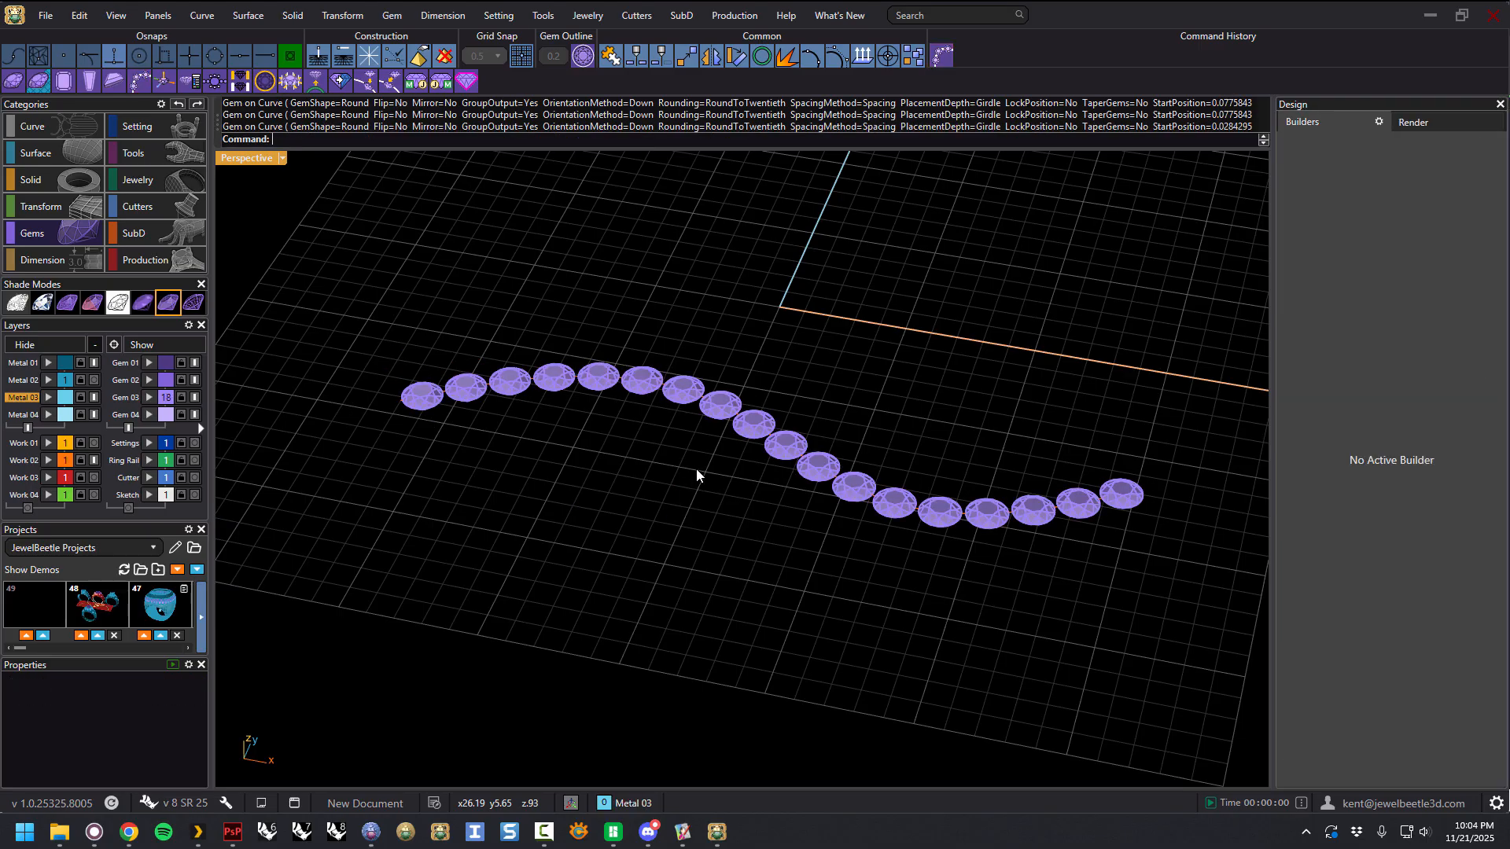
Step: Select the base curve under the gems and move it toward the grid's X axis to update the gem row
{"action": "right_click_drag", "start_coordinate": [777, 442], "coordinate": [972, 331]}
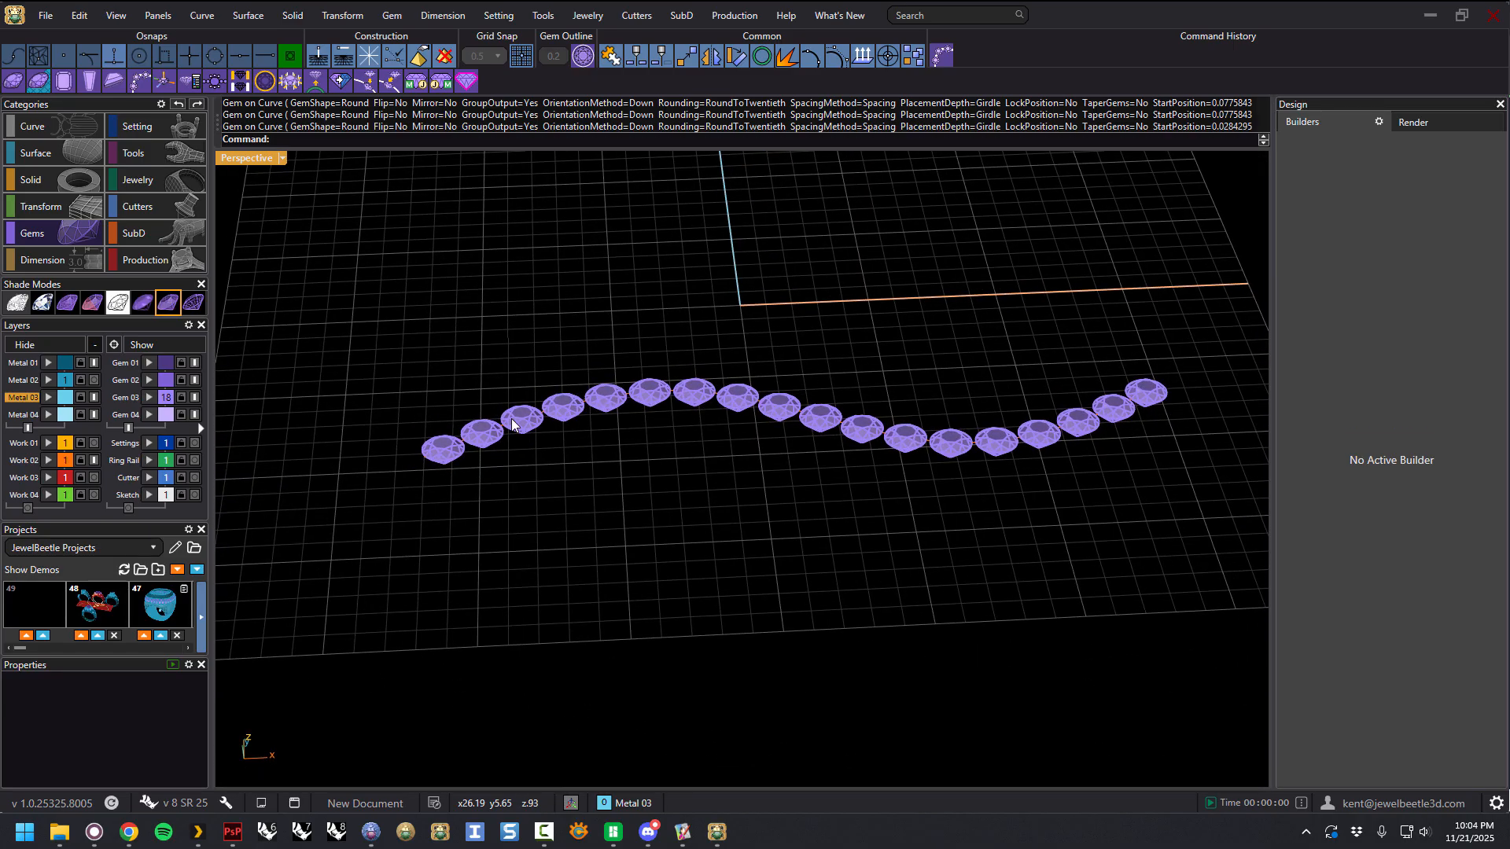
{"action": "scroll", "coordinate": [497, 456], "scroll_direction": "up", "scroll_amount": 4}
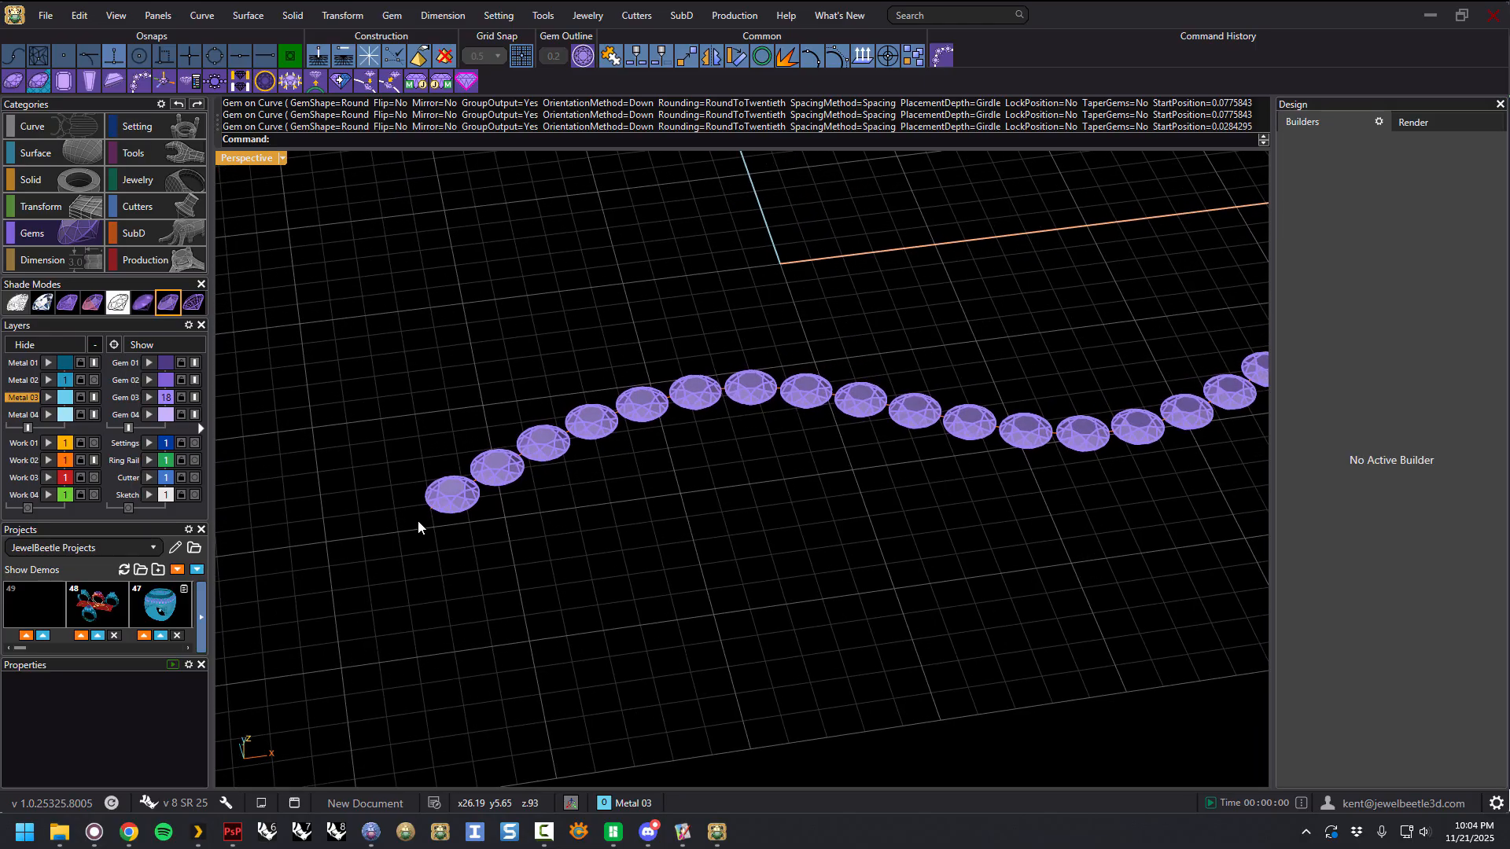
{"action": "scroll", "coordinate": [422, 521], "scroll_direction": "up", "scroll_amount": 3}
{"action": "left_click", "coordinate": [442, 489]}
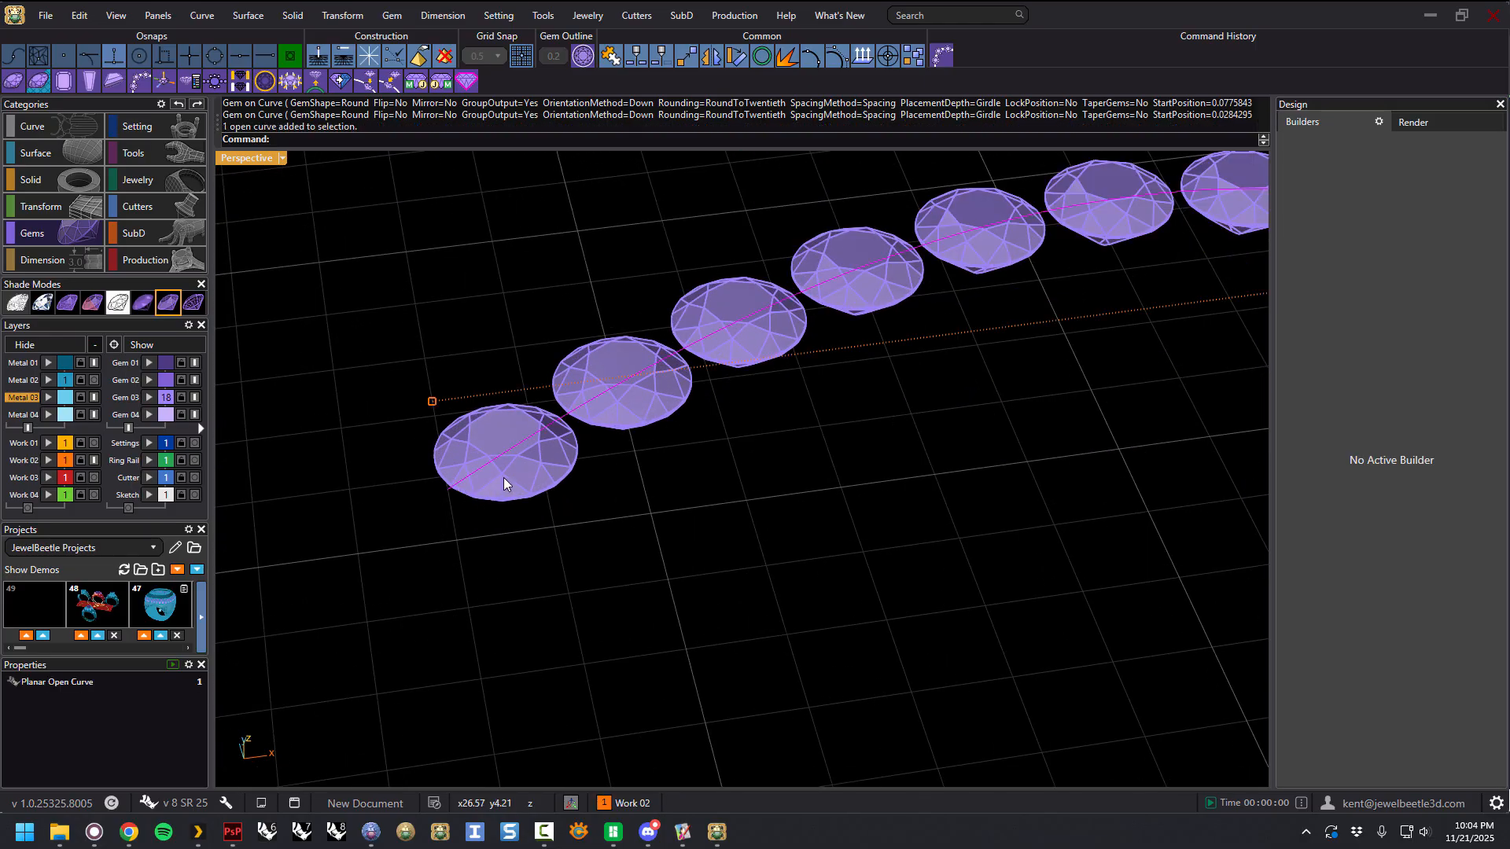
{"action": "scroll", "coordinate": [503, 478], "scroll_direction": "down", "scroll_amount": 7}
{"action": "left_click_drag", "start_coordinate": [766, 385], "coordinate": [739, 285]}
{"action": "right_click_drag", "start_coordinate": [850, 497], "coordinate": [809, 452]}
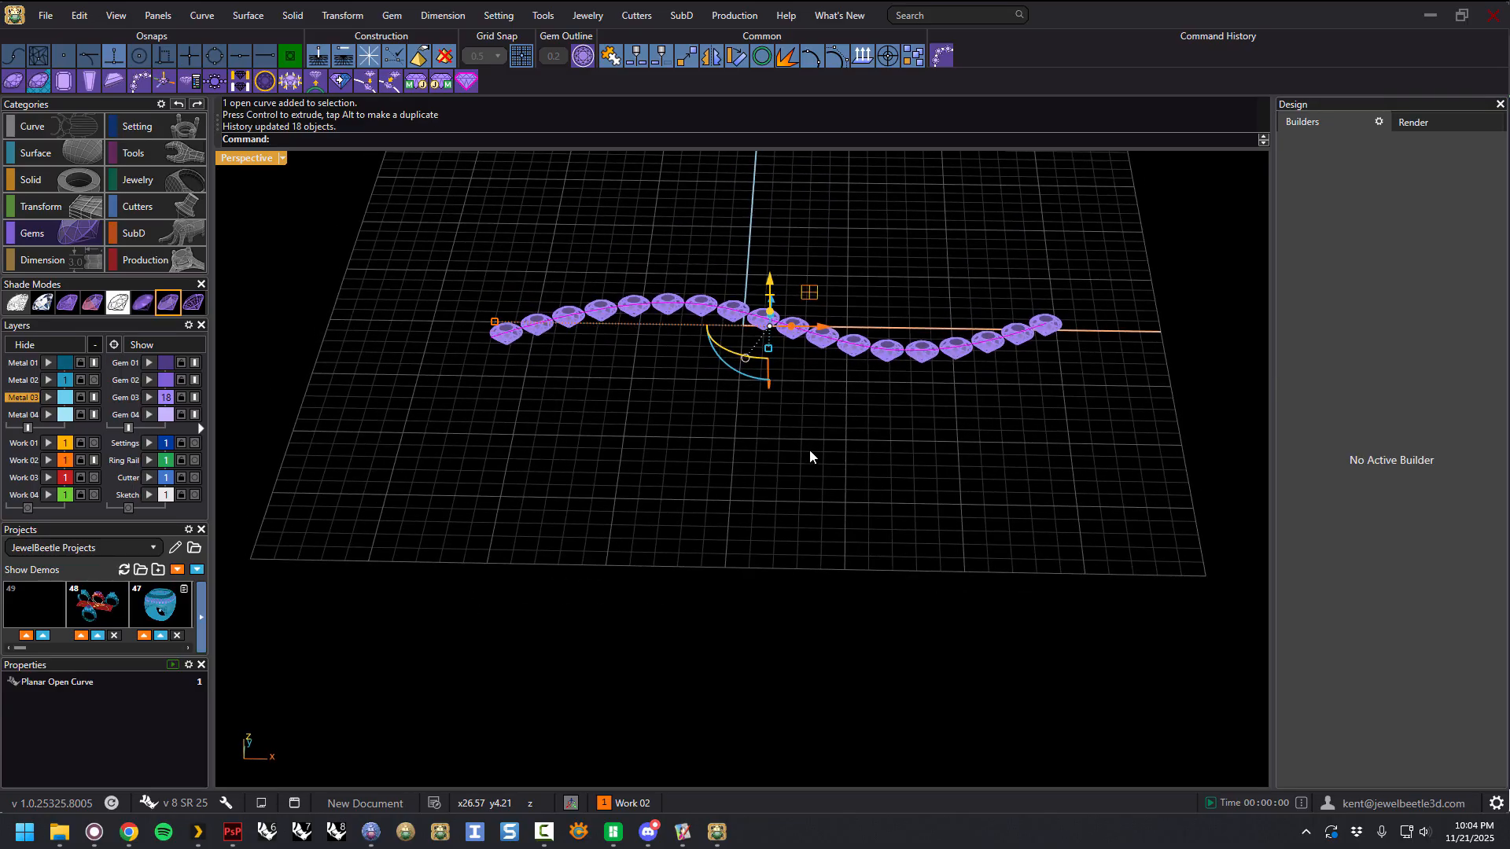
Step: Reopen the moved gem row in the Gem On Curve Builder, then accept it with its current settings
{"action": "scroll", "coordinate": [854, 346], "scroll_direction": "up", "scroll_amount": 3}
{"action": "left_click", "coordinate": [851, 339]}
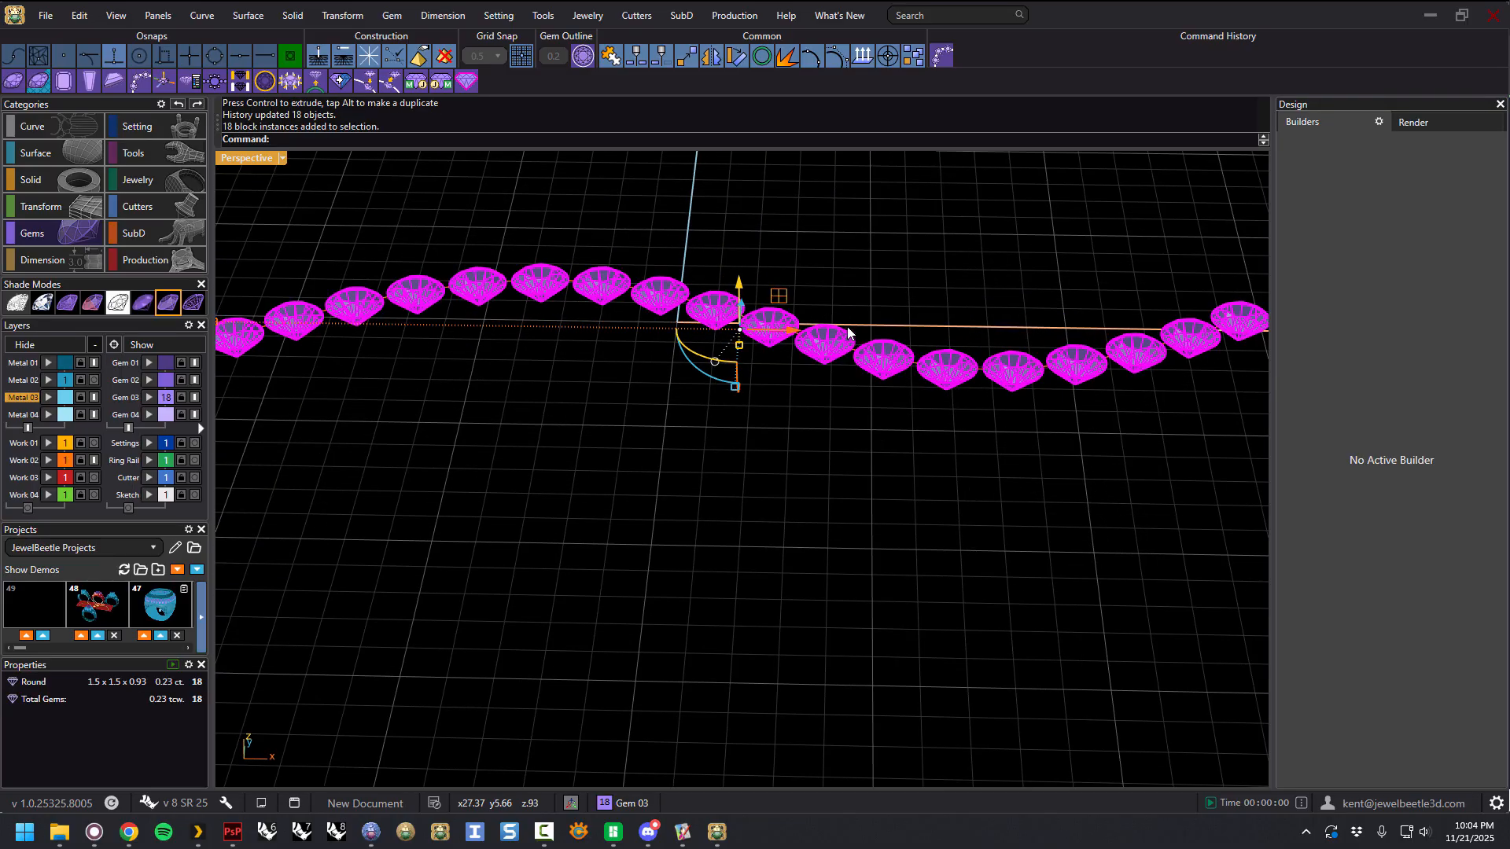
{"action": "left_click", "coordinate": [942, 56]}
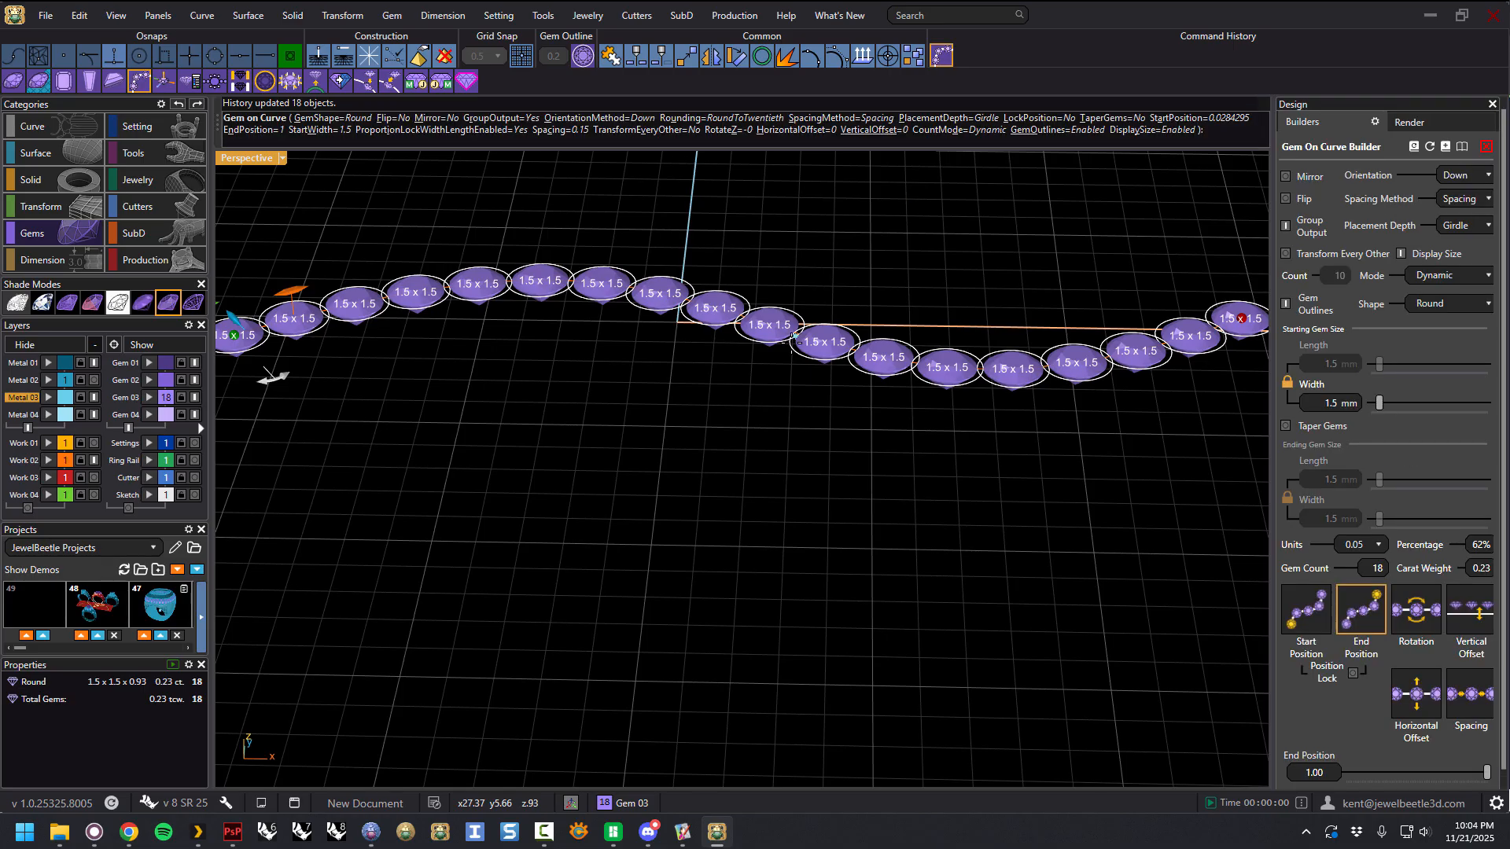
{"action": "scroll", "coordinate": [761, 364], "scroll_direction": "down", "scroll_amount": 4}
{"action": "right_click", "coordinate": [683, 409]}
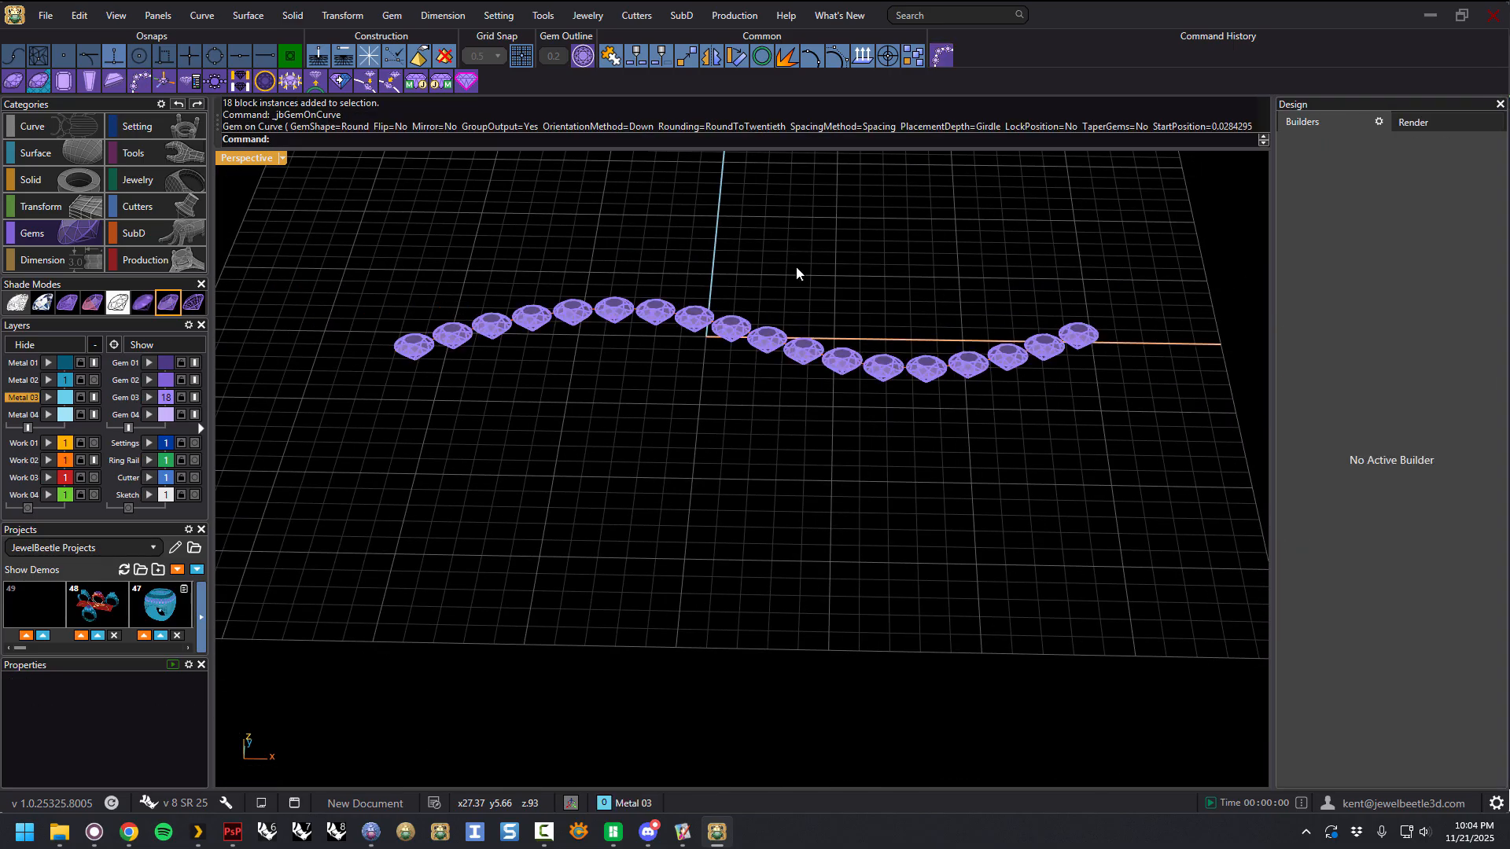
{"action": "right_click_drag", "start_coordinate": [805, 270], "coordinate": [769, 270]}
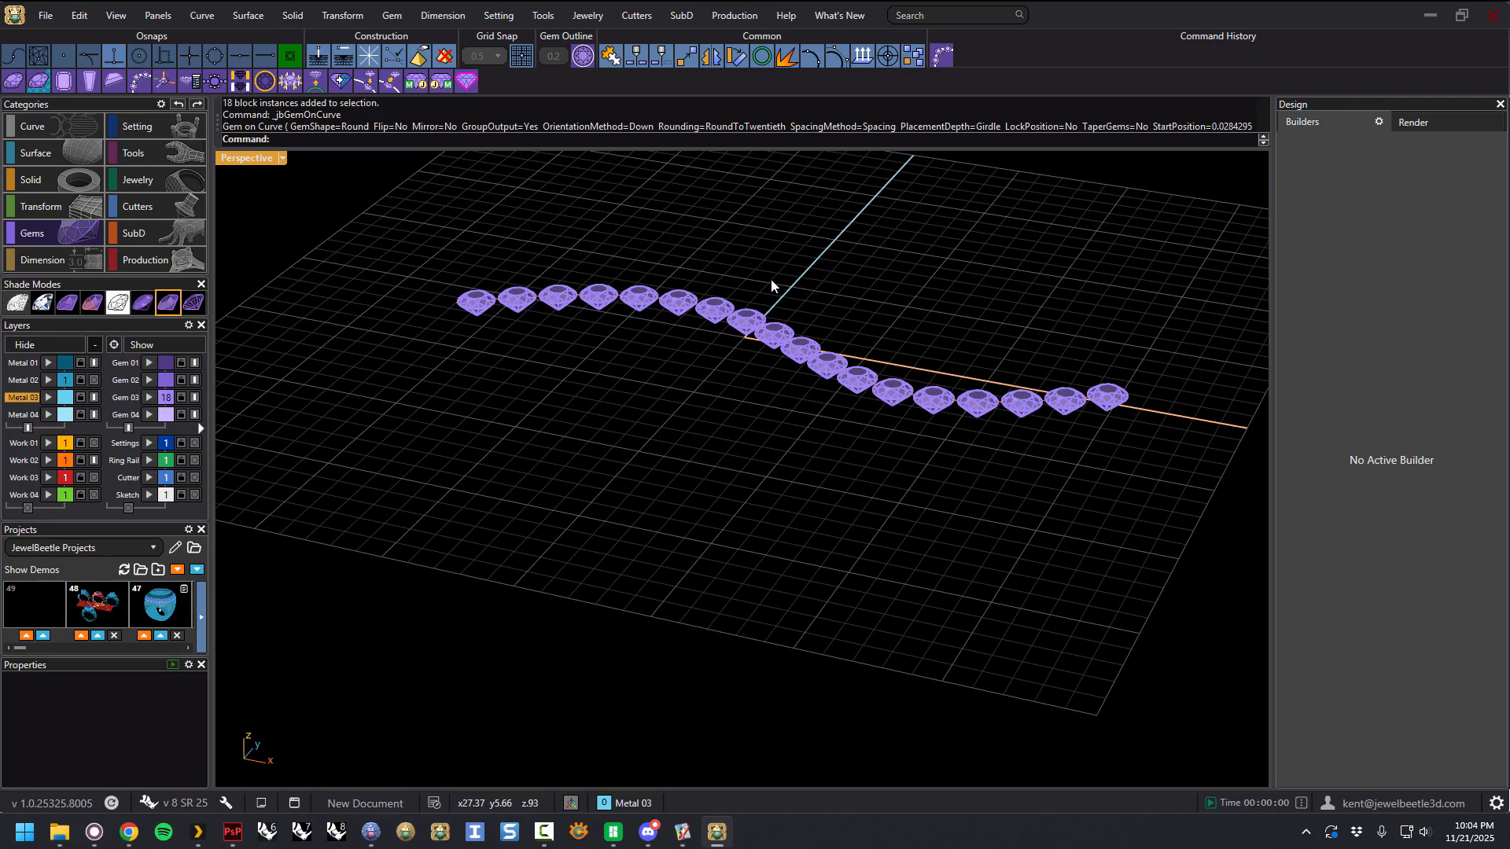
{"action": "scroll", "coordinate": [783, 306], "scroll_direction": "down", "scroll_amount": 2}
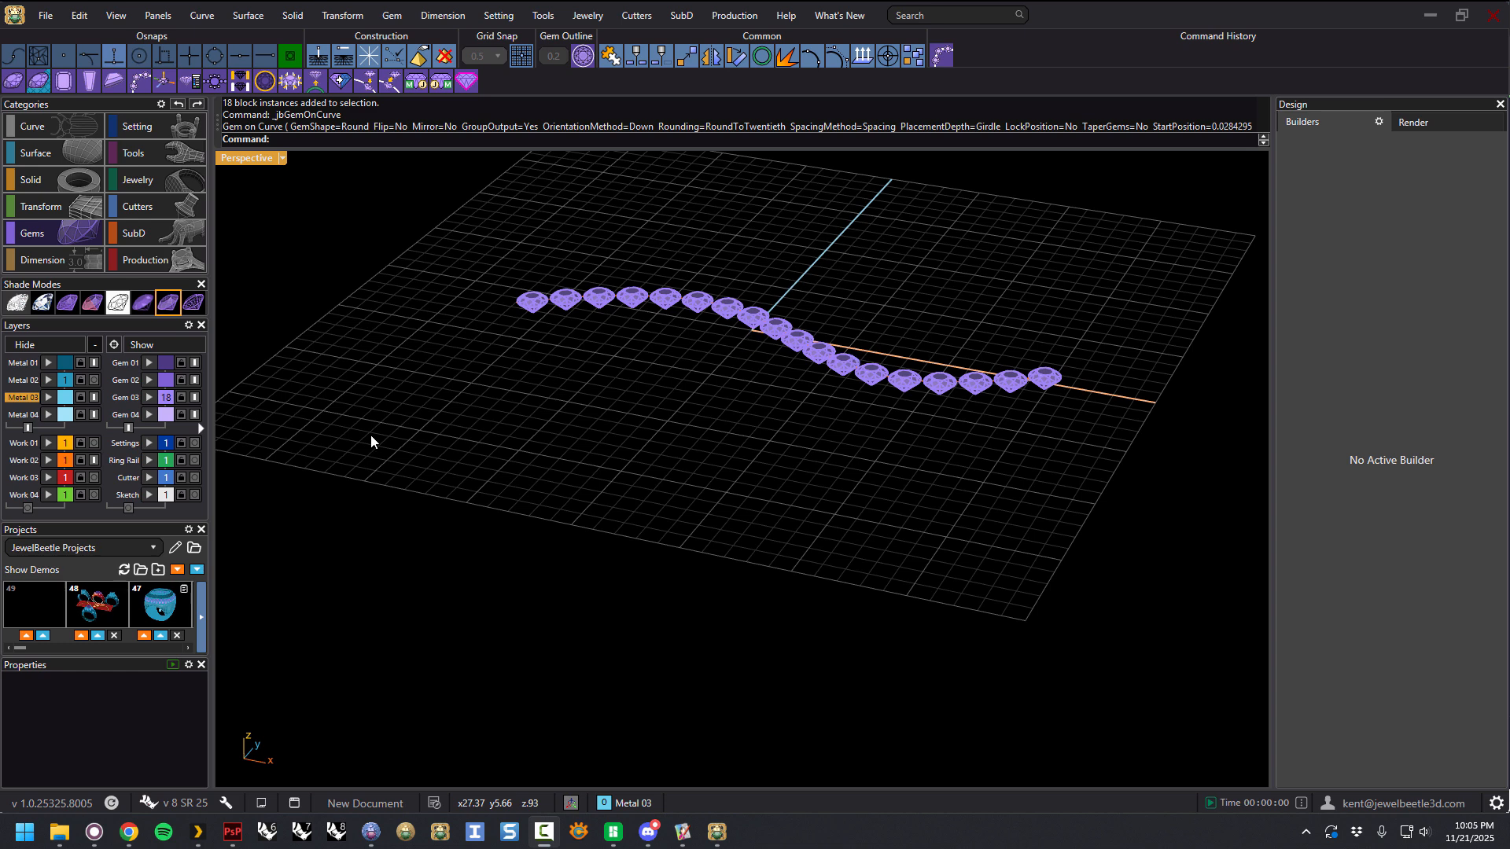
Step: Show the Ring Rail and Sketch layers alongside the gem row
{"action": "left_click", "coordinate": [196, 460]}
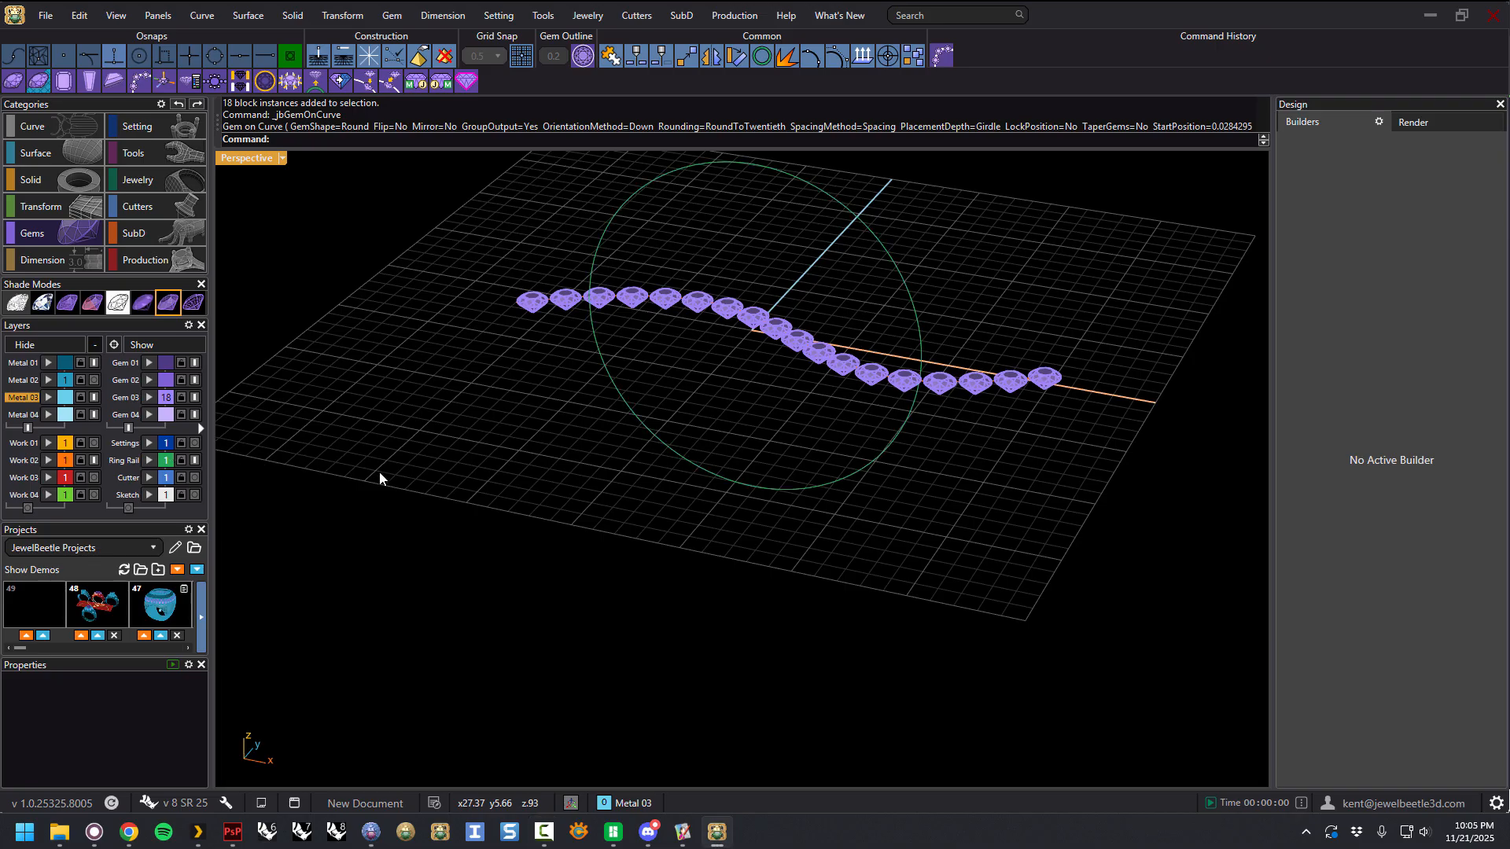
{"action": "left_click", "coordinate": [196, 496]}
{"action": "right_click_drag", "start_coordinate": [462, 422], "coordinate": [635, 460]}
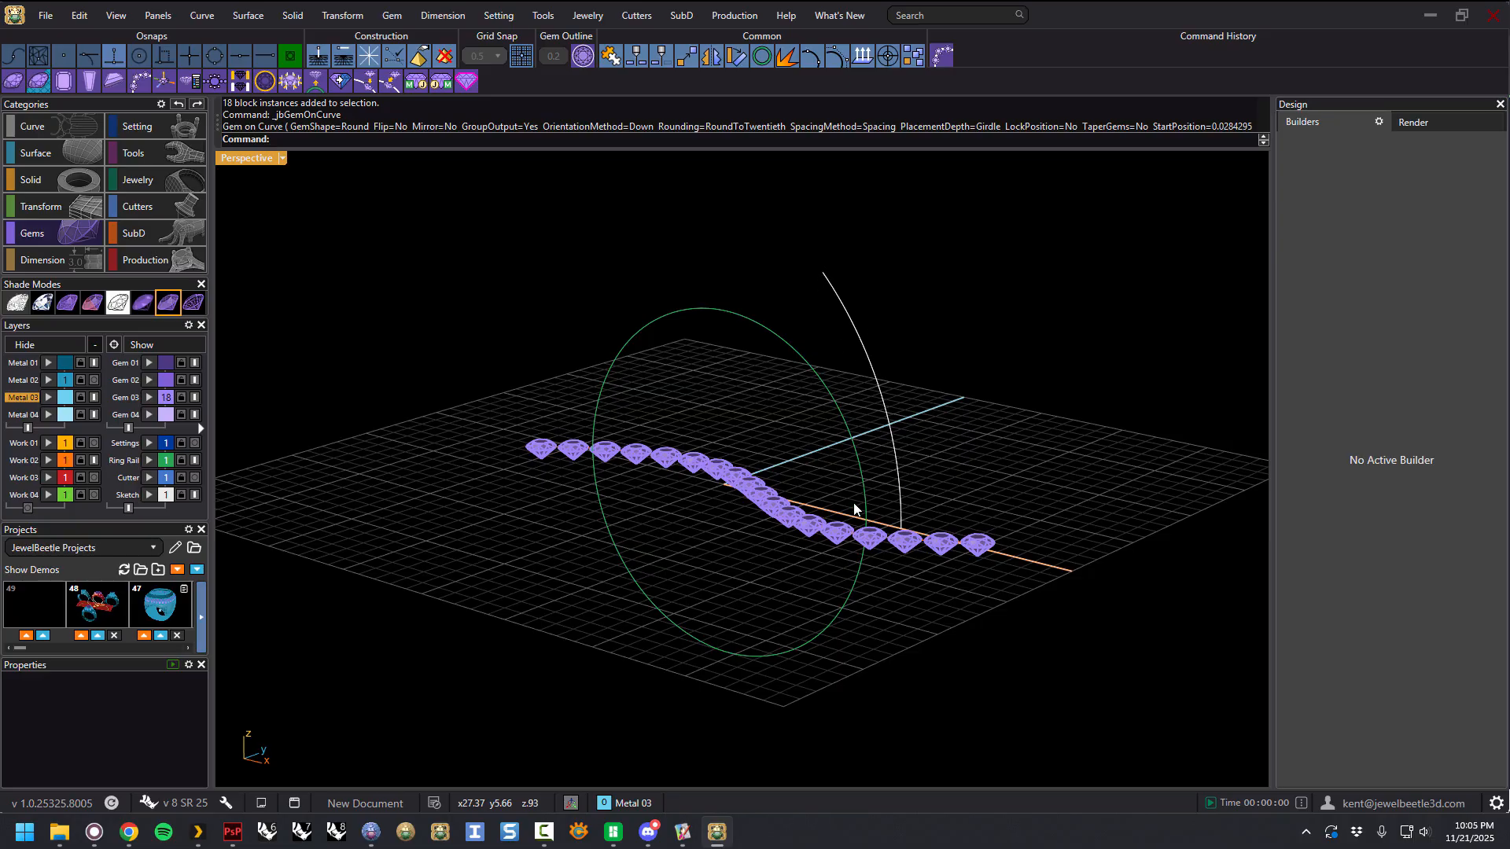
{"action": "right_click_drag", "start_coordinate": [750, 607], "coordinate": [758, 623]}
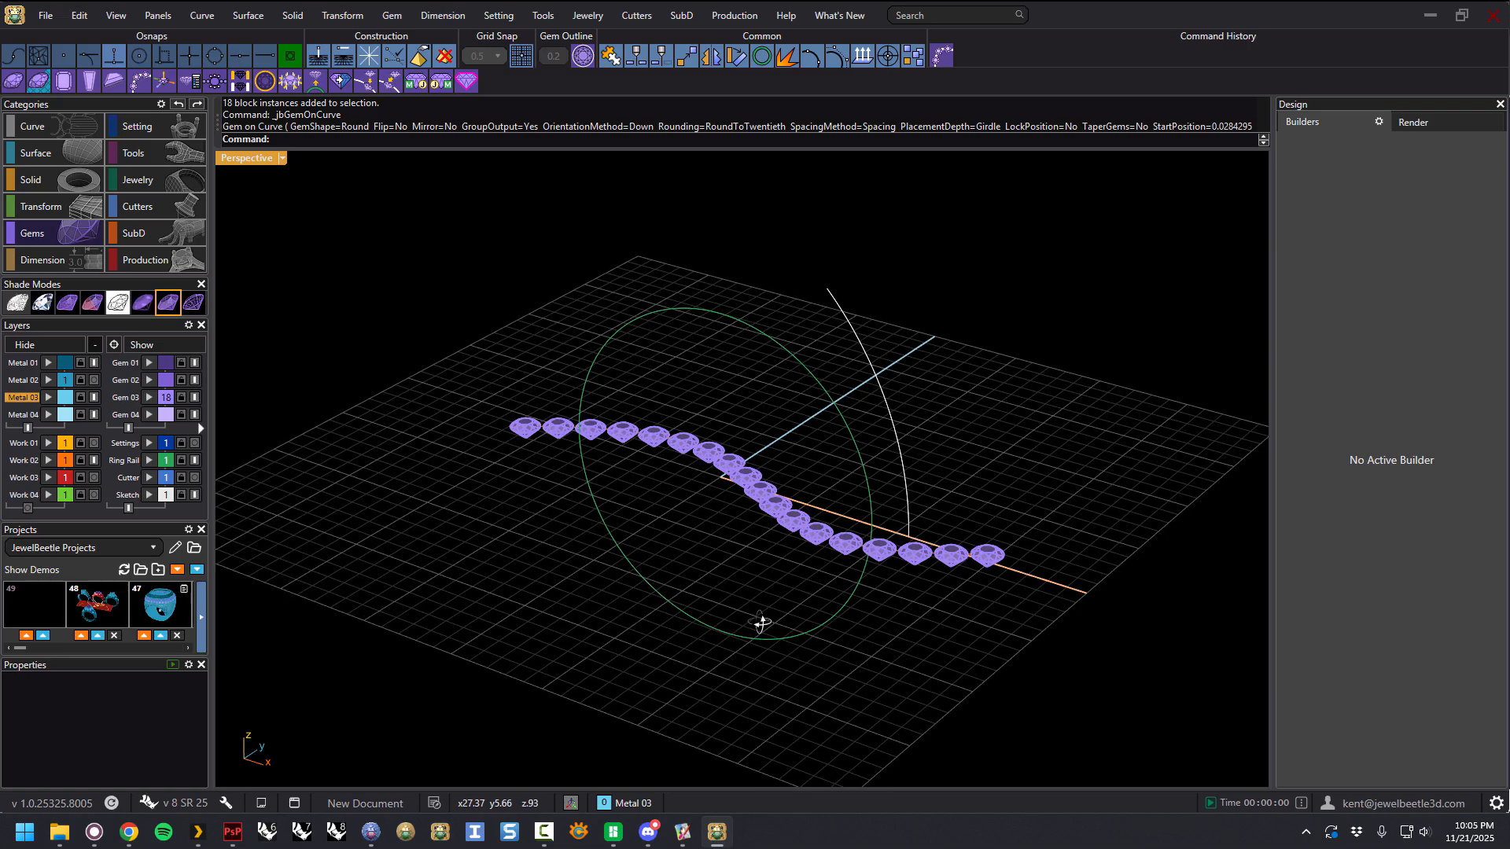
Step: Delete the wavy gem row and hide the Work 02 layer holding its base curve
{"action": "left_click", "coordinate": [819, 543]}
{"action": "key", "text": "Delete"}
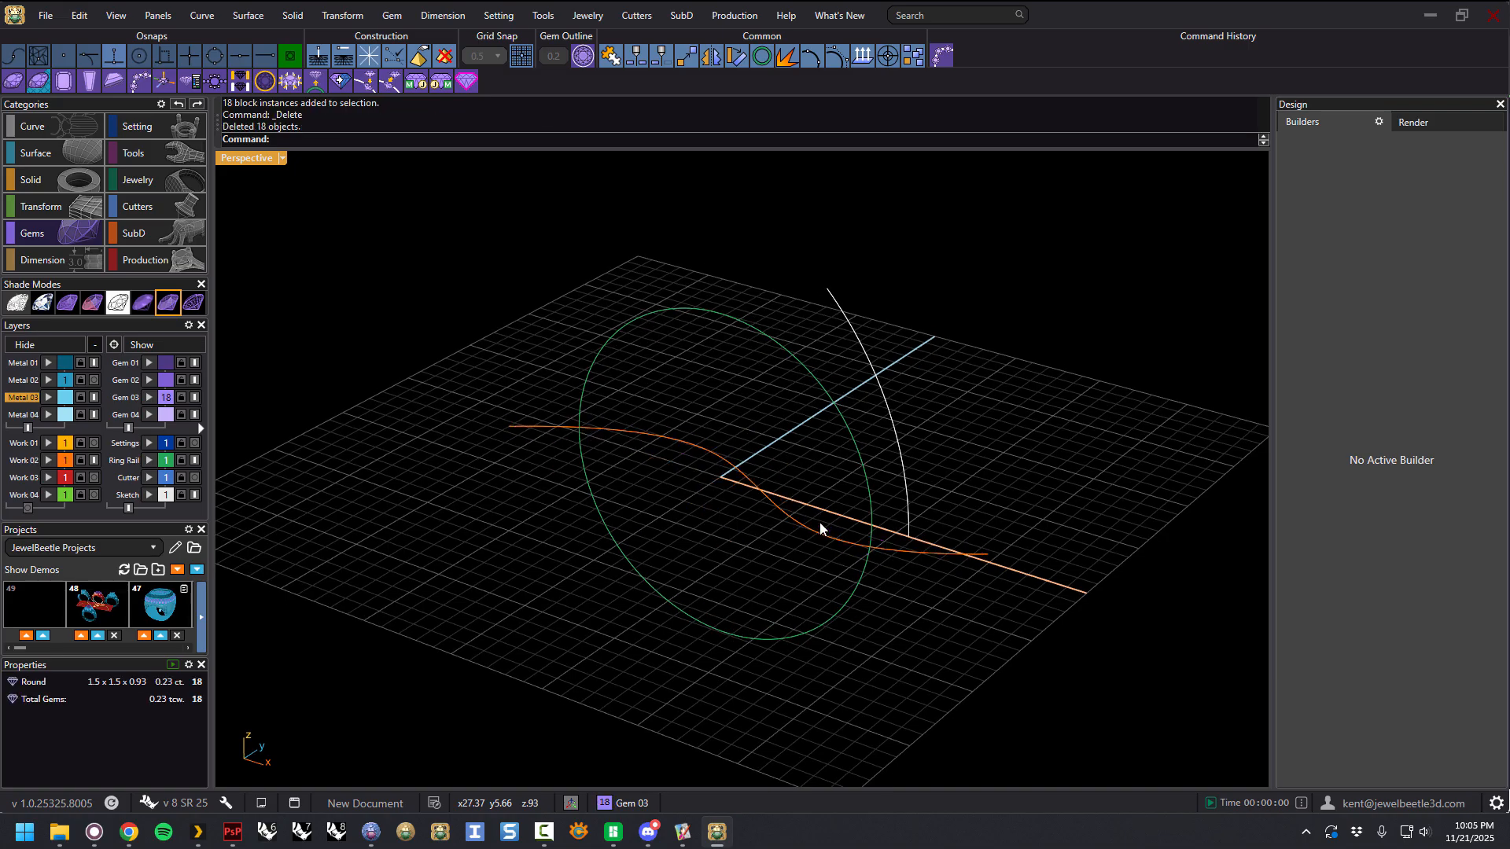
{"action": "left_click", "coordinate": [94, 461]}
Step: Select the circular finger rail and start Gem On Curve on it with 1.5 mm round gems
{"action": "right_click_drag", "start_coordinate": [724, 450], "coordinate": [767, 342]}
{"action": "left_click", "coordinate": [772, 332]}
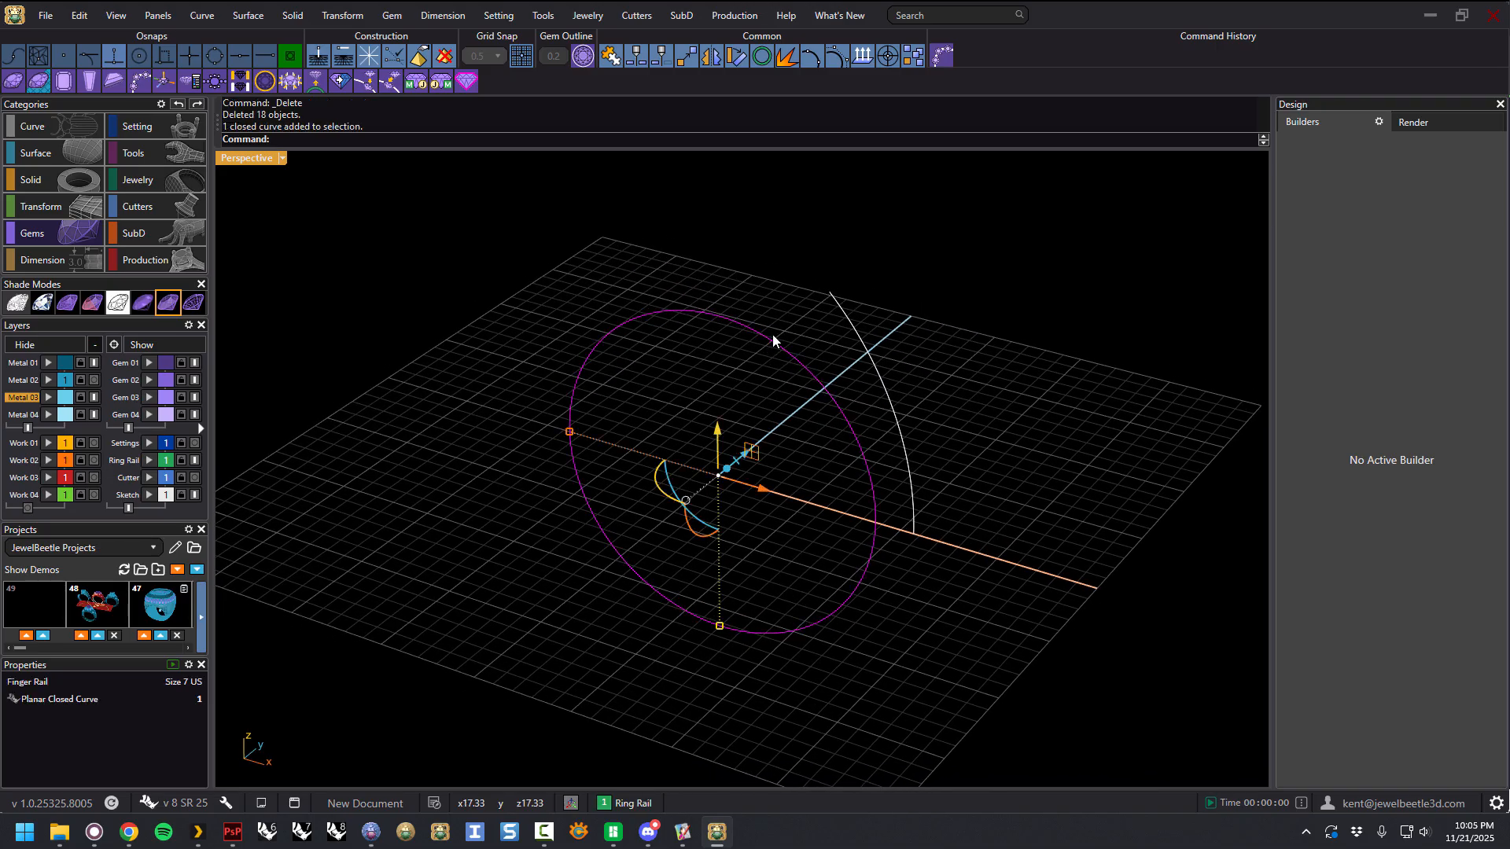
{"action": "left_click", "coordinate": [944, 57]}
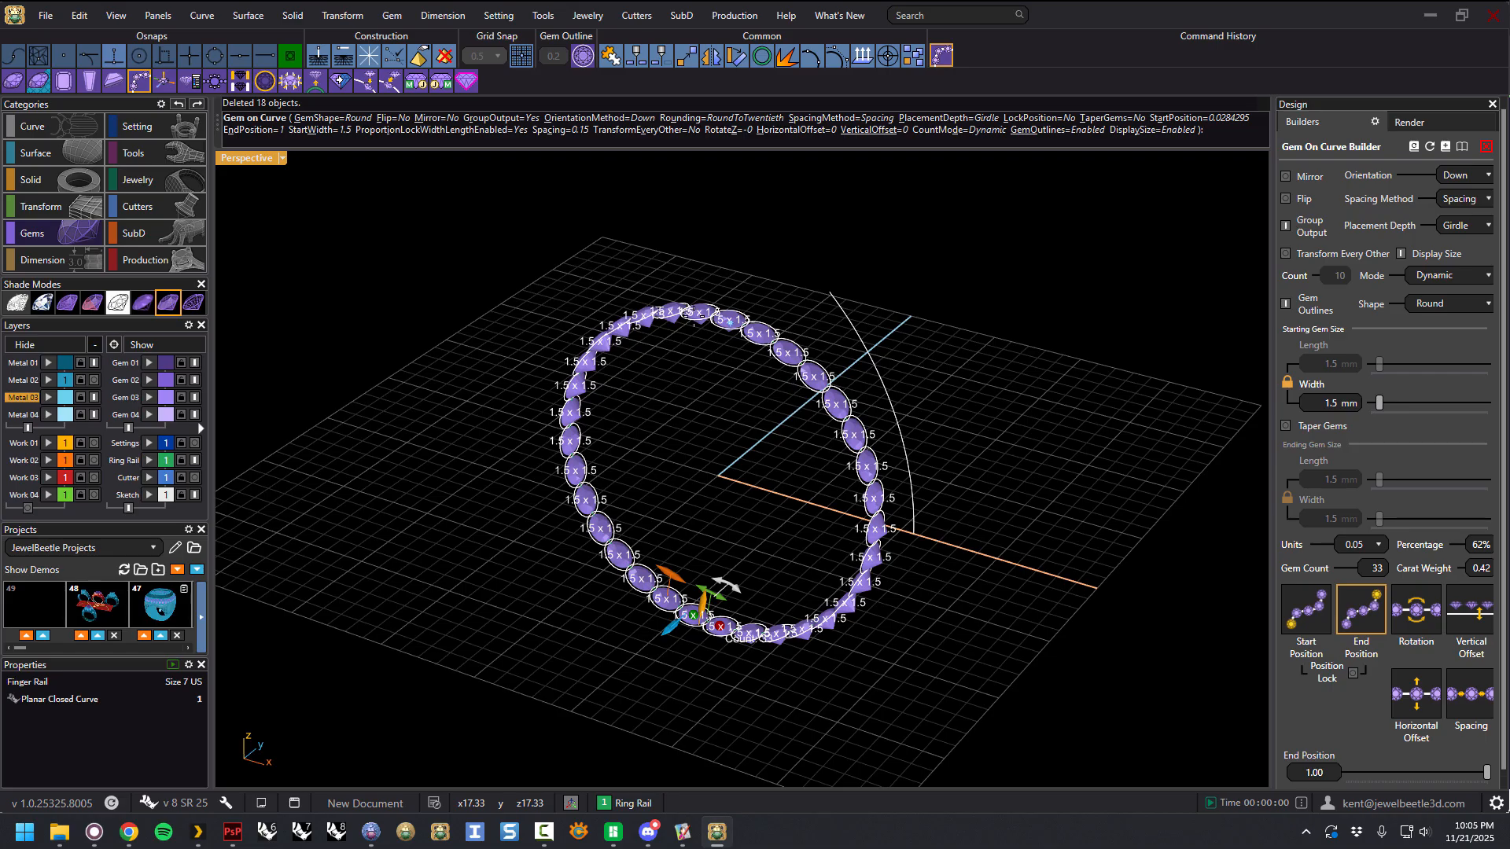
{"action": "scroll", "coordinate": [715, 388], "scroll_direction": "up", "scroll_amount": 3}
{"action": "right_click_drag", "start_coordinate": [759, 406], "coordinate": [785, 365]}
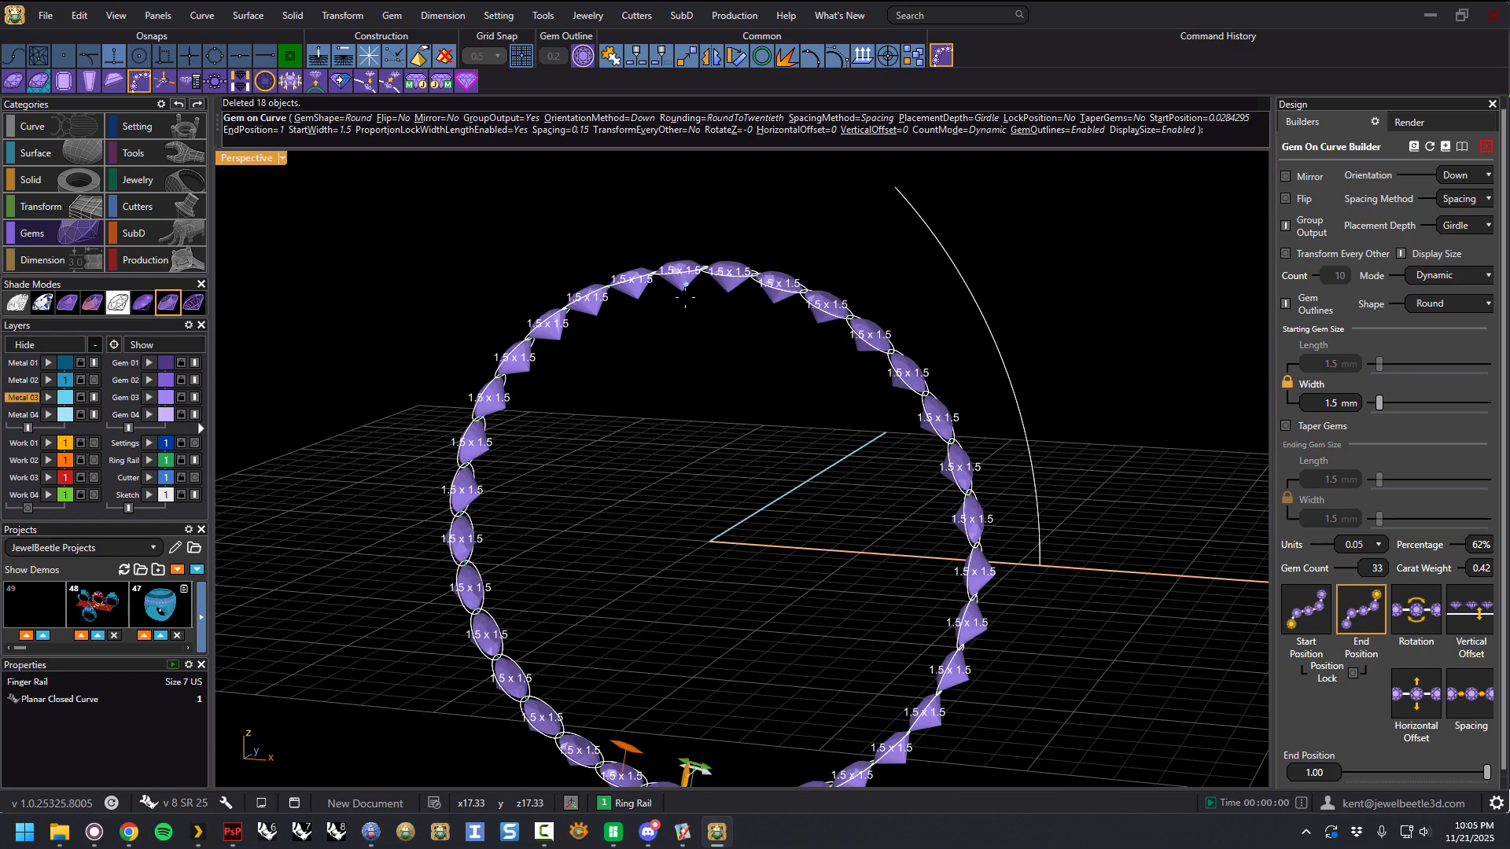
{"action": "scroll", "coordinate": [557, 512], "scroll_direction": "down", "scroll_amount": 3}
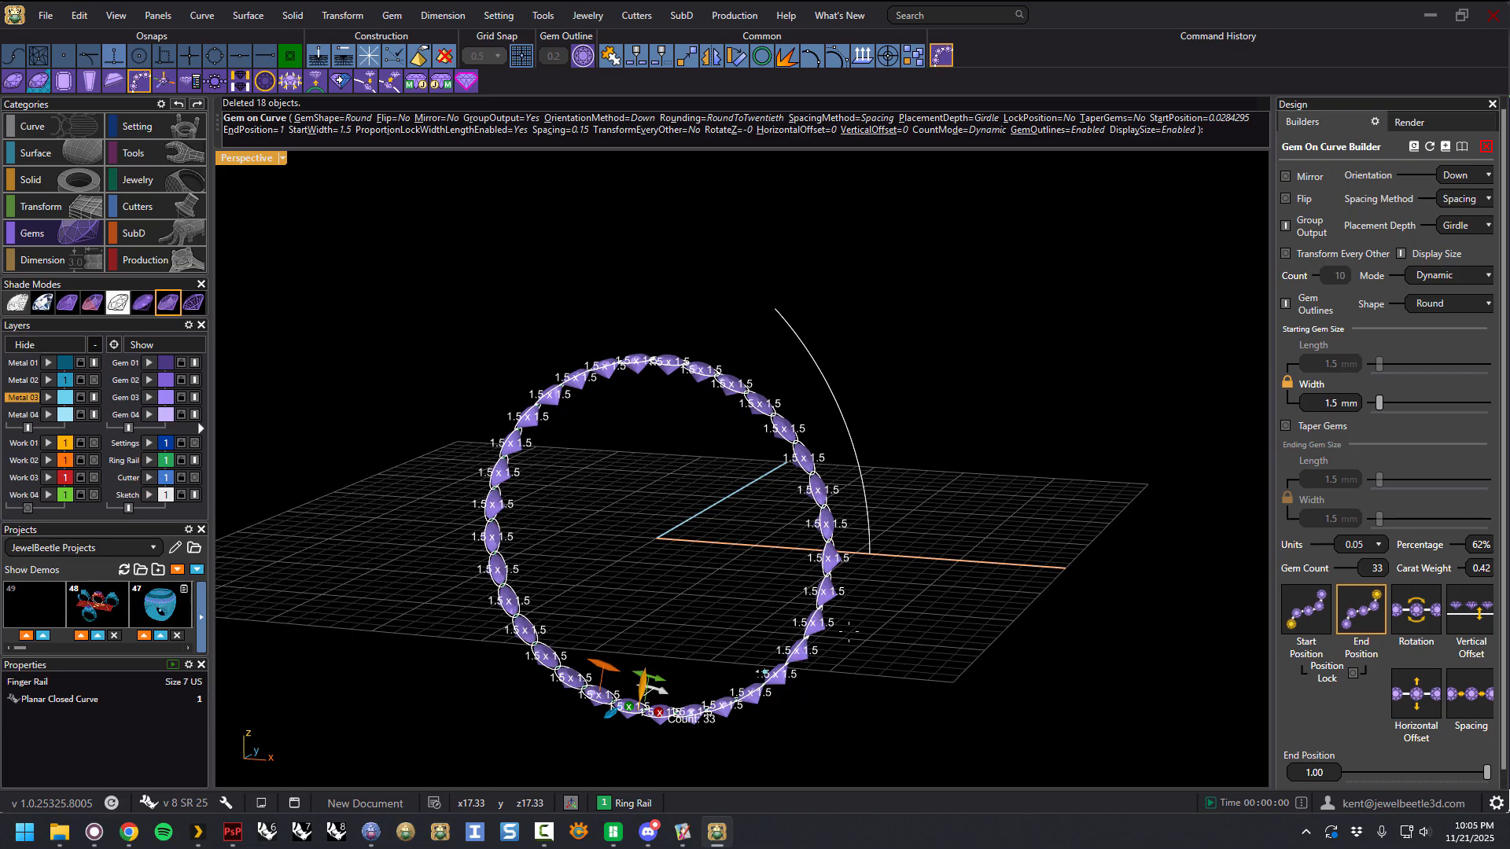
Step: Set the gem orientation to Origin and create the ring of gems on the finger rail
{"action": "left_click", "coordinate": [1458, 177]}
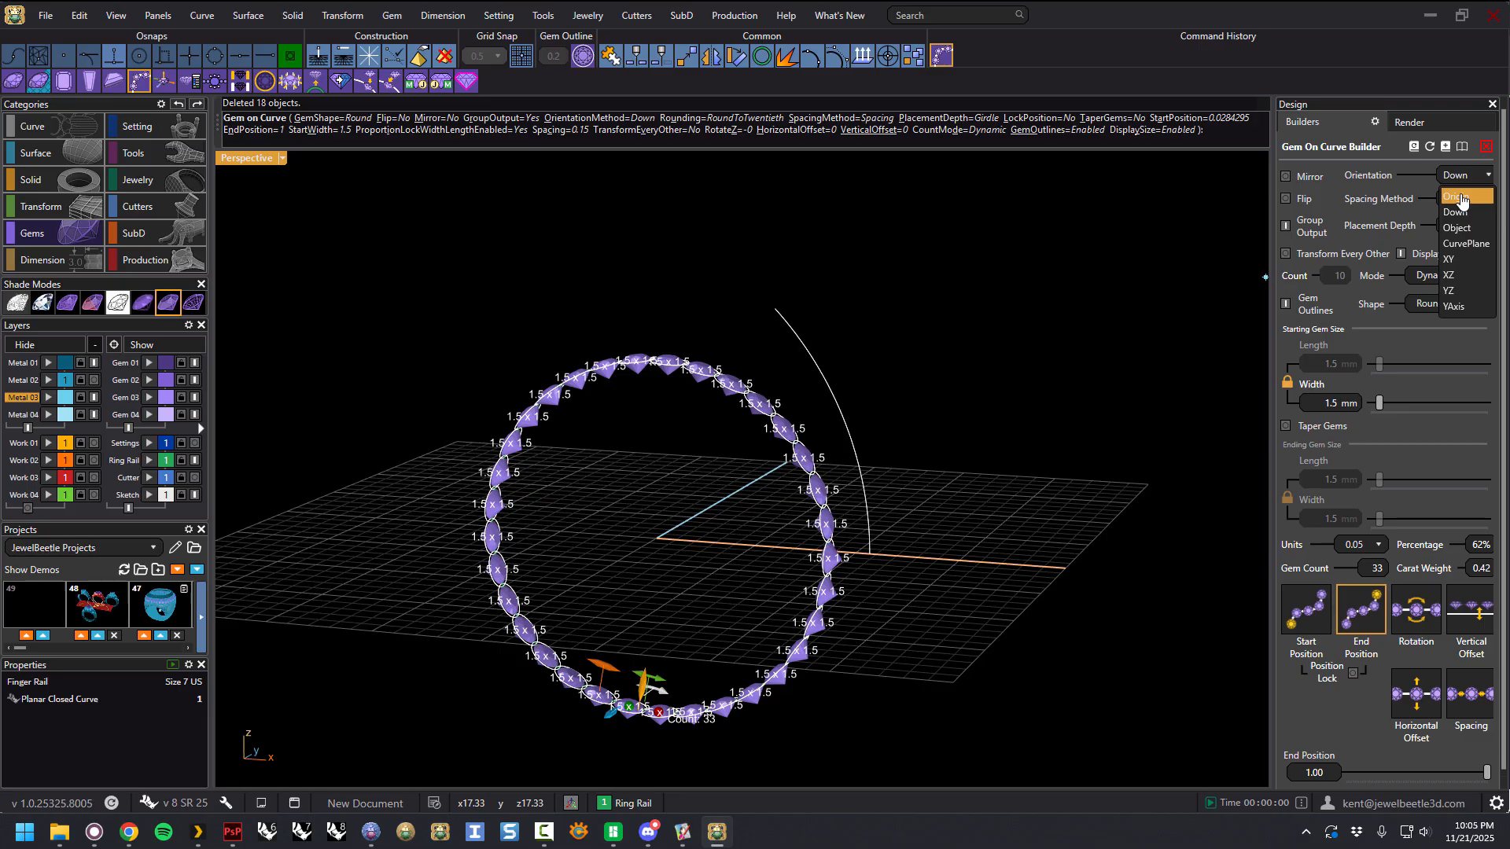
{"action": "left_click", "coordinate": [1462, 197]}
{"action": "right_click_drag", "start_coordinate": [928, 652], "coordinate": [1015, 672]}
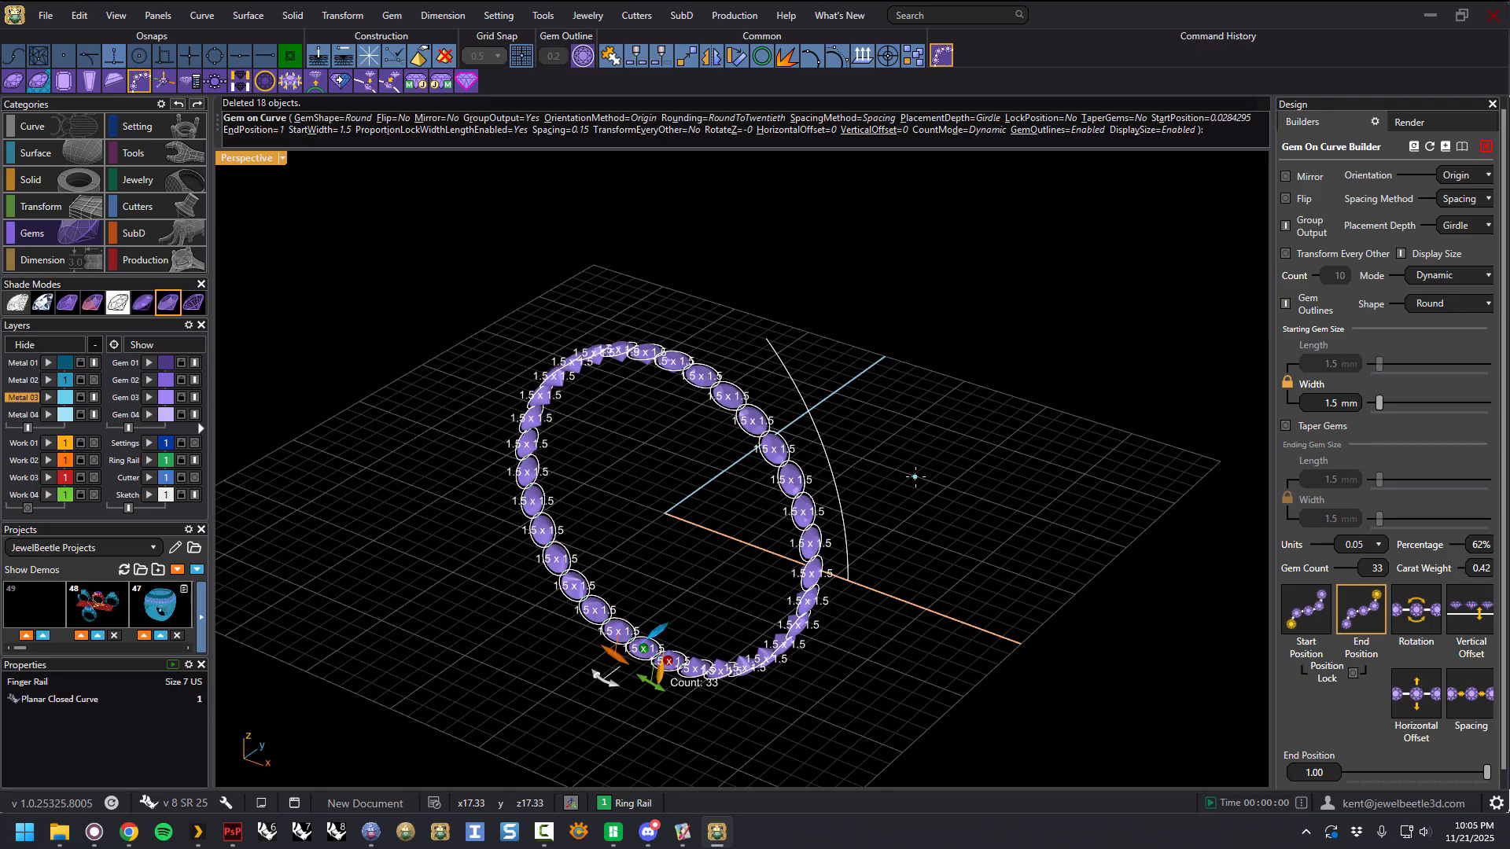
{"action": "right_click_drag", "start_coordinate": [917, 470], "coordinate": [917, 481]}
{"action": "right_click", "coordinate": [914, 464]}
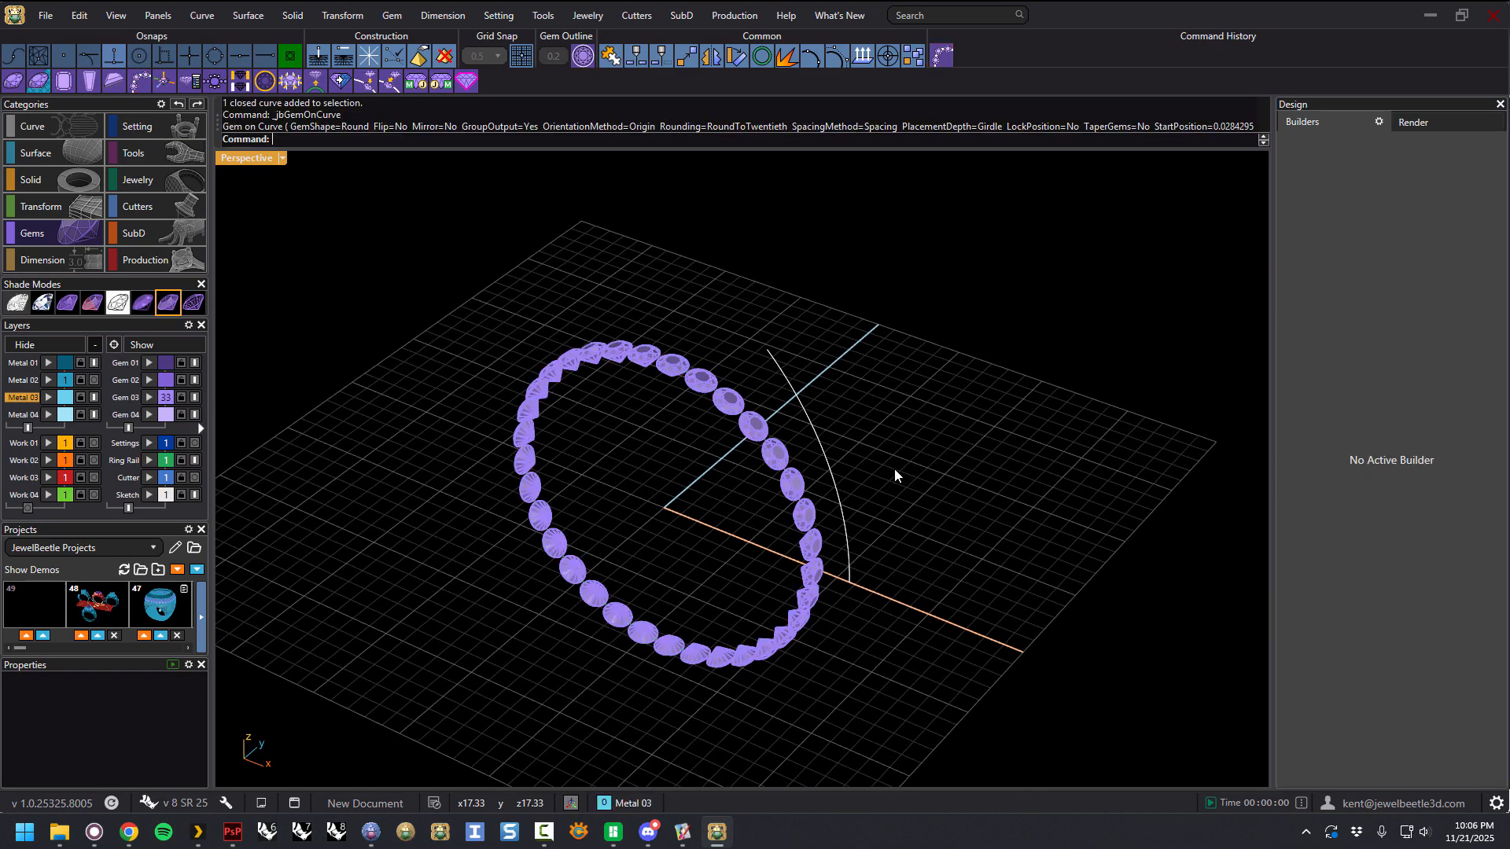
Step: Create a 1.5 mm round gem row with Origin orientation on the open Sketch arc, with the start position moved to about 0.05
{"action": "left_click", "coordinate": [825, 452]}
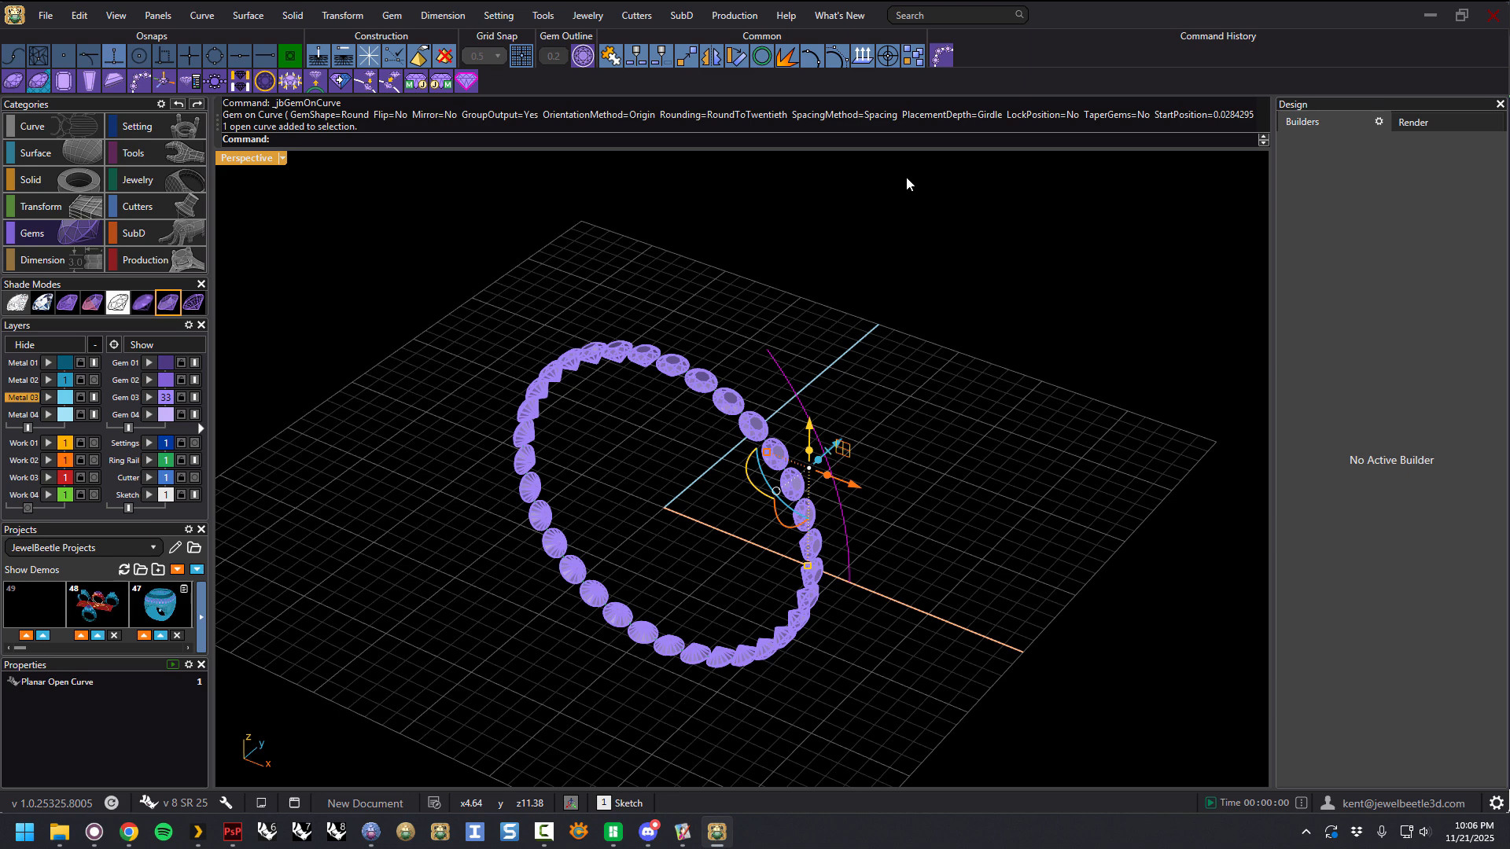
{"action": "left_click", "coordinate": [947, 66]}
{"action": "right_click_drag", "start_coordinate": [991, 409], "coordinate": [994, 380]}
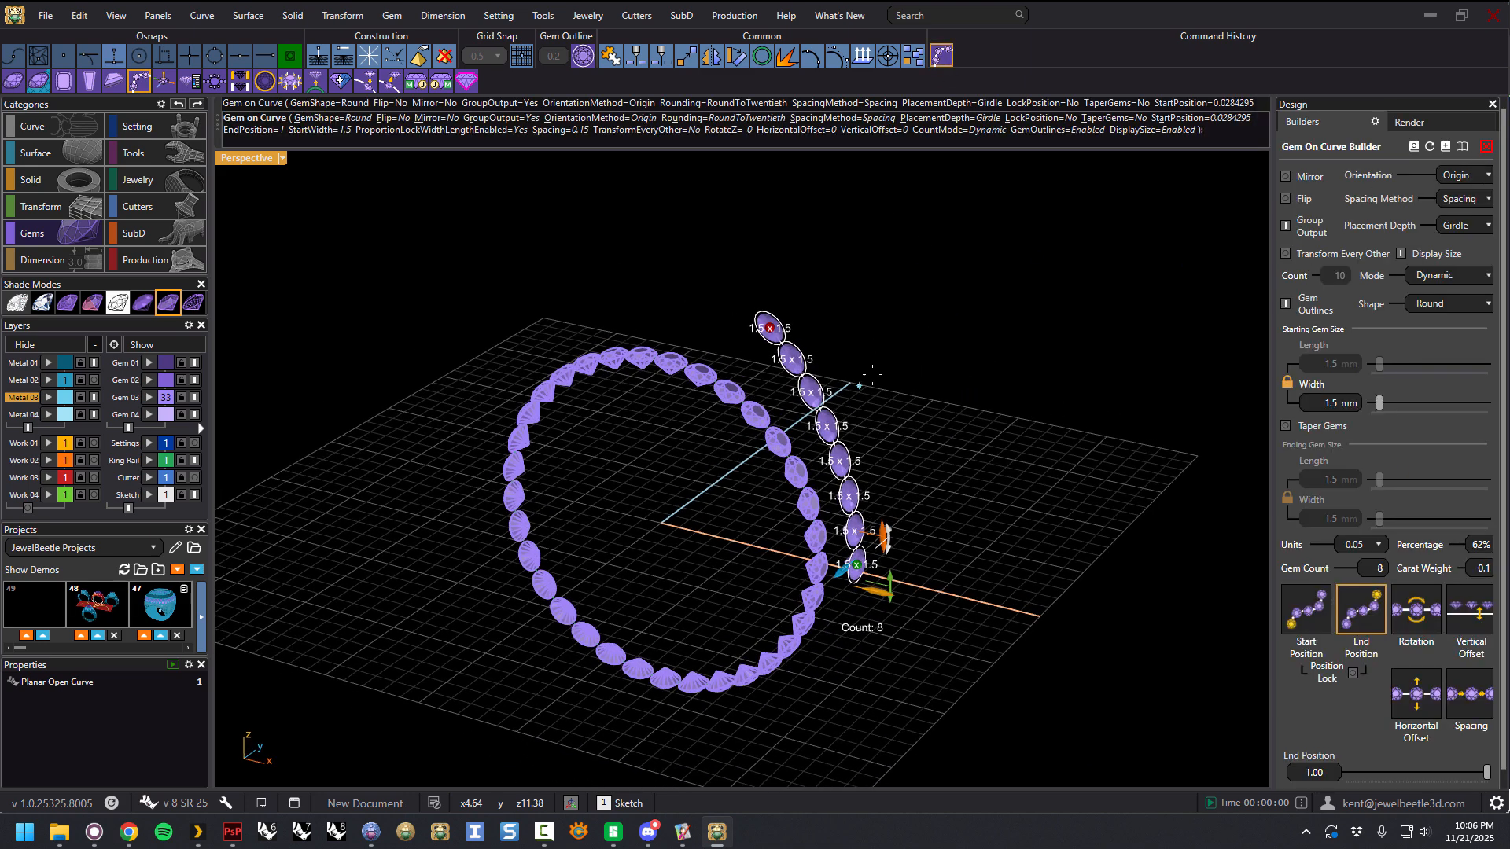
{"action": "scroll", "coordinate": [873, 374], "scroll_direction": "up", "scroll_amount": 3}
{"action": "right_click_drag", "start_coordinate": [903, 368], "coordinate": [938, 474]}
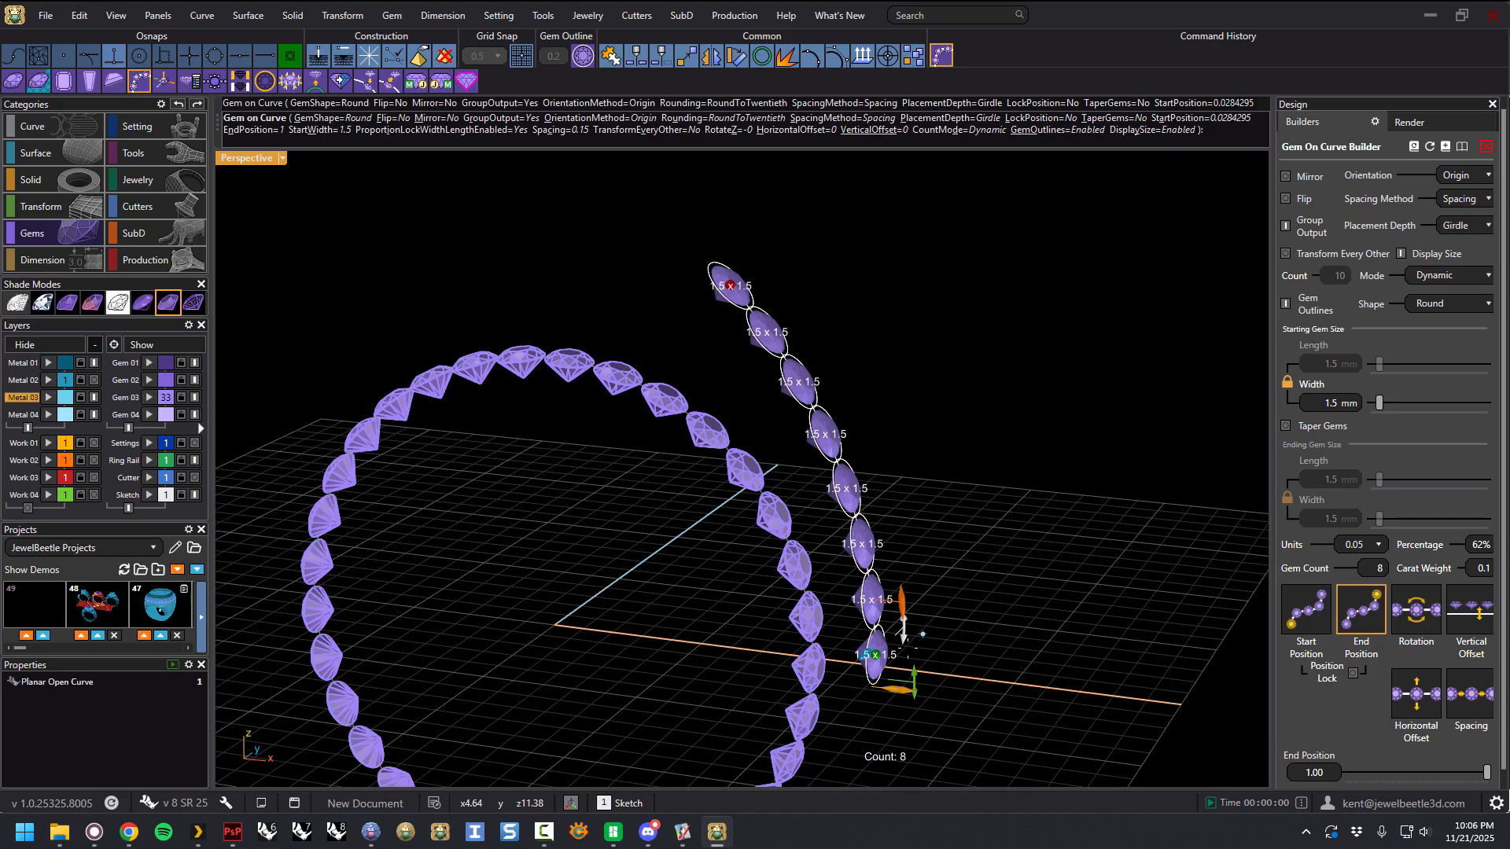
{"action": "left_click_drag", "start_coordinate": [906, 649], "coordinate": [874, 687]}
{"action": "right_click_drag", "start_coordinate": [1014, 382], "coordinate": [924, 456]}
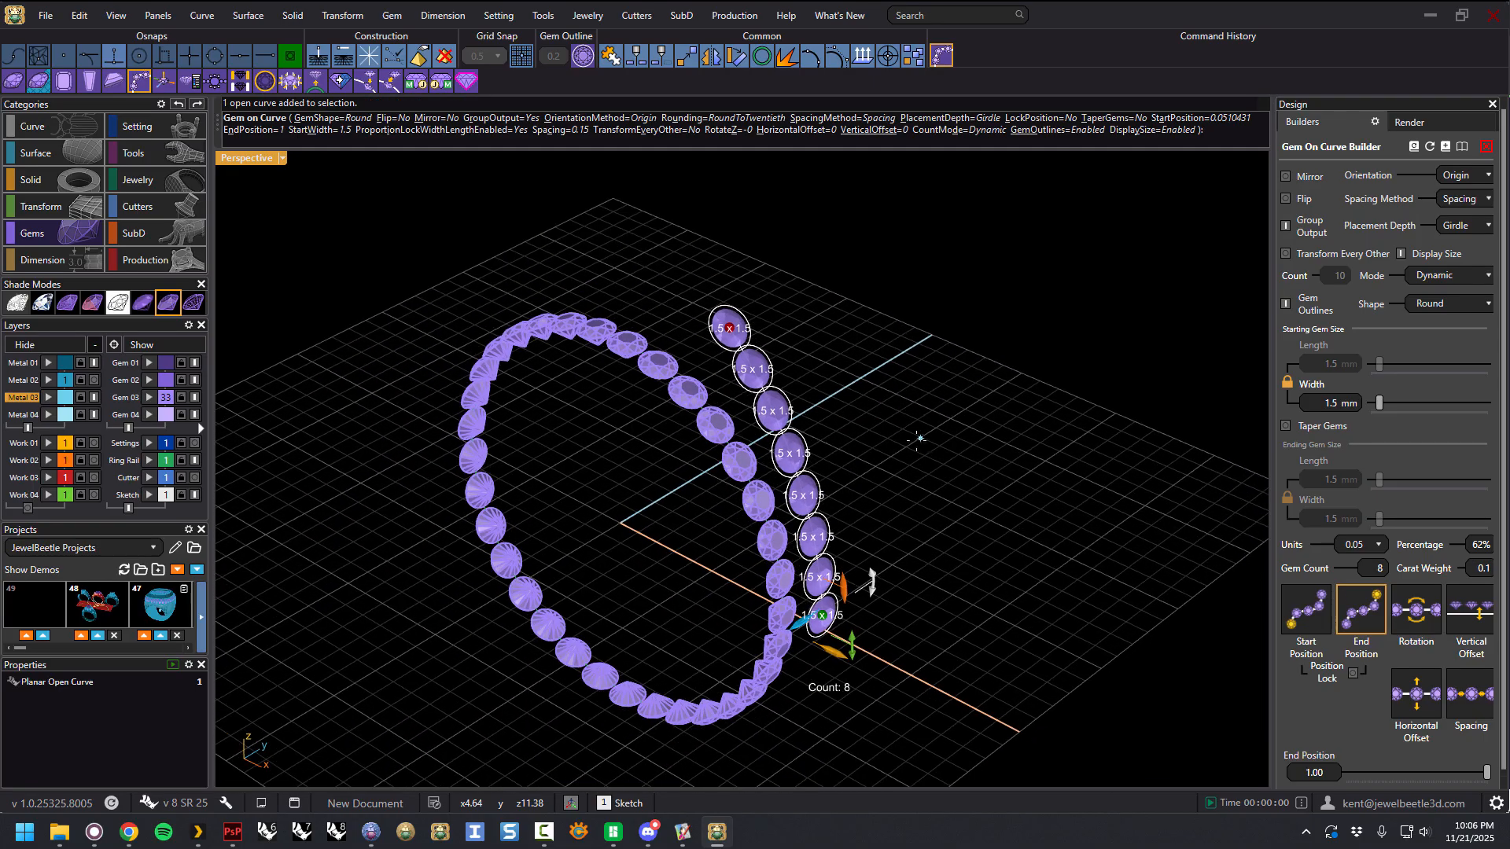
{"action": "right_click", "coordinate": [885, 443]}
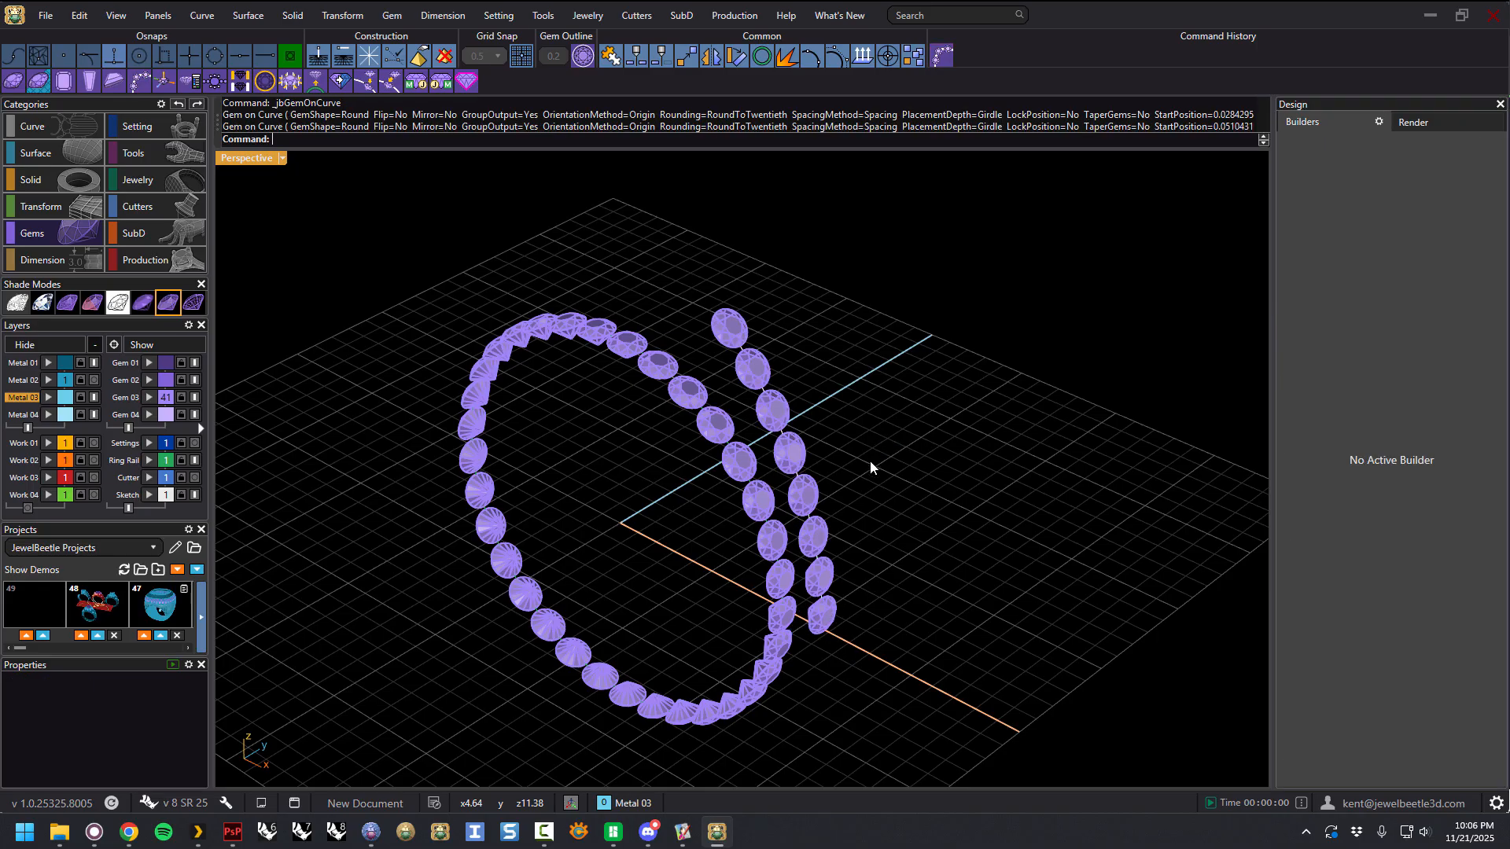
Step: Delete the gem row on the open Sketch arc
{"action": "scroll", "coordinate": [861, 461], "scroll_direction": "down", "scroll_amount": 2}
{"action": "right_click_drag", "start_coordinate": [825, 481], "coordinate": [830, 496]}
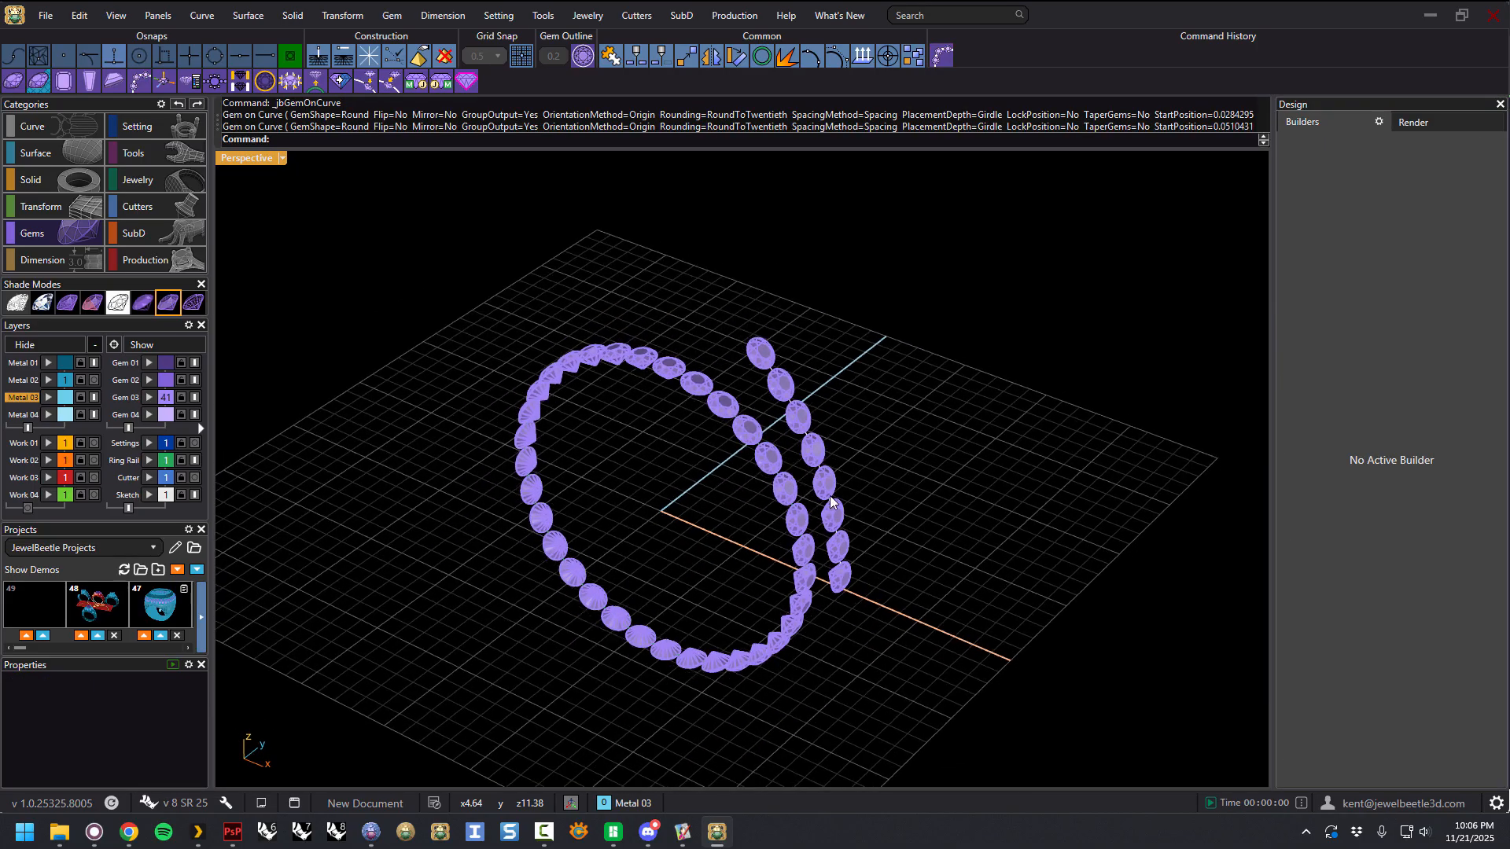
{"action": "left_click", "coordinate": [807, 429]}
{"action": "key", "text": "Delete"}
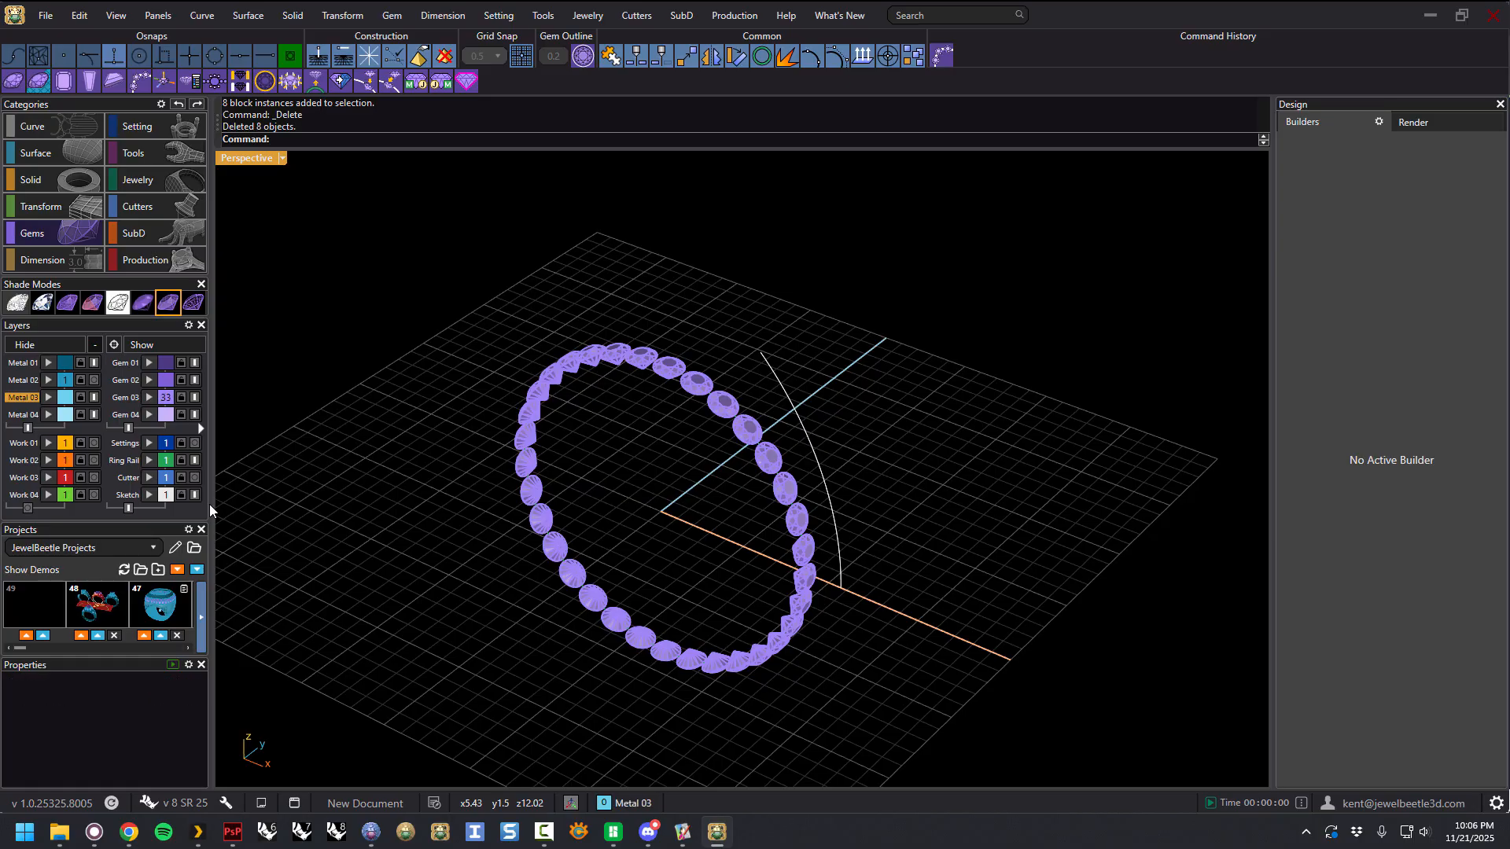
Step: Hide the Sketch layer and delete the gems on the finger rail
{"action": "left_click", "coordinate": [196, 495]}
{"action": "left_click", "coordinate": [745, 442]}
{"action": "key", "text": "Delete"}
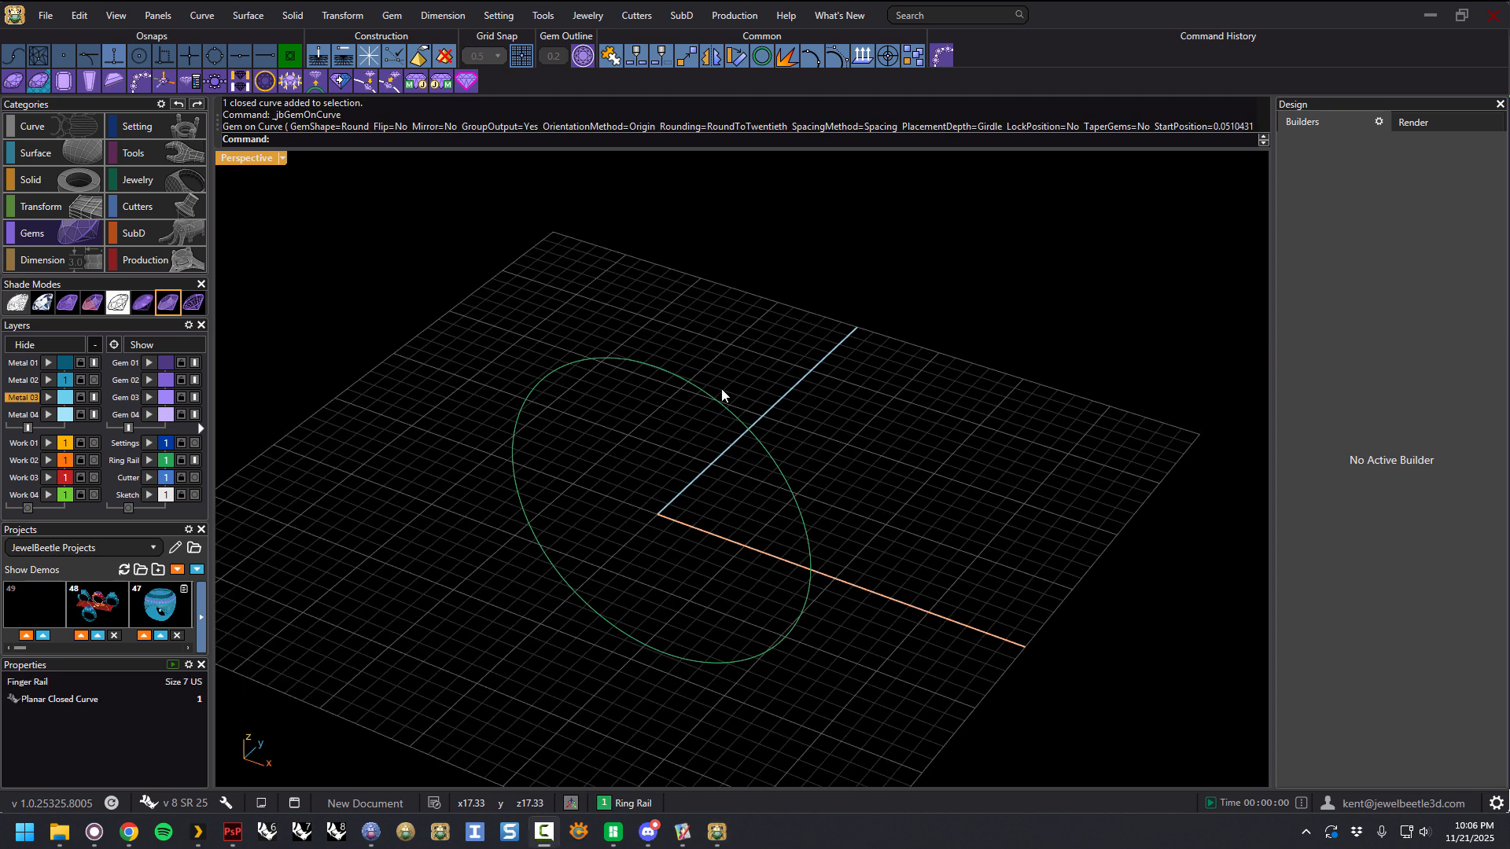
Step: Hide the Ring Rail layer and show the Metal 02 ring body and the Work 01 curve on it
{"action": "left_click", "coordinate": [195, 460]}
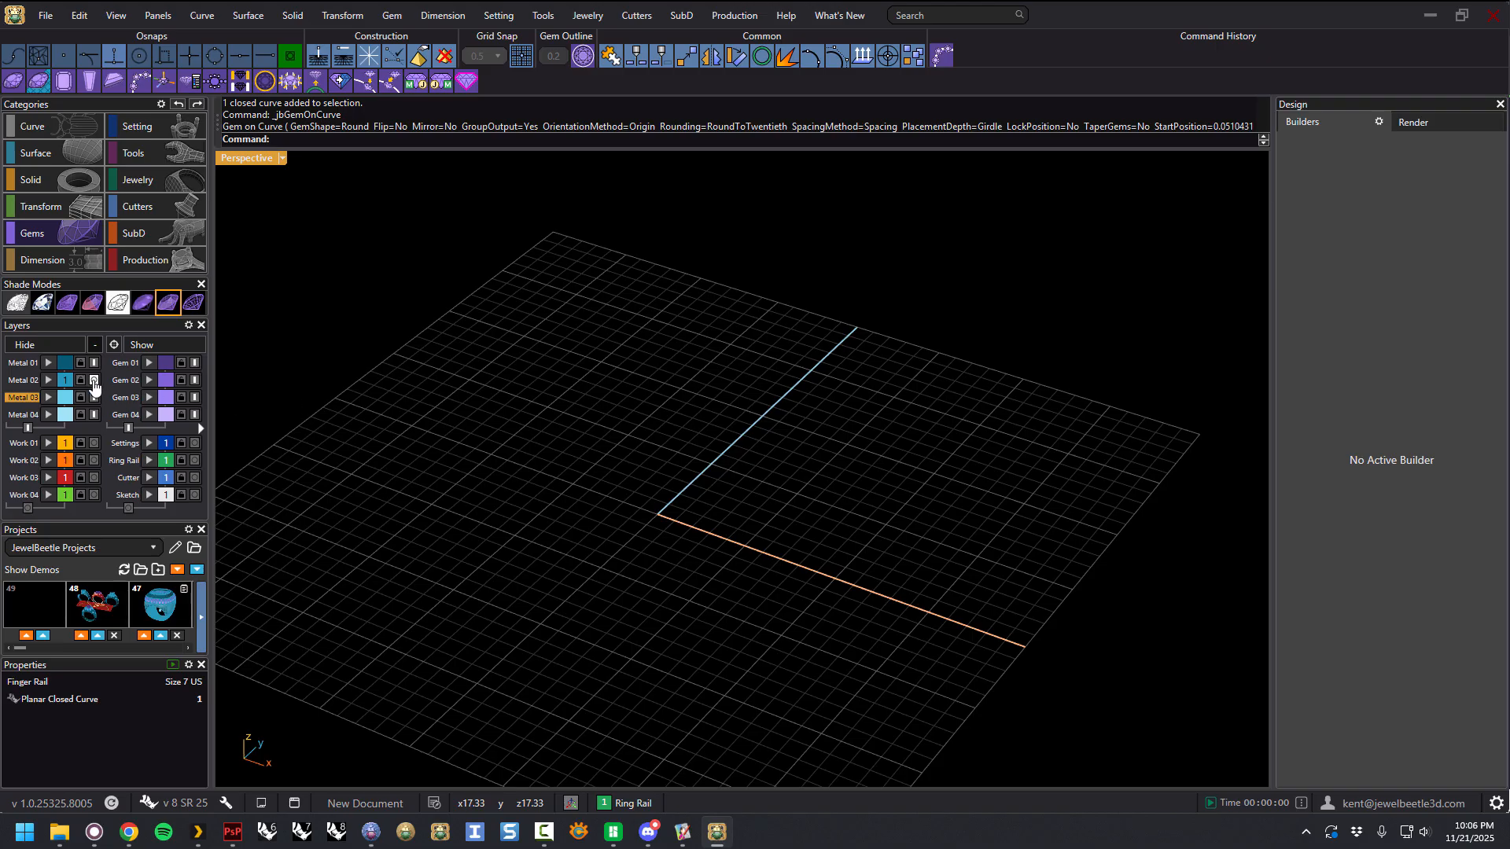
{"action": "left_click", "coordinate": [93, 381]}
{"action": "right_click_drag", "start_coordinate": [724, 427], "coordinate": [643, 372]}
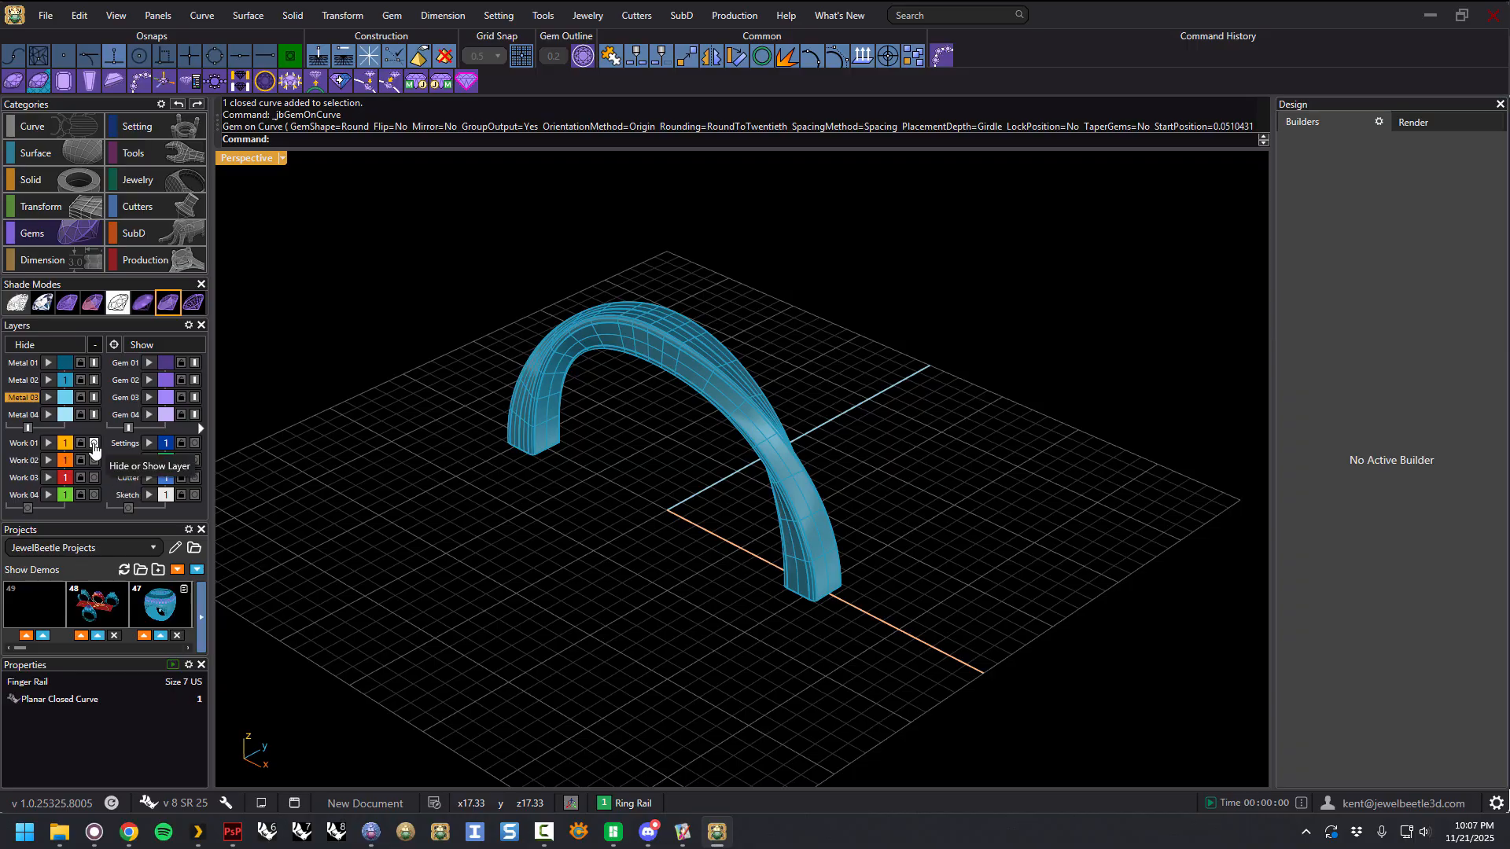
{"action": "right_click_drag", "start_coordinate": [641, 507], "coordinate": [830, 509]}
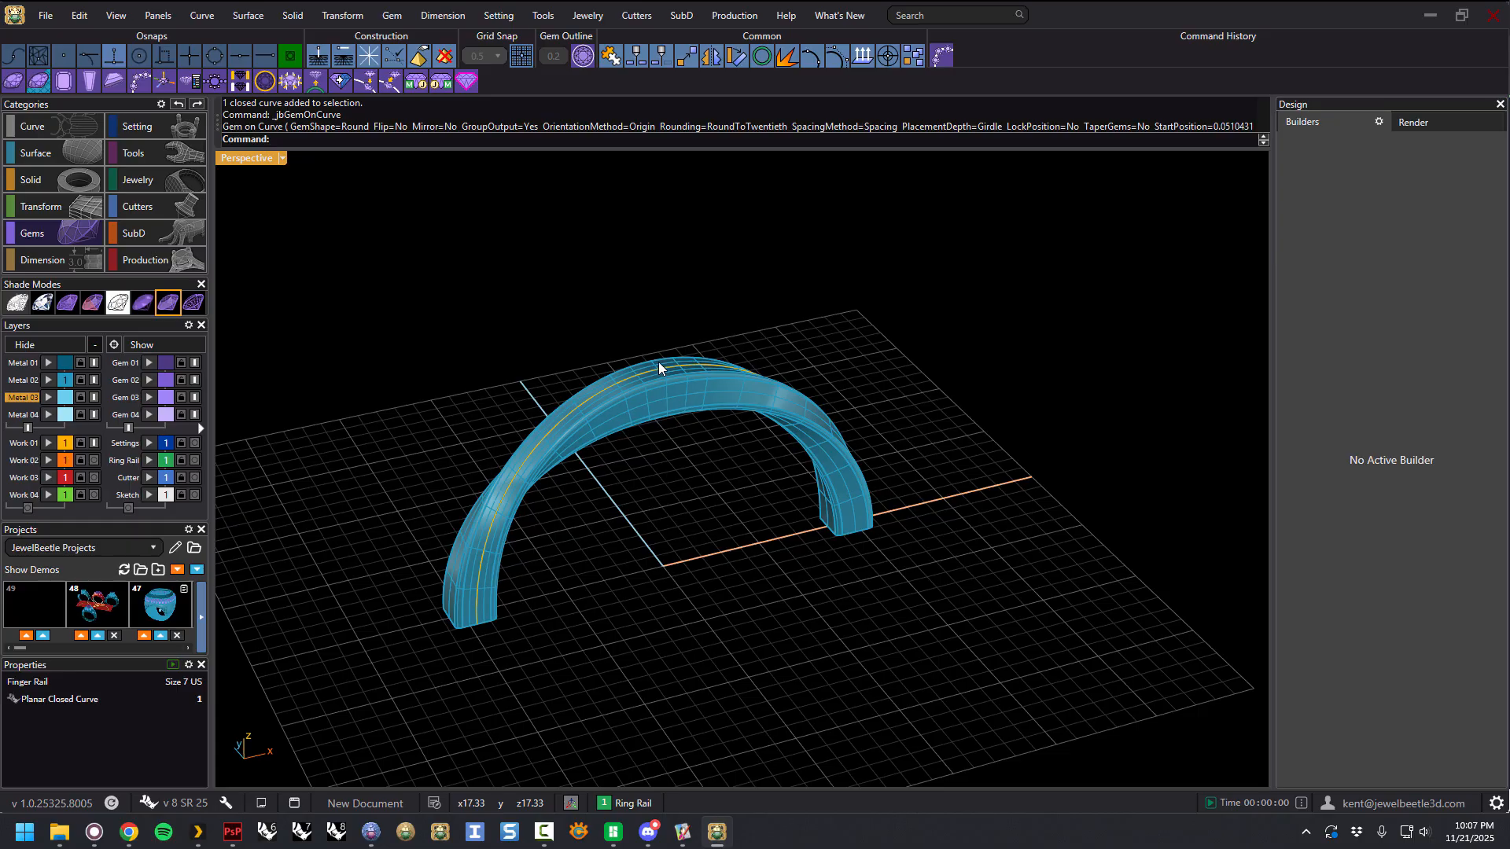
Step: Select the curve on the ring body's outer surface instead of the polysurface and start Gem On Curve on it
{"action": "scroll", "coordinate": [659, 365], "scroll_direction": "up", "scroll_amount": 6}
{"action": "right_click_drag", "start_coordinate": [665, 395], "coordinate": [748, 394]}
{"action": "scroll", "coordinate": [749, 373], "scroll_direction": "up", "scroll_amount": 1}
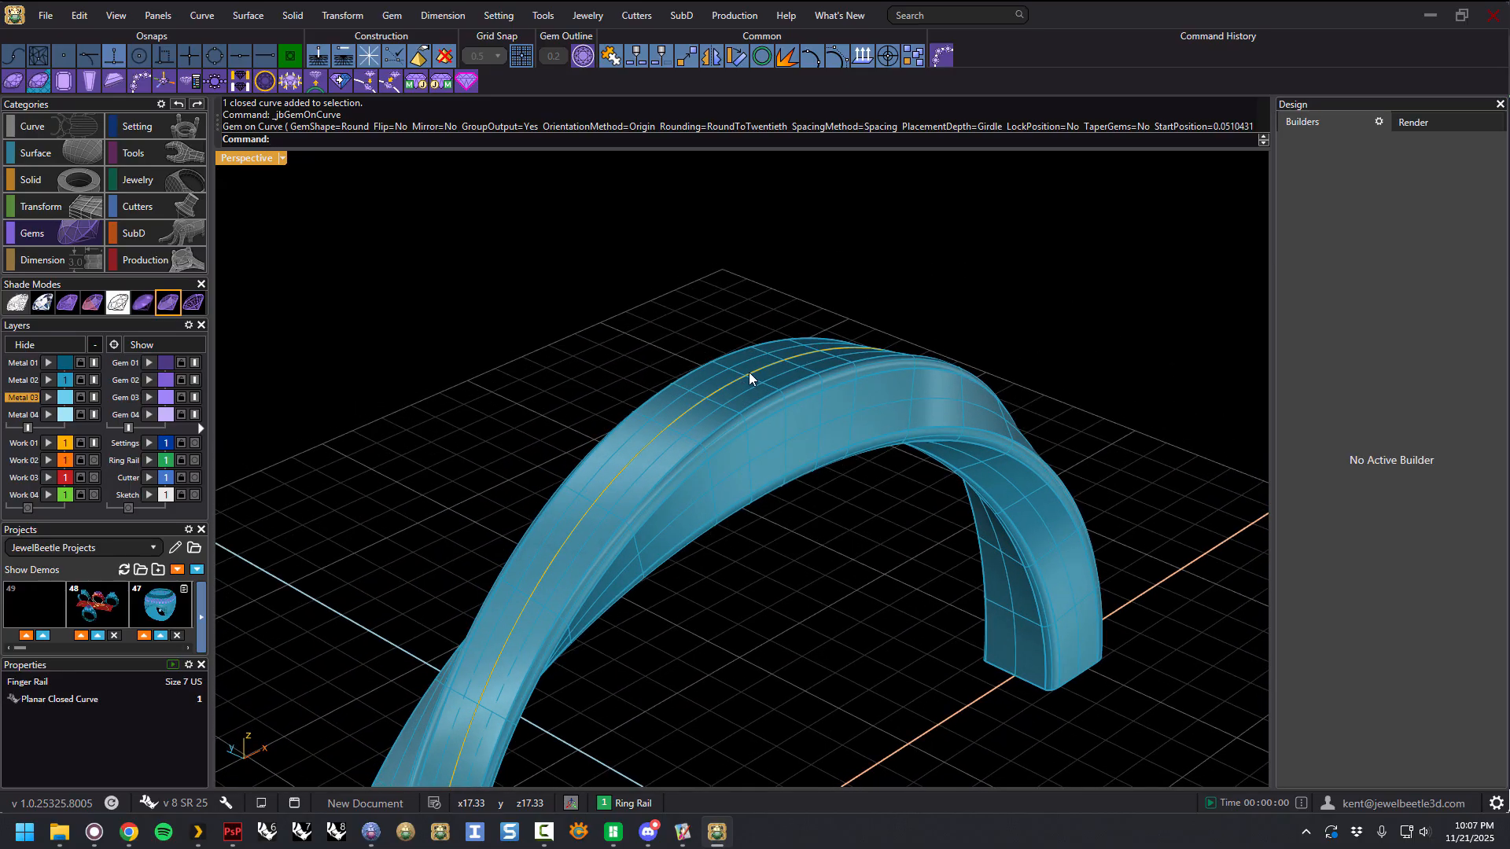
{"action": "scroll", "coordinate": [750, 373], "scroll_direction": "down", "scroll_amount": 7}
{"action": "right_click_drag", "start_coordinate": [881, 412], "coordinate": [754, 437]}
{"action": "mouse_move", "coordinate": [655, 454]}
{"action": "right_mouse_down"}
{"action": "mouse_move", "coordinate": [539, 427]}
{"action": "mouse_move", "coordinate": [658, 431]}
{"action": "right_mouse_up"}
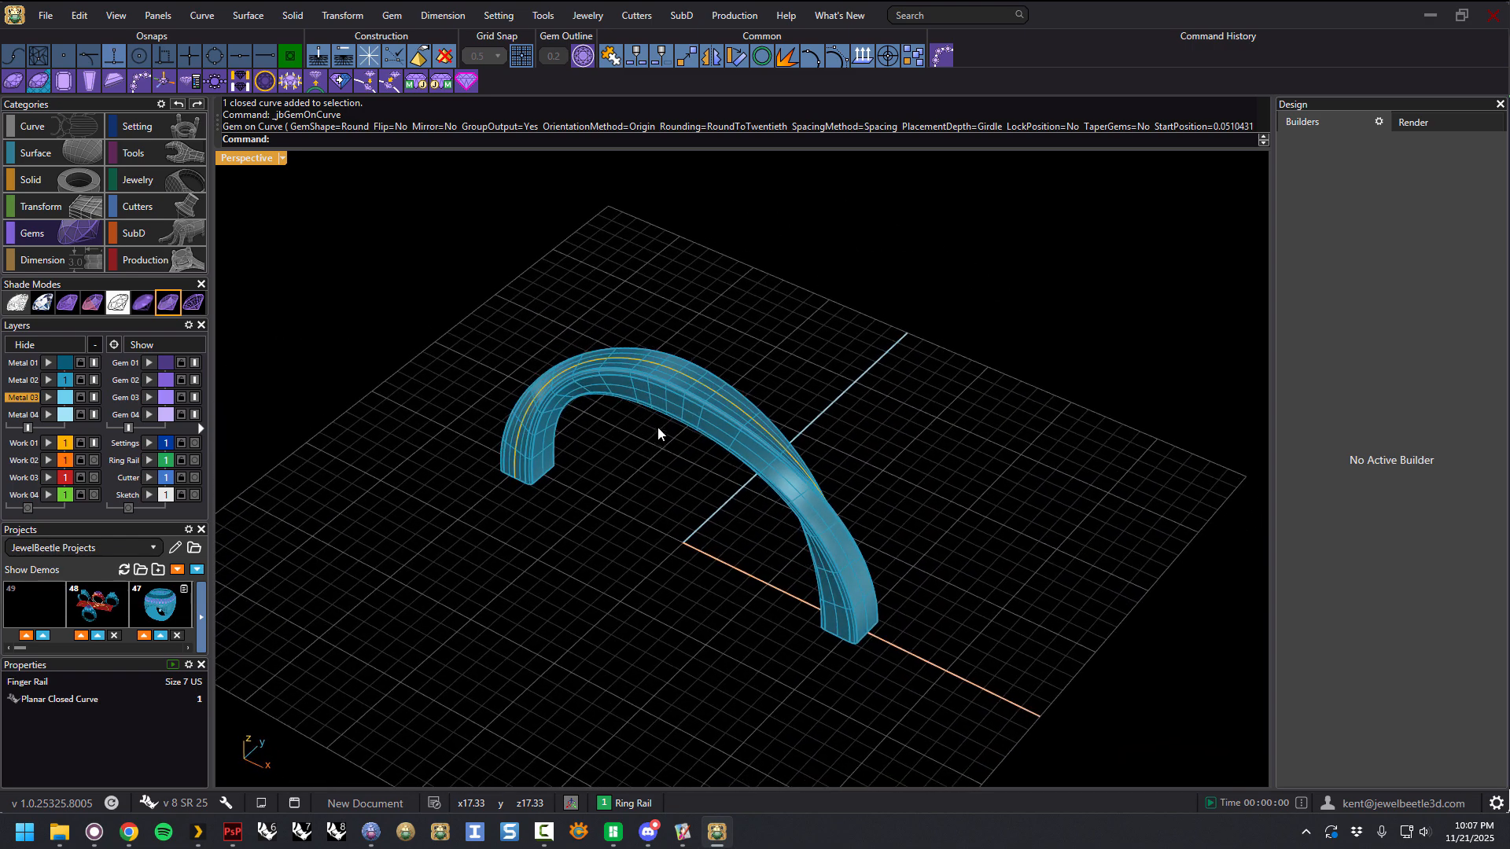
{"action": "left_click", "coordinate": [668, 369]}
{"action": "left_click", "coordinate": [694, 382]}
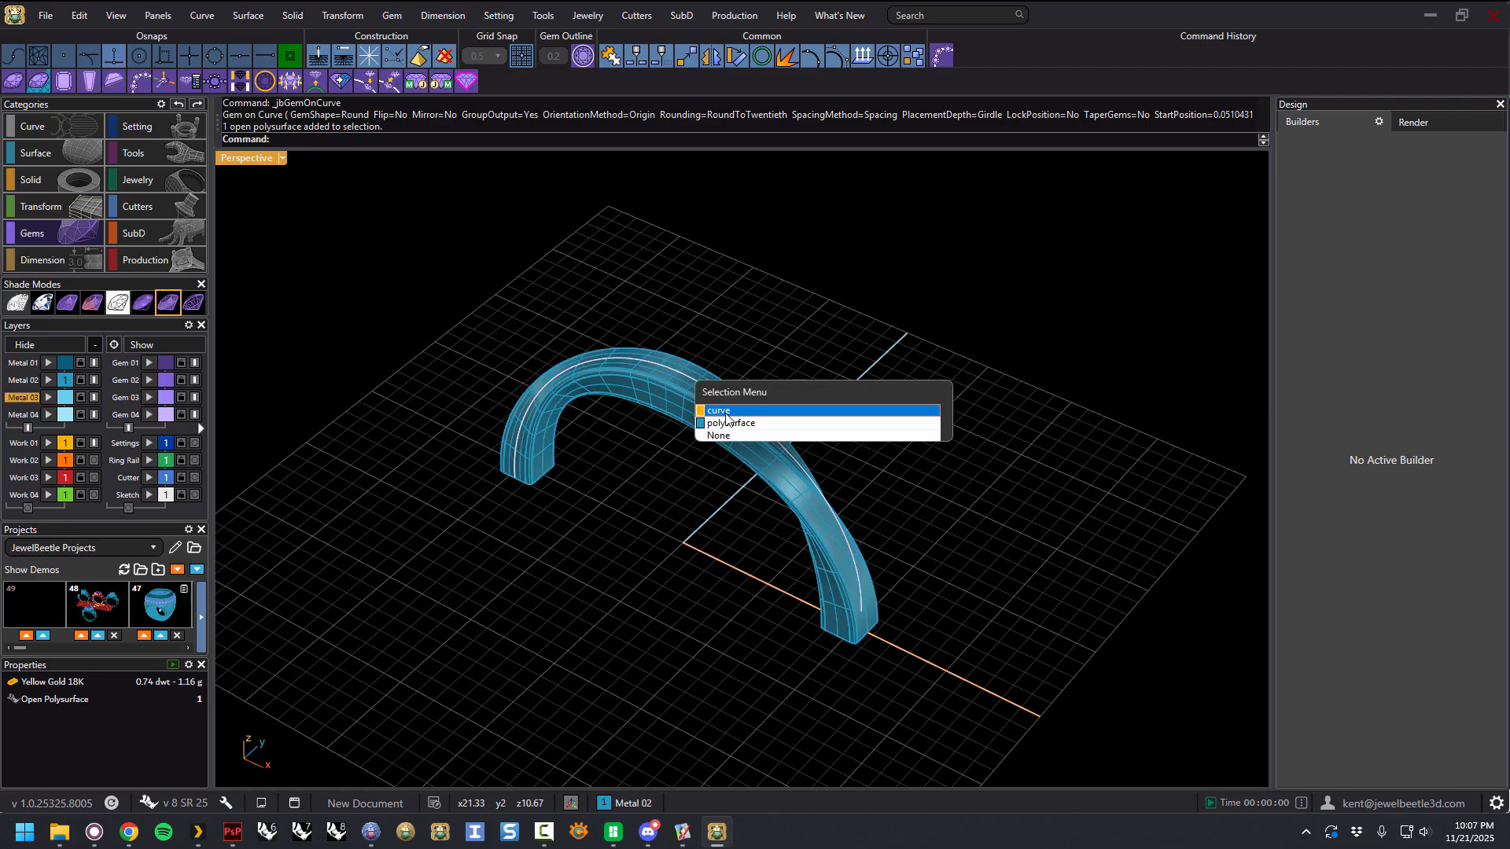
{"action": "left_click", "coordinate": [730, 411]}
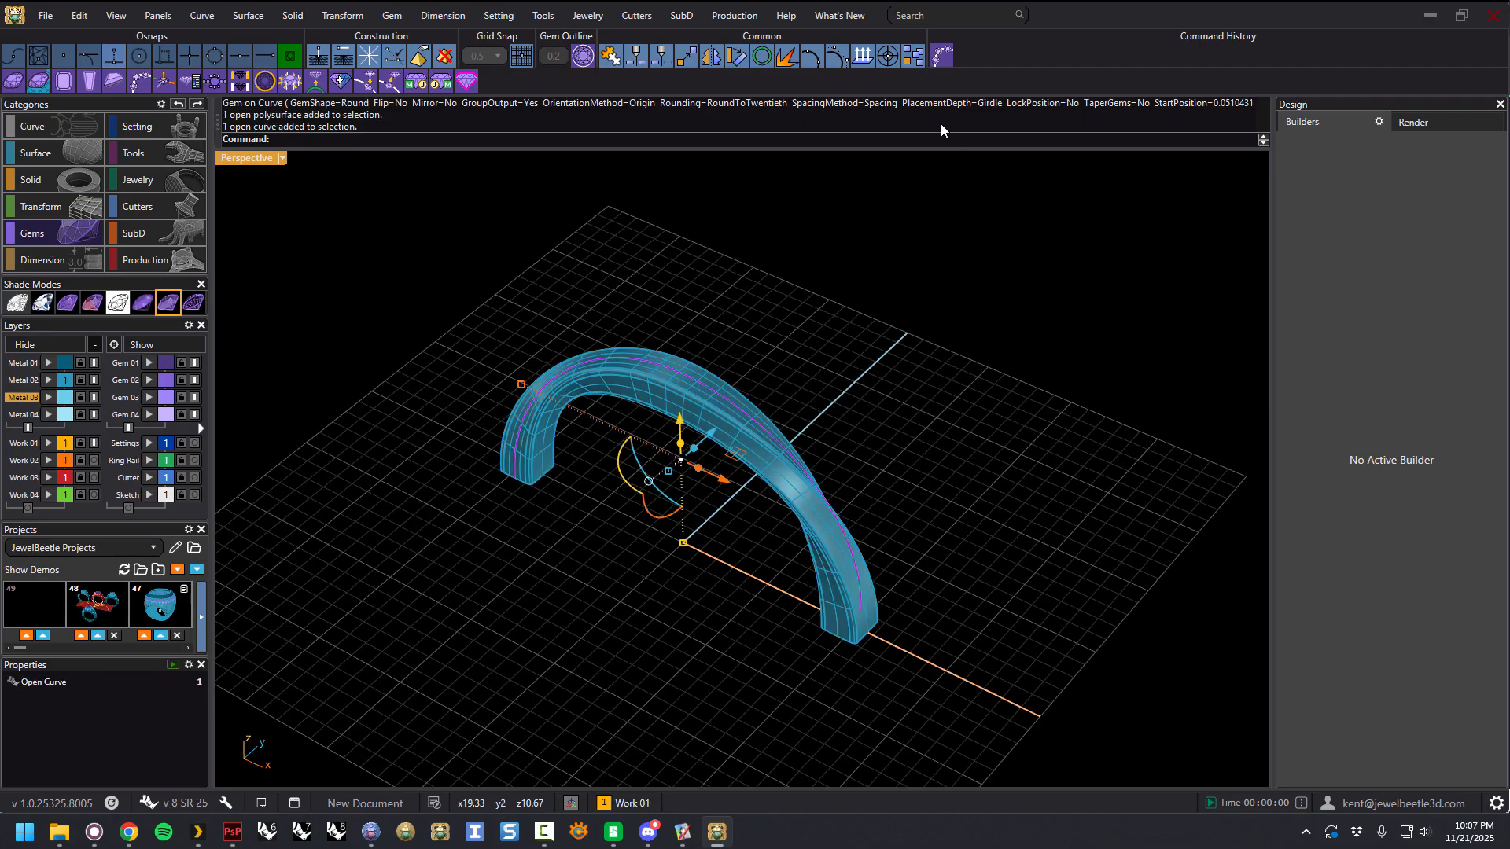
{"action": "left_click", "coordinate": [943, 55]}
{"action": "right_click_drag", "start_coordinate": [891, 365], "coordinate": [997, 402]}
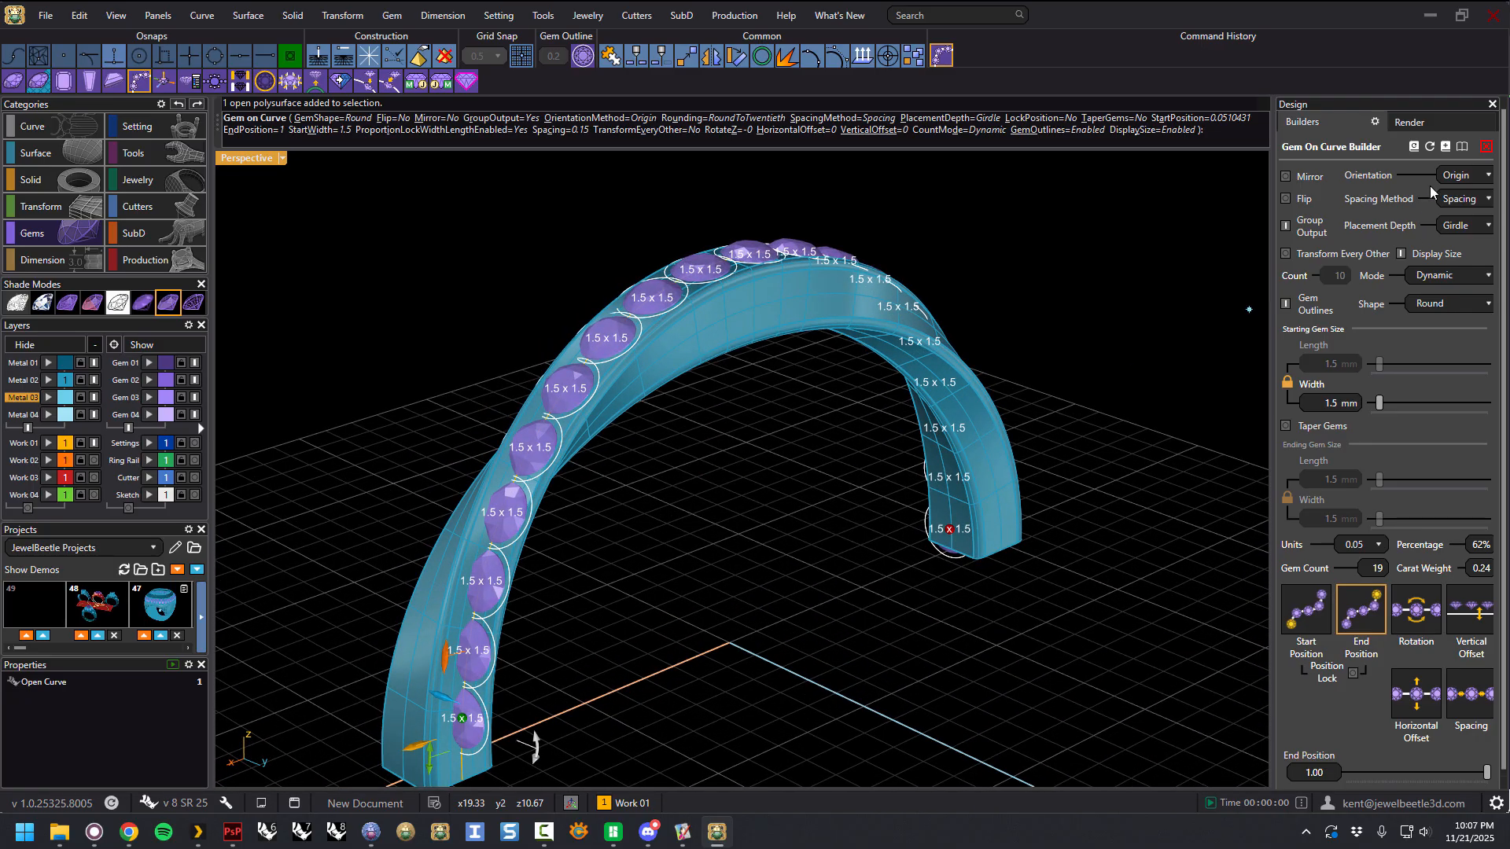
Step: Set the gem orientation to Object and pick the ring polysurface as the orientation object
{"action": "left_click", "coordinate": [1459, 175]}
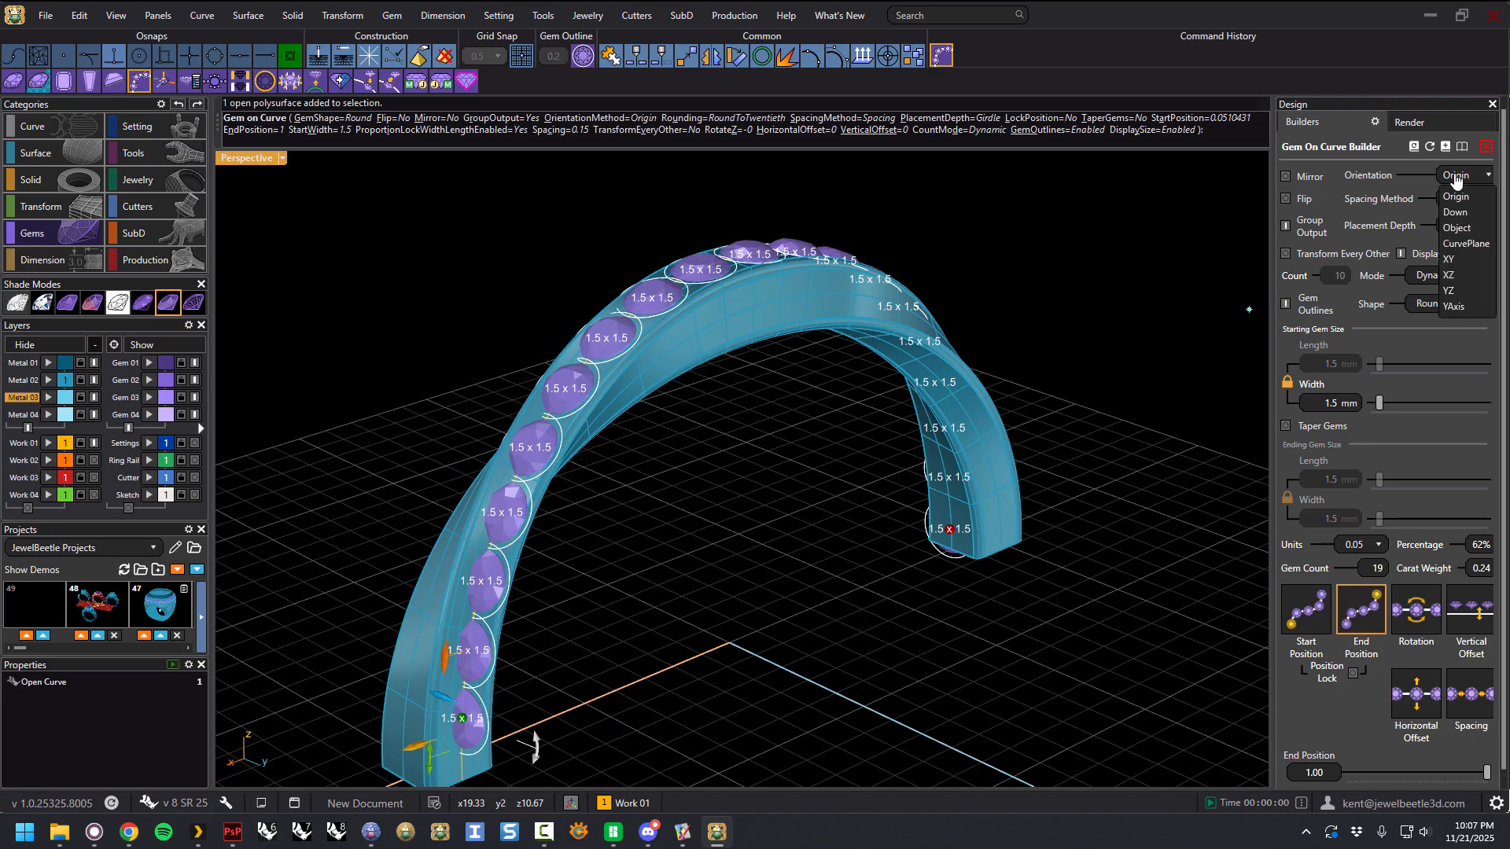
{"action": "left_click", "coordinate": [1460, 228]}
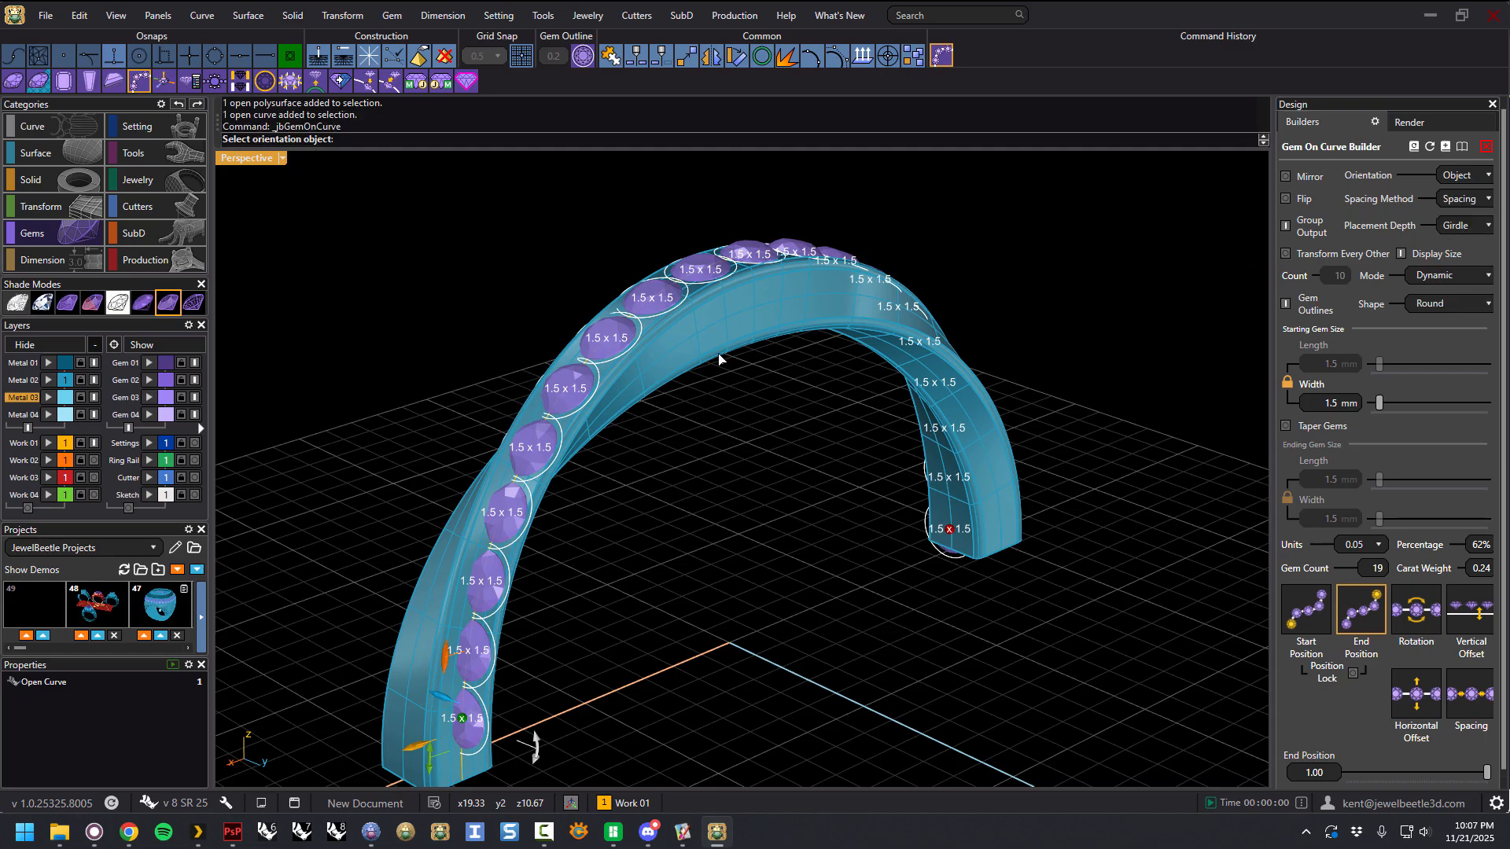
{"action": "left_click", "coordinate": [749, 305]}
{"action": "right_click_drag", "start_coordinate": [667, 524], "coordinate": [580, 365]}
{"action": "scroll", "coordinate": [504, 460], "scroll_direction": "up", "scroll_amount": 5}
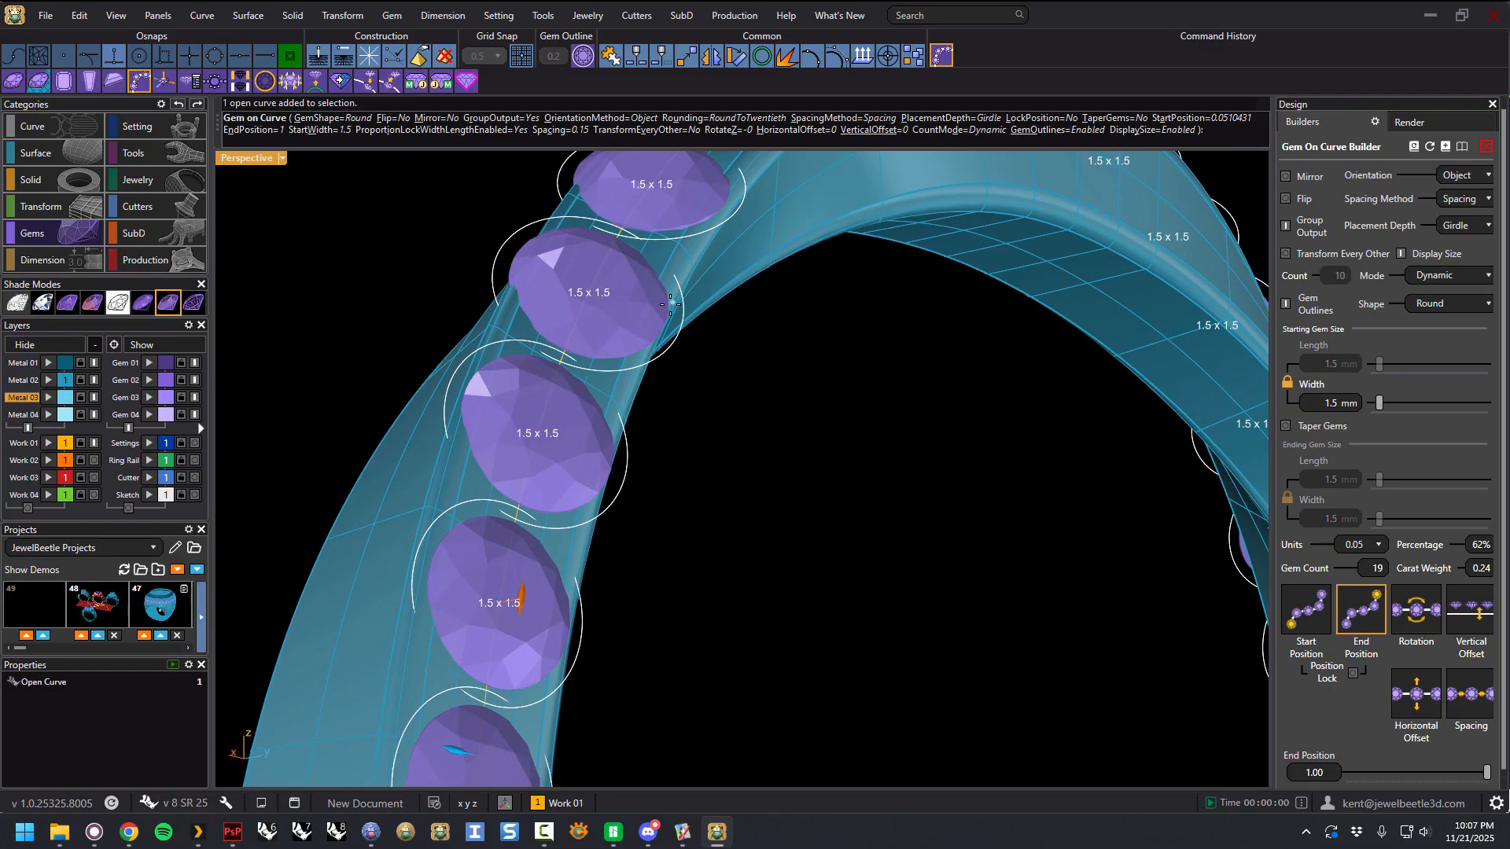
Step: Adjust the vertical offset of the gems on the ring body's outer curve to 0.09
{"action": "right_click_drag", "start_coordinate": [586, 206], "coordinate": [648, 302]}
{"action": "right_click_drag", "start_coordinate": [676, 606], "coordinate": [696, 606]}
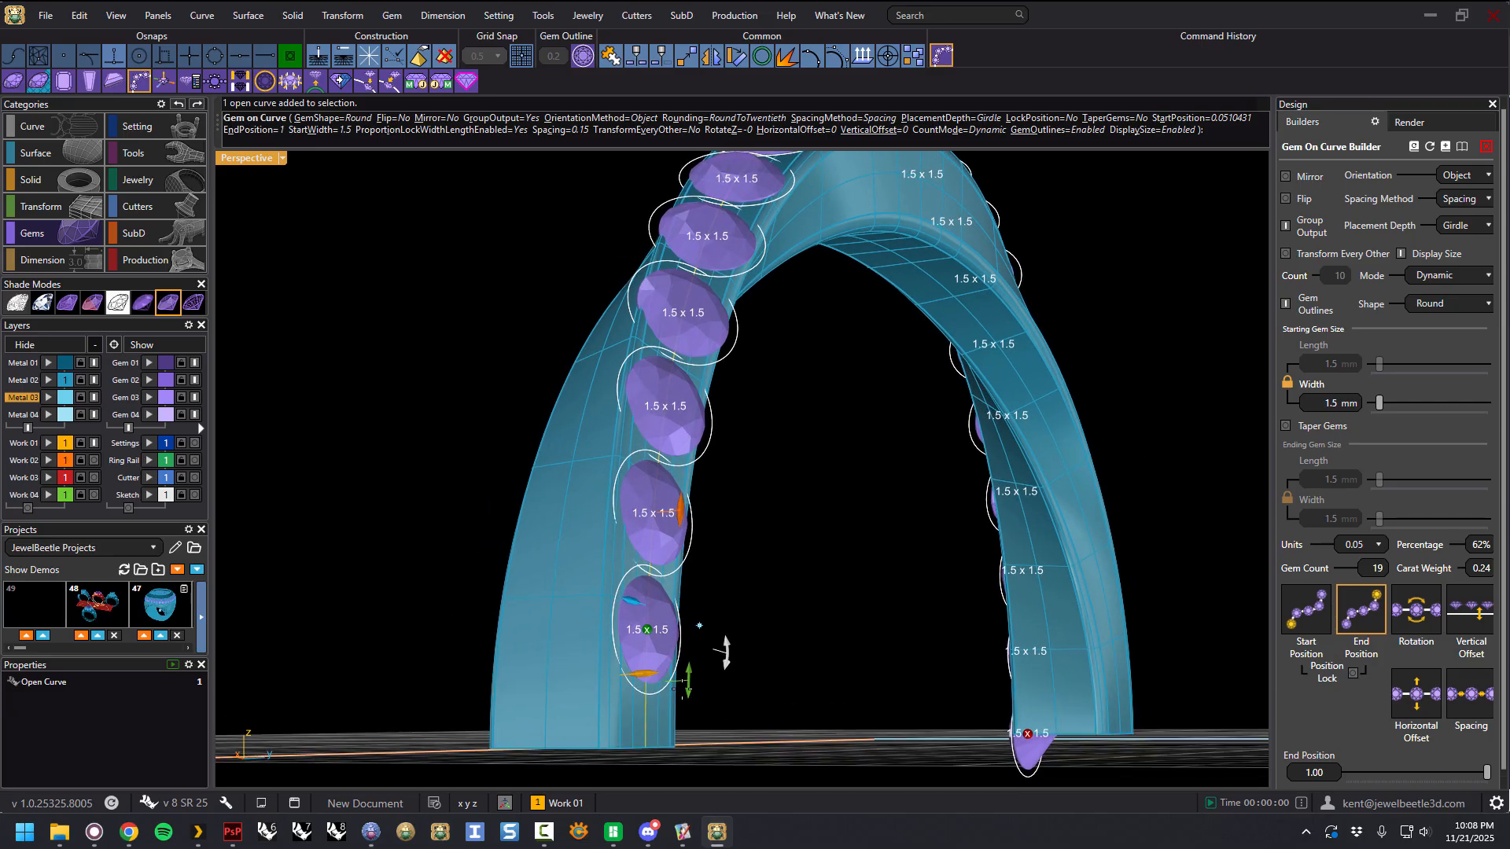
{"action": "mouse_move", "coordinate": [644, 674]}
{"action": "left_mouse_down"}
{"action": "mouse_move", "coordinate": [625, 674]}
{"action": "mouse_move", "coordinate": [650, 675]}
{"action": "left_mouse_up"}
{"action": "right_click_drag", "start_coordinate": [772, 556], "coordinate": [673, 594]}
{"action": "scroll", "coordinate": [687, 535], "scroll_direction": "down", "scroll_amount": 4}
{"action": "mouse_move", "coordinate": [697, 527]}
{"action": "right_mouse_down"}
{"action": "mouse_move", "coordinate": [685, 542]}
{"action": "mouse_move", "coordinate": [708, 523]}
{"action": "mouse_move", "coordinate": [700, 538]}
{"action": "right_mouse_up"}
{"action": "scroll", "coordinate": [456, 610], "scroll_direction": "up", "scroll_amount": 4}
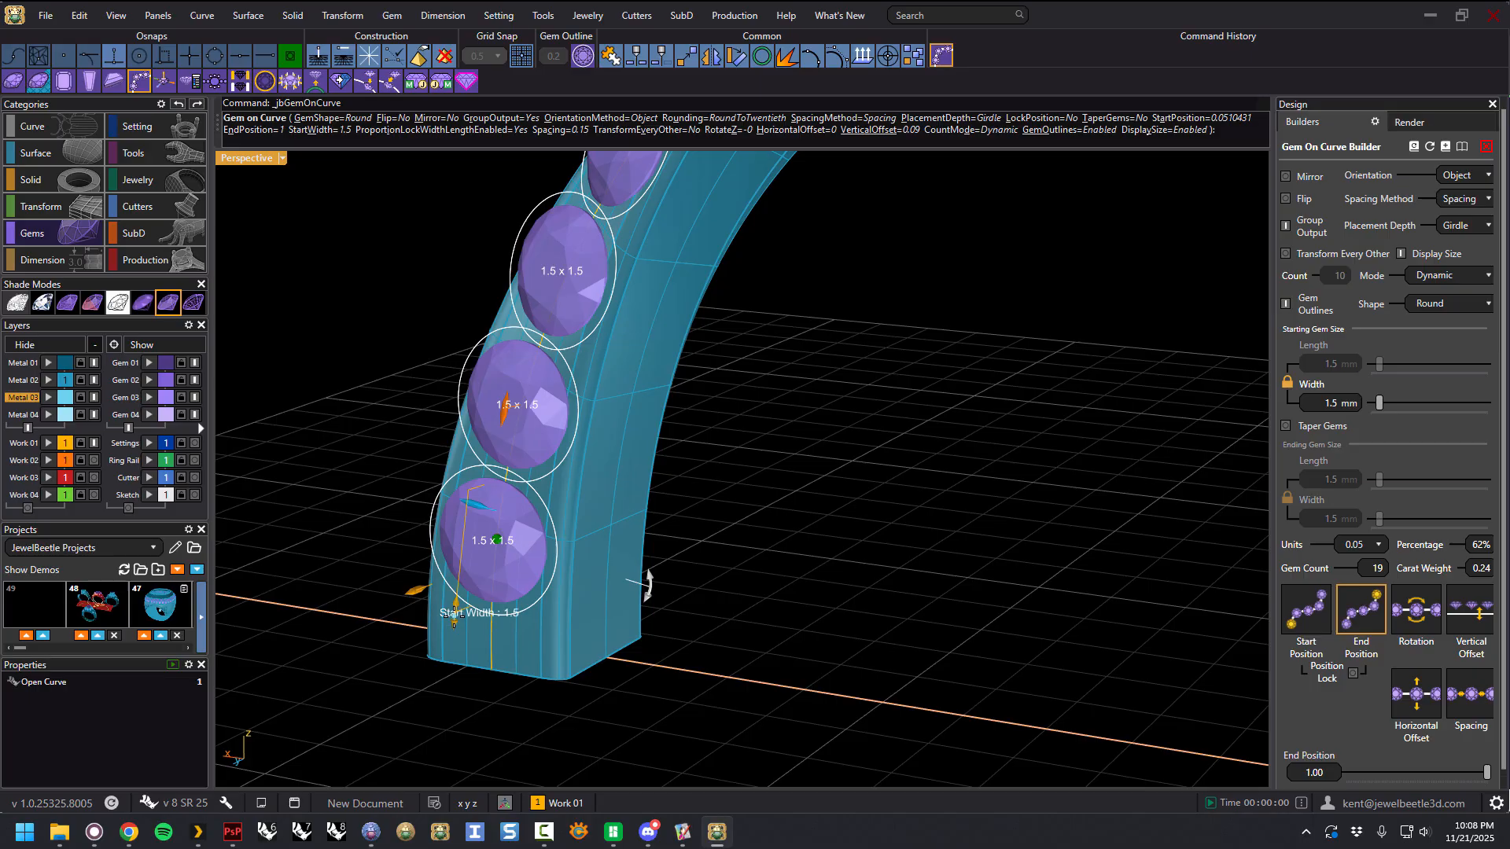
Step: Reduce the width of the gems on the ring body to 1.3 mm
{"action": "left_click_drag", "start_coordinate": [462, 601], "coordinate": [465, 586]}
{"action": "right_click_drag", "start_coordinate": [647, 588], "coordinate": [681, 571]}
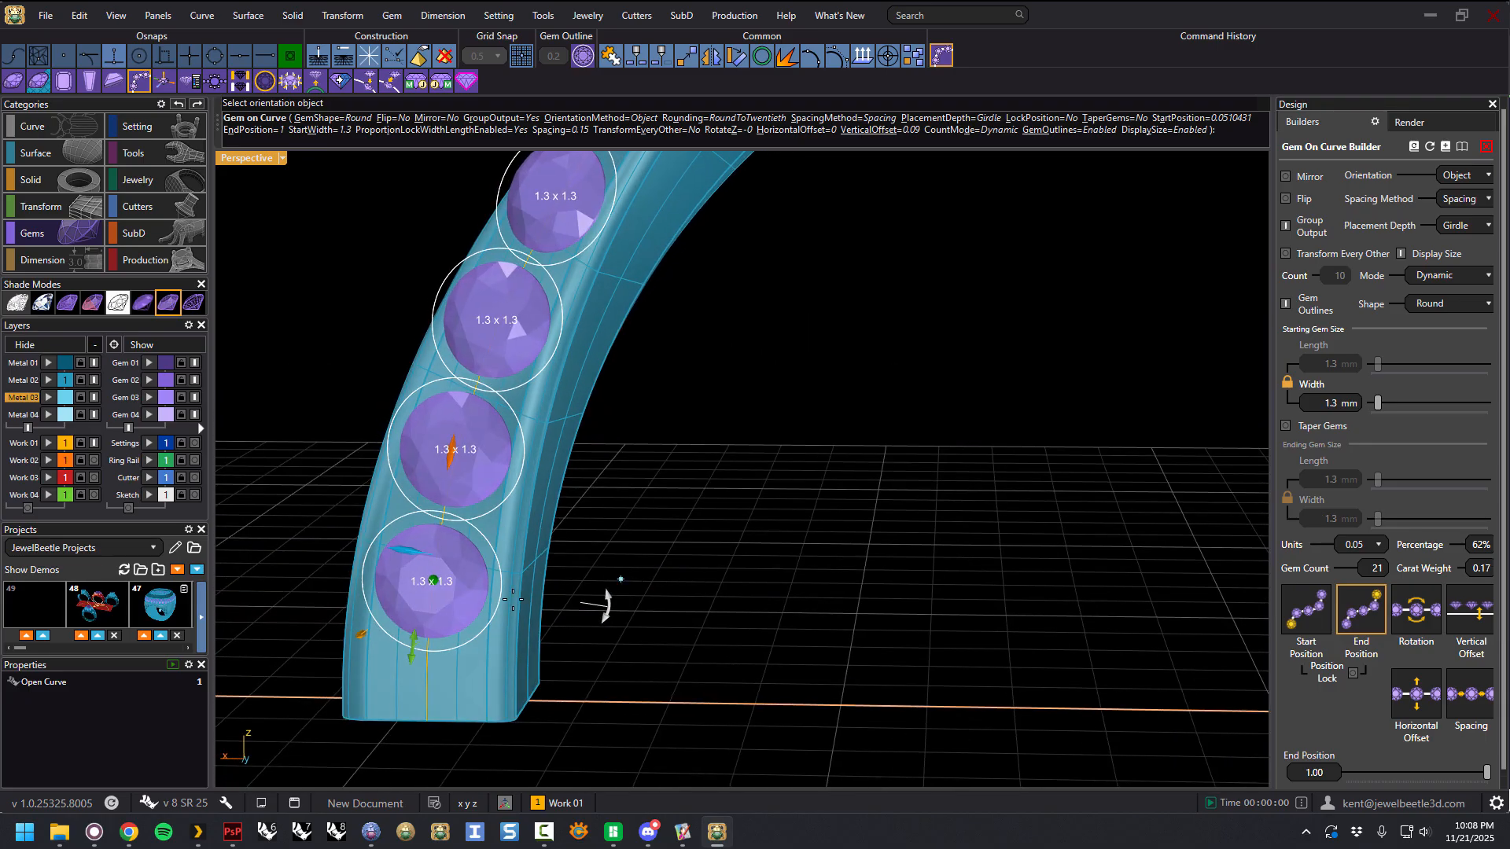
{"action": "mouse_move", "coordinate": [414, 653]}
{"action": "left_mouse_down"}
{"action": "mouse_move", "coordinate": [416, 683]}
{"action": "mouse_move", "coordinate": [425, 650]}
{"action": "left_mouse_up"}
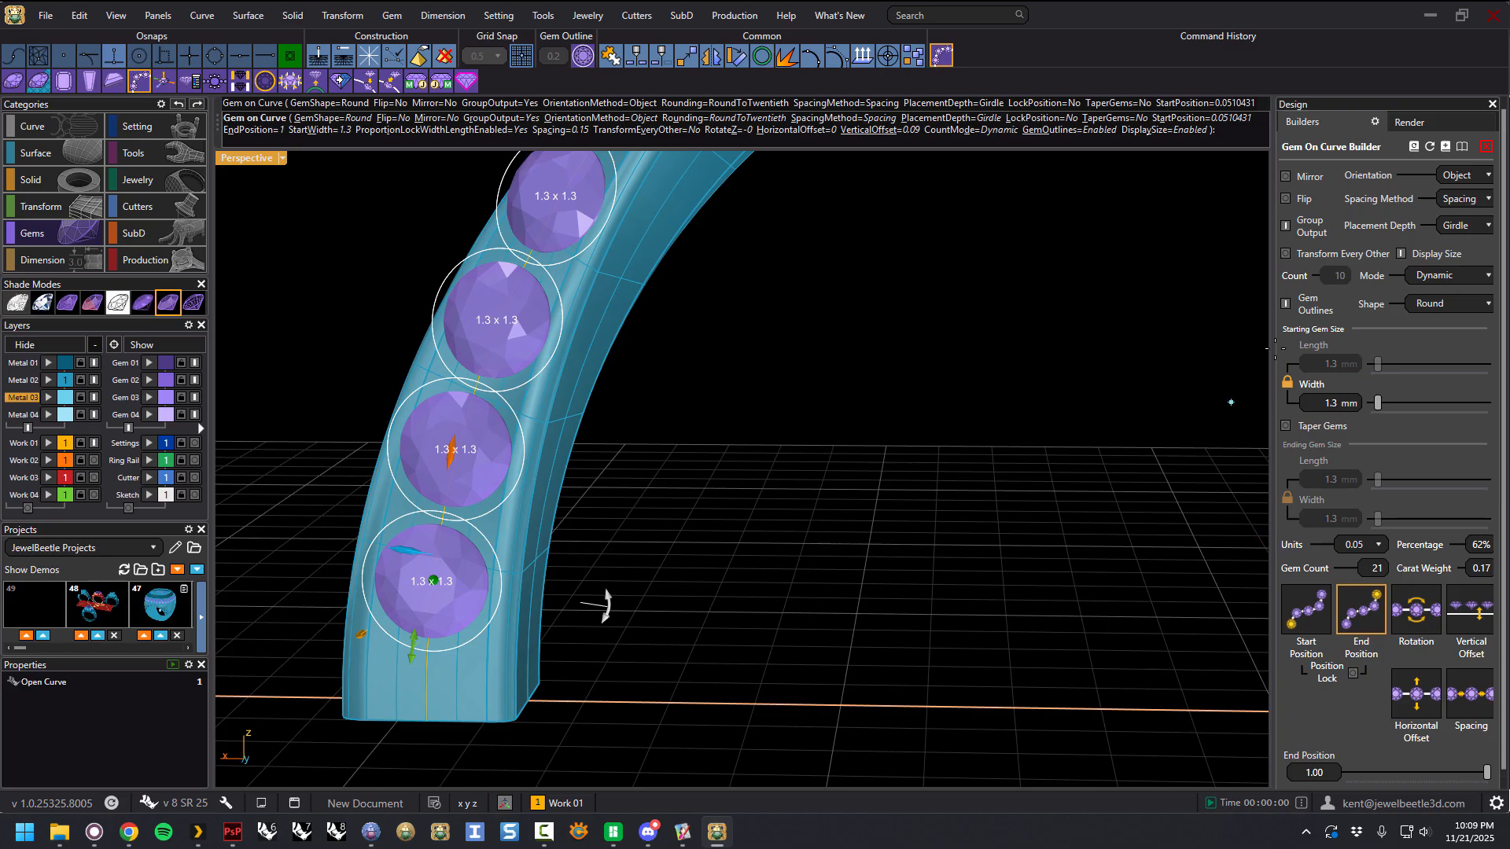
Step: Set the gem size rounding units to 0.1 and enlarge the gems to 1.5 mm wide
{"action": "left_click", "coordinate": [1378, 546]}
{"action": "left_click", "coordinate": [1362, 599]}
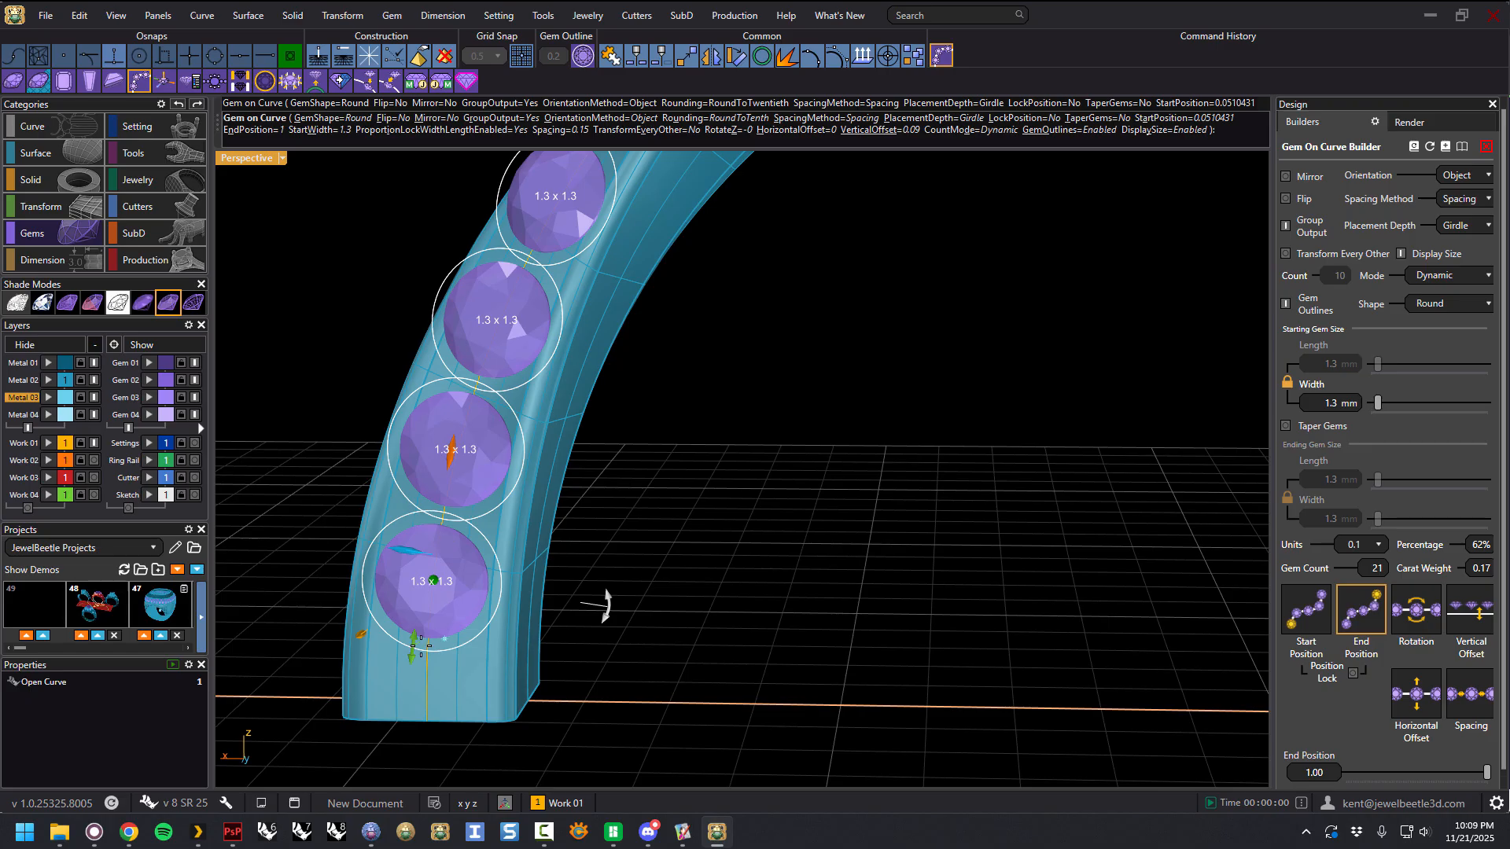
{"action": "left_click_drag", "start_coordinate": [410, 639], "coordinate": [432, 693]}
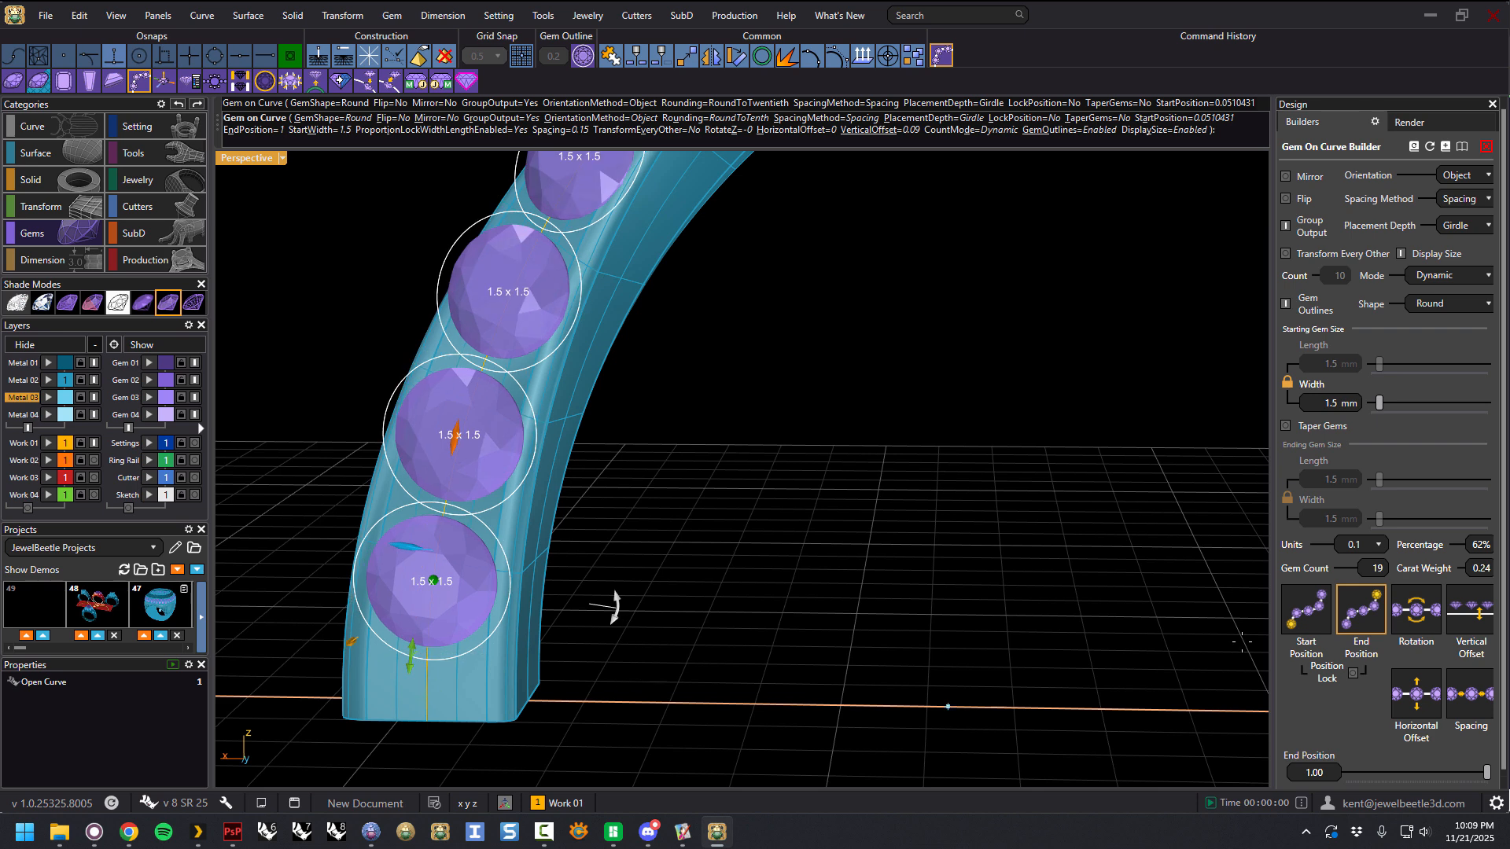
Step: Set the gem size rounding units to 0.01 and resize the gems to 1.36 mm and then 1.3 mm wide
{"action": "left_click", "coordinate": [1363, 545]}
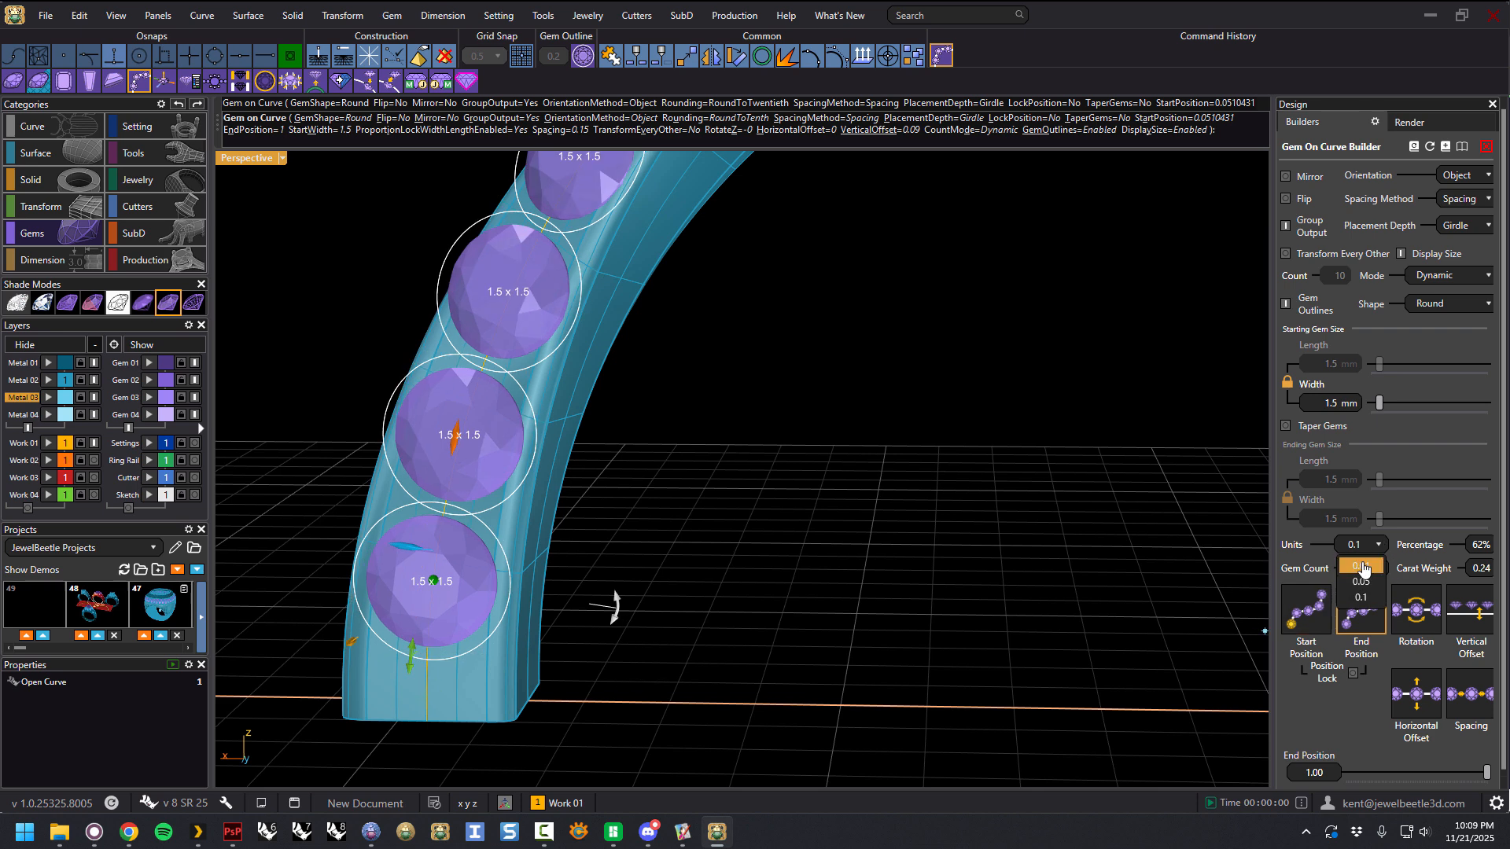
{"action": "left_click", "coordinate": [1363, 567]}
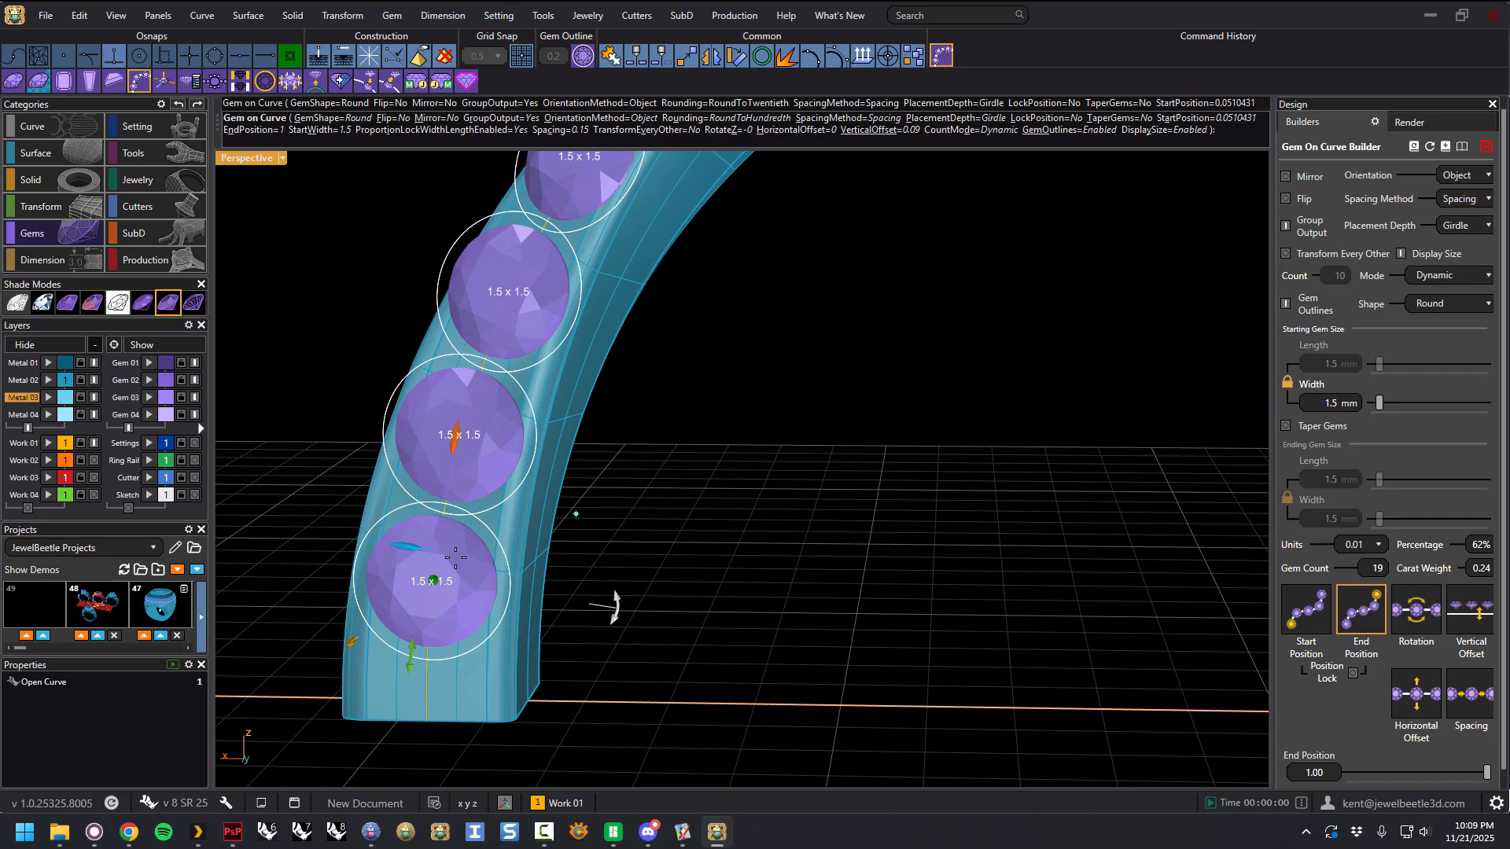
{"action": "mouse_move", "coordinate": [422, 654]}
{"action": "left_mouse_down"}
{"action": "mouse_move", "coordinate": [408, 653]}
{"action": "mouse_move", "coordinate": [412, 633]}
{"action": "left_mouse_up"}
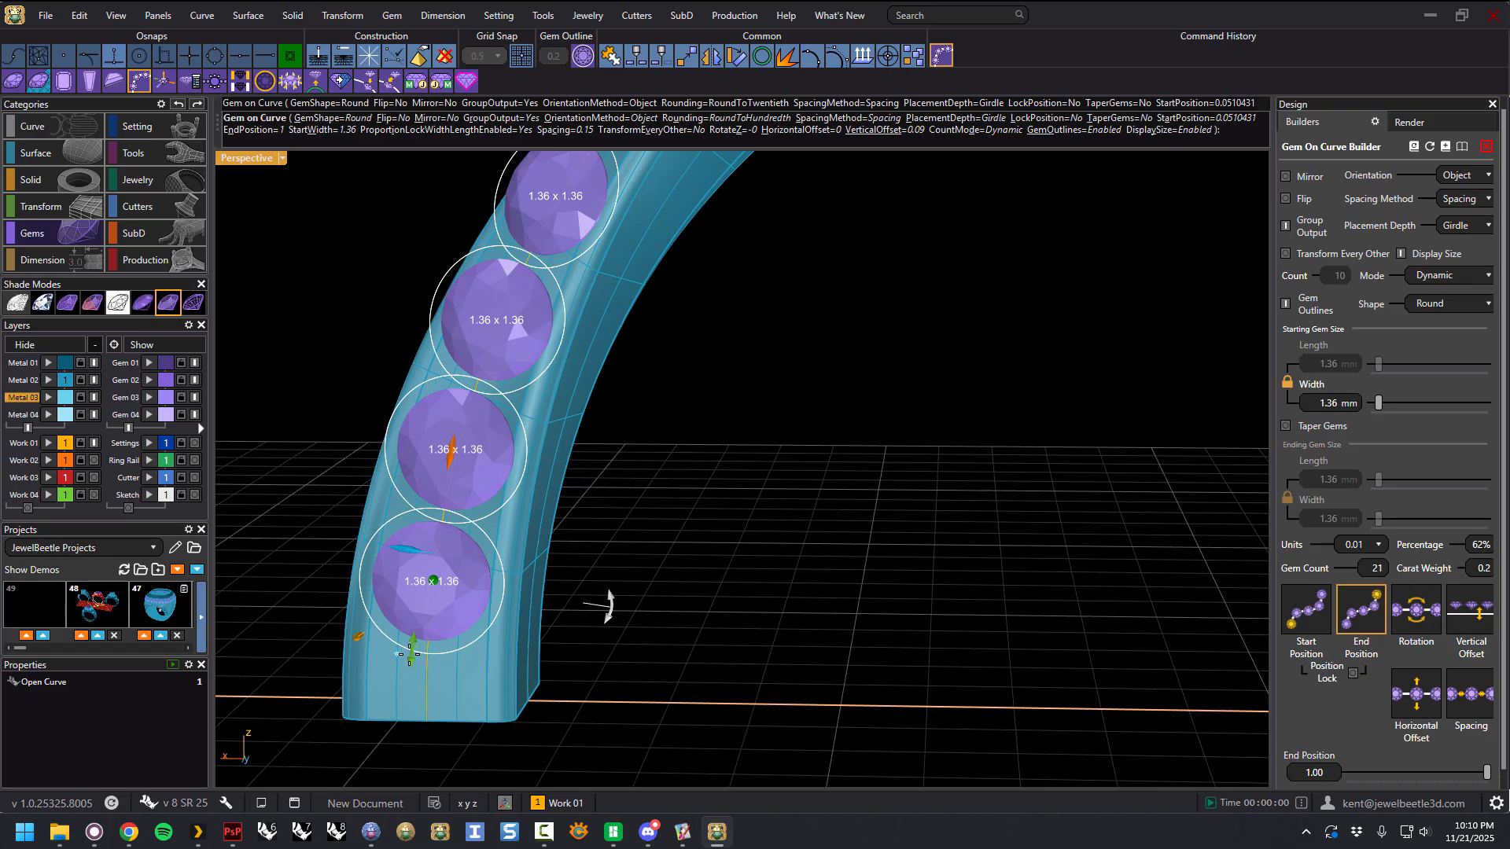
{"action": "left_click_drag", "start_coordinate": [409, 654], "coordinate": [415, 640]}
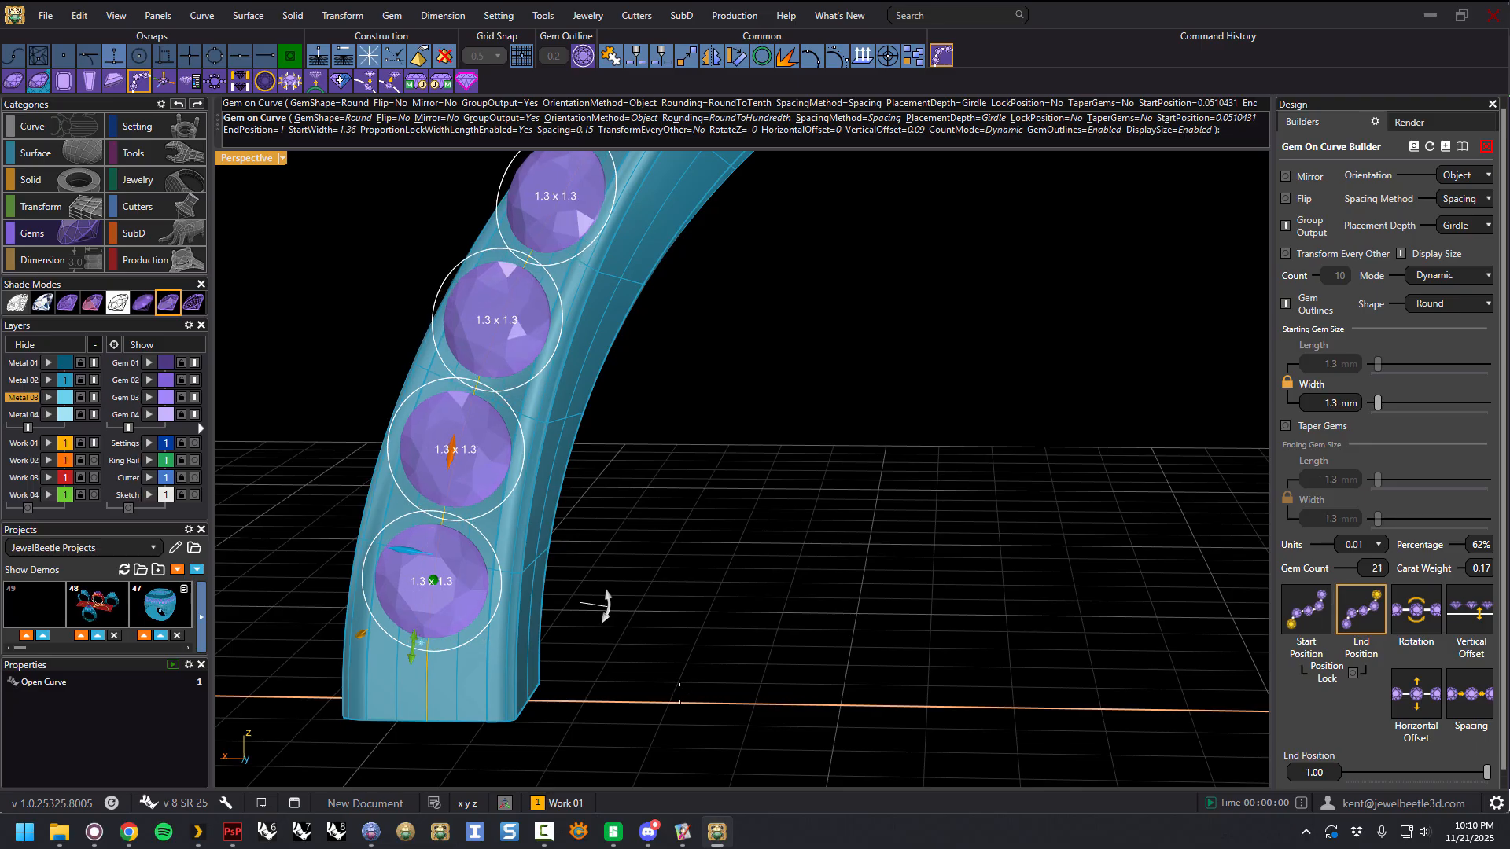
Step: Set the gem size rounding units to 0.05 and resize the gems to 1.25 mm wide
{"action": "left_click", "coordinate": [1380, 553]}
{"action": "left_click", "coordinate": [1359, 571]}
{"action": "mouse_move", "coordinate": [417, 641]}
{"action": "left_mouse_down"}
{"action": "mouse_move", "coordinate": [412, 603]}
{"action": "mouse_move", "coordinate": [415, 630]}
{"action": "left_mouse_up"}
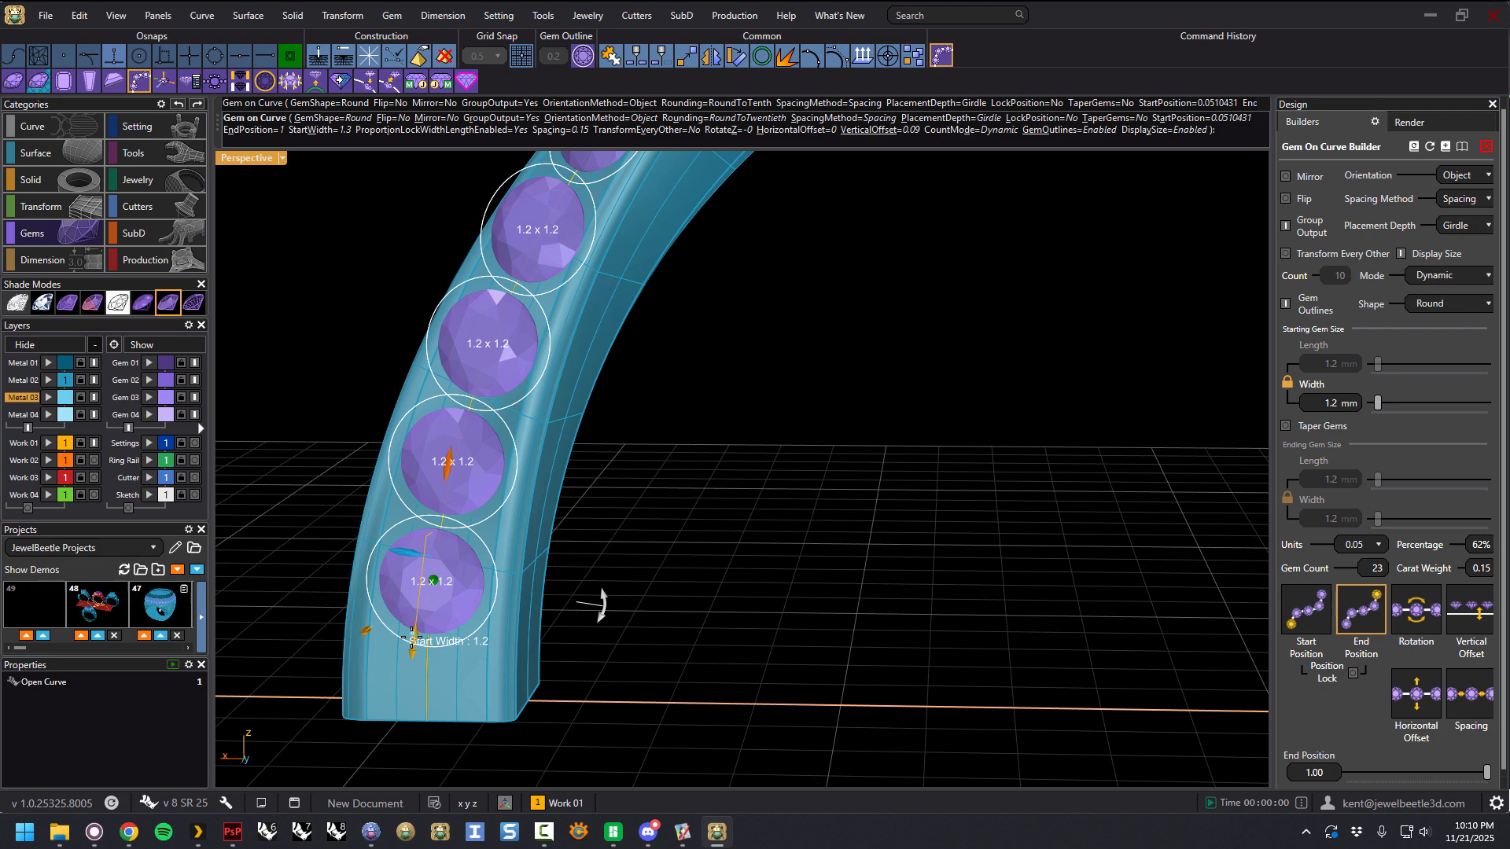
{"action": "left_click_drag", "start_coordinate": [410, 640], "coordinate": [410, 642]}
Step: Move the end position of the gem row in from the end of the curve to about 0.97
{"action": "scroll", "coordinate": [594, 579], "scroll_direction": "down", "scroll_amount": 2}
{"action": "right_click_drag", "start_coordinate": [750, 549], "coordinate": [378, 553]}
{"action": "scroll", "coordinate": [600, 479], "scroll_direction": "down", "scroll_amount": 6}
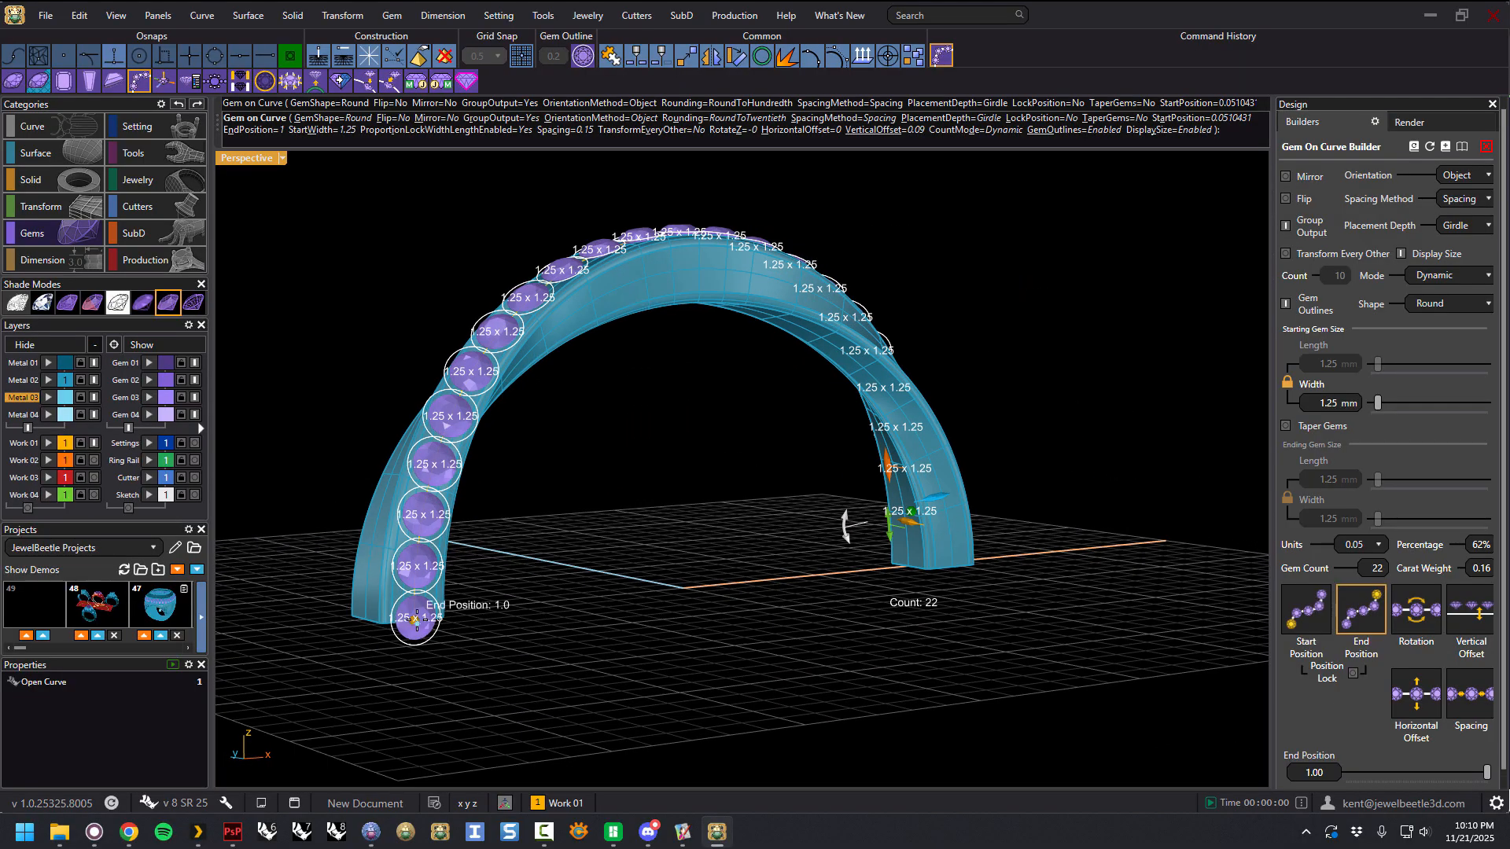
{"action": "left_click_drag", "start_coordinate": [417, 607], "coordinate": [416, 590]}
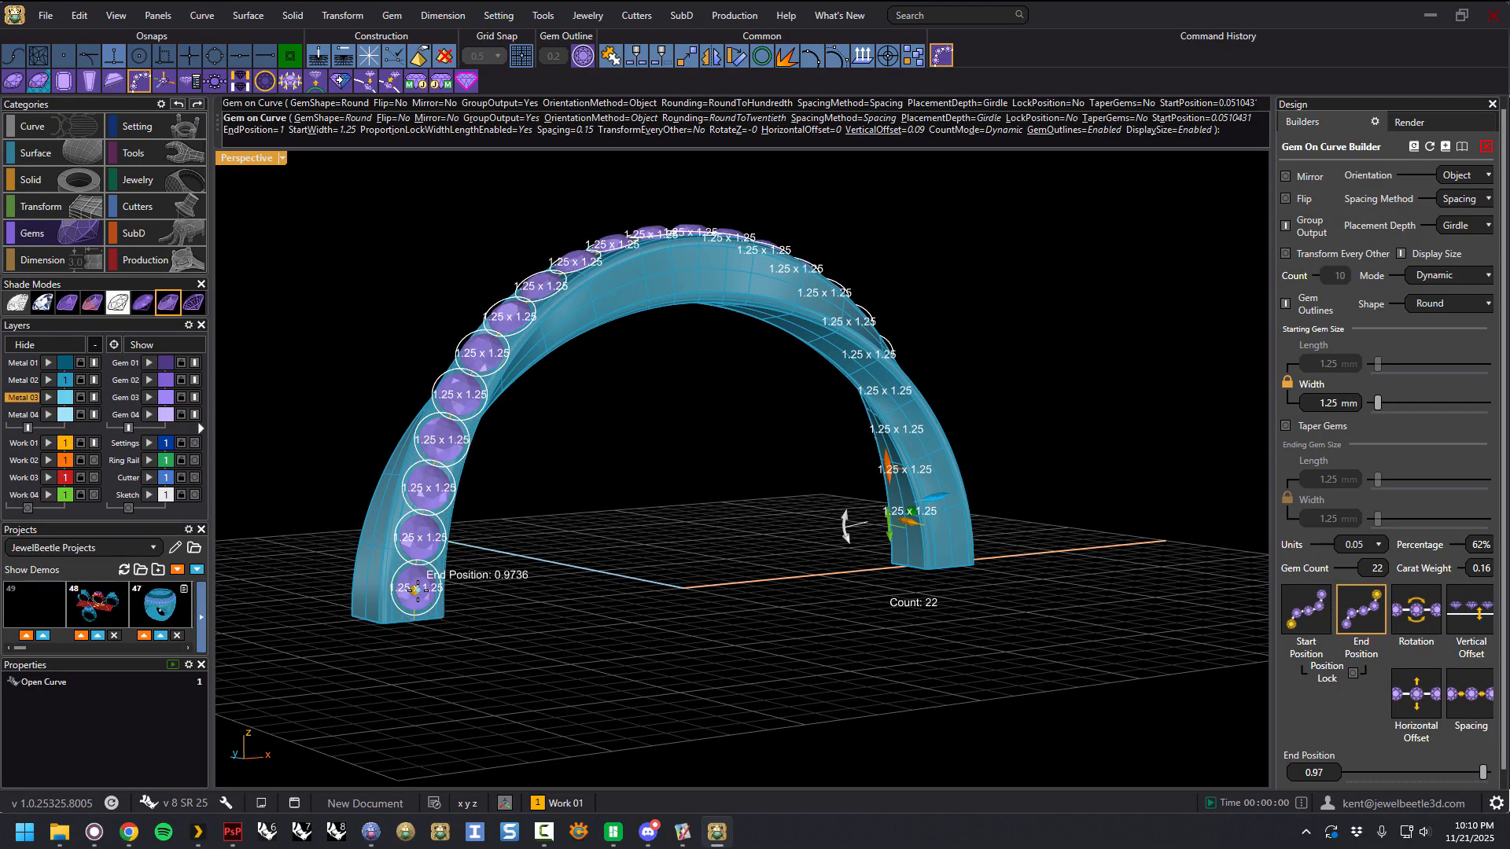
{"action": "right_click_drag", "start_coordinate": [718, 526], "coordinate": [988, 539]}
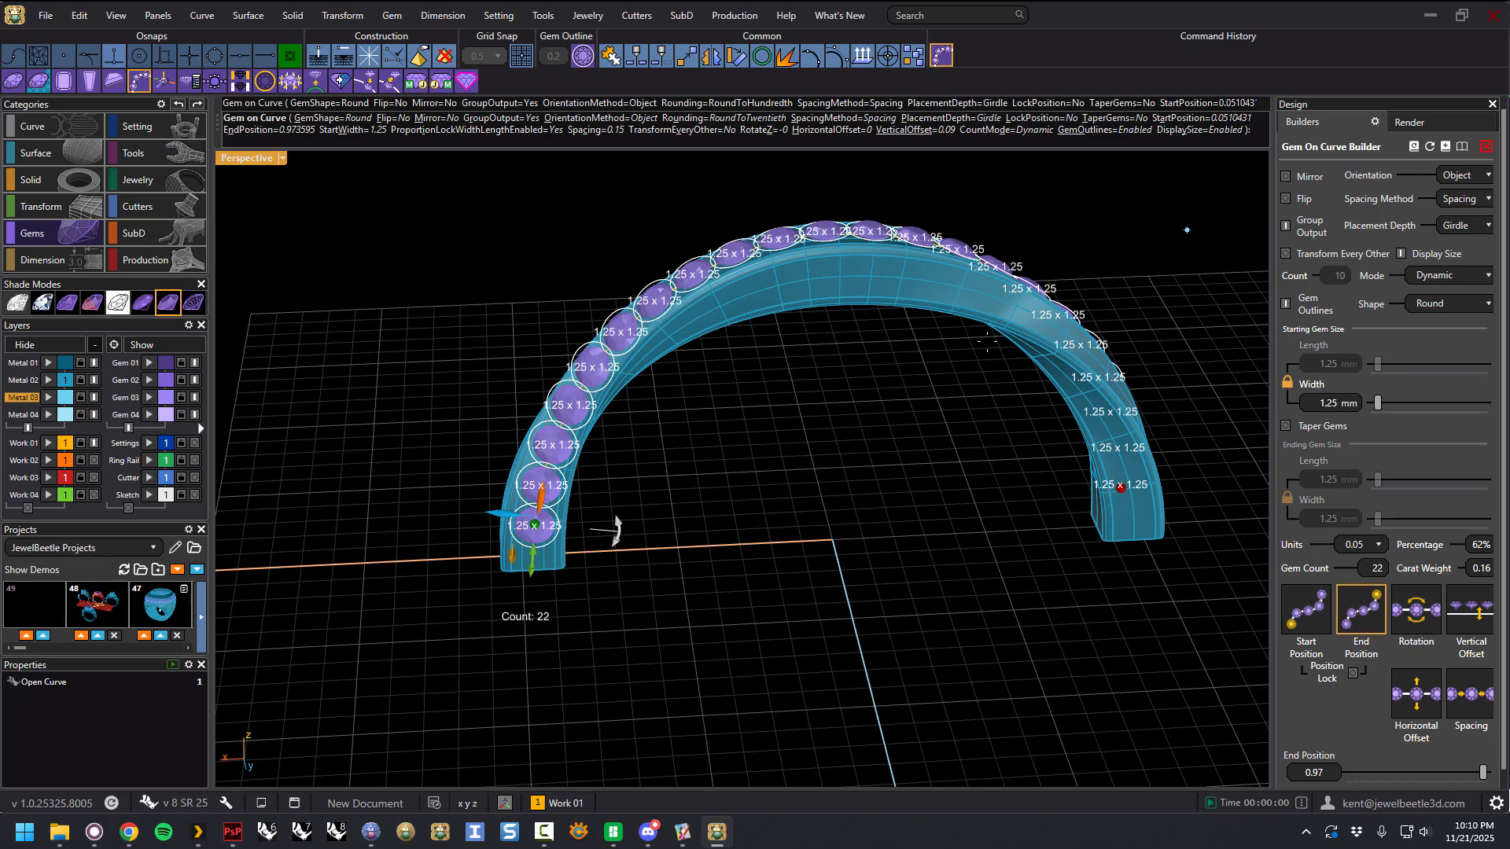
{"action": "right_click_drag", "start_coordinate": [807, 509], "coordinate": [708, 531]}
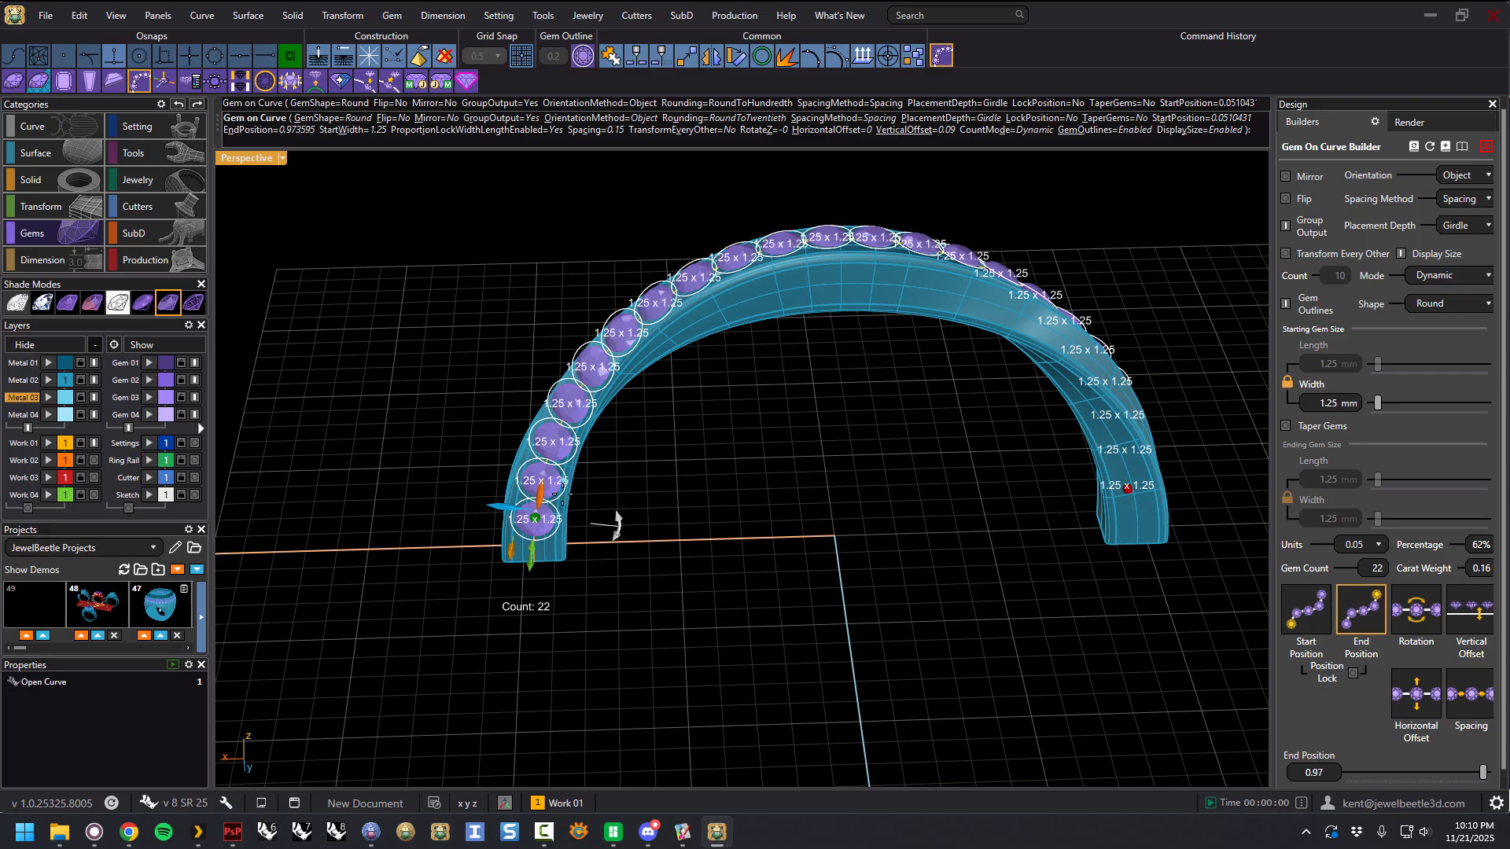
Step: Enable Mirror for the gem row and slide its start position up along the curve to about 0.46
{"action": "right_click_drag", "start_coordinate": [644, 440], "coordinate": [881, 566]}
{"action": "scroll", "coordinate": [459, 585], "scroll_direction": "up", "scroll_amount": 4}
{"action": "scroll", "coordinate": [476, 591], "scroll_direction": "down", "scroll_amount": 4}
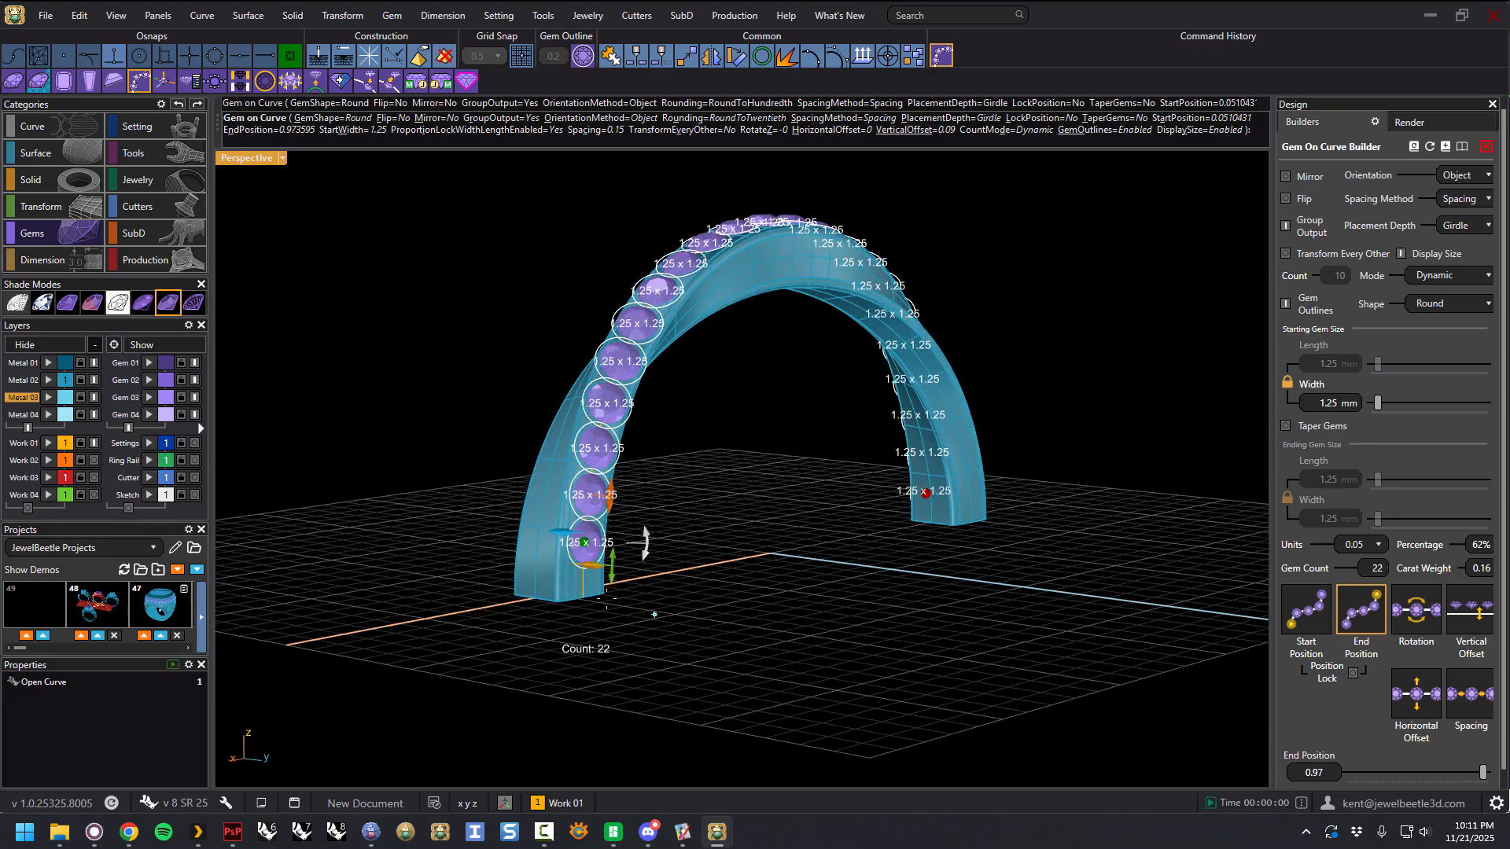
{"action": "right_click_drag", "start_coordinate": [746, 500], "coordinate": [865, 441]}
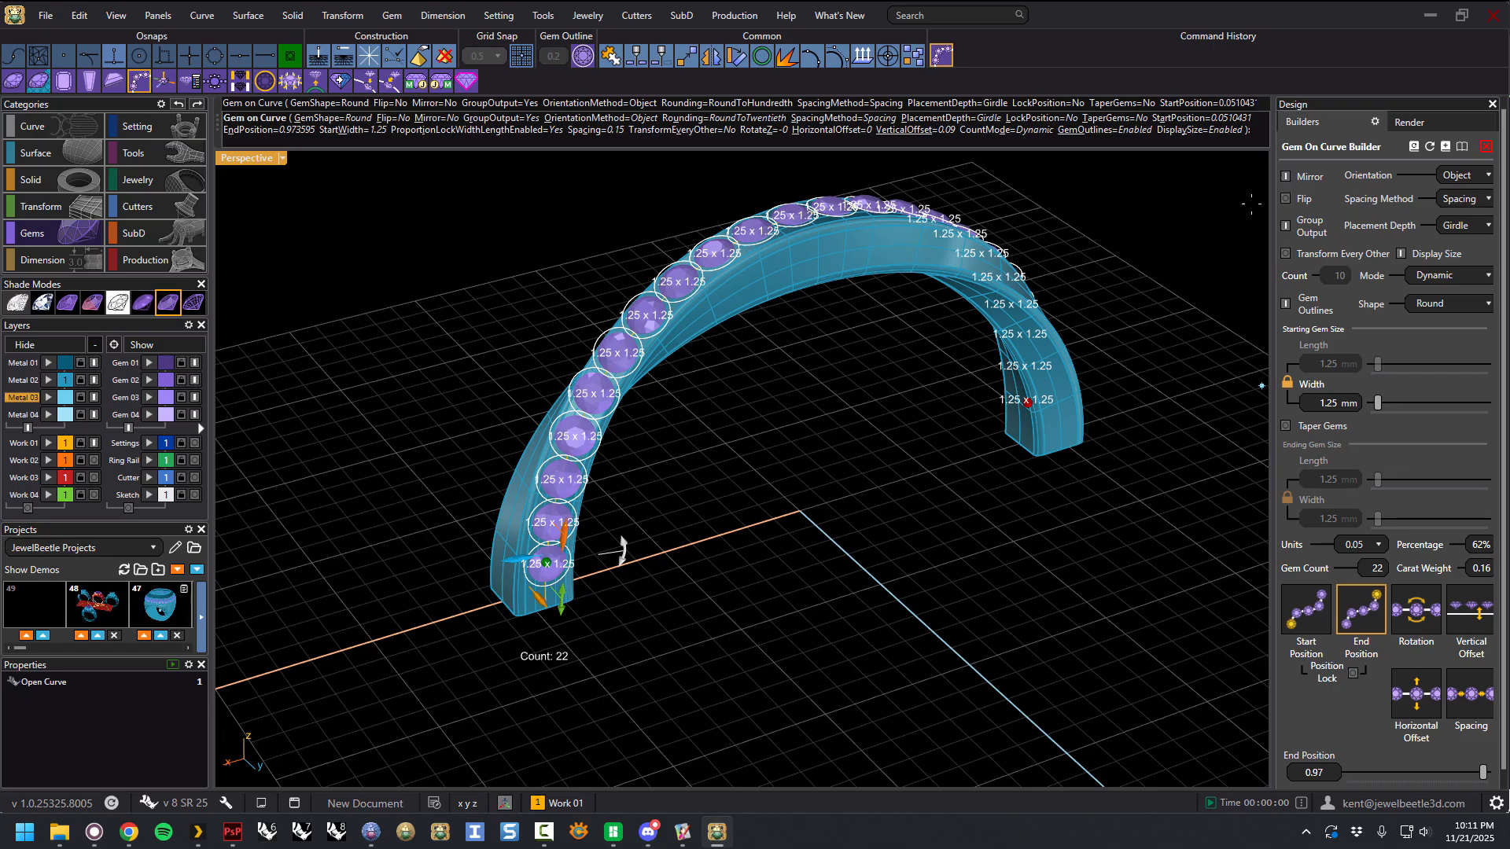
{"action": "mouse_move", "coordinate": [549, 565]}
{"action": "right_click_drag", "start_coordinate": [690, 530], "coordinate": [679, 529]}
{"action": "mouse_move", "coordinate": [542, 553]}
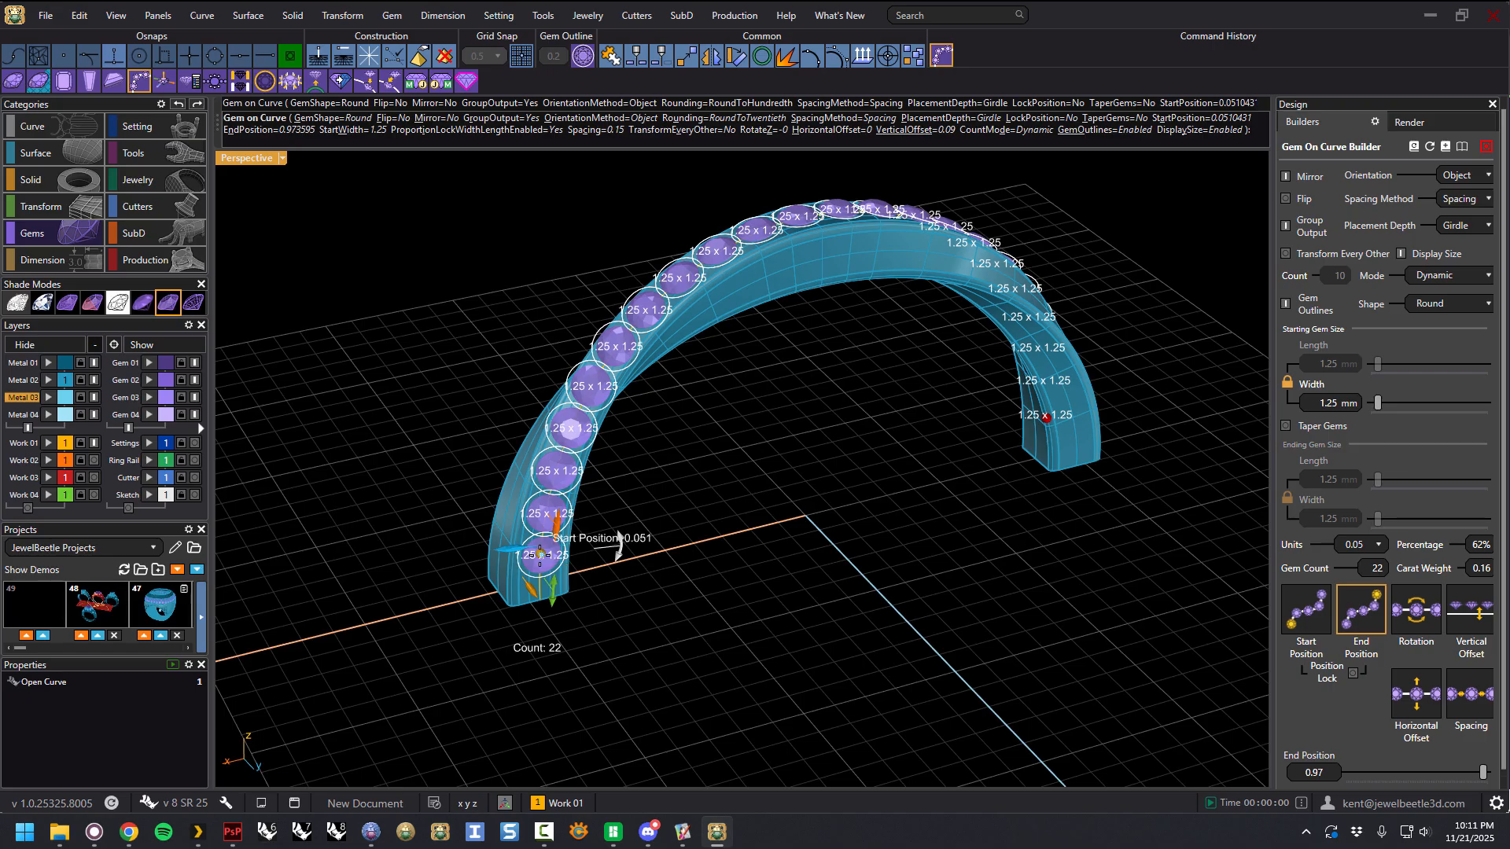
{"action": "left_click_drag", "start_coordinate": [540, 554], "coordinate": [768, 230]}
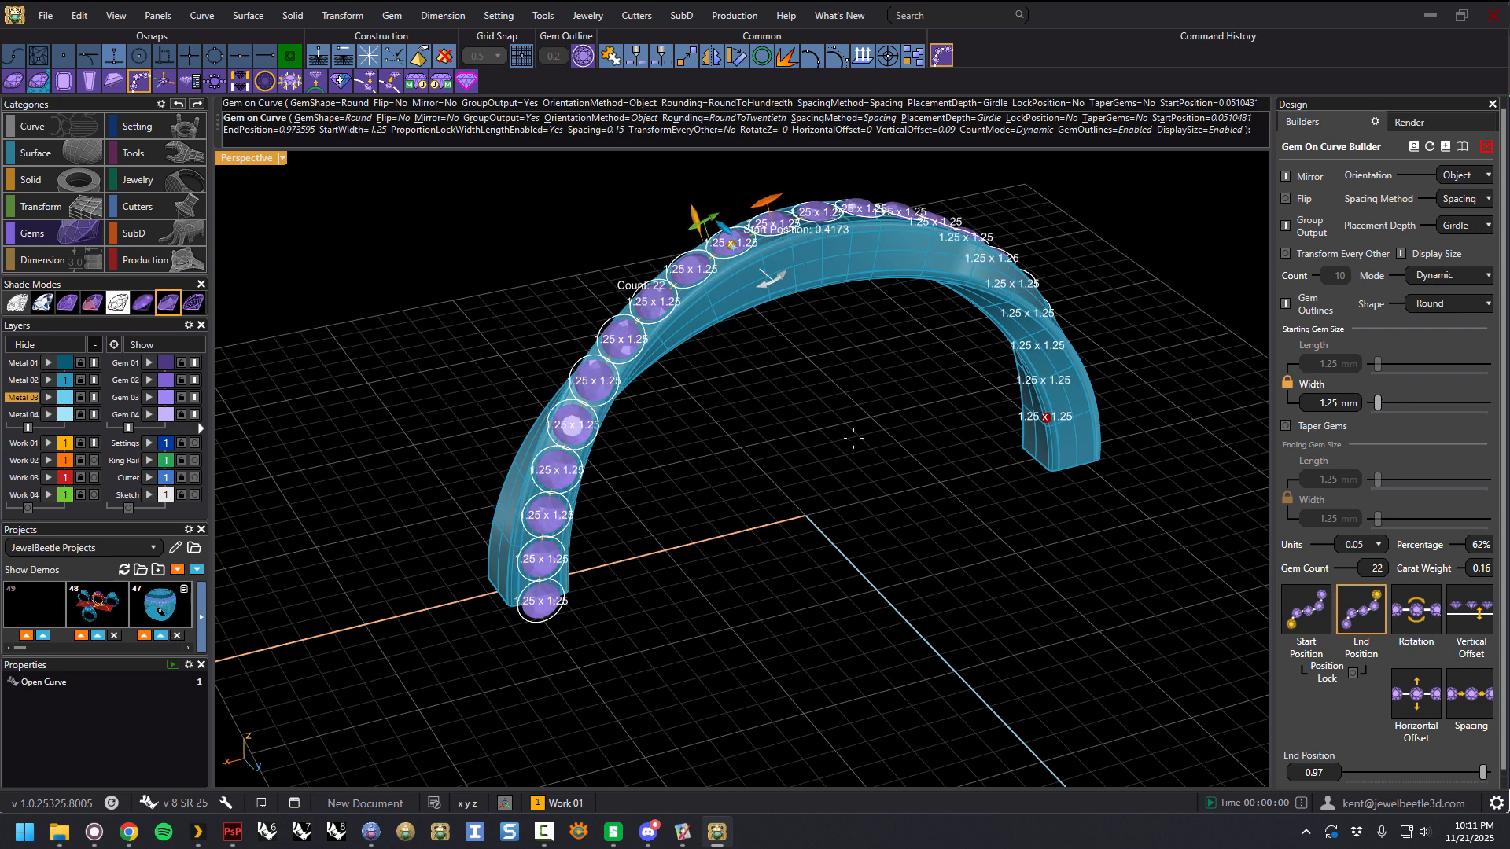
Step: Snap the start position of the mirrored gems to the top centre of the curve at about 0.495
{"action": "right_click_drag", "start_coordinate": [833, 469], "coordinate": [767, 510]}
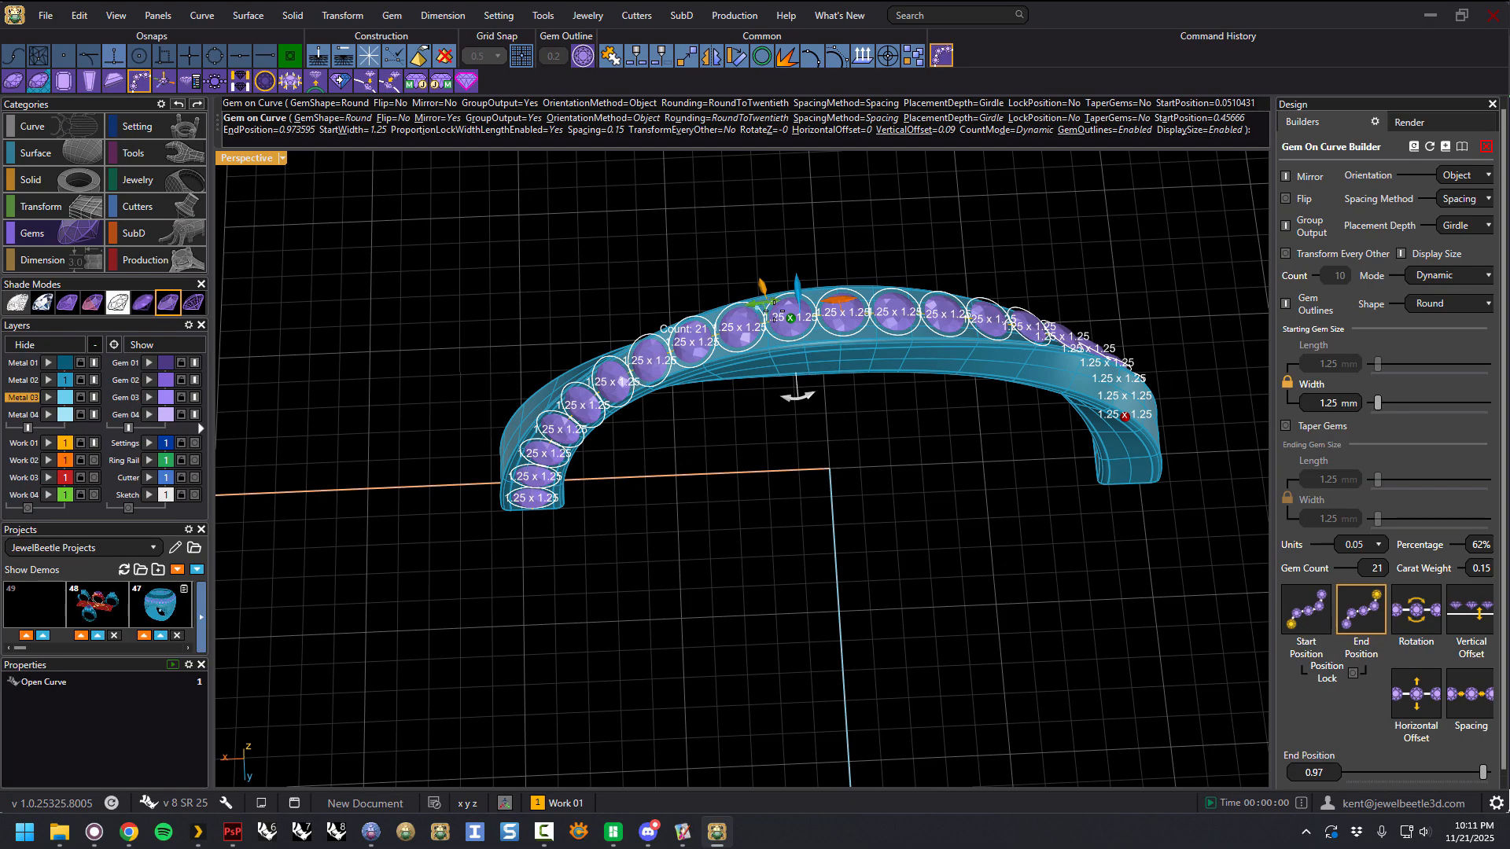
{"action": "left_click_drag", "start_coordinate": [790, 318], "coordinate": [833, 313]}
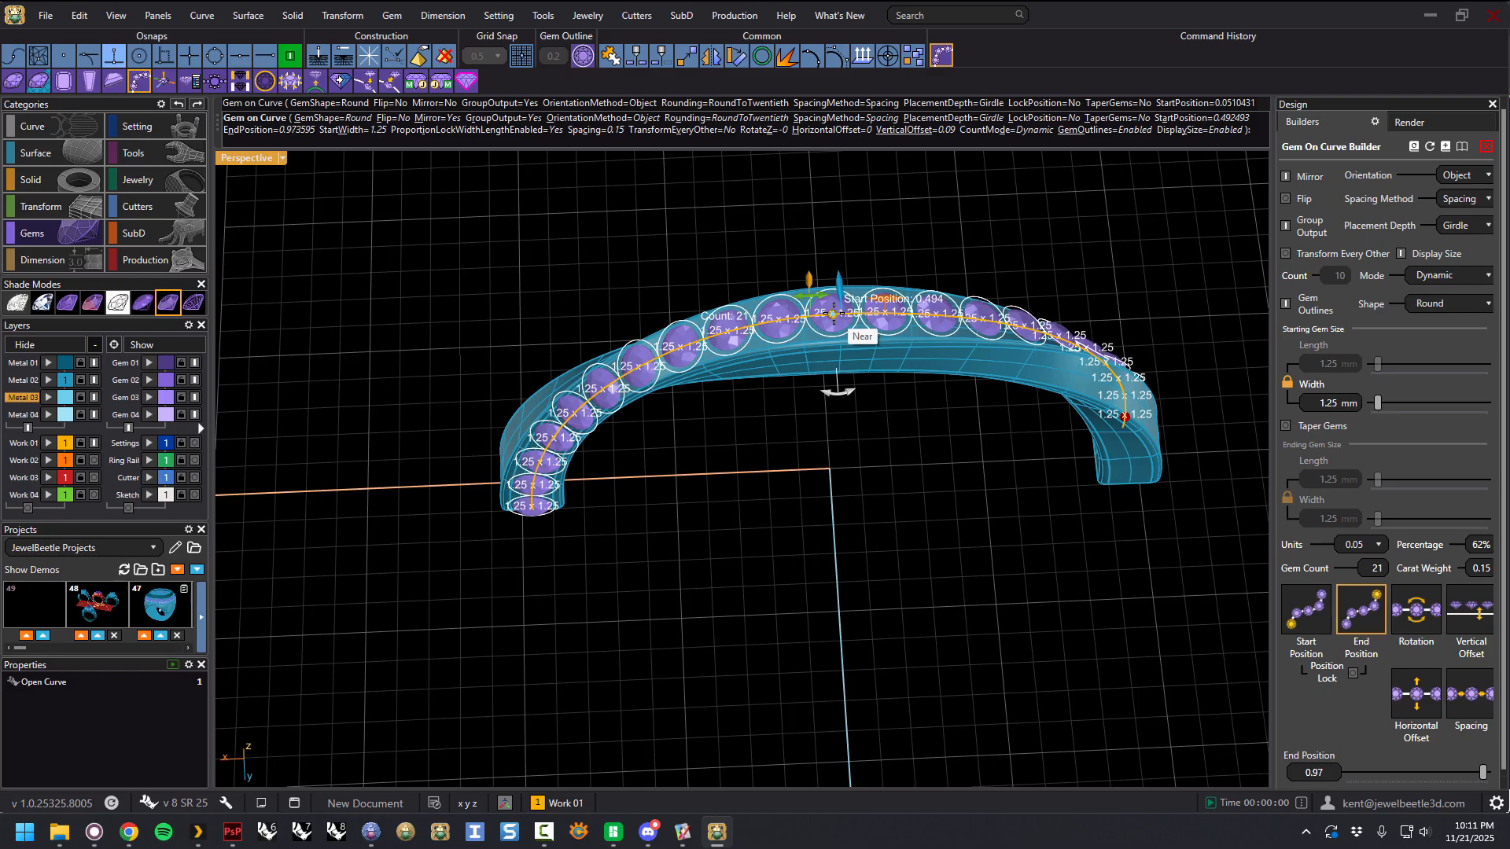
{"action": "left_click", "coordinate": [238, 62]}
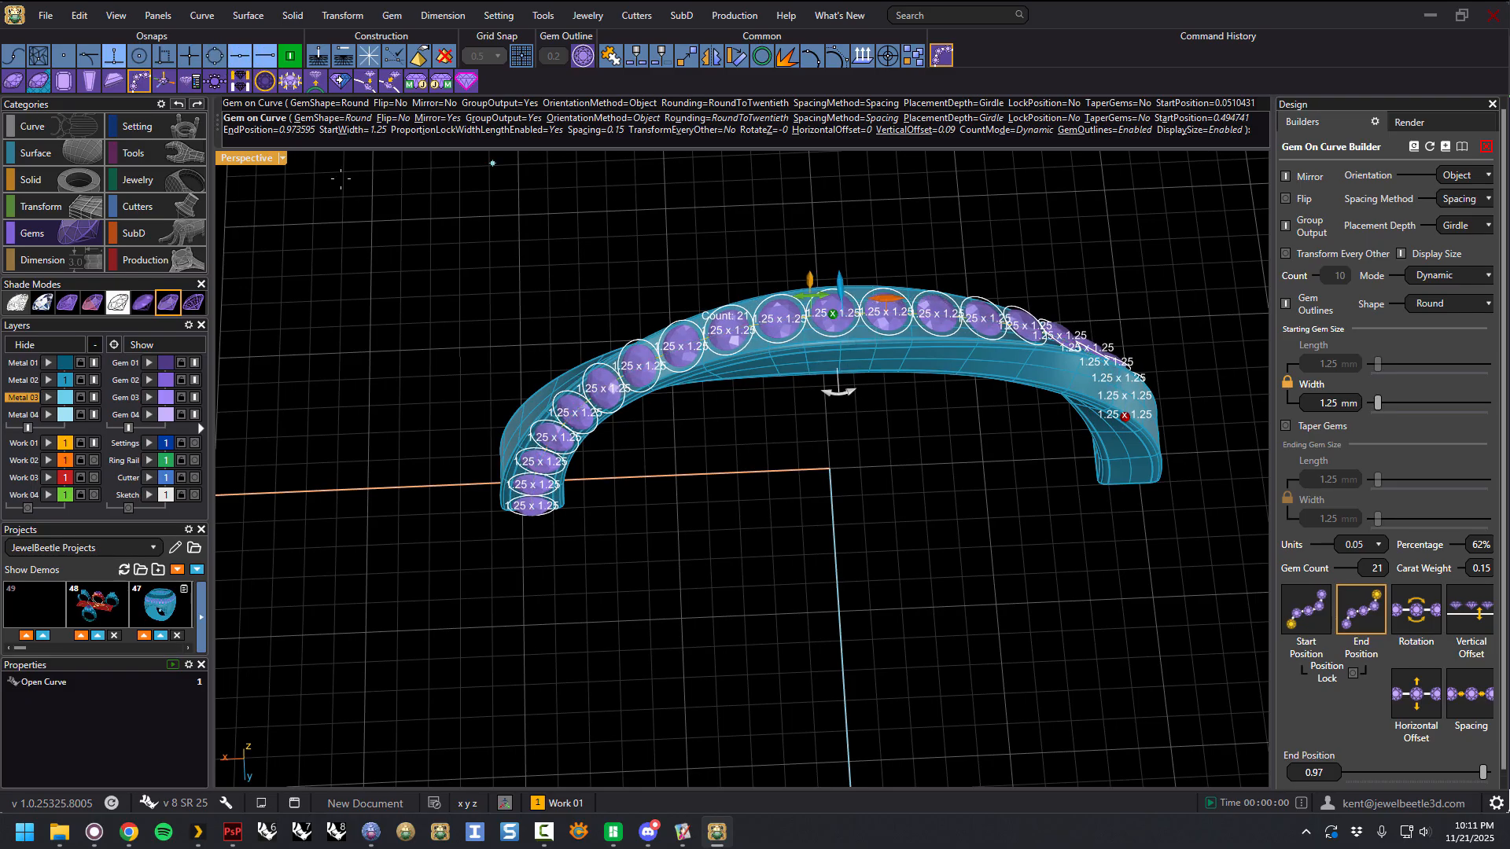
{"action": "left_click", "coordinate": [832, 312]}
Step: Turn off object snaps and move the end position of the mirrored gem row to about 0.94
{"action": "right_click_drag", "start_coordinate": [781, 254], "coordinate": [287, 409]}
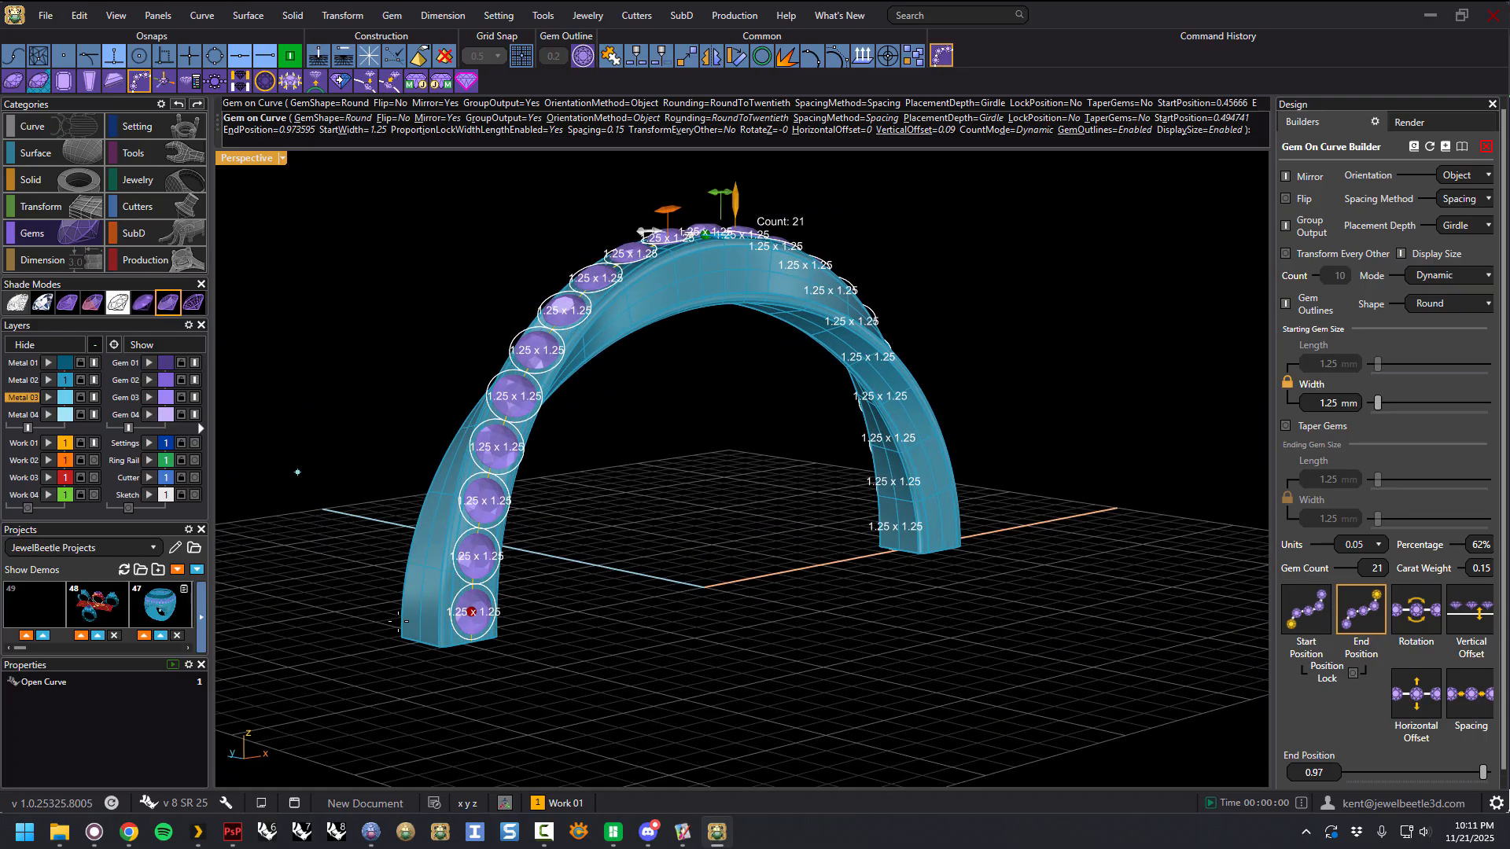
{"action": "right_click_drag", "start_coordinate": [503, 629], "coordinate": [534, 640]}
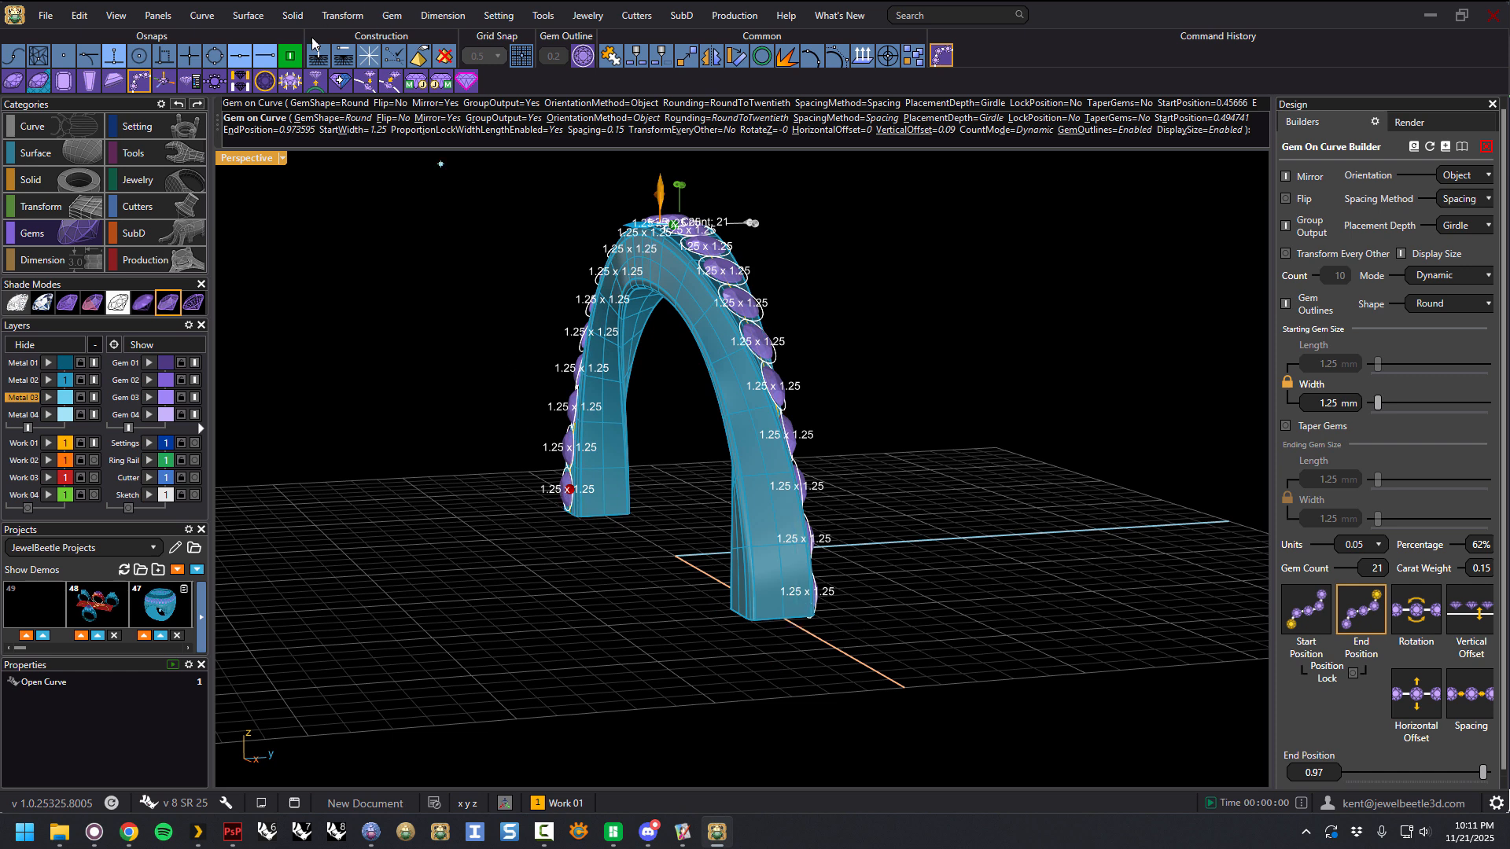
{"action": "left_click", "coordinate": [292, 58]}
{"action": "left_click_drag", "start_coordinate": [570, 489], "coordinate": [572, 460]}
{"action": "right_click_drag", "start_coordinate": [578, 466], "coordinate": [785, 471]}
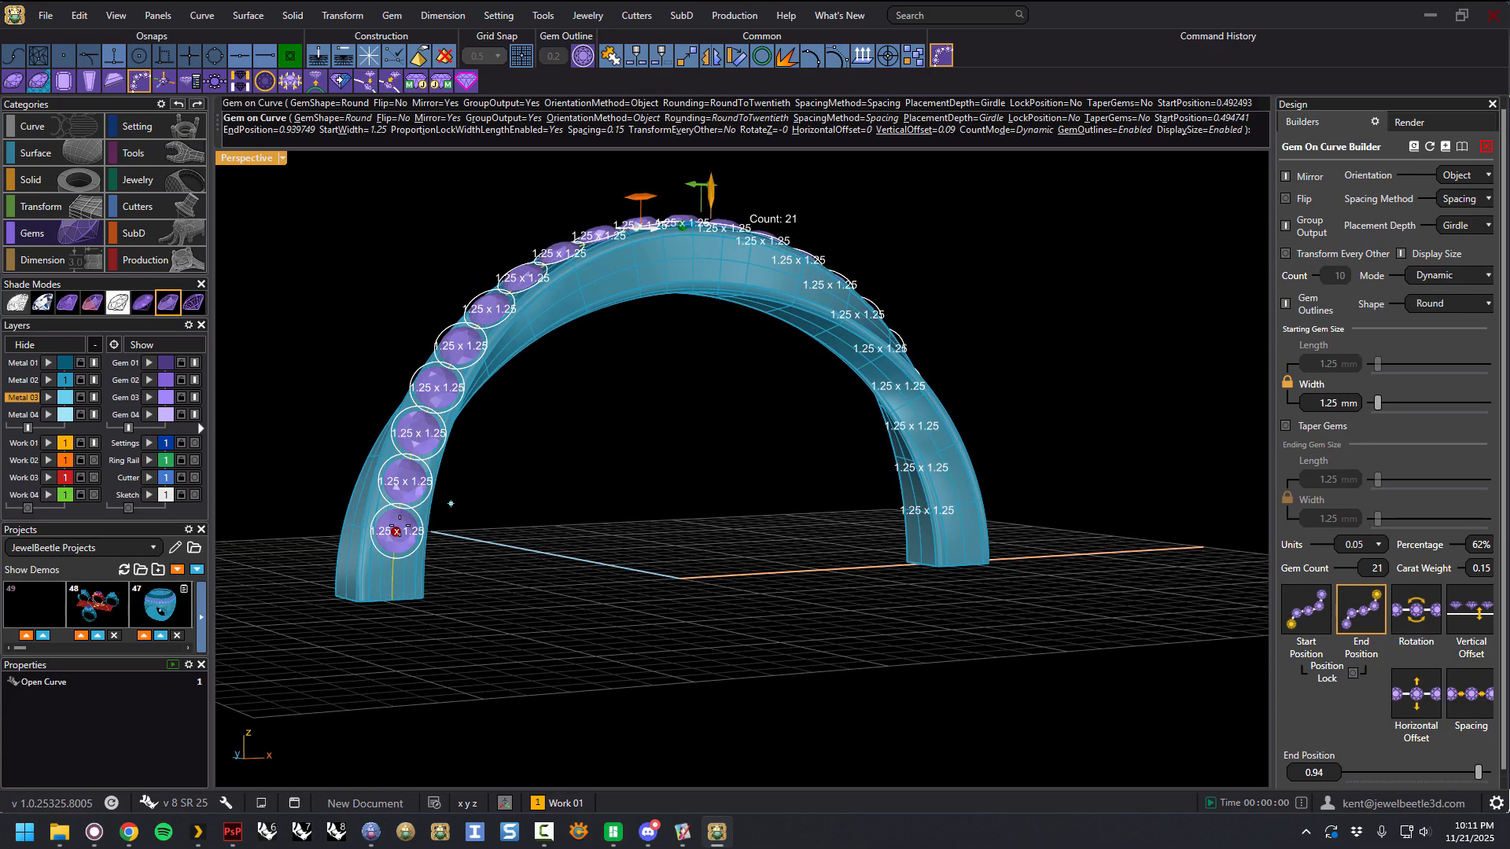
{"action": "scroll", "coordinate": [399, 527], "scroll_direction": "up", "scroll_amount": 5}
{"action": "left_click_drag", "start_coordinate": [388, 547], "coordinate": [393, 543]}
{"action": "scroll", "coordinate": [586, 410], "scroll_direction": "down", "scroll_amount": 6}
{"action": "right_click_drag", "start_coordinate": [590, 408], "coordinate": [665, 486]}
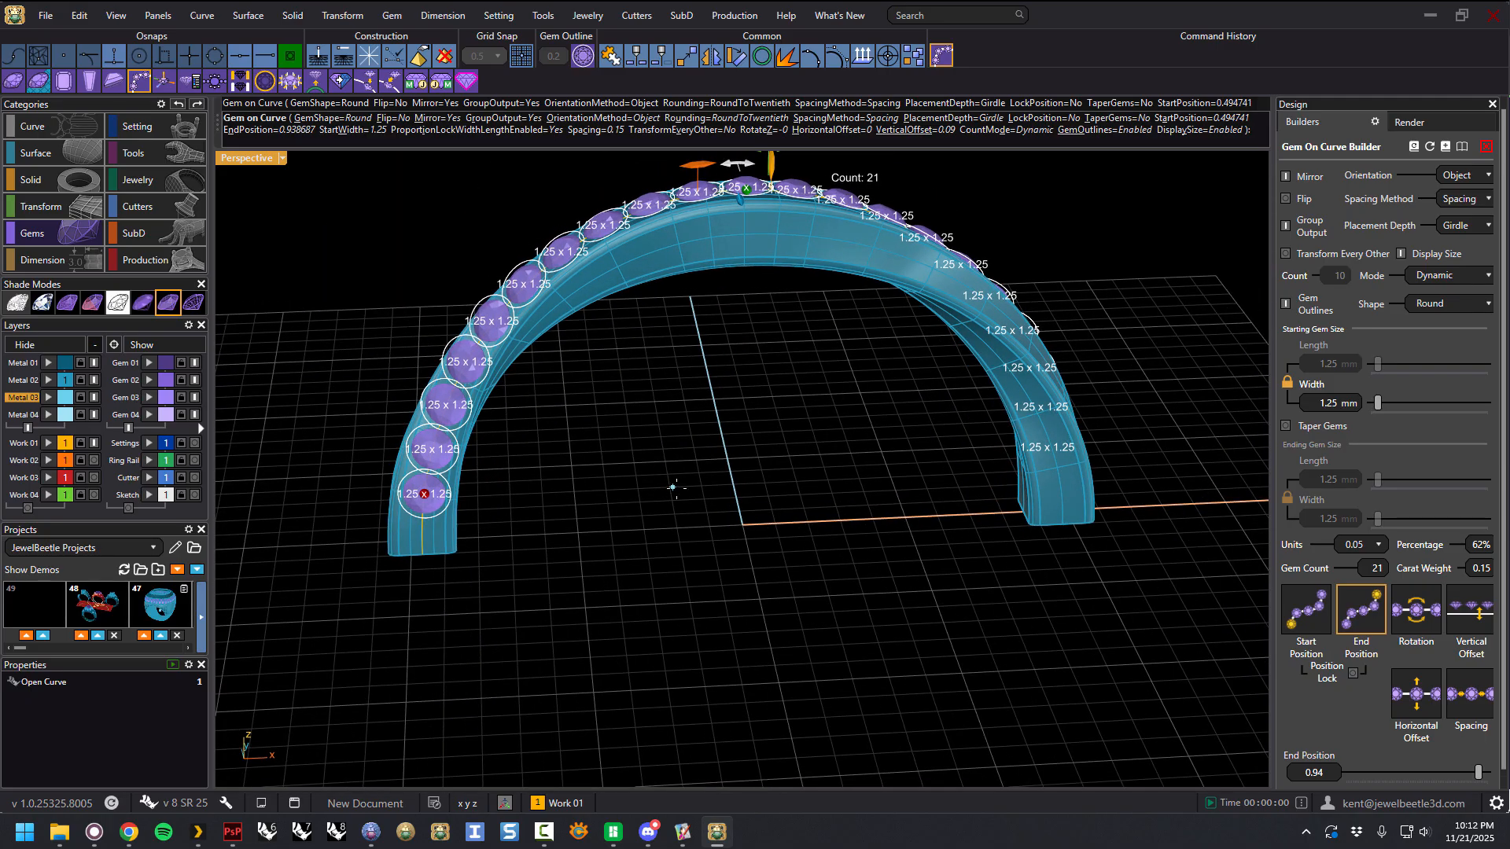
Step: Check the mirrored gem row on both sides of the ring body and finish placing the gems
{"action": "scroll", "coordinate": [509, 478], "scroll_direction": "up", "scroll_amount": 5}
{"action": "scroll", "coordinate": [508, 478], "scroll_direction": "down", "scroll_amount": 6}
{"action": "right_click_drag", "start_coordinate": [508, 478], "coordinate": [589, 441]}
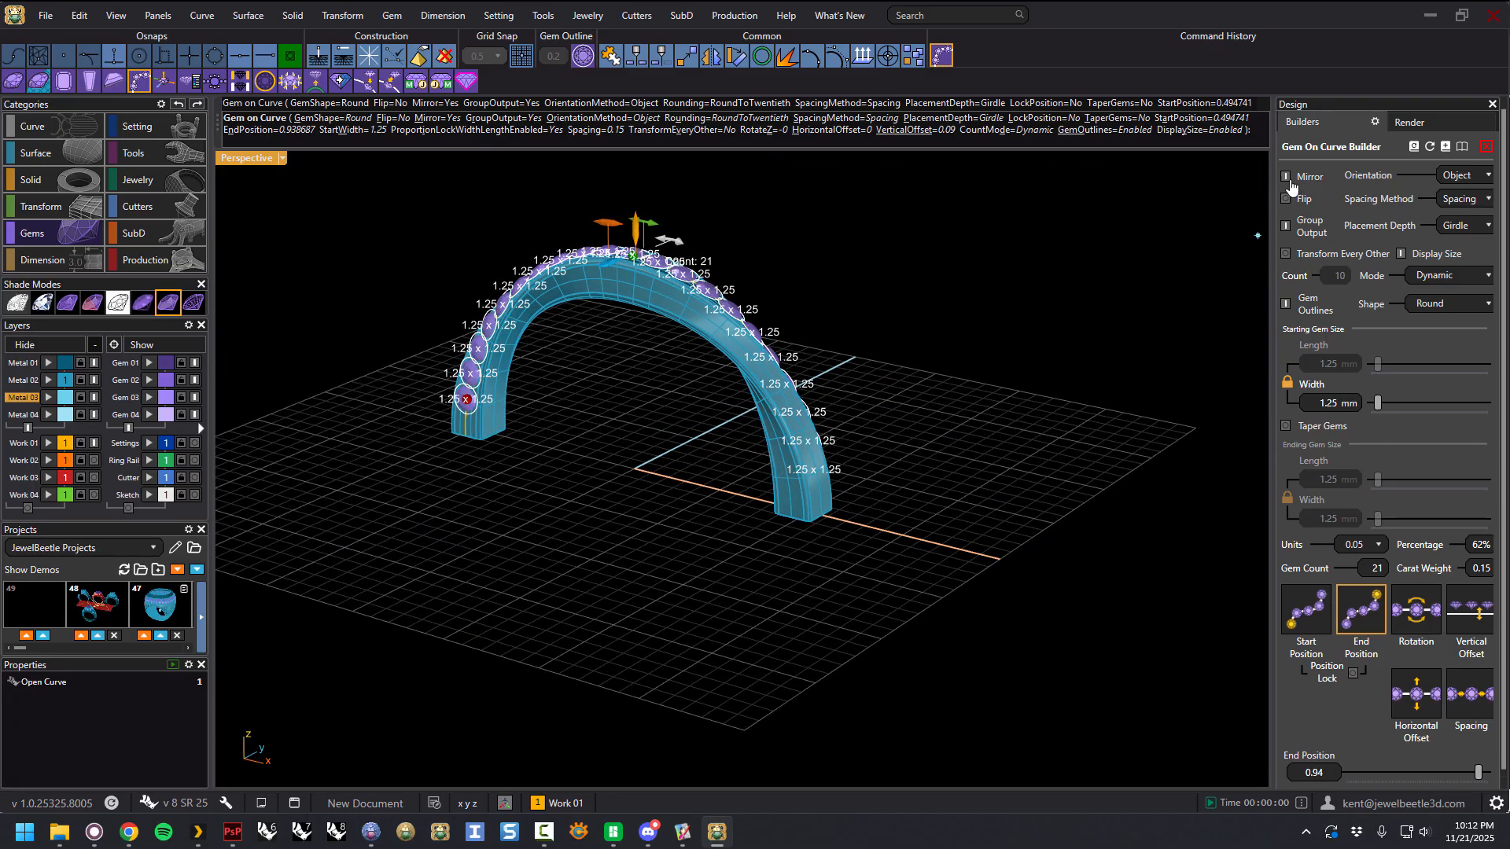
{"action": "mouse_move", "coordinate": [1049, 356]}
{"action": "right_mouse_down"}
{"action": "mouse_move", "coordinate": [1064, 398]}
{"action": "mouse_move", "coordinate": [1177, 334]}
{"action": "mouse_move", "coordinate": [1174, 320]}
{"action": "mouse_move", "coordinate": [1004, 317]}
{"action": "mouse_move", "coordinate": [994, 338]}
{"action": "mouse_move", "coordinate": [1069, 366]}
{"action": "mouse_move", "coordinate": [1065, 387]}
{"action": "mouse_move", "coordinate": [1050, 381]}
{"action": "right_mouse_up"}
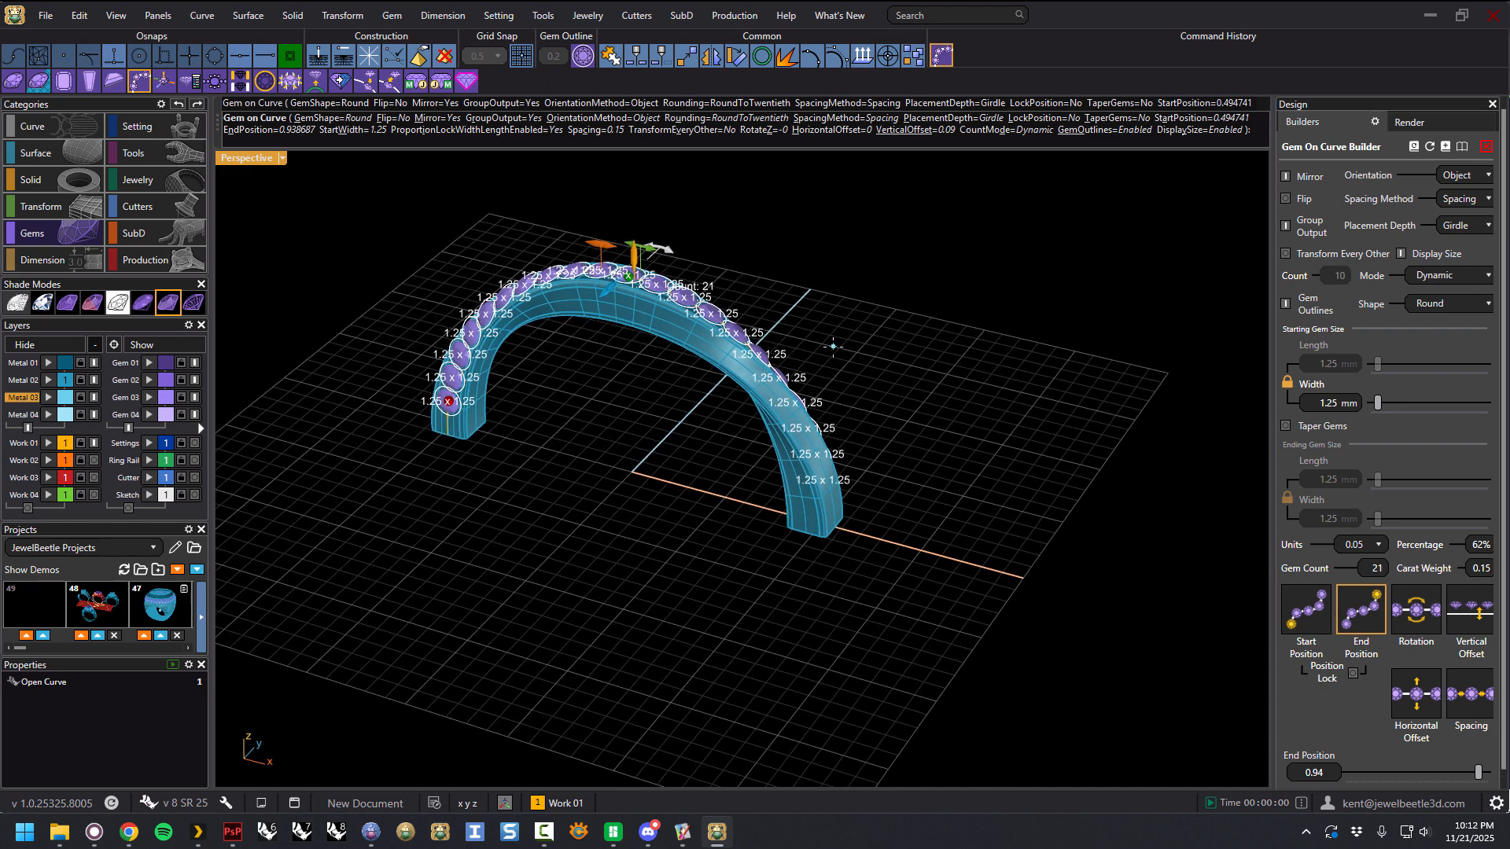
{"action": "right_click", "coordinate": [855, 335]}
{"action": "right_click_drag", "start_coordinate": [857, 341], "coordinate": [668, 346]}
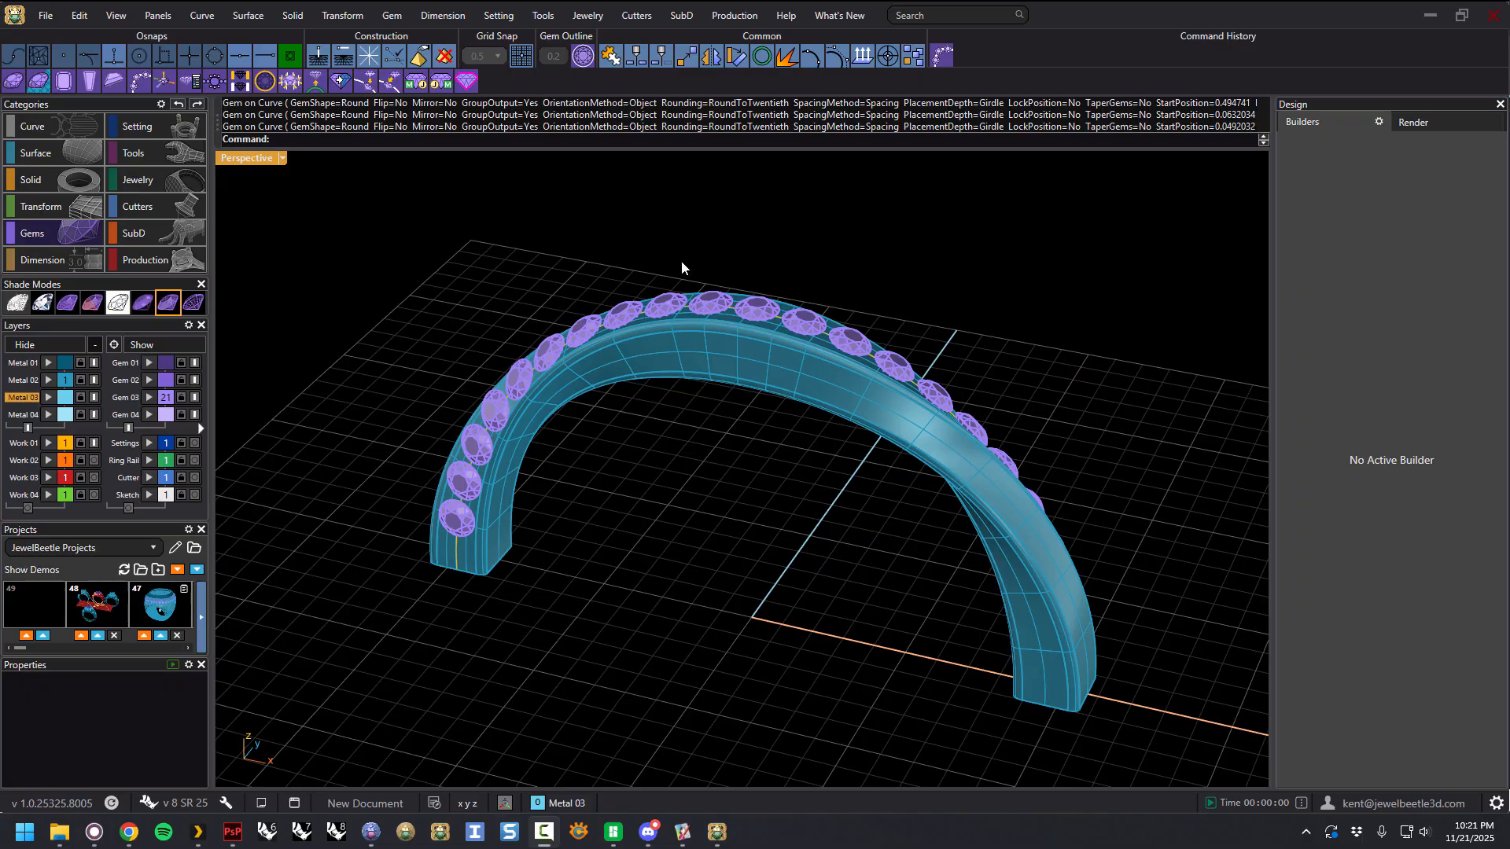
Step: Delete the gems on the ring body and hide the Work 01 and Metal 02 layers
{"action": "left_click", "coordinate": [807, 316]}
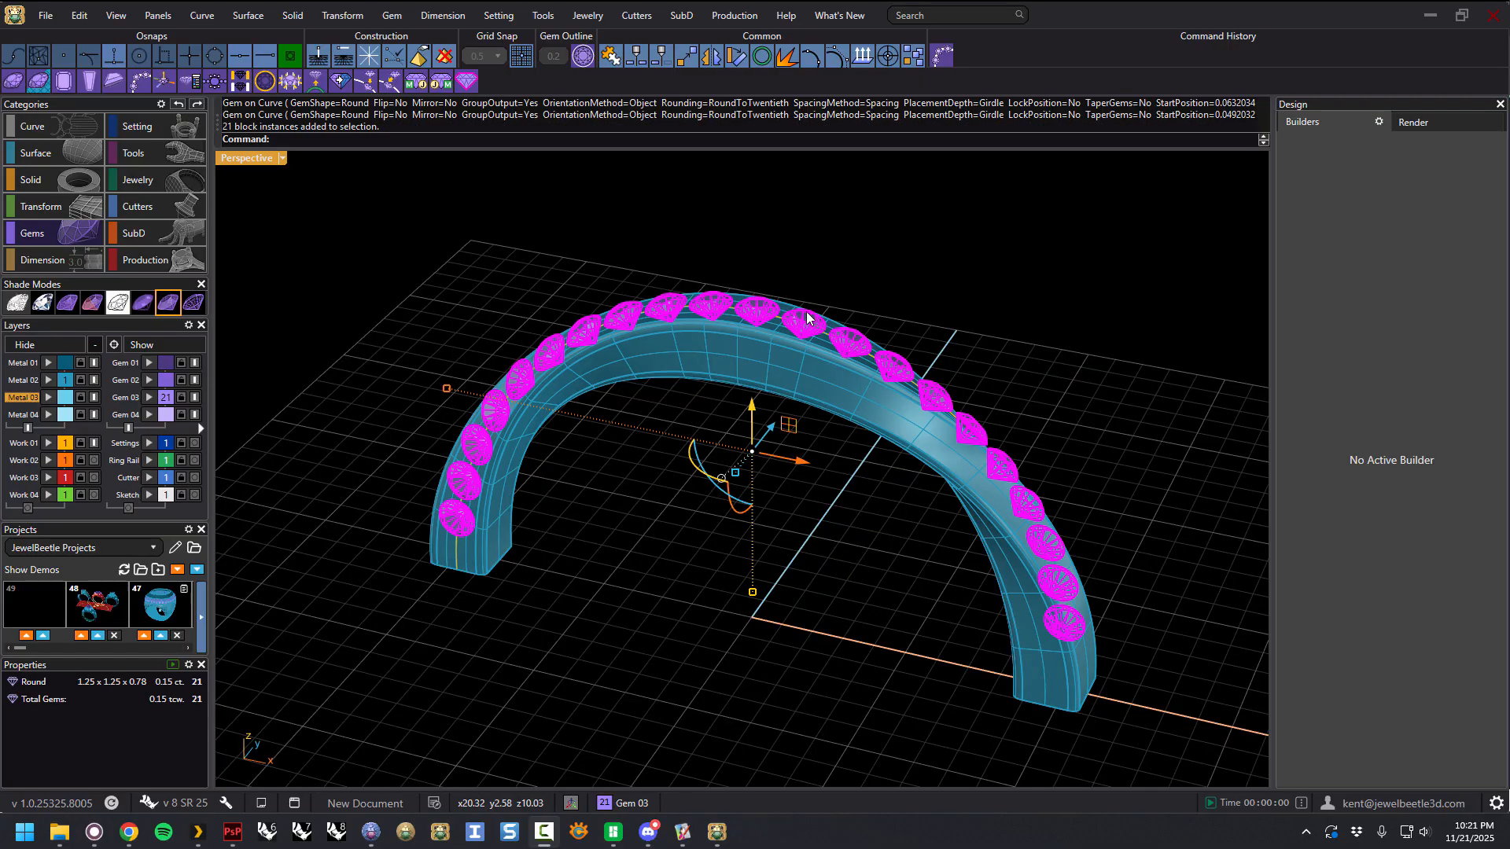
{"action": "key", "text": "Delete"}
{"action": "left_click", "coordinate": [94, 443]}
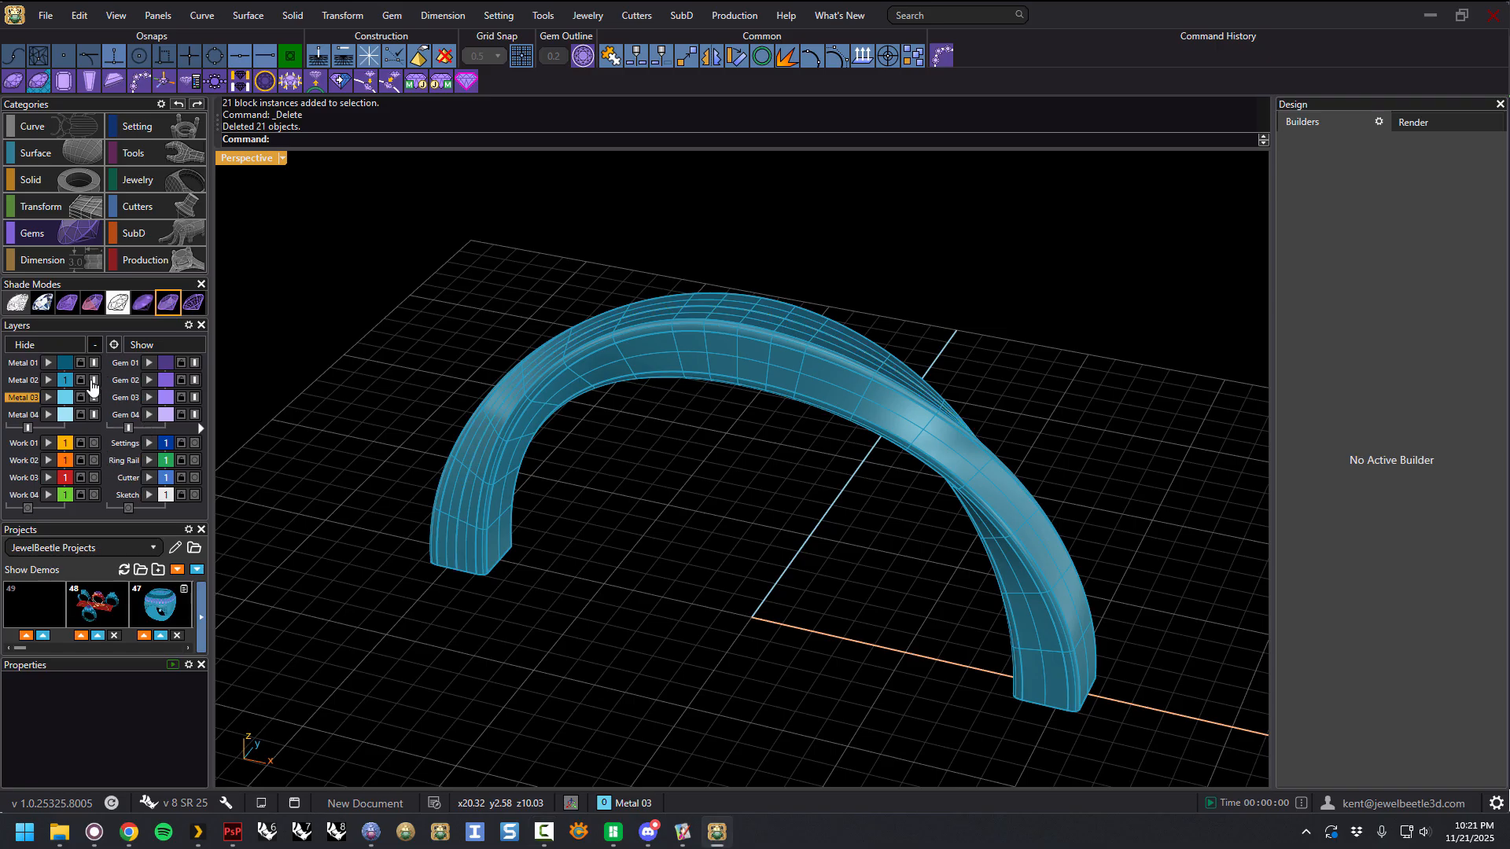
{"action": "left_click", "coordinate": [93, 398]}
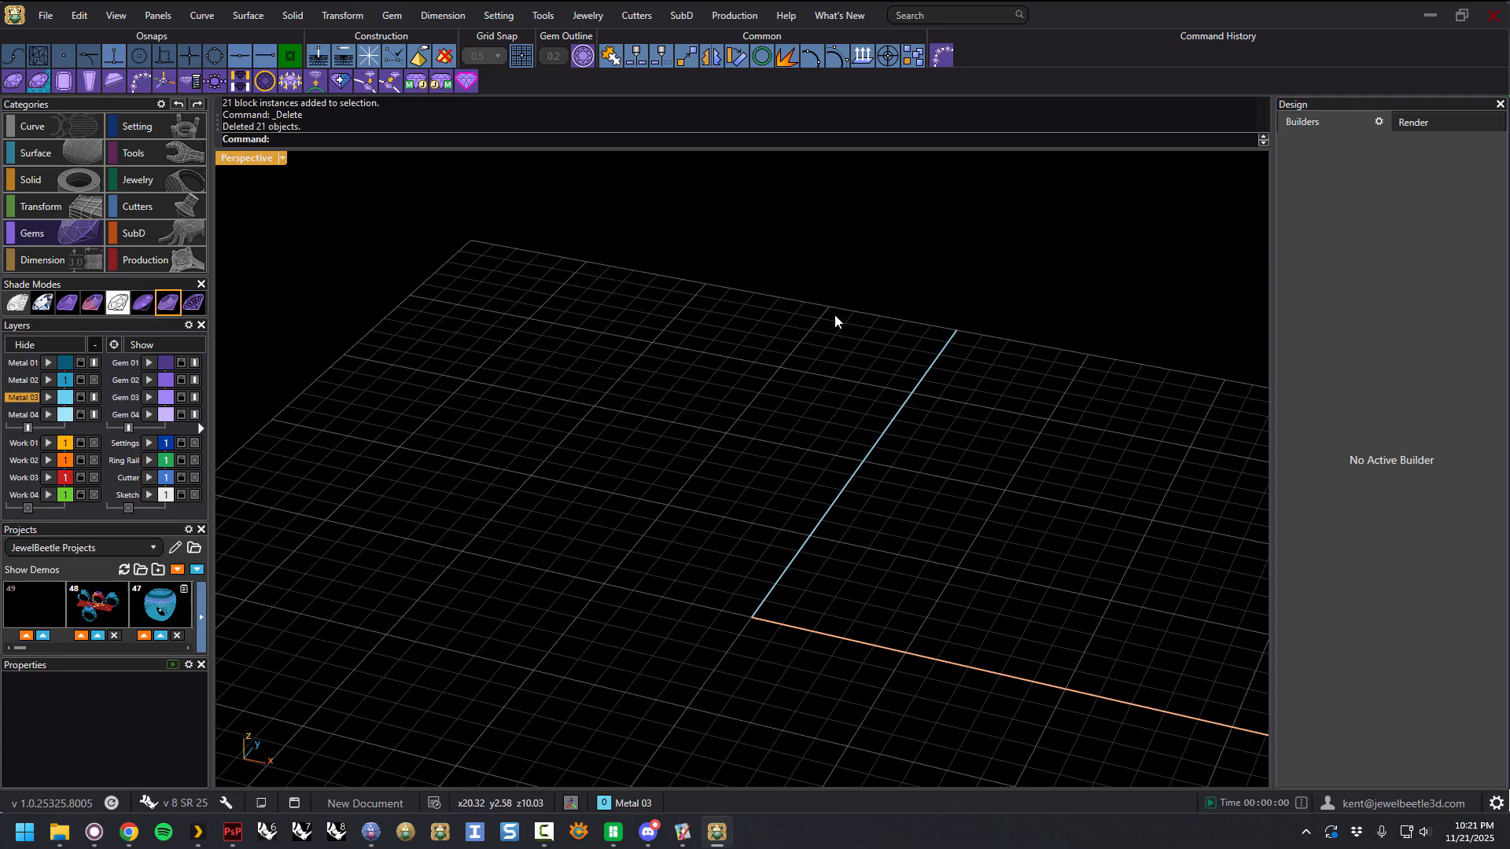
Step: Show the Cutter layer and view its tilted curve from several angles
{"action": "left_click", "coordinate": [195, 477]}
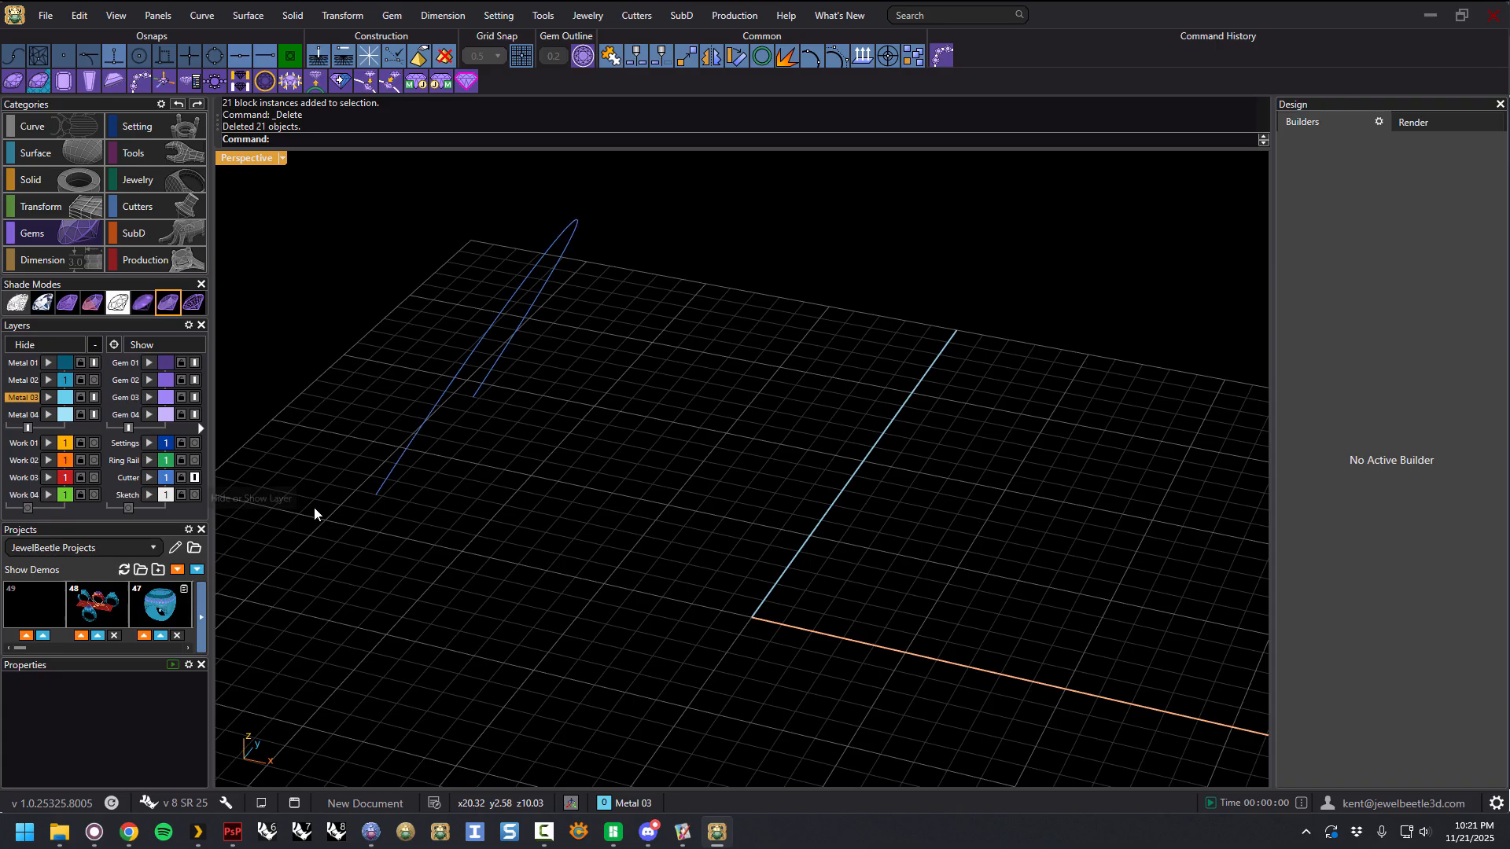
{"action": "right_click_drag", "start_coordinate": [506, 506], "coordinate": [629, 478]}
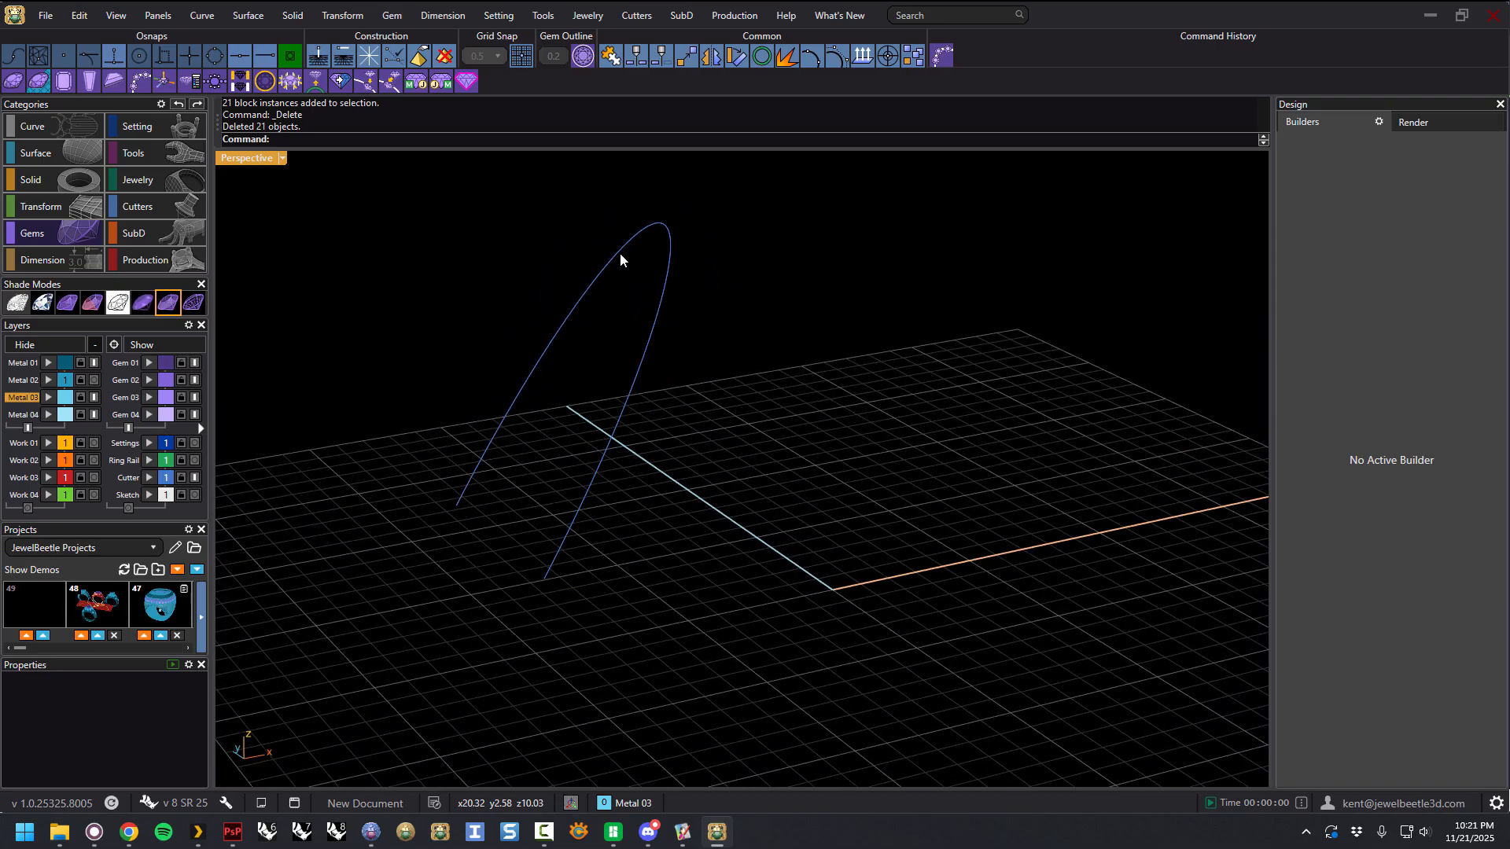
{"action": "right_click_drag", "start_coordinate": [578, 540], "coordinate": [550, 504]}
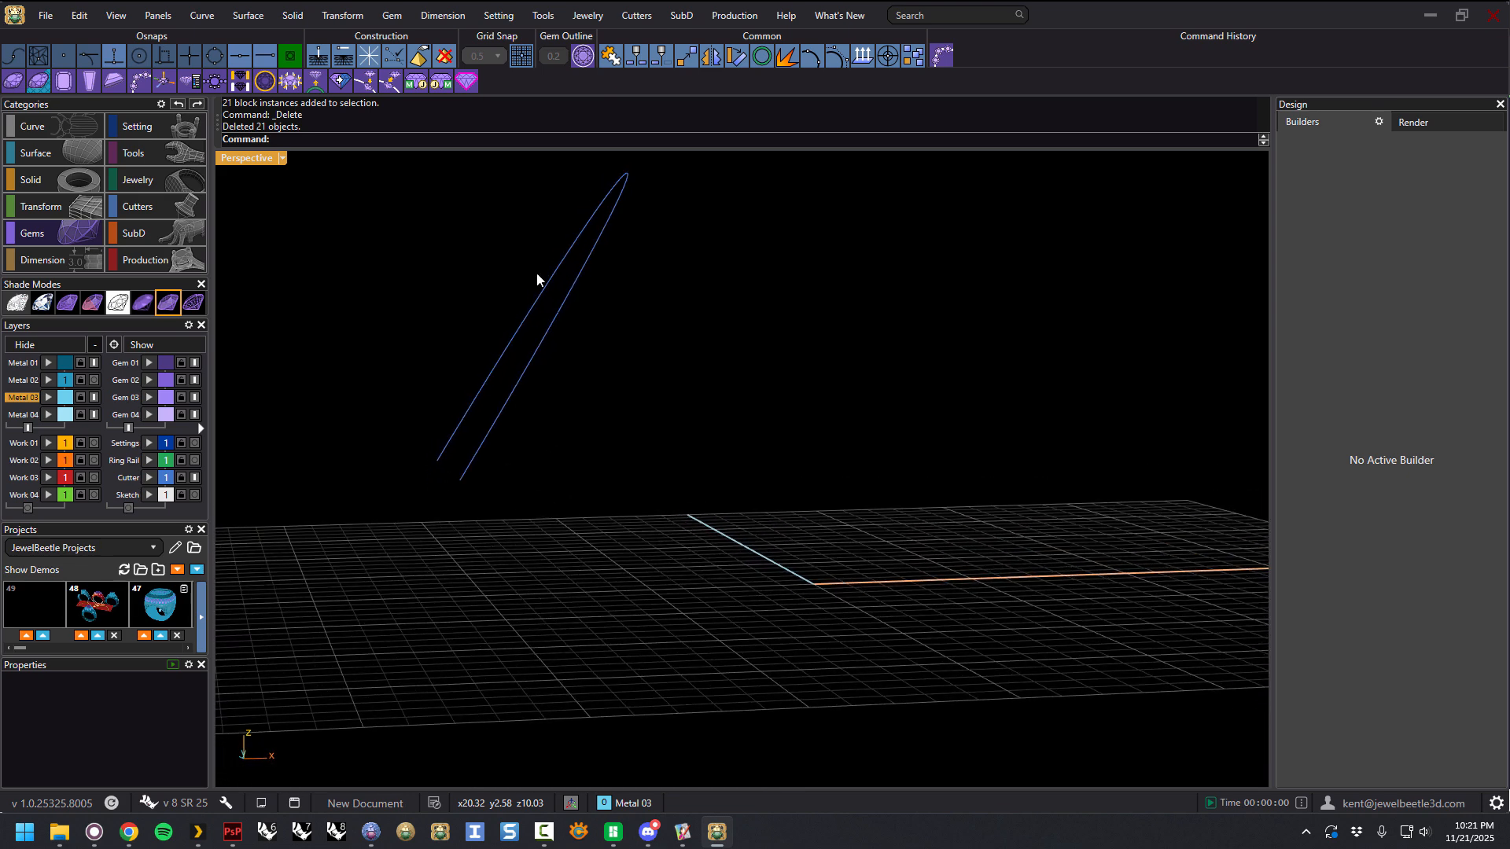
Step: Show the Ring Rail layer and compare the tilted curve with the ring circle from several angles
{"action": "right_click_drag", "start_coordinate": [659, 306], "coordinate": [442, 478]}
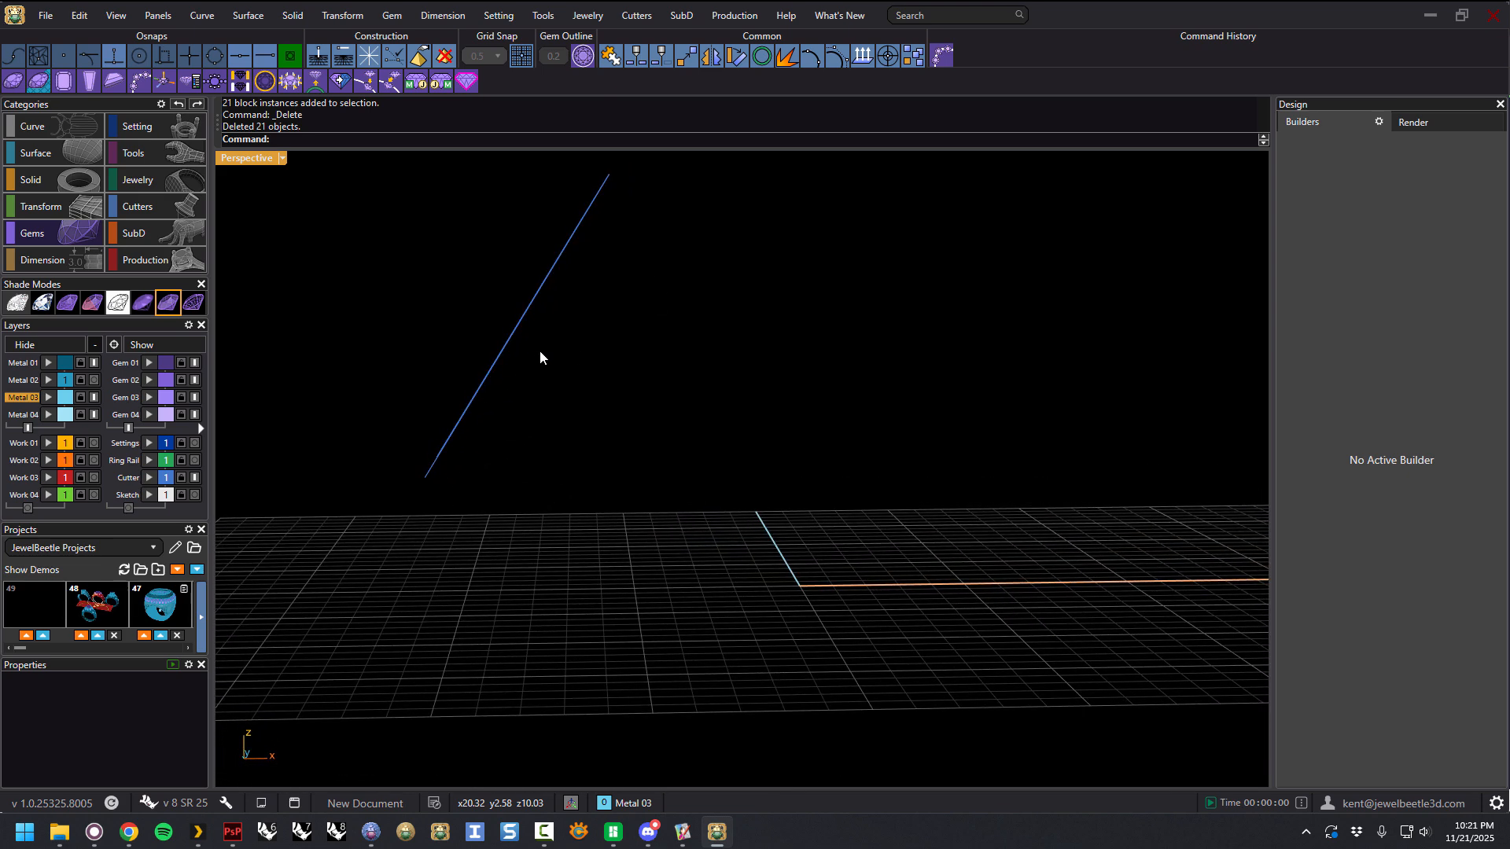
{"action": "right_click_drag", "start_coordinate": [460, 415], "coordinate": [550, 492]}
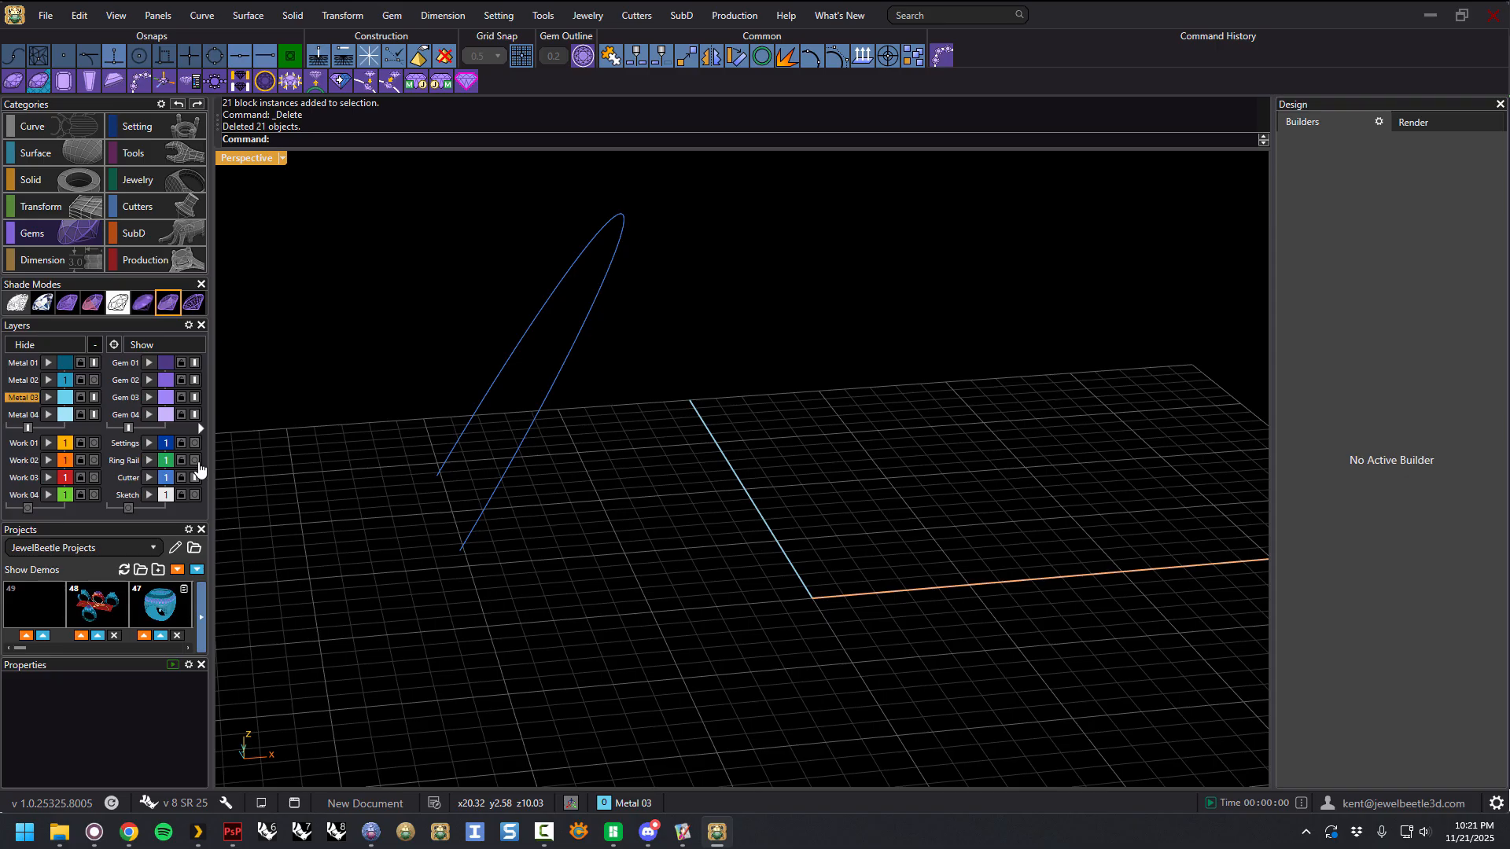
{"action": "right_click_drag", "start_coordinate": [610, 527], "coordinate": [730, 518]}
Step: Start the Gem On Curve builder on the tilted curve and set the gem orientation to CurvePlane
{"action": "left_click", "coordinate": [627, 343]}
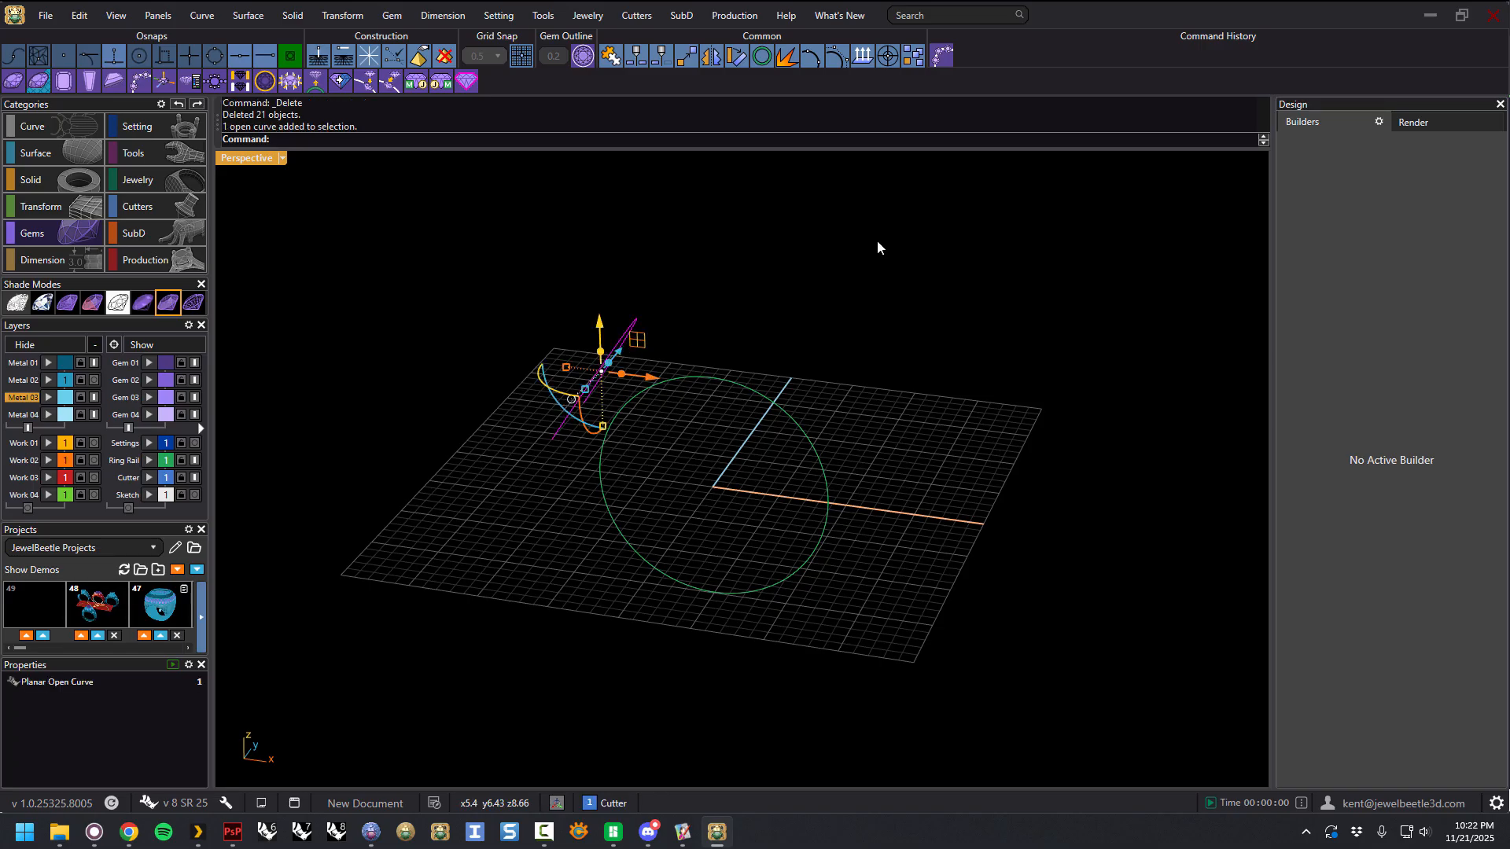
{"action": "left_click", "coordinate": [943, 59]}
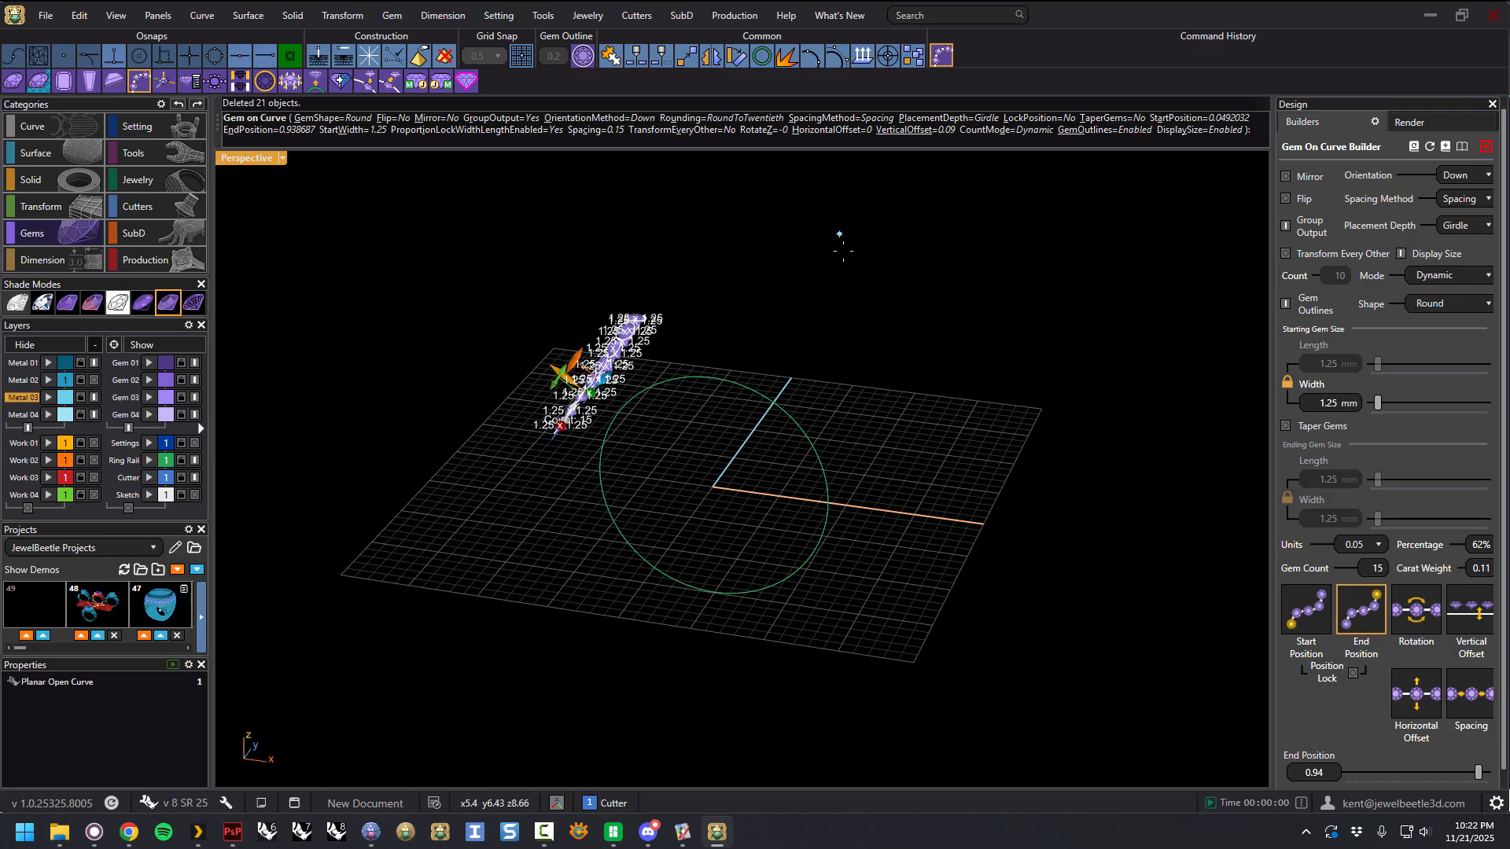
{"action": "right_click_drag", "start_coordinate": [864, 352], "coordinate": [710, 379]}
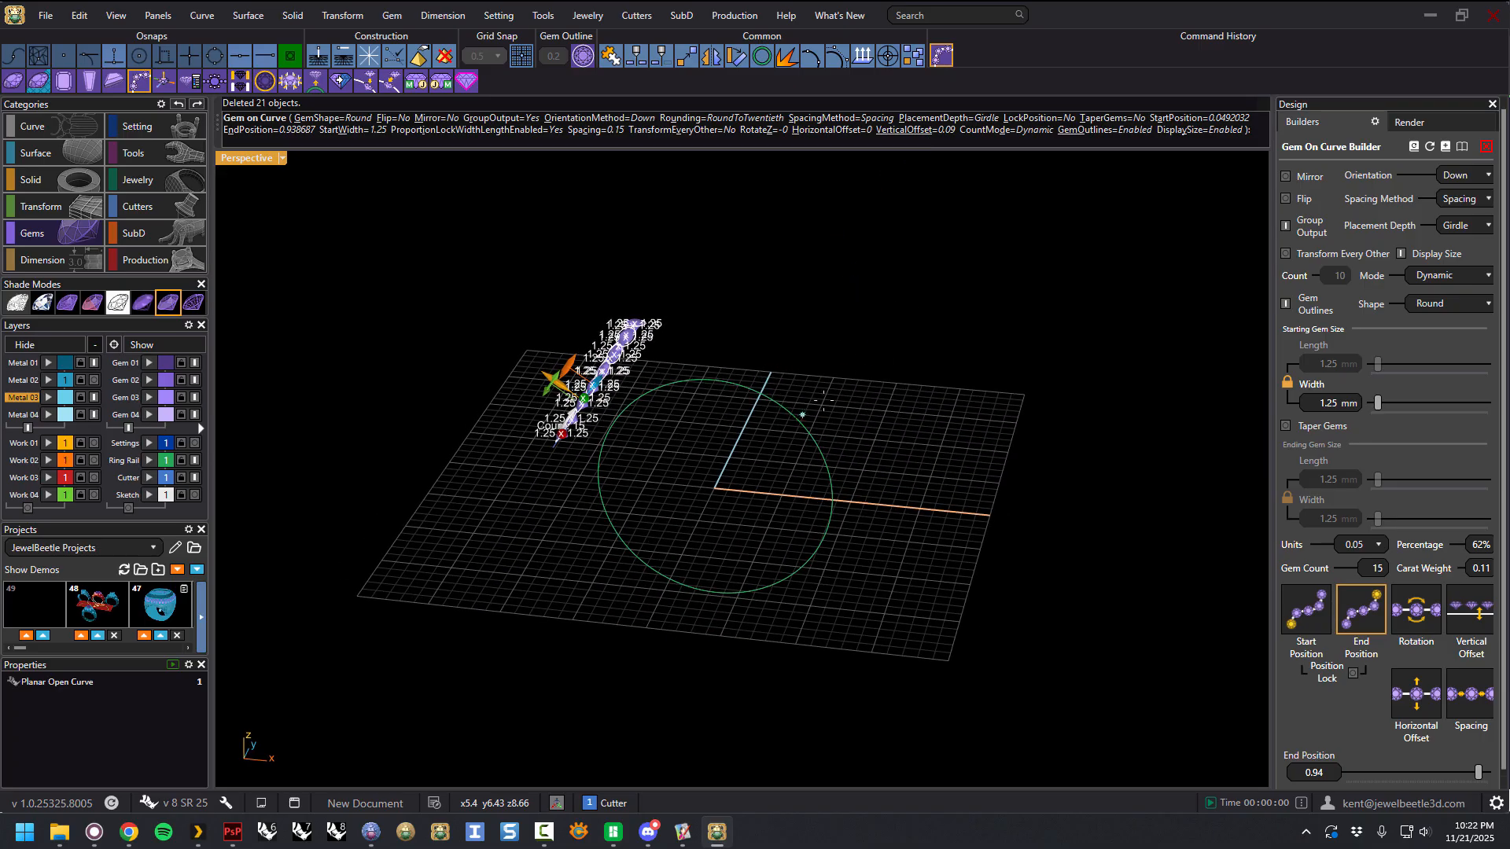
{"action": "left_click", "coordinate": [1464, 176]}
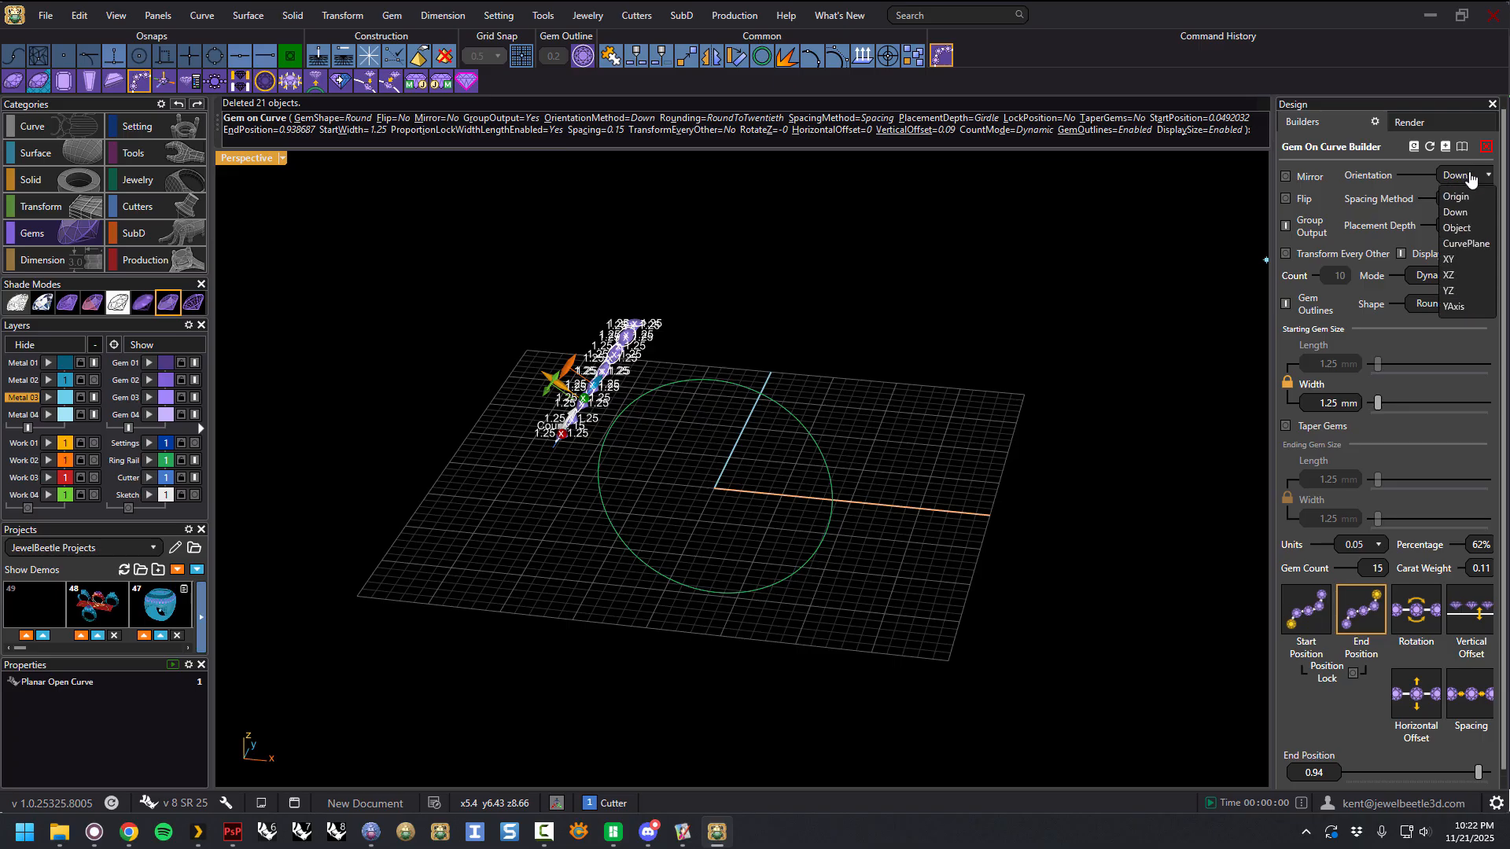
{"action": "left_click", "coordinate": [1468, 244]}
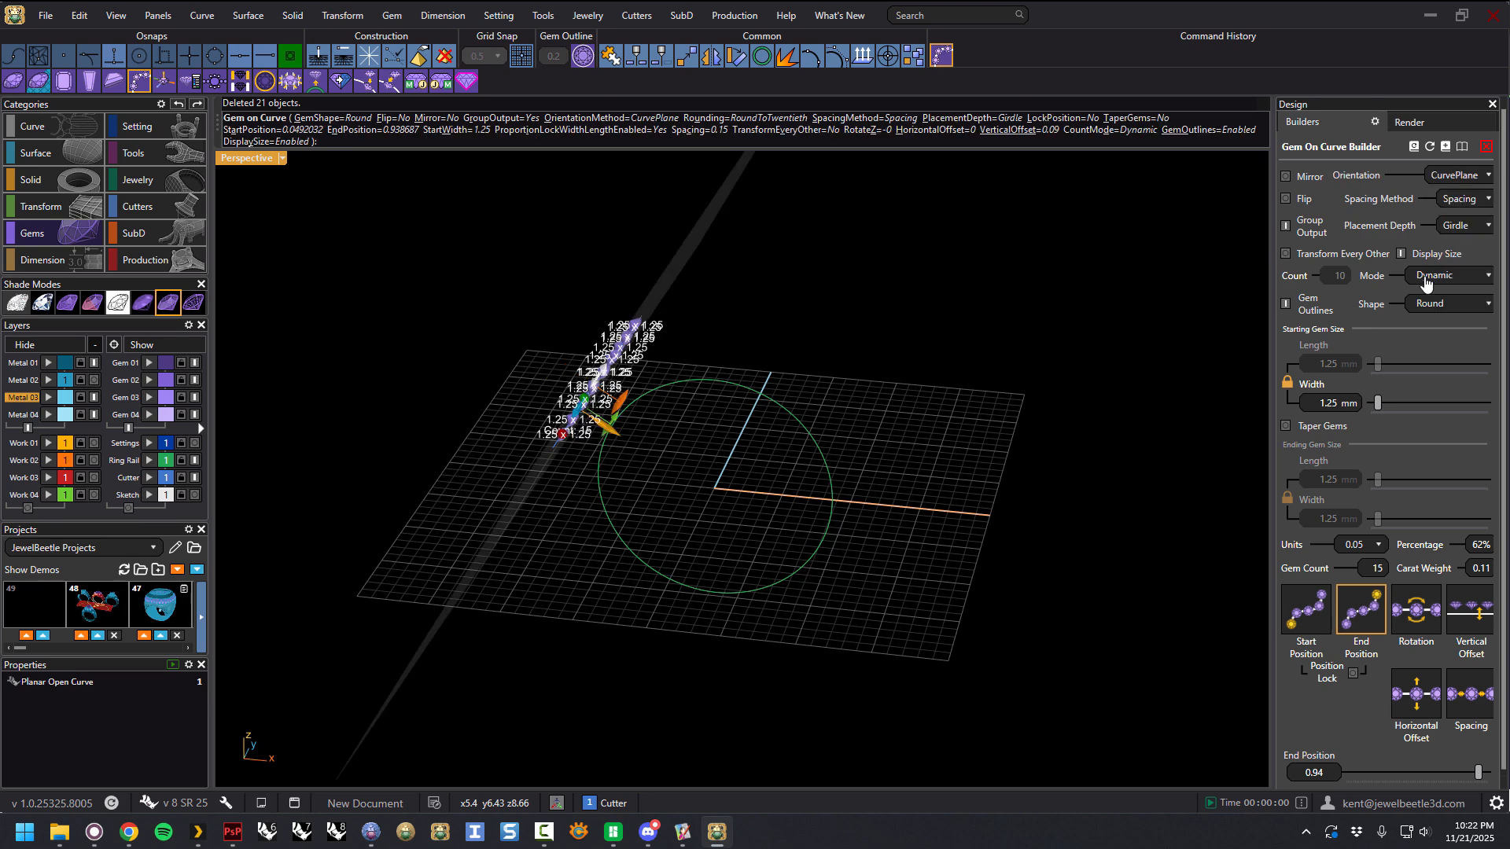
Step: Examine from several angles how the gems align with the translucent plane of the tilted curve
{"action": "right_click_drag", "start_coordinate": [865, 405], "coordinate": [944, 376]}
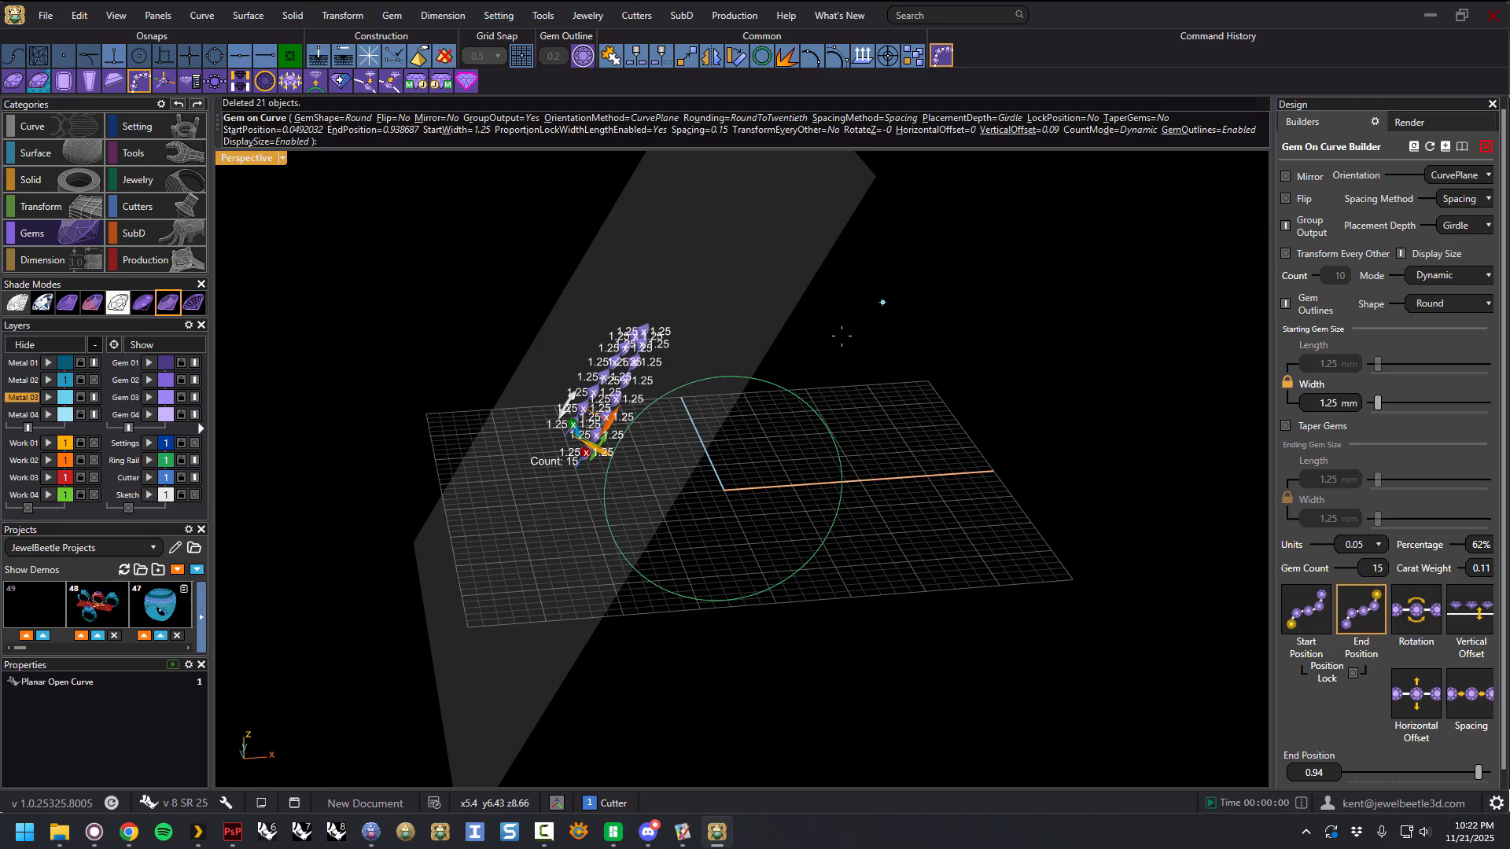
{"action": "scroll", "coordinate": [608, 338], "scroll_direction": "up", "scroll_amount": 8}
{"action": "right_click_drag", "start_coordinate": [671, 384], "coordinate": [698, 356]}
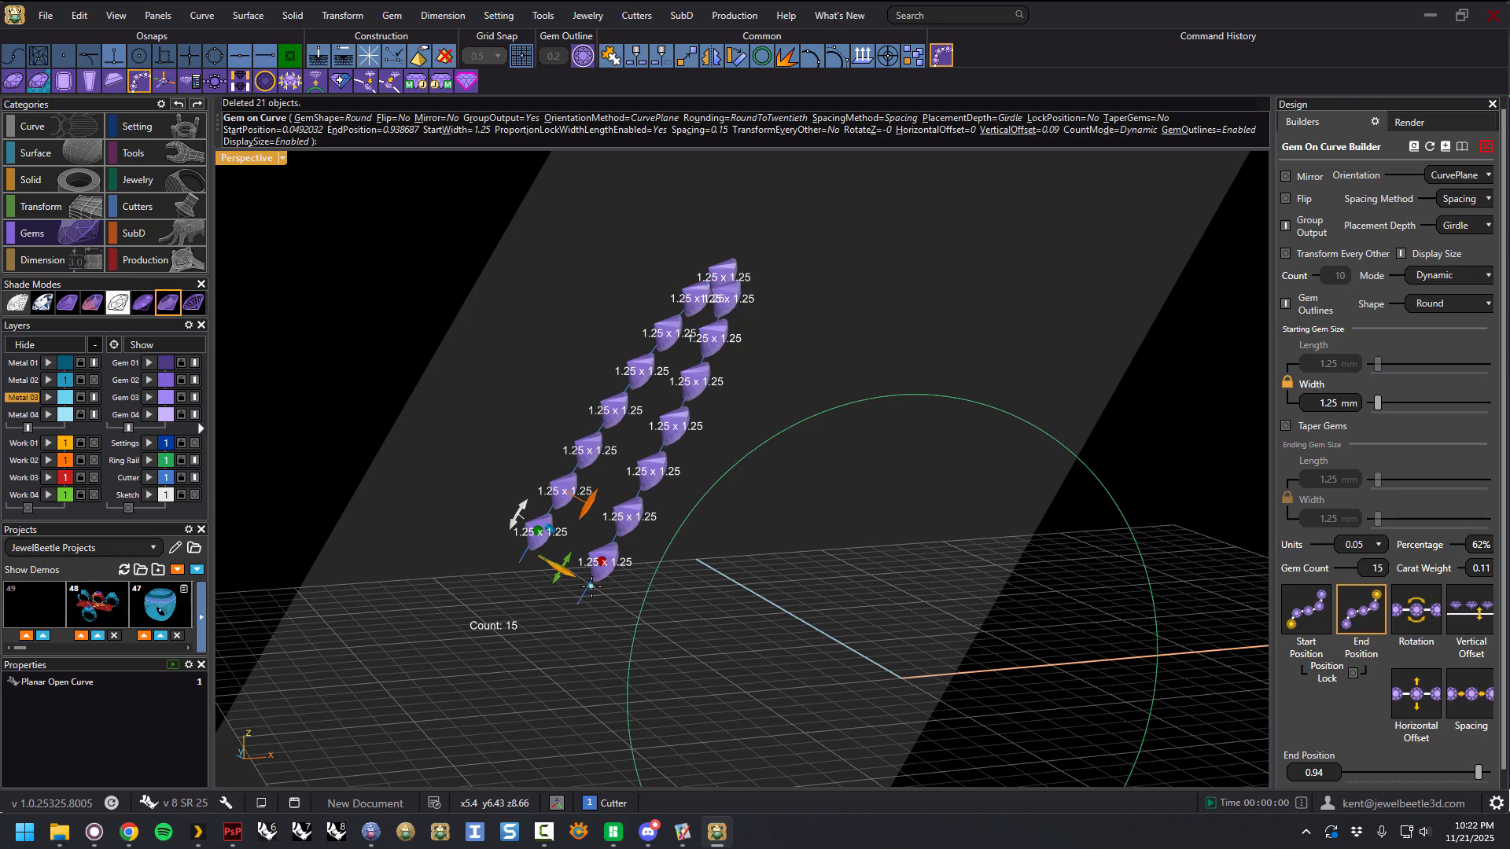
{"action": "mouse_move", "coordinate": [641, 583]}
{"action": "right_mouse_down"}
{"action": "mouse_move", "coordinate": [610, 581]}
{"action": "mouse_move", "coordinate": [626, 578]}
{"action": "right_mouse_up"}
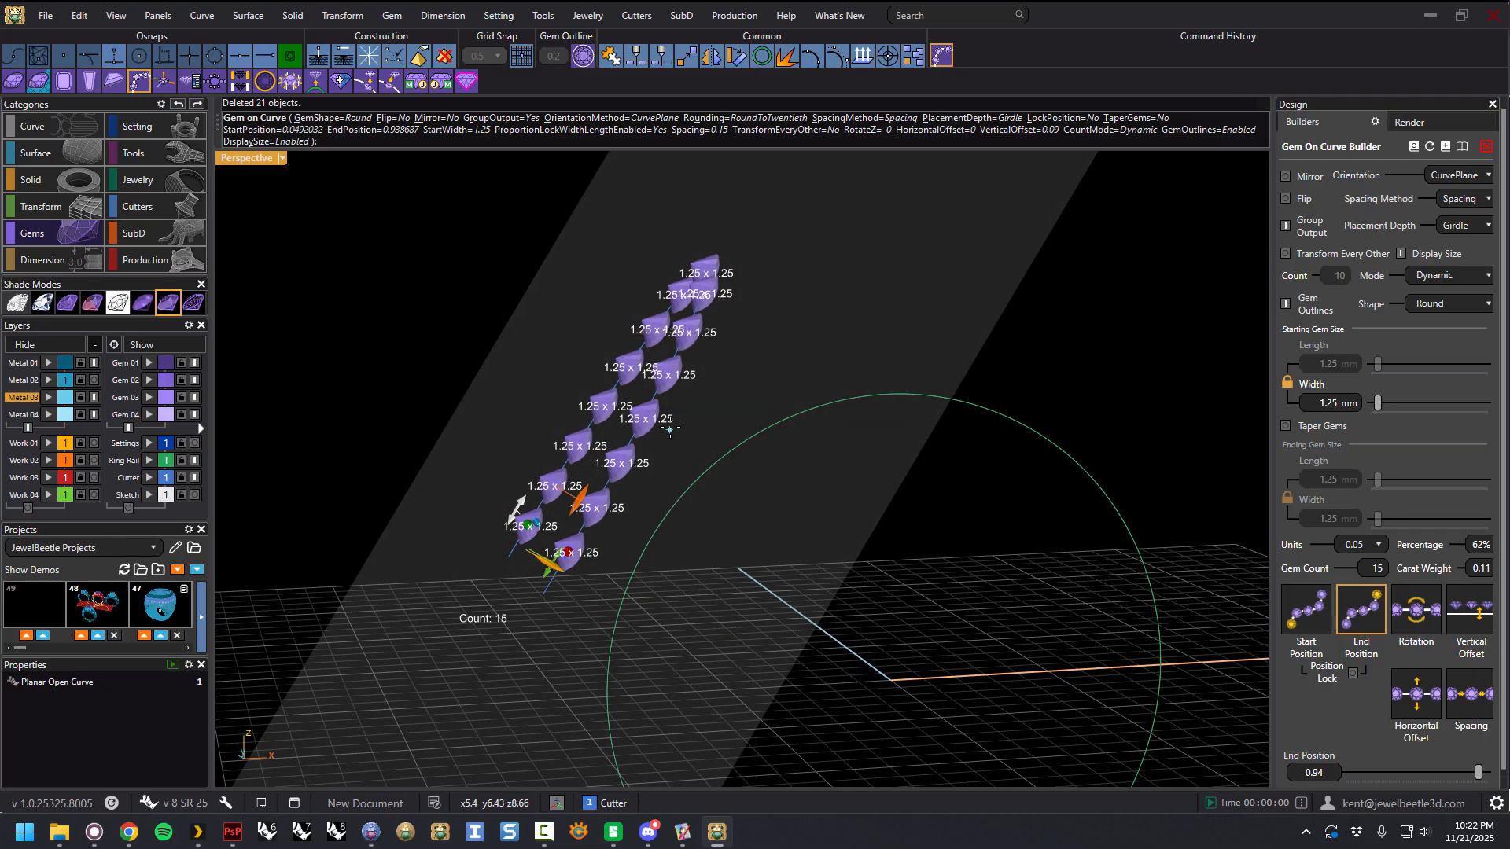
{"action": "right_click_drag", "start_coordinate": [689, 476], "coordinate": [721, 469]}
{"action": "right_click_drag", "start_coordinate": [659, 417], "coordinate": [860, 448]}
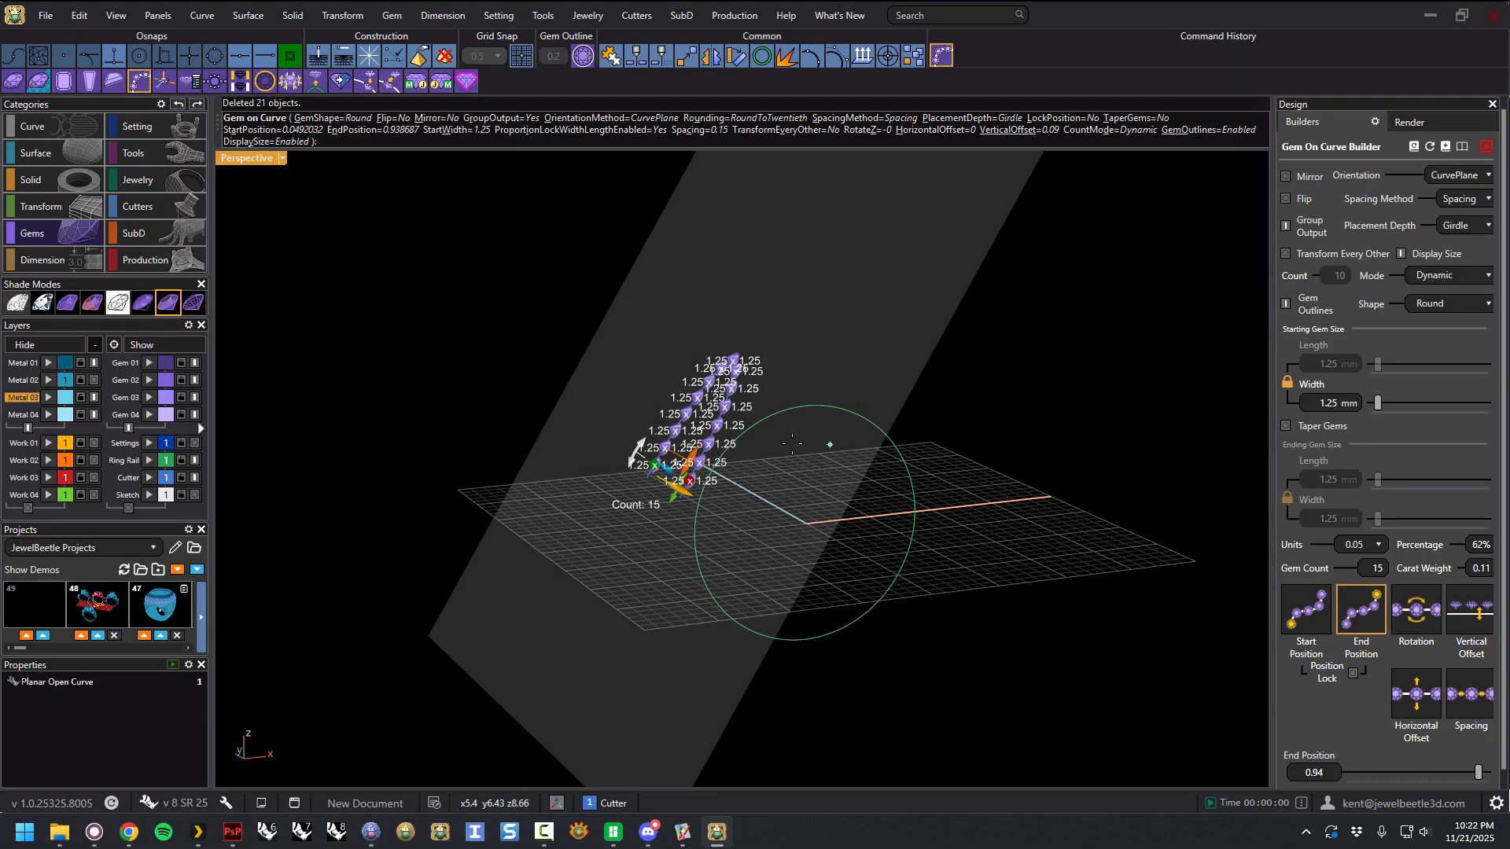
{"action": "scroll", "coordinate": [732, 454], "scroll_direction": "up", "scroll_amount": 4}
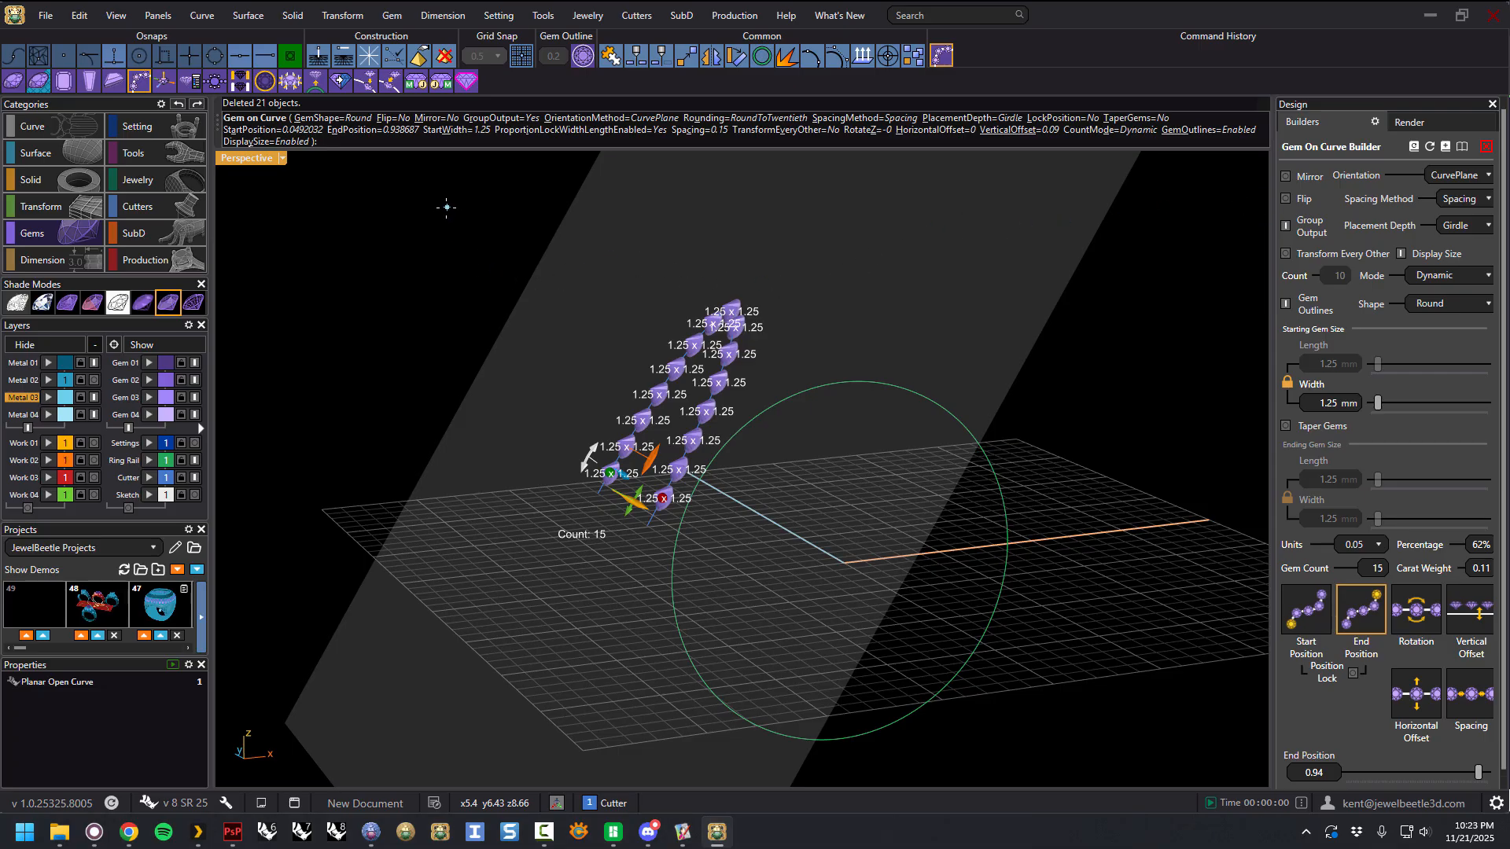
Step: Flip the gems to the other side of the curve plane, inspect them from several angles, and turn Flip back off
{"action": "left_click", "coordinate": [399, 123]}
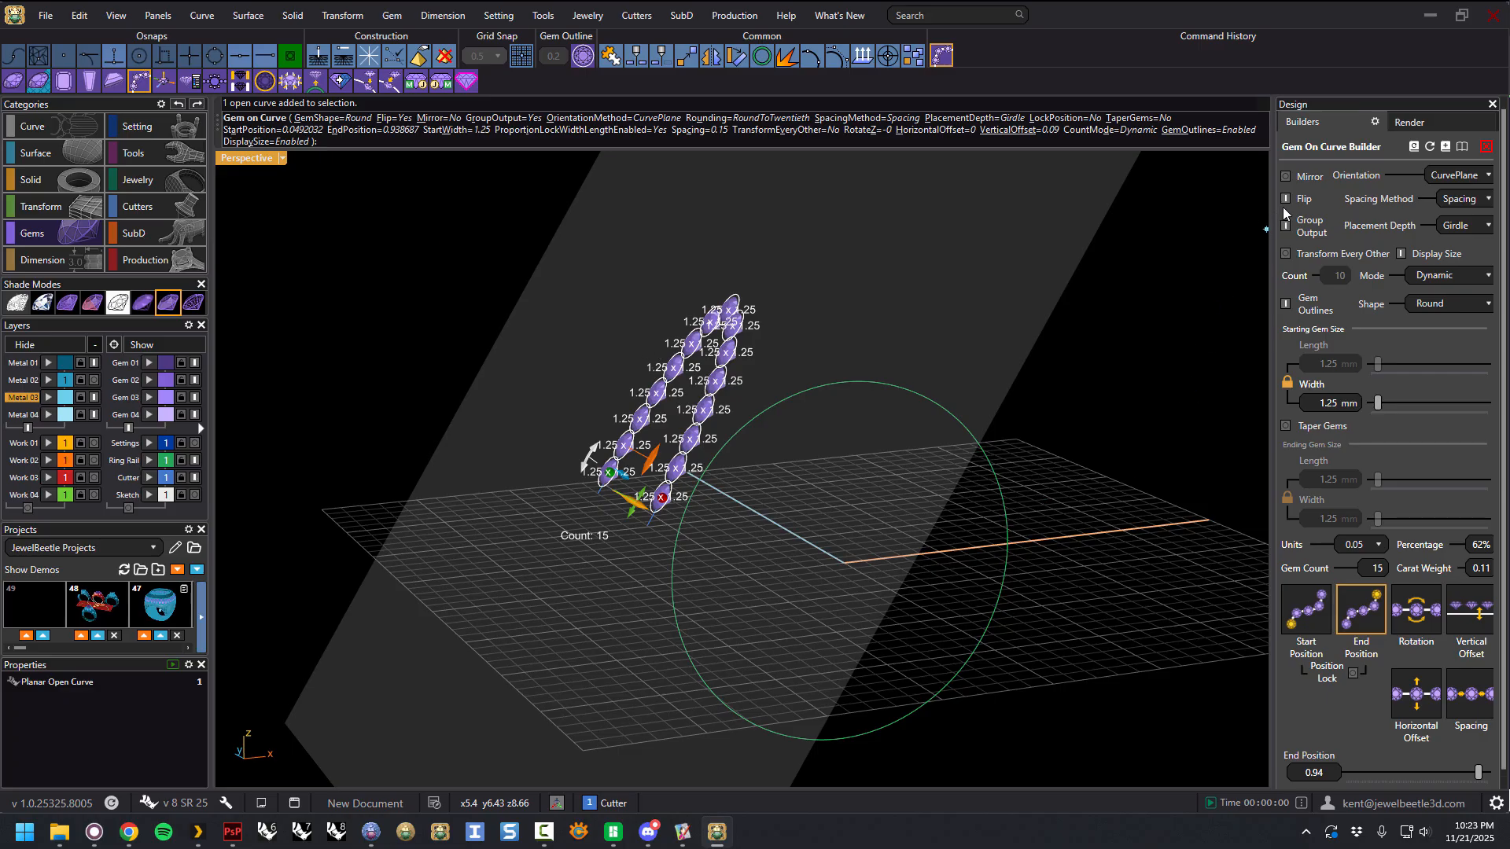
{"action": "scroll", "coordinate": [728, 424], "scroll_direction": "up", "scroll_amount": 5}
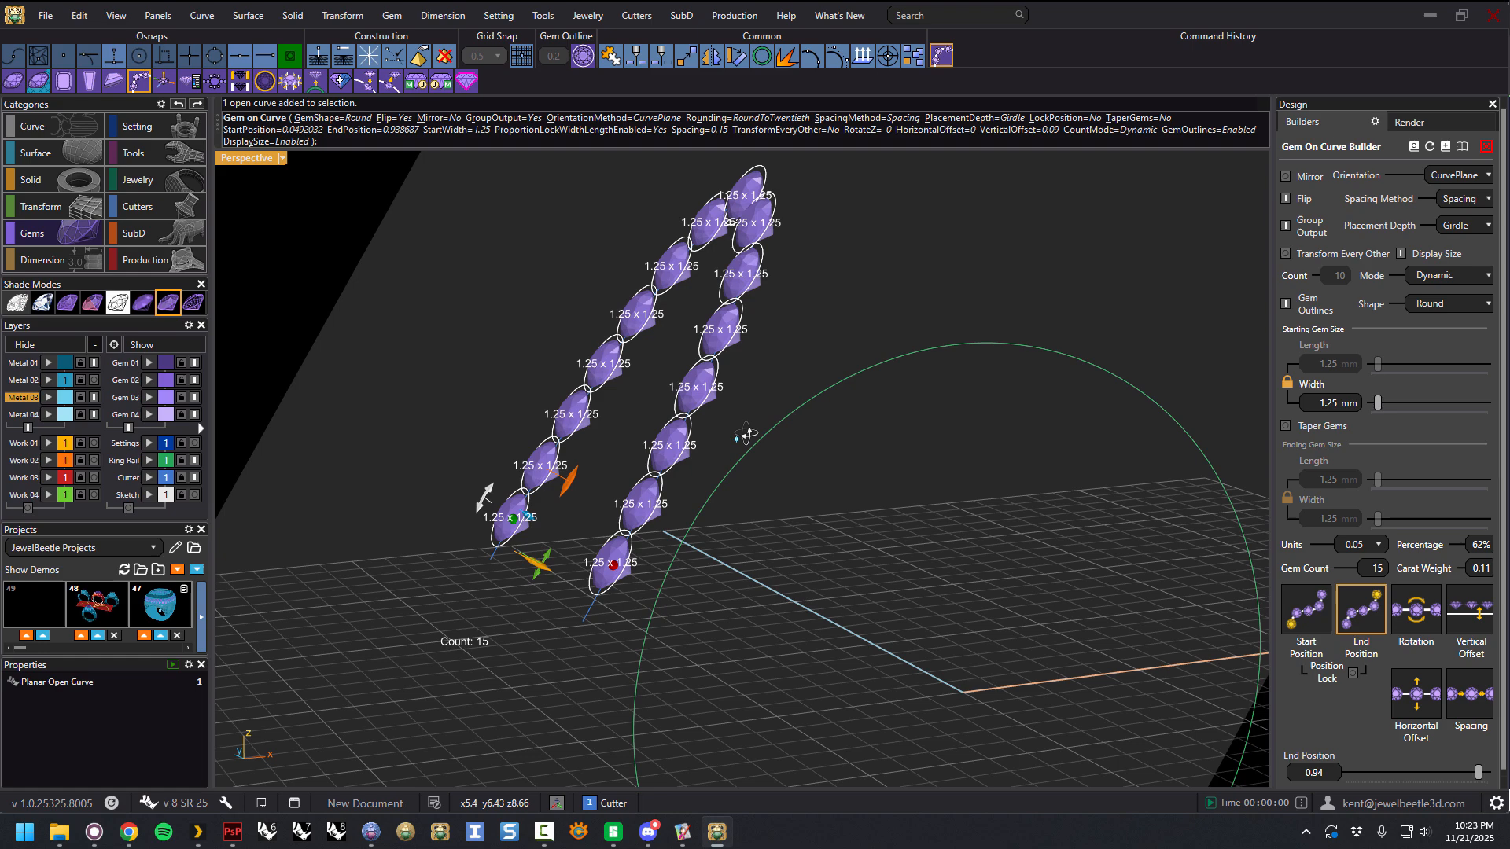
{"action": "right_click_drag", "start_coordinate": [747, 435], "coordinate": [842, 470]}
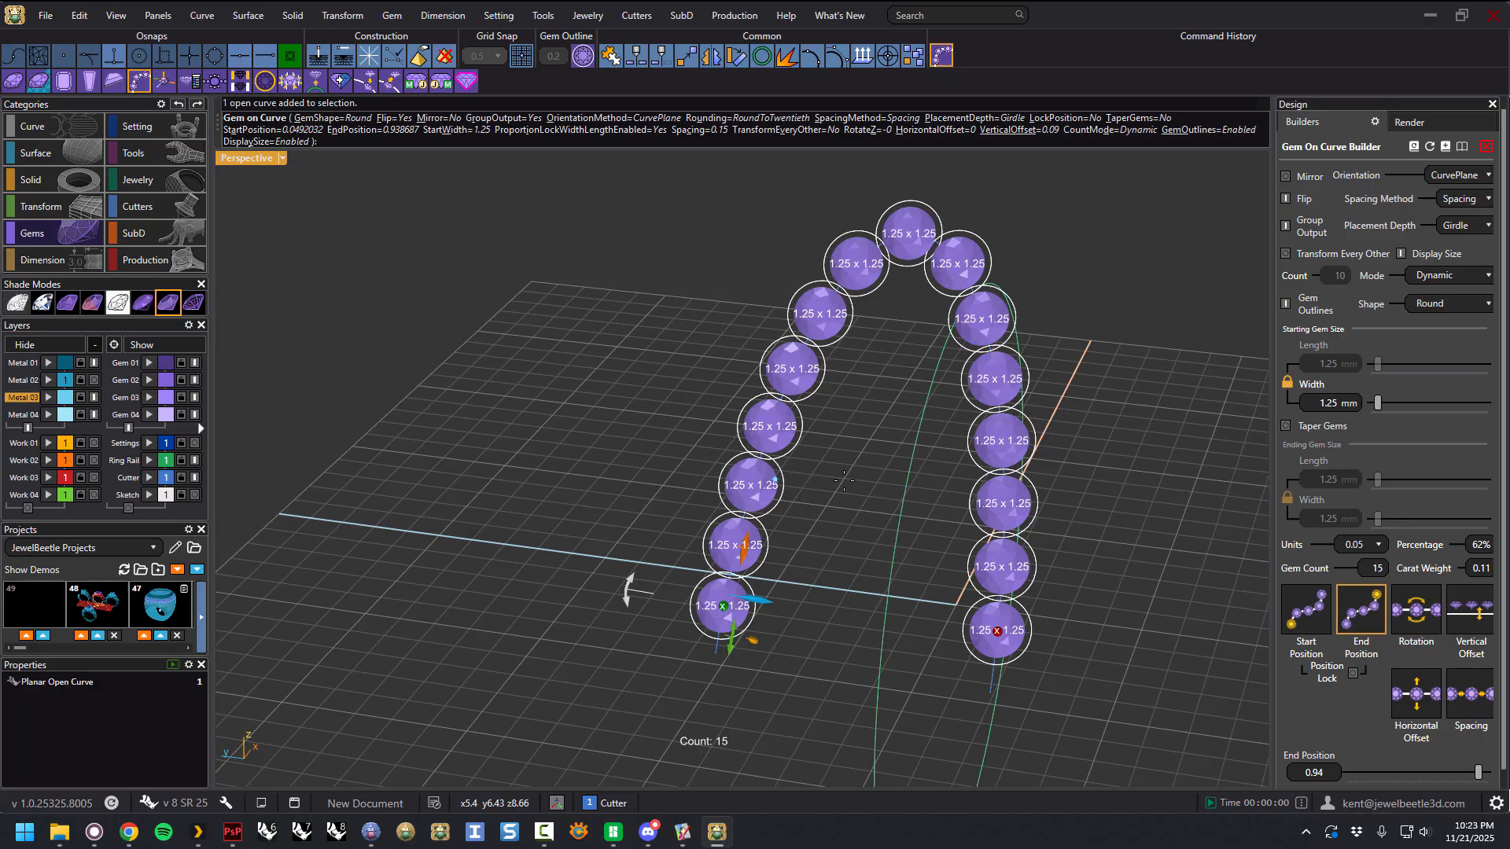
{"action": "scroll", "coordinate": [872, 356], "scroll_direction": "down", "scroll_amount": 4}
{"action": "right_click_drag", "start_coordinate": [914, 441], "coordinate": [843, 440]}
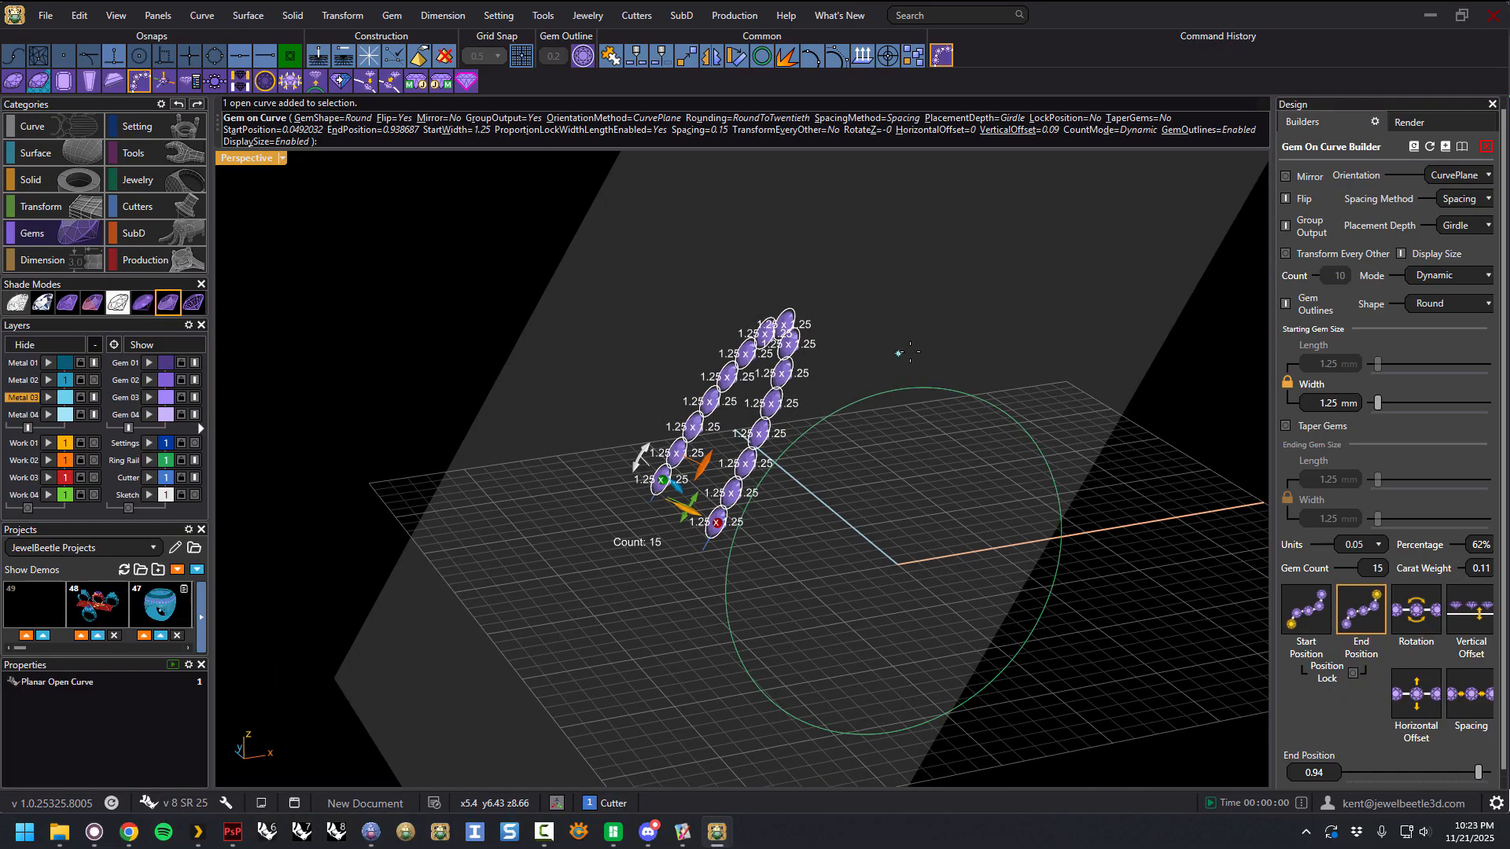
{"action": "left_click", "coordinate": [393, 125]}
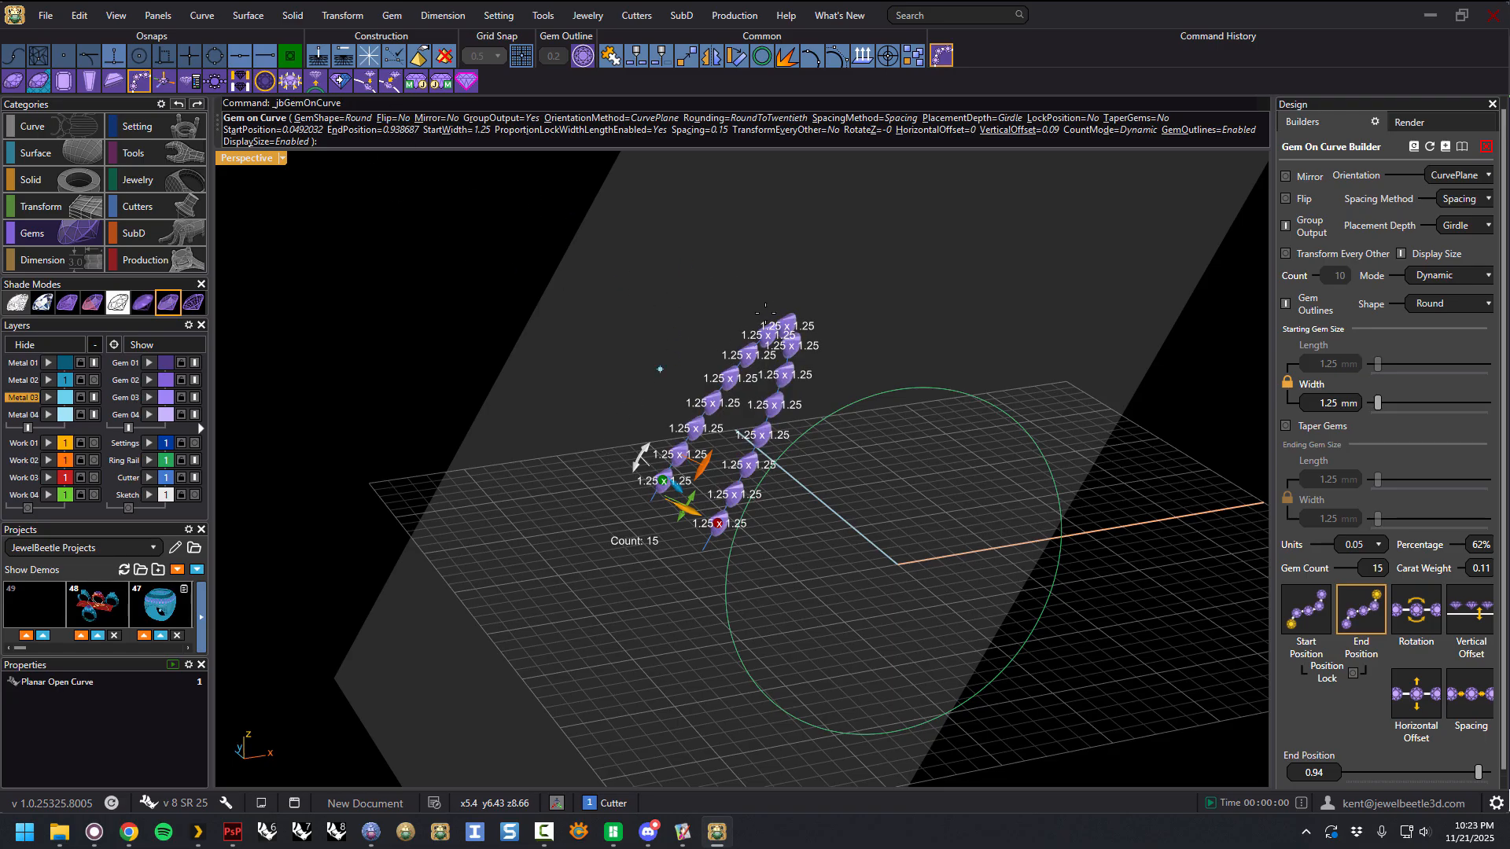
Step: Finish placing the unflipped gem row on the tilted curve and delete it
{"action": "right_click", "coordinate": [855, 351]}
{"action": "left_click", "coordinate": [796, 345]}
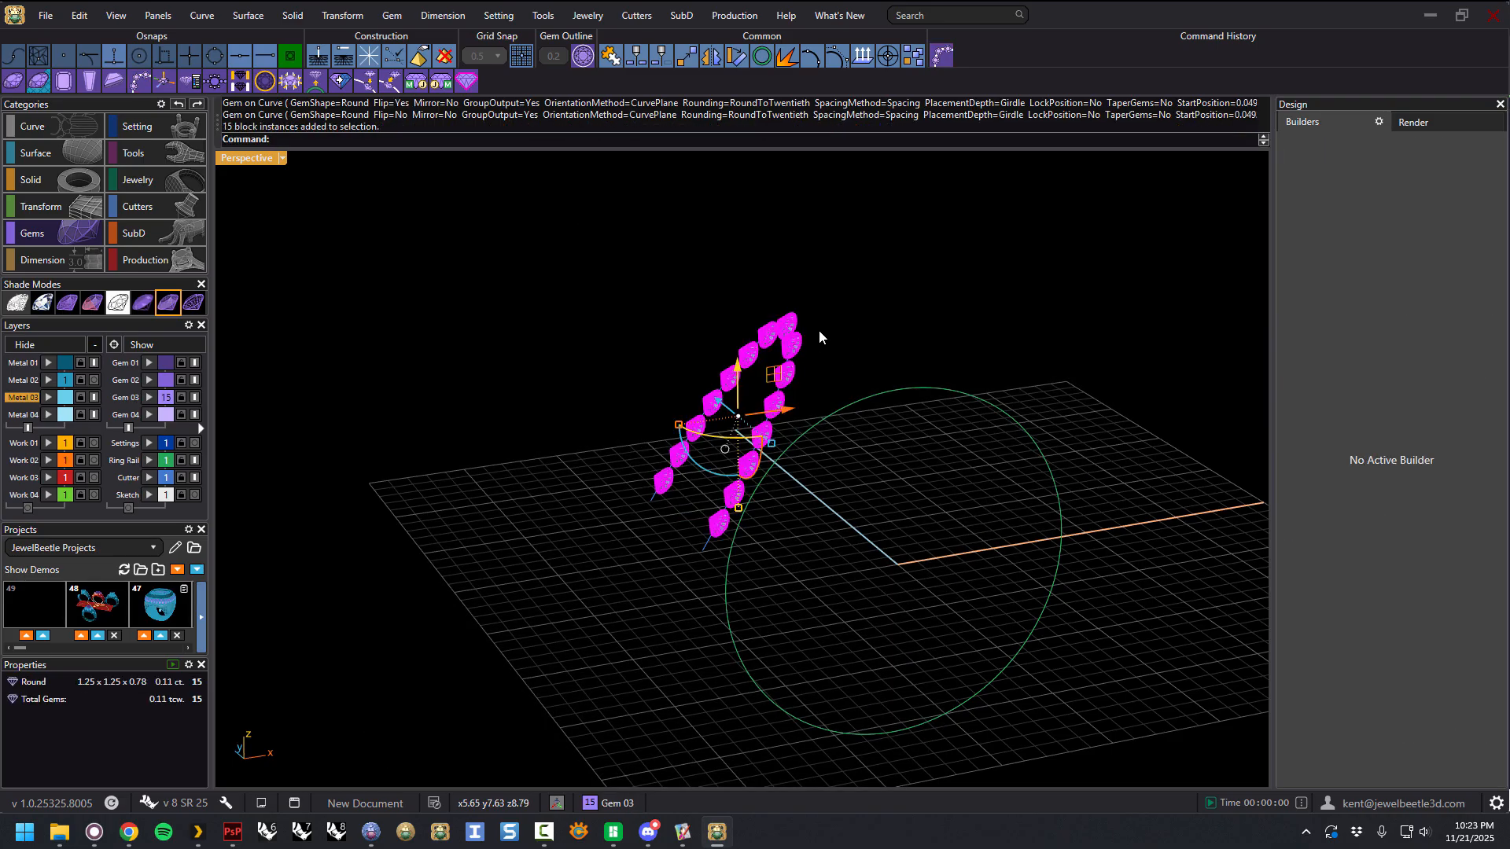
{"action": "key", "text": "Delete"}
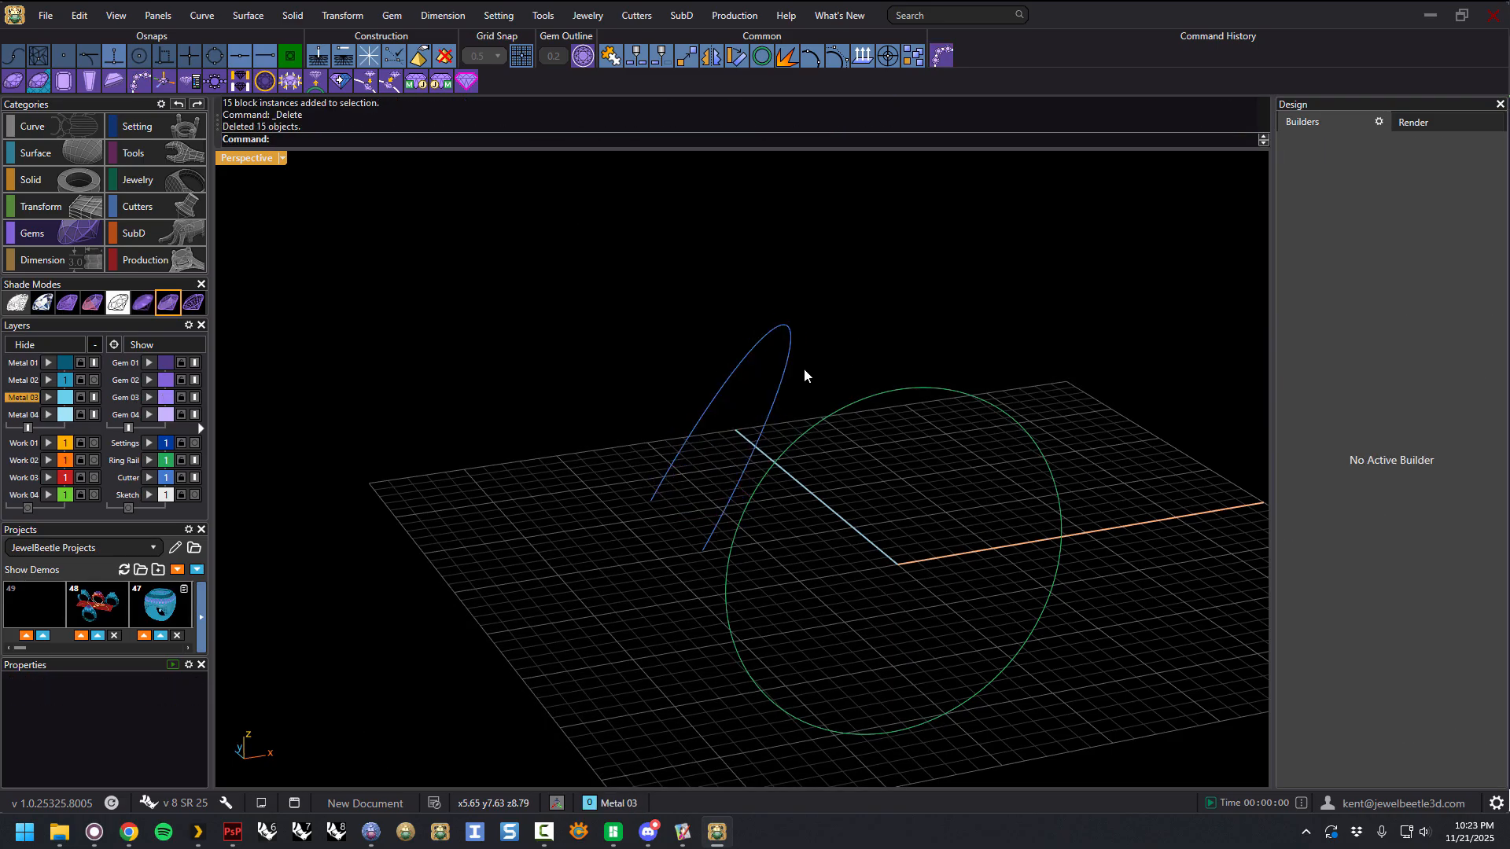
Step: Display the direction of the tilted curve and reverse it
{"action": "left_click", "coordinate": [785, 384]}
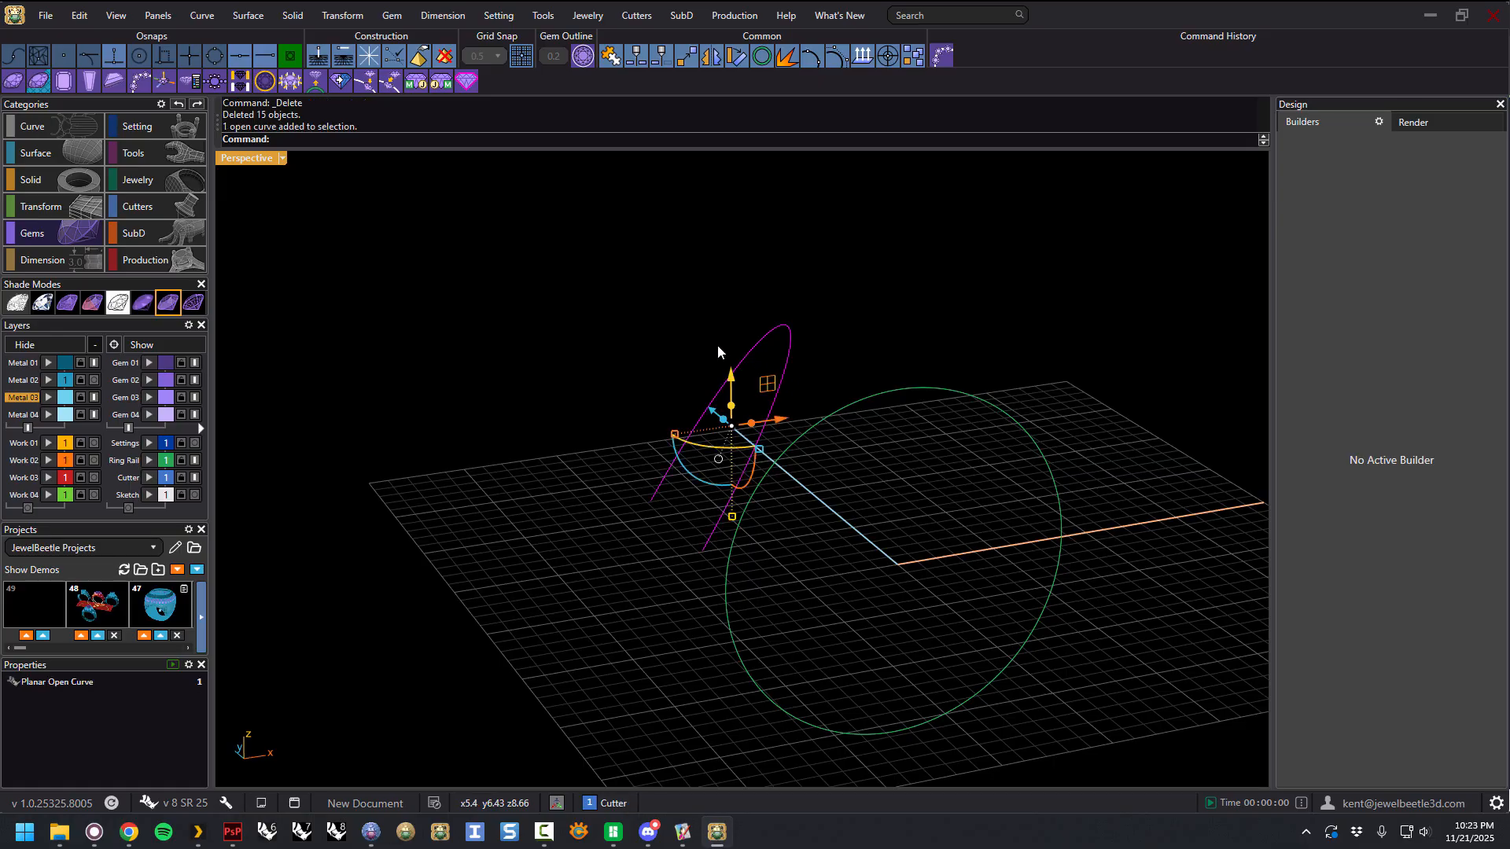
{"action": "right_click_drag", "start_coordinate": [637, 344], "coordinate": [698, 373]}
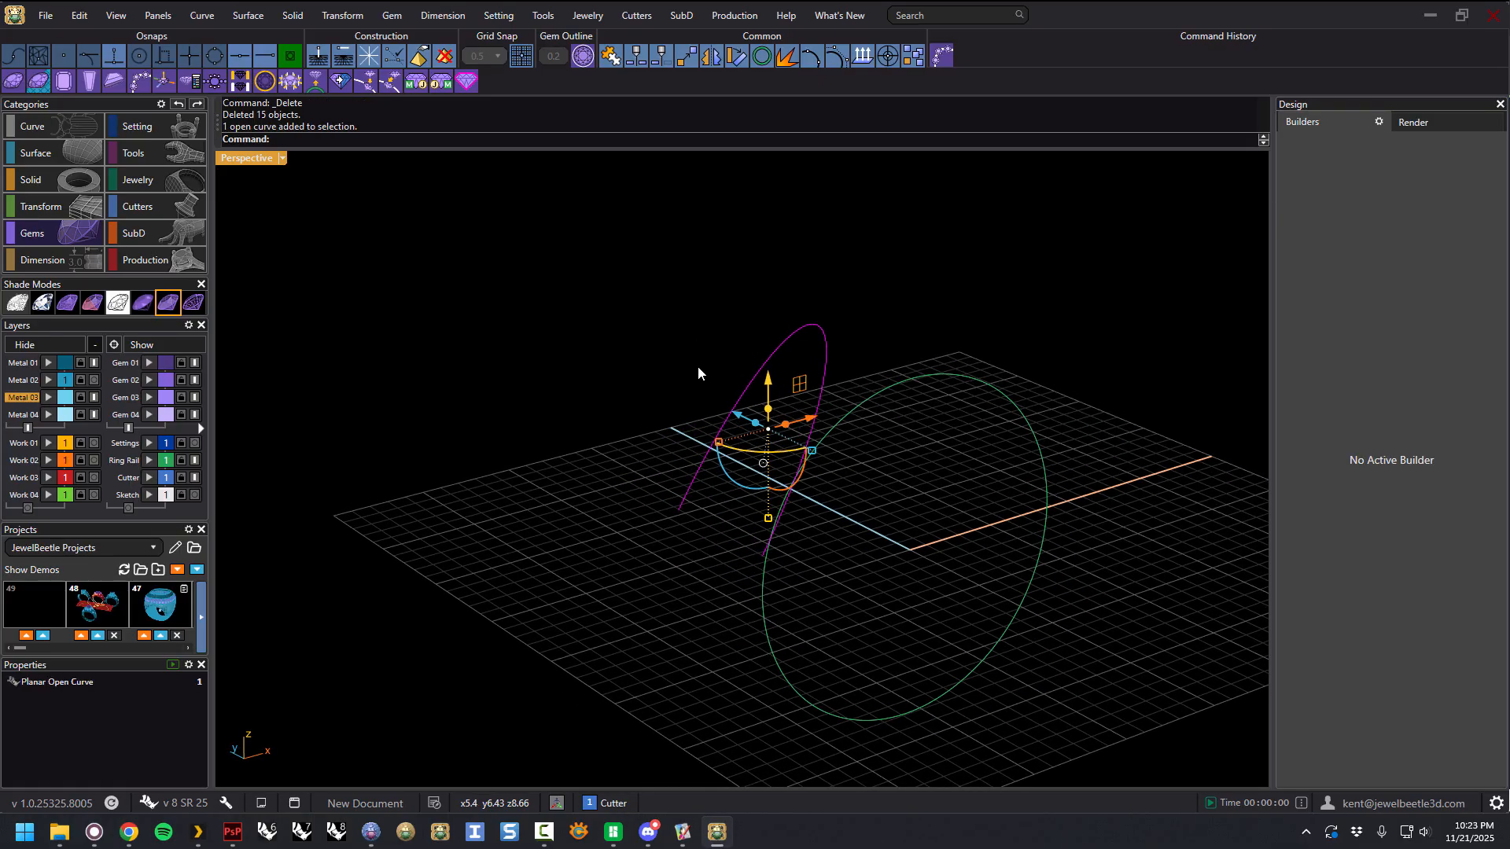
{"action": "left_click", "coordinate": [863, 60]}
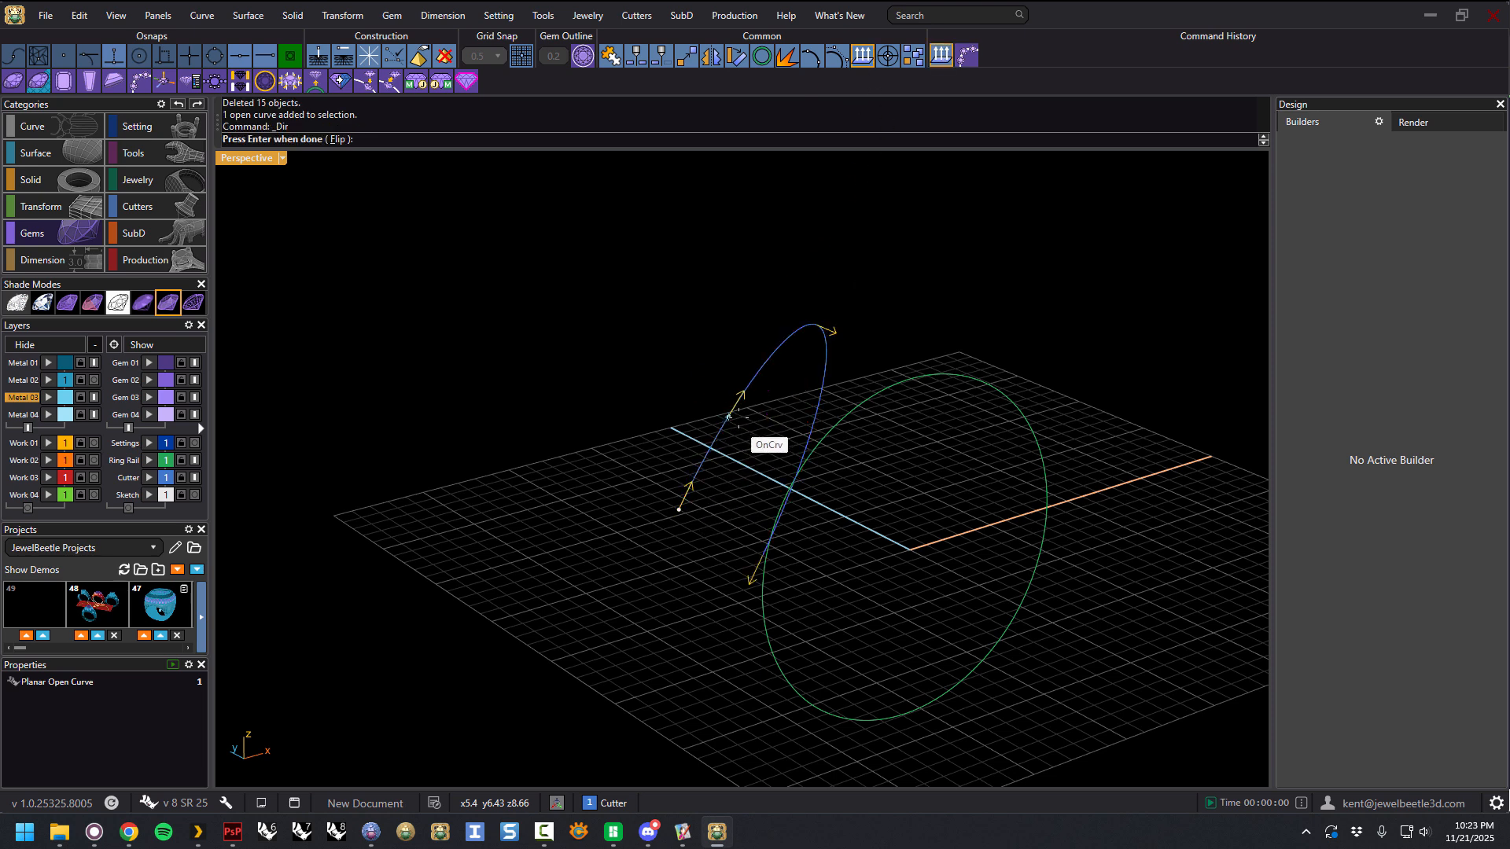
{"action": "left_click", "coordinate": [754, 384]}
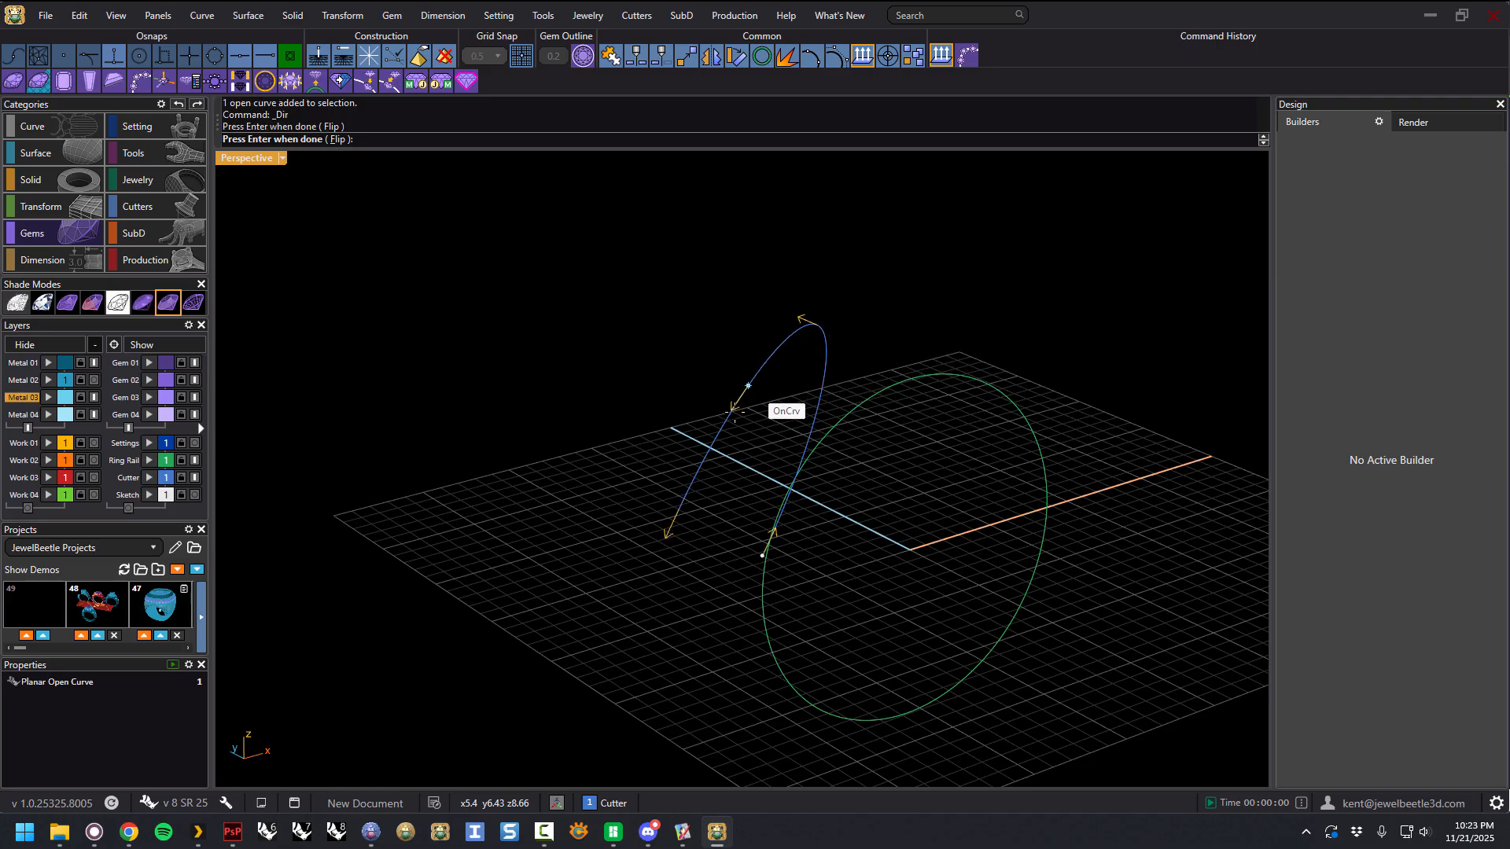
{"action": "left_click", "coordinate": [737, 404]}
{"action": "left_click", "coordinate": [745, 392]}
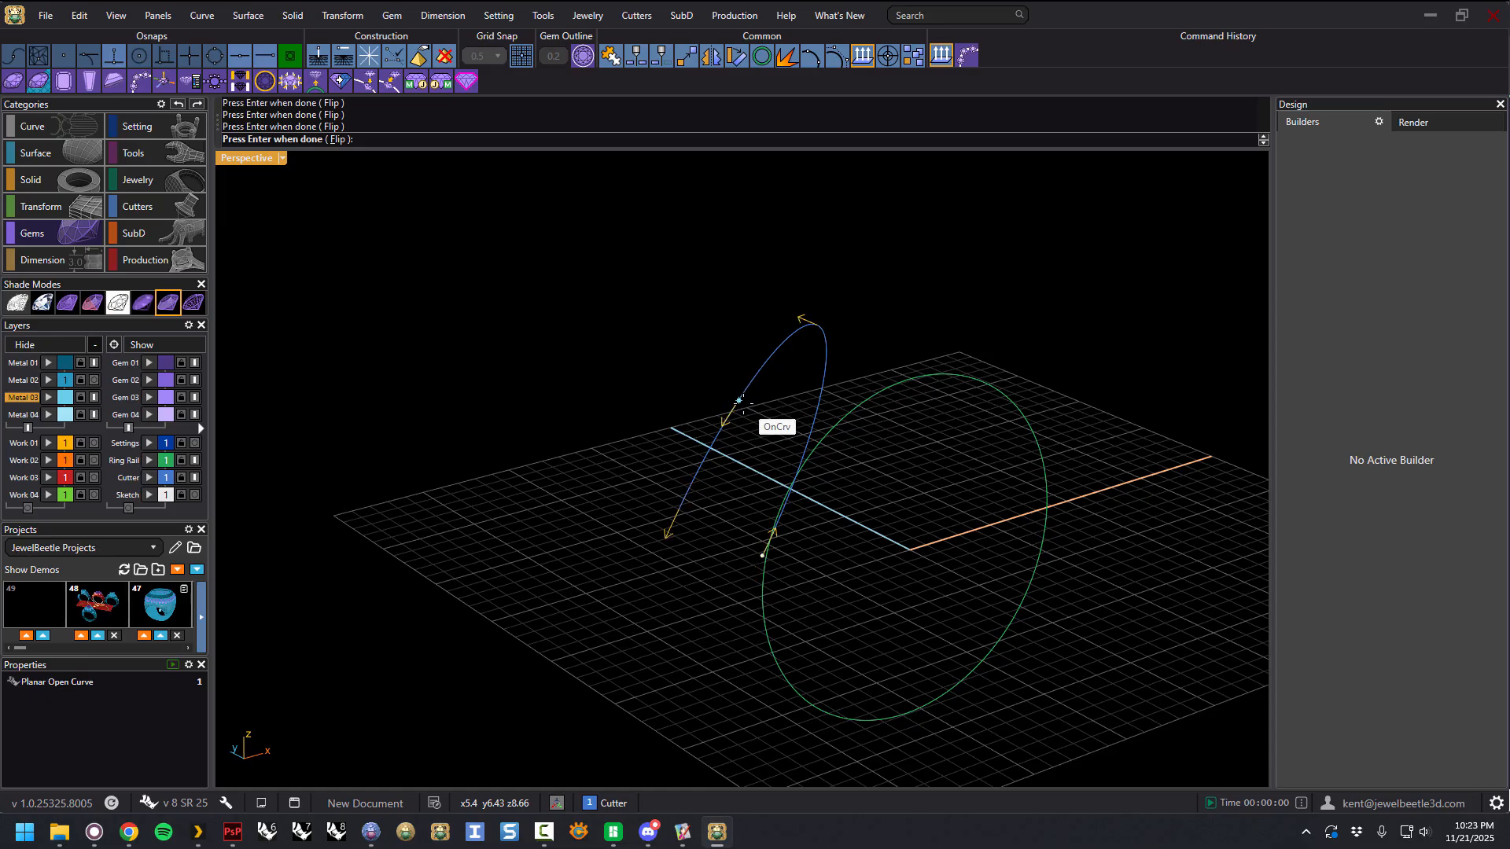
{"action": "key", "text": "Return"}
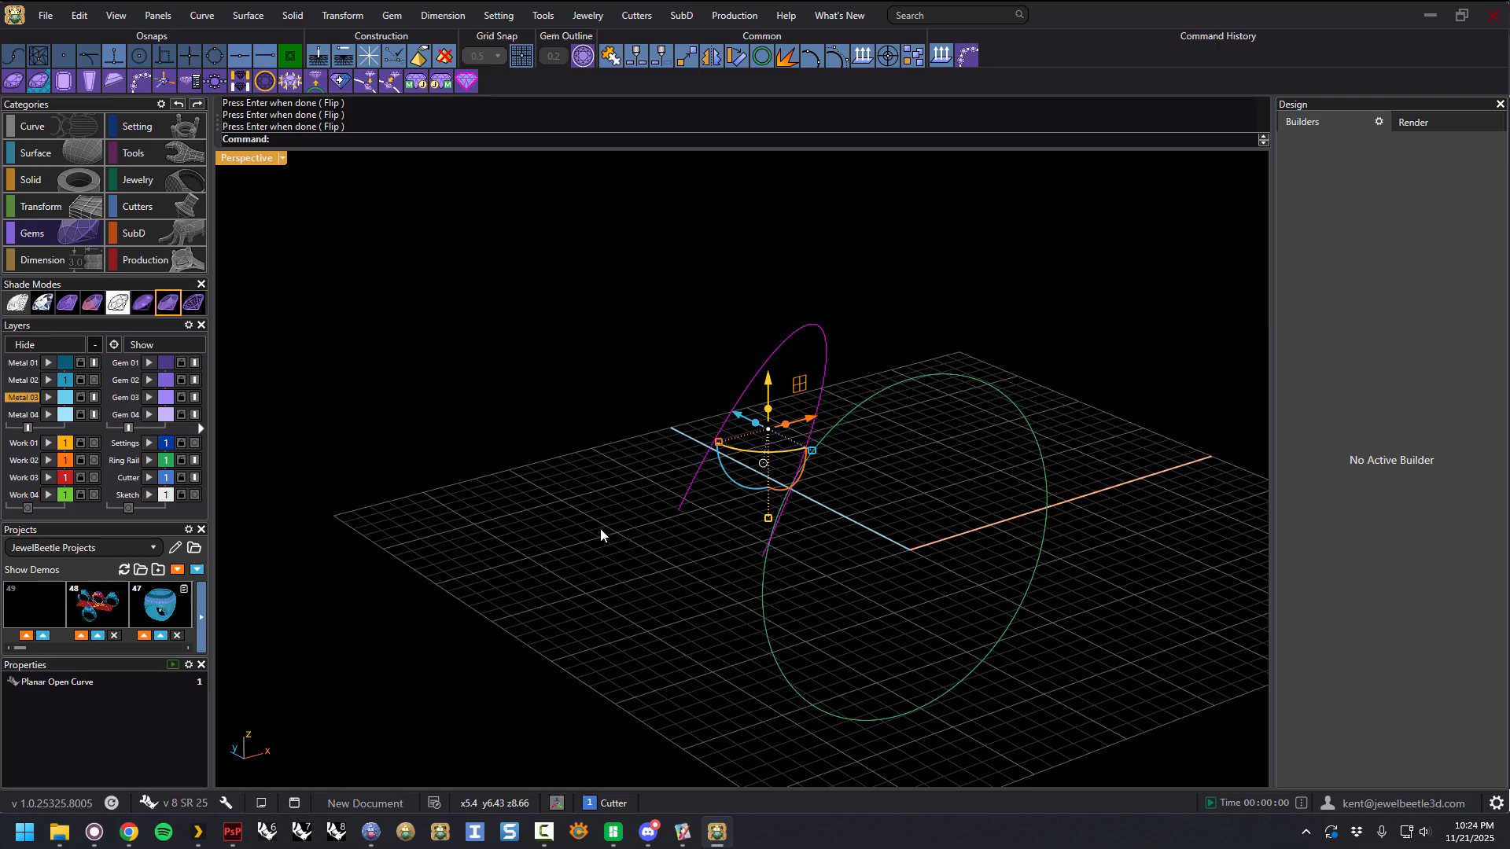
Step: Place a row of 1.25 mm round gems along the reversed curve using the CurvePlane orientation with Flip off
{"action": "left_click", "coordinate": [969, 58]}
{"action": "mouse_move", "coordinate": [917, 406]}
{"action": "right_mouse_down"}
{"action": "mouse_move", "coordinate": [842, 384]}
{"action": "mouse_move", "coordinate": [774, 390]}
{"action": "mouse_move", "coordinate": [928, 417]}
{"action": "right_mouse_up"}
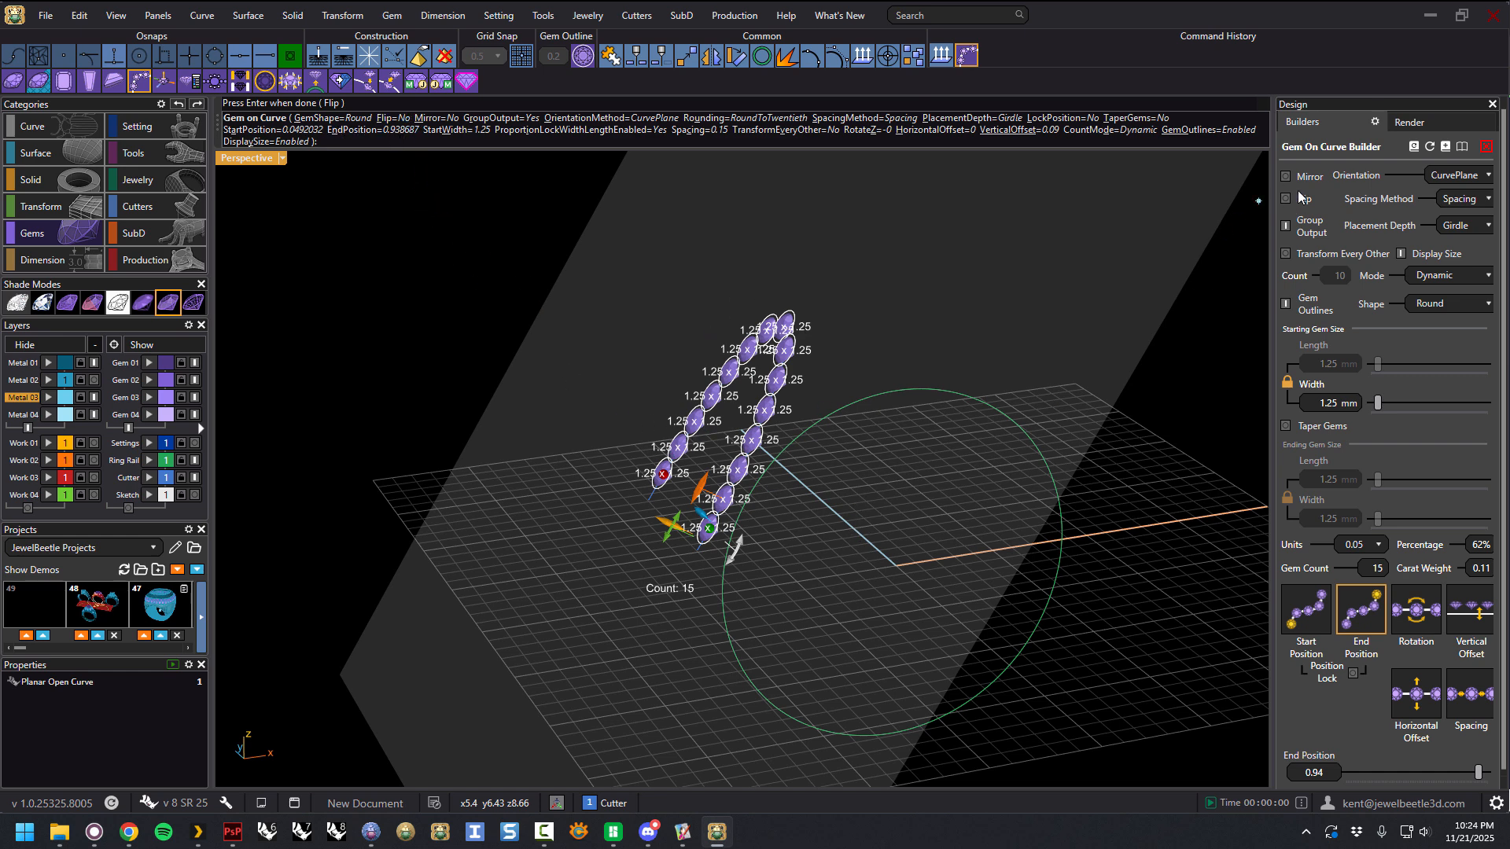
{"action": "right_click_drag", "start_coordinate": [899, 475], "coordinate": [890, 435]}
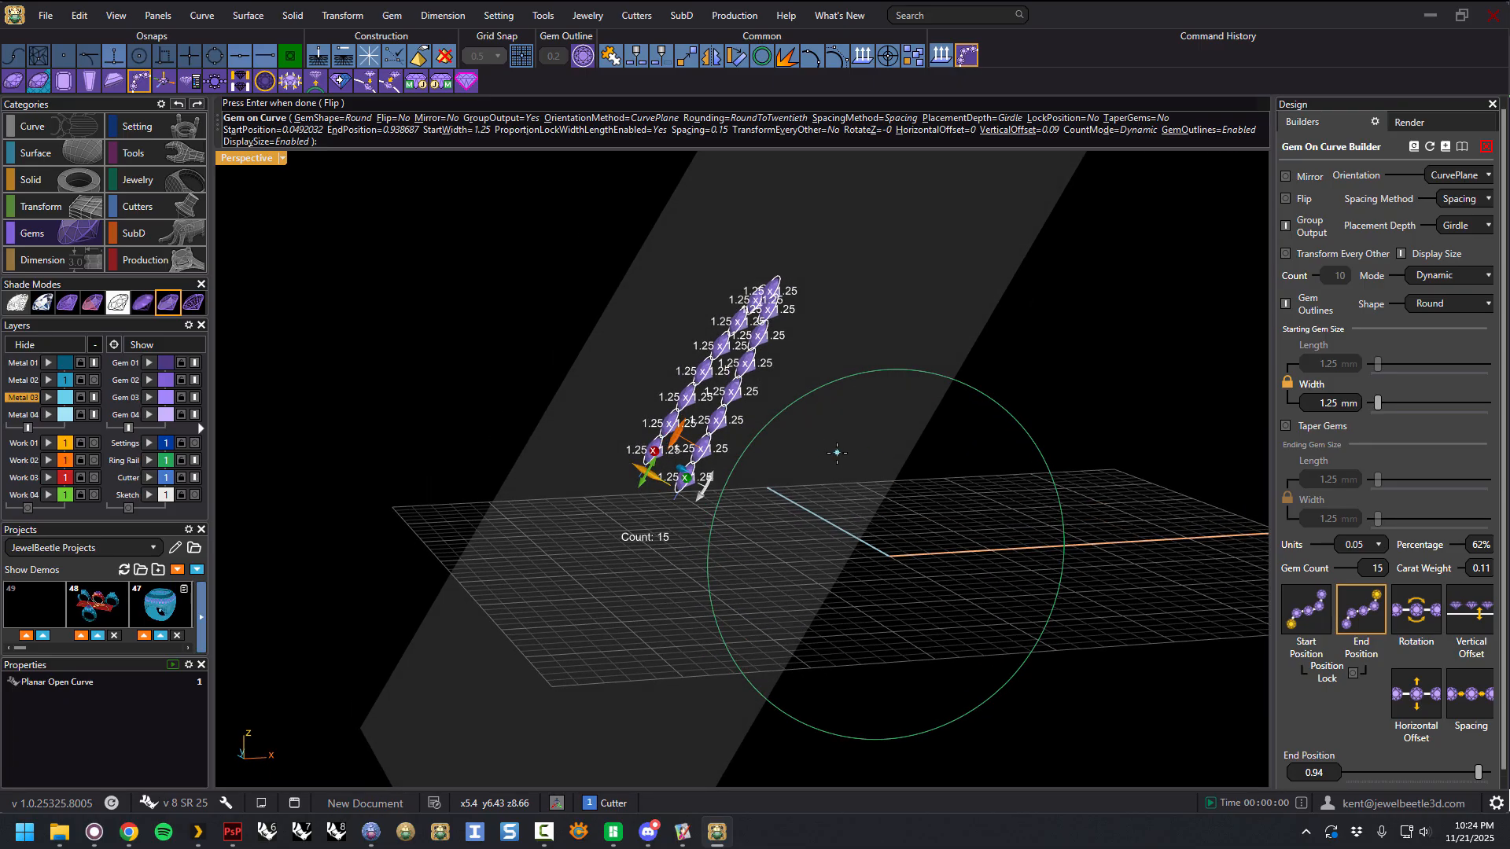
{"action": "key", "text": "Return"}
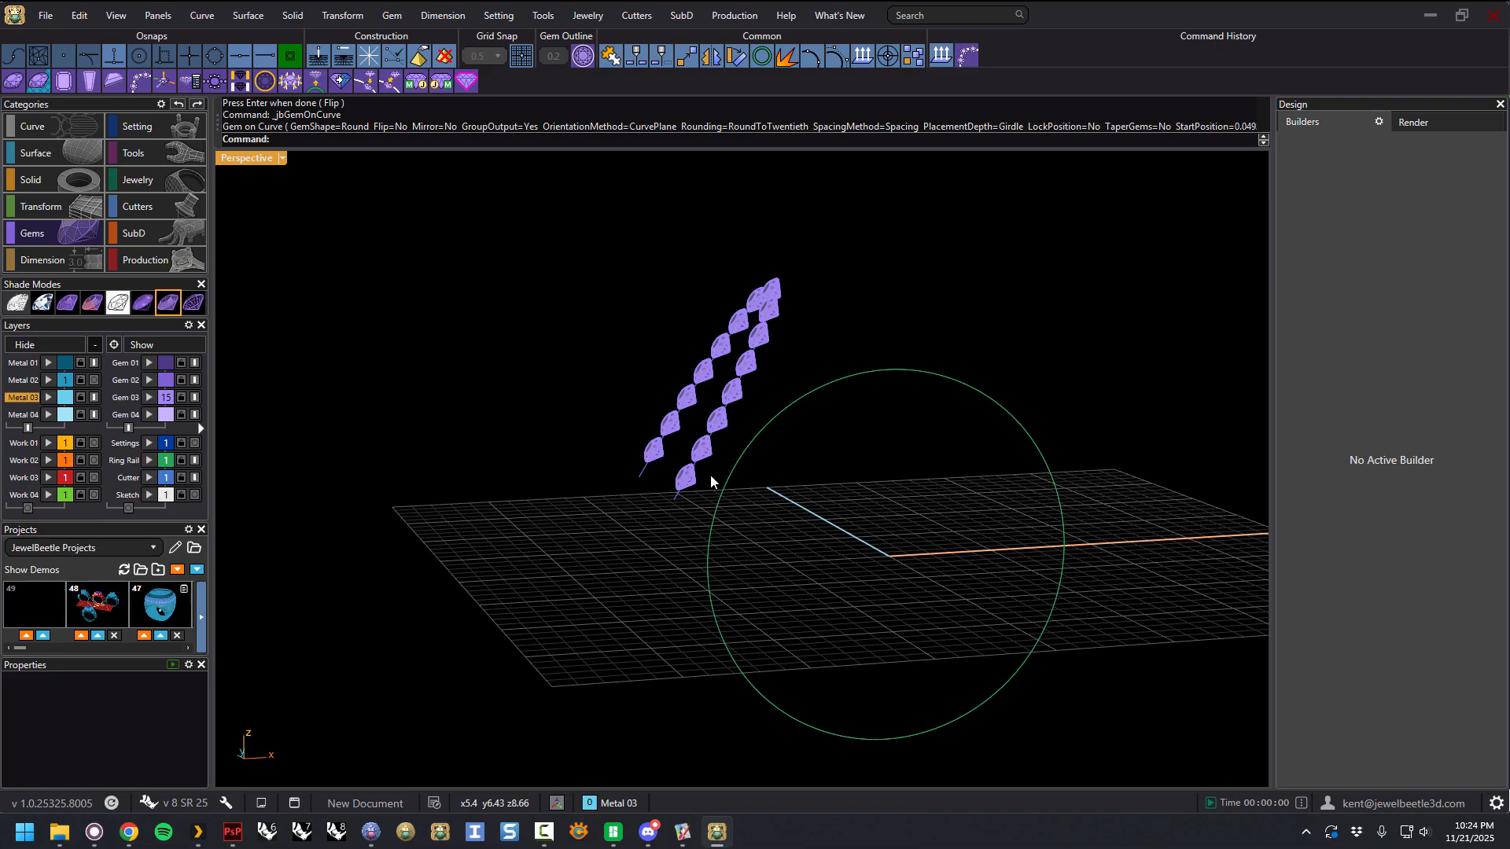
Step: Try to rotate the tilted curve about its centre independently of the placed gems
{"action": "left_click", "coordinate": [674, 501]}
{"action": "right_click_drag", "start_coordinate": [736, 485], "coordinate": [720, 494]}
{"action": "left_click_drag", "start_coordinate": [645, 423], "coordinate": [635, 414]}
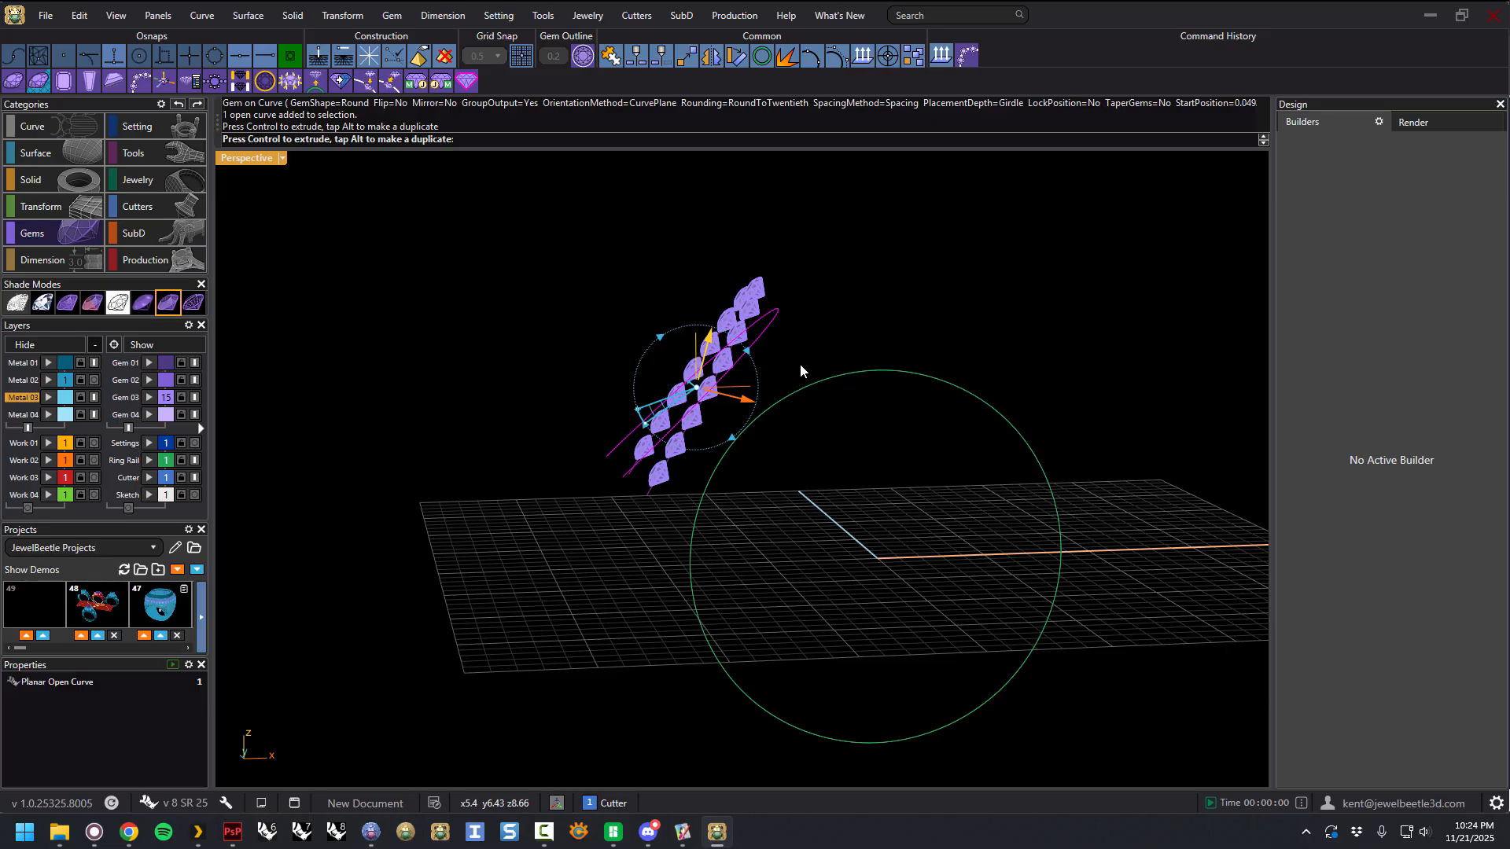
{"action": "key", "text": "Escape"}
{"action": "right_click_drag", "start_coordinate": [788, 412], "coordinate": [775, 465]}
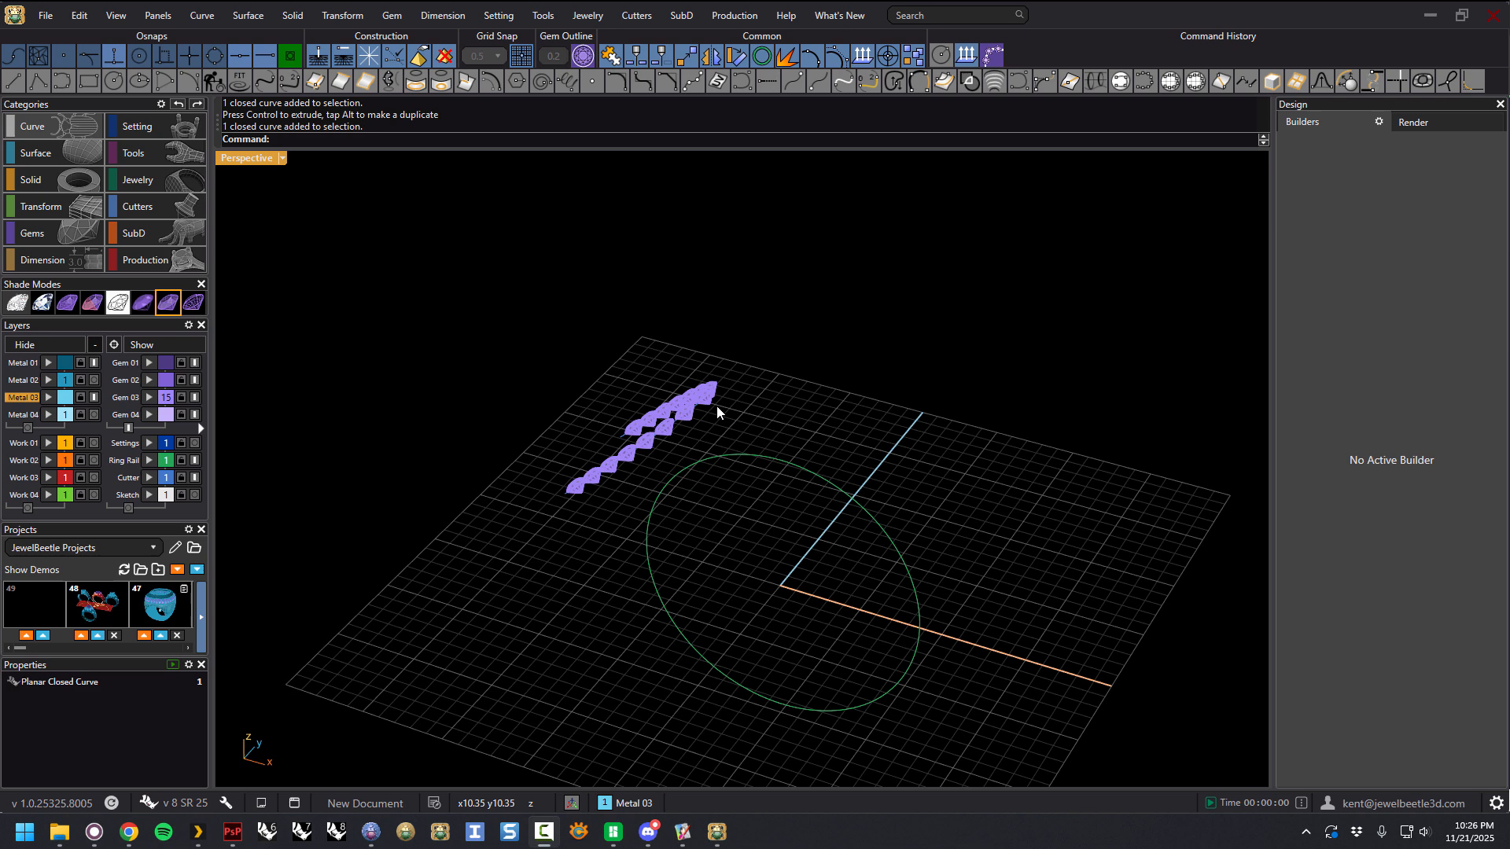
Step: Delete the gem row on the tilted curve and switch the visible layer from Cutter to Metal 04
{"action": "left_click", "coordinate": [716, 404]}
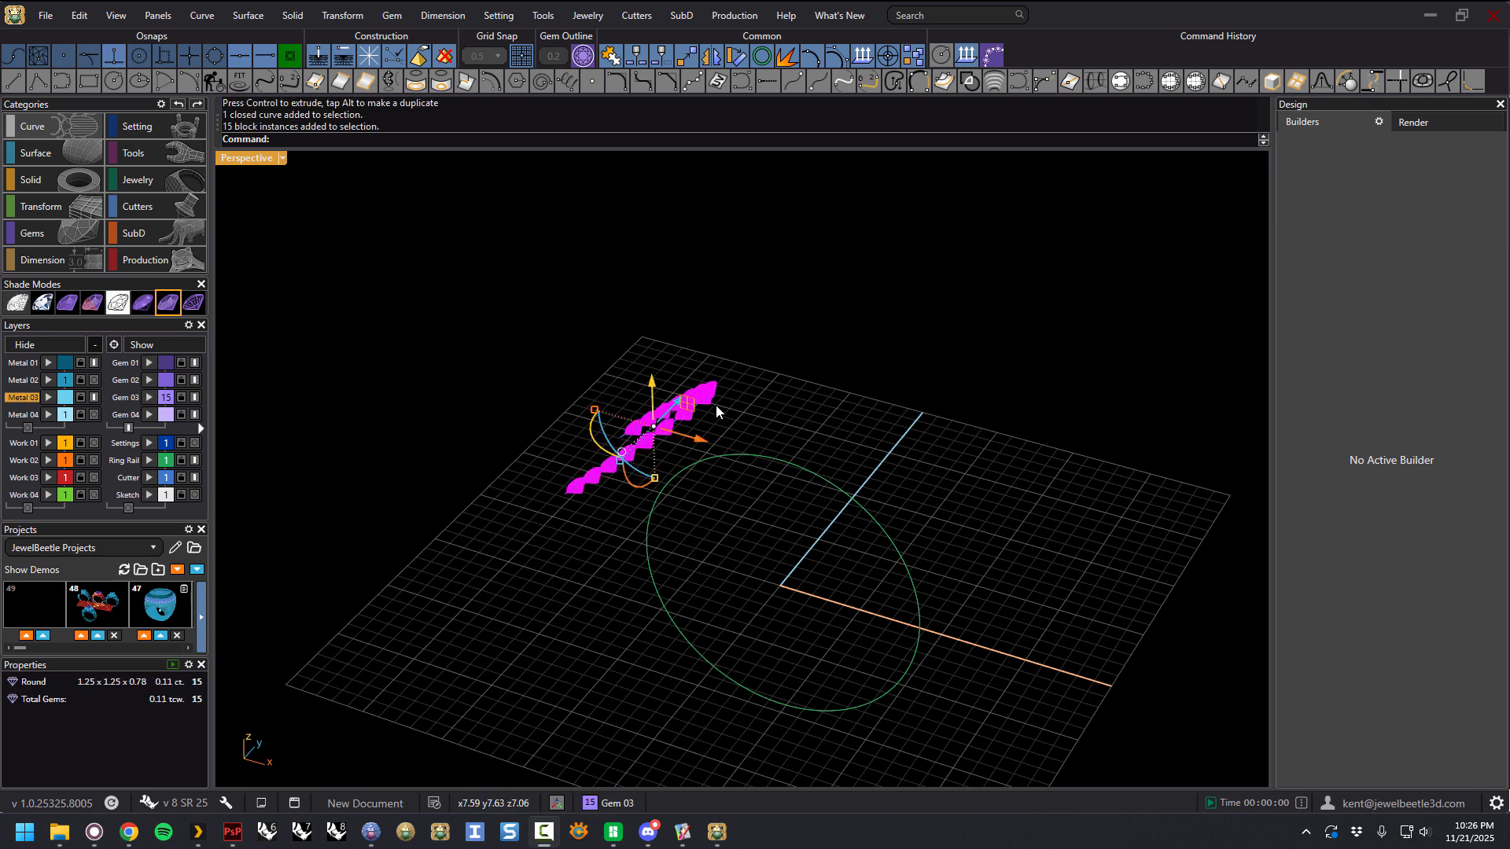
{"action": "key", "text": "Delete"}
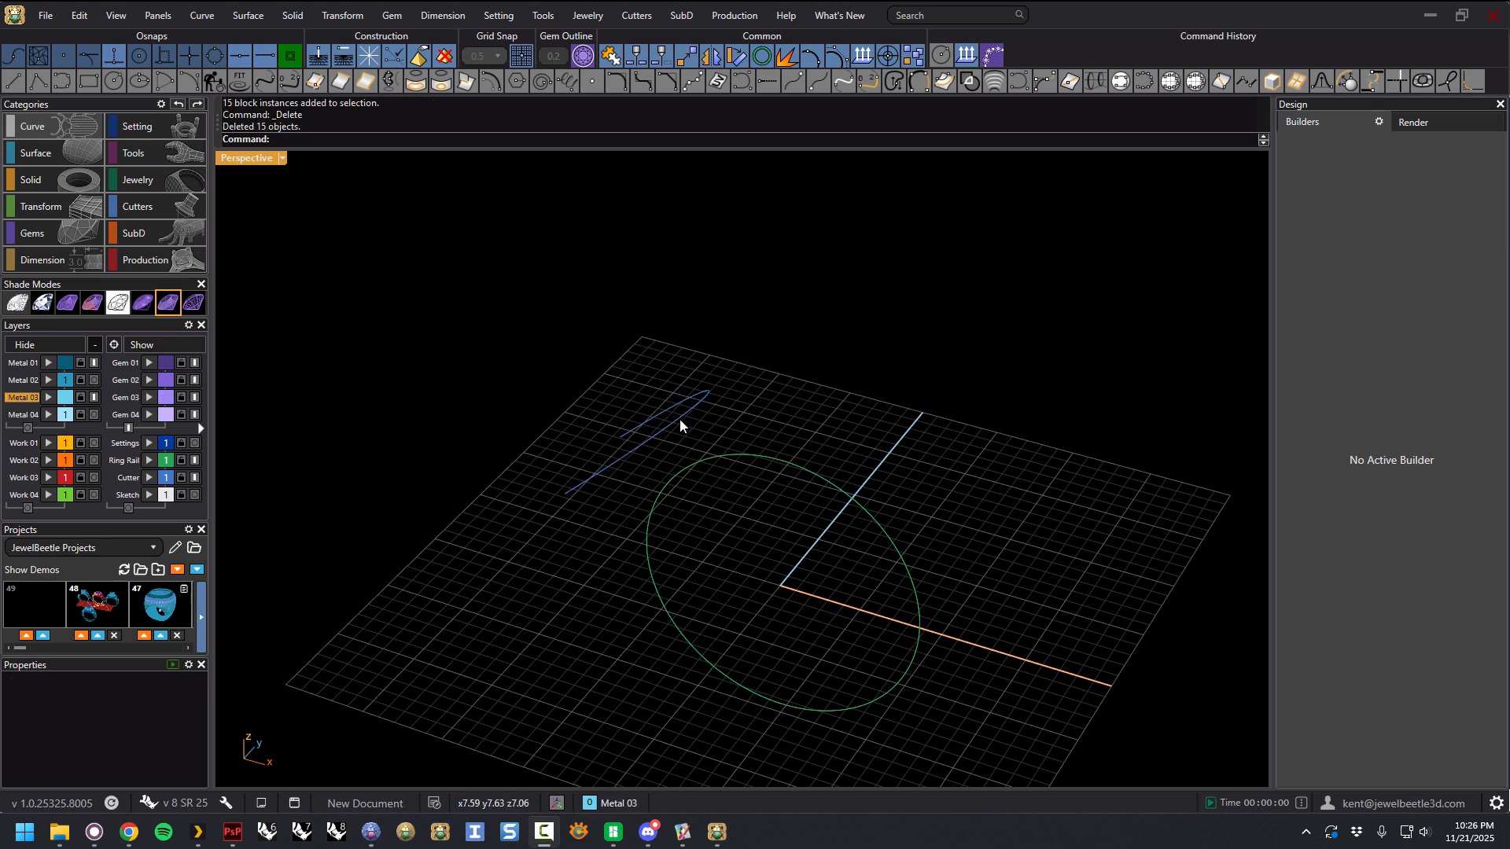
{"action": "left_click", "coordinate": [195, 478]}
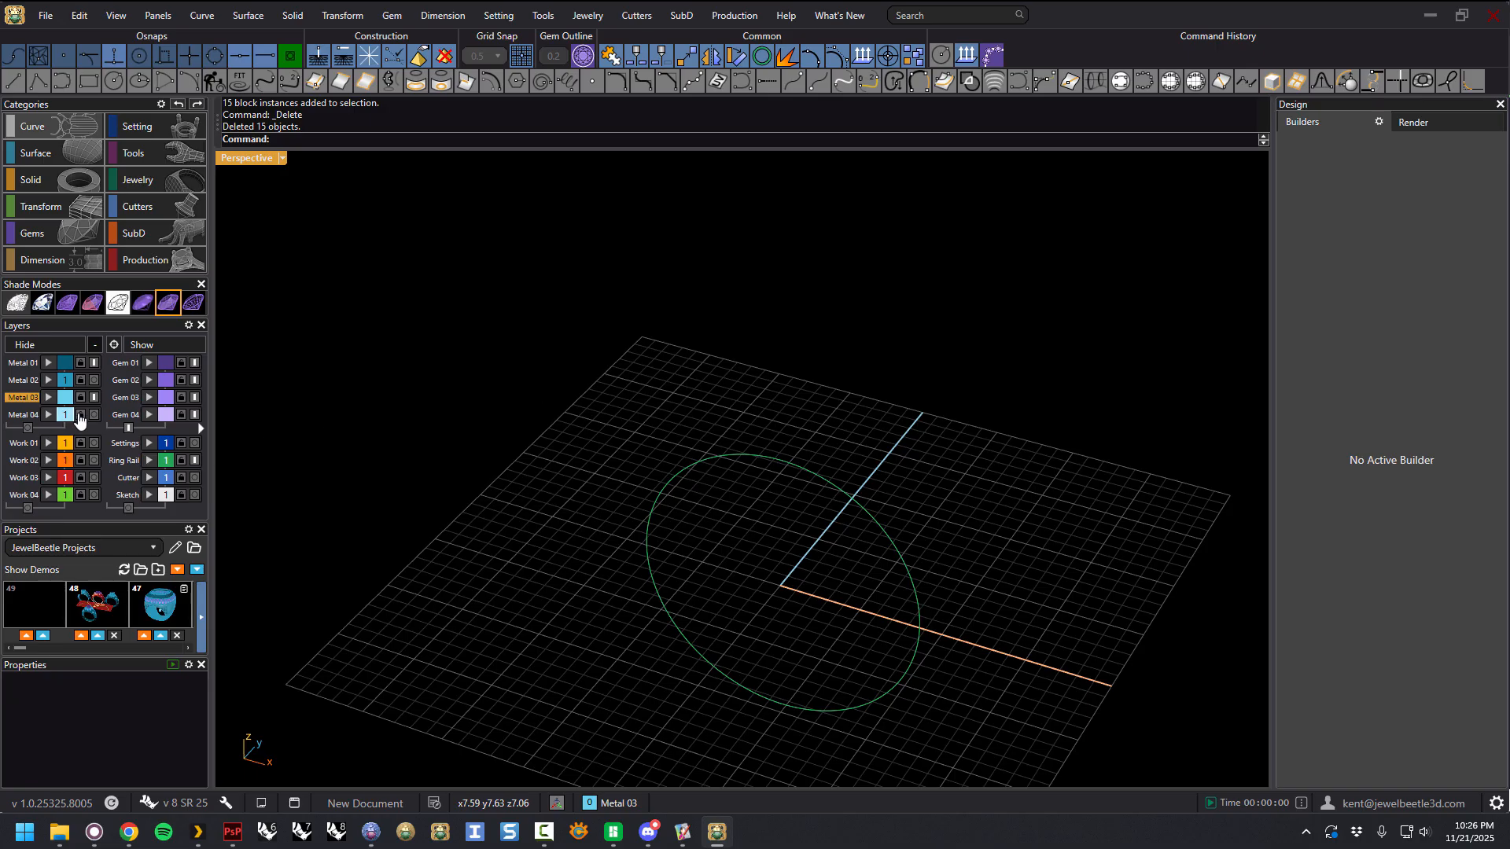
{"action": "left_click", "coordinate": [93, 414]}
Step: Start a Gem on Curve row on the flat circle on the Metal 04 layer
{"action": "mouse_move", "coordinate": [825, 540]}
{"action": "right_mouse_down"}
{"action": "mouse_move", "coordinate": [822, 523]}
{"action": "mouse_move", "coordinate": [870, 482]}
{"action": "mouse_move", "coordinate": [857, 472]}
{"action": "mouse_move", "coordinate": [847, 550]}
{"action": "right_mouse_up"}
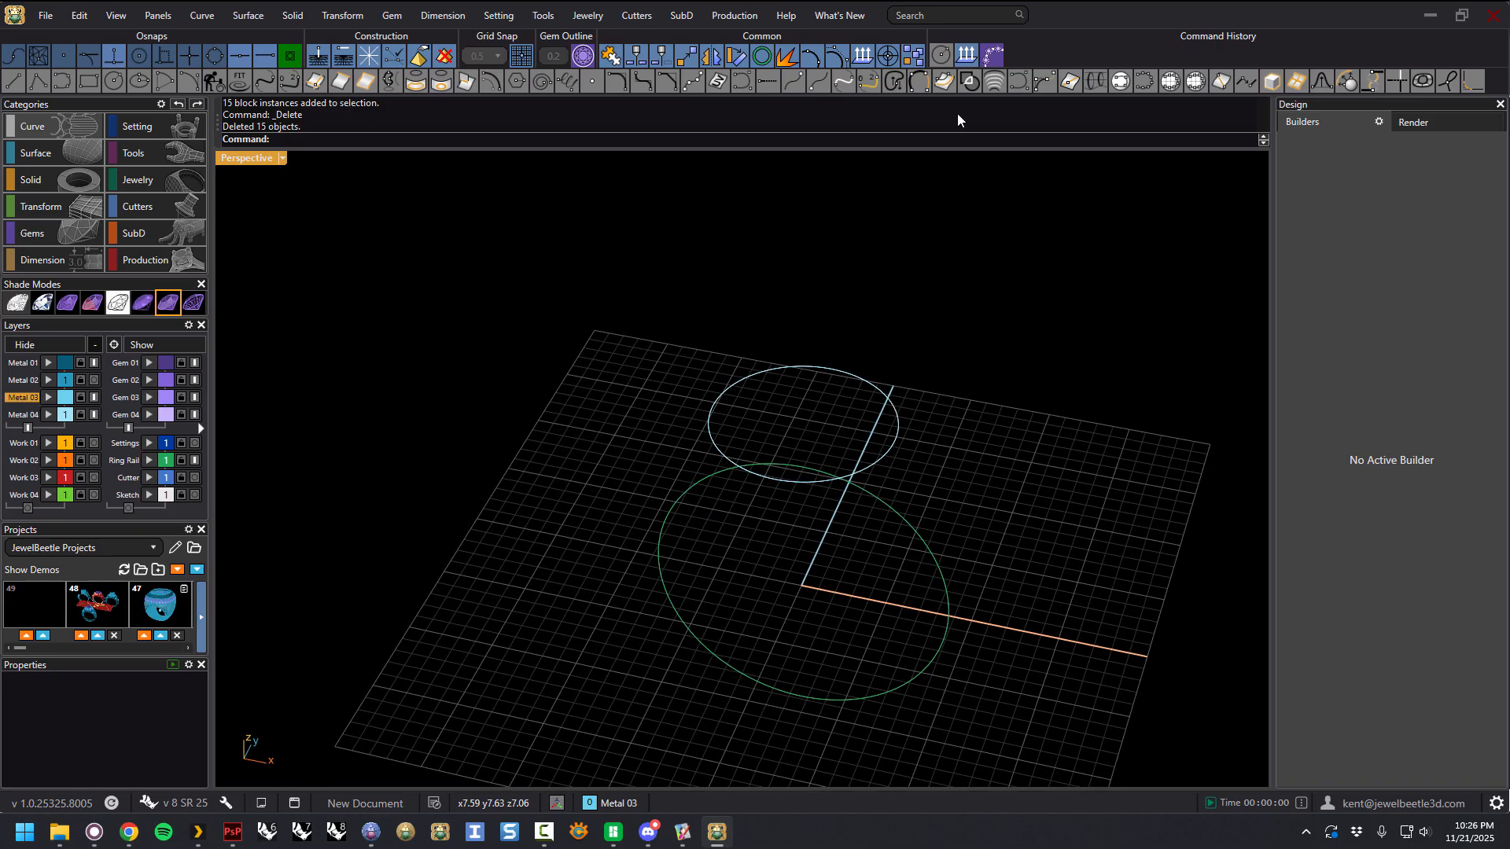
{"action": "left_click", "coordinate": [851, 375]}
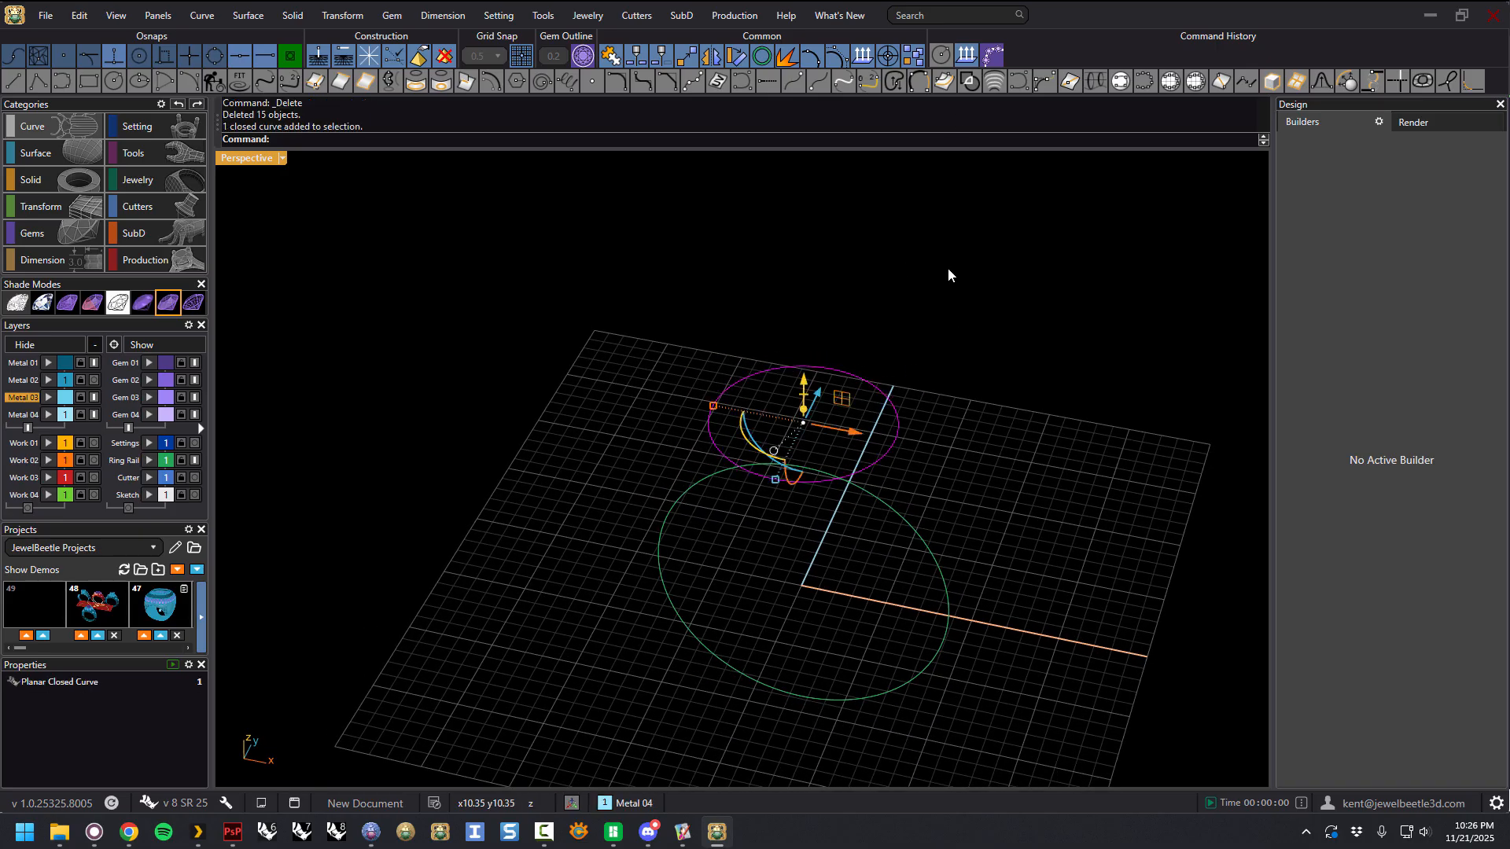
{"action": "left_click", "coordinate": [991, 57]}
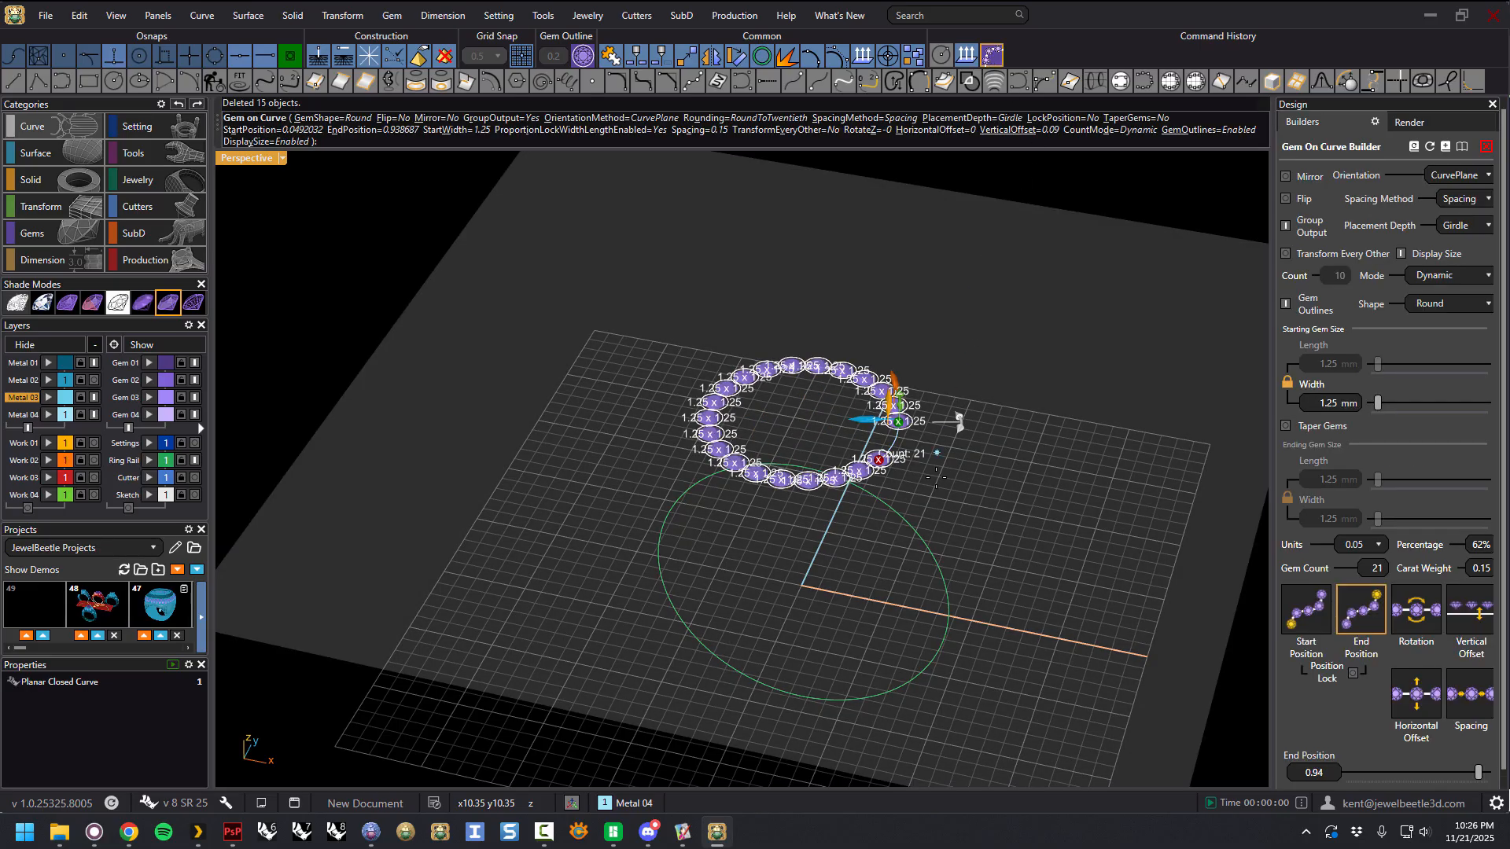
{"action": "right_click_drag", "start_coordinate": [932, 393], "coordinate": [1017, 449]}
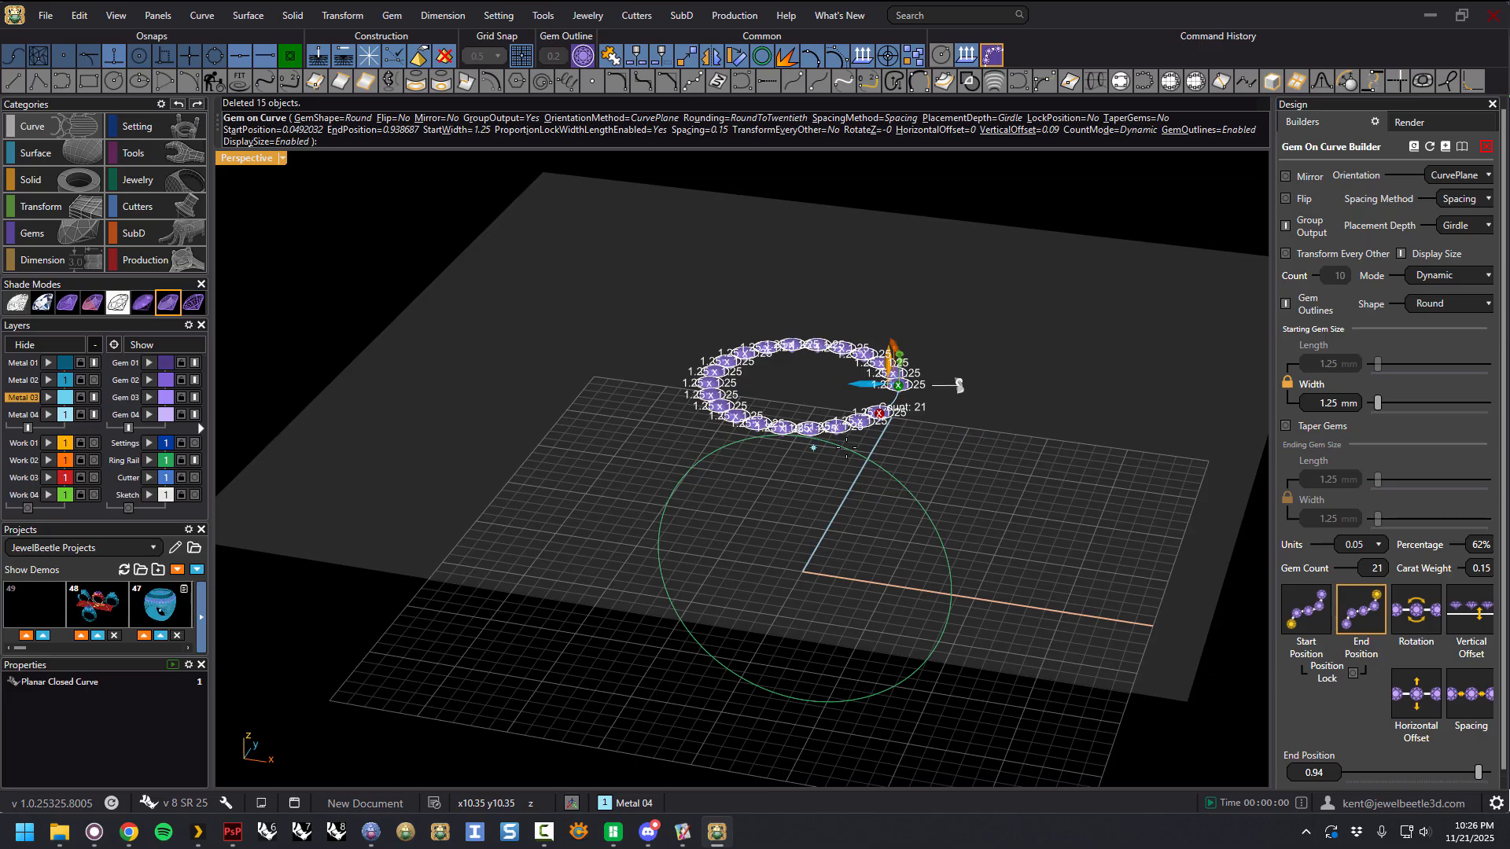
Step: Change the orientation of the gem row on the Metal 04 circle from CurvePlane to XY
{"action": "left_click", "coordinate": [1469, 178]}
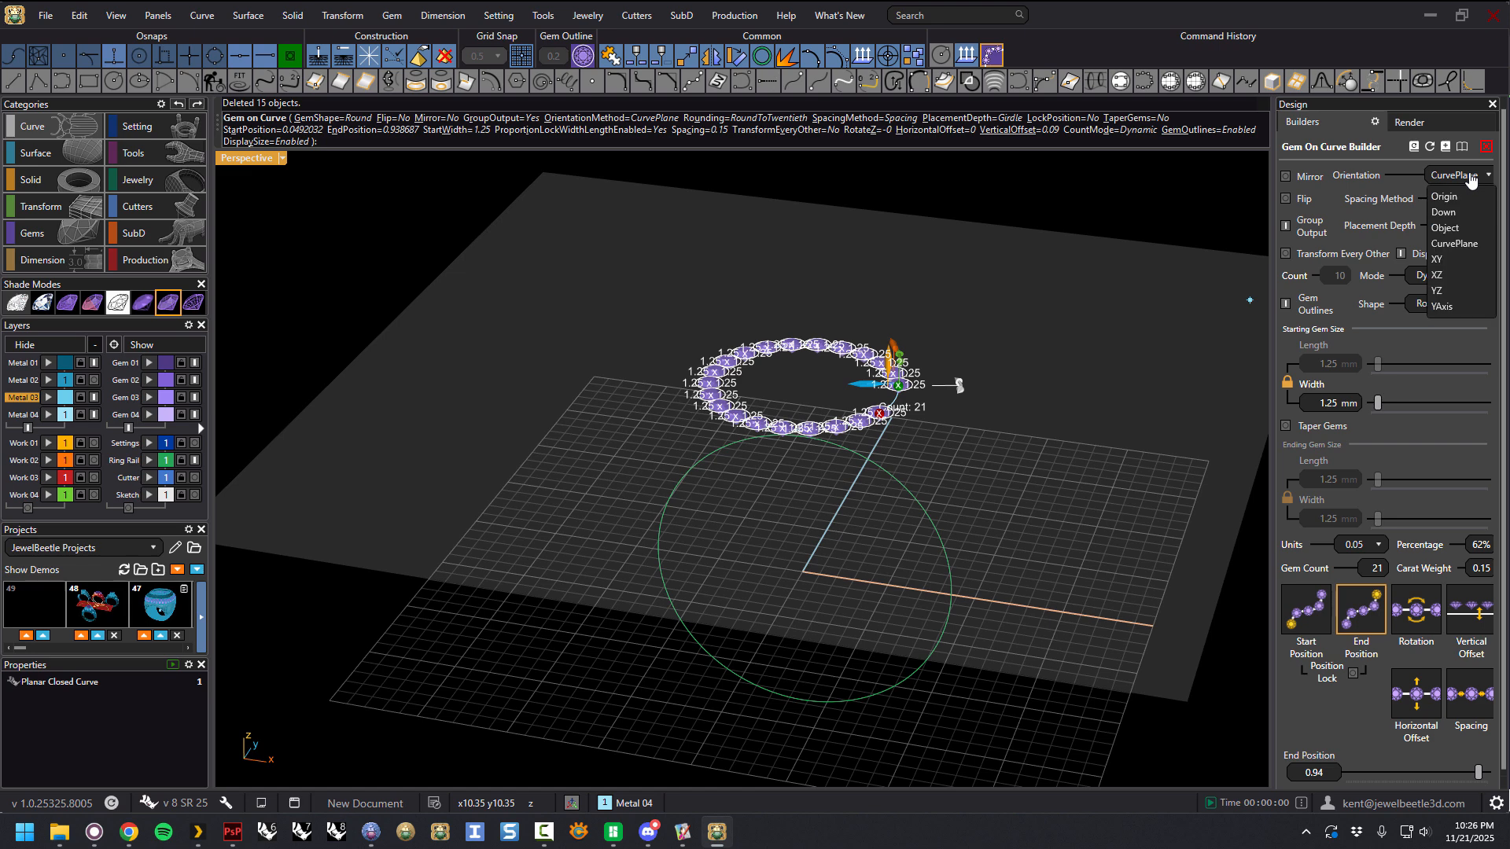
{"action": "left_click", "coordinate": [1448, 262]}
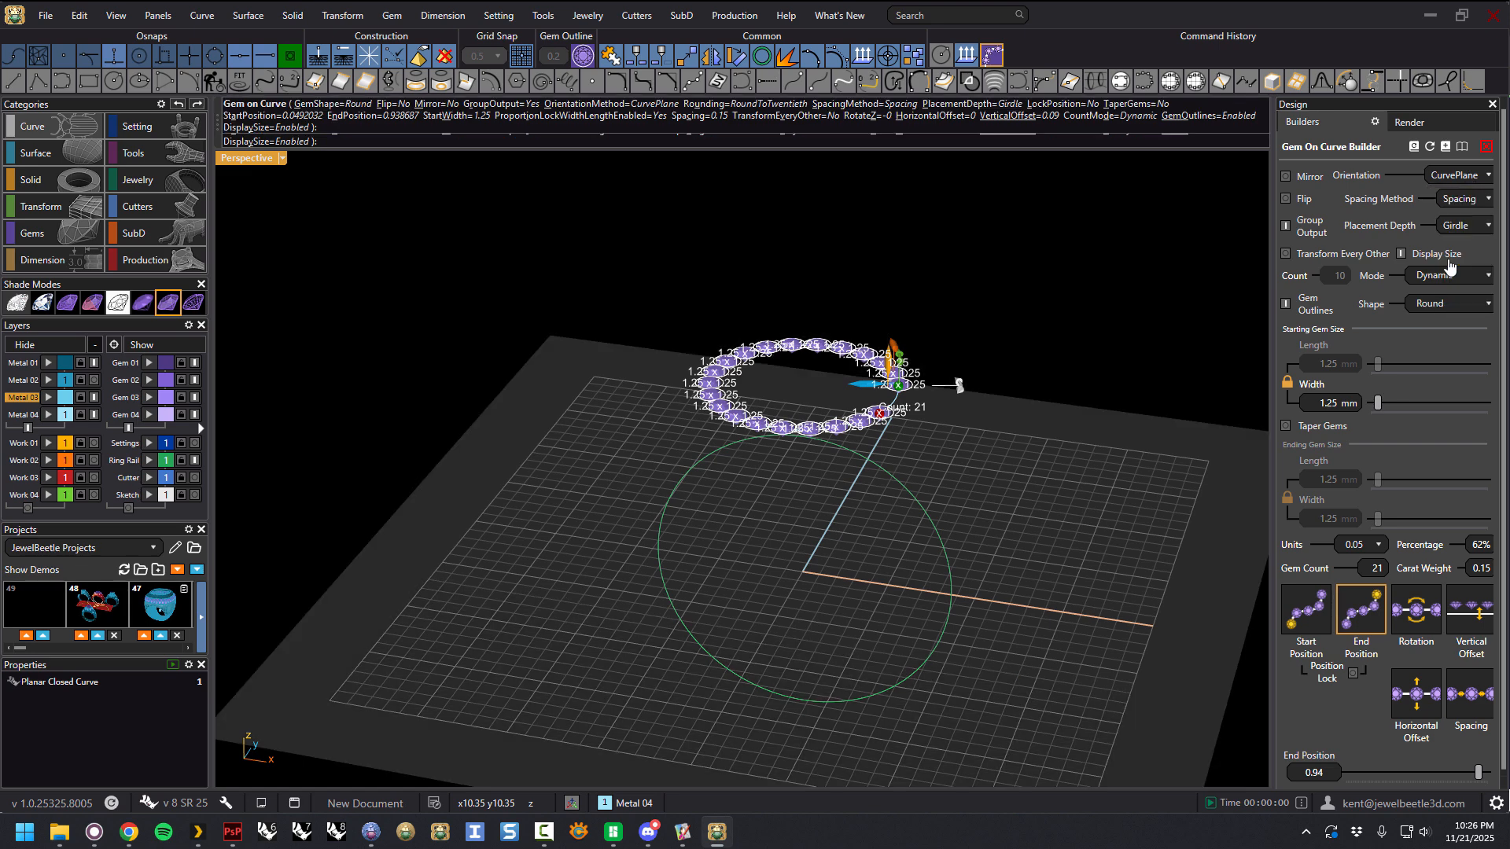
{"action": "right_click_drag", "start_coordinate": [836, 627], "coordinate": [839, 583]}
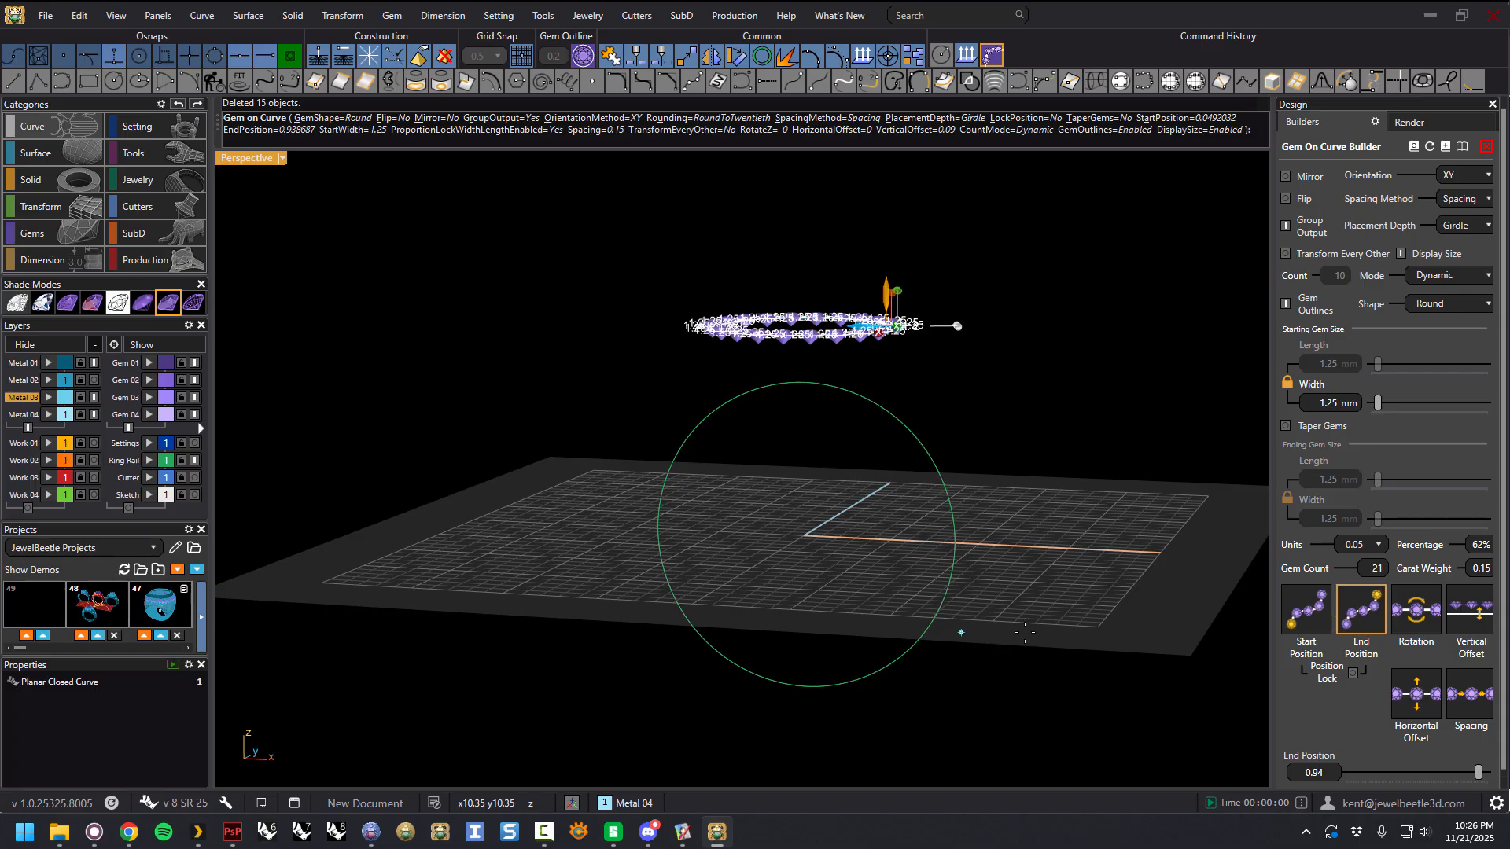
{"action": "right_click_drag", "start_coordinate": [991, 488], "coordinate": [897, 548]}
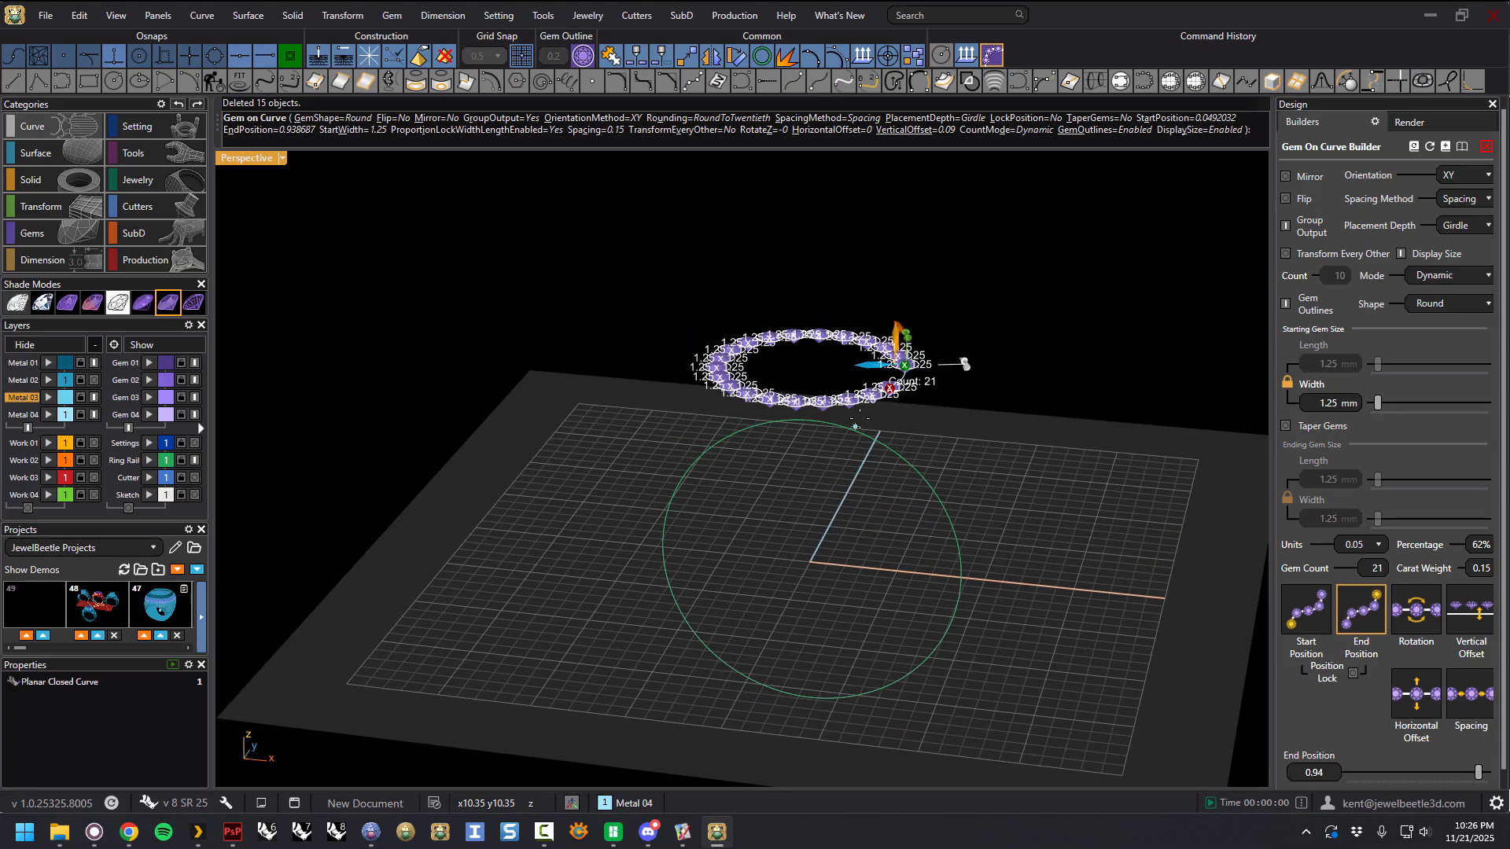
{"action": "right_click_drag", "start_coordinate": [965, 364], "coordinate": [991, 332]}
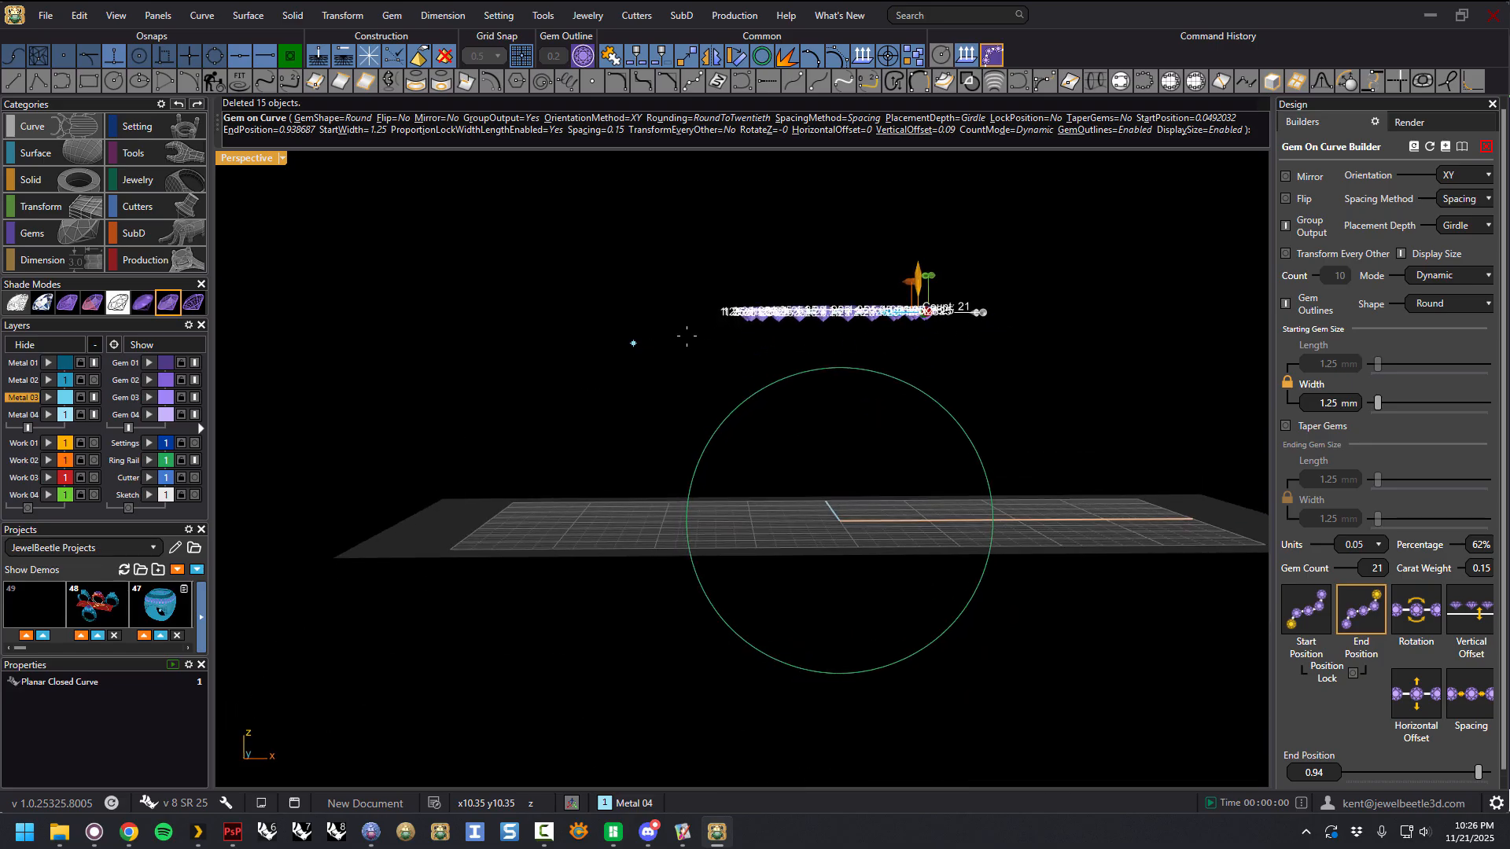
{"action": "right_click_drag", "start_coordinate": [836, 557], "coordinate": [975, 542]}
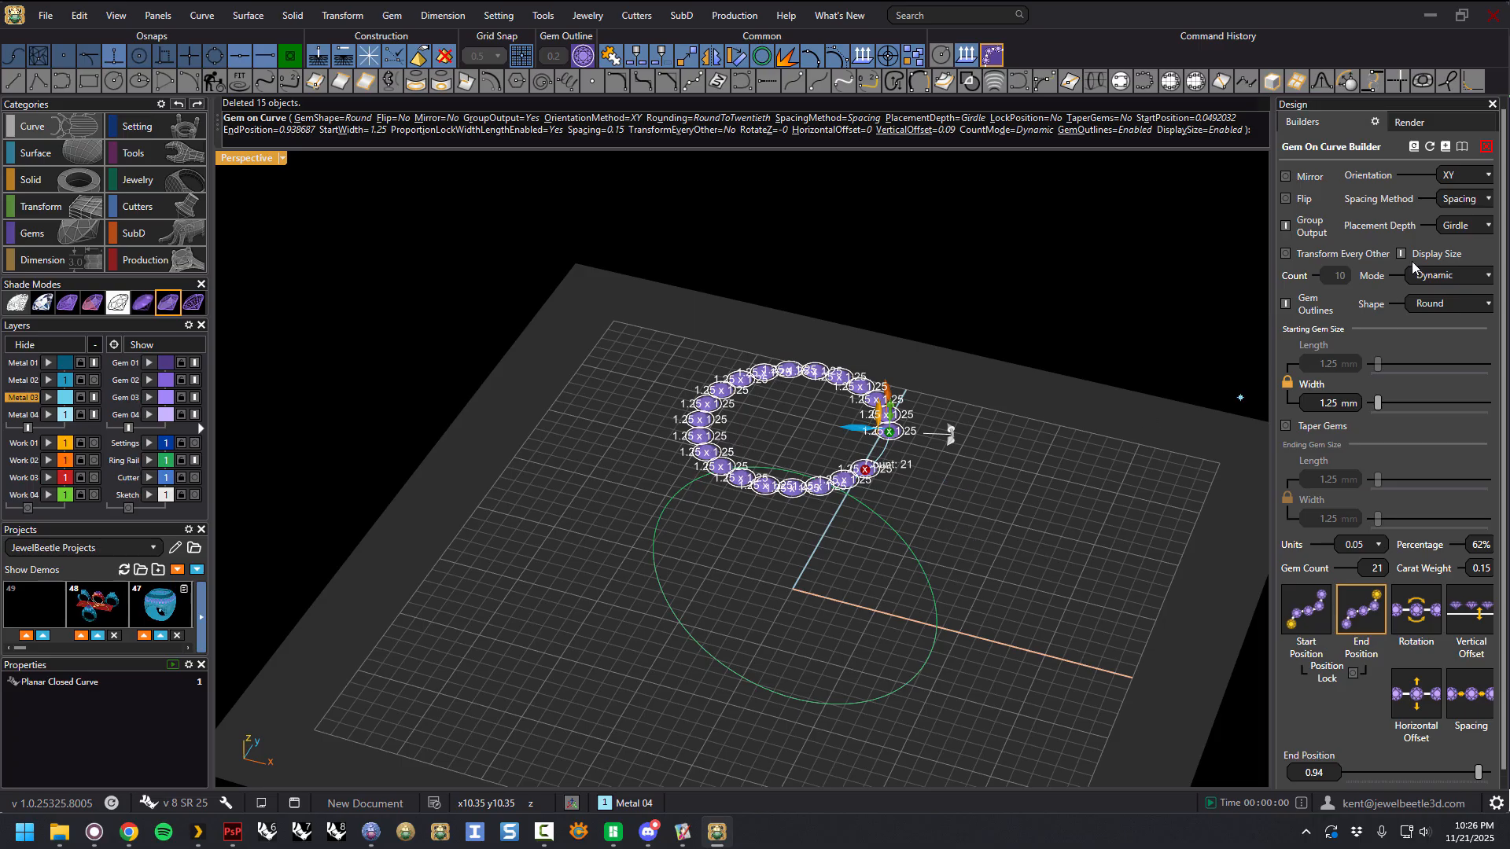
Step: Set the orientation of the gem row on the Metal 04 circle to Down
{"action": "left_click", "coordinate": [1479, 181]}
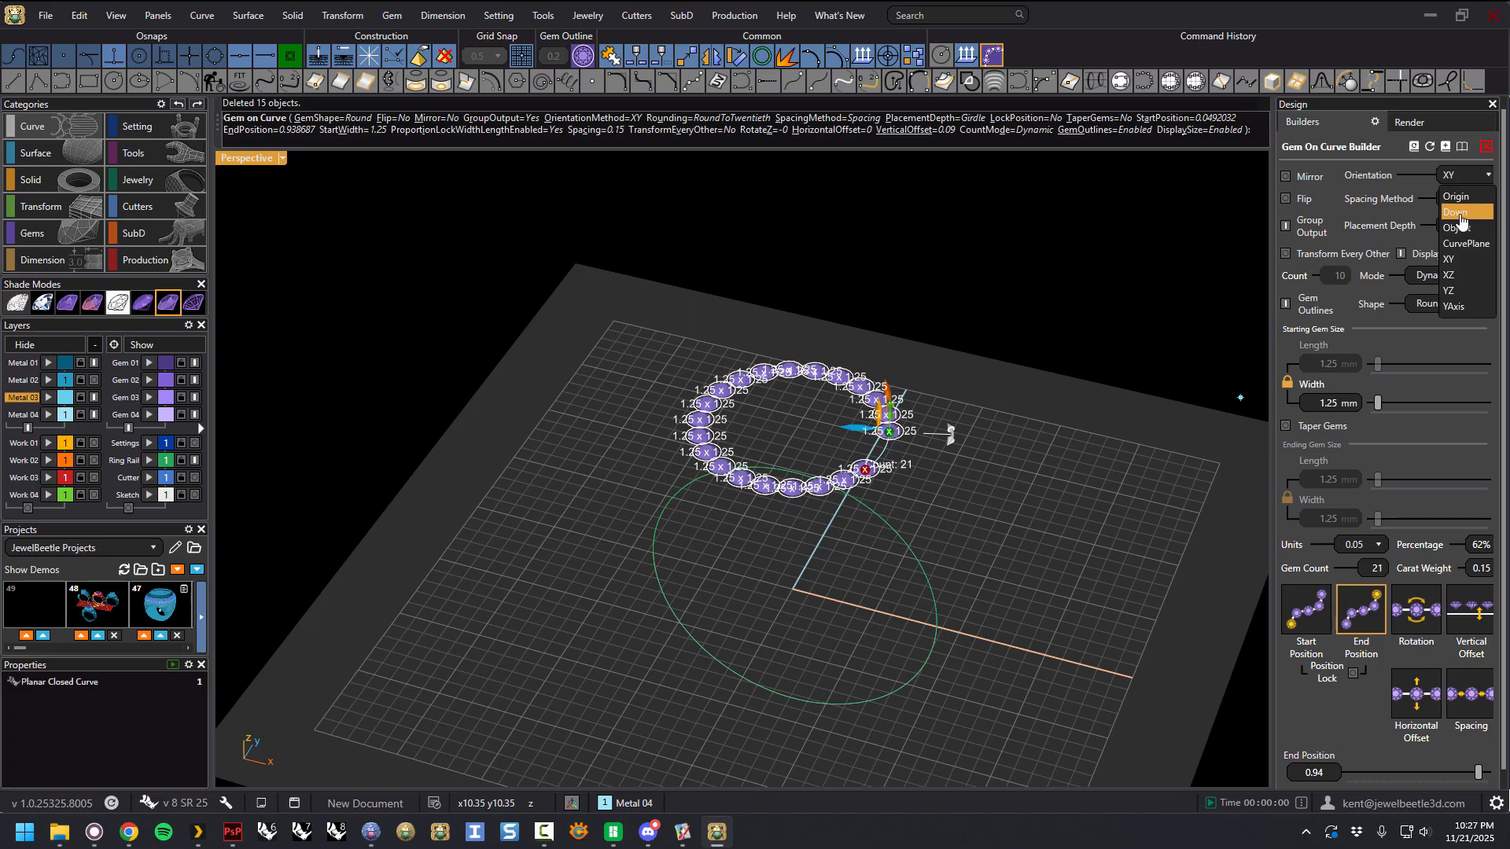
{"action": "left_click", "coordinate": [1466, 214]}
{"action": "right_click_drag", "start_coordinate": [1028, 455], "coordinate": [1033, 495]}
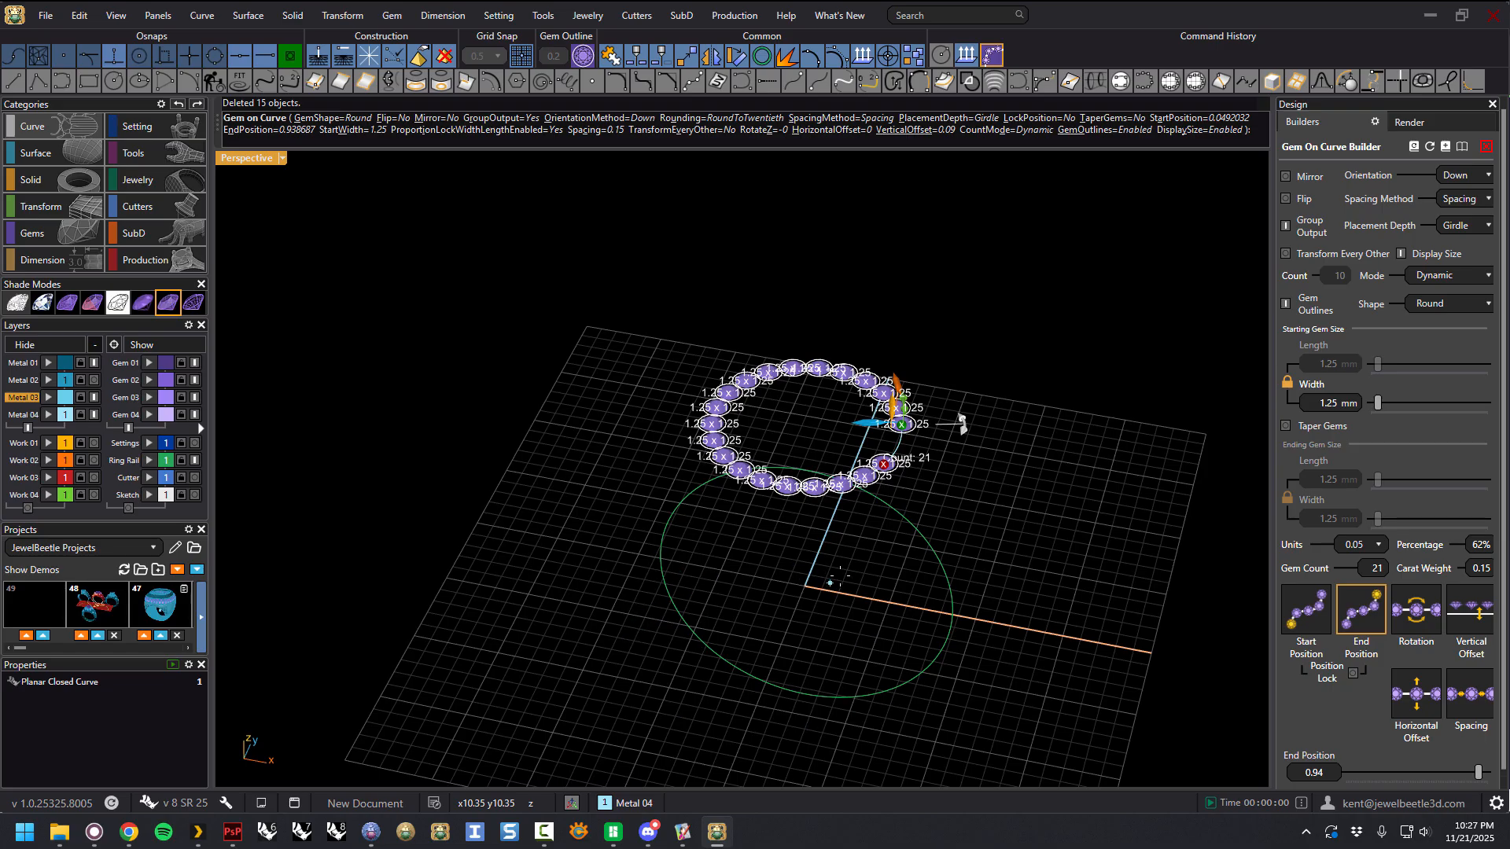
{"action": "scroll", "coordinate": [916, 436], "scroll_direction": "up", "scroll_amount": 3}
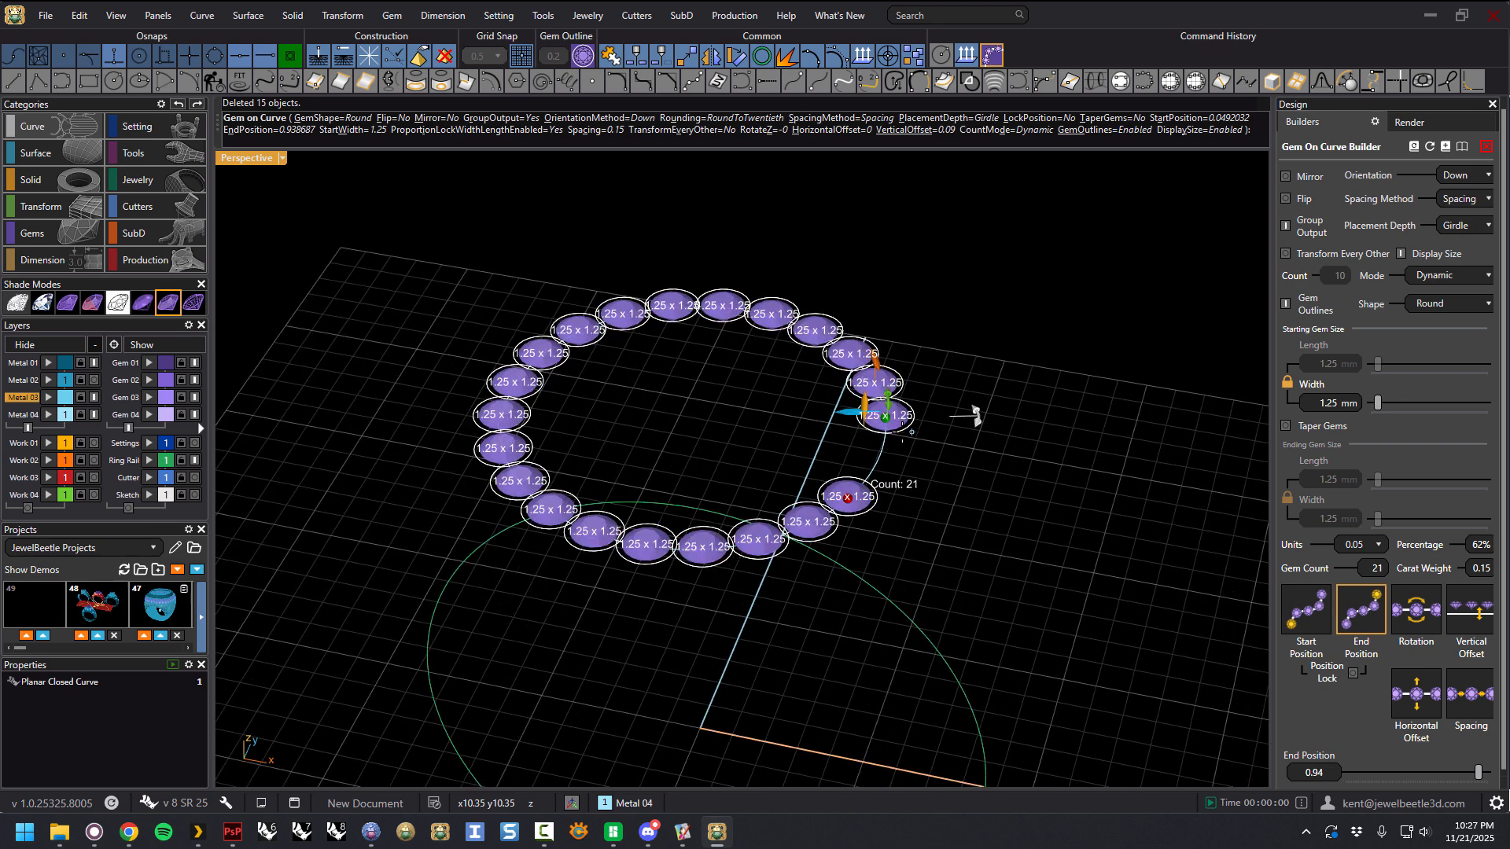
Step: Move the row's start position along the circle to about 0.98 and place the 1.25 mm round gems
{"action": "left_click_drag", "start_coordinate": [977, 422], "coordinate": [964, 496]}
{"action": "scroll", "coordinate": [933, 482], "scroll_direction": "down", "scroll_amount": 3}
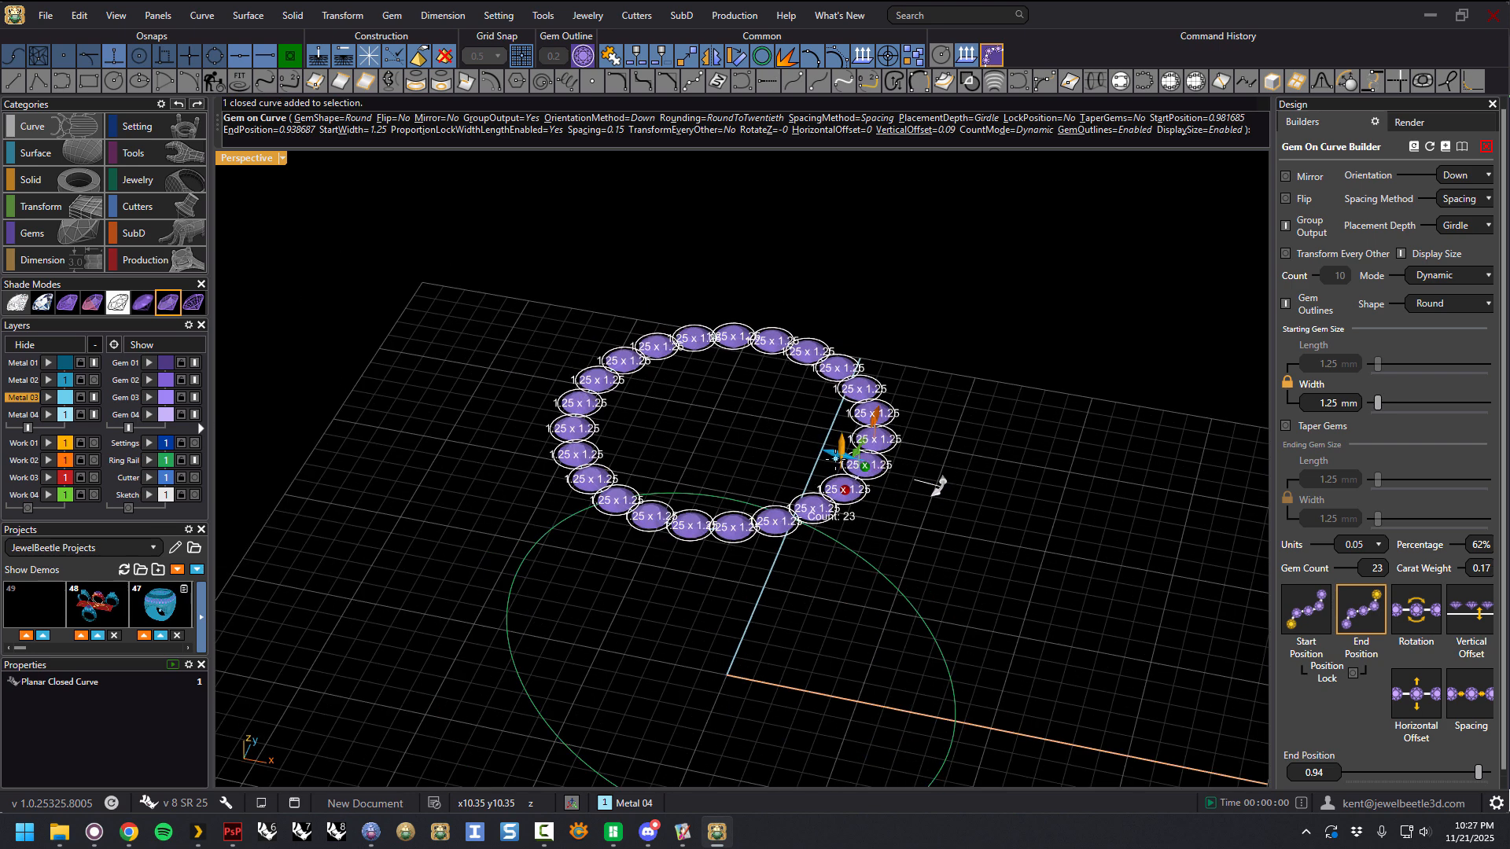
{"action": "right_click_drag", "start_coordinate": [1012, 481], "coordinate": [1014, 437]}
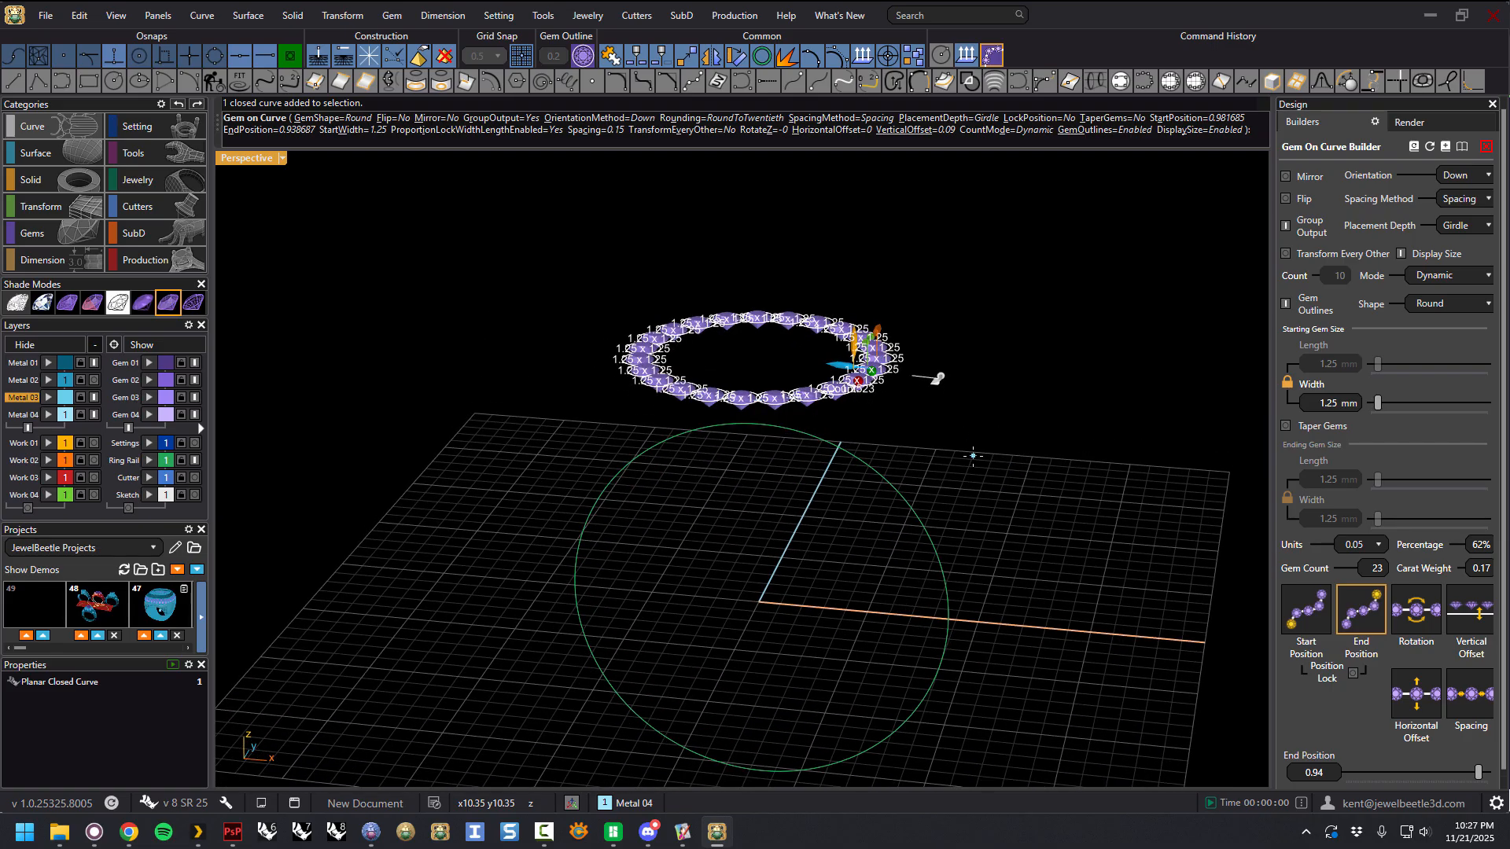
{"action": "right_click", "coordinate": [1029, 456]}
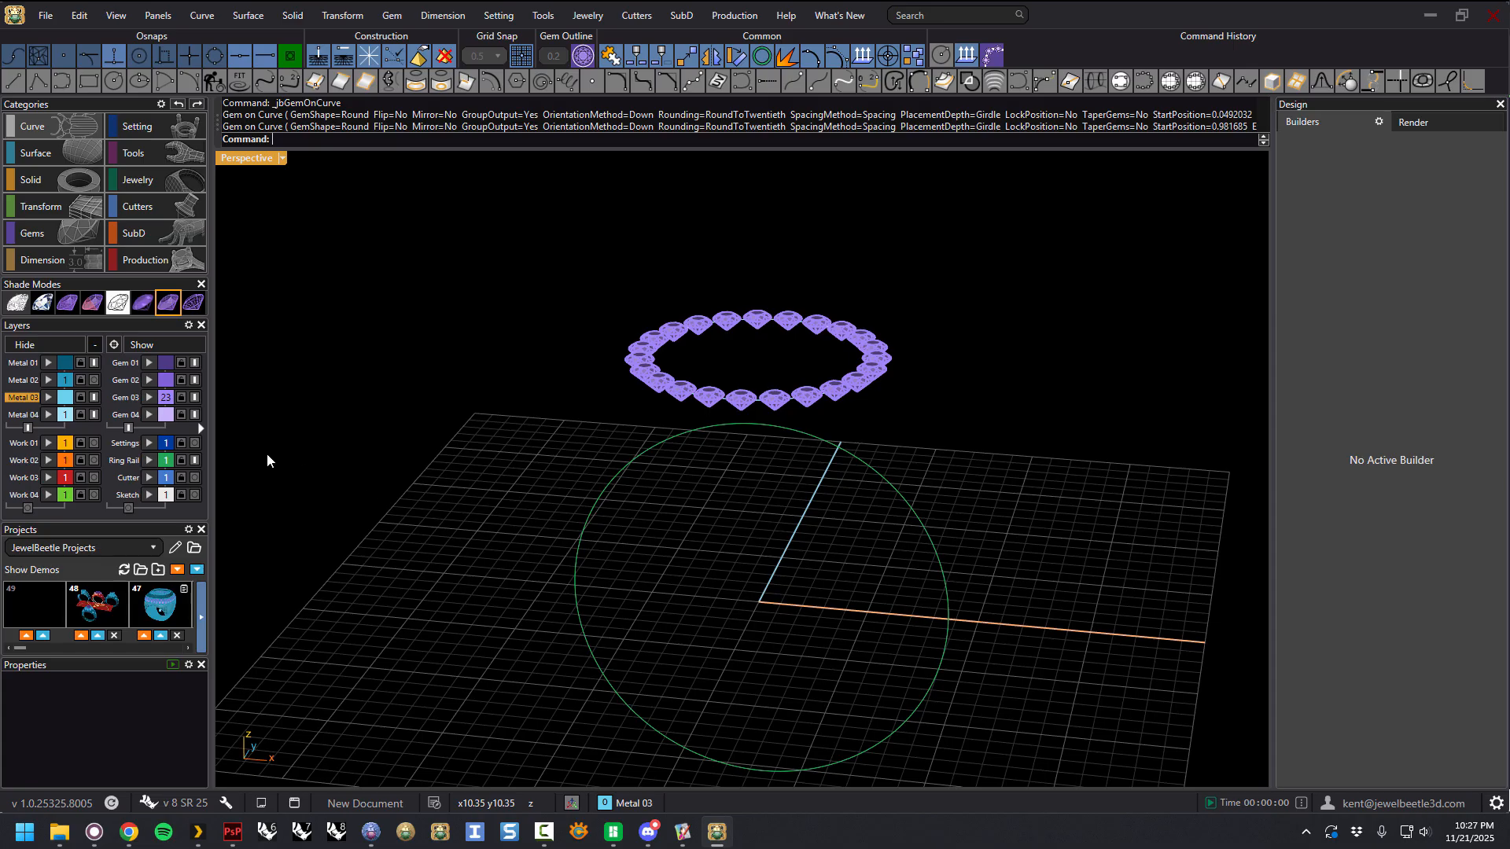
Step: Show the Work 03 layer and start a Gem on Curve row on its upright red circle
{"action": "left_click", "coordinate": [94, 479]}
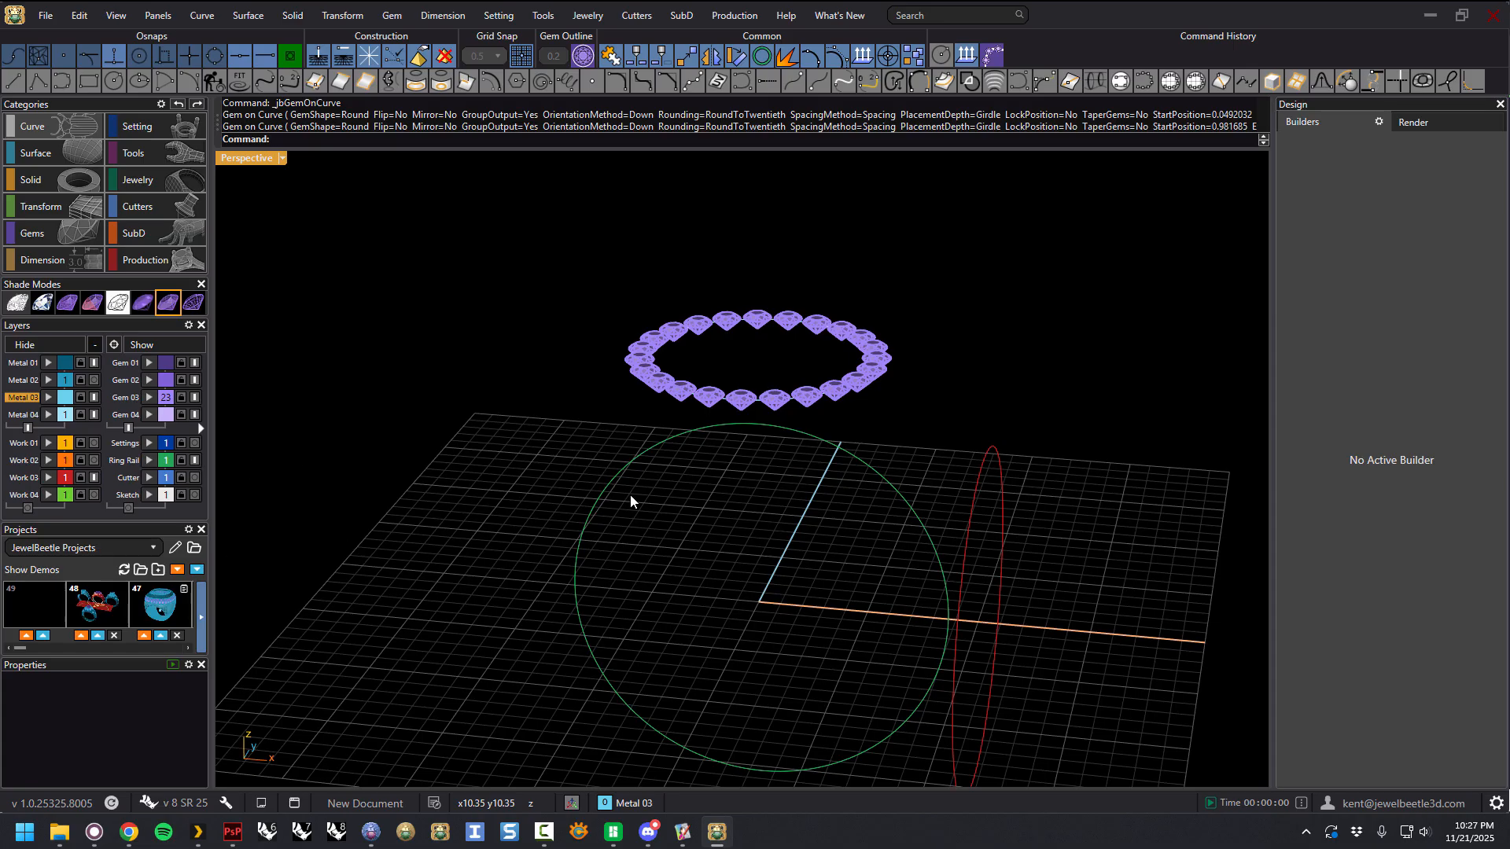
{"action": "scroll", "coordinate": [630, 501], "scroll_direction": "down", "scroll_amount": 3}
{"action": "right_click_drag", "start_coordinate": [678, 471], "coordinate": [507, 427]}
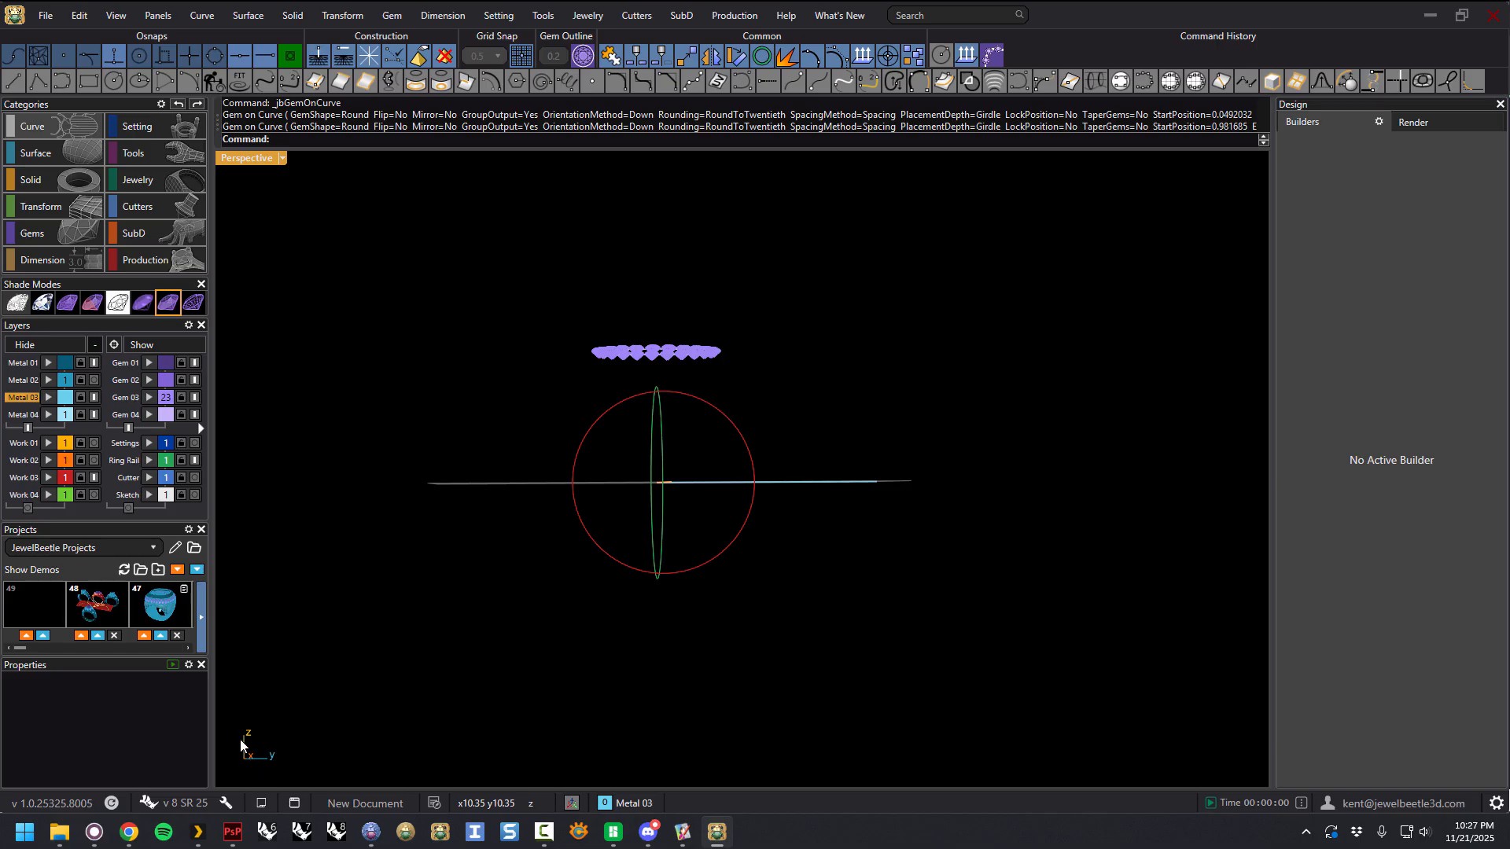
{"action": "right_click_drag", "start_coordinate": [549, 466], "coordinate": [713, 513]}
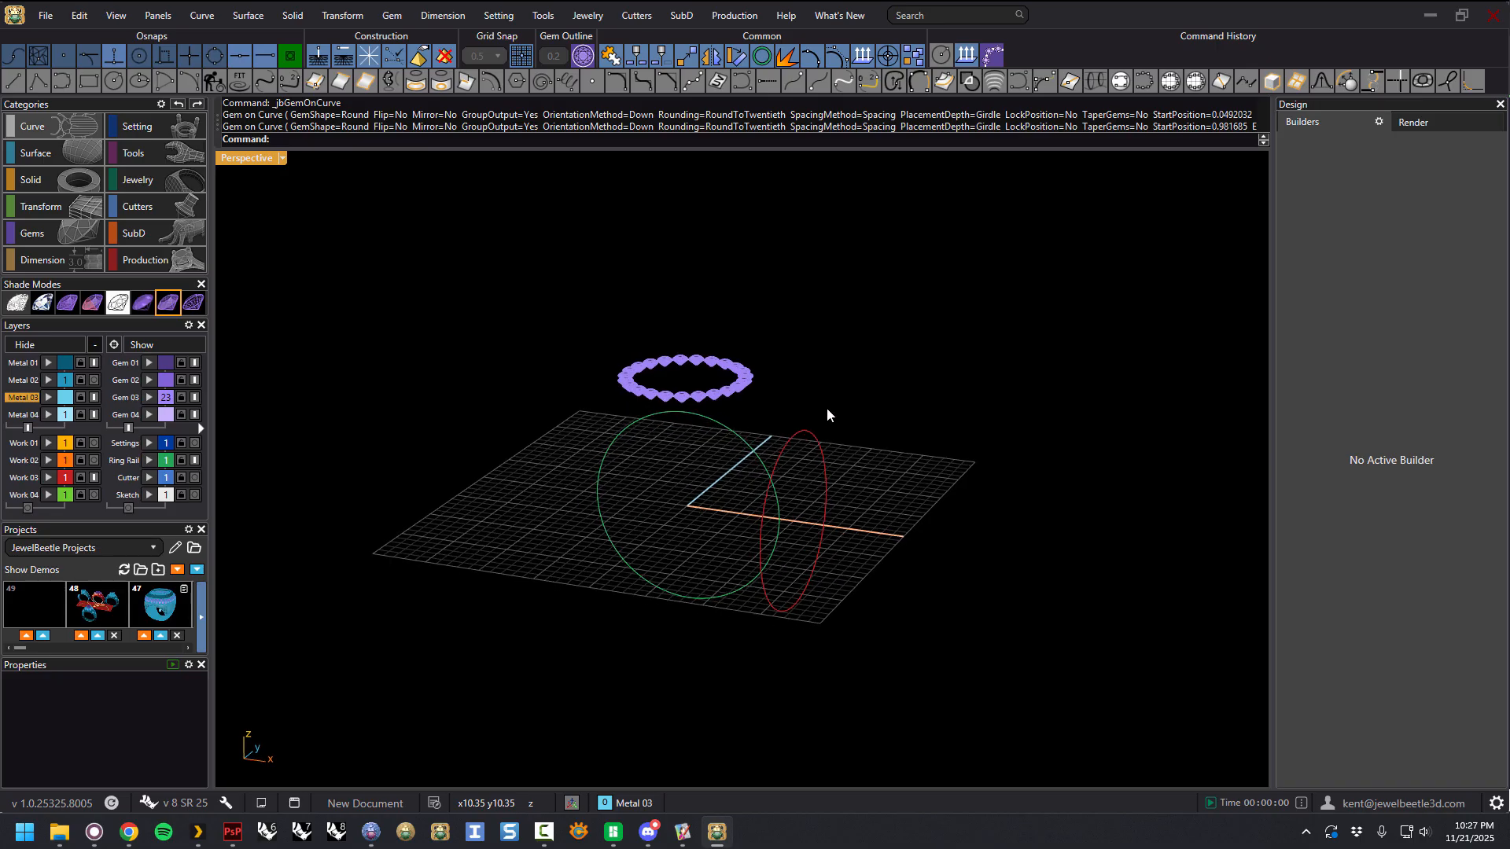
{"action": "left_click", "coordinate": [804, 437]}
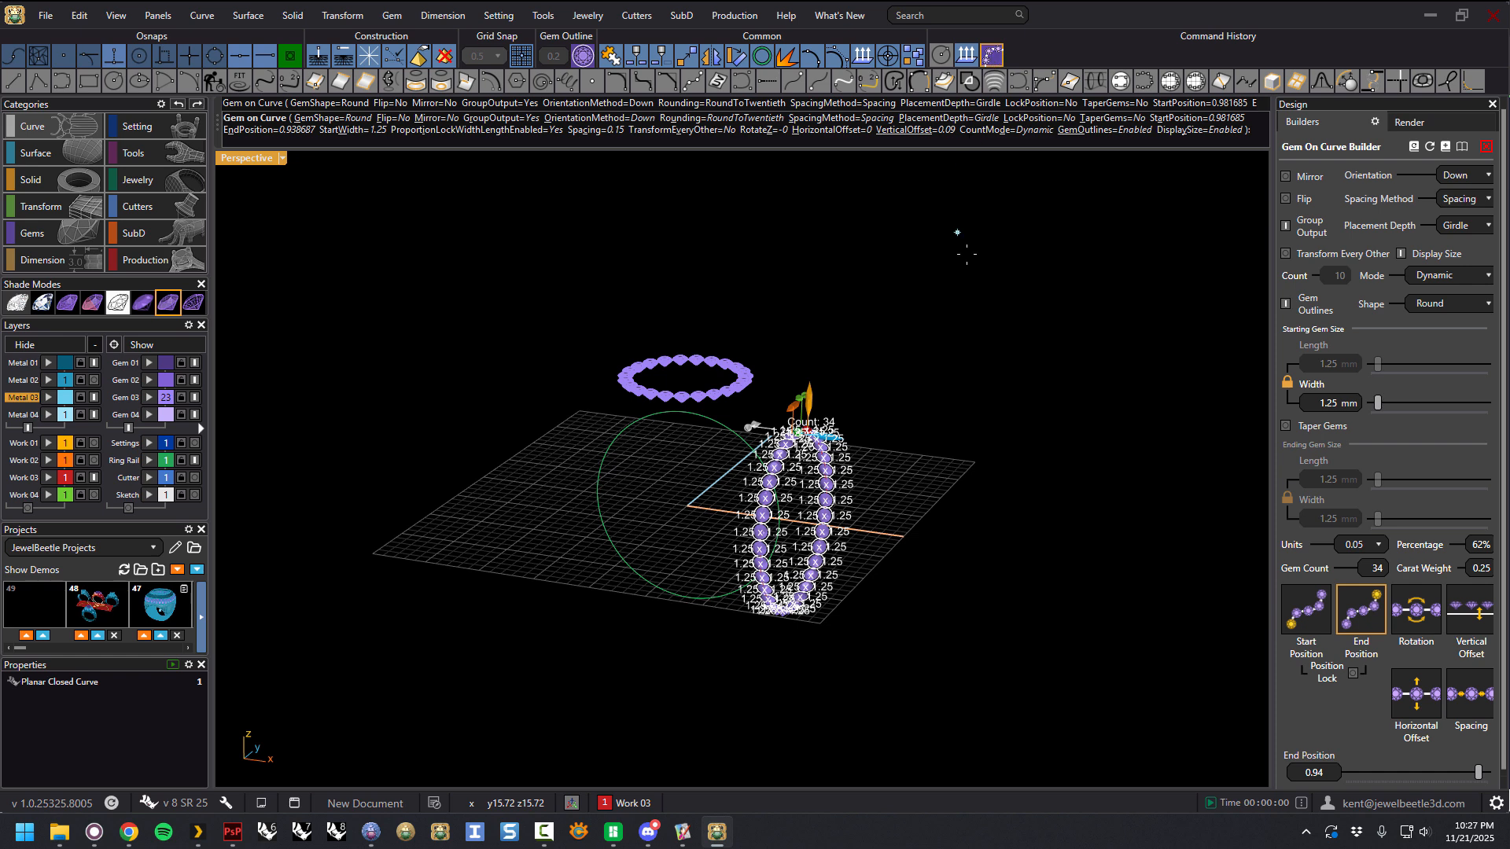
Step: Set the orientation of the gem row on the Work 03 circle to YZ
{"action": "left_click", "coordinate": [1488, 177]}
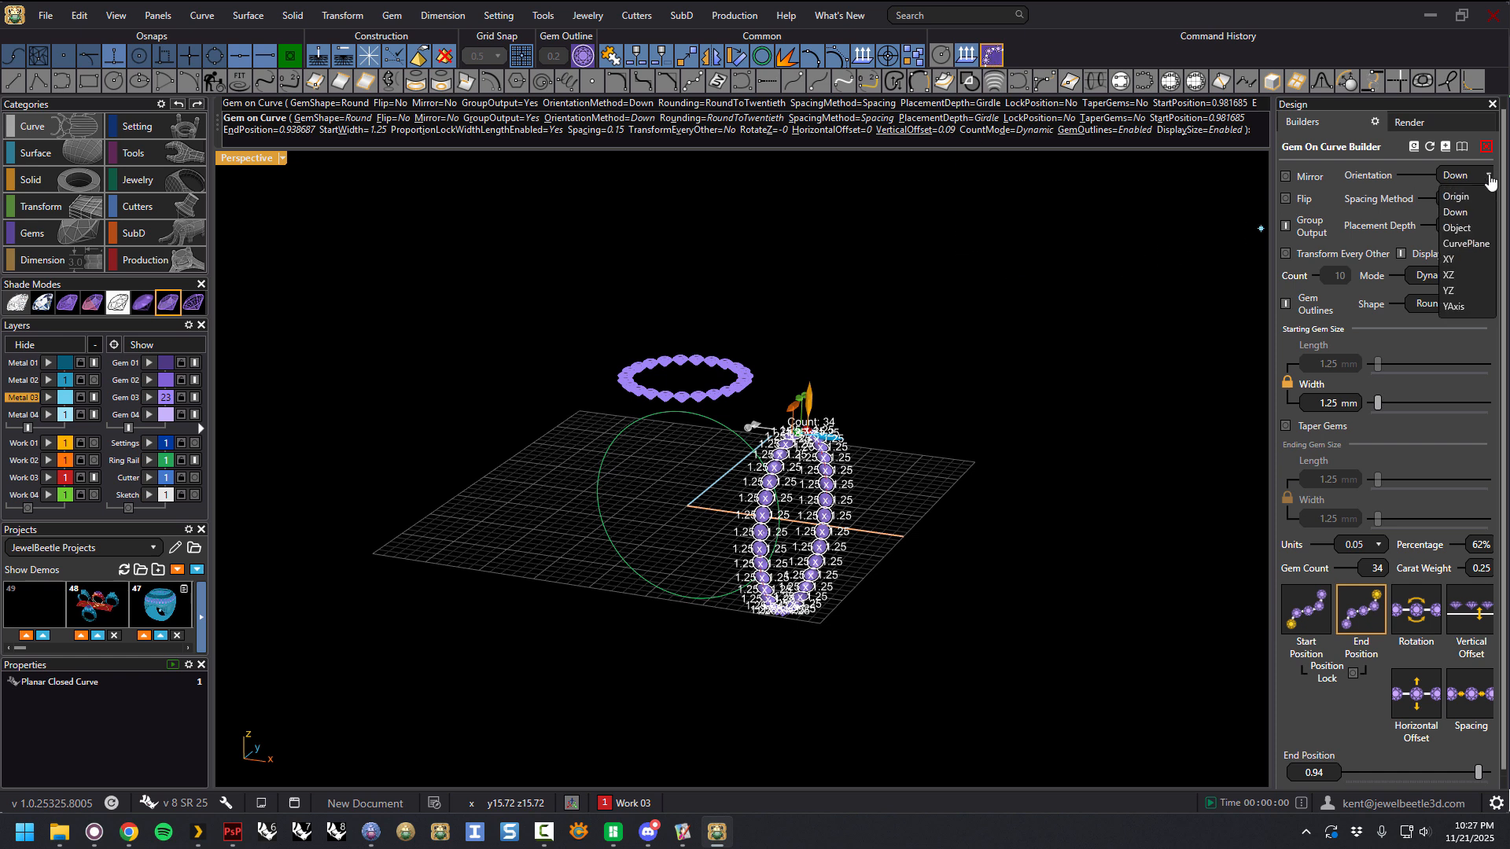
{"action": "left_click", "coordinate": [1452, 293]}
{"action": "right_click_drag", "start_coordinate": [956, 488], "coordinate": [835, 448]}
{"action": "scroll", "coordinate": [674, 457], "scroll_direction": "up", "scroll_amount": 6}
{"action": "mouse_move", "coordinate": [692, 476]}
{"action": "right_mouse_down"}
{"action": "mouse_move", "coordinate": [865, 478]}
{"action": "mouse_move", "coordinate": [687, 464]}
{"action": "right_mouse_up"}
{"action": "scroll", "coordinate": [676, 358], "scroll_direction": "up", "scroll_amount": 4}
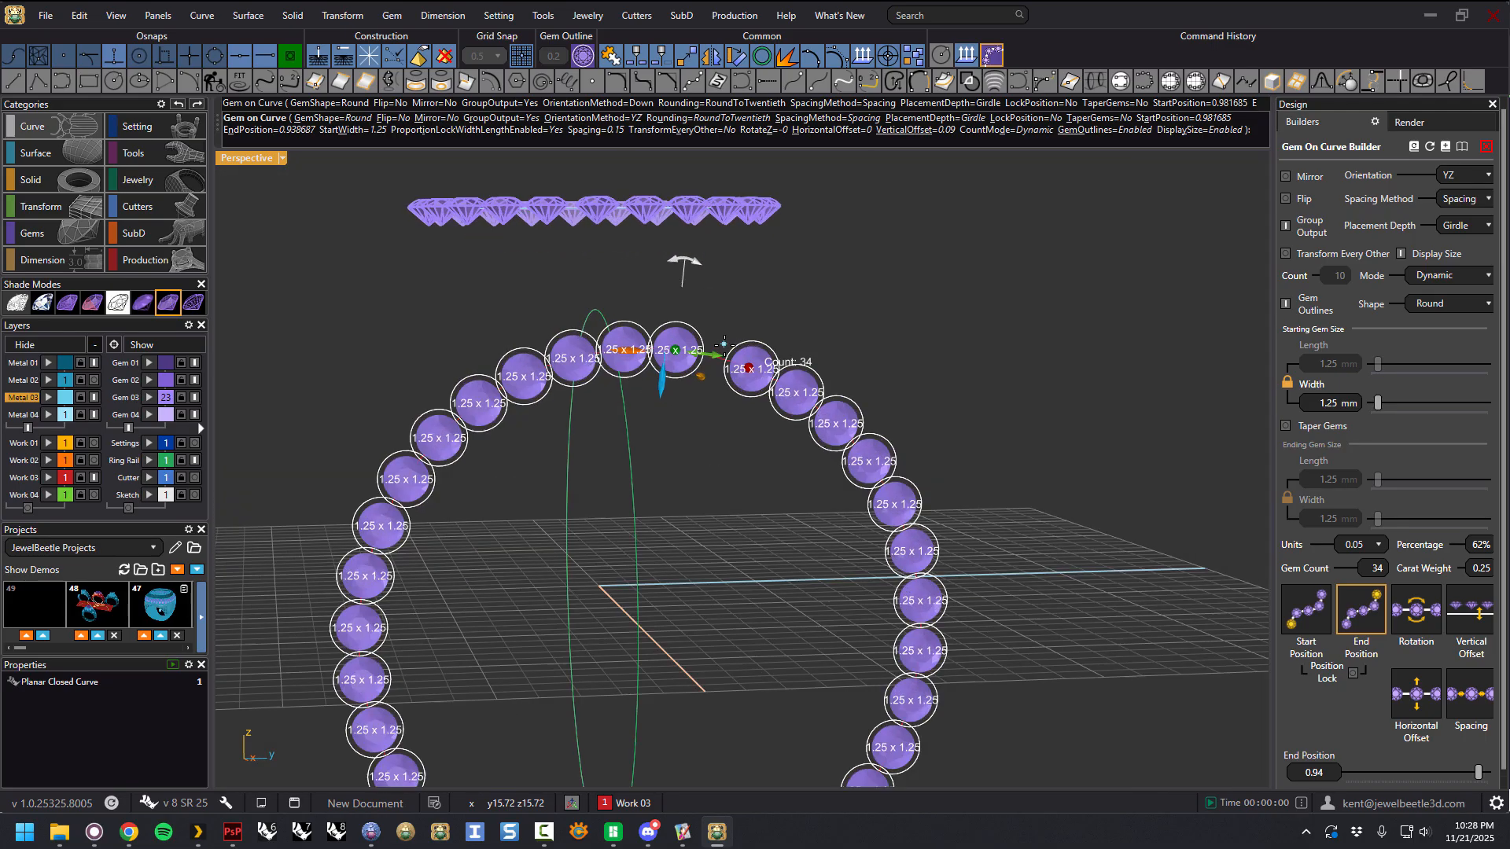
Step: Move the Work 03 row's end position to about 0.95 and place the 1.25 mm round gems
{"action": "left_click_drag", "start_coordinate": [707, 359], "coordinate": [720, 365]}
{"action": "scroll", "coordinate": [720, 448], "scroll_direction": "down", "scroll_amount": 5}
{"action": "right_click_drag", "start_coordinate": [617, 541], "coordinate": [835, 552]}
{"action": "key", "text": "Return"}
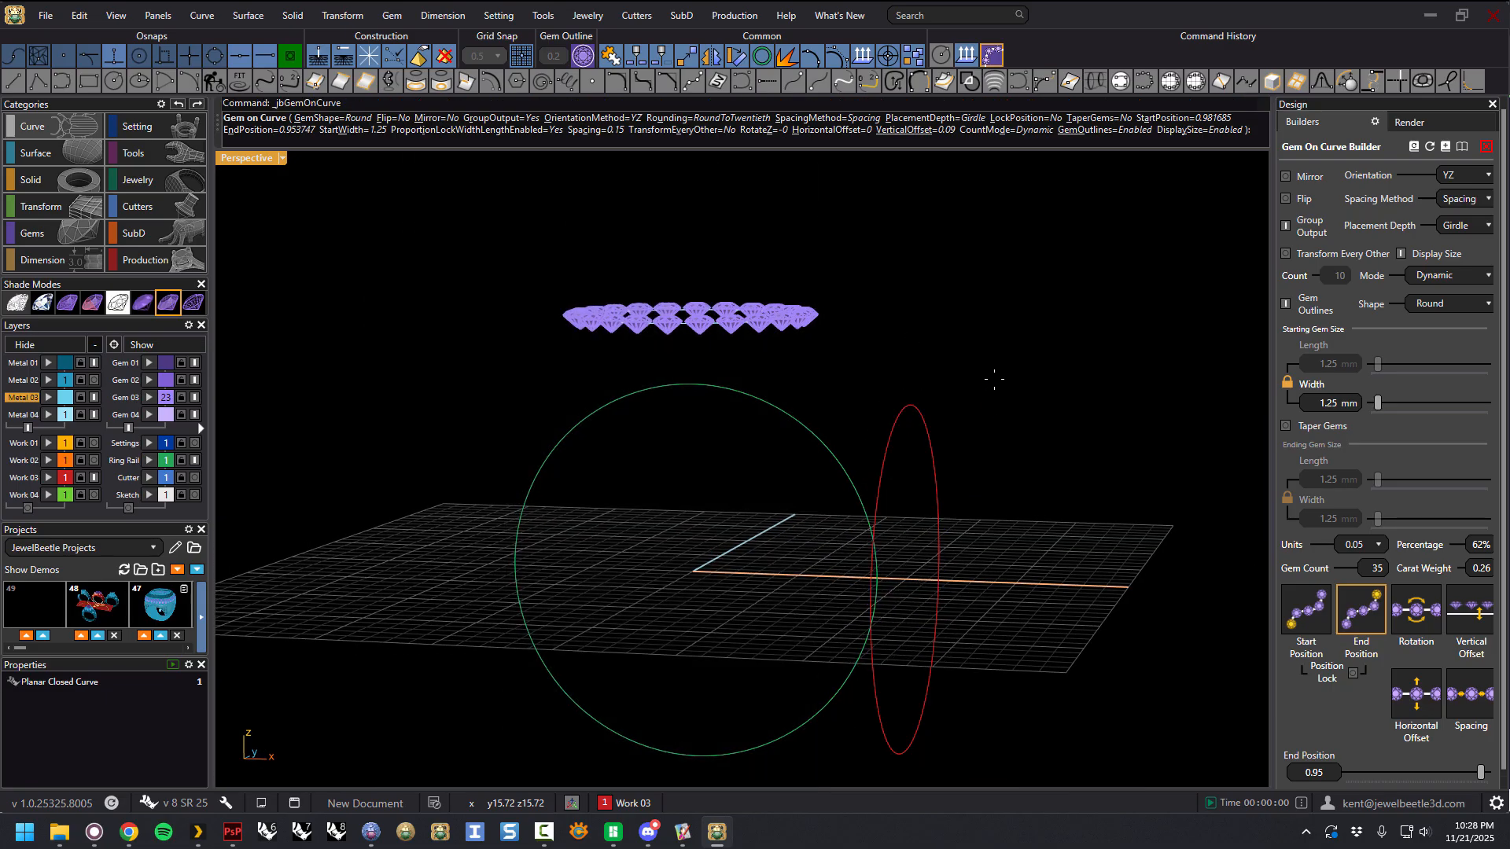
Step: Show the Work 04 layer and start a Gem on Curve row on its upright green circle
{"action": "right_click_drag", "start_coordinate": [1036, 500], "coordinate": [943, 472]}
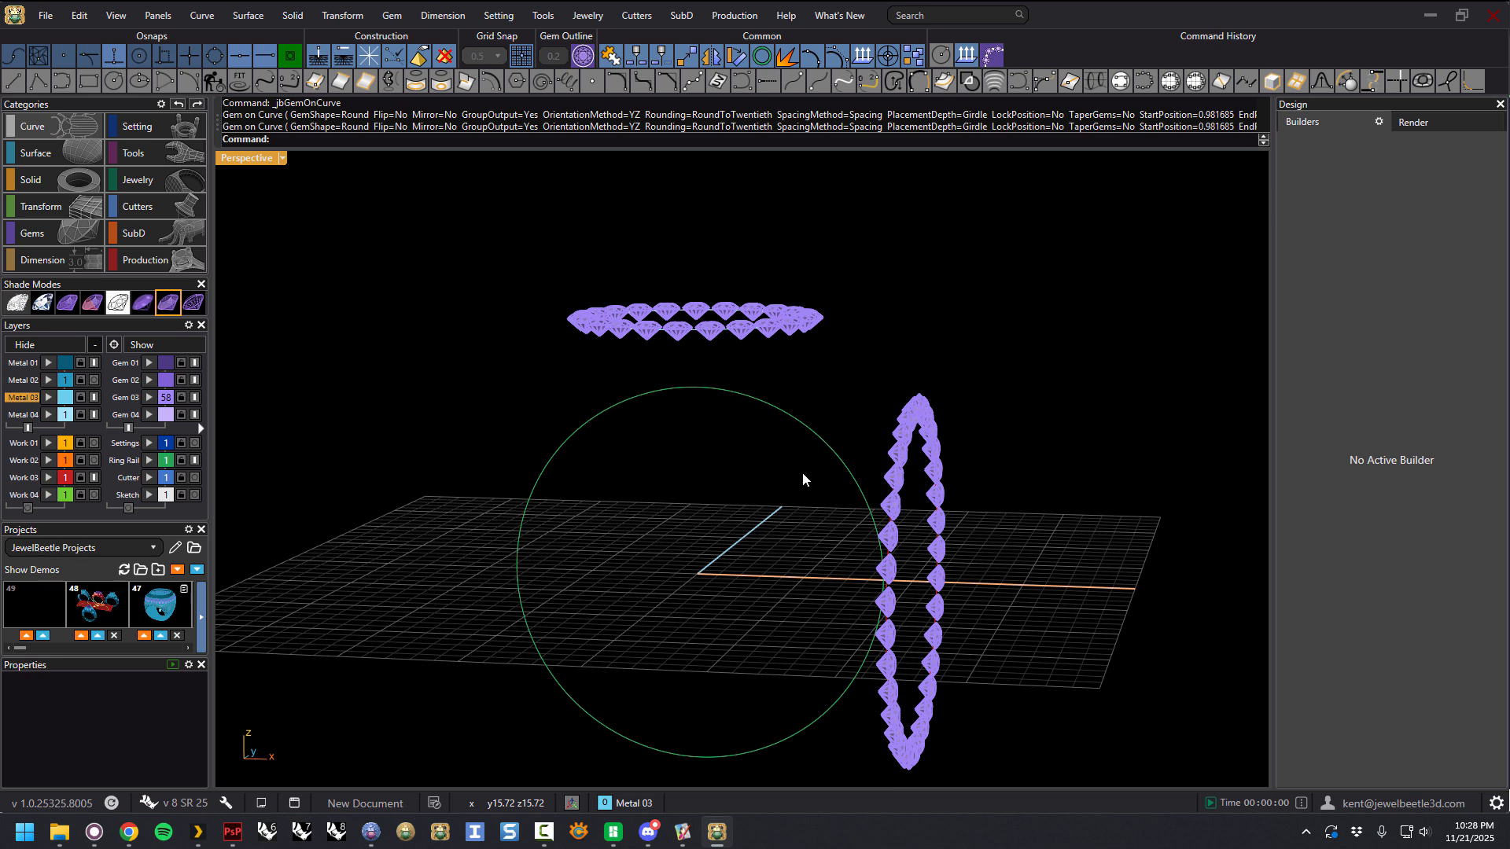
{"action": "right_click_drag", "start_coordinate": [942, 429], "coordinate": [706, 513]}
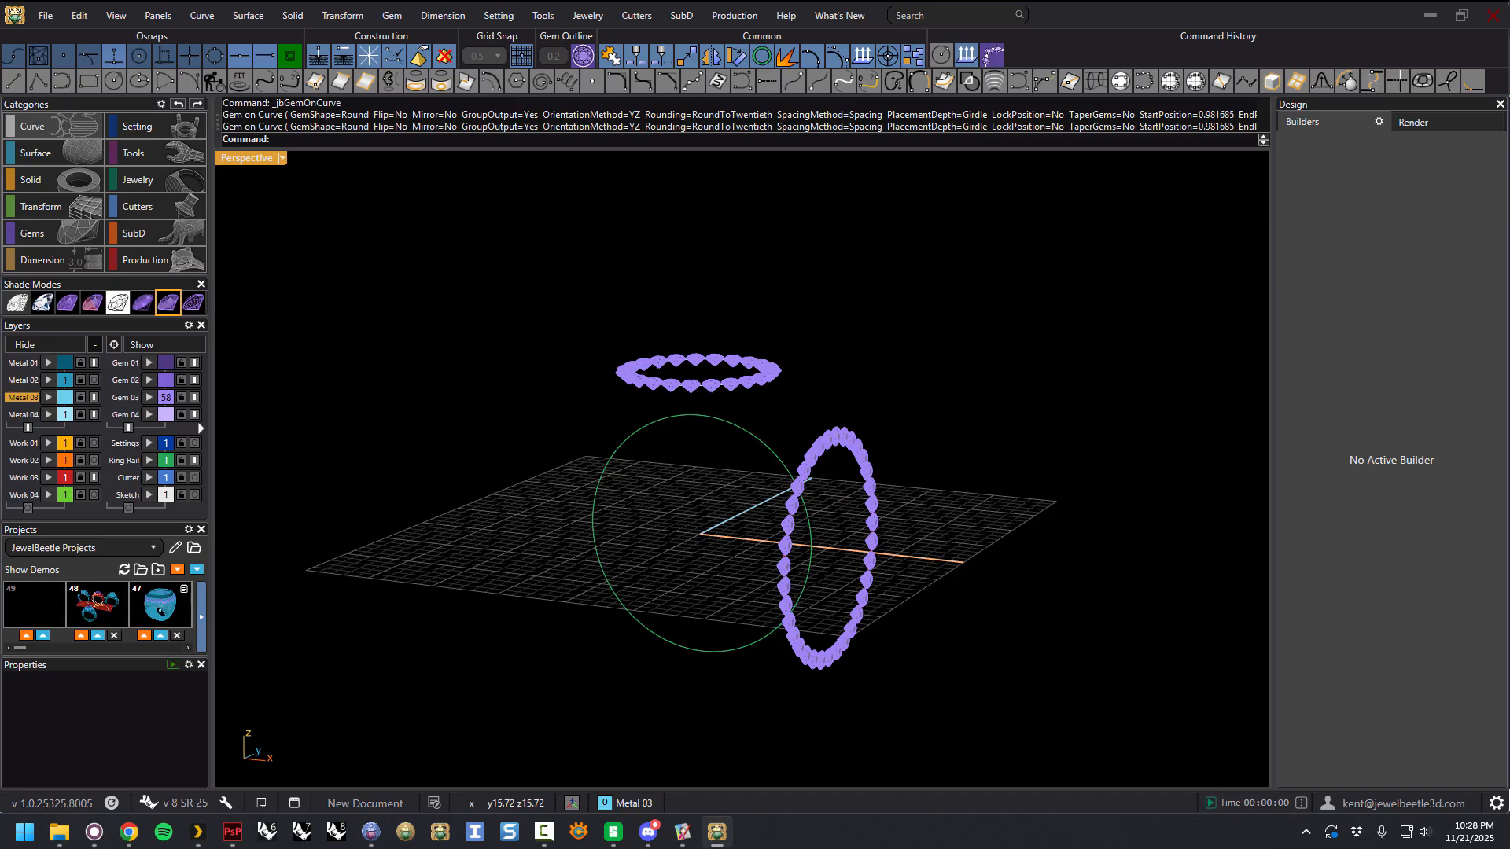
{"action": "left_click", "coordinate": [94, 494]}
{"action": "right_click_drag", "start_coordinate": [677, 519], "coordinate": [641, 519]}
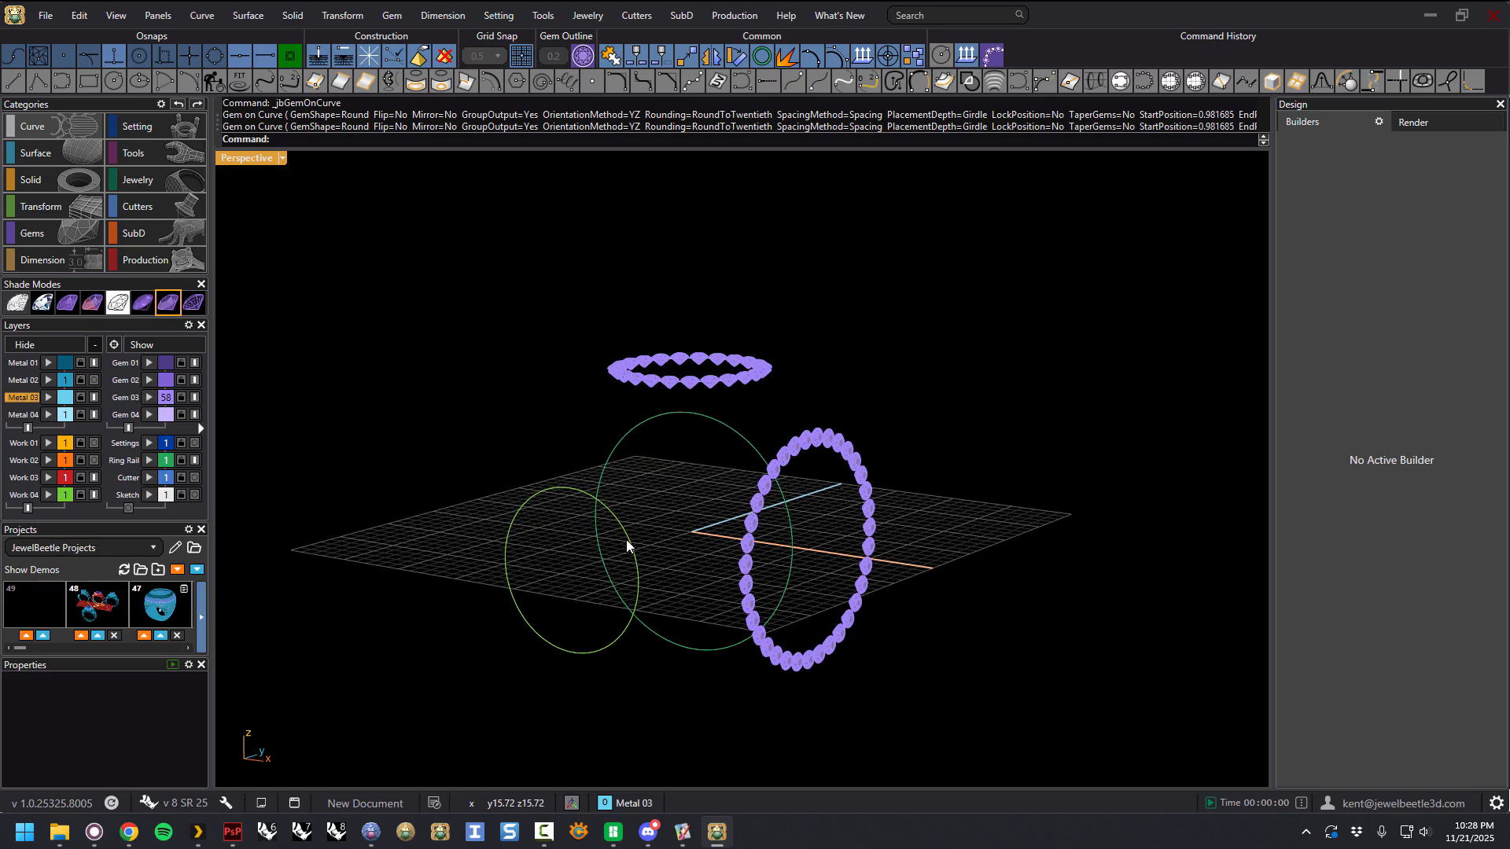
{"action": "left_click", "coordinate": [627, 540]}
{"action": "left_click", "coordinate": [995, 57]}
{"action": "right_click_drag", "start_coordinate": [371, 538], "coordinate": [453, 507]}
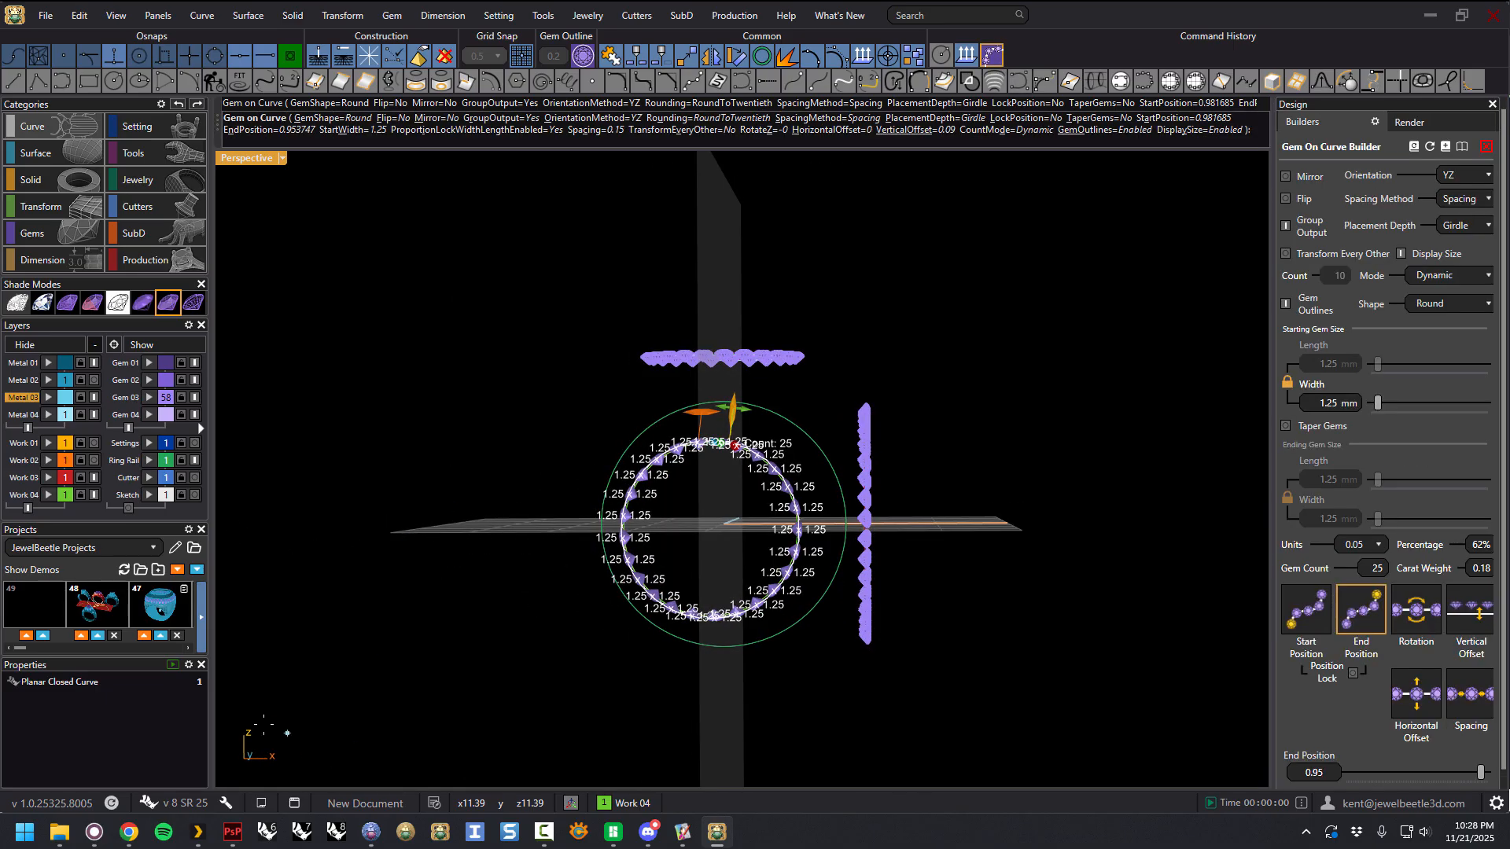
{"action": "right_click_drag", "start_coordinate": [432, 555], "coordinate": [385, 574]}
Step: Set the Work 04 row's orientation to XZ and place the 1.25 mm round gems
{"action": "left_click", "coordinate": [1471, 177]}
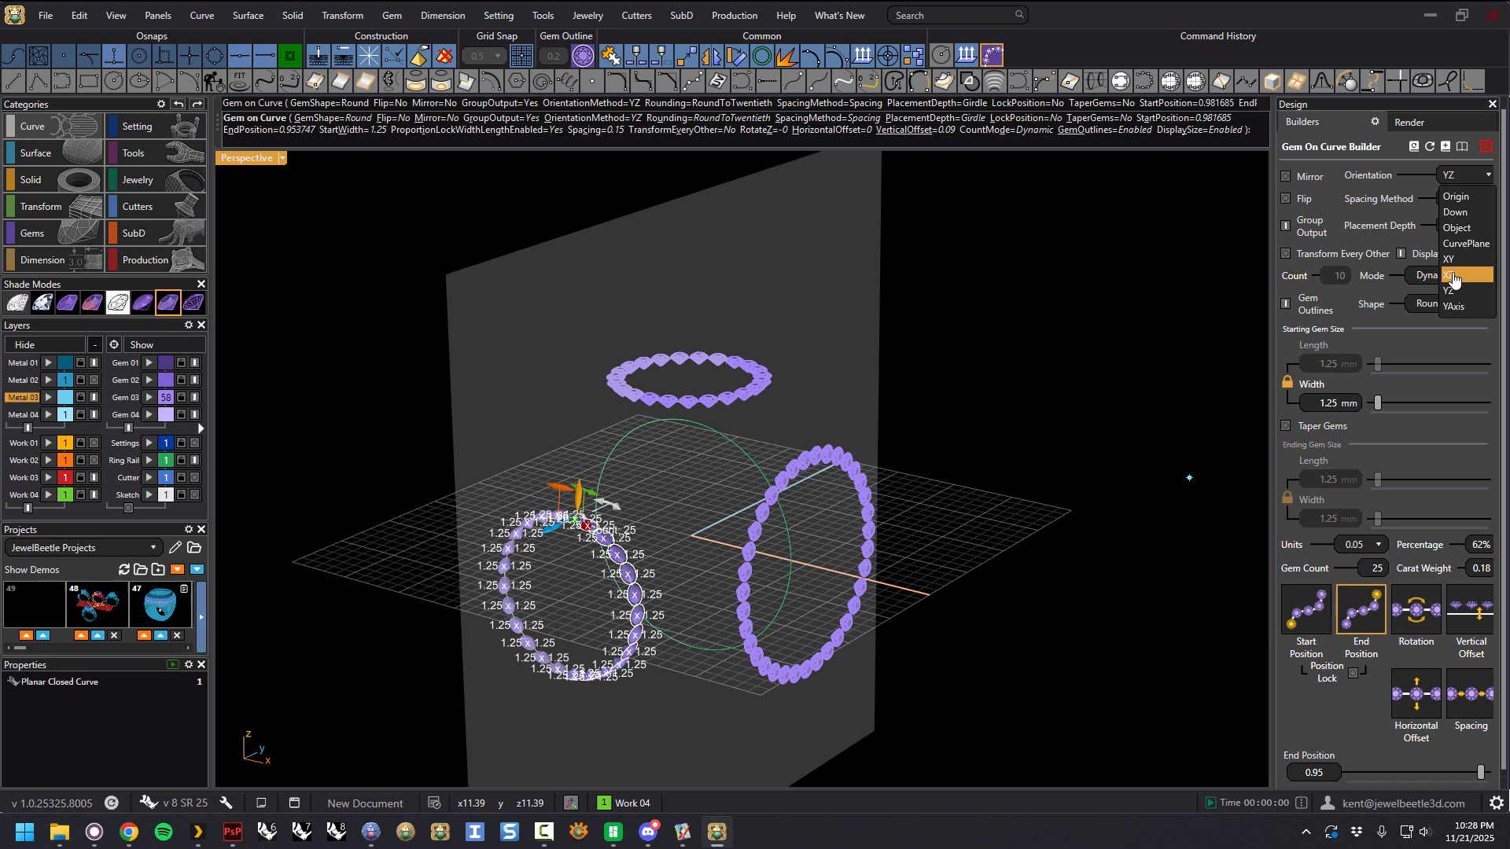
{"action": "left_click", "coordinate": [1457, 278]}
{"action": "right_click_drag", "start_coordinate": [1046, 529], "coordinate": [1004, 498]}
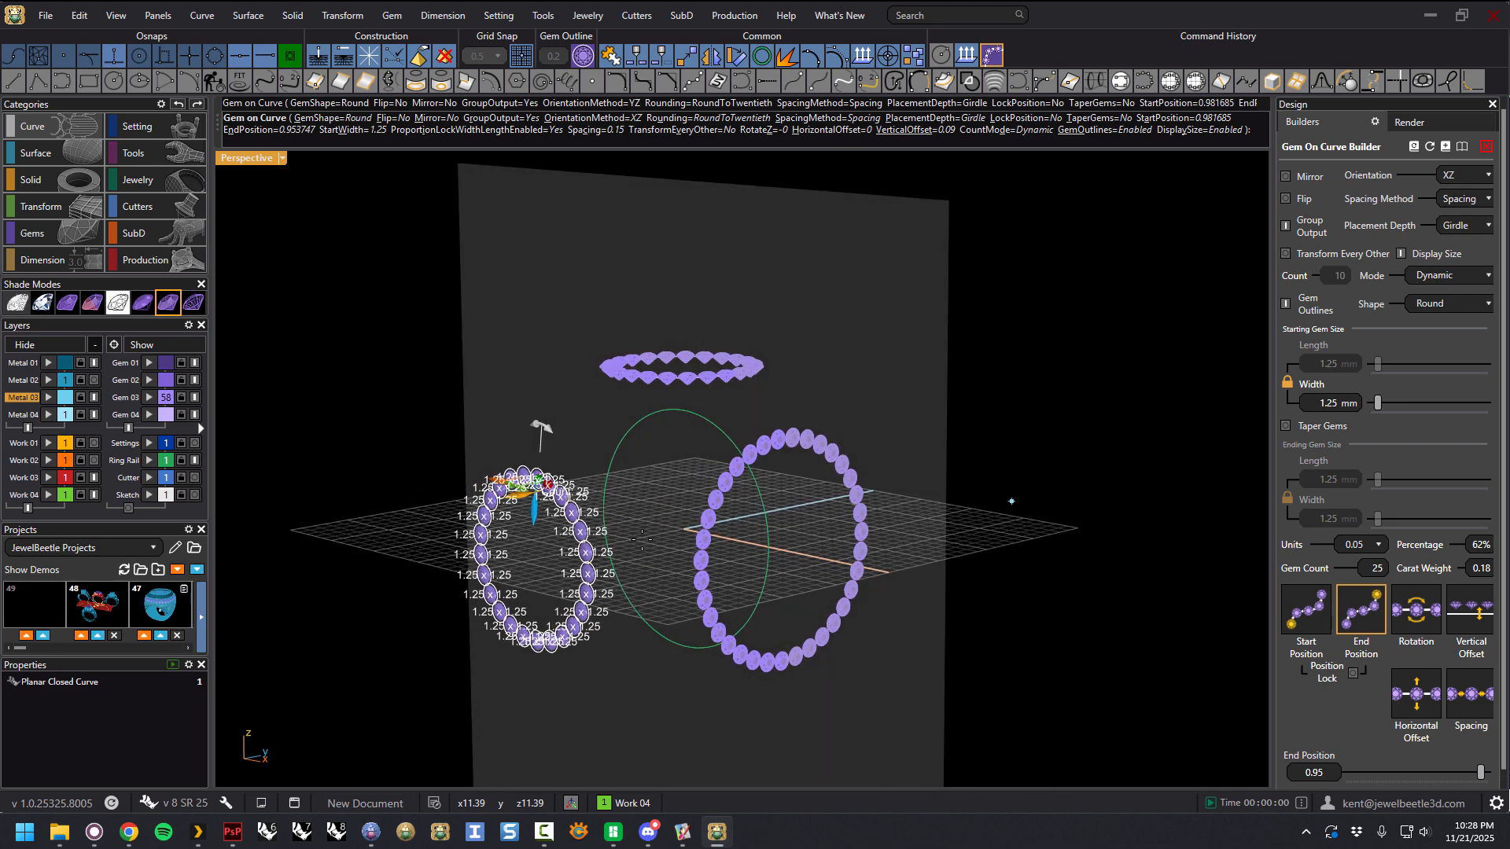
{"action": "scroll", "coordinate": [564, 548], "scroll_direction": "up", "scroll_amount": 5}
{"action": "right_click_drag", "start_coordinate": [558, 532], "coordinate": [629, 574]}
{"action": "right_click", "coordinate": [575, 536]}
{"action": "scroll", "coordinate": [604, 528], "scroll_direction": "down", "scroll_amount": 6}
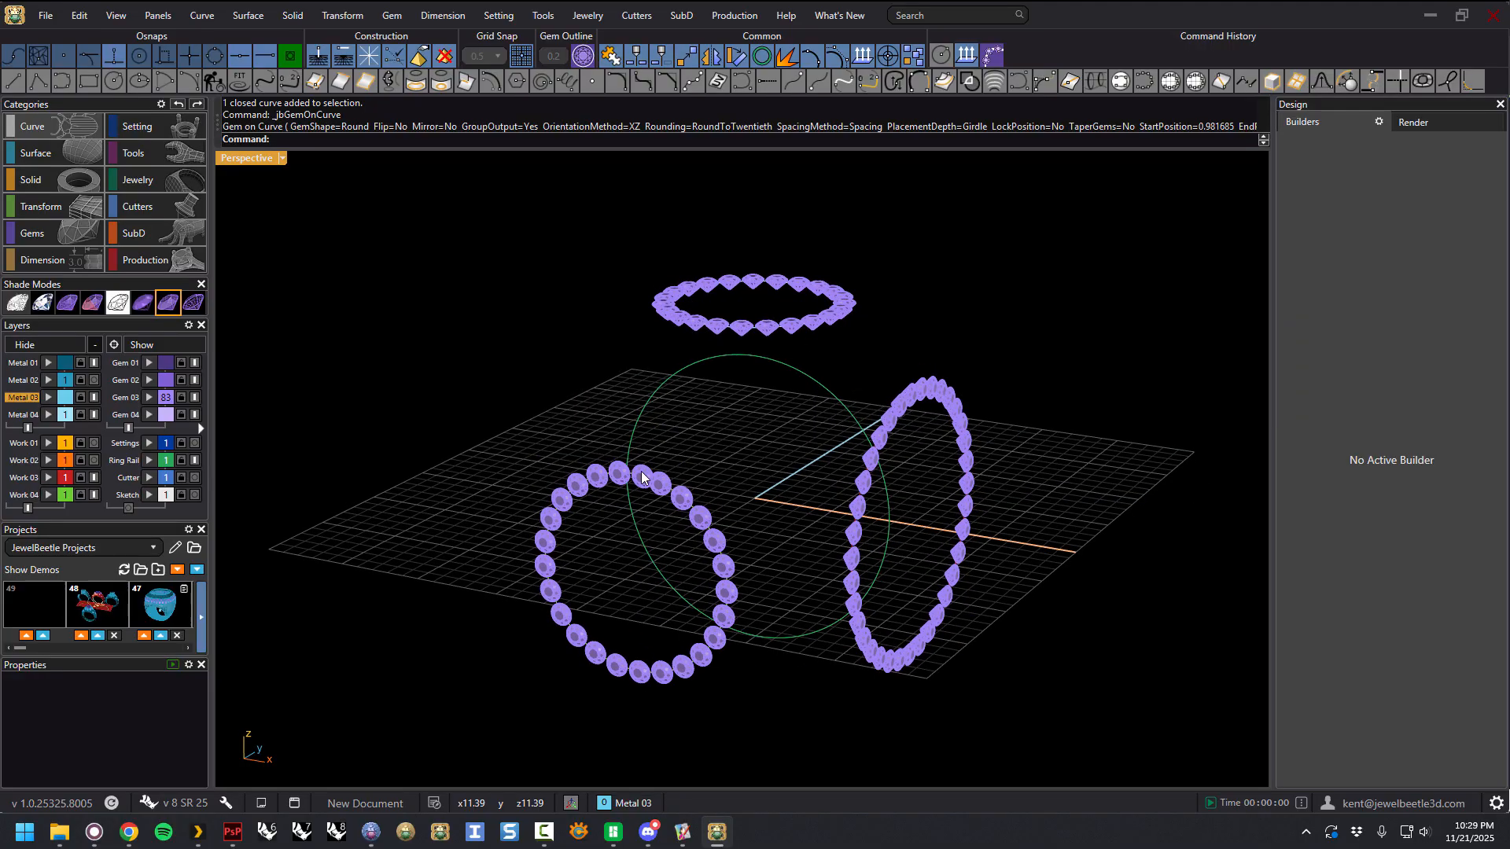
Step: Reopen the XZ-oriented gem row for editing and adjust its end position to about 0.945
{"action": "scroll", "coordinate": [673, 495], "scroll_direction": "up", "scroll_amount": 3}
{"action": "left_click", "coordinate": [677, 497]}
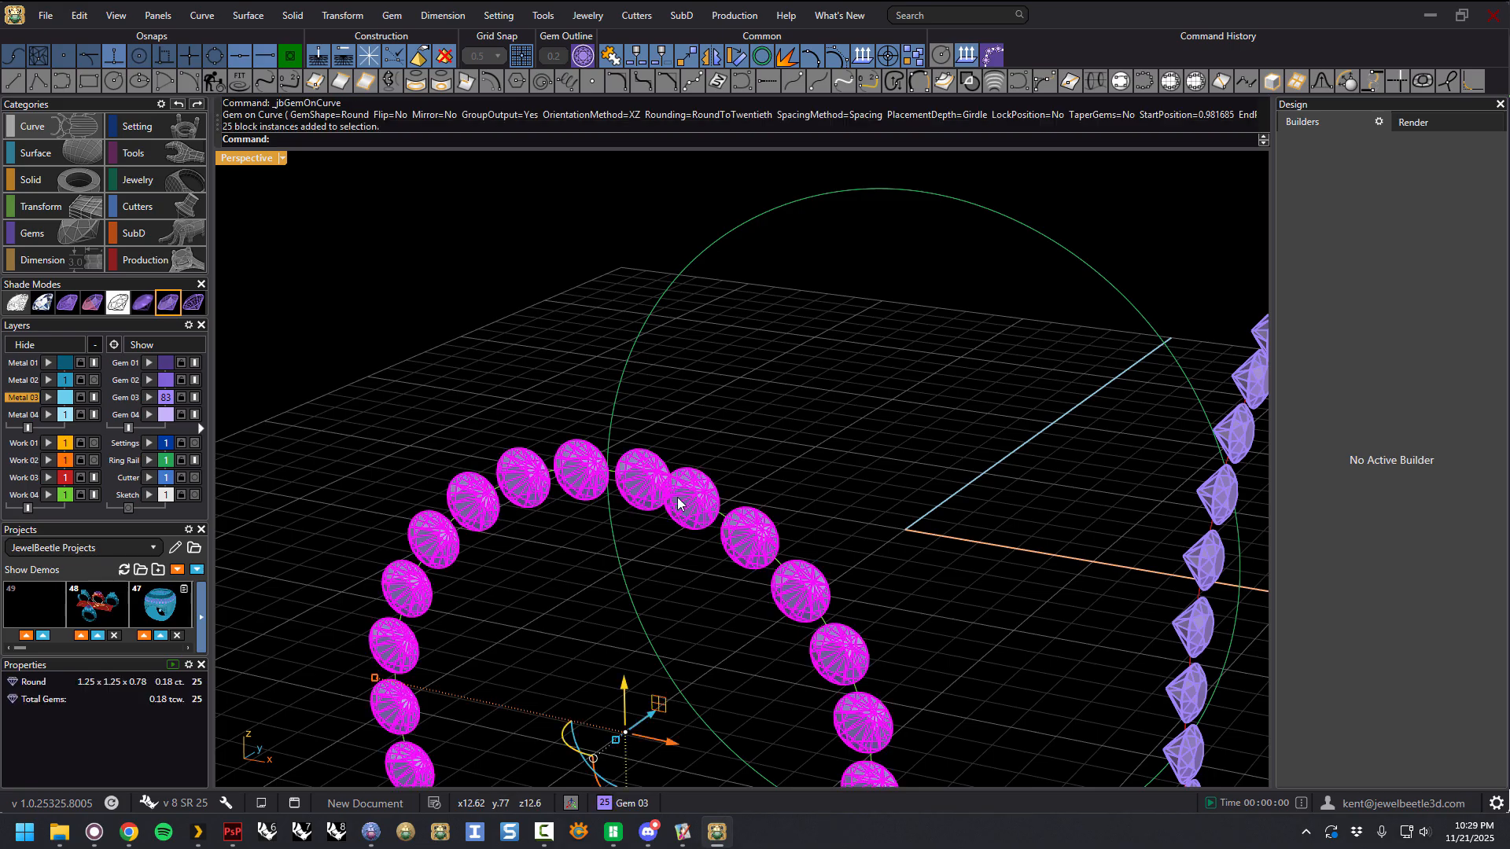
{"action": "right_click", "coordinate": [734, 443]}
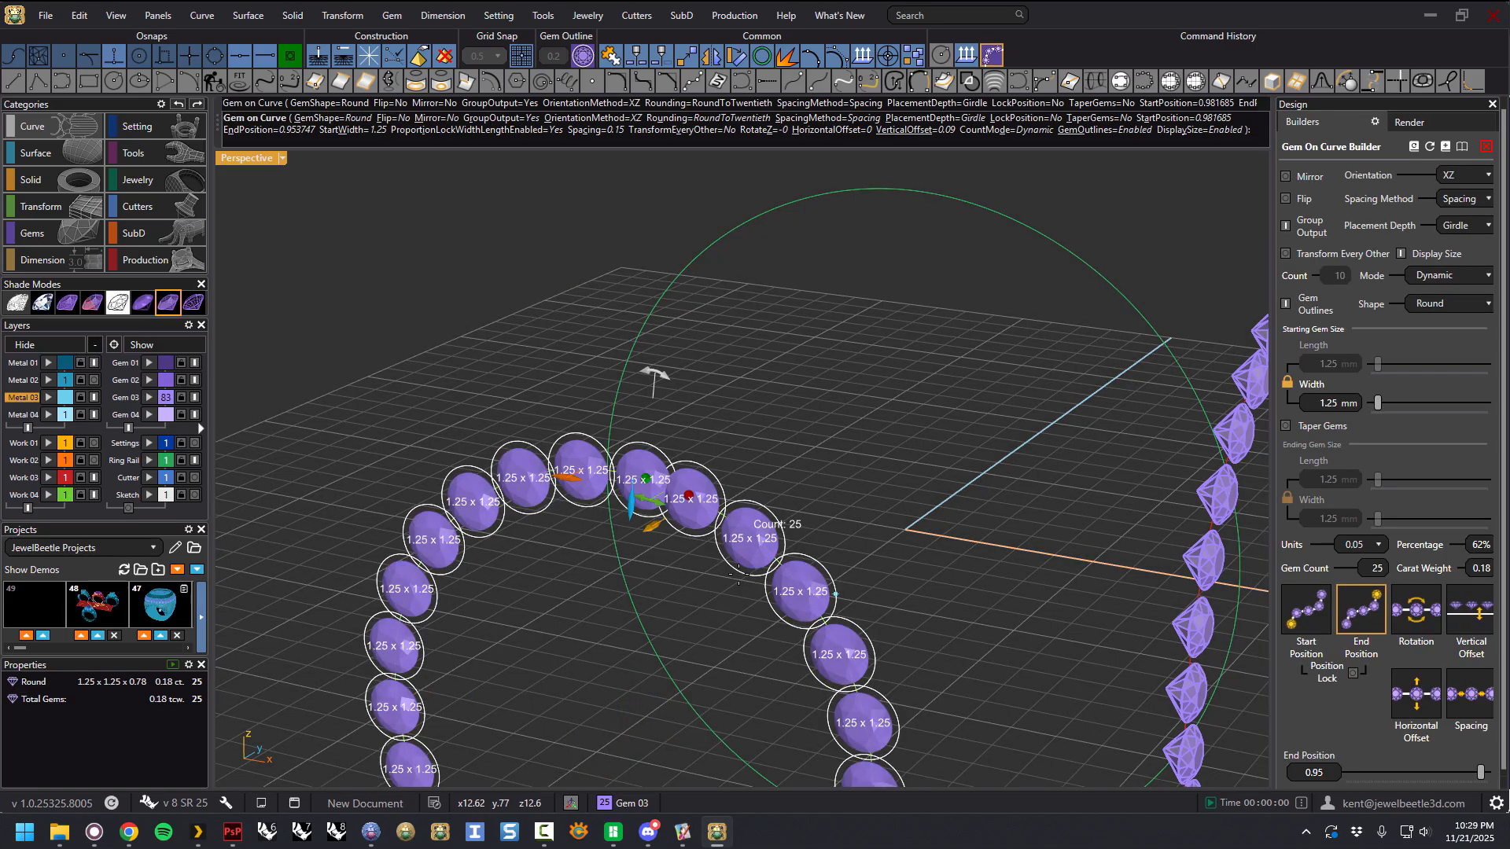
{"action": "right_click_drag", "start_coordinate": [745, 559], "coordinate": [714, 580]}
{"action": "left_click_drag", "start_coordinate": [855, 452], "coordinate": [854, 452]}
{"action": "right_click", "coordinate": [906, 373]}
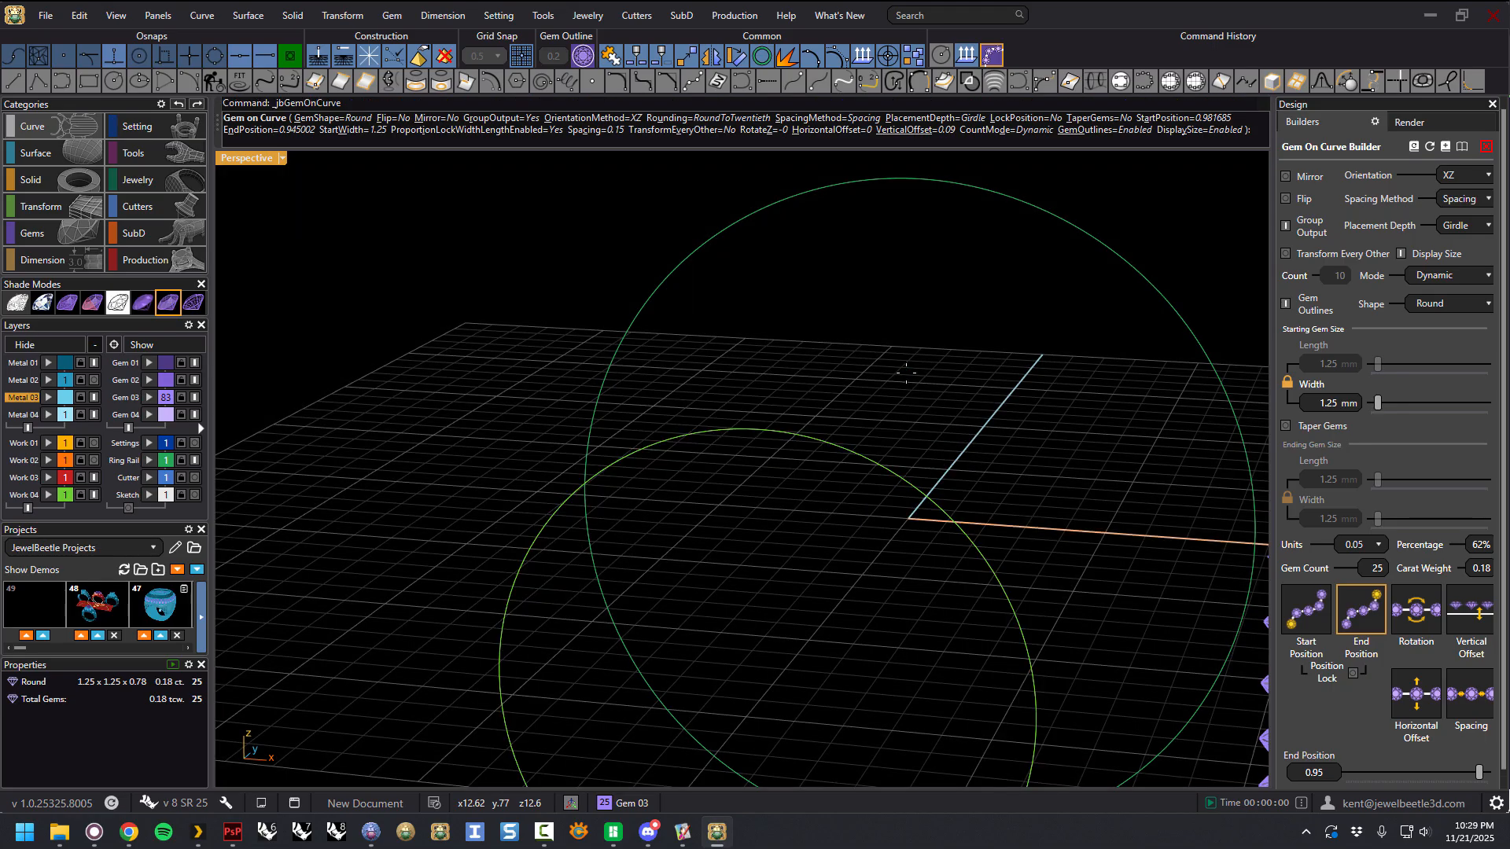
Step: Open the gem row on the Work 04 circle again for further editing of its end position
{"action": "scroll", "coordinate": [868, 370], "scroll_direction": "down", "scroll_amount": 5}
{"action": "scroll", "coordinate": [873, 370], "scroll_direction": "up", "scroll_amount": 6}
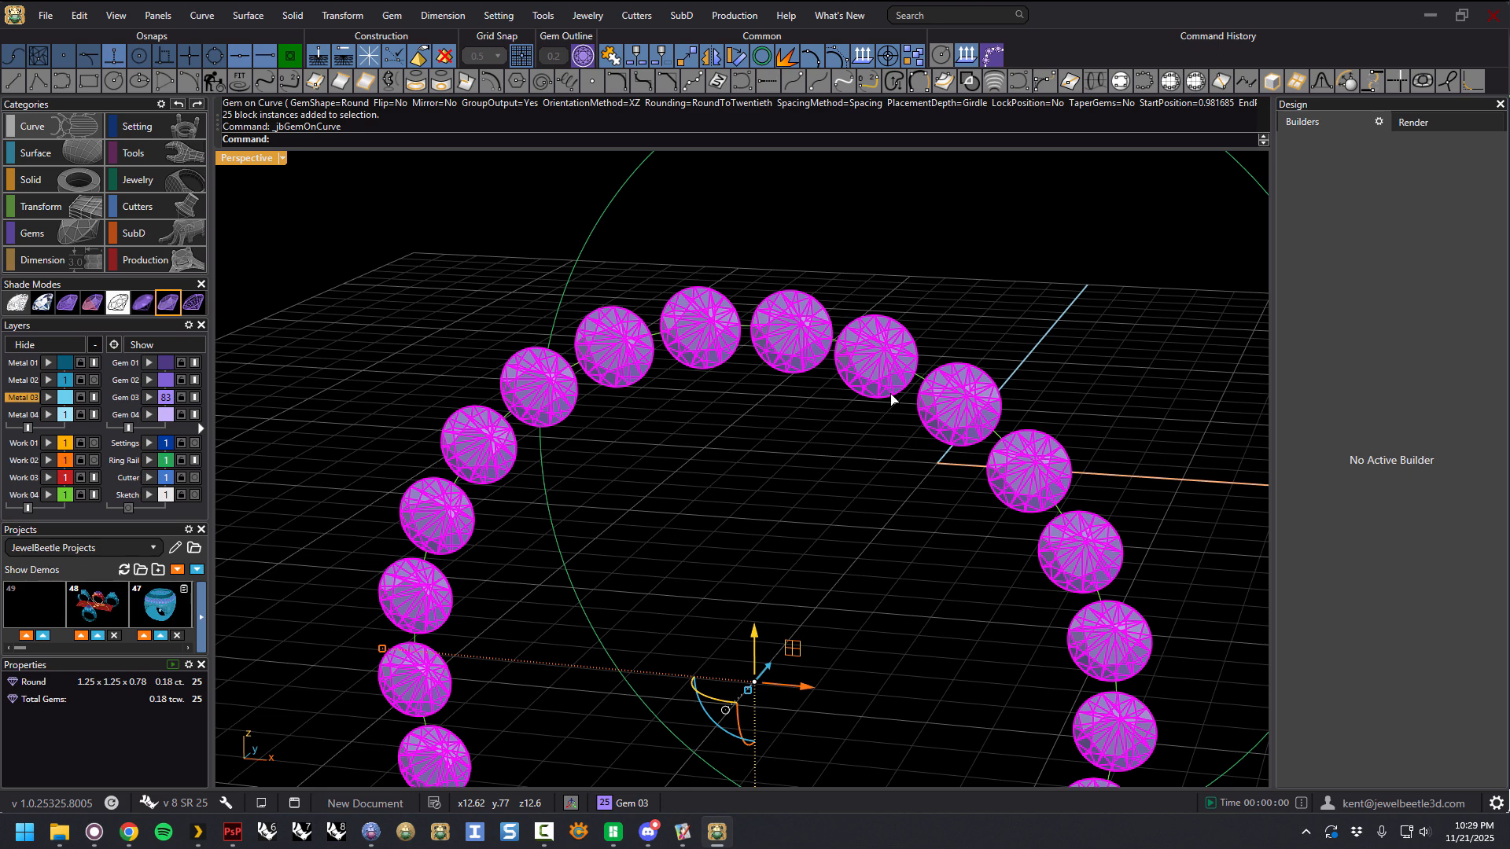
{"action": "double_click", "coordinate": [879, 360]}
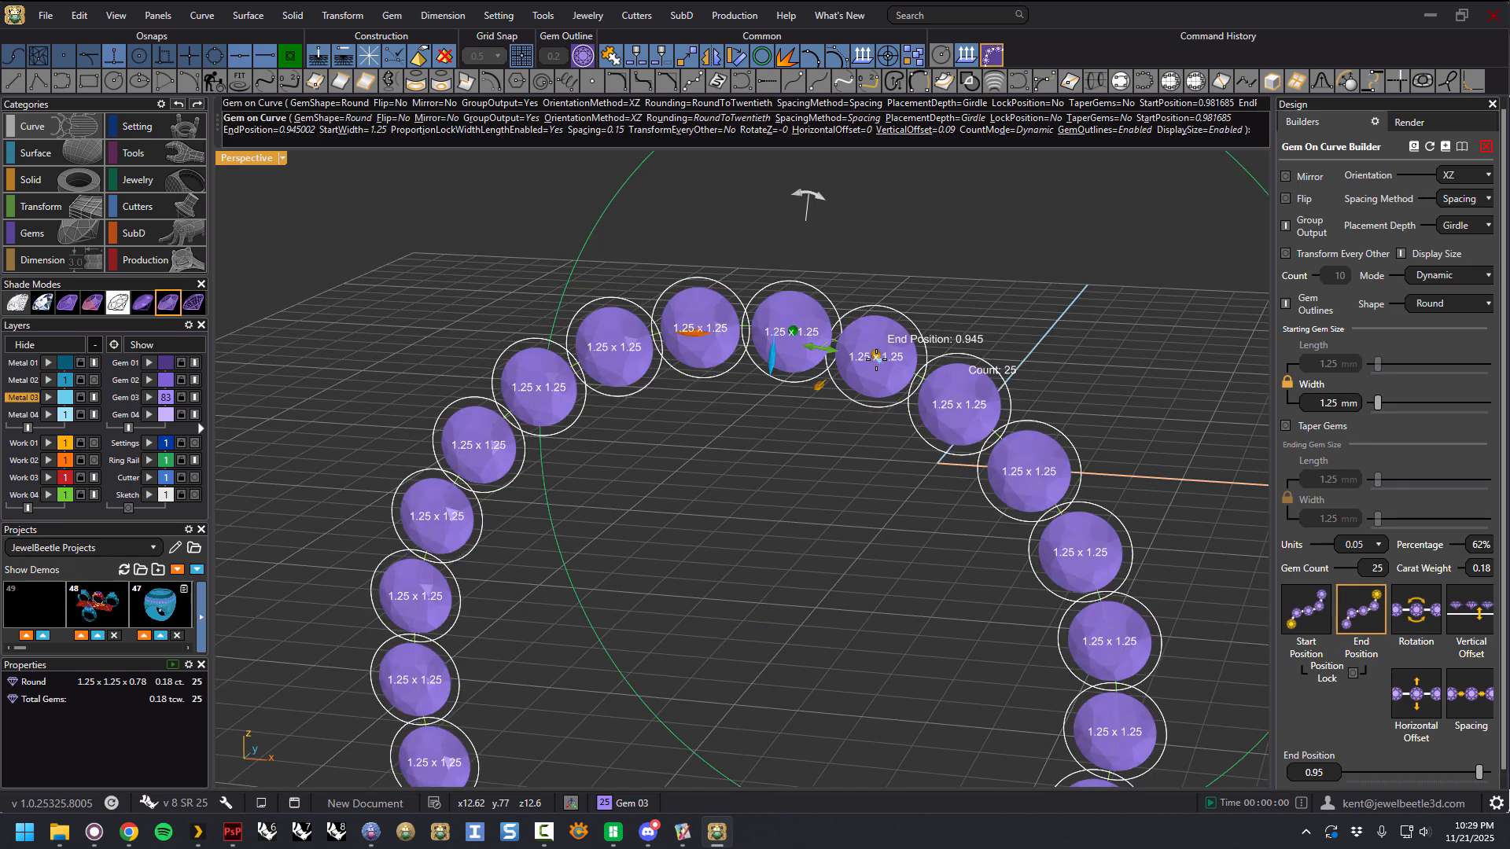
Step: Adjust the gem row's end position on the curve to about 0.94 and accept the gems
{"action": "left_click_drag", "start_coordinate": [882, 362], "coordinate": [880, 358]}
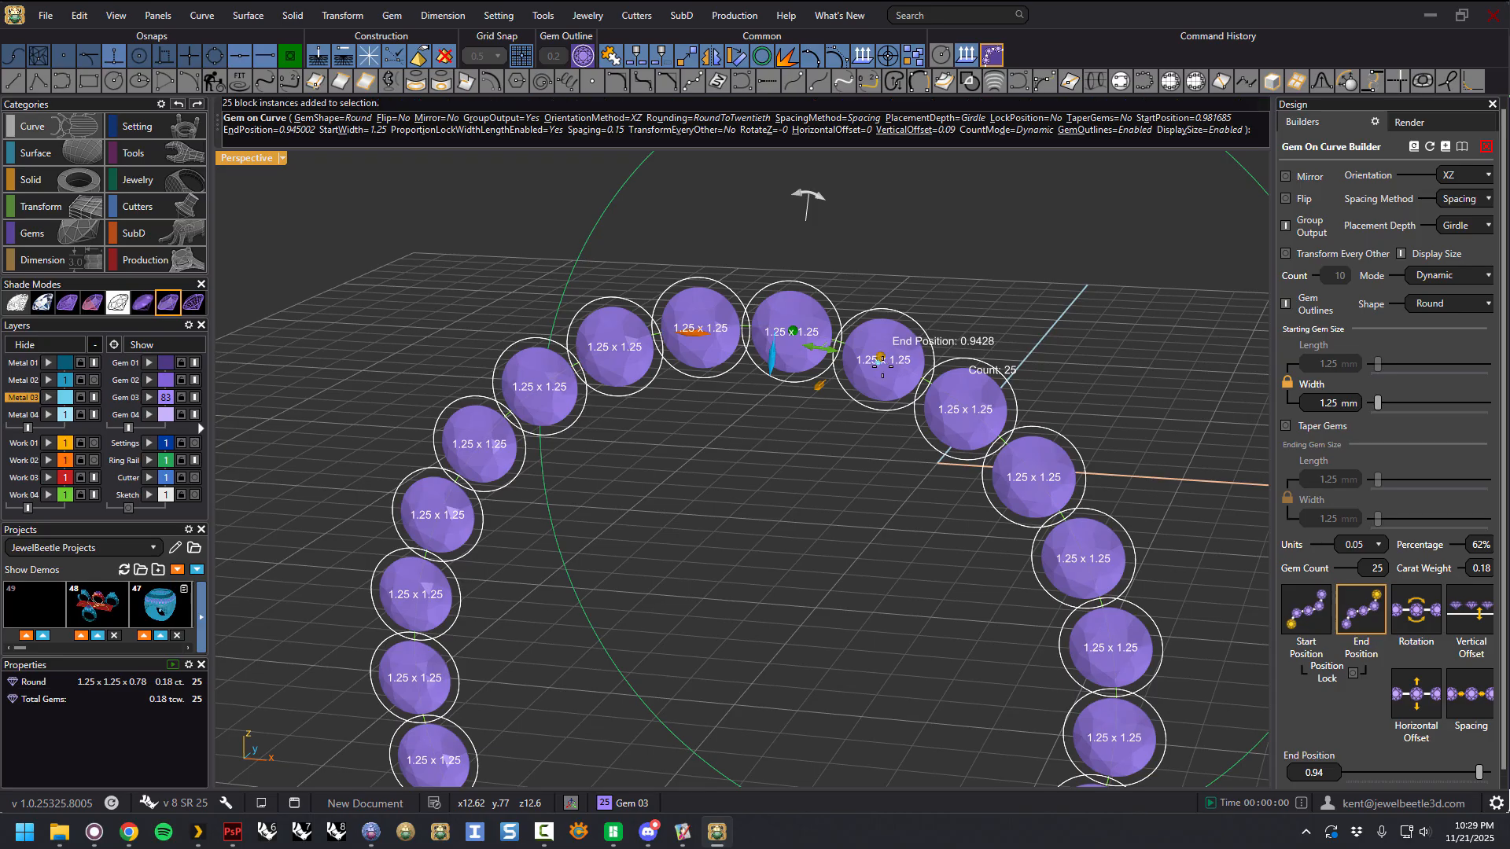
{"action": "right_click", "coordinate": [983, 324]}
{"action": "scroll", "coordinate": [936, 359], "scroll_direction": "down", "scroll_amount": 7}
{"action": "right_click_drag", "start_coordinate": [870, 327], "coordinate": [957, 441]}
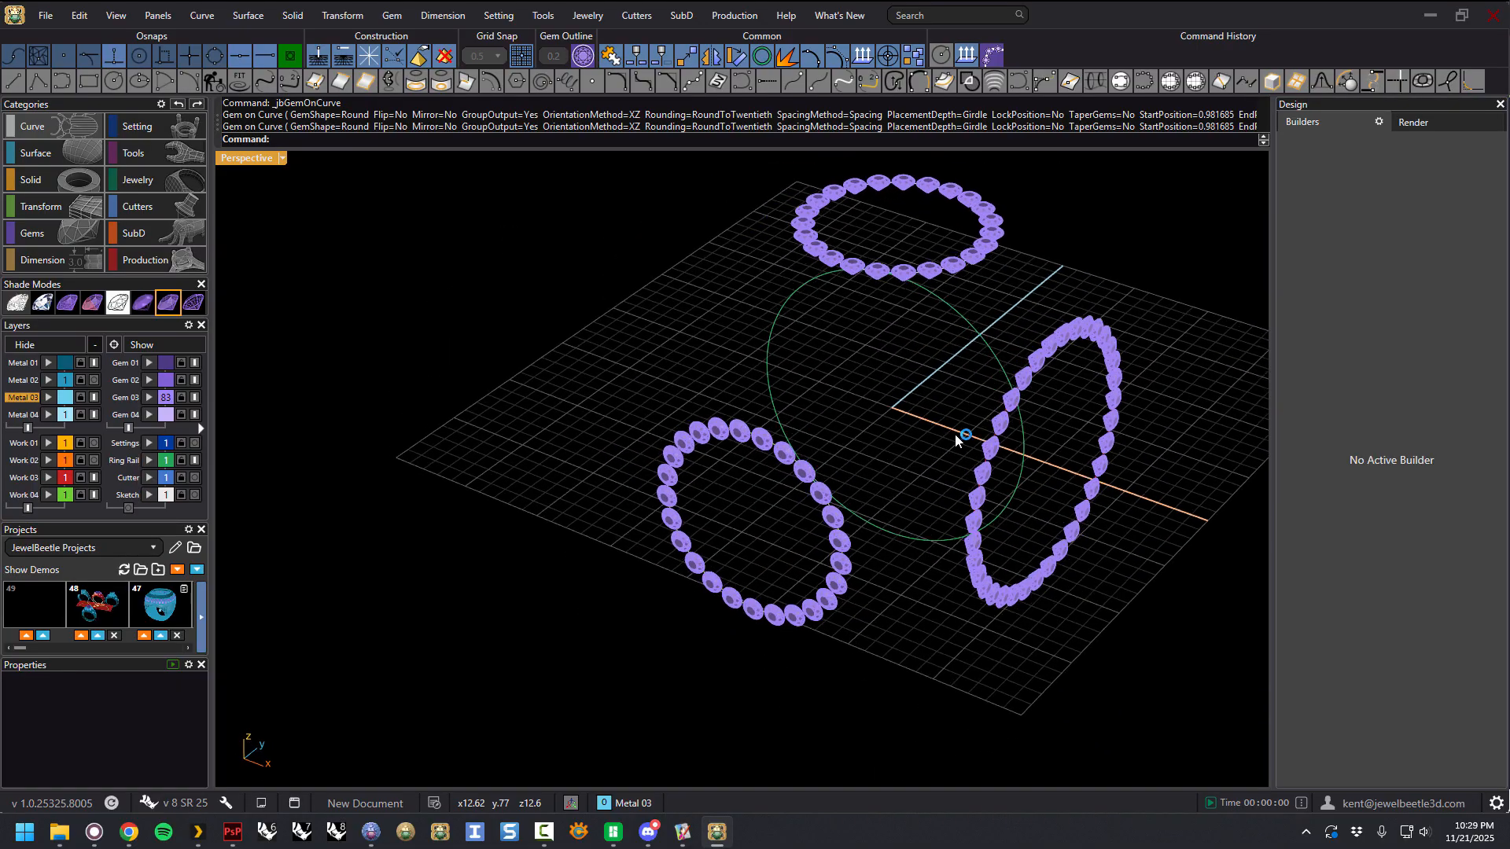
Step: Delete all three gem rings, leaving their circle curves in place
{"action": "left_click", "coordinate": [979, 256]}
{"action": "key", "text": "Delete"}
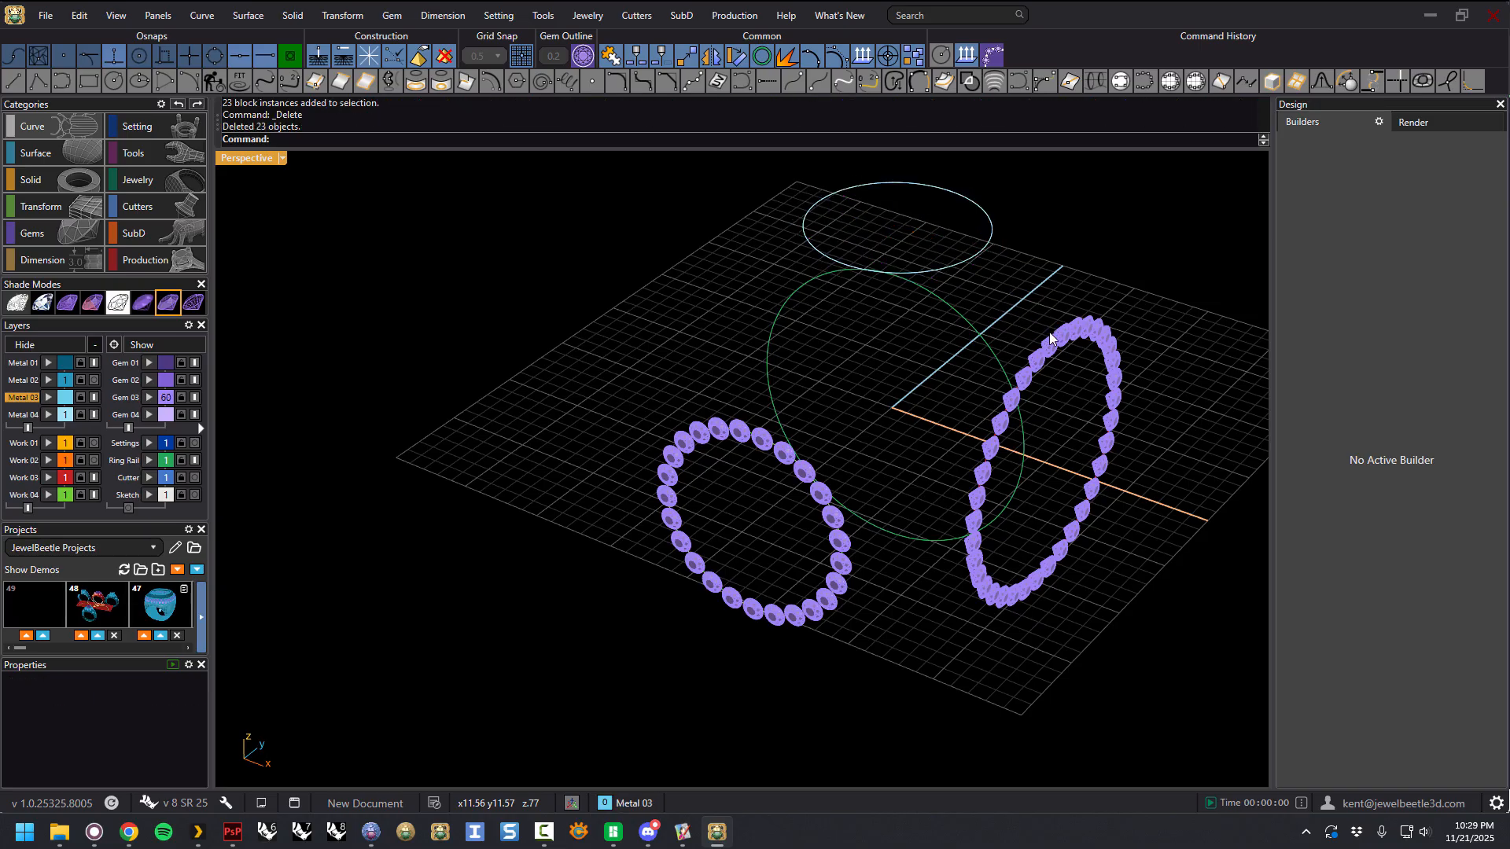
{"action": "left_click", "coordinate": [1054, 335]}
{"action": "key", "text": "Delete"}
{"action": "left_click", "coordinate": [747, 438]}
{"action": "key", "text": "Delete"}
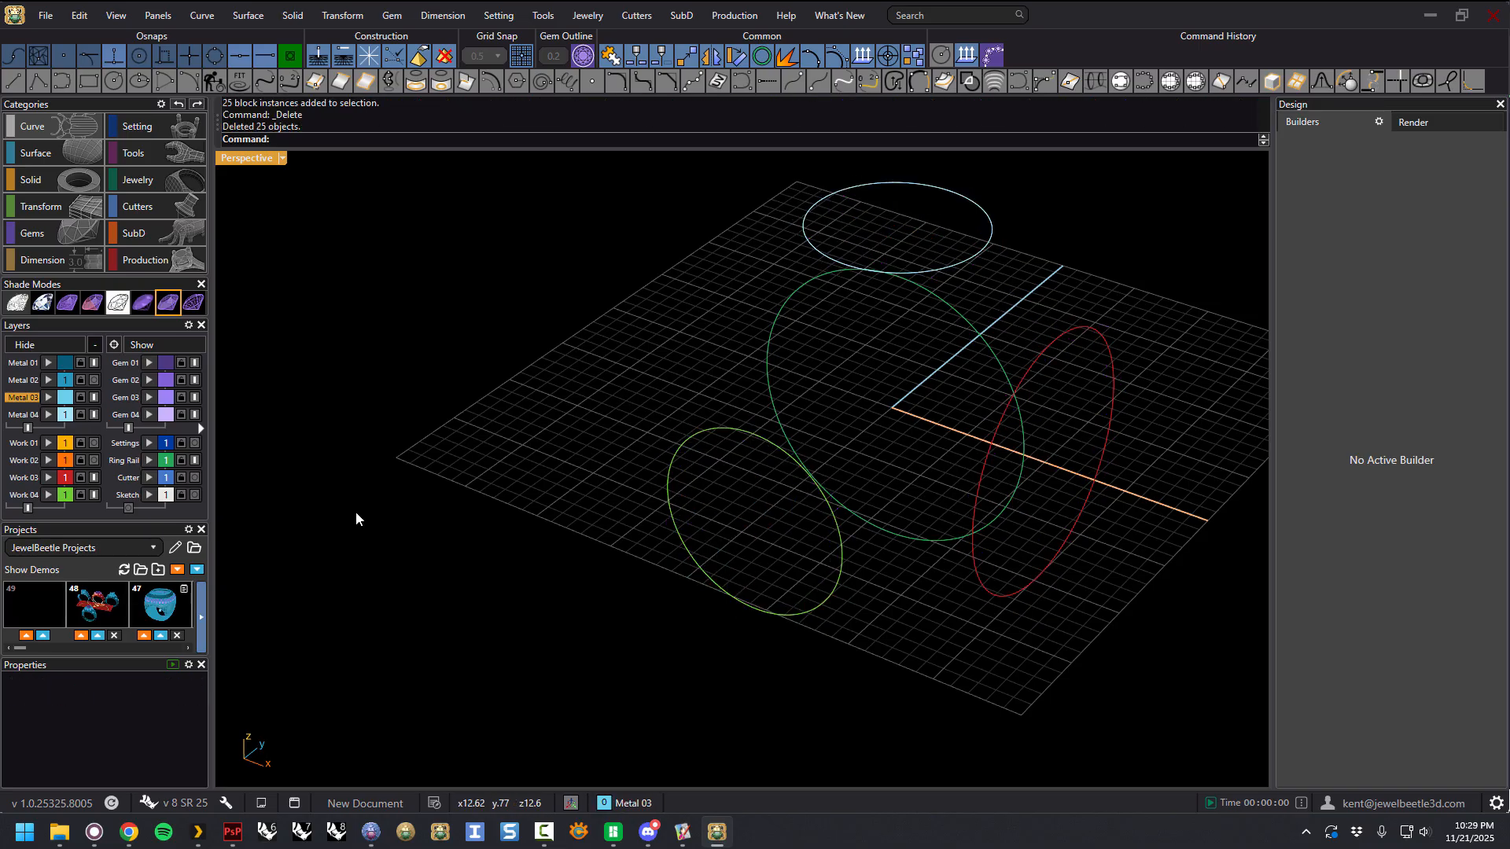
Step: Hide the Work 04, Work 03 and Metal 04 layers and show the Settings layer
{"action": "left_click", "coordinate": [93, 494]}
{"action": "left_click", "coordinate": [94, 477]}
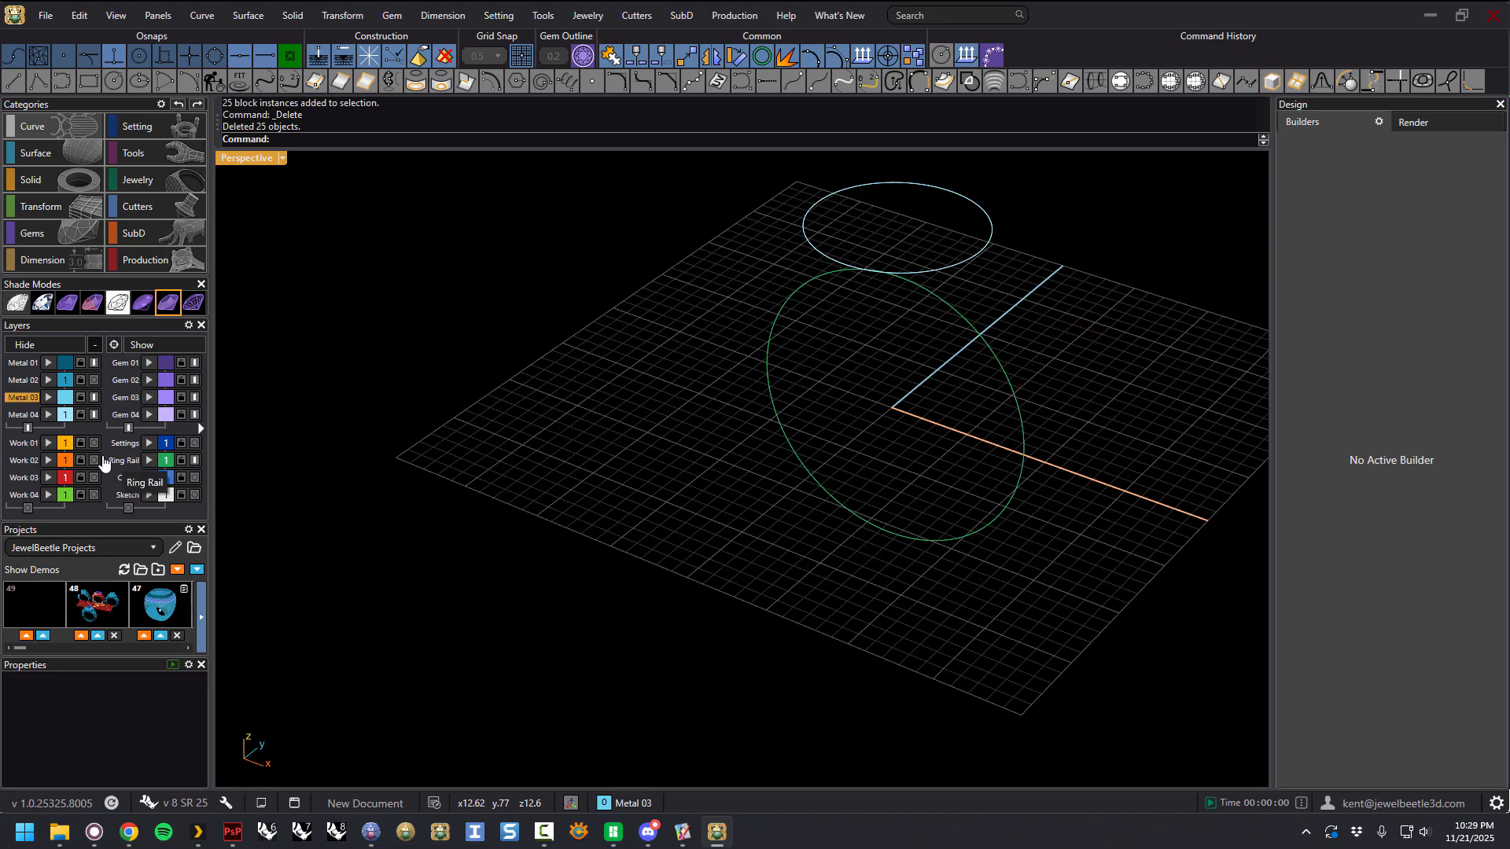
{"action": "left_click", "coordinate": [94, 414]}
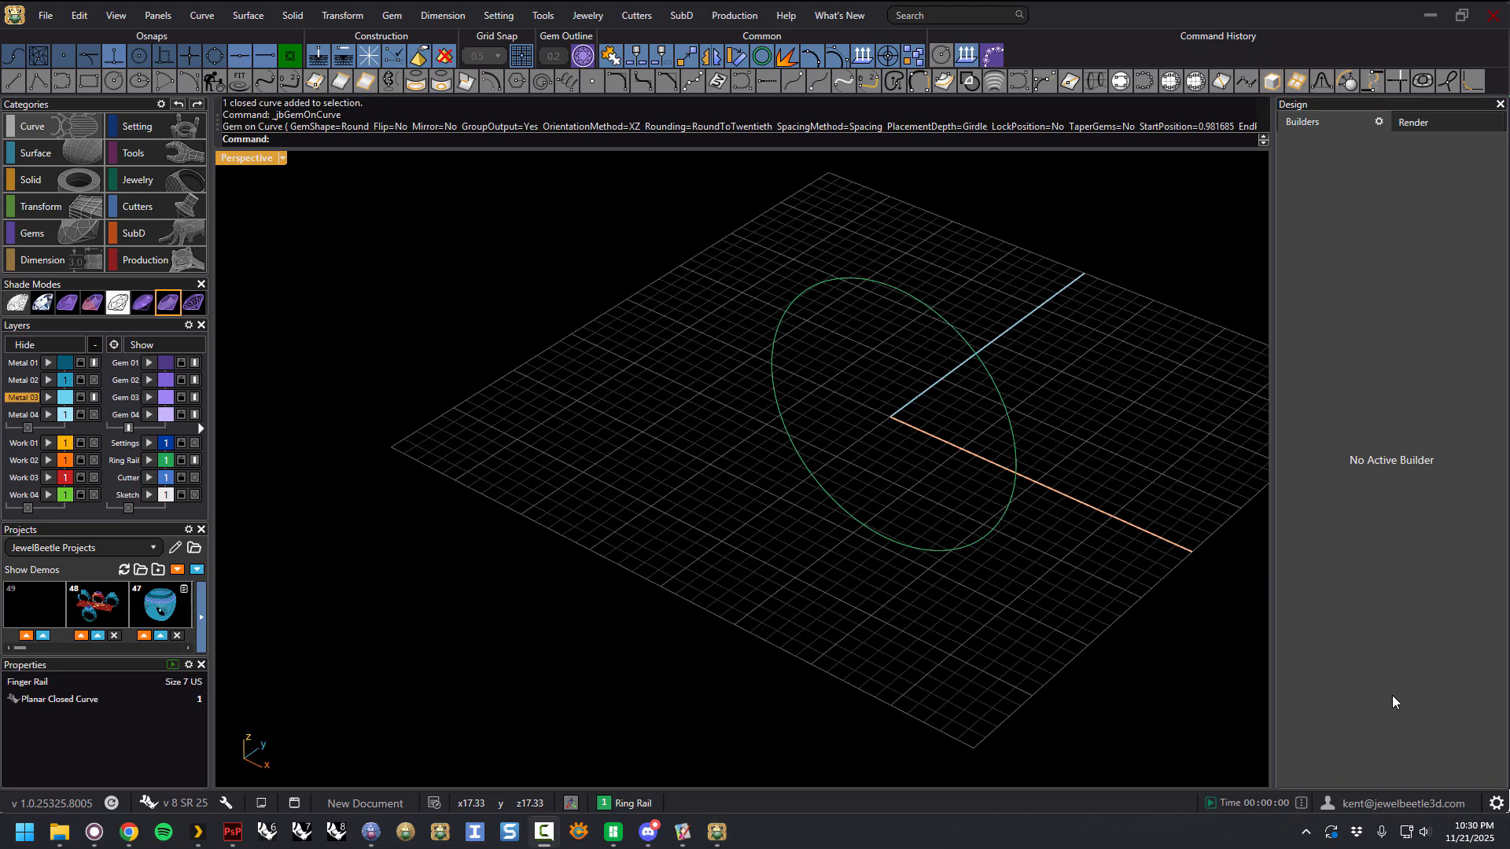
{"action": "right_click_drag", "start_coordinate": [947, 471], "coordinate": [923, 486]}
{"action": "left_click", "coordinate": [195, 446]}
{"action": "right_click_drag", "start_coordinate": [916, 460], "coordinate": [917, 356]}
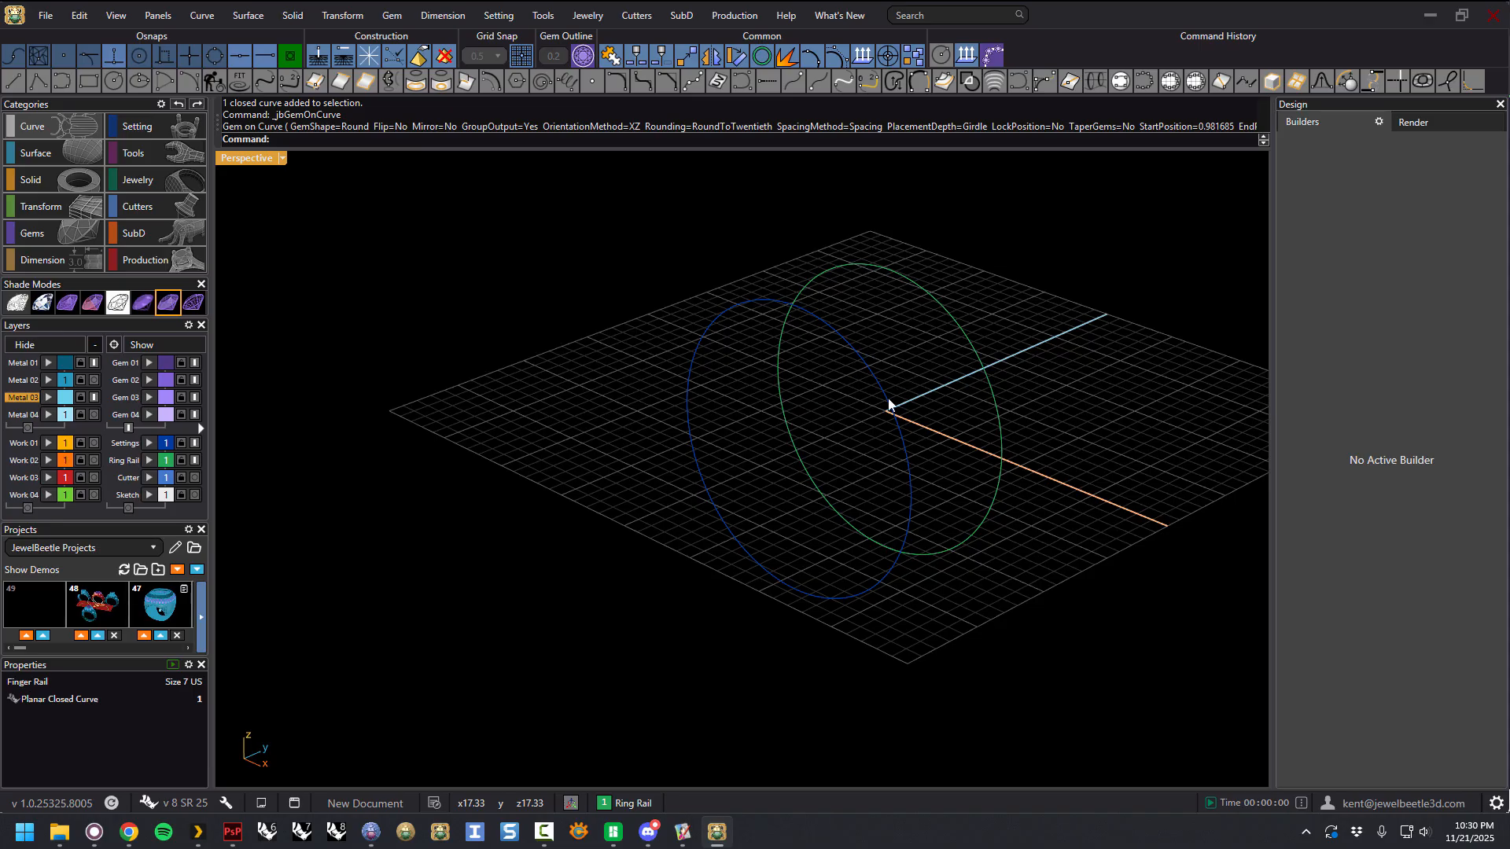
{"action": "right_click_drag", "start_coordinate": [997, 372], "coordinate": [888, 269]}
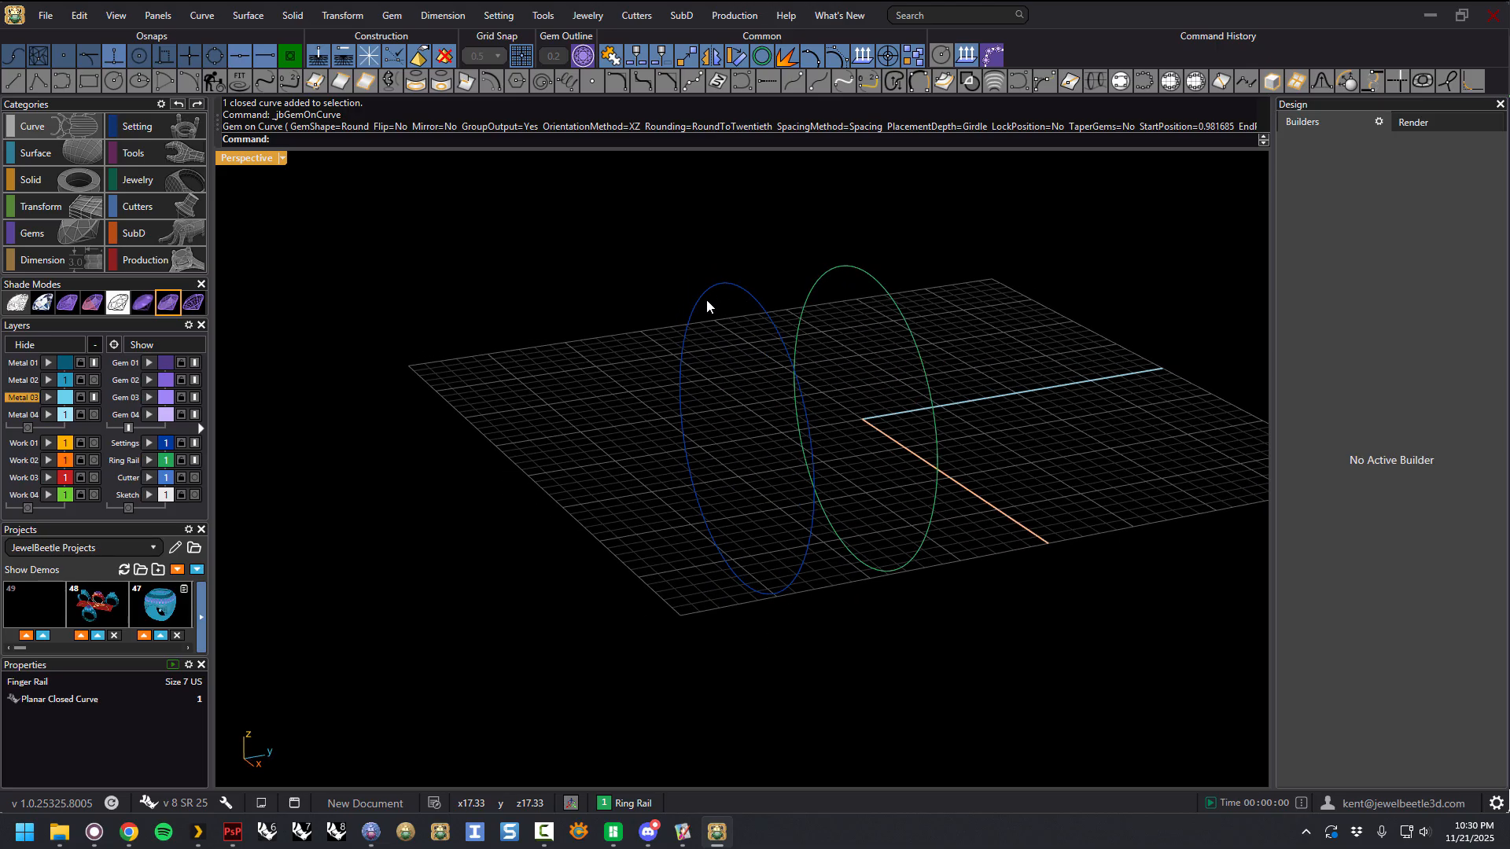
{"action": "right_click_drag", "start_coordinate": [741, 420], "coordinate": [1012, 225]}
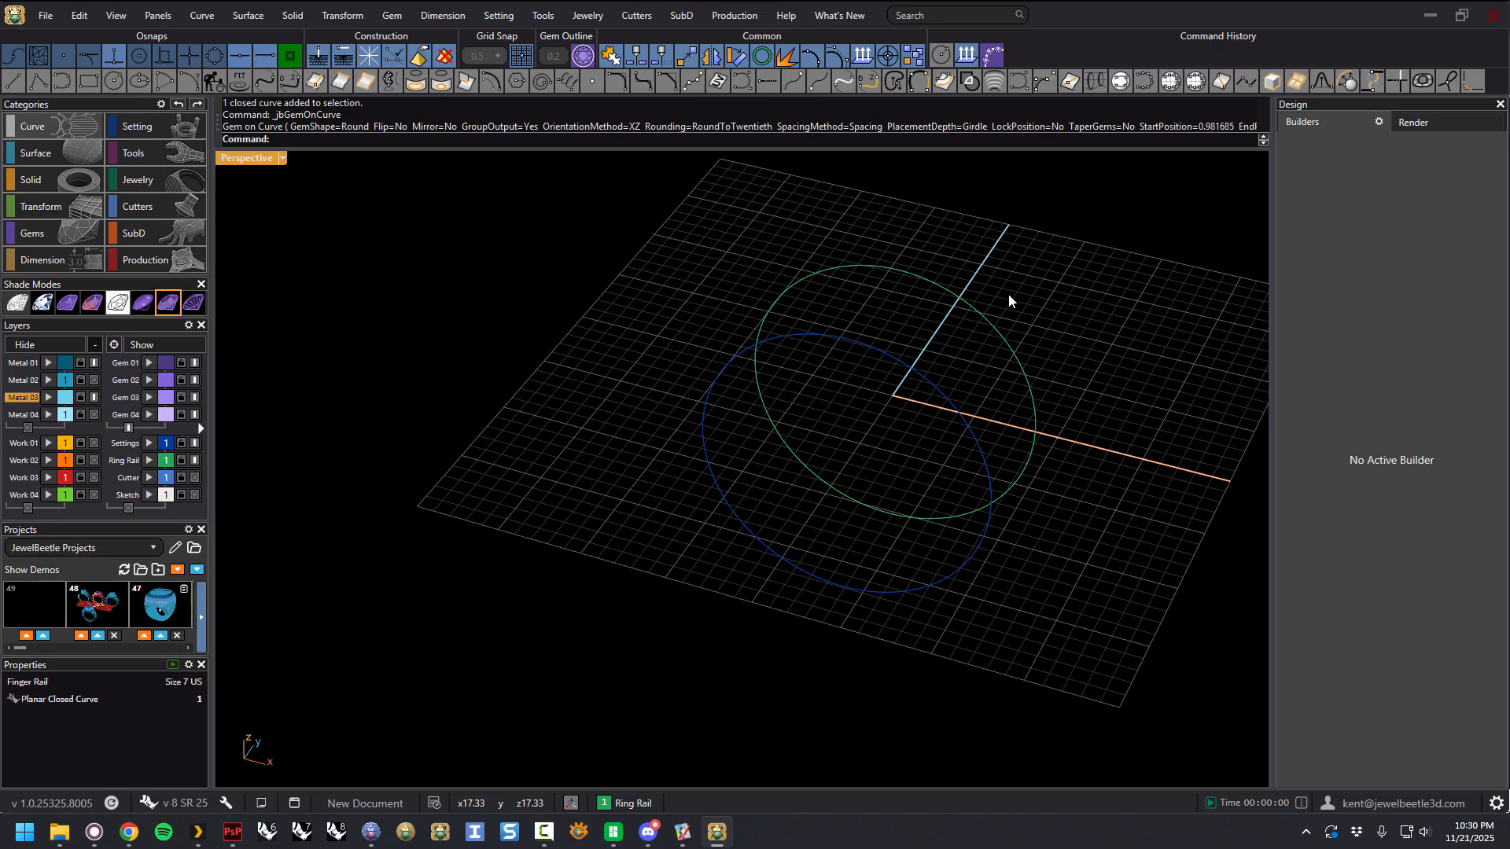
Step: Run Gem On Curve on the blue Settings circle with the orientation set to Origin
{"action": "left_click", "coordinate": [924, 385]}
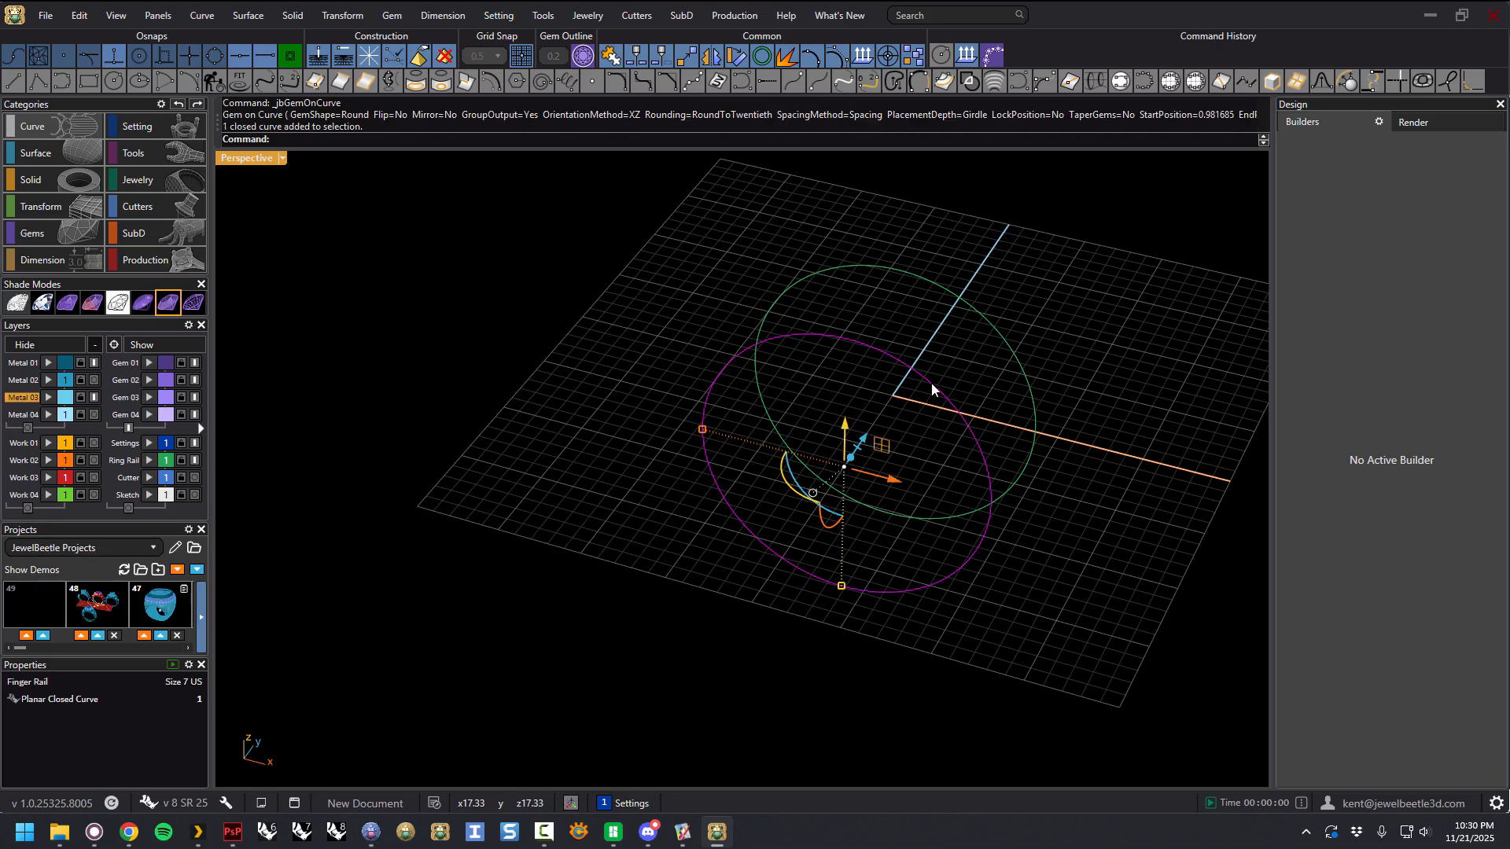
{"action": "left_click", "coordinate": [991, 56]}
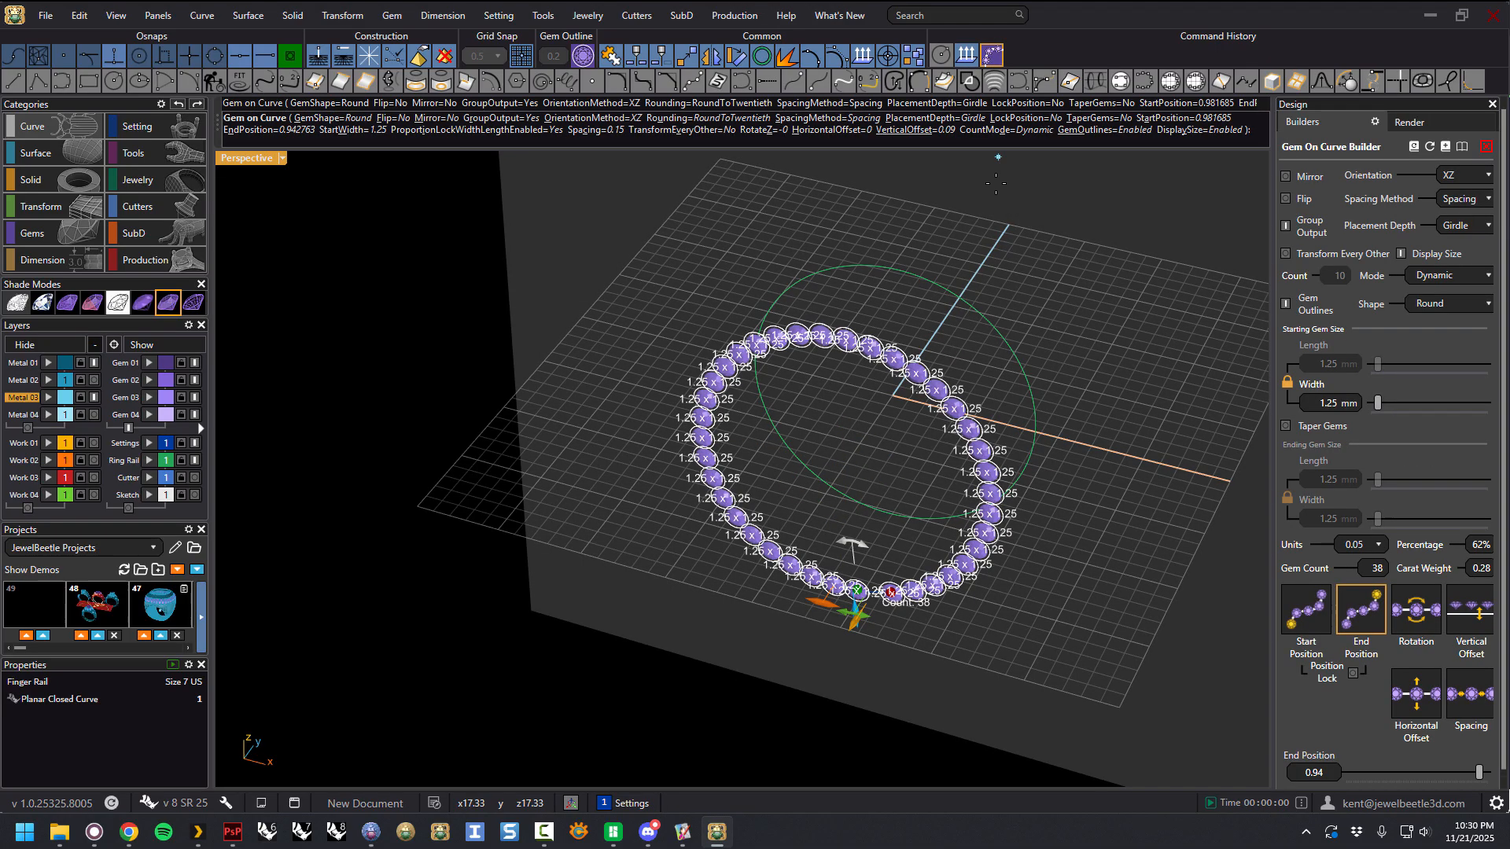
{"action": "left_click", "coordinate": [1481, 180]}
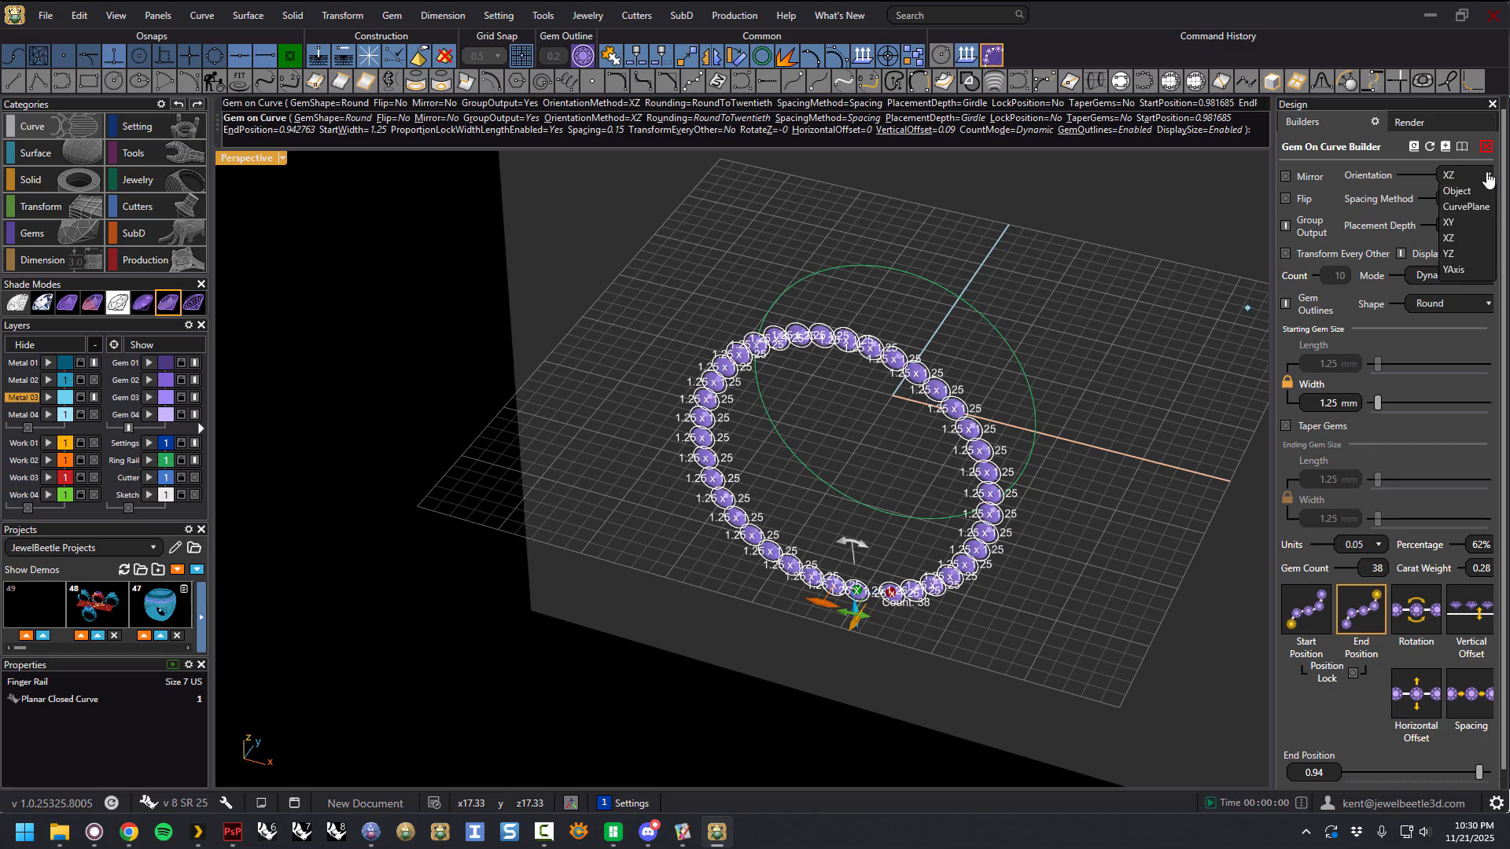
{"action": "left_click", "coordinate": [1456, 196]}
{"action": "right_click_drag", "start_coordinate": [1149, 387], "coordinate": [897, 351]}
{"action": "scroll", "coordinate": [642, 344], "scroll_direction": "up", "scroll_amount": 5}
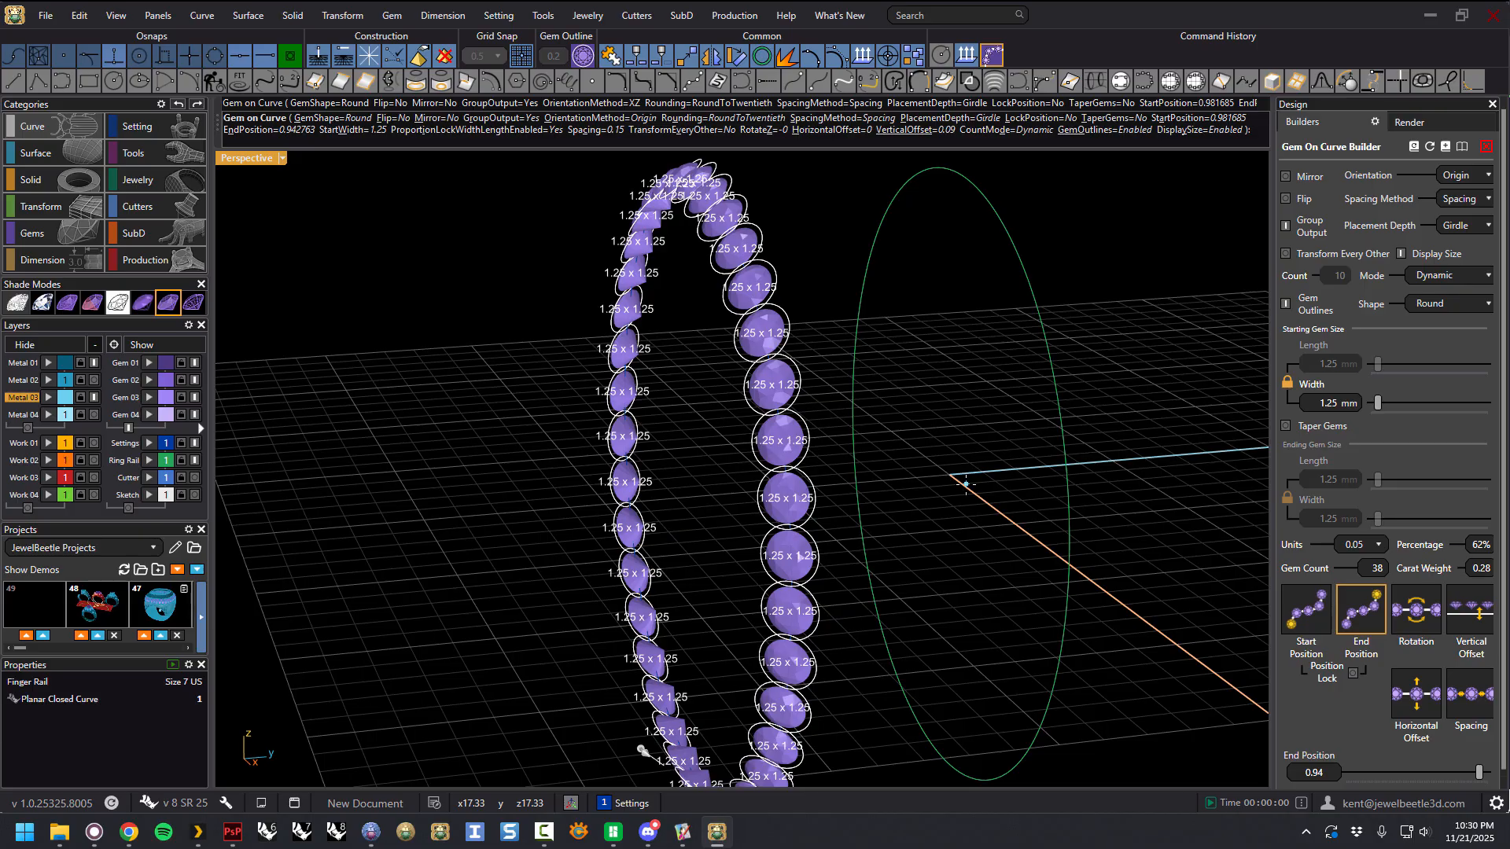
{"action": "right_click_drag", "start_coordinate": [959, 476], "coordinate": [801, 342]}
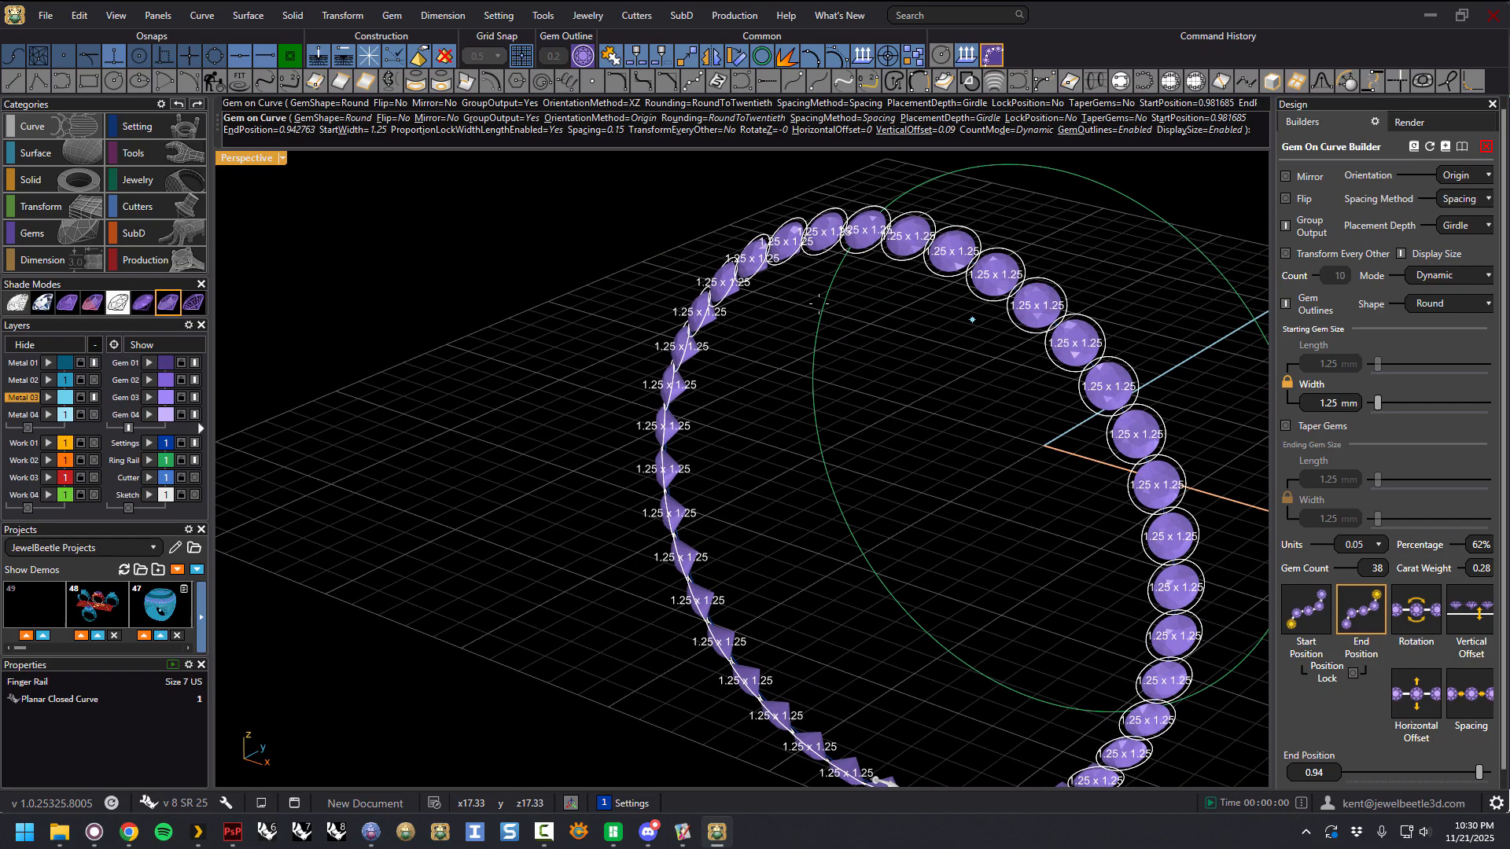
{"action": "scroll", "coordinate": [819, 304], "scroll_direction": "down", "scroll_amount": 6}
{"action": "right_click_drag", "start_coordinate": [859, 393], "coordinate": [857, 404]}
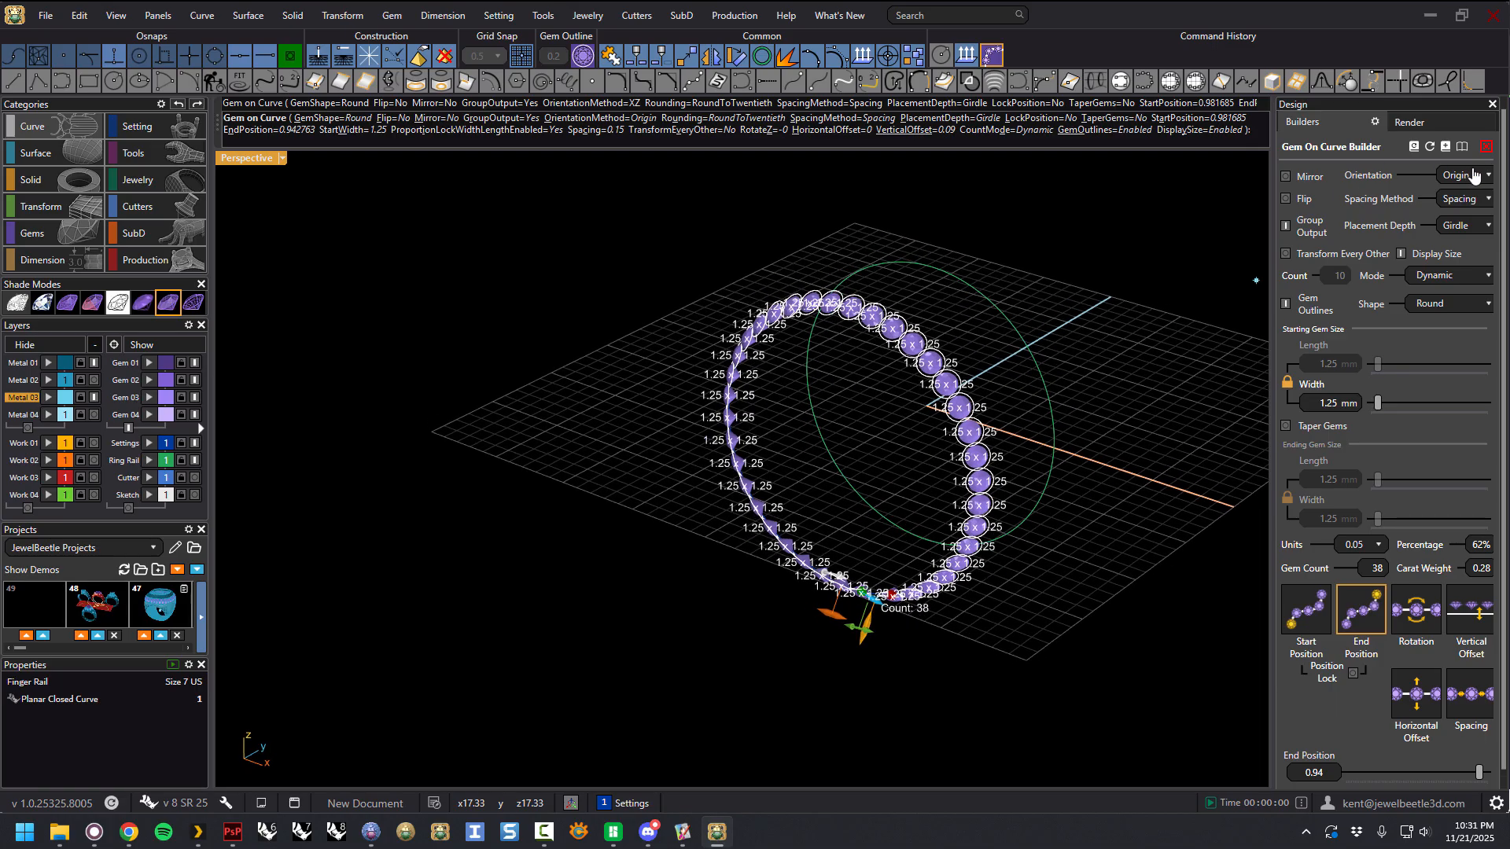
Step: Change the gem orientation to YAxis and accept the gem ring on the blue circle
{"action": "left_click", "coordinate": [1473, 174]}
{"action": "left_click", "coordinate": [1461, 311]}
{"action": "right_click_drag", "start_coordinate": [1018, 364], "coordinate": [918, 432]}
{"action": "right_click", "coordinate": [923, 372]}
{"action": "right_click_drag", "start_coordinate": [824, 487], "coordinate": [818, 340]}
{"action": "scroll", "coordinate": [810, 389], "scroll_direction": "down", "scroll_amount": 3}
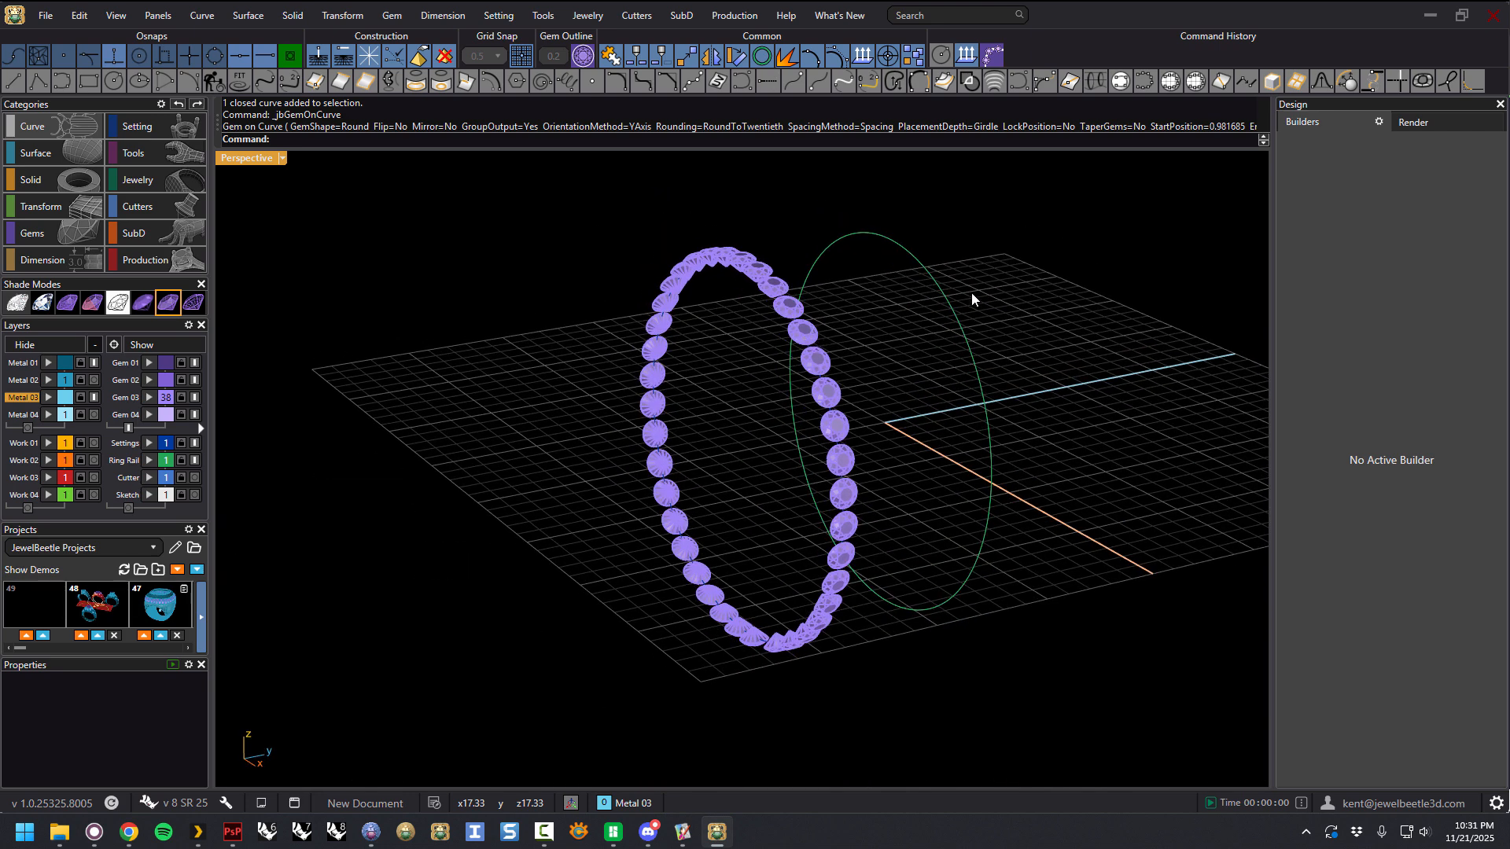
{"action": "scroll", "coordinate": [826, 395], "scroll_direction": "down", "scroll_amount": 3}
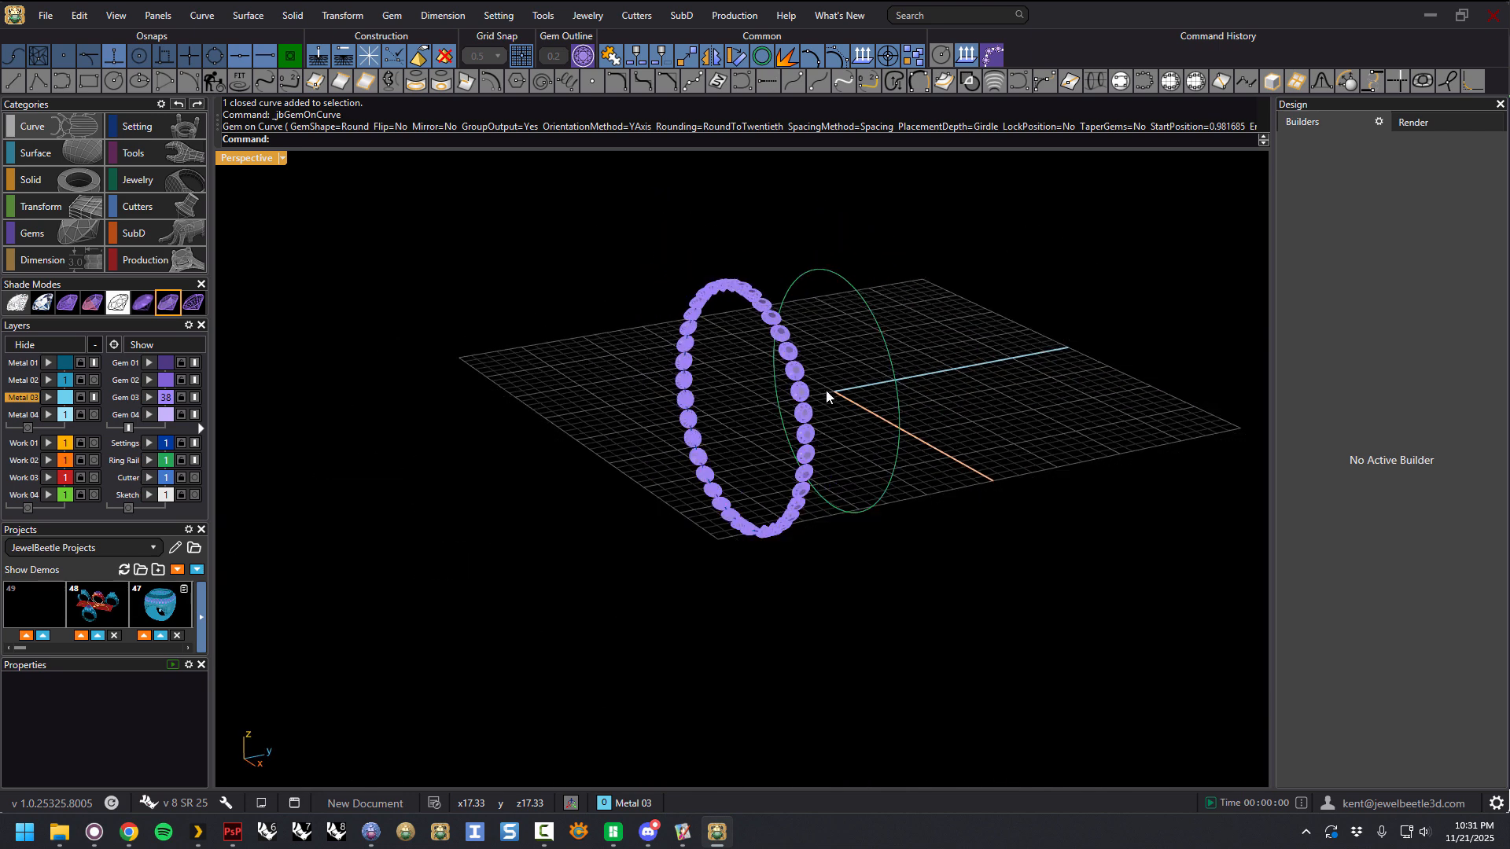
Step: Delete the gem ring from the blue circle and hide the Settings layer
{"action": "left_click", "coordinate": [804, 354]}
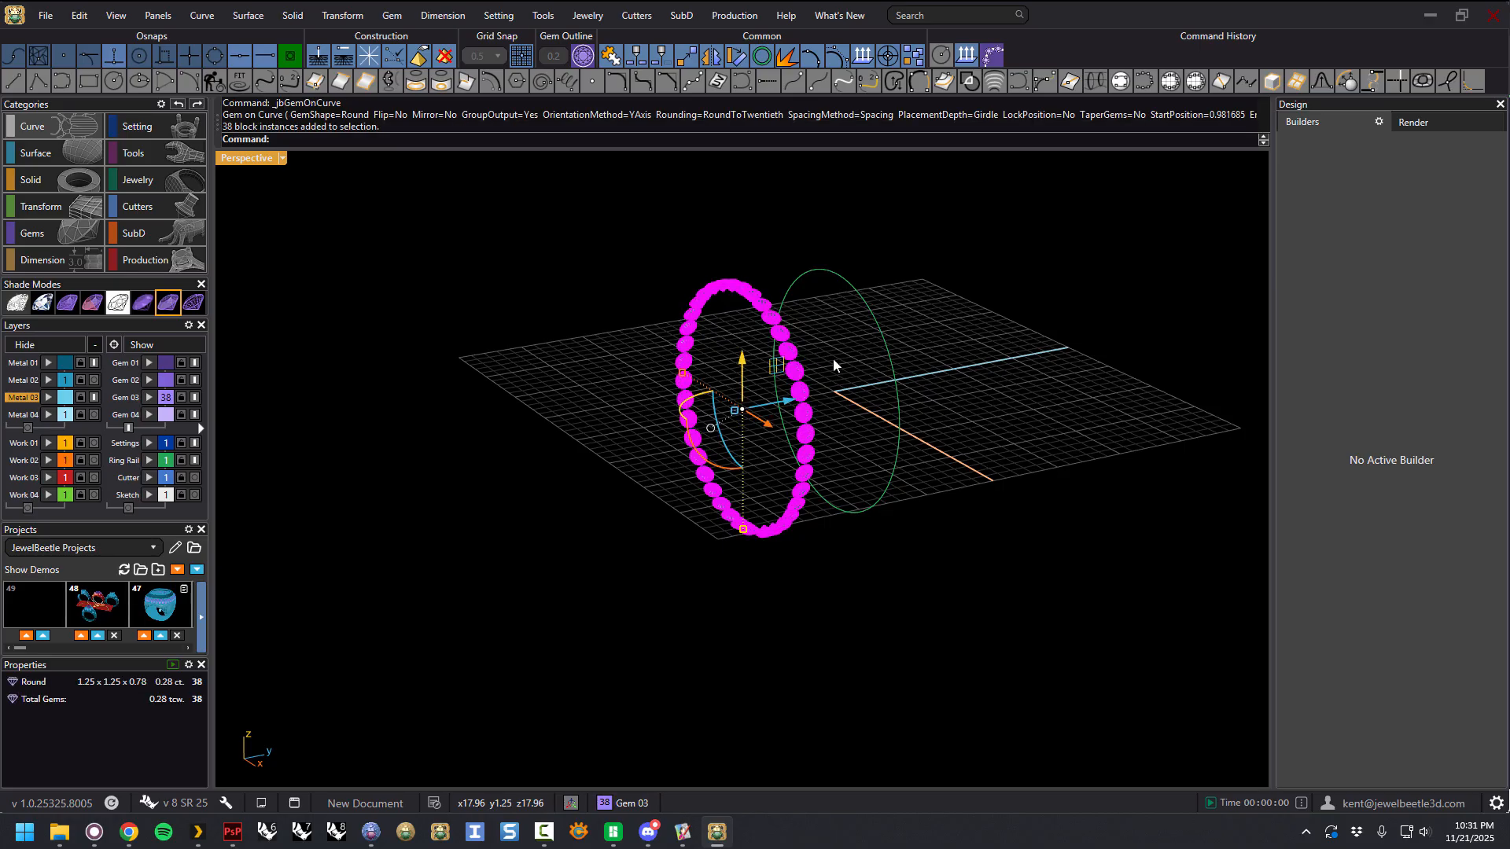
{"action": "key", "text": "Delete"}
{"action": "left_click", "coordinate": [865, 300]}
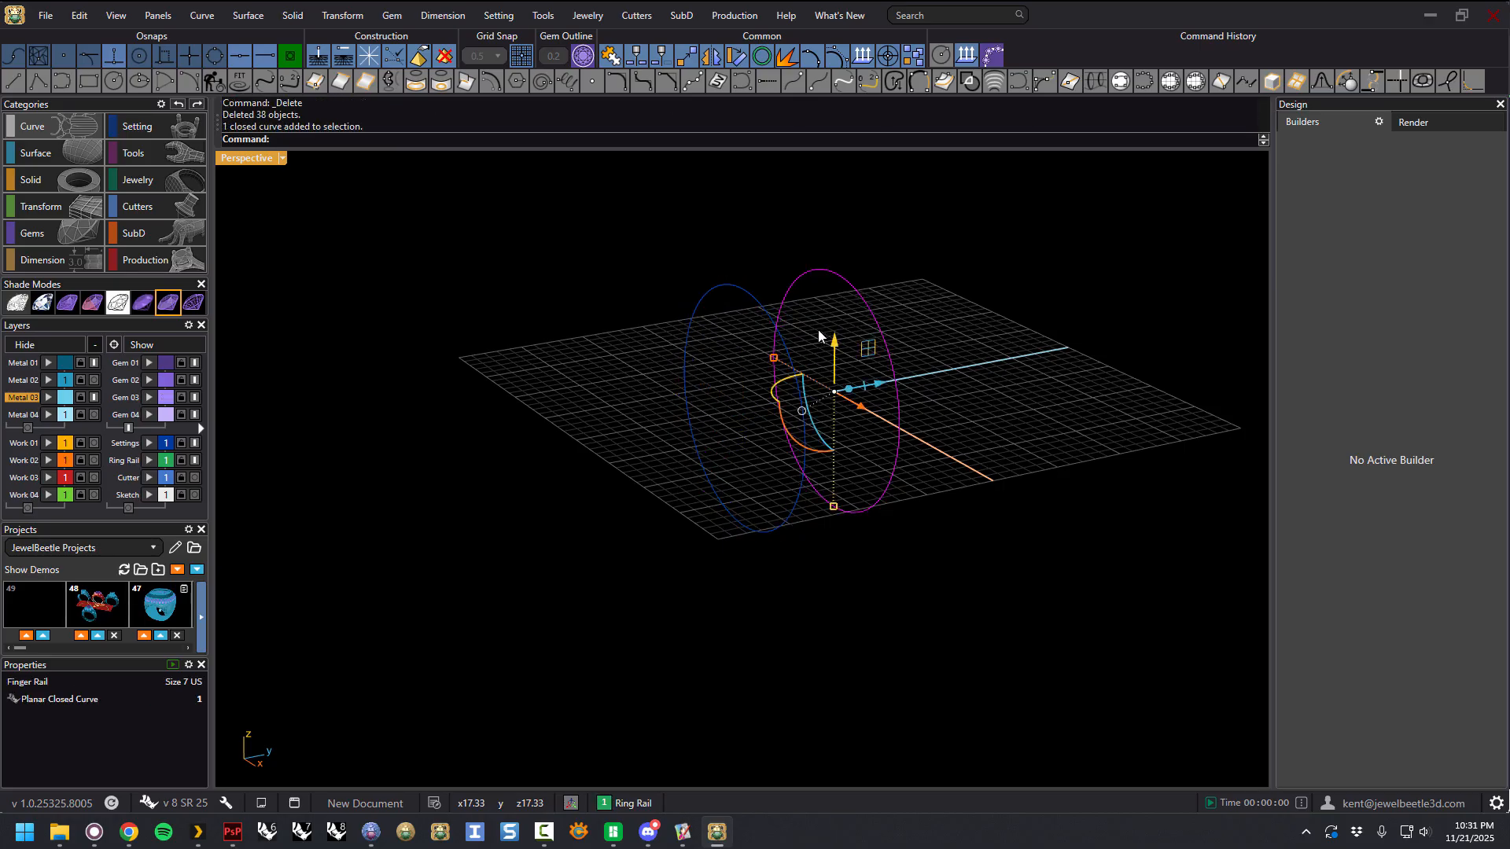
{"action": "left_click", "coordinate": [469, 344]}
{"action": "left_click", "coordinate": [196, 443]}
Step: Run Gem On Curve on the green finger rail with the start position at about 0.20 and the end position at about 0.80
{"action": "left_click", "coordinate": [867, 316]}
{"action": "left_click", "coordinate": [991, 57]}
{"action": "right_click_drag", "start_coordinate": [977, 338], "coordinate": [1057, 367]}
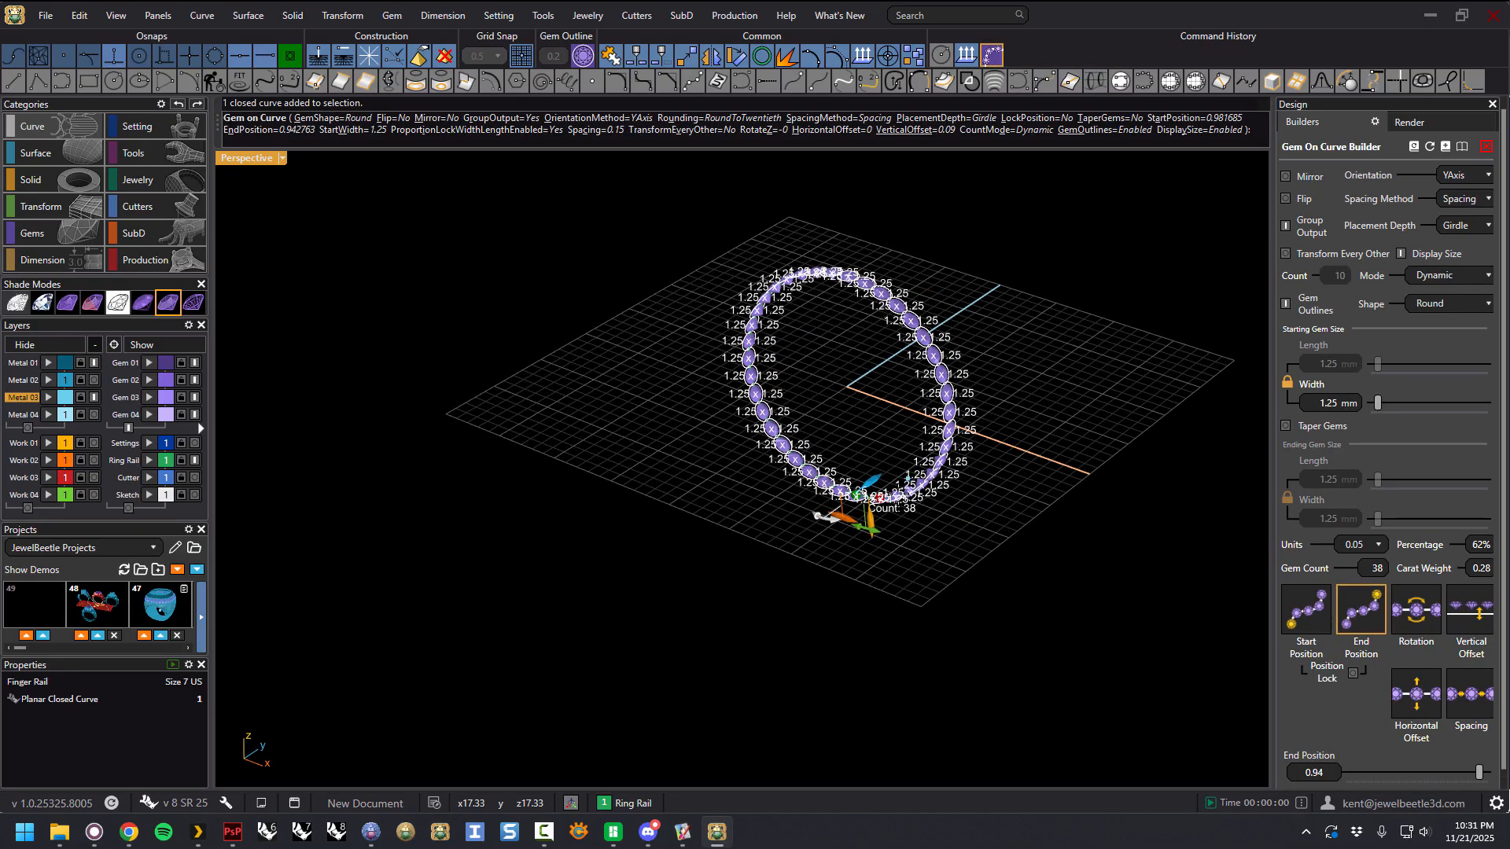
{"action": "scroll", "coordinate": [891, 492], "scroll_direction": "up", "scroll_amount": 6}
{"action": "left_click_drag", "start_coordinate": [817, 494], "coordinate": [769, 474]}
{"action": "left_click_drag", "start_coordinate": [626, 331], "coordinate": [565, 174]}
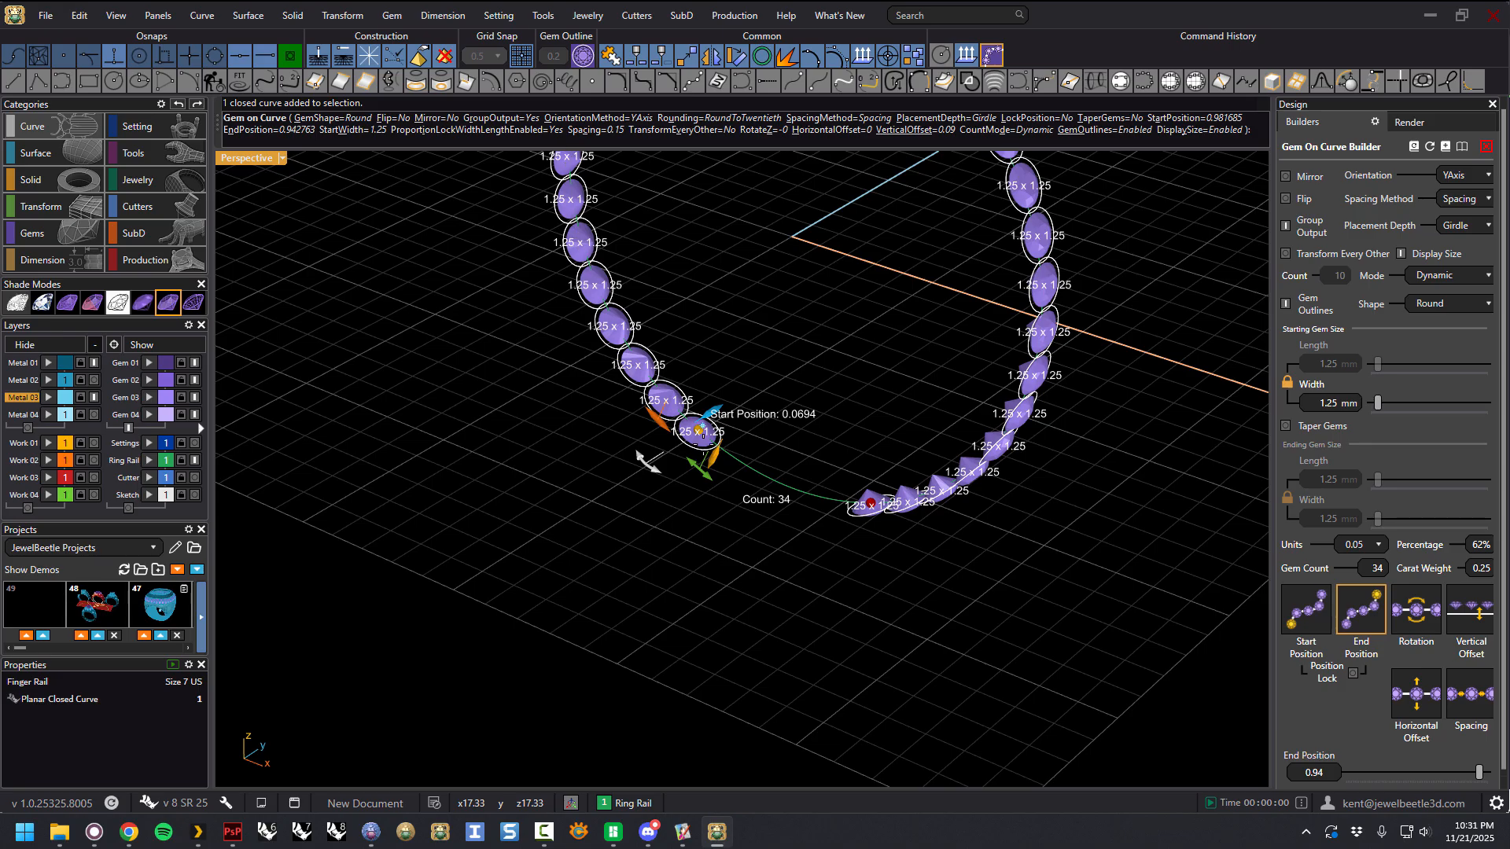
{"action": "left_click_drag", "start_coordinate": [703, 431], "coordinate": [578, 240]}
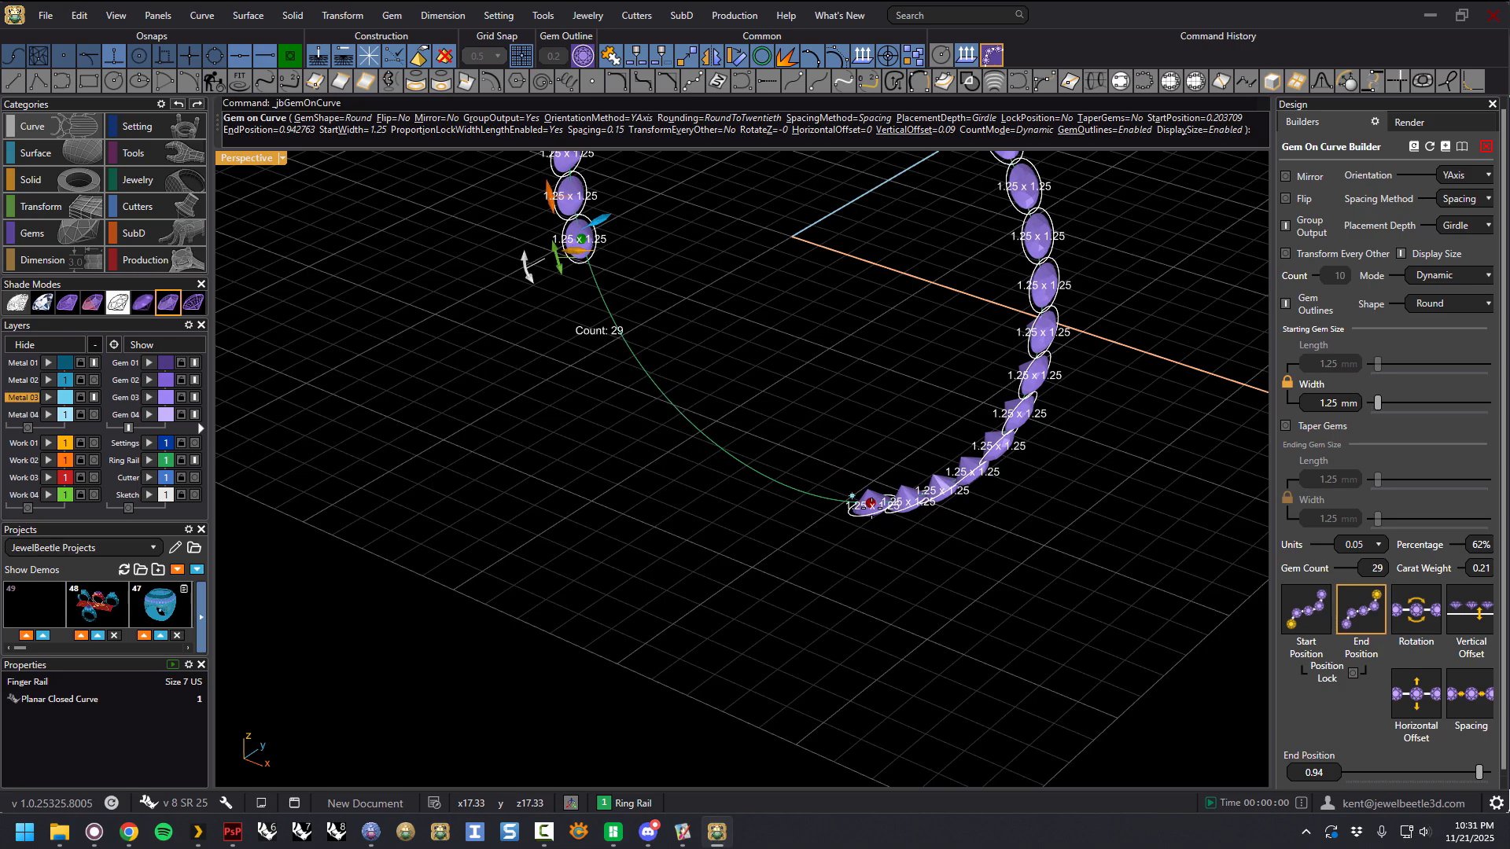
{"action": "left_click_drag", "start_coordinate": [871, 504], "coordinate": [979, 463]}
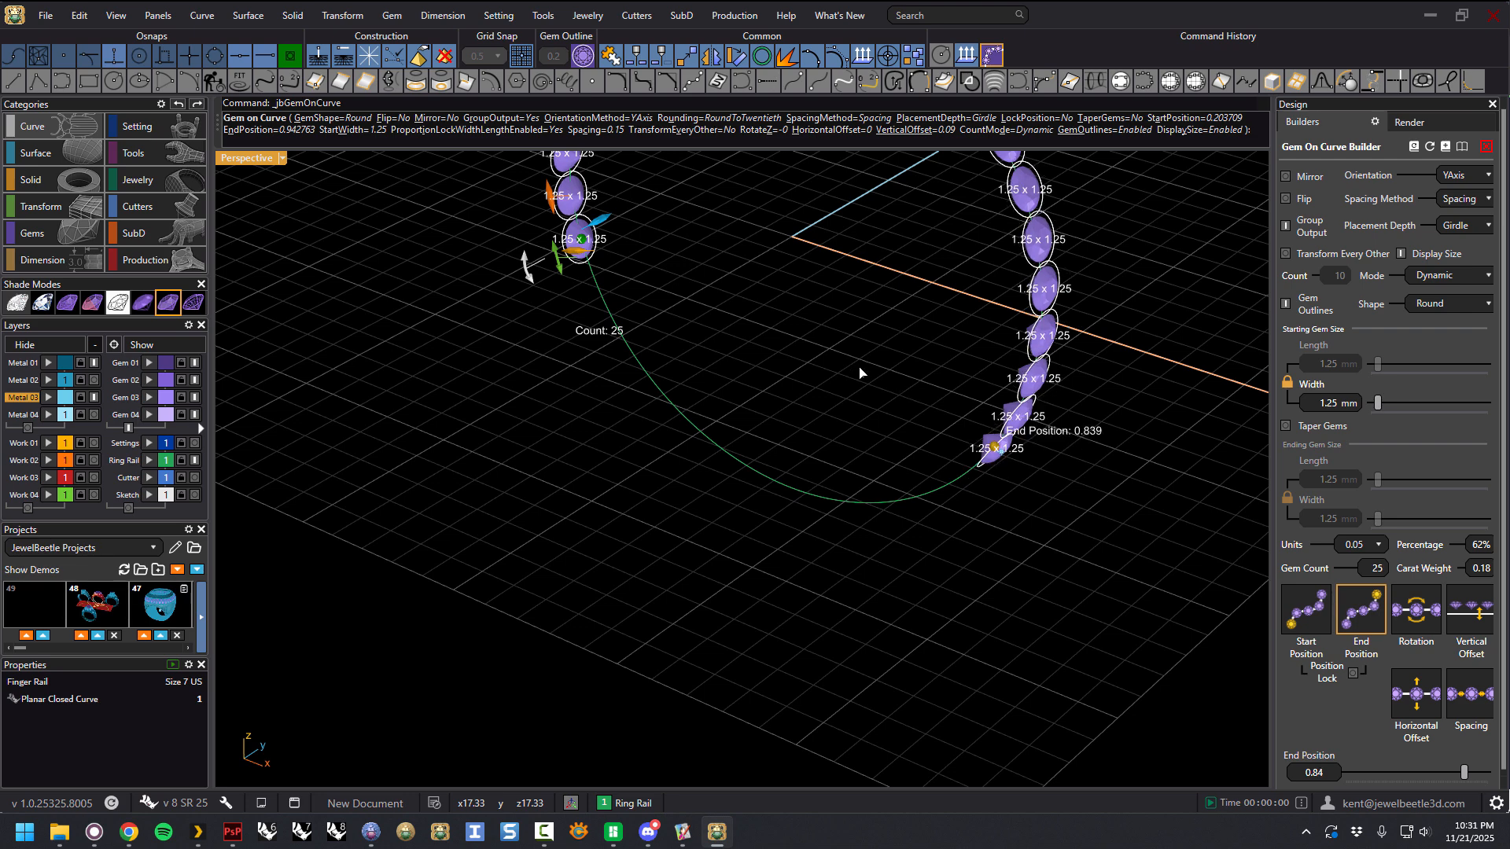
{"action": "scroll", "coordinate": [866, 371], "scroll_direction": "down", "scroll_amount": 5}
{"action": "right_click_drag", "start_coordinate": [867, 386], "coordinate": [853, 455]}
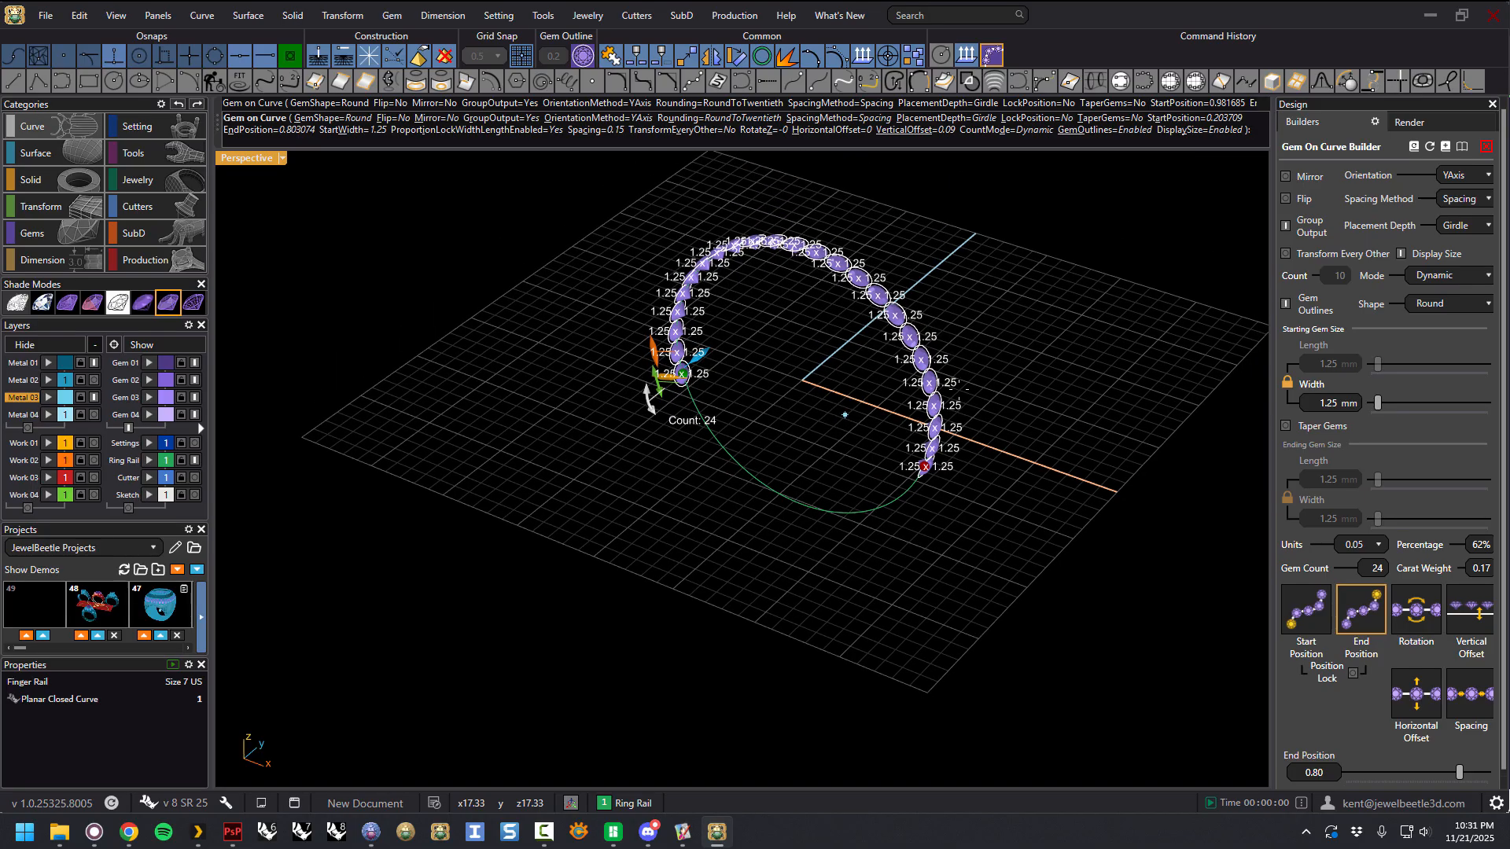
Step: Set the orientation of the finger rail gems to Origin and accept them
{"action": "left_click", "coordinate": [1458, 179]}
{"action": "left_click", "coordinate": [1456, 198]}
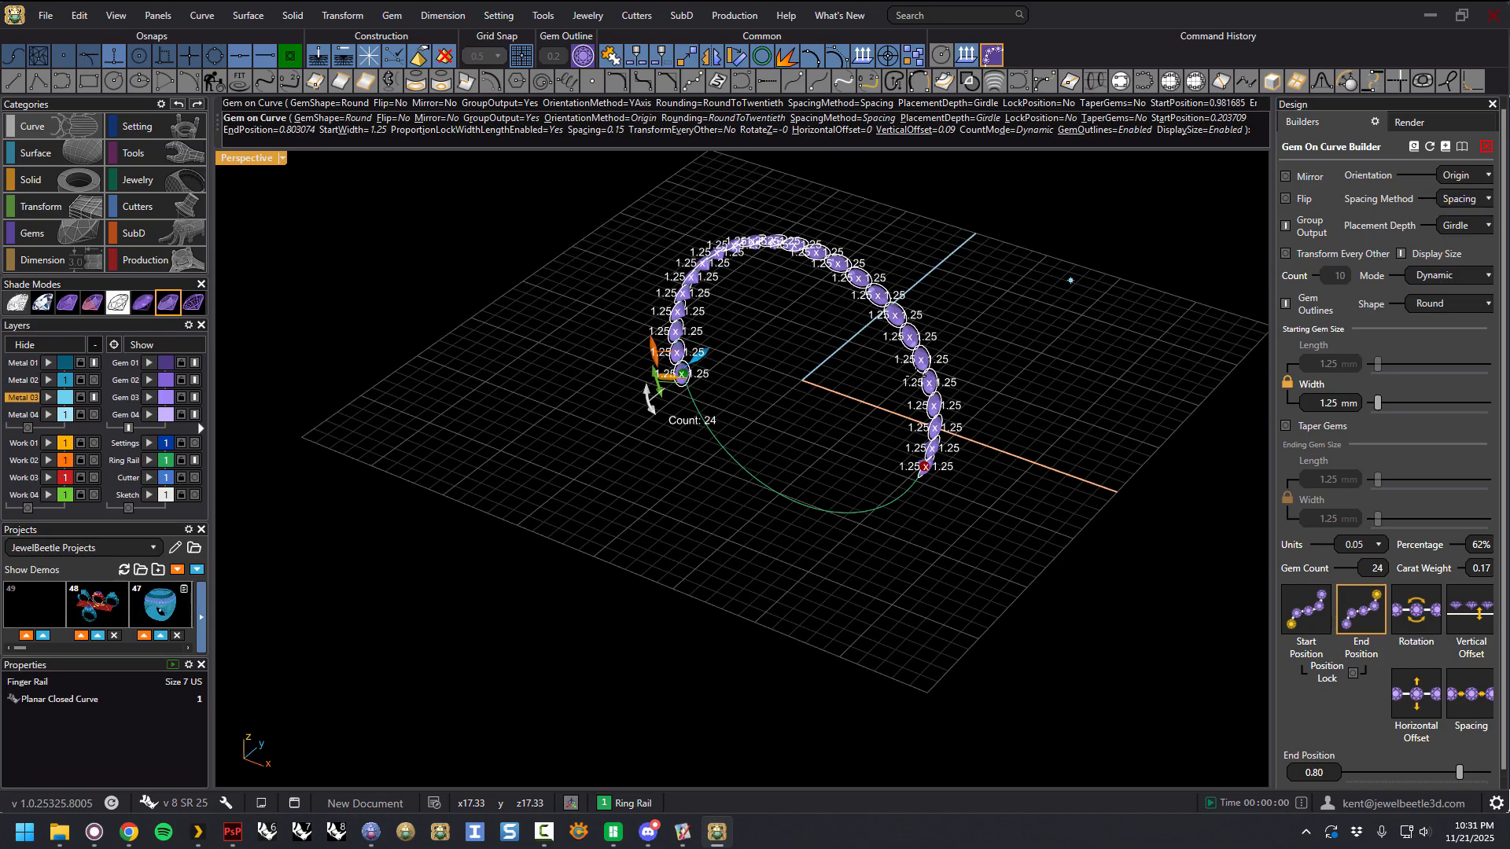
{"action": "mouse_move", "coordinate": [824, 391]}
{"action": "right_mouse_down"}
{"action": "mouse_move", "coordinate": [886, 403]}
{"action": "mouse_move", "coordinate": [883, 435]}
{"action": "mouse_move", "coordinate": [819, 396]}
{"action": "mouse_move", "coordinate": [835, 381]}
{"action": "right_mouse_up"}
{"action": "right_click", "coordinate": [830, 382]}
Step: Move the finger rail in the negative Y direction, away from the world origin, to carry its gems along through history
{"action": "left_click", "coordinate": [899, 505]}
{"action": "left_click_drag", "start_coordinate": [836, 379], "coordinate": [762, 443]}
{"action": "right_click_drag", "start_coordinate": [883, 407], "coordinate": [748, 439]}
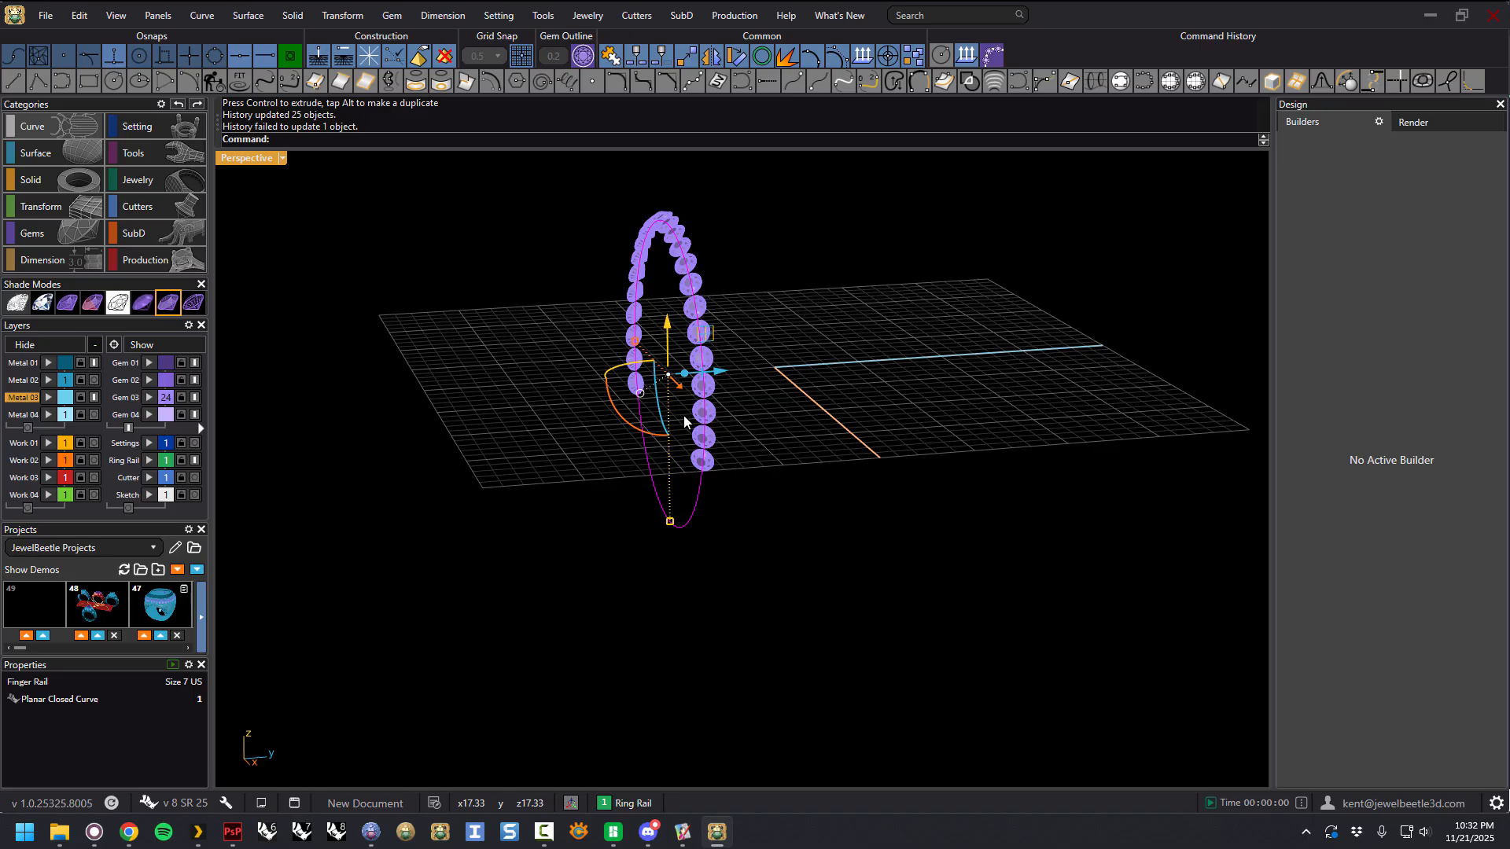
{"action": "left_click", "coordinate": [799, 324]}
{"action": "scroll", "coordinate": [706, 353], "scroll_direction": "up", "scroll_amount": 6}
{"action": "right_click_drag", "start_coordinate": [705, 353], "coordinate": [756, 385]}
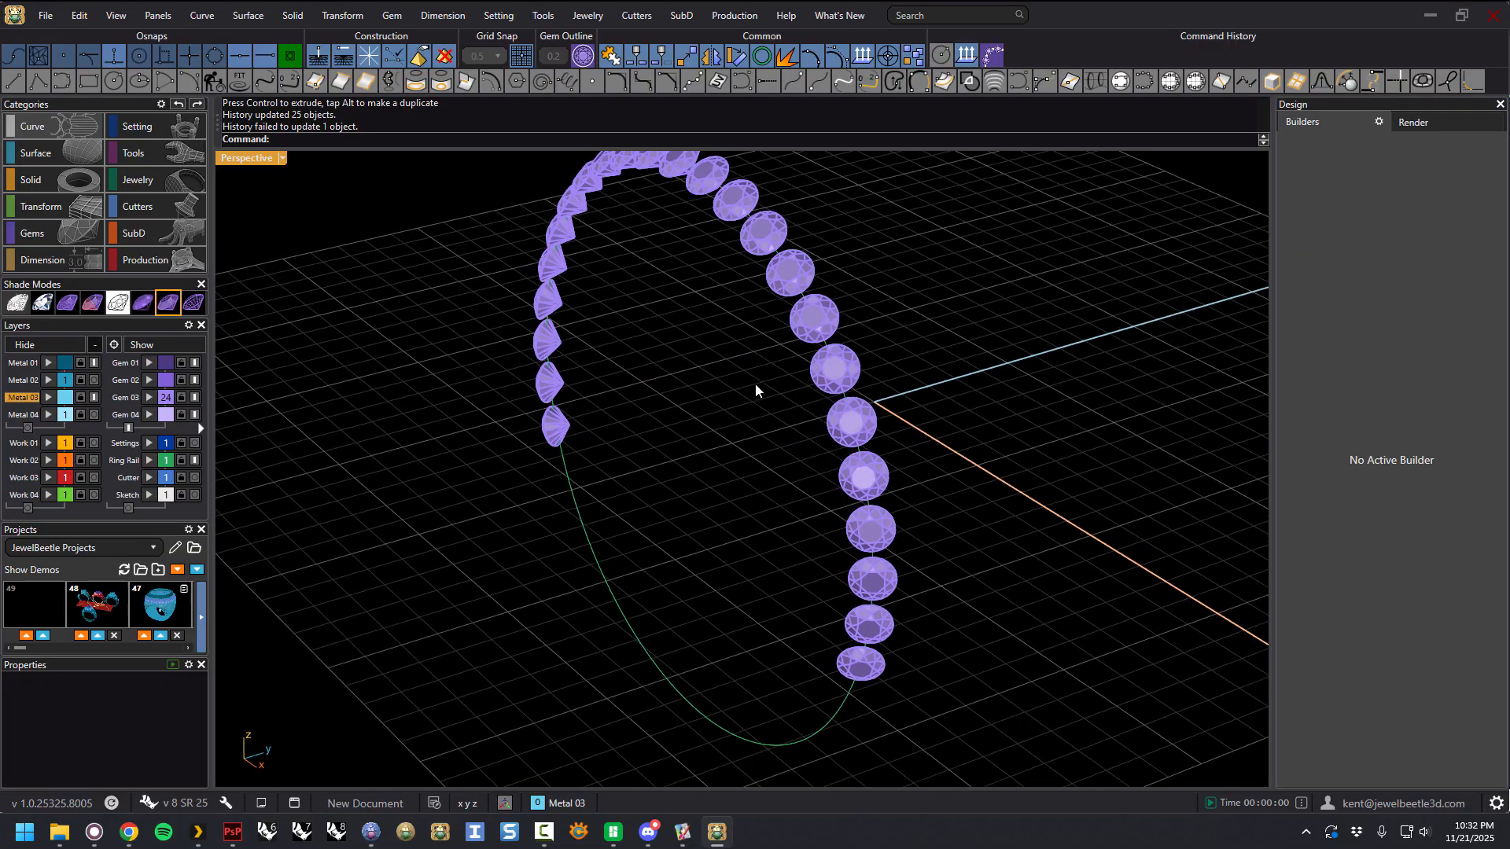
Step: Reopen the finger rail gems in Gem On Curve, change their orientation to YAxis and accept
{"action": "scroll", "coordinate": [875, 375], "scroll_direction": "down", "scroll_amount": 3}
{"action": "left_click", "coordinate": [865, 374]}
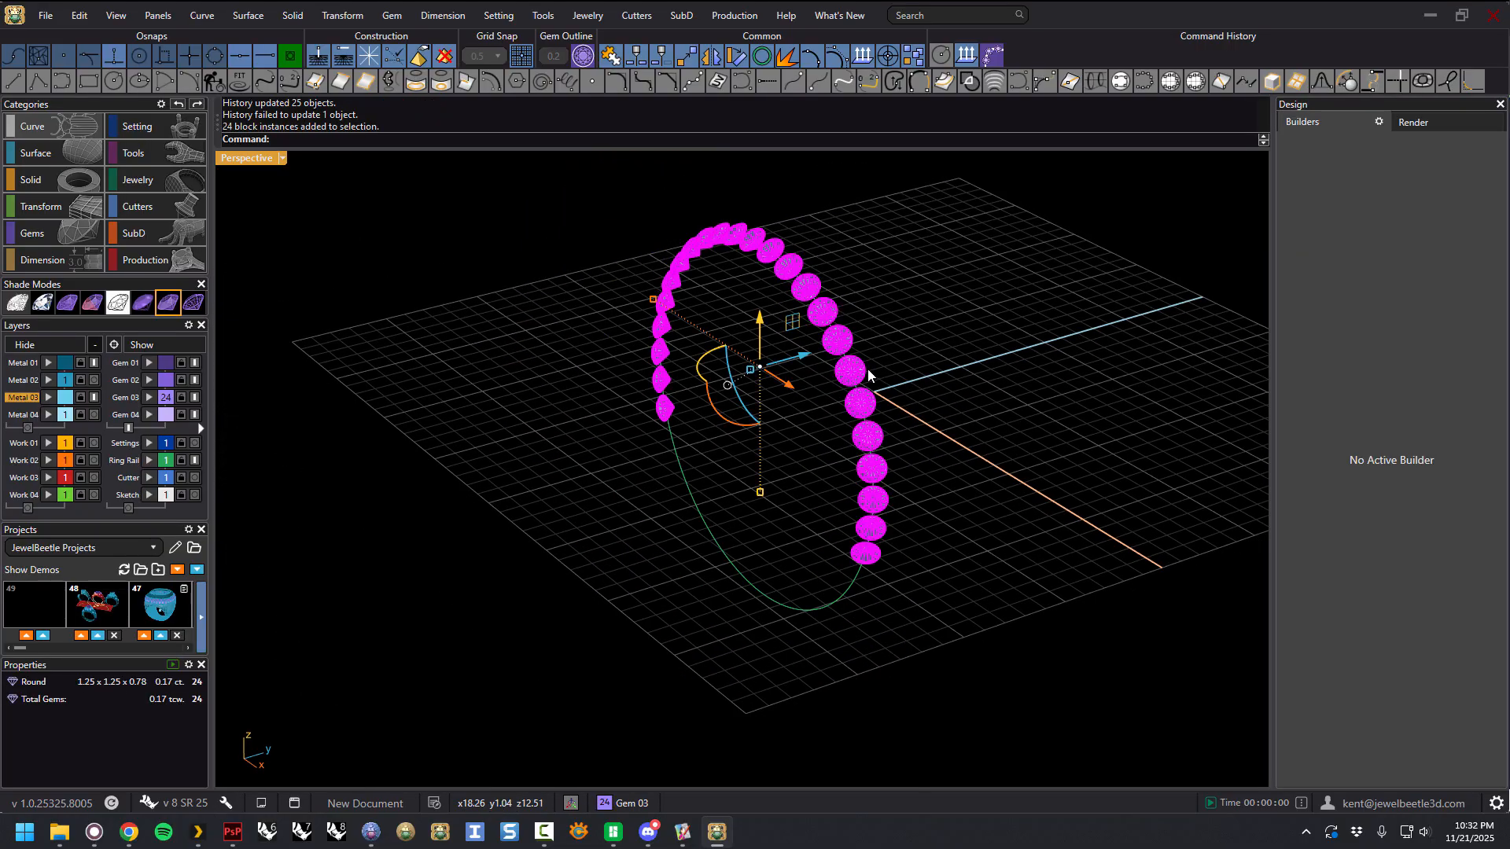
{"action": "left_click", "coordinate": [987, 63]}
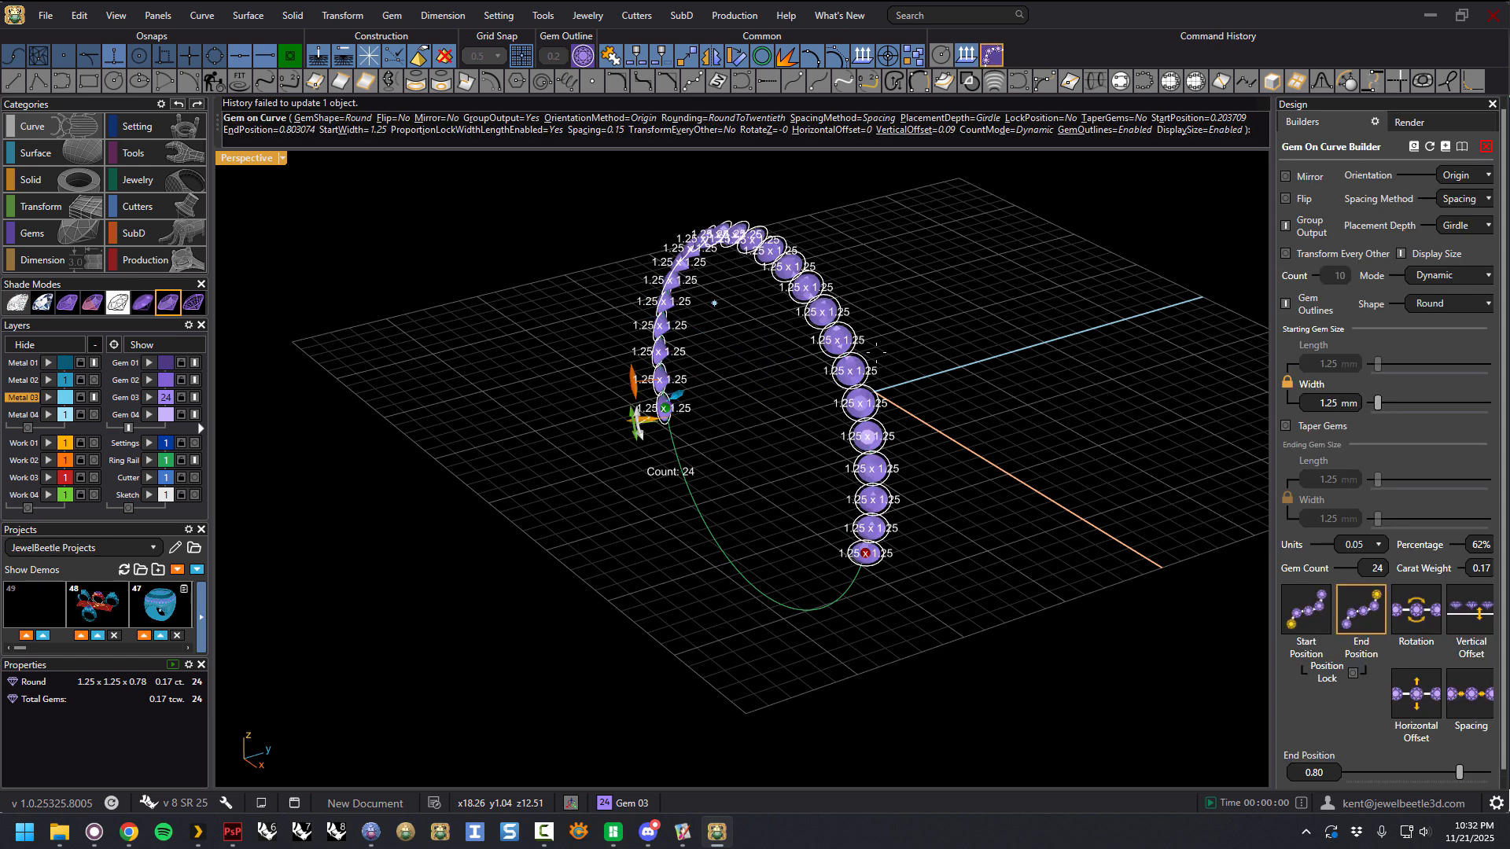
{"action": "left_click", "coordinate": [1461, 176]}
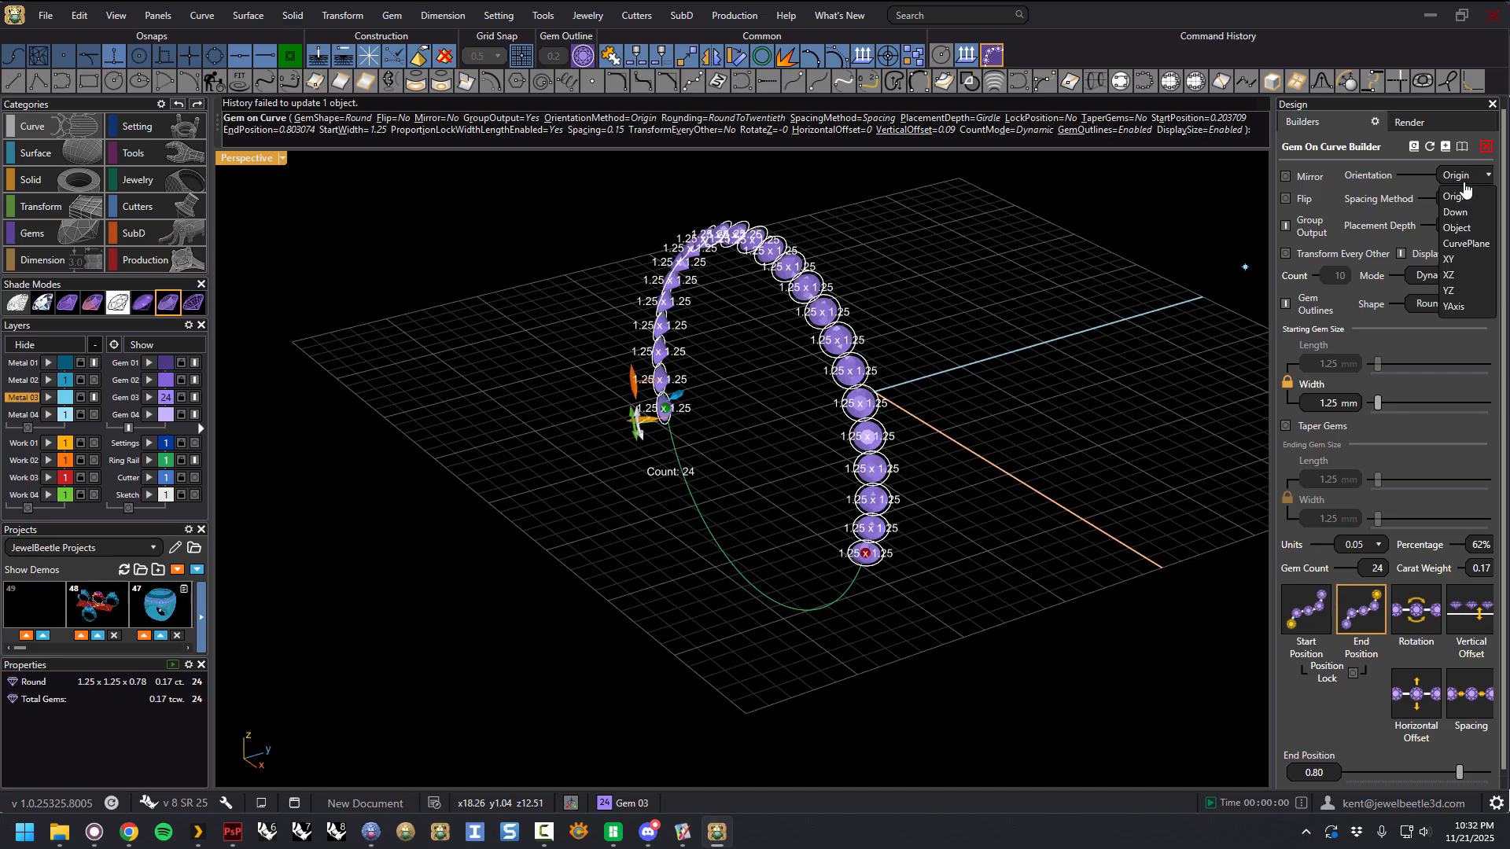
{"action": "left_click", "coordinate": [1459, 311]}
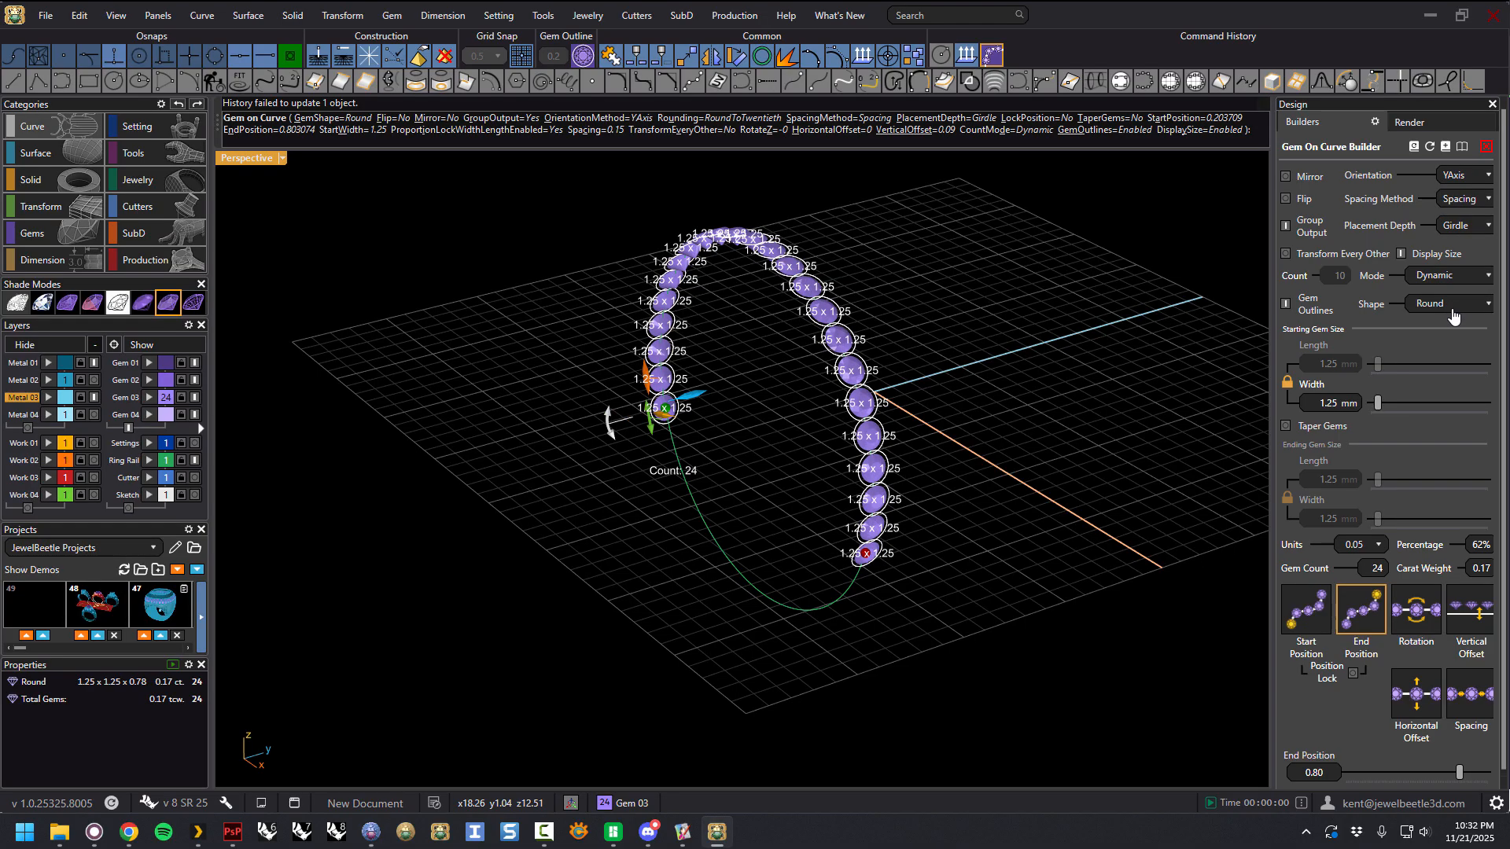
{"action": "right_click", "coordinate": [1055, 323]}
{"action": "right_click_drag", "start_coordinate": [1019, 341], "coordinate": [1076, 330]}
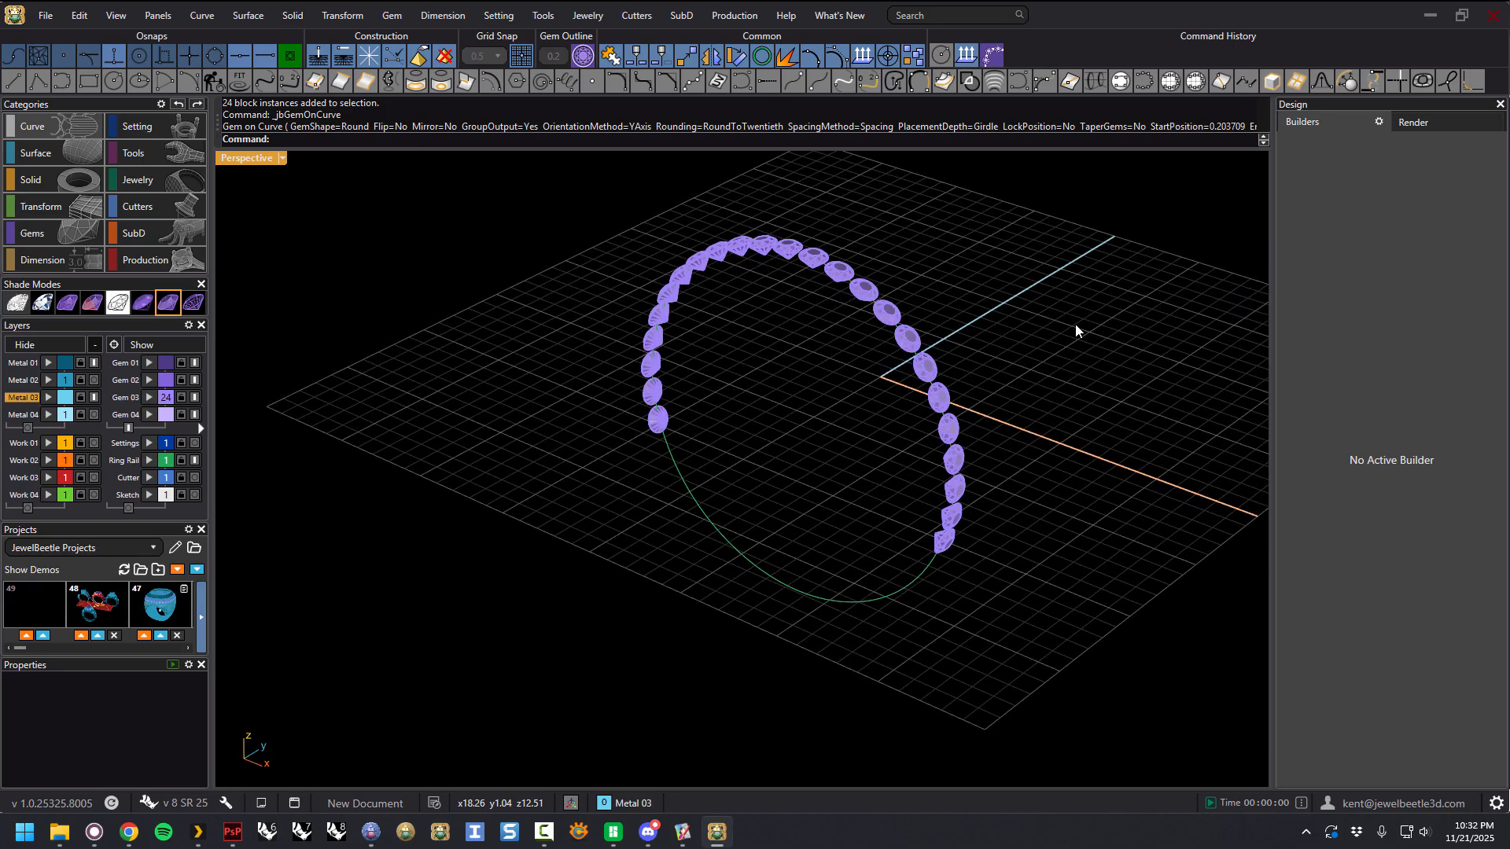
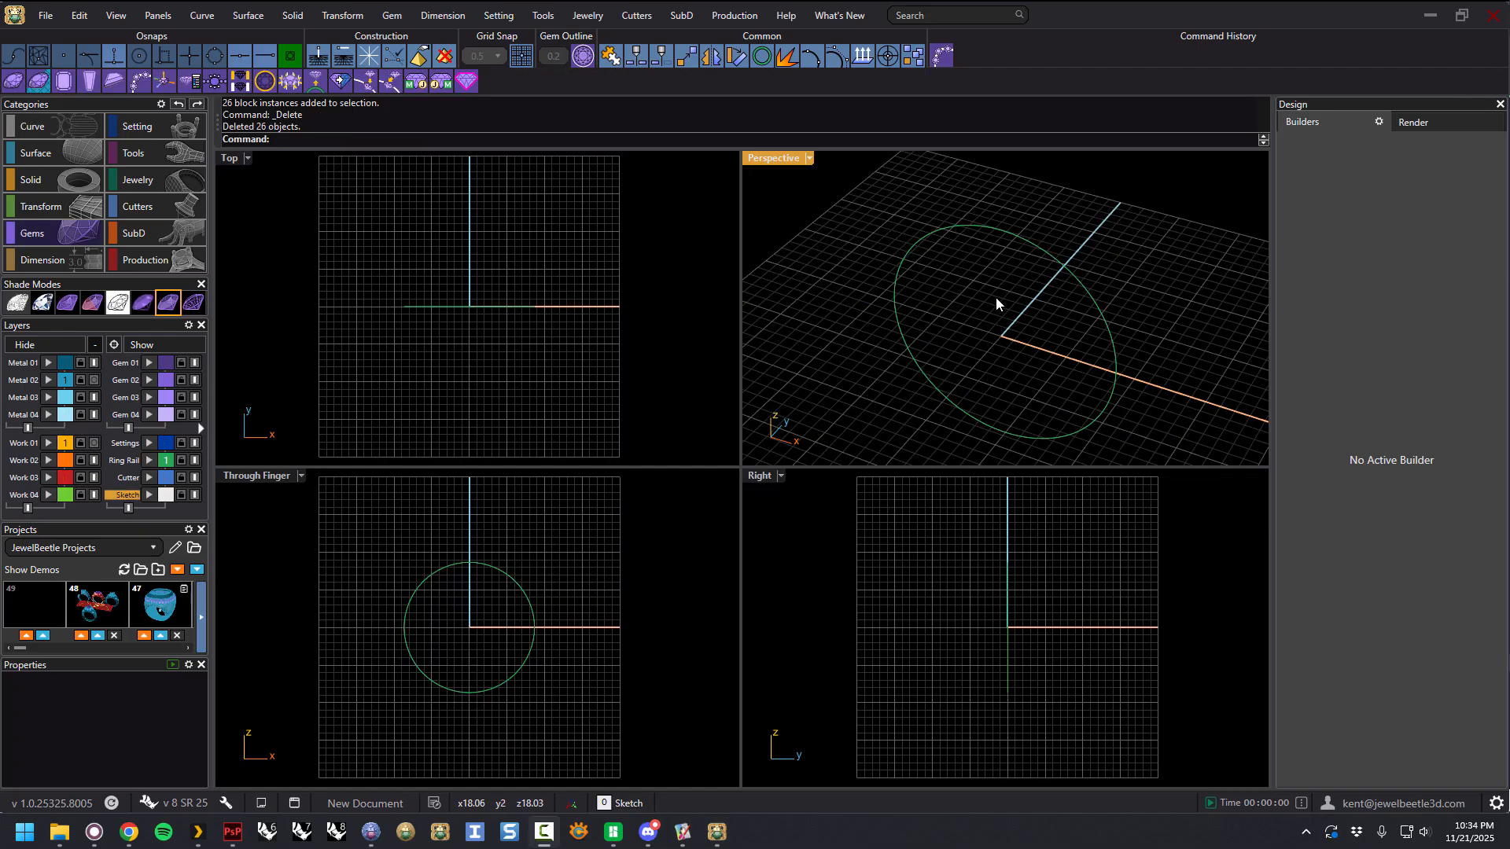
Step: Run Gem On Curve on the finger rail with 2 mm round gems in Origin orientation and accept them
{"action": "left_click", "coordinate": [1032, 233]}
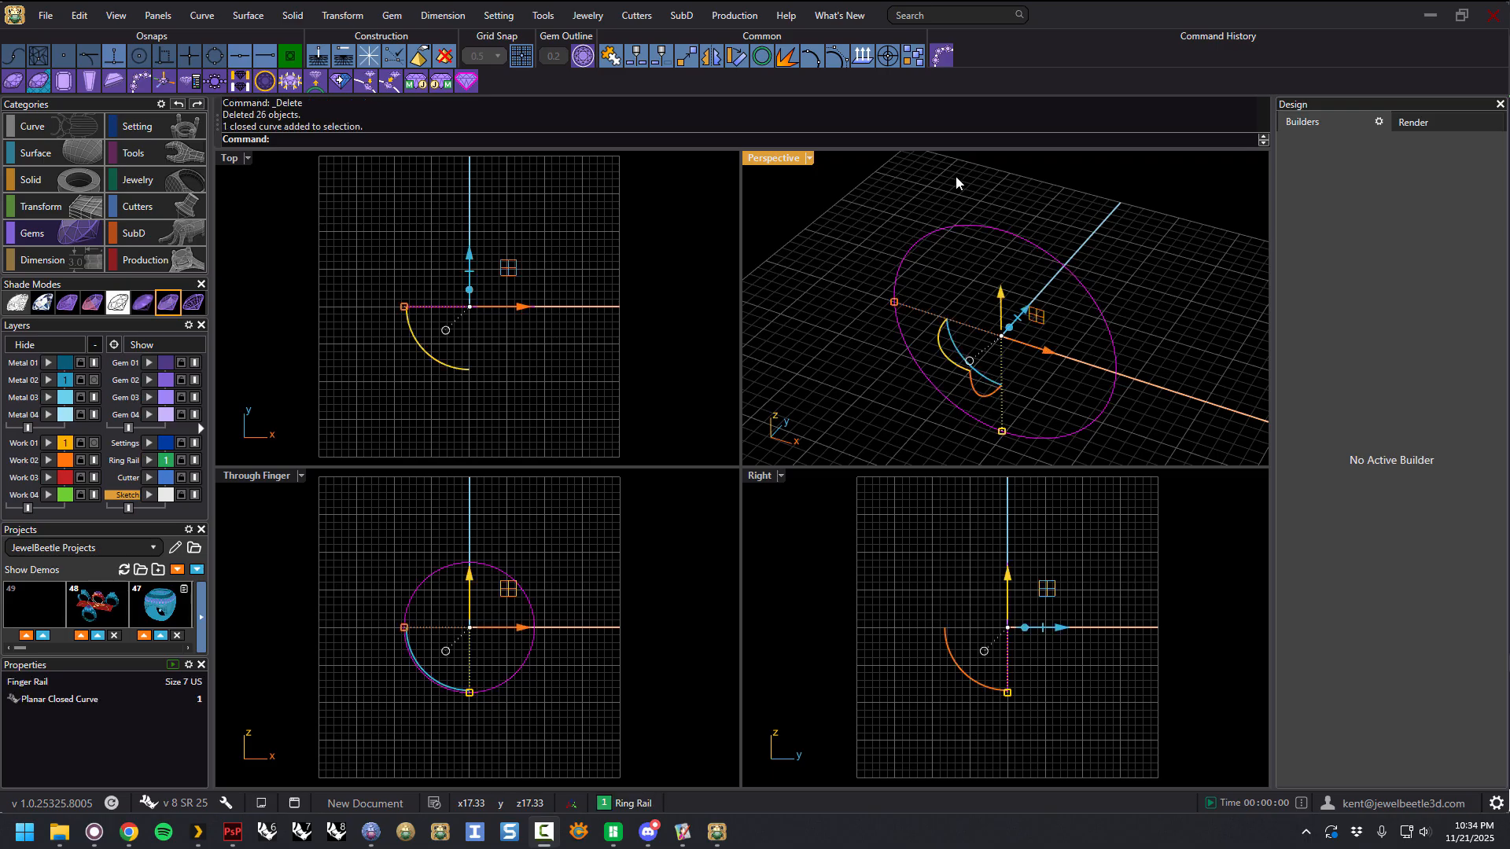
{"action": "left_click", "coordinate": [943, 57]}
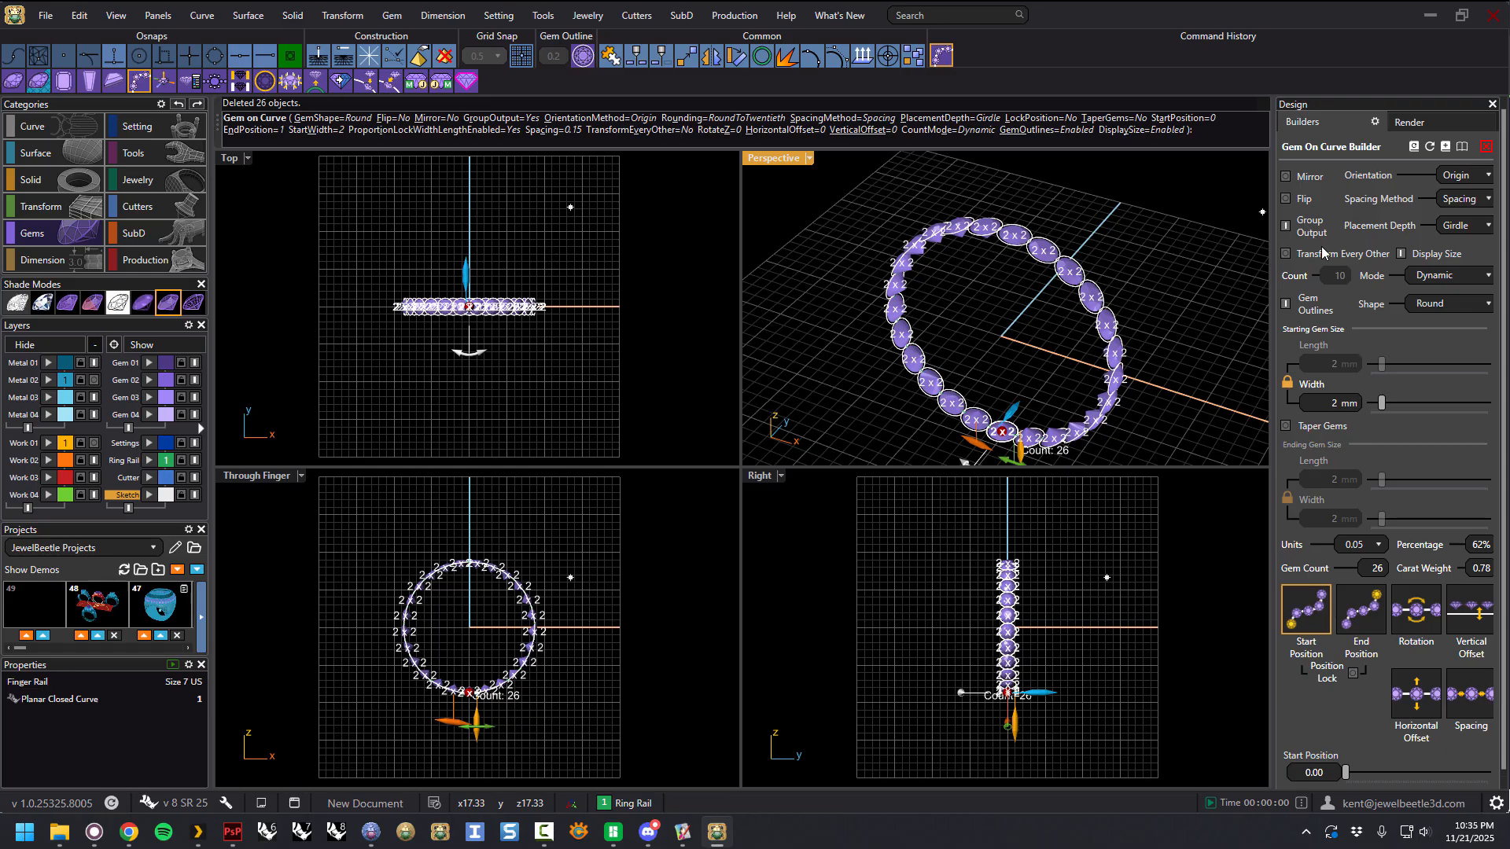
{"action": "right_click", "coordinate": [1185, 237]}
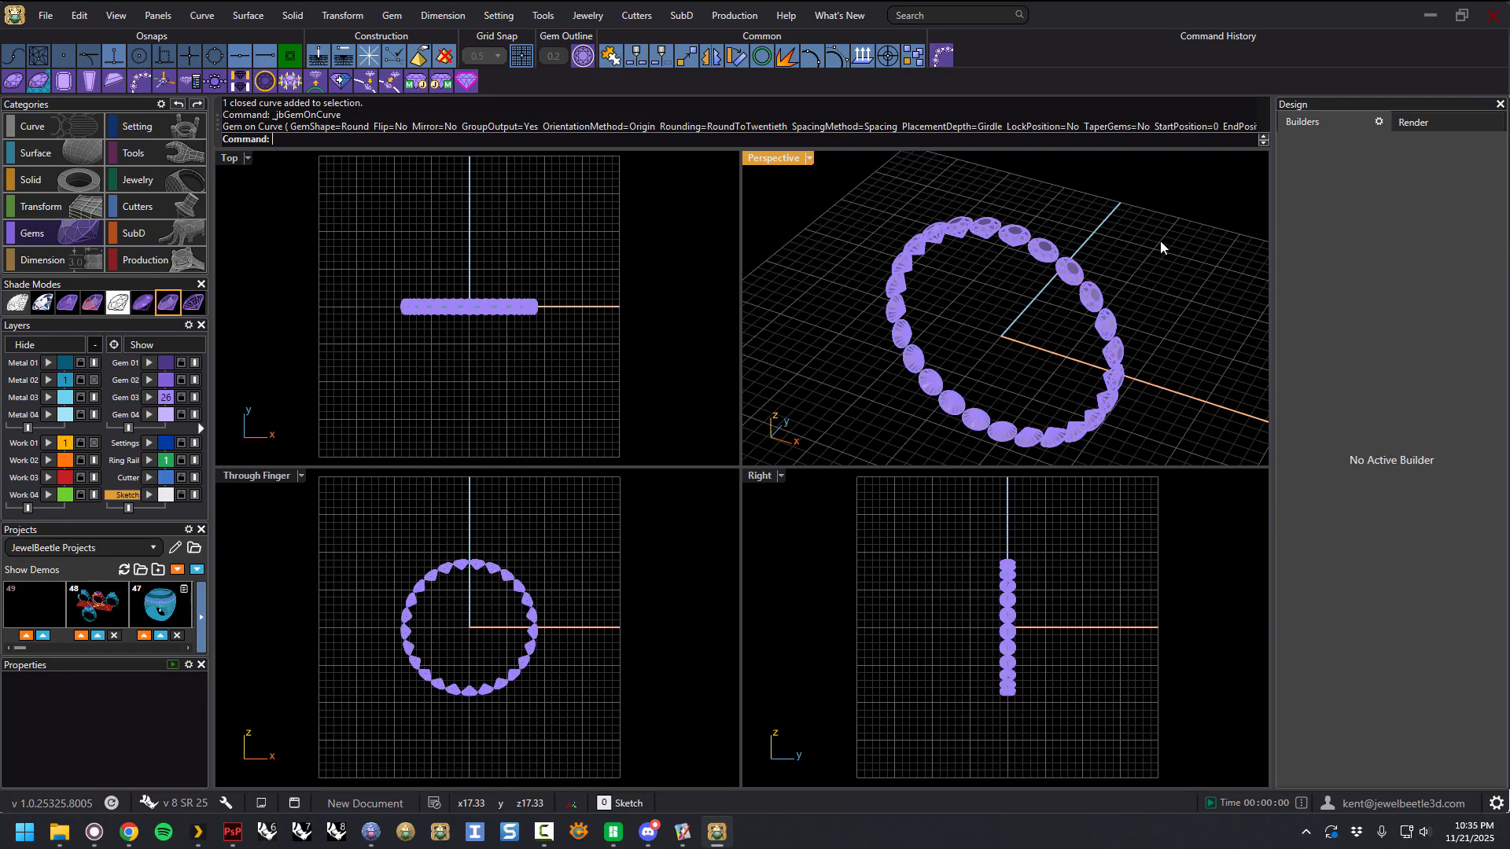
Step: Reopen the finger rail gems in Gem On Curve and set their spacing method to Fixed
{"action": "left_click", "coordinate": [1080, 263]}
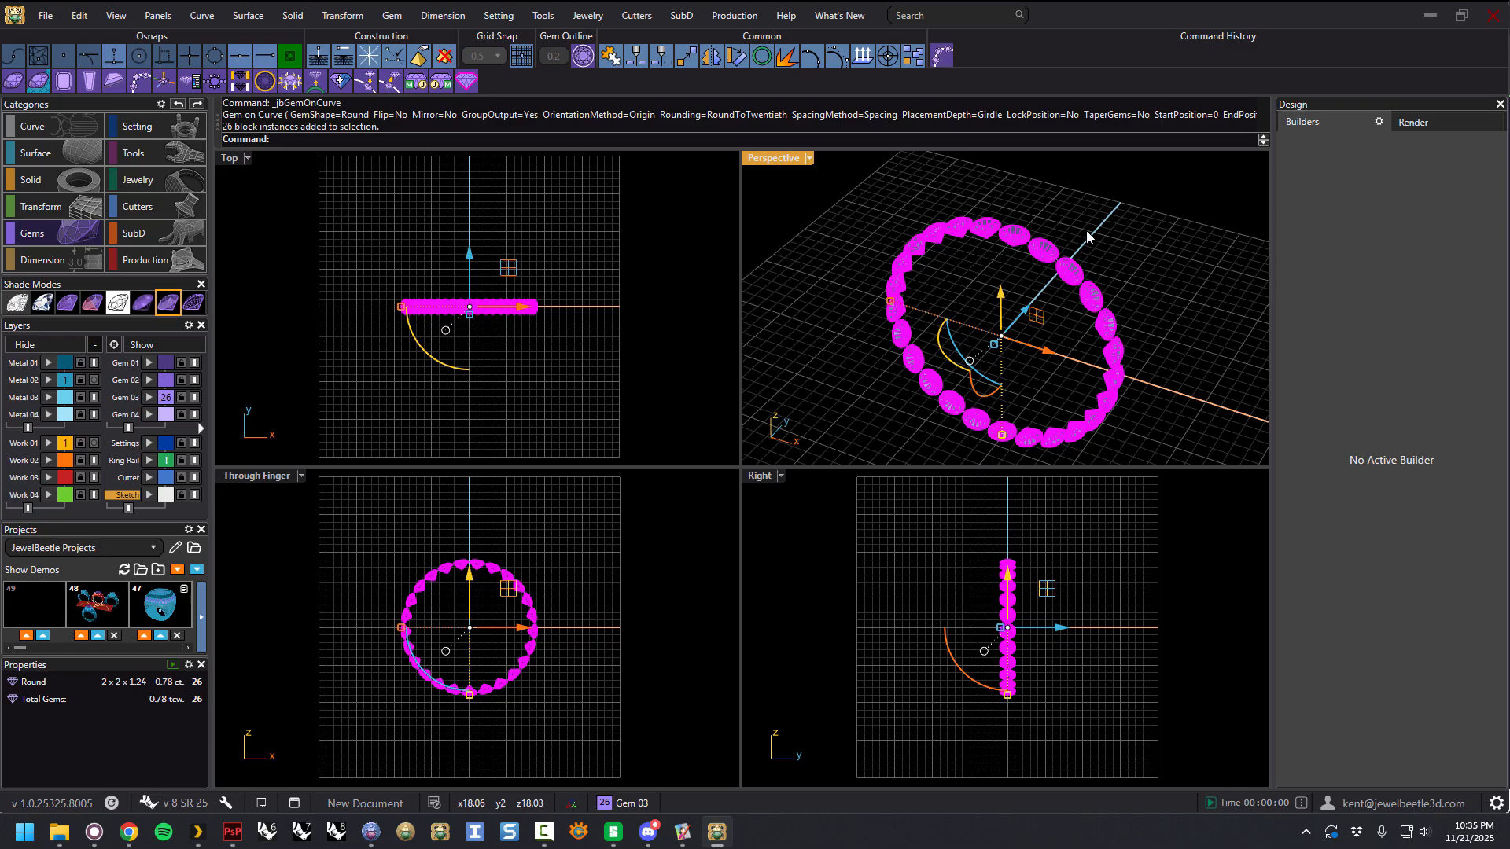
{"action": "left_click", "coordinate": [946, 56]}
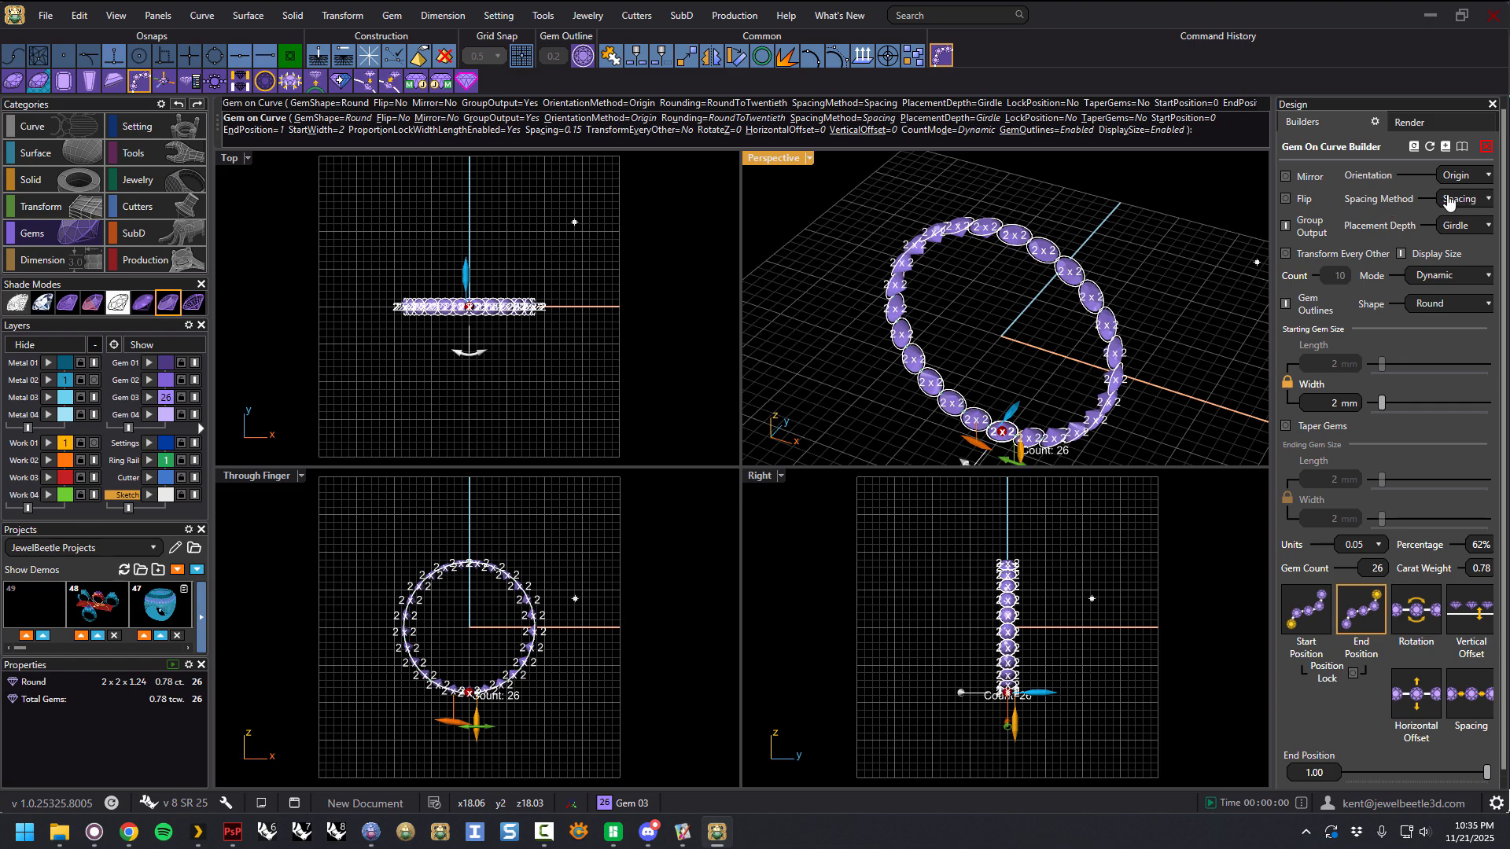
{"action": "left_click", "coordinate": [1478, 206]}
{"action": "left_click", "coordinate": [1462, 237]}
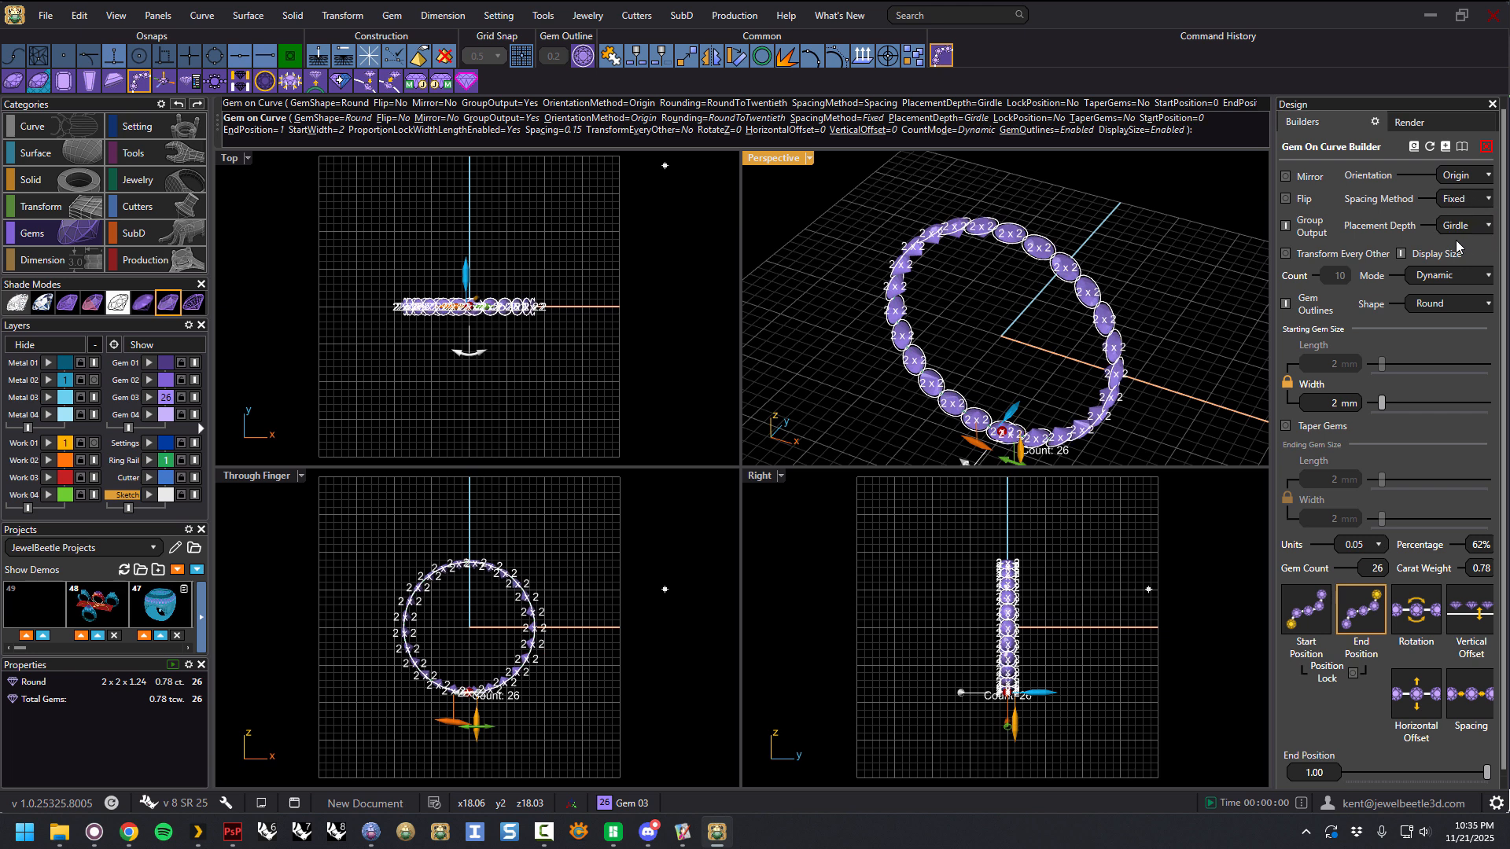
Step: Move the gems' start position to about 0.127 along the rail and display the spacing setting
{"action": "right_click_drag", "start_coordinate": [1105, 351], "coordinate": [1125, 365]}
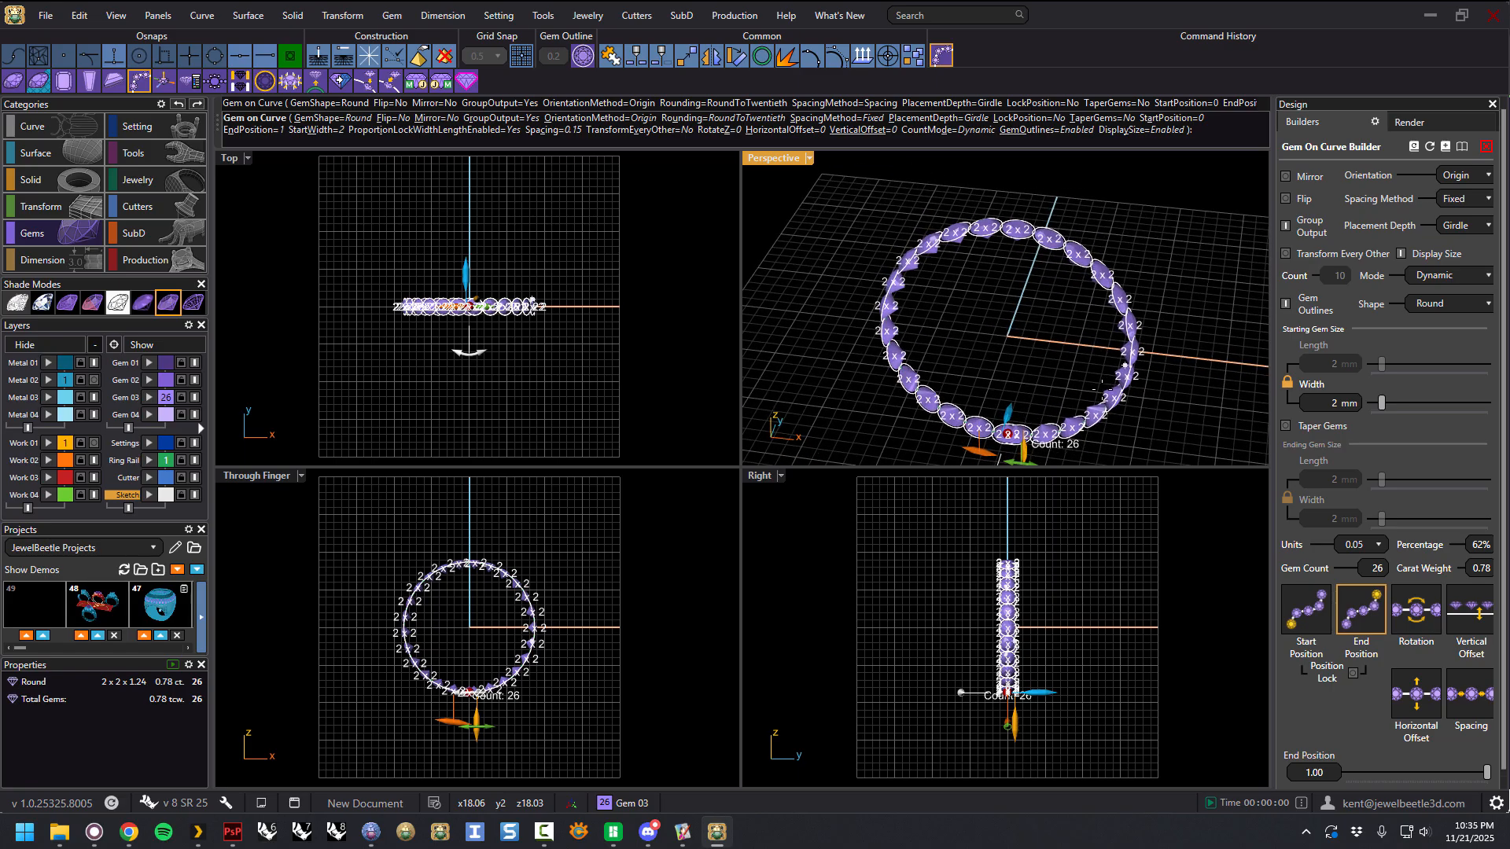
{"action": "scroll", "coordinate": [1026, 437], "scroll_direction": "up", "scroll_amount": 6}
{"action": "left_click_drag", "start_coordinate": [985, 429], "coordinate": [810, 344]}
{"action": "right_click_drag", "start_coordinate": [865, 331], "coordinate": [912, 332]}
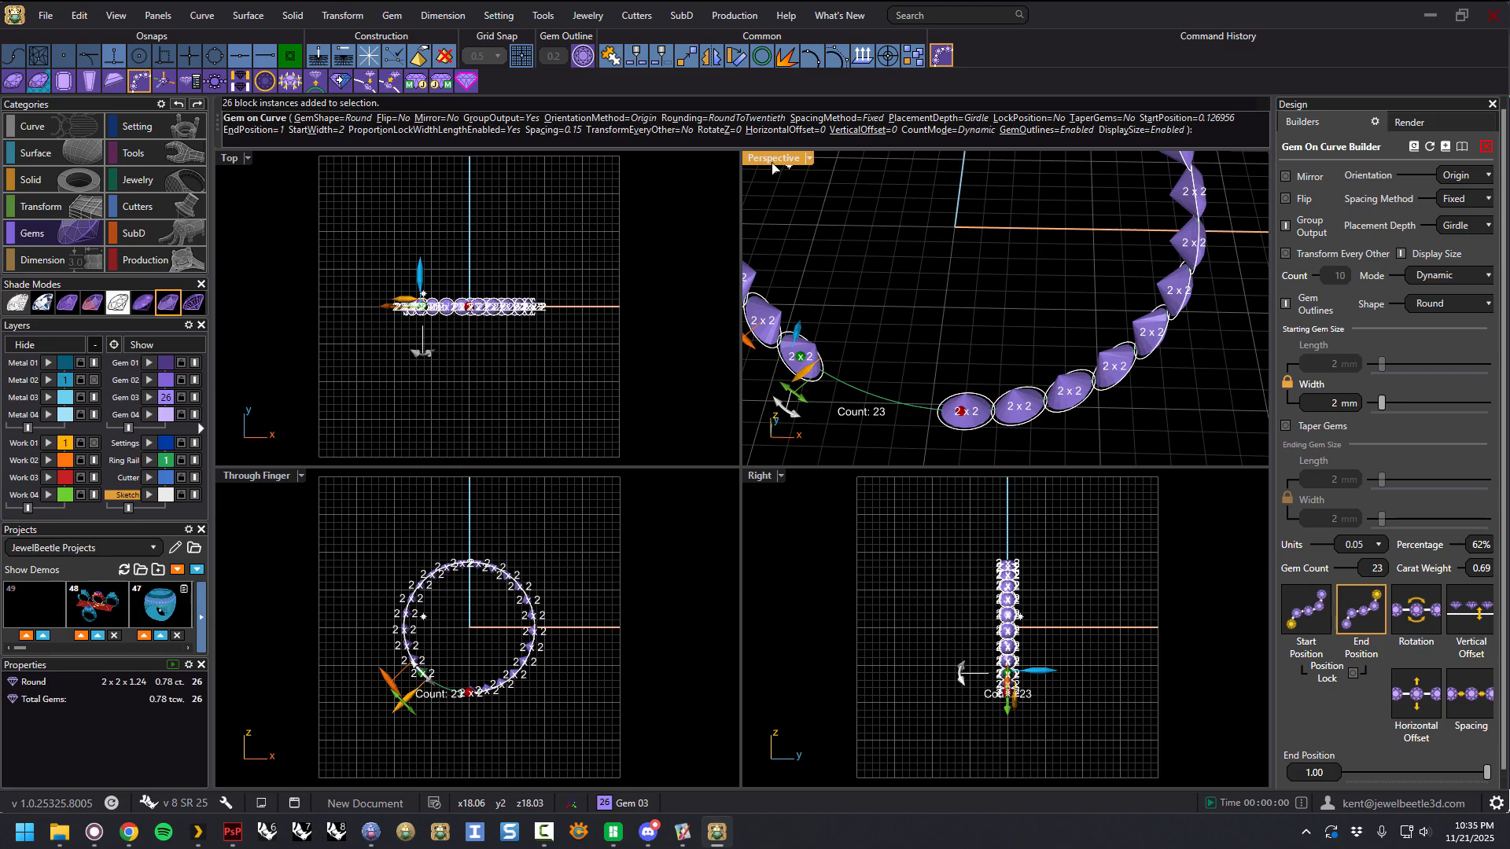
{"action": "double_click", "coordinate": [773, 159]}
{"action": "right_click_drag", "start_coordinate": [758, 186], "coordinate": [808, 342]}
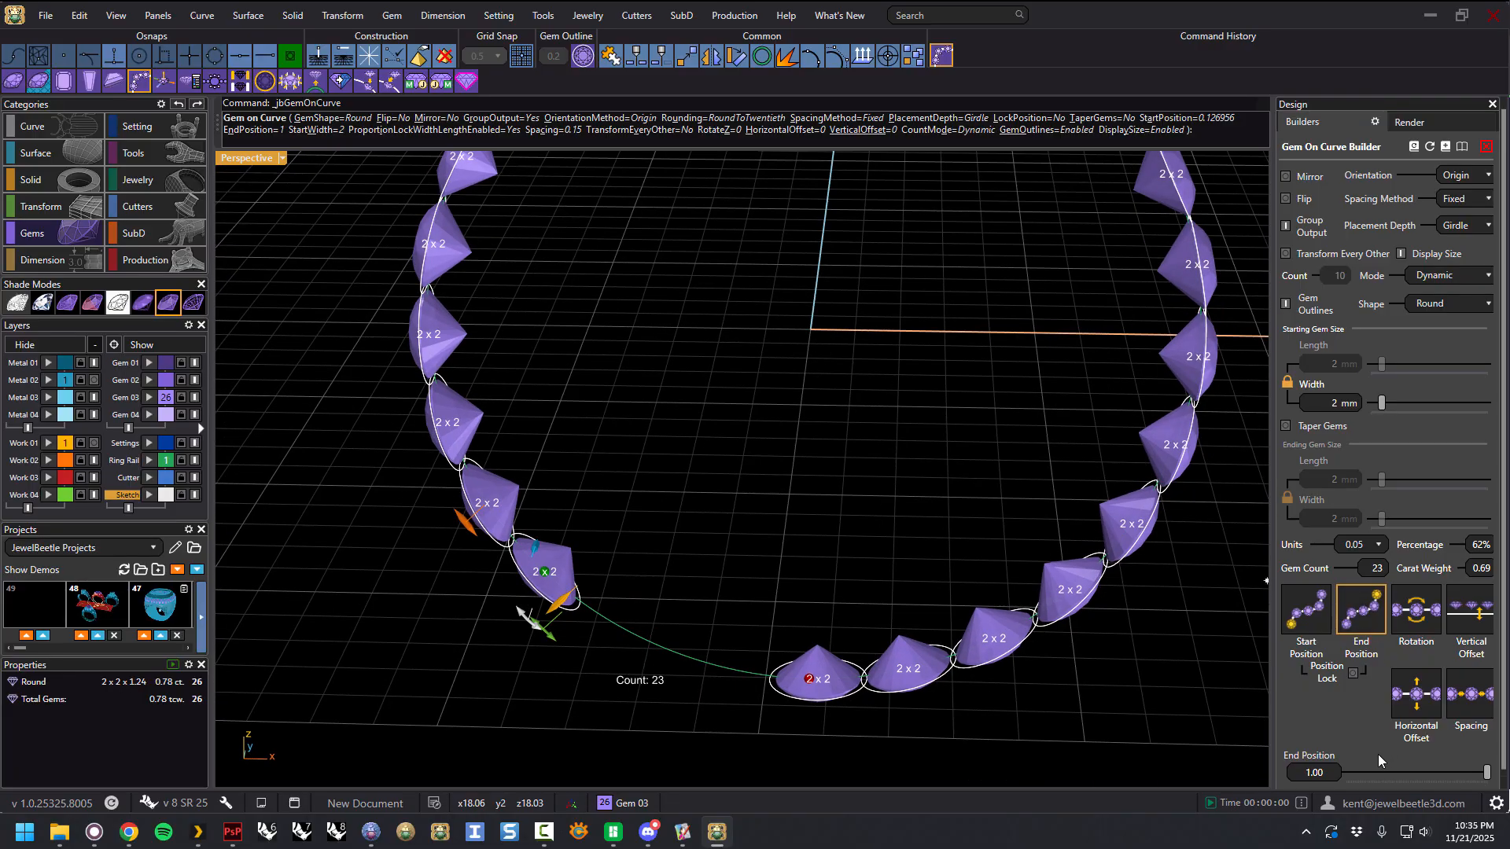
{"action": "left_click", "coordinate": [1459, 702]}
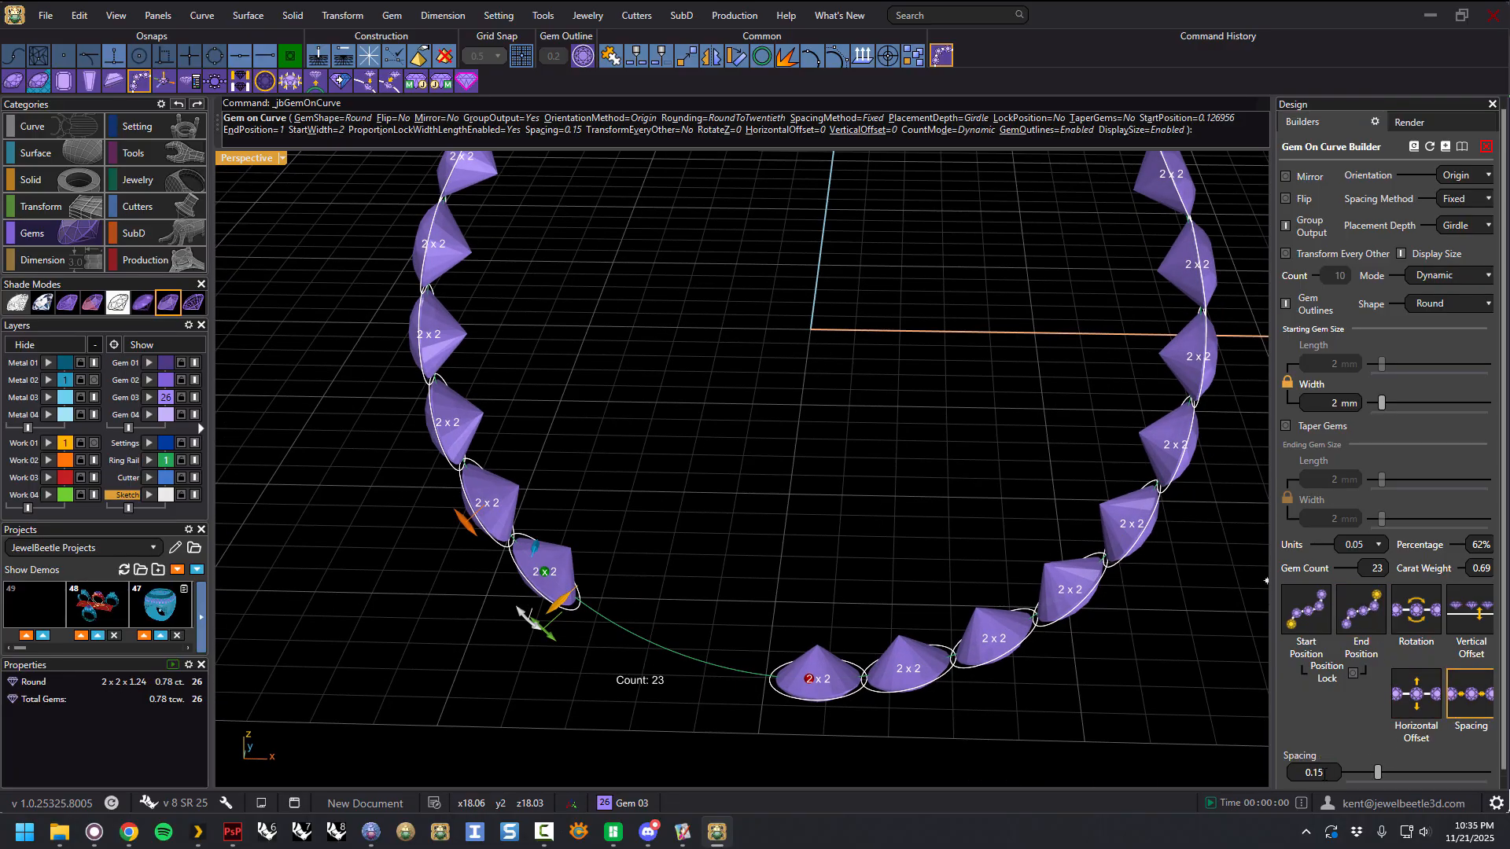
{"action": "scroll", "coordinate": [867, 698], "scroll_direction": "up", "scroll_amount": 5}
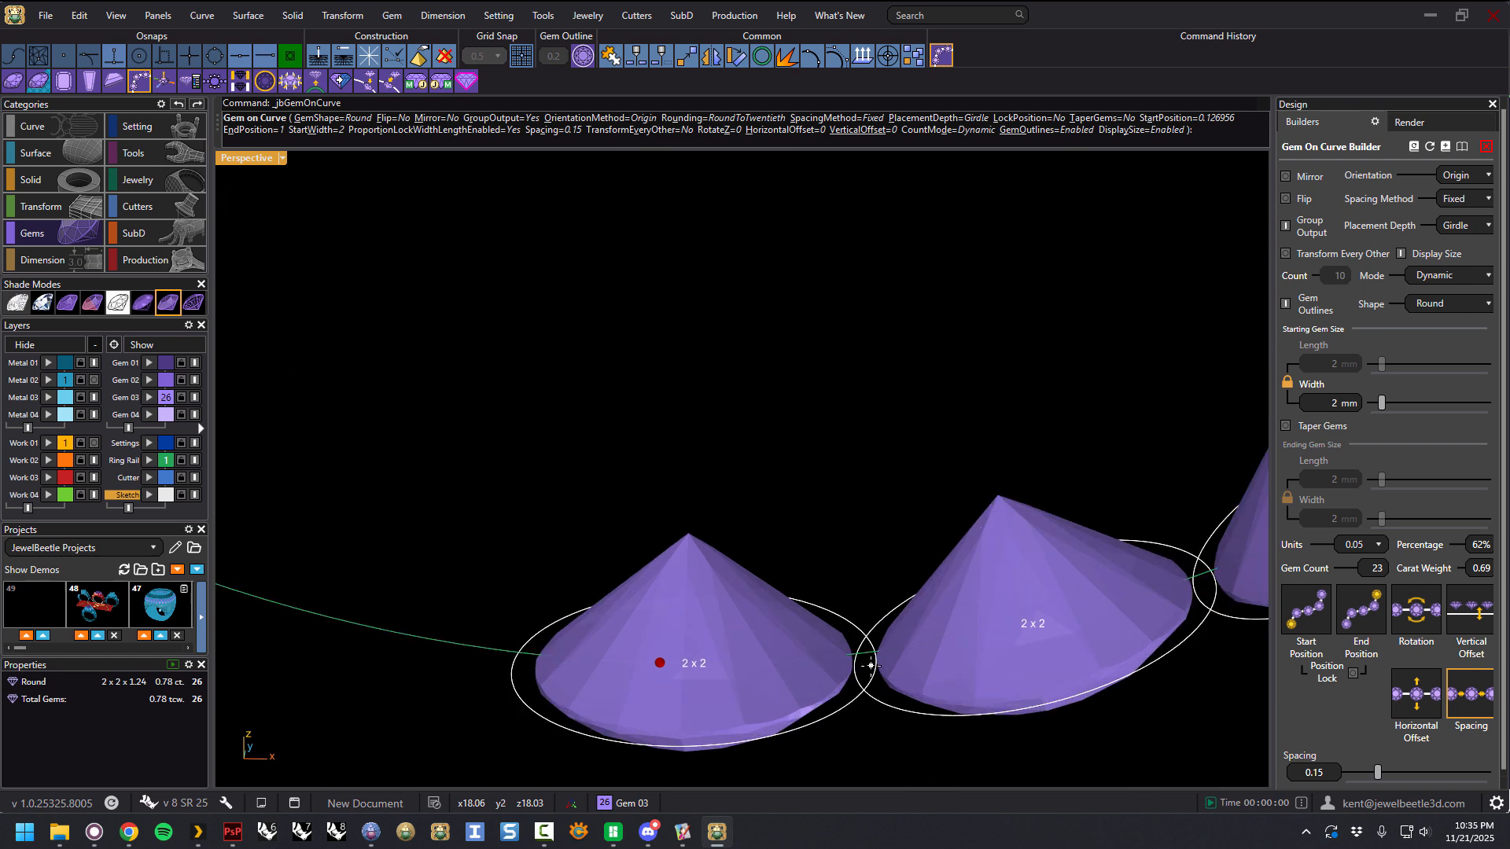
{"action": "scroll", "coordinate": [878, 663], "scroll_direction": "down", "scroll_amount": 6}
{"action": "right_click_drag", "start_coordinate": [702, 579], "coordinate": [701, 576]}
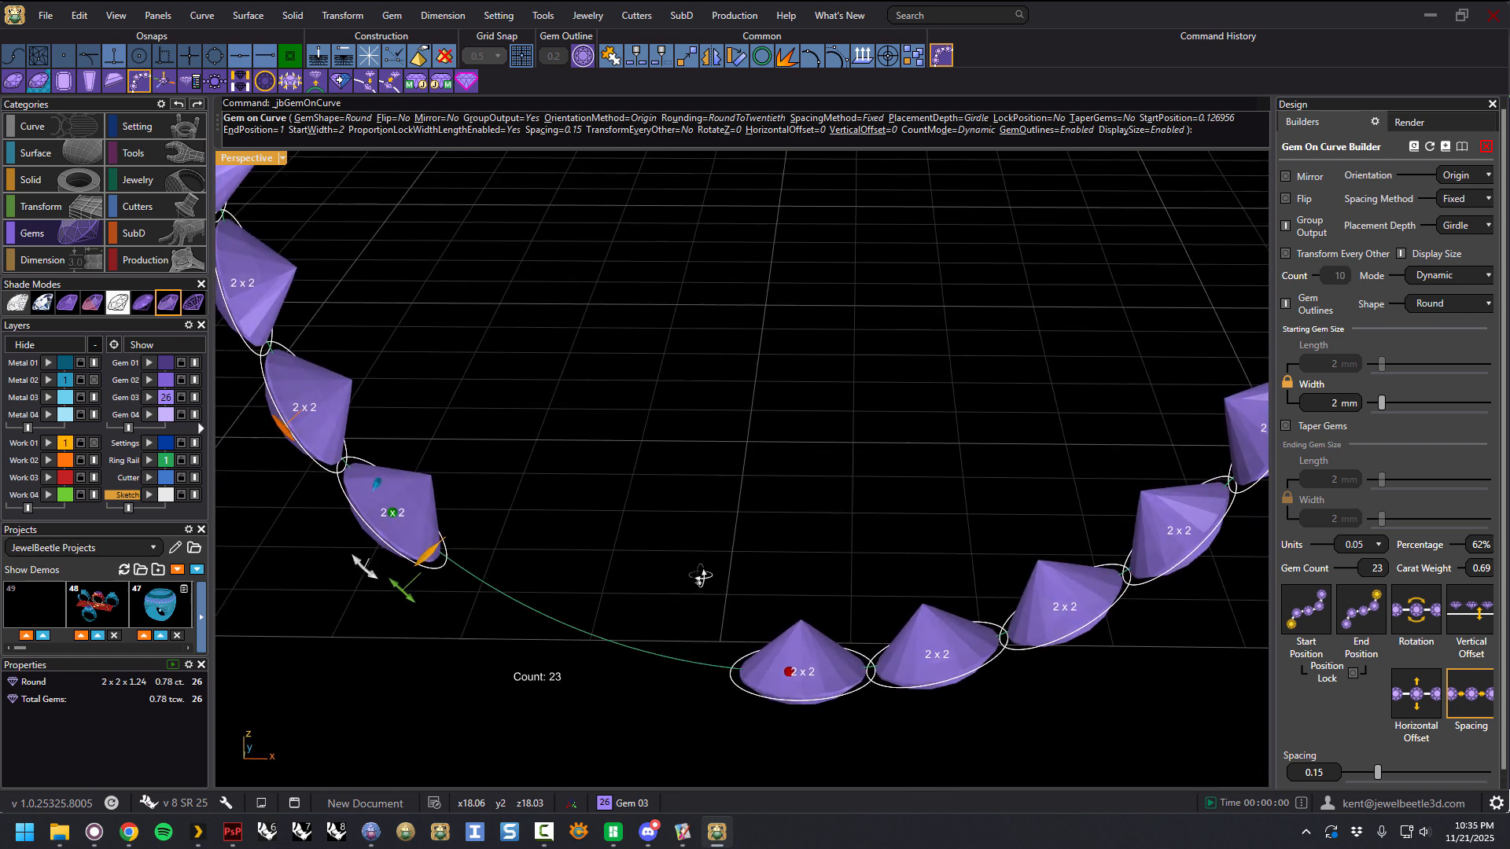
Step: With Fixed spacing, shift the gems' start position to about 0.165 and the end position to about 0.994
{"action": "left_click_drag", "start_coordinate": [395, 513], "coordinate": [214, 379]}
{"action": "left_click_drag", "start_coordinate": [249, 277], "coordinate": [284, 355]}
{"action": "left_click_drag", "start_coordinate": [268, 408], "coordinate": [293, 422]}
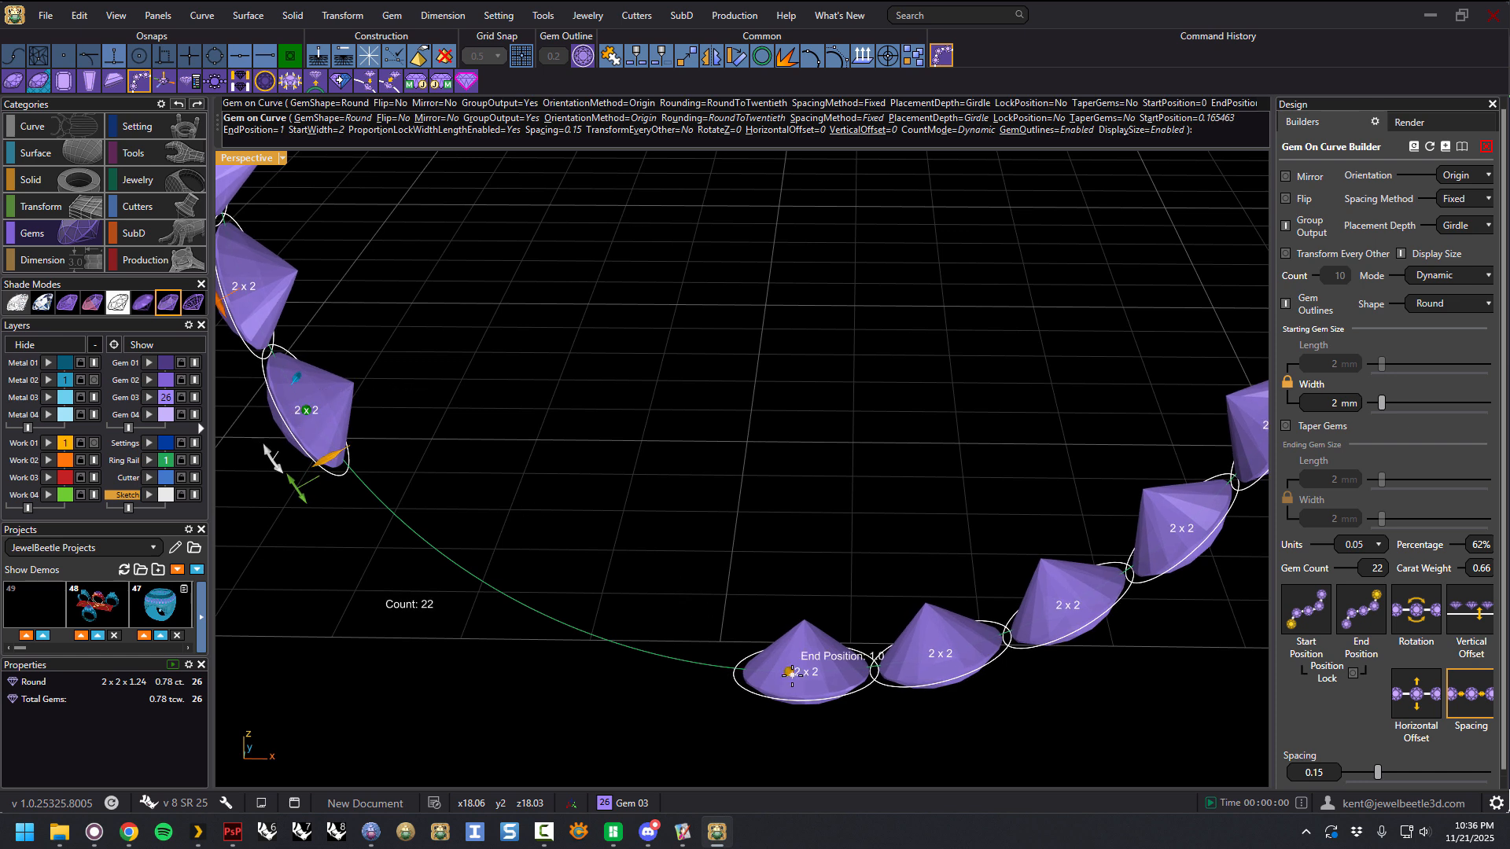
{"action": "left_click_drag", "start_coordinate": [807, 675], "coordinate": [846, 670]}
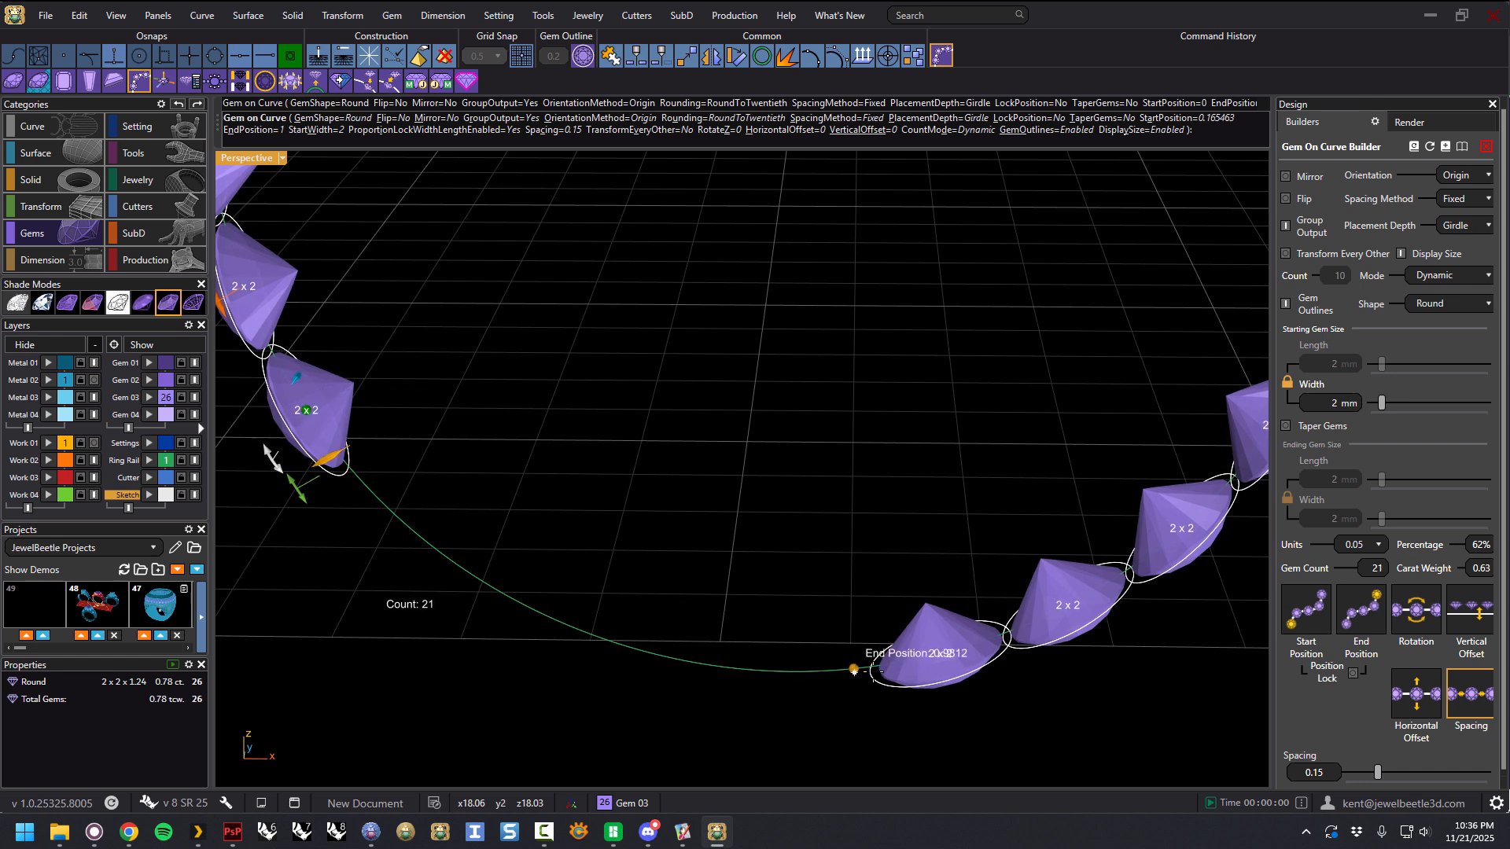
{"action": "left_click_drag", "start_coordinate": [936, 657], "coordinate": [743, 638]}
Step: Set the spacing method back to Spacing and move the gems' end position to about 0.926
{"action": "left_click", "coordinate": [1459, 201]}
{"action": "left_click", "coordinate": [1459, 220]}
{"action": "left_click_drag", "start_coordinate": [748, 681], "coordinate": [849, 674]}
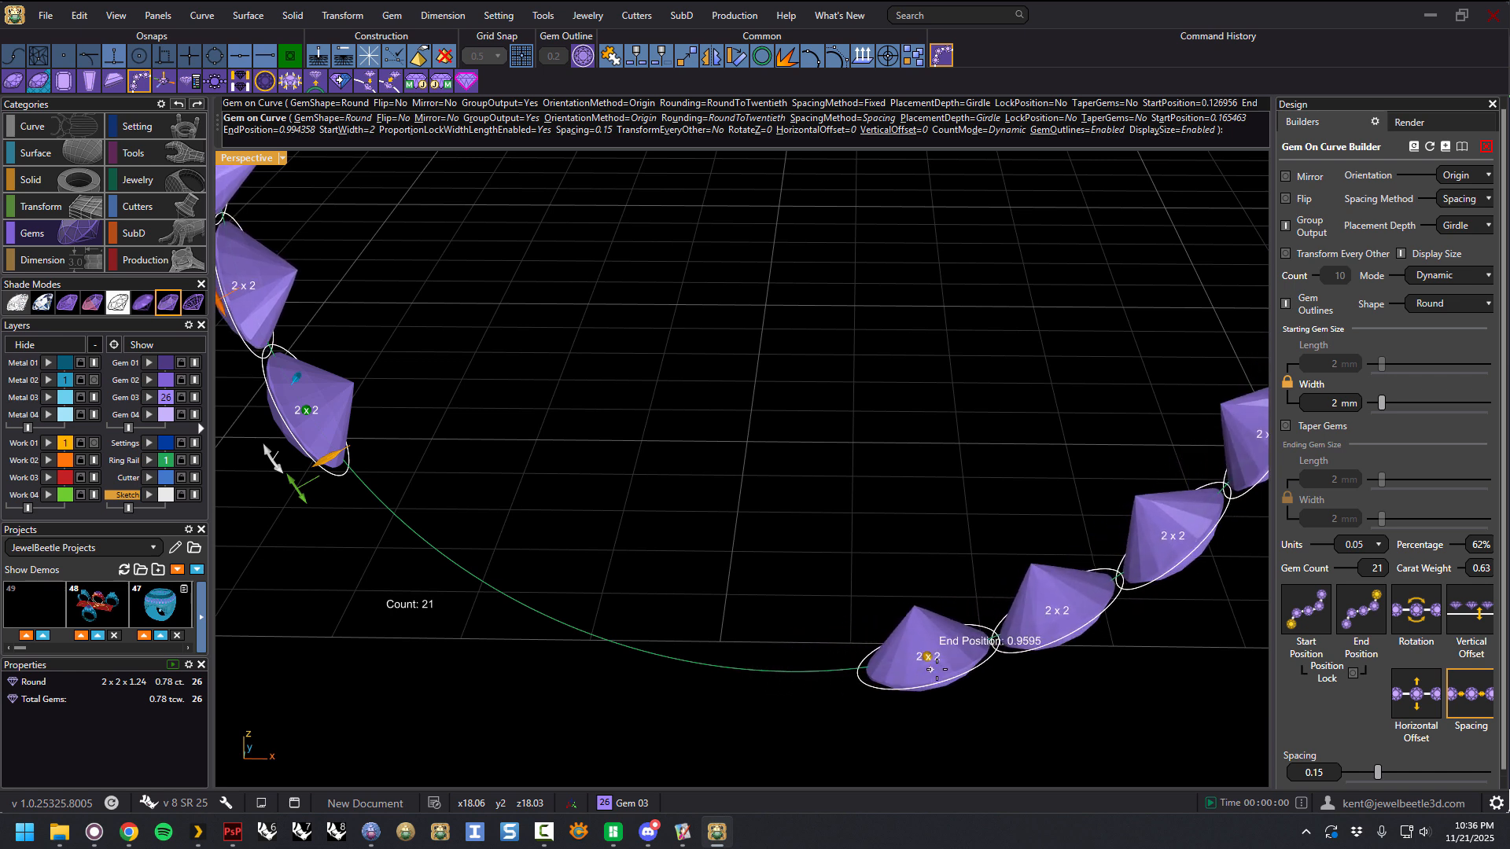
{"action": "left_click_drag", "start_coordinate": [930, 668], "coordinate": [946, 668]}
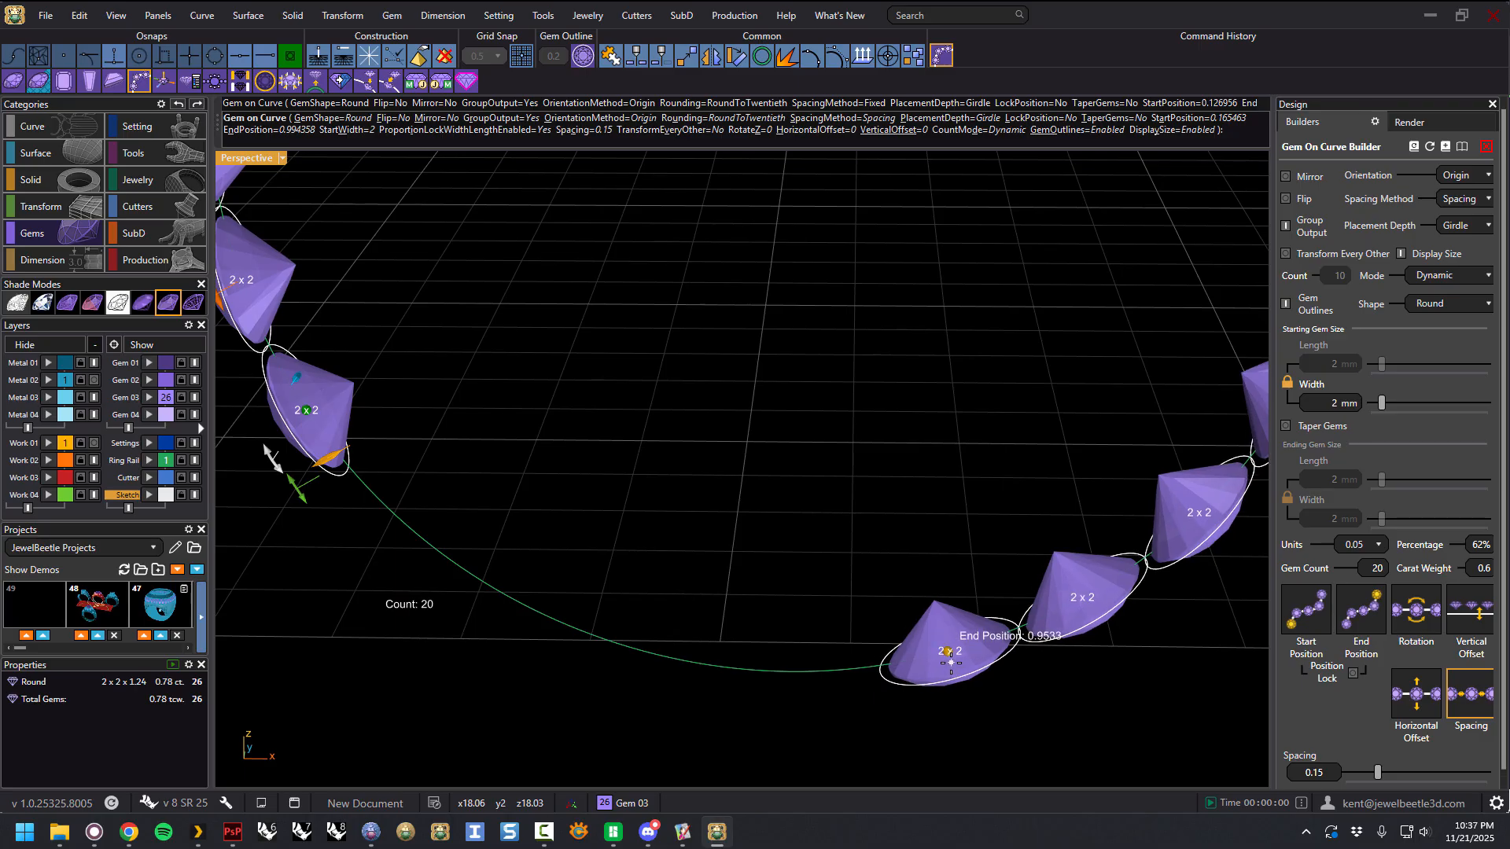
{"action": "left_click_drag", "start_coordinate": [978, 666], "coordinate": [1060, 667]}
Step: Enable Mirror for the gems and move their start position to 0.5 at the top of the ring
{"action": "right_click_drag", "start_coordinate": [1126, 617], "coordinate": [1175, 618]}
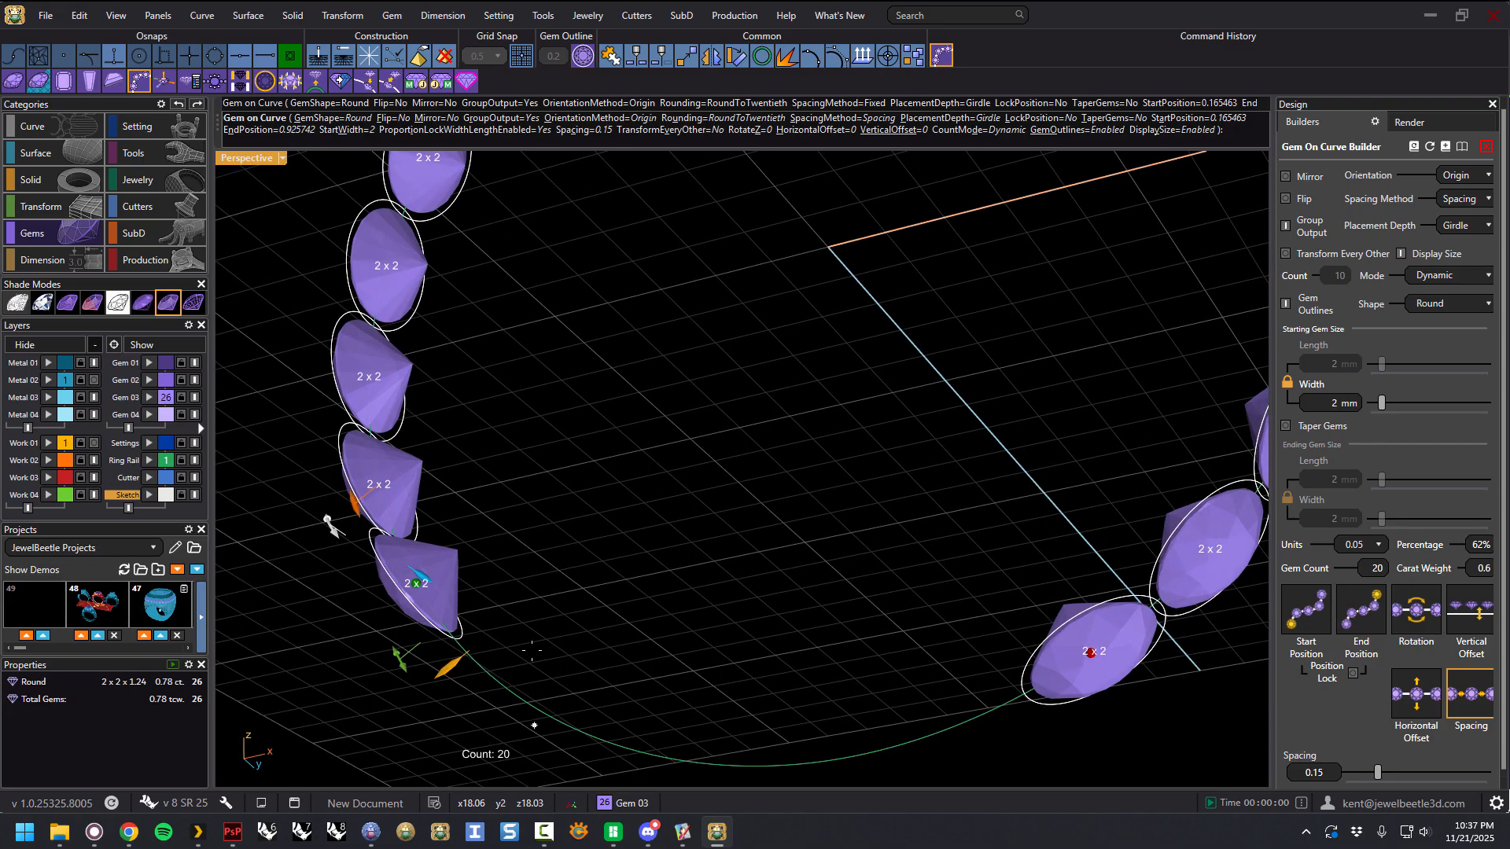
{"action": "scroll", "coordinate": [586, 553], "scroll_direction": "down", "scroll_amount": 9}
{"action": "right_click_drag", "start_coordinate": [667, 546], "coordinate": [686, 609]}
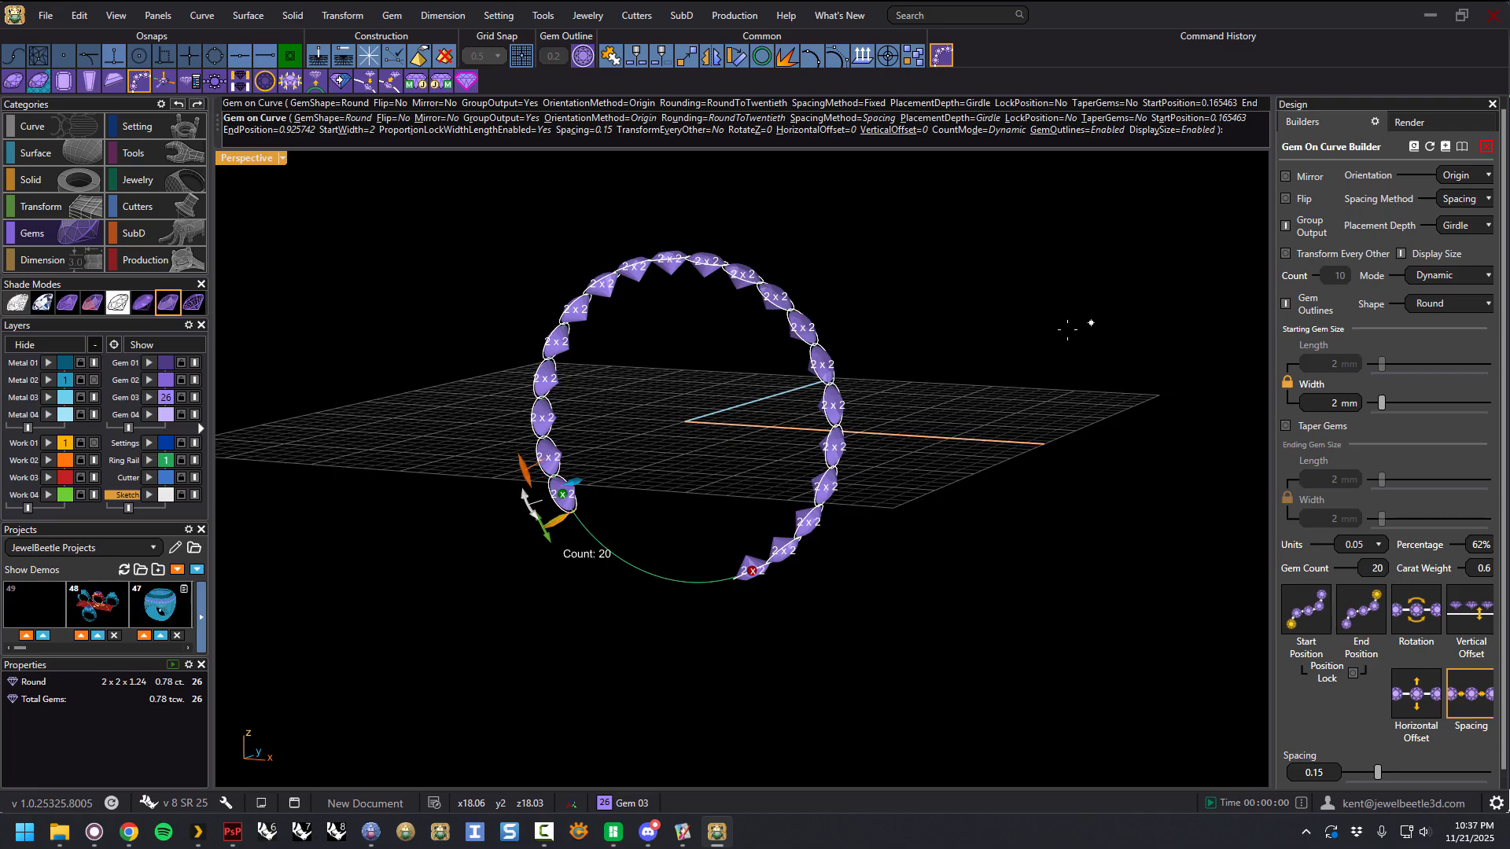
{"action": "right_click_drag", "start_coordinate": [976, 476], "coordinate": [977, 479]}
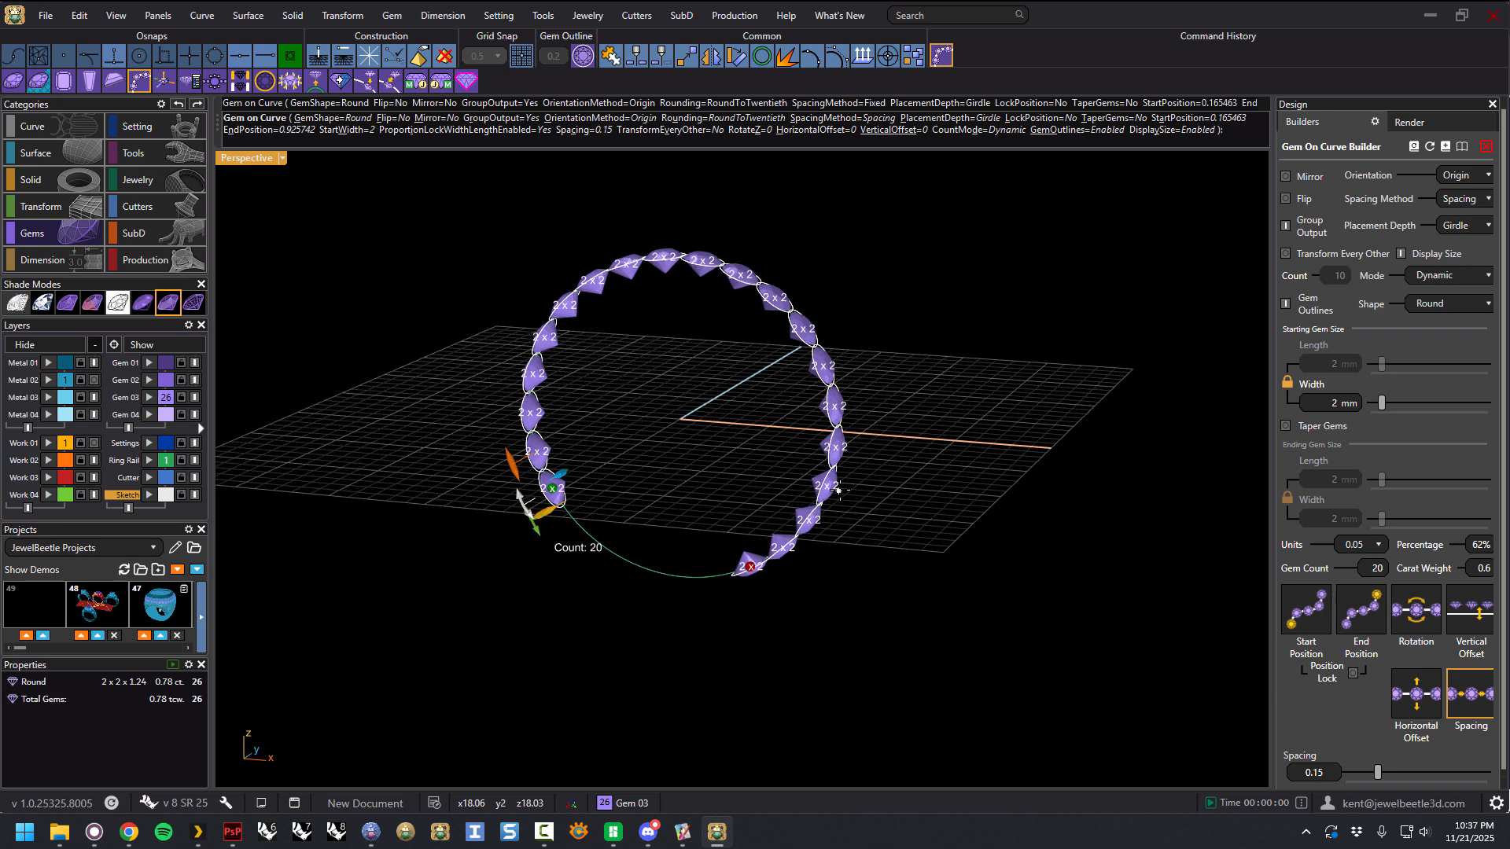
{"action": "right_click_drag", "start_coordinate": [620, 514], "coordinate": [658, 519]}
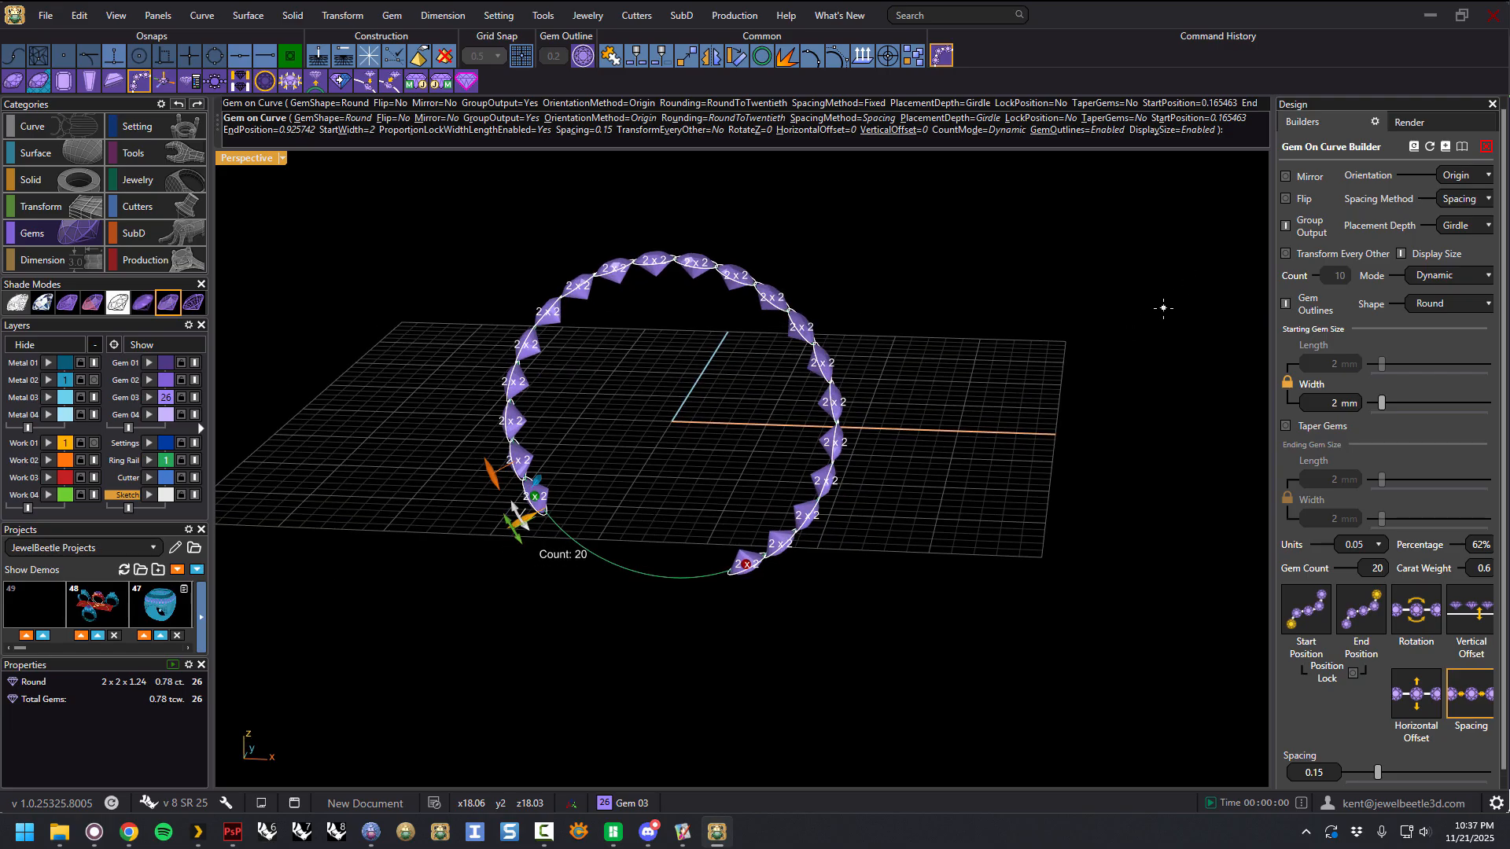
{"action": "left_click", "coordinate": [1286, 178]}
{"action": "left_click_drag", "start_coordinate": [535, 498], "coordinate": [674, 262]}
{"action": "right_click_drag", "start_coordinate": [711, 507], "coordinate": [678, 567]}
{"action": "scroll", "coordinate": [629, 272], "scroll_direction": "up", "scroll_amount": 5}
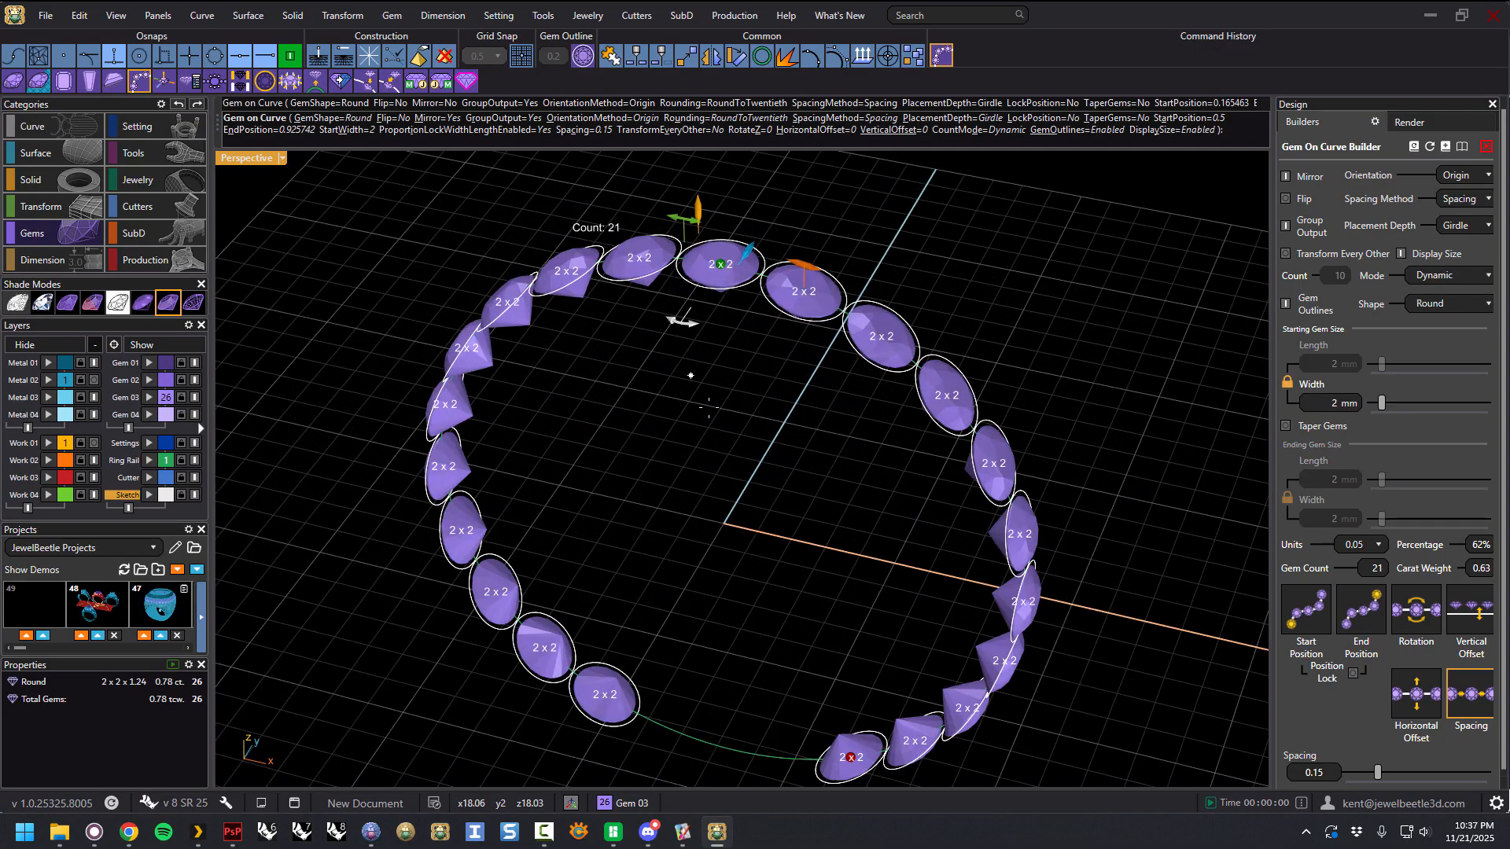
{"action": "scroll", "coordinate": [710, 410], "scroll_direction": "down", "scroll_amount": 2}
{"action": "right_click_drag", "start_coordinate": [710, 410], "coordinate": [826, 473]}
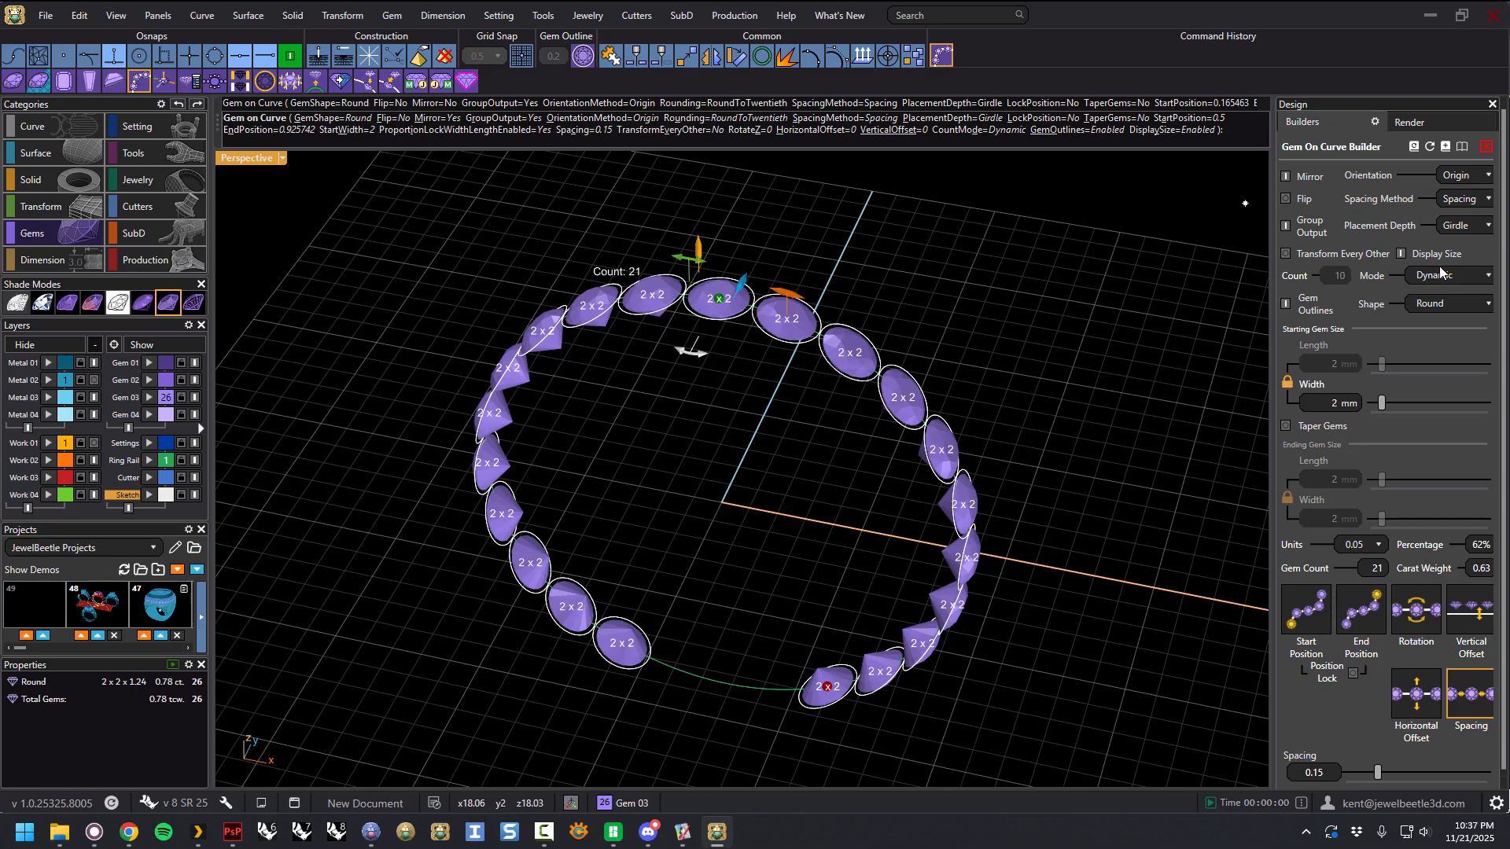
Step: Change the shape of the gems on the rail to Princess
{"action": "left_click", "coordinate": [1442, 314]}
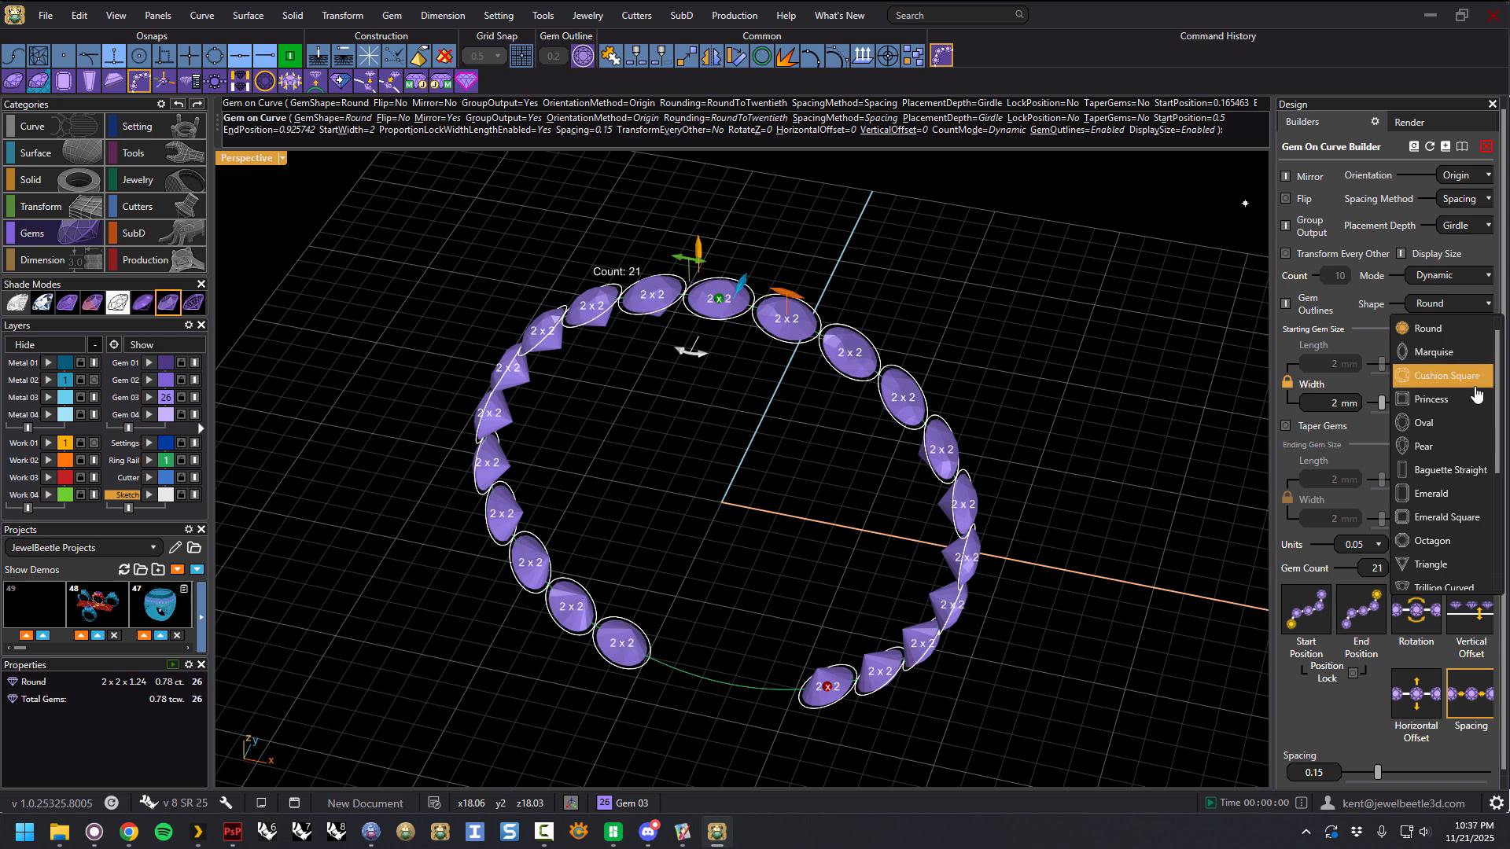
{"action": "scroll", "coordinate": [1453, 401], "scroll_direction": "down", "scroll_amount": 3}
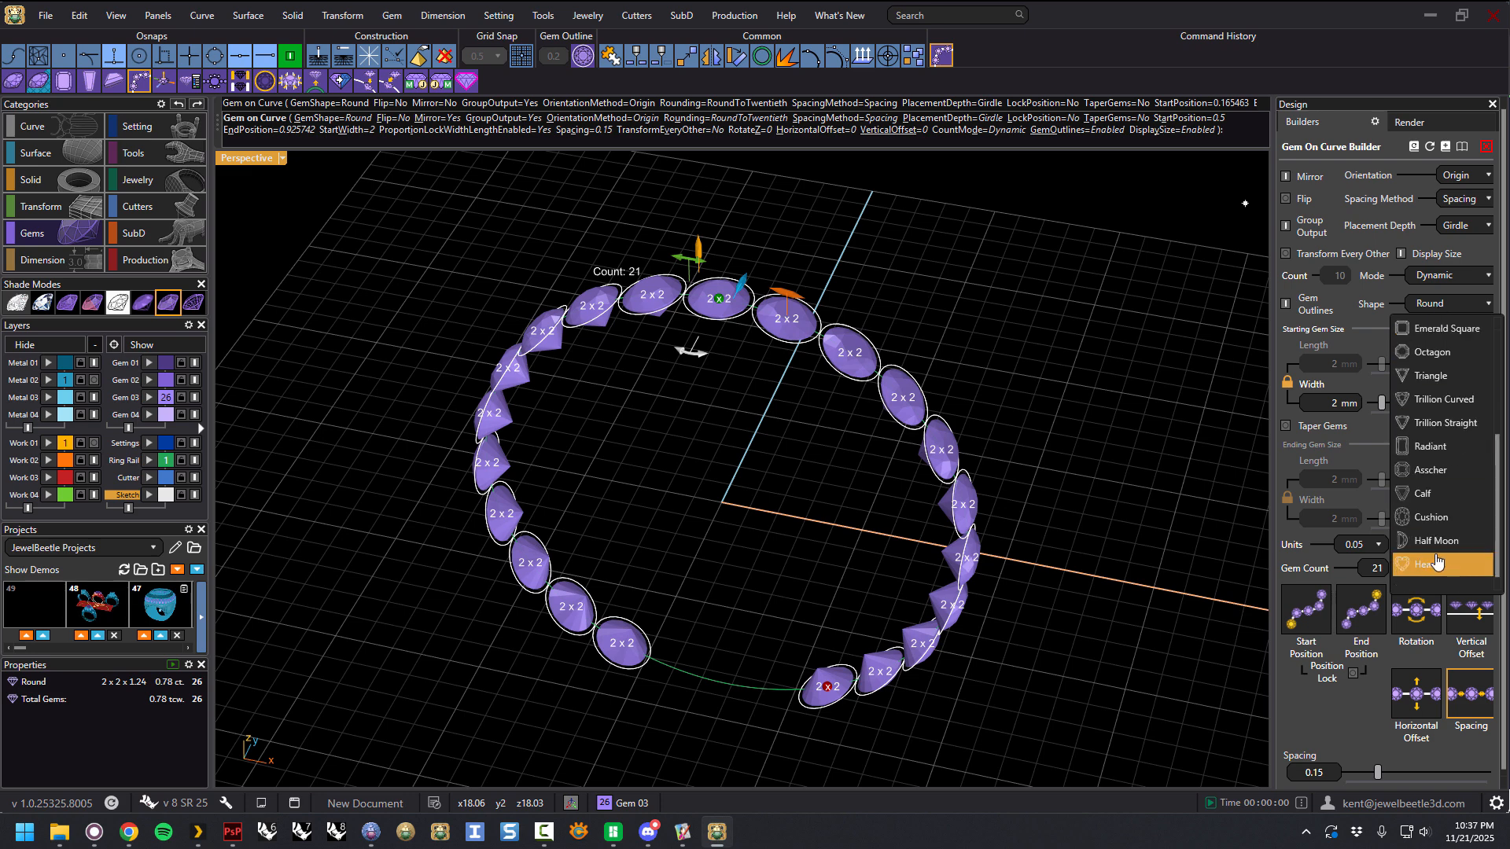
{"action": "scroll", "coordinate": [1443, 482], "scroll_direction": "up", "scroll_amount": 1}
{"action": "scroll", "coordinate": [1444, 481], "scroll_direction": "up", "scroll_amount": 1}
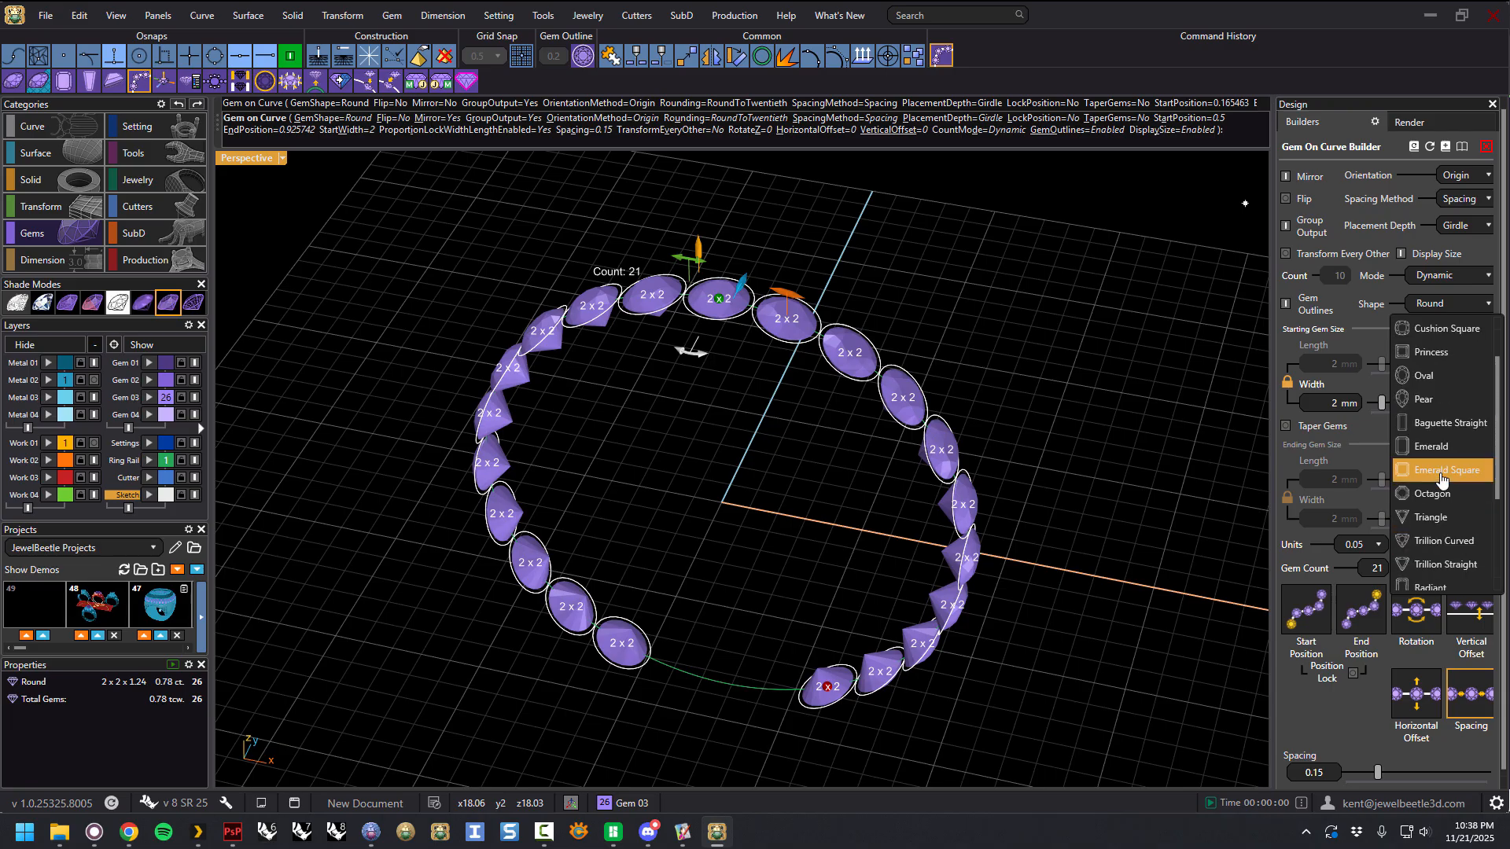
{"action": "scroll", "coordinate": [1442, 478], "scroll_direction": "up", "scroll_amount": 1}
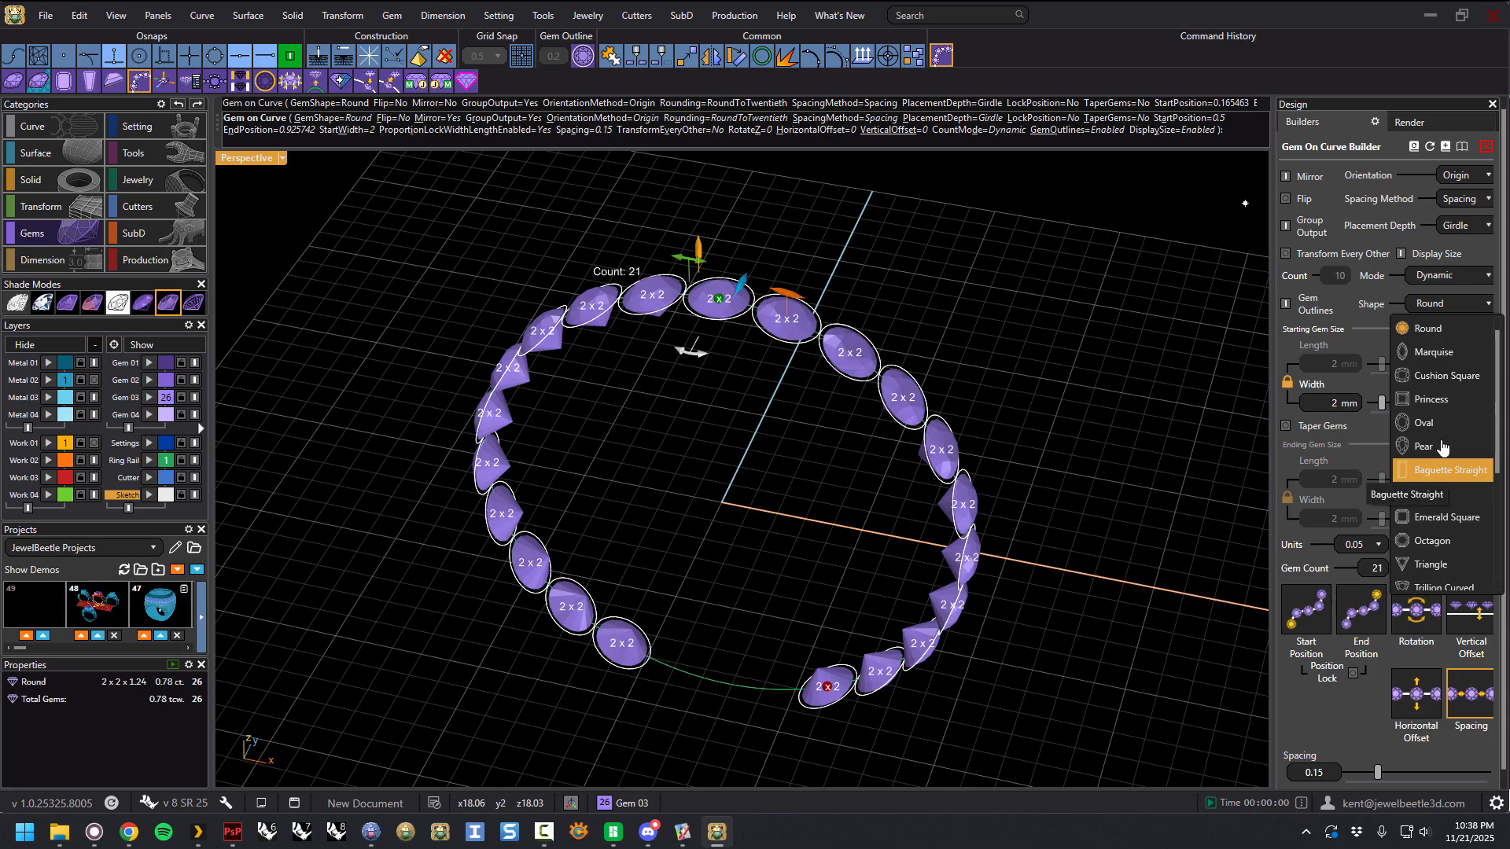
{"action": "left_click", "coordinate": [1431, 400]}
{"action": "right_click_drag", "start_coordinate": [1024, 354], "coordinate": [981, 347]}
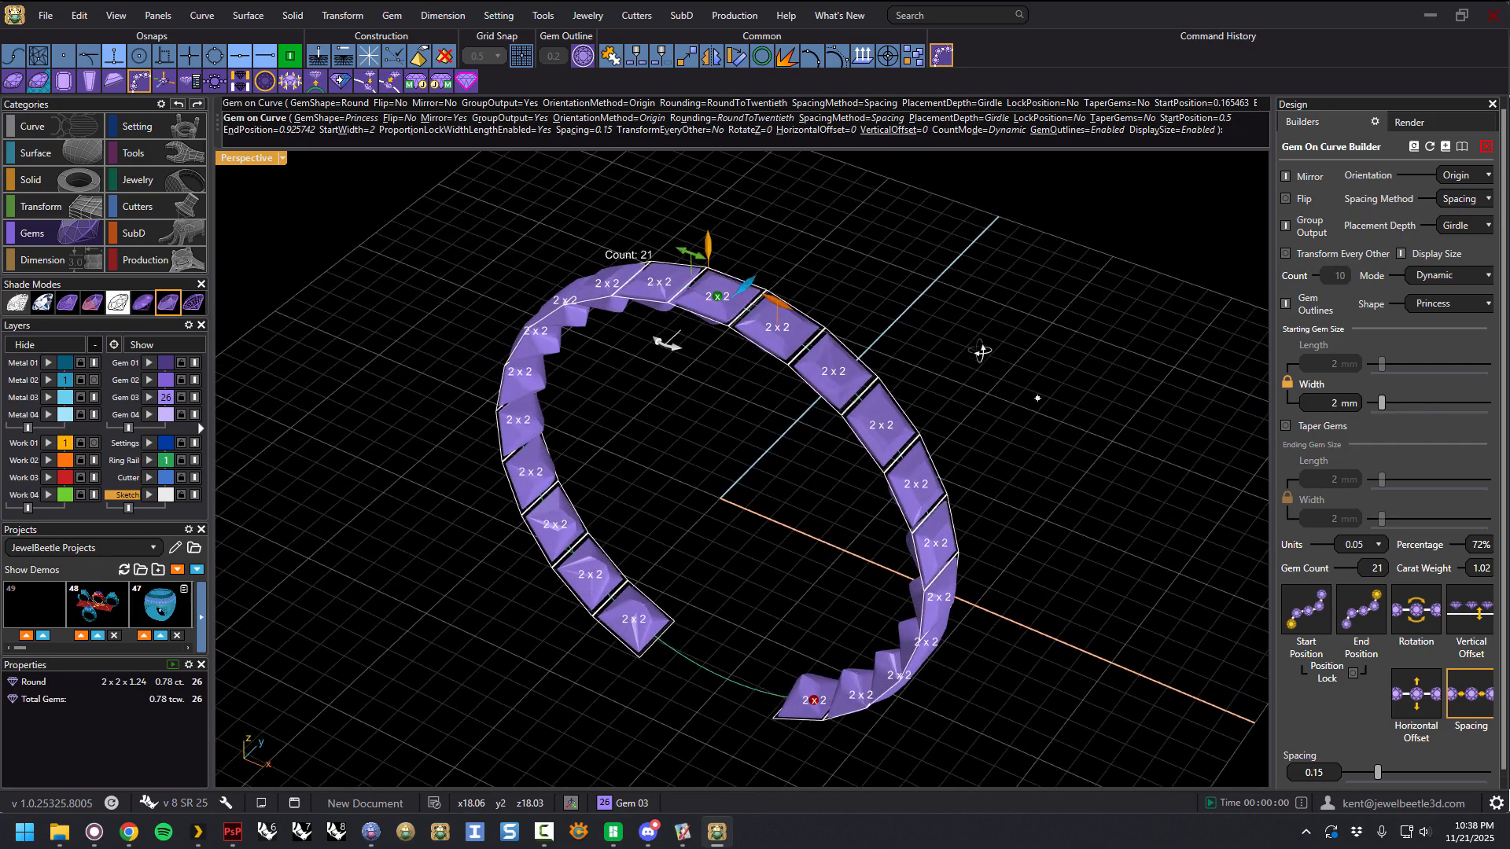
Step: Change the shape of the gems on the rail to Marquise
{"action": "left_click", "coordinate": [1448, 306]}
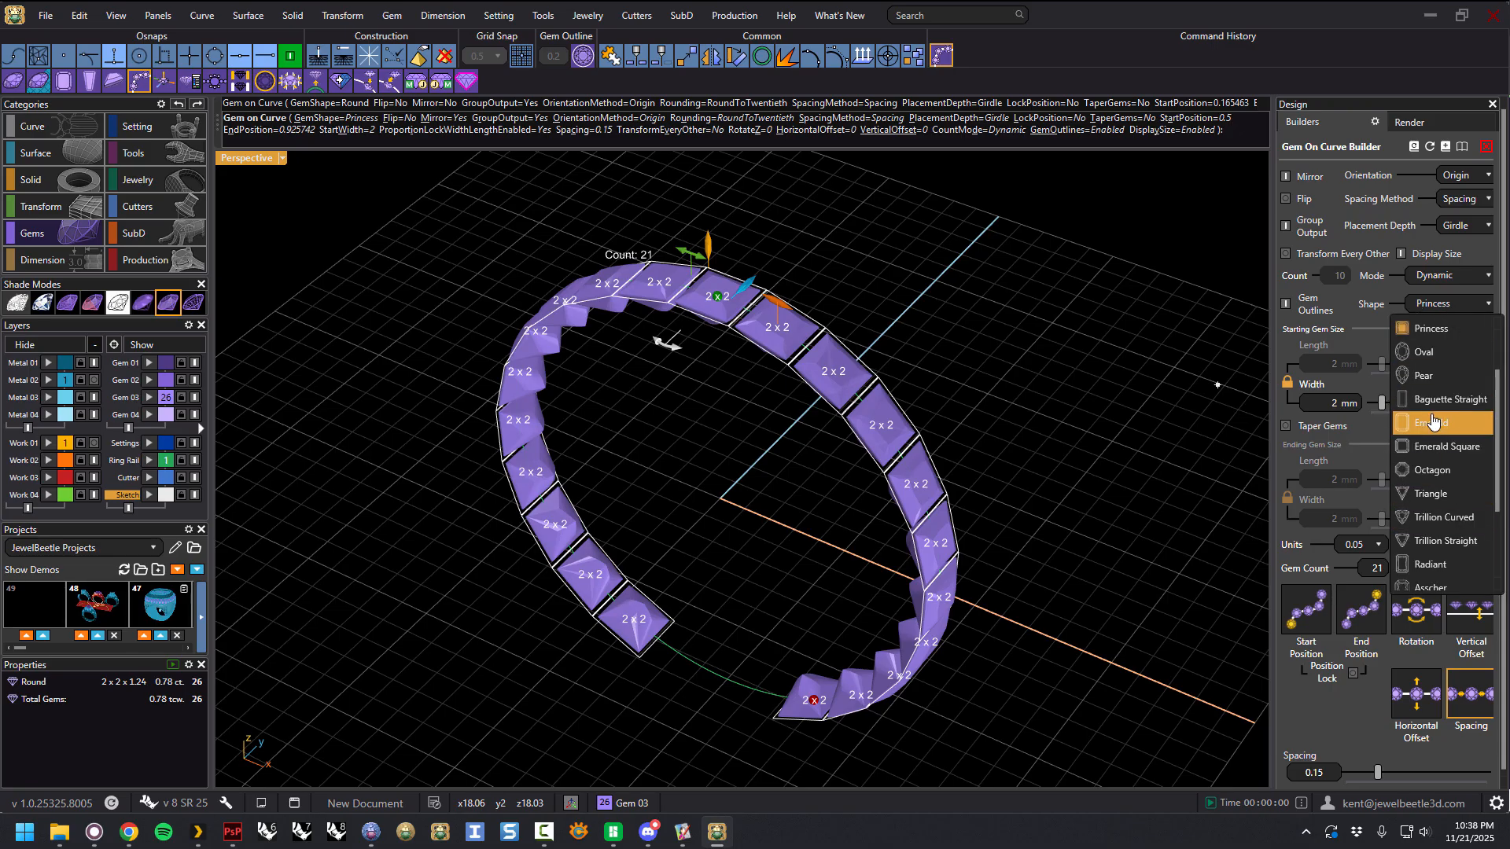
{"action": "scroll", "coordinate": [1437, 366], "scroll_direction": "up", "scroll_amount": 1}
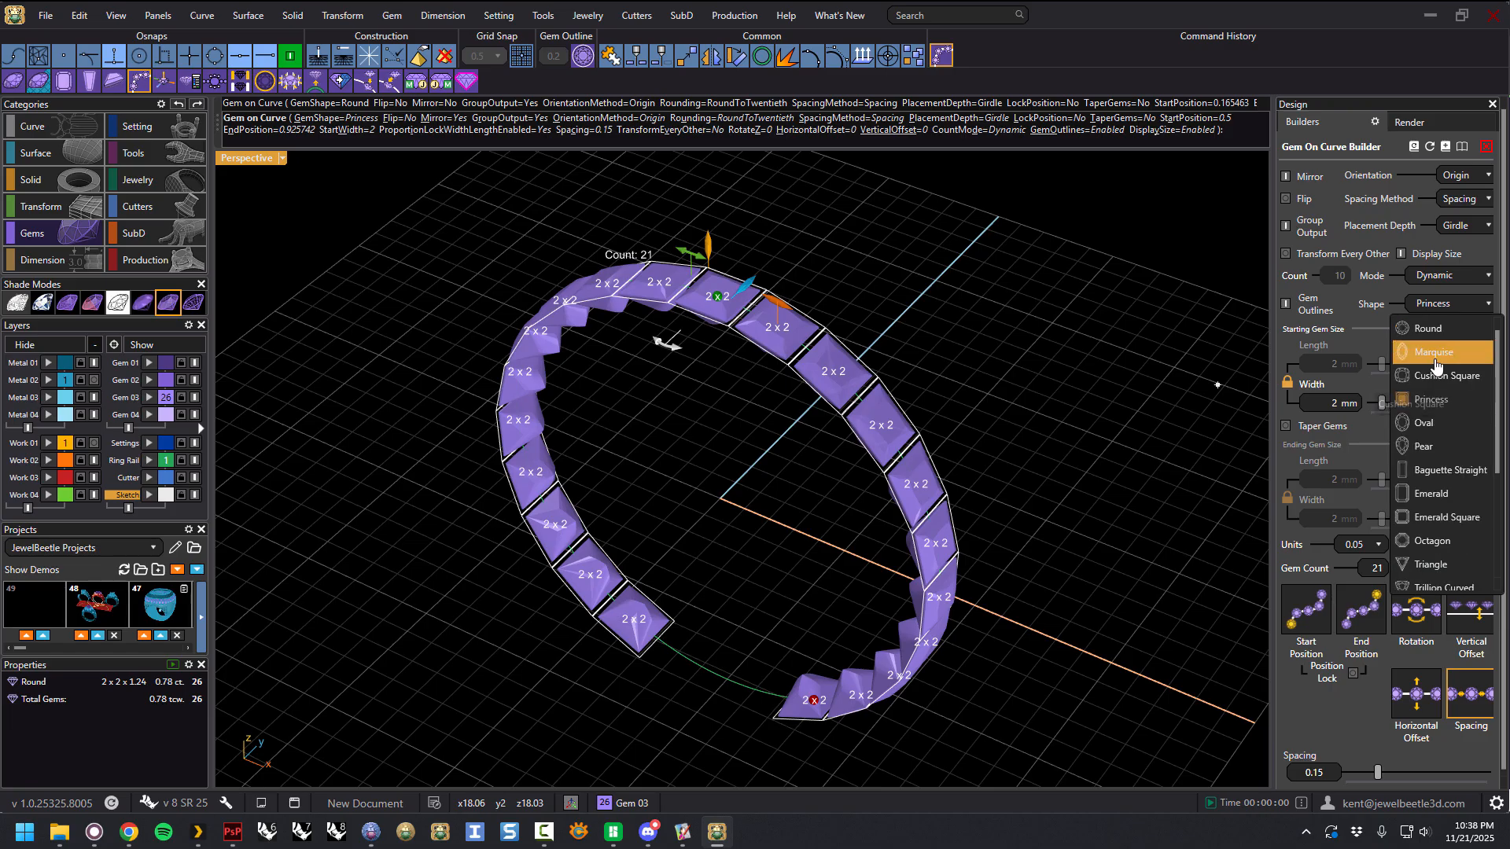
{"action": "left_click", "coordinate": [1435, 360]}
{"action": "right_click_drag", "start_coordinate": [1038, 360], "coordinate": [1070, 379]}
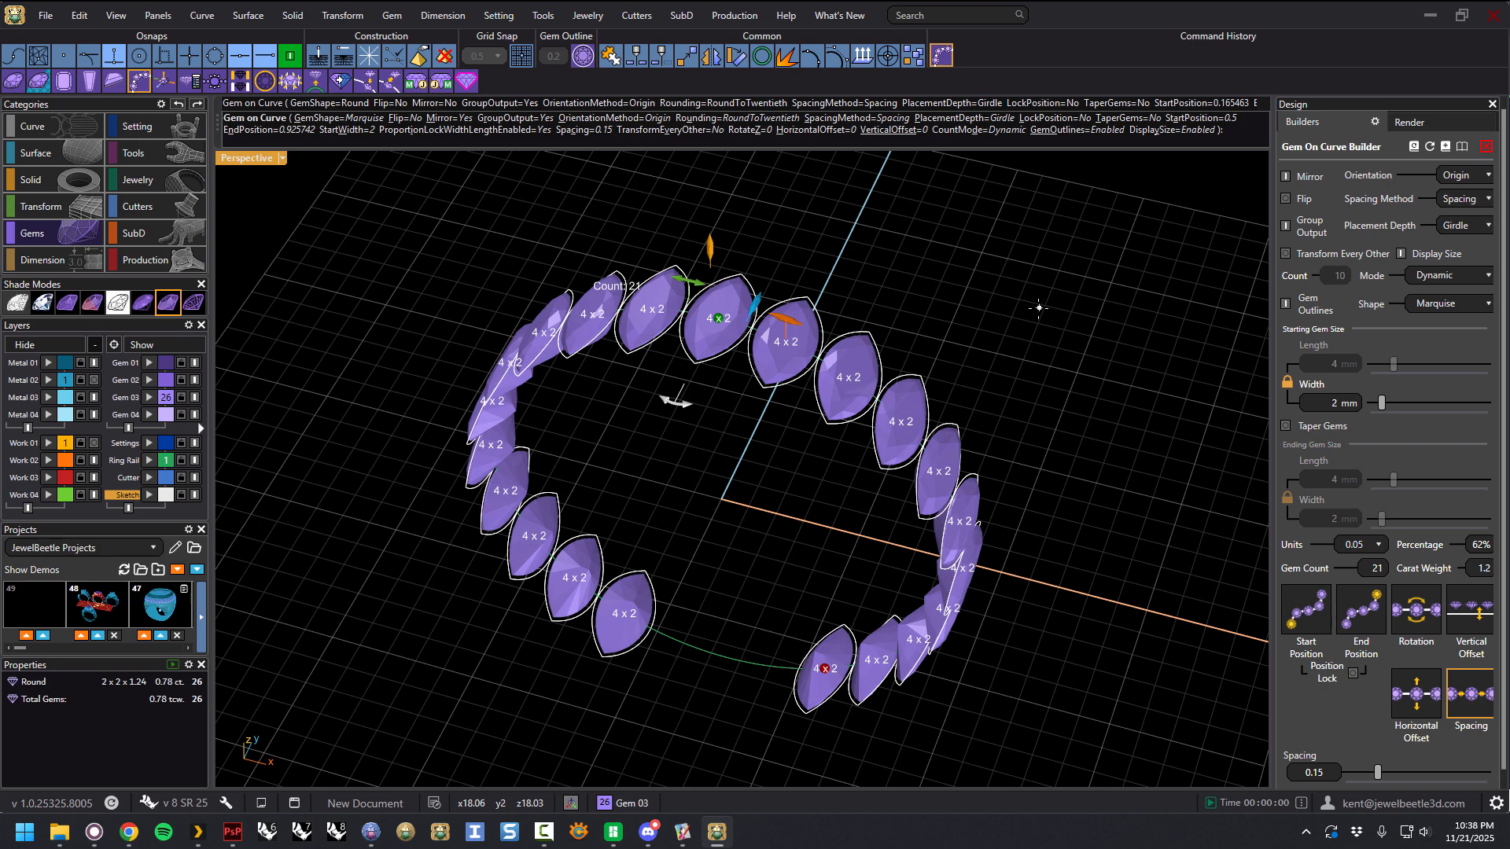
Step: Rotate the marquise gems 90 degrees so their length follows the rail
{"action": "right_click_drag", "start_coordinate": [1038, 311], "coordinate": [997, 352]}
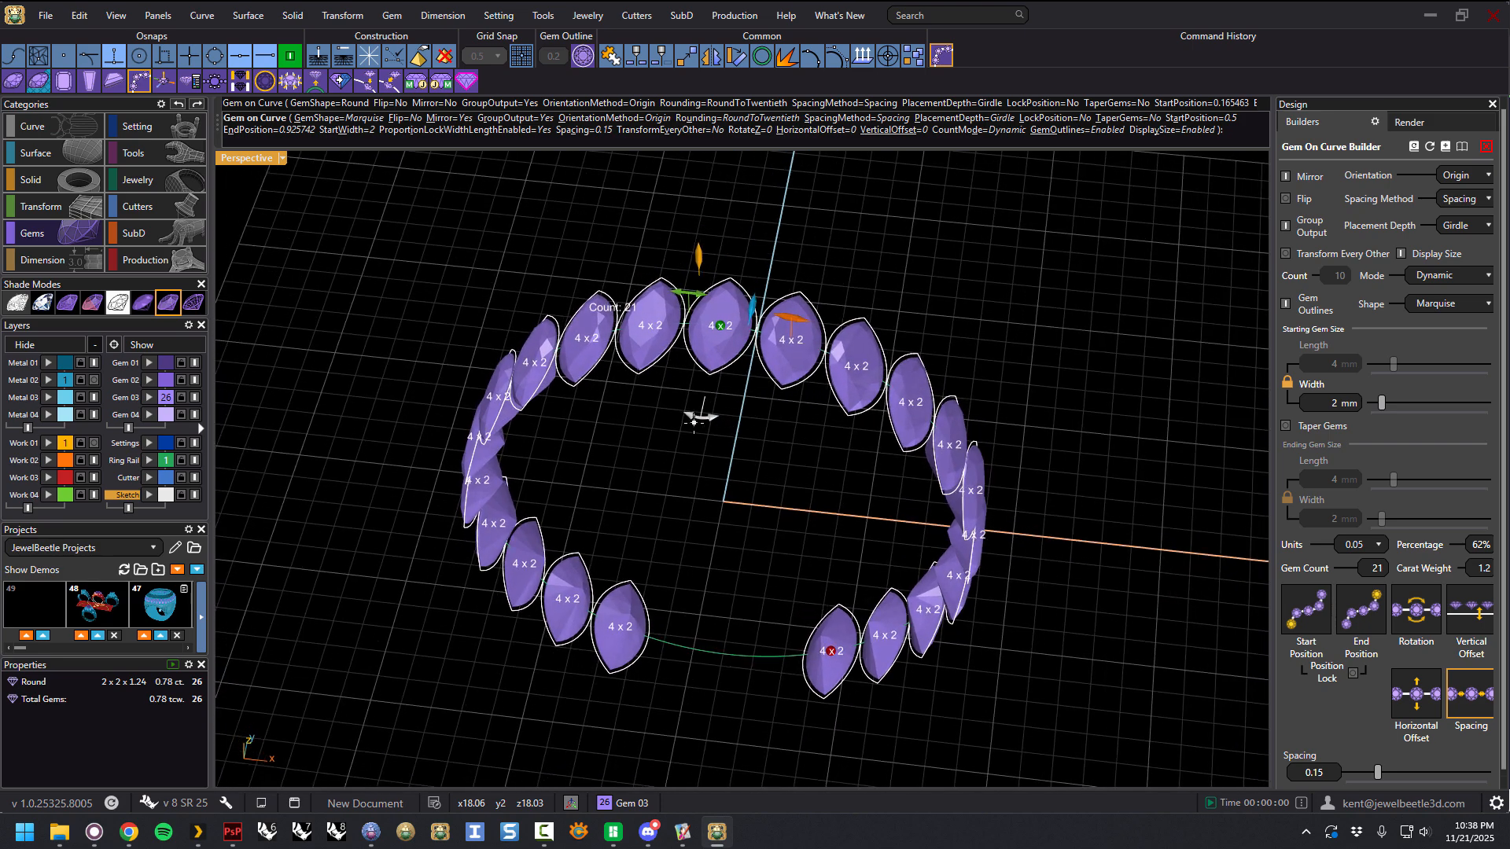
{"action": "left_click_drag", "start_coordinate": [702, 418], "coordinate": [845, 338]}
{"action": "mouse_move", "coordinate": [809, 419]}
{"action": "right_mouse_down"}
{"action": "mouse_move", "coordinate": [829, 414]}
{"action": "mouse_move", "coordinate": [812, 417]}
{"action": "right_mouse_up"}
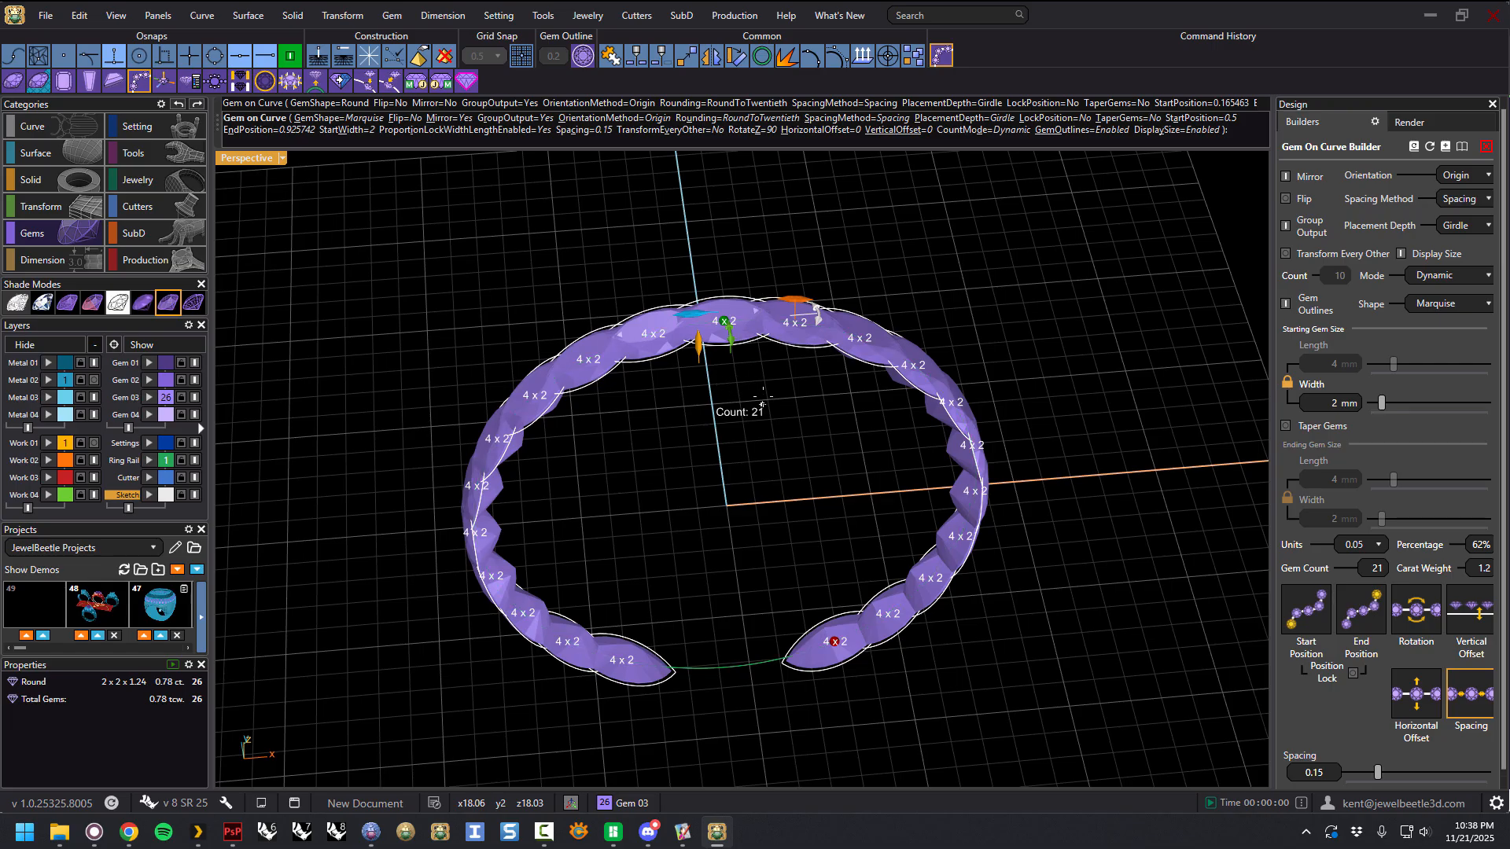
Step: Increase the spacing between the marquise gems to 1.7
{"action": "left_click_drag", "start_coordinate": [784, 304], "coordinate": [844, 307]}
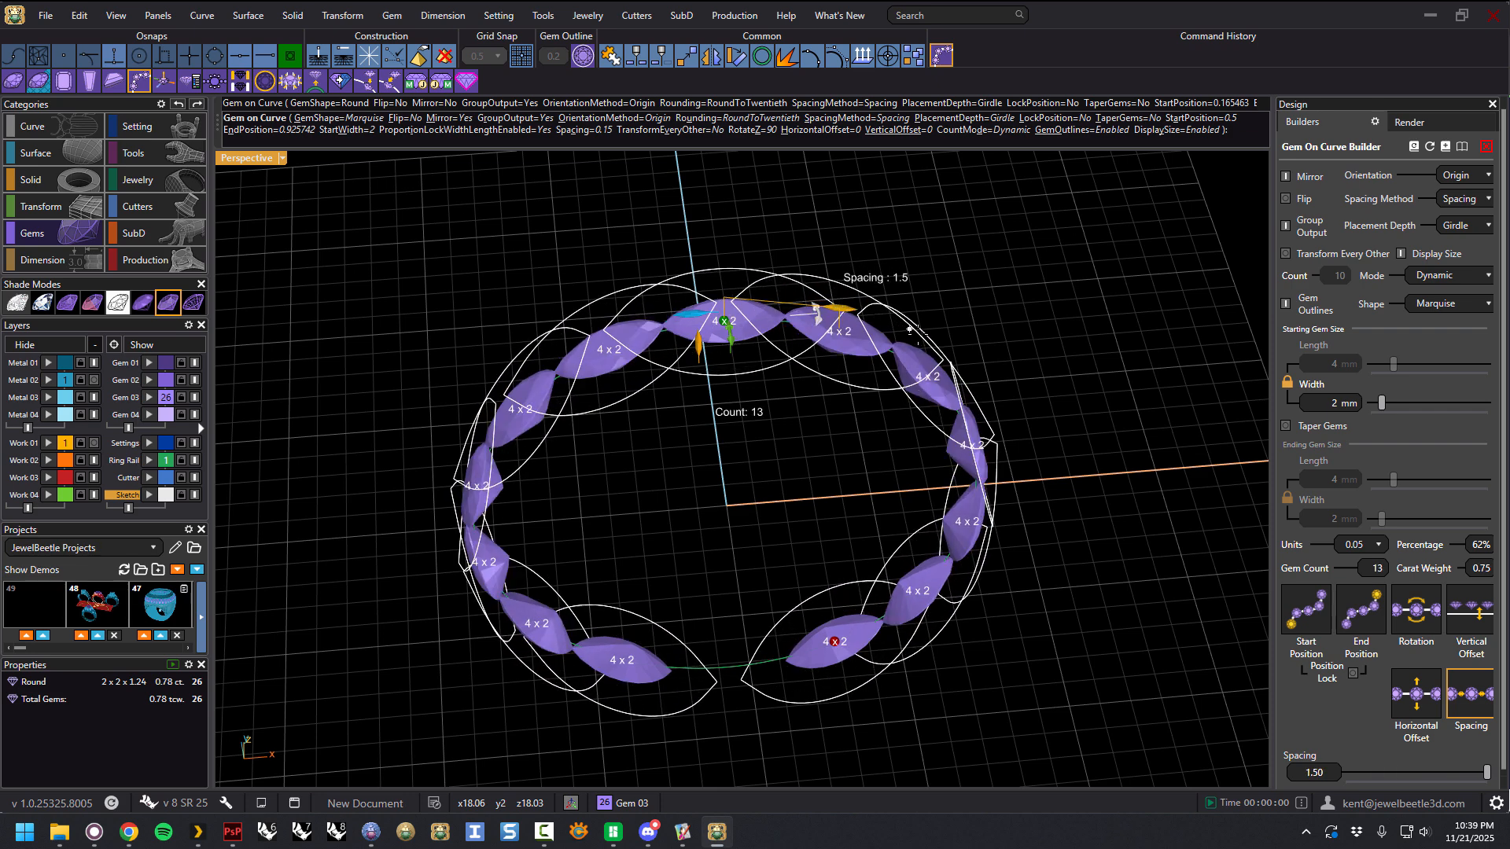
{"action": "scroll", "coordinate": [834, 319], "scroll_direction": "up", "scroll_amount": 5}
{"action": "left_click_drag", "start_coordinate": [922, 353], "coordinate": [941, 355]}
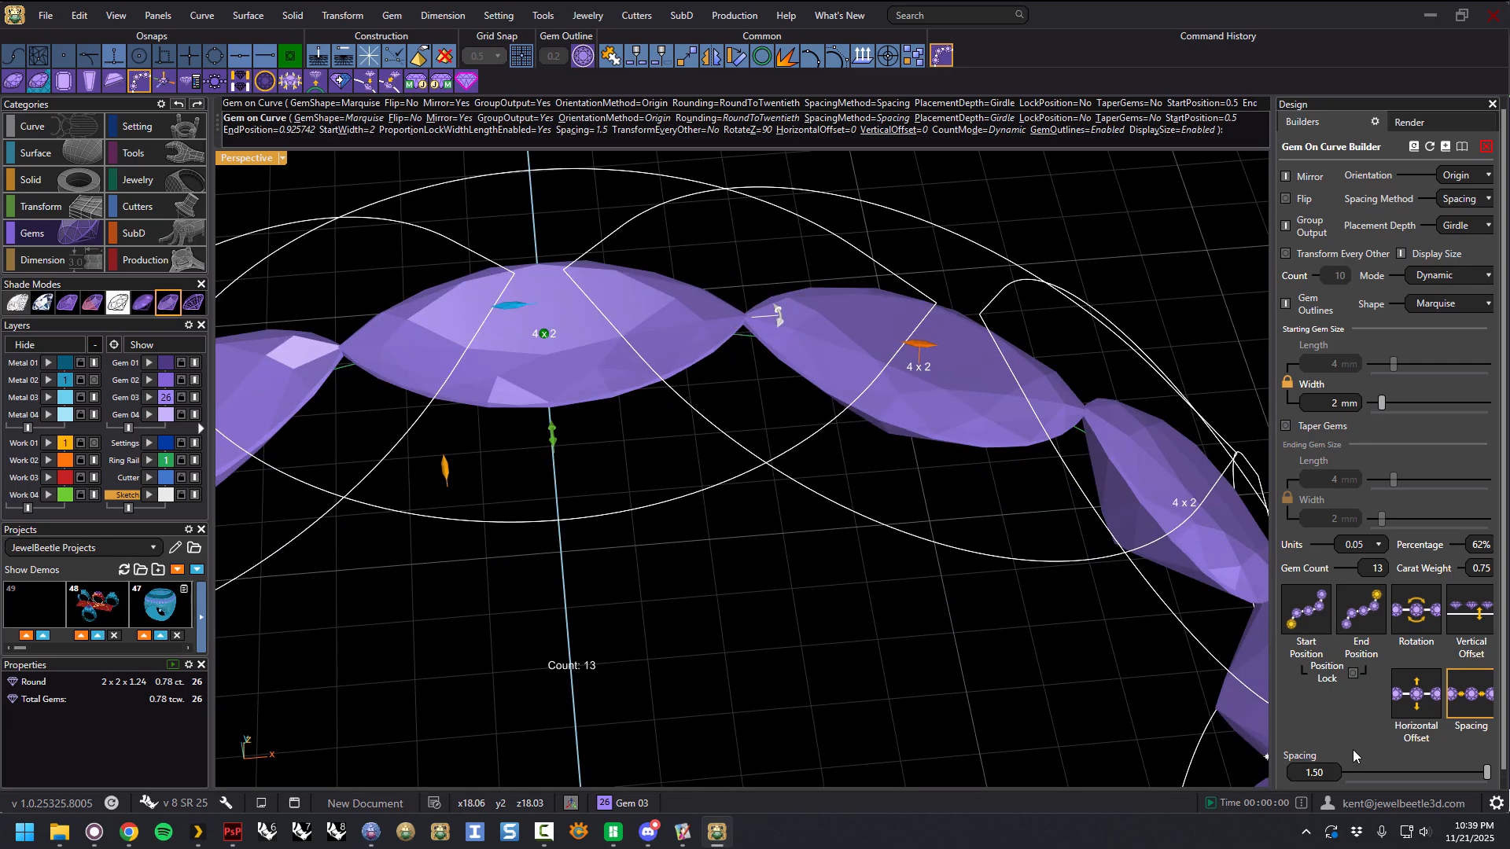
{"action": "left_click_drag", "start_coordinate": [1484, 778], "coordinate": [1494, 775]}
{"action": "double_click", "coordinate": [1303, 772]}
{"action": "type", "text": "1.7"}
{"action": "key", "text": "Return"}
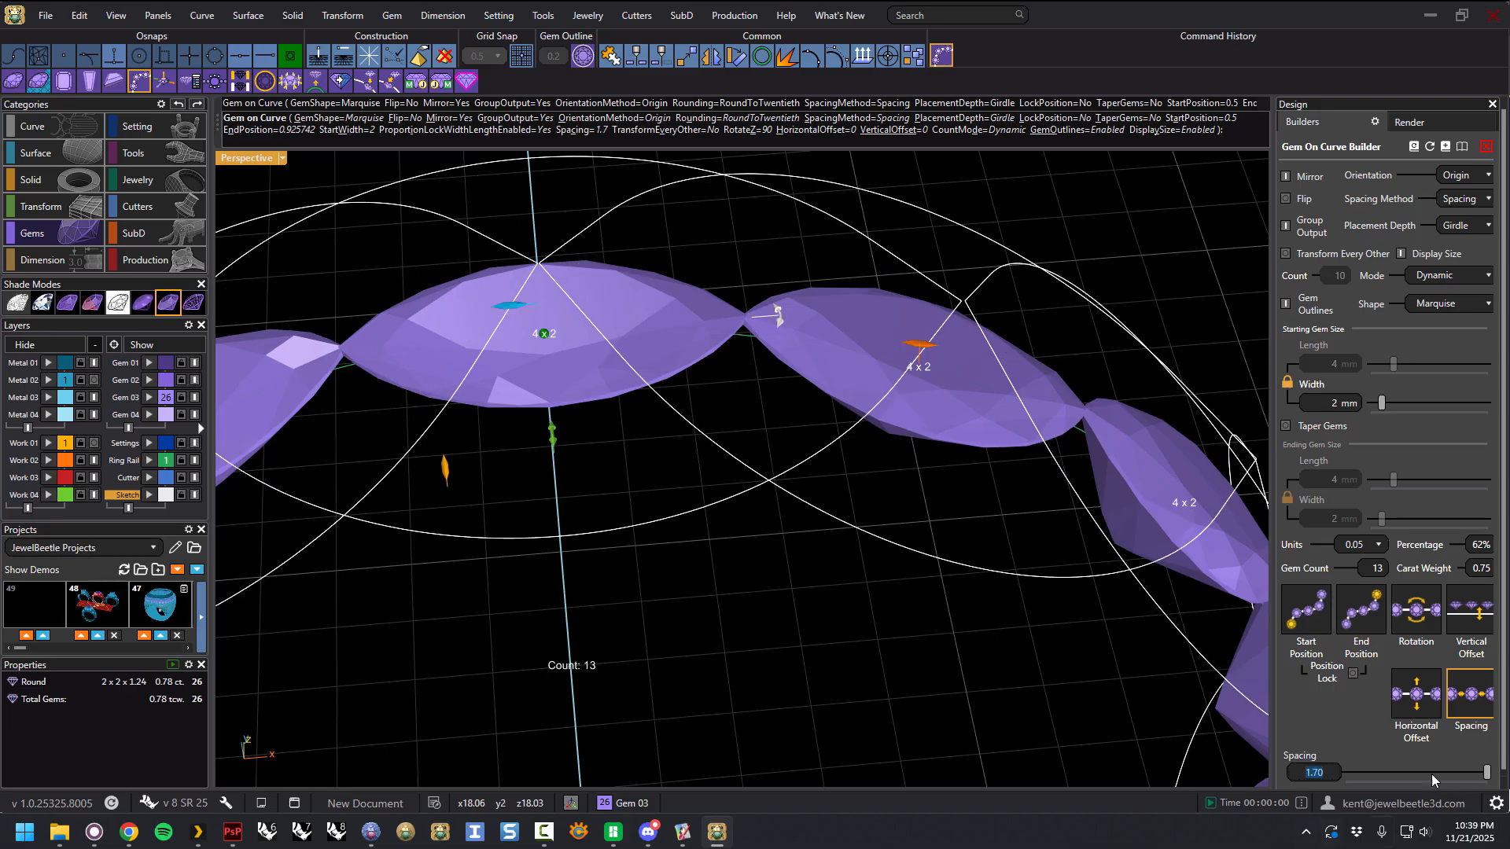
Step: Set the spacing between the marquise gems to 2
{"action": "type", "text": "2"}
{"action": "key", "text": "Return"}
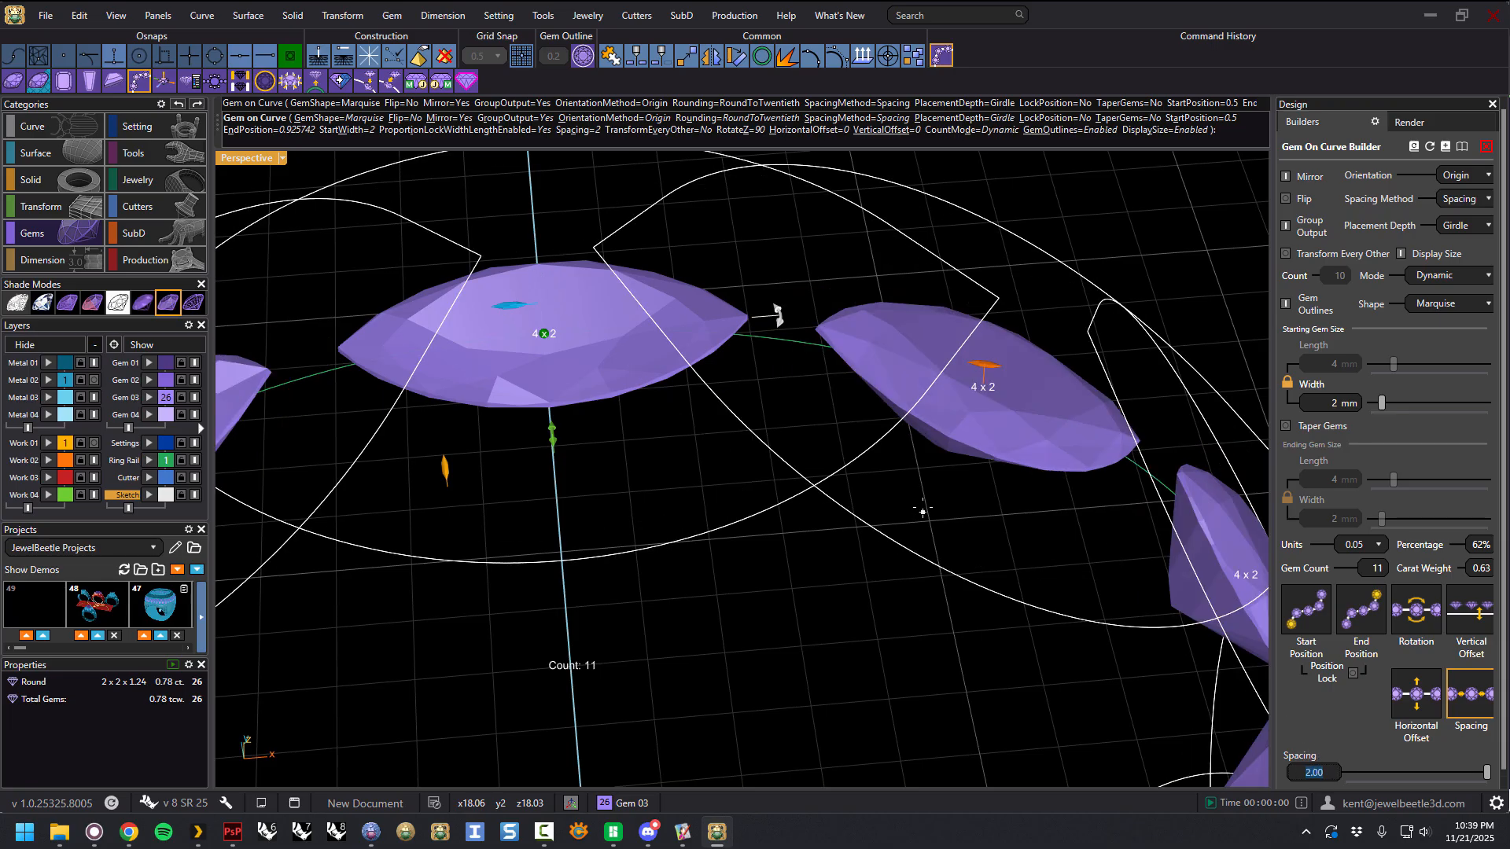
{"action": "mouse_move", "coordinate": [987, 367]}
{"action": "scroll", "coordinate": [838, 386], "scroll_direction": "down", "scroll_amount": 10}
{"action": "right_click_drag", "start_coordinate": [813, 442], "coordinate": [758, 431]}
{"action": "scroll", "coordinate": [766, 380], "scroll_direction": "down", "scroll_amount": 2}
{"action": "scroll", "coordinate": [766, 379], "scroll_direction": "down", "scroll_amount": 4}
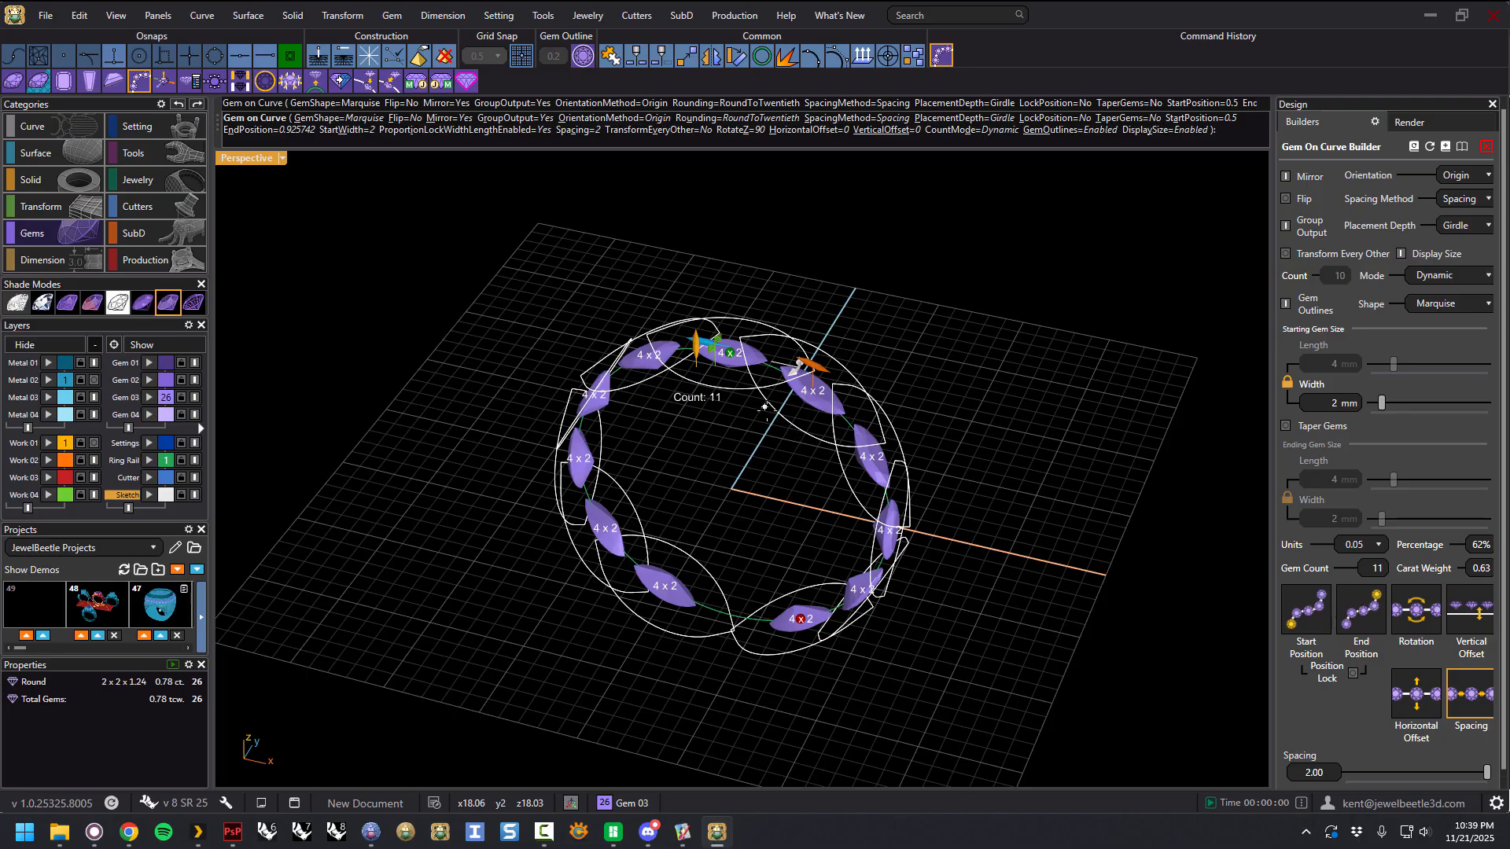
Step: Reduce the spacing between the marquise gems to 1.8
{"action": "double_click", "coordinate": [1298, 770]}
{"action": "type", "text": "1.8"}
{"action": "key", "text": "Return"}
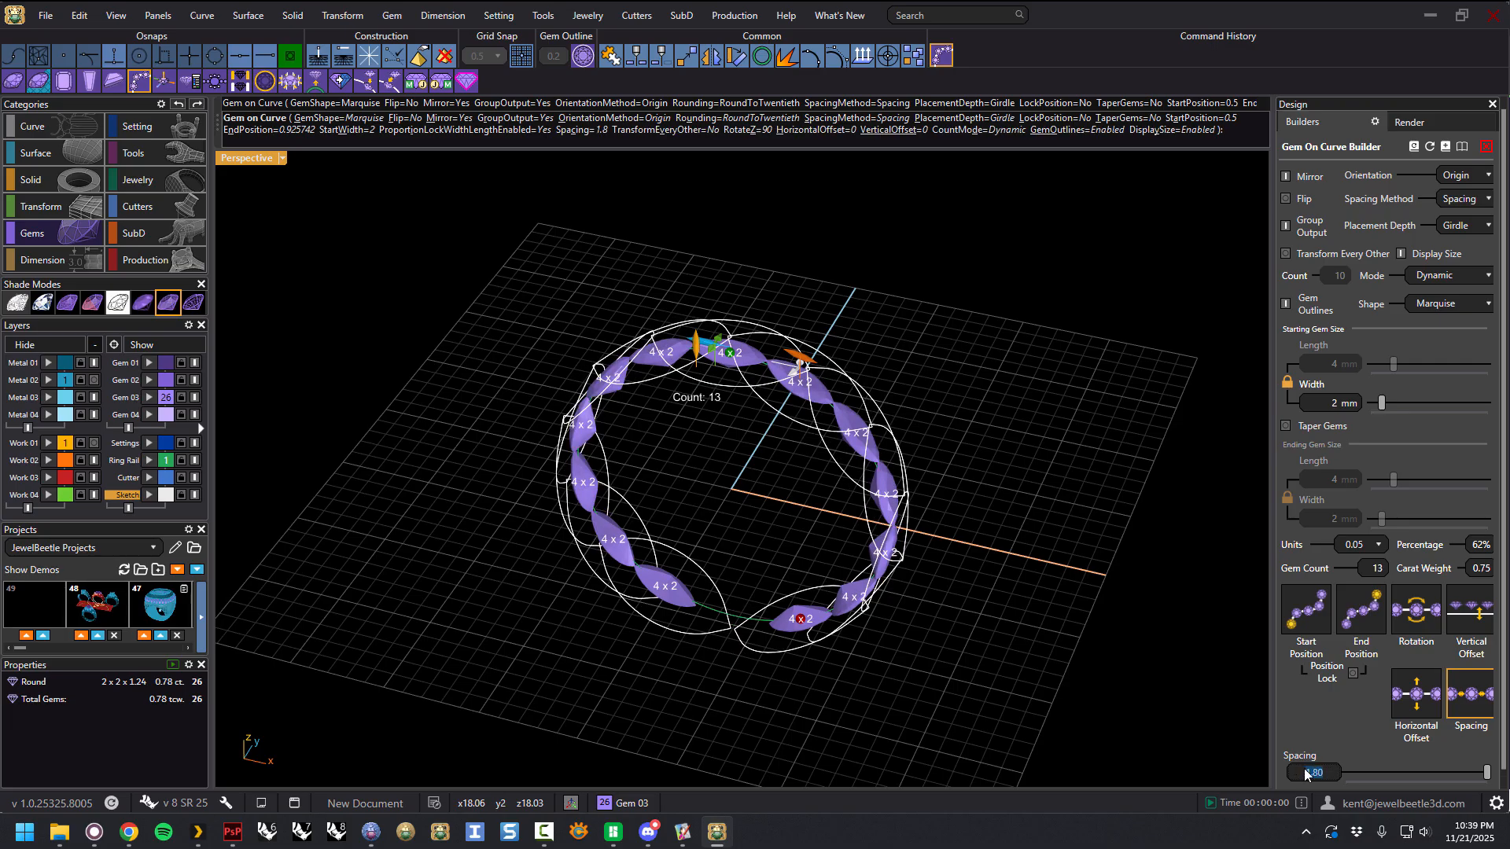
{"action": "scroll", "coordinate": [790, 366], "scroll_direction": "up", "scroll_amount": 5}
{"action": "scroll", "coordinate": [791, 366], "scroll_direction": "down", "scroll_amount": 5}
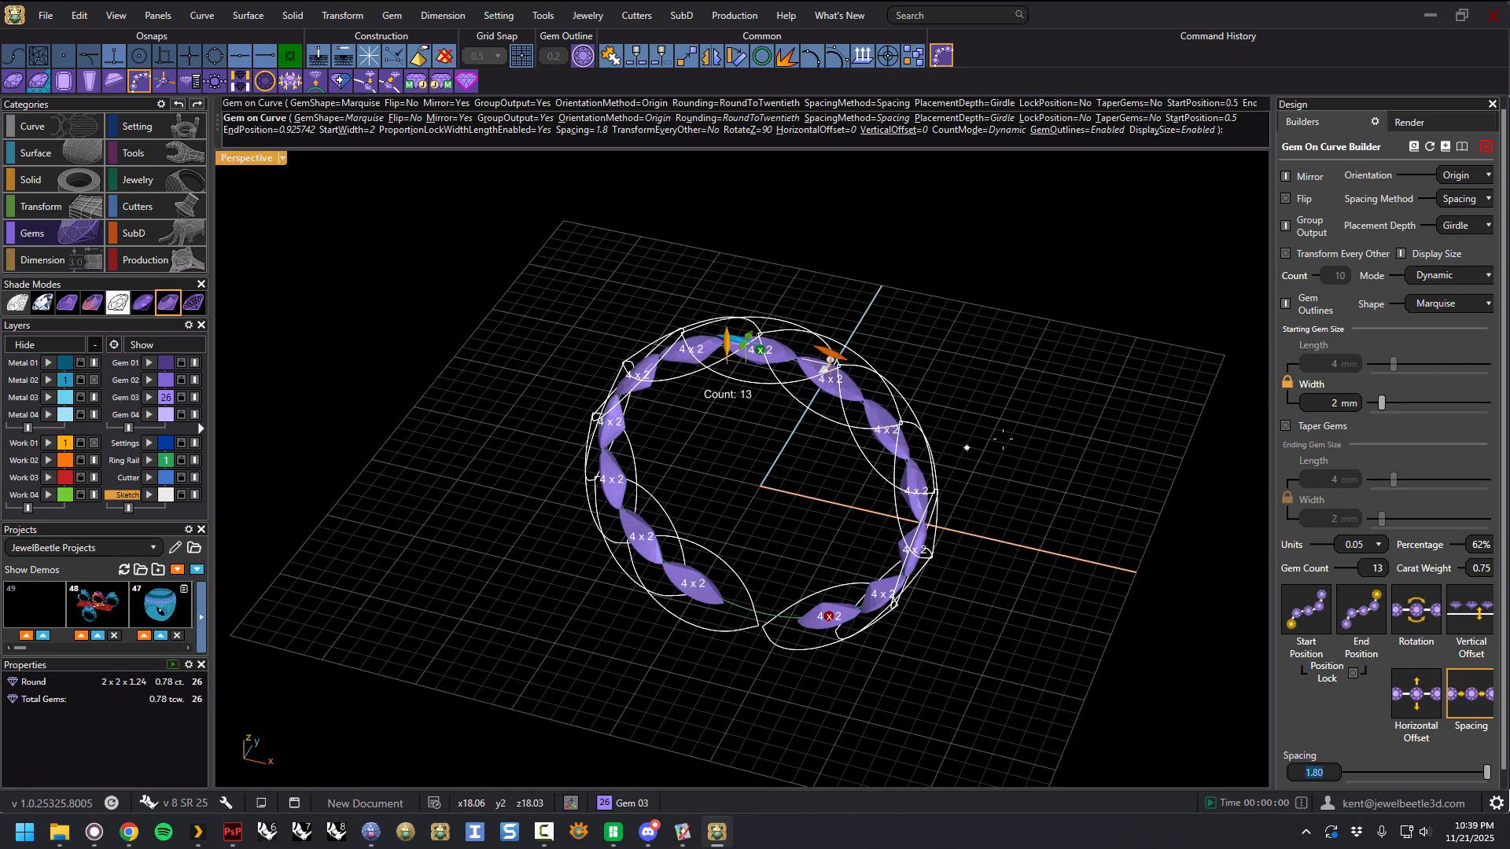
Step: Change the rail gems to the Princess shape and tighten their spacing to 0.19
{"action": "left_click", "coordinate": [1457, 307]}
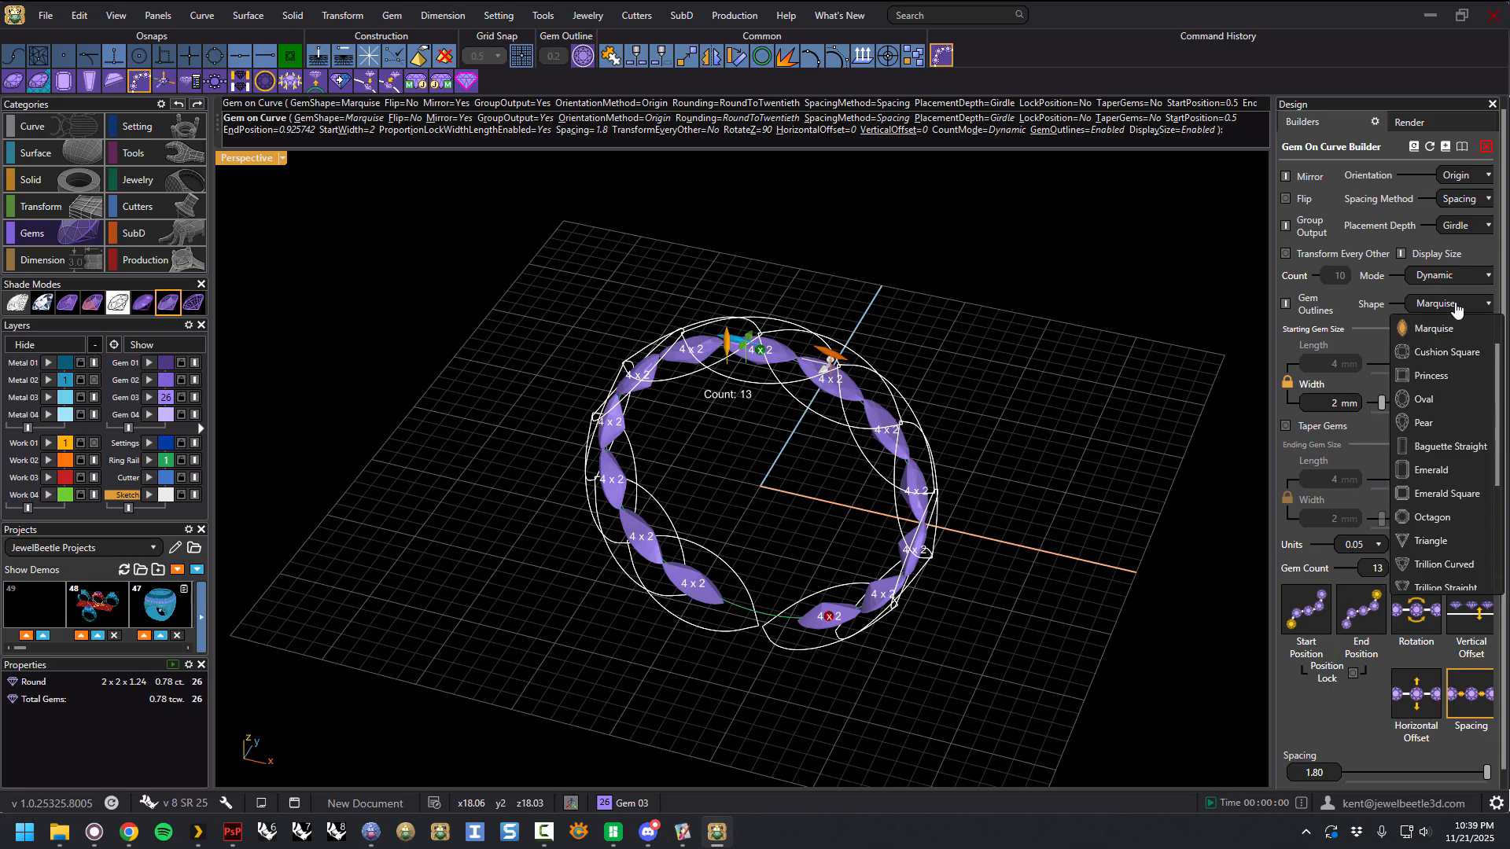
{"action": "left_click", "coordinate": [1431, 377]}
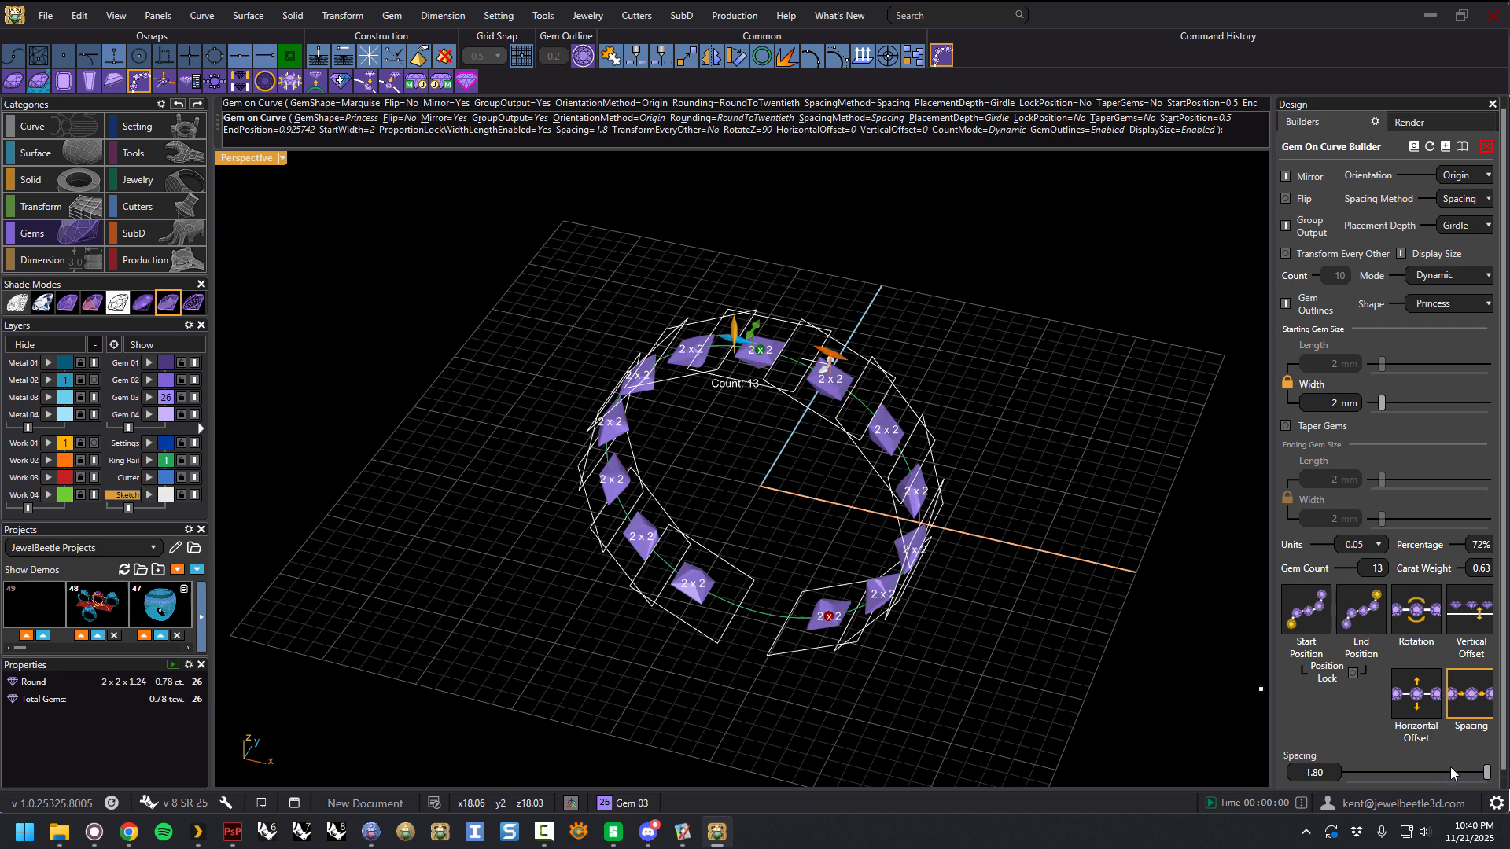
{"action": "left_click_drag", "start_coordinate": [1487, 773], "coordinate": [1383, 772]}
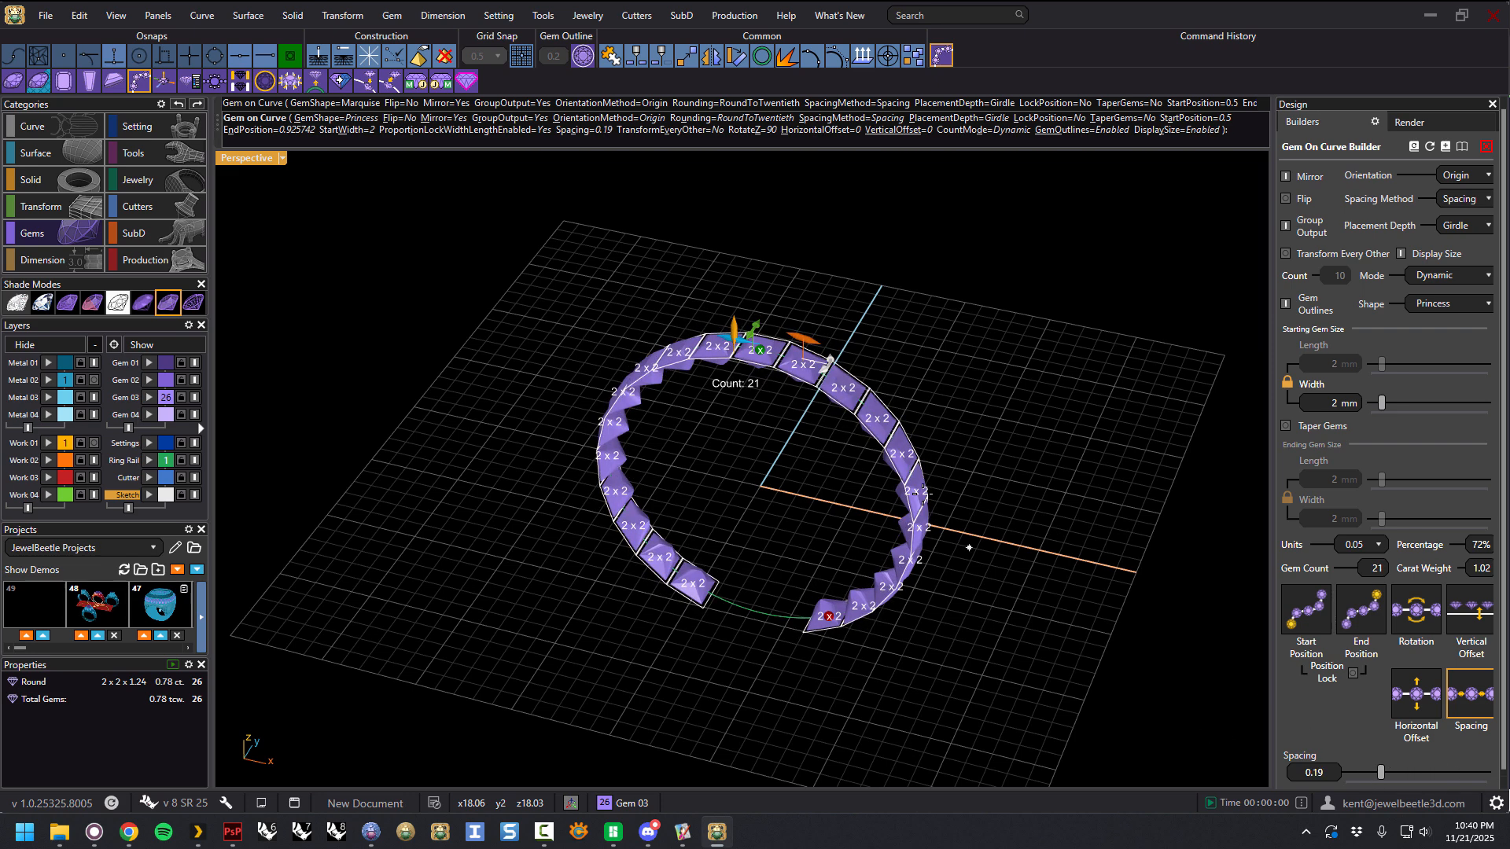
{"action": "scroll", "coordinate": [825, 503], "scroll_direction": "up", "scroll_amount": 5}
{"action": "scroll", "coordinate": [826, 504], "scroll_direction": "down", "scroll_amount": 4}
{"action": "scroll", "coordinate": [826, 504], "scroll_direction": "up", "scroll_amount": 2}
{"action": "right_click_drag", "start_coordinate": [826, 504], "coordinate": [803, 499]}
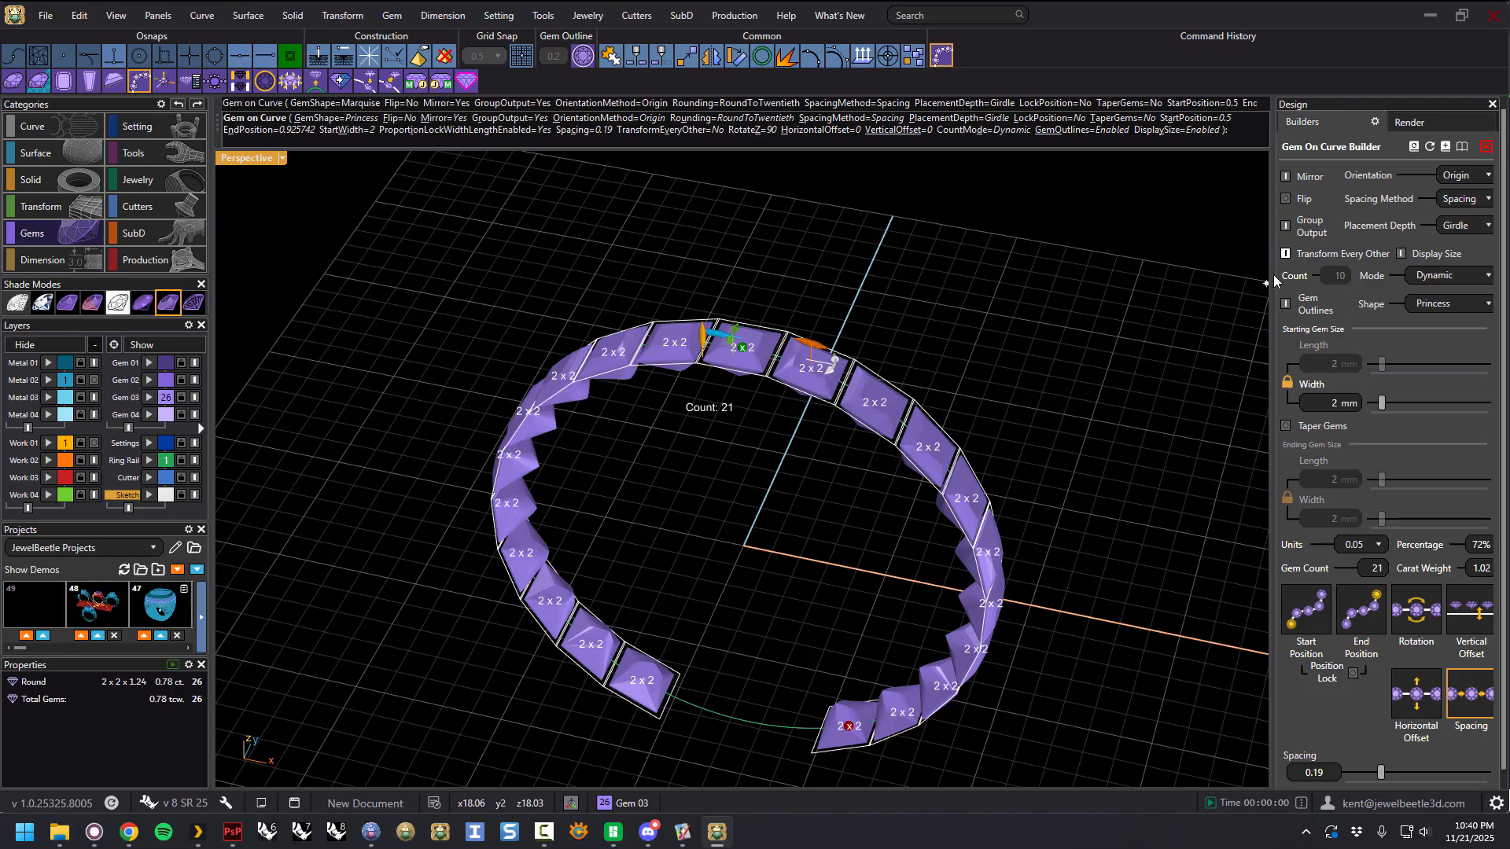
Step: Enable Transform Every Other and rotate the alternating princess gems to 45 degrees
{"action": "mouse_move", "coordinate": [1001, 361]}
{"action": "right_mouse_down"}
{"action": "mouse_move", "coordinate": [1011, 313]}
{"action": "mouse_move", "coordinate": [981, 364]}
{"action": "right_mouse_up"}
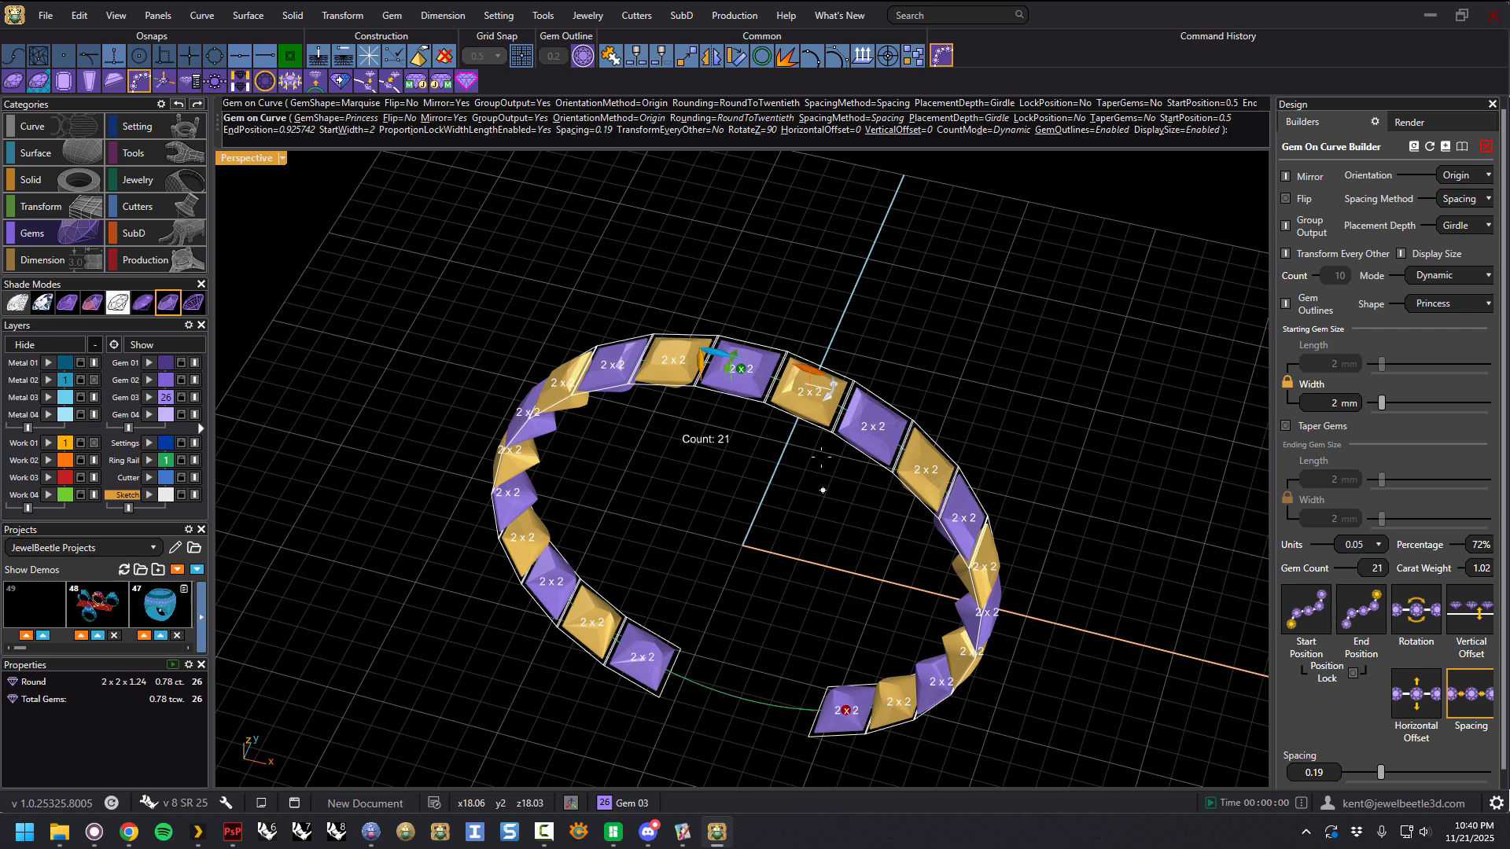
{"action": "left_click_drag", "start_coordinate": [834, 391], "coordinate": [768, 415]}
{"action": "right_click_drag", "start_coordinate": [770, 421], "coordinate": [618, 520]}
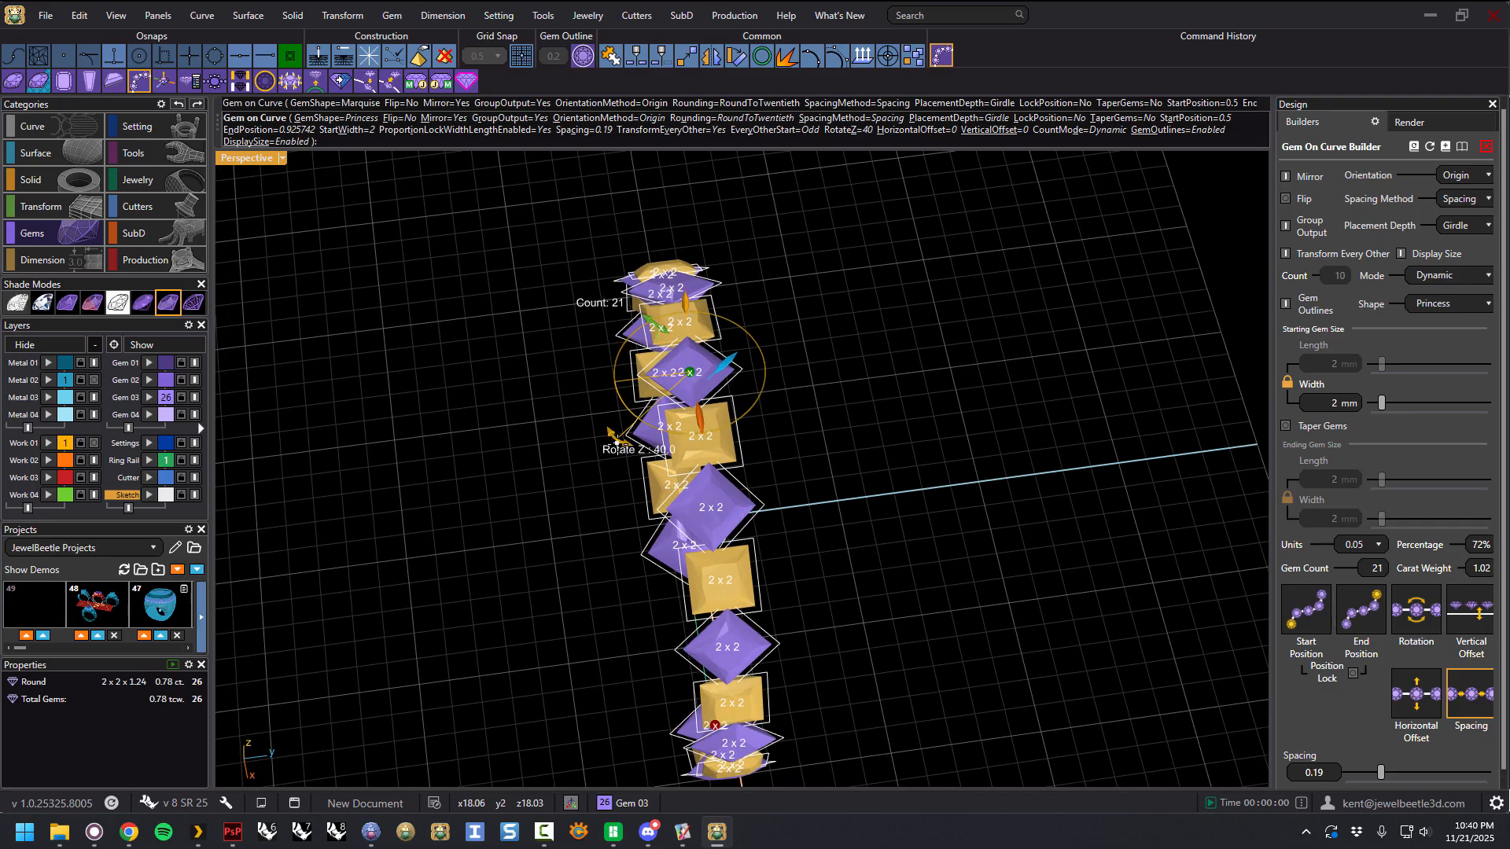
{"action": "right_click_drag", "start_coordinate": [1000, 505], "coordinate": [1022, 425]}
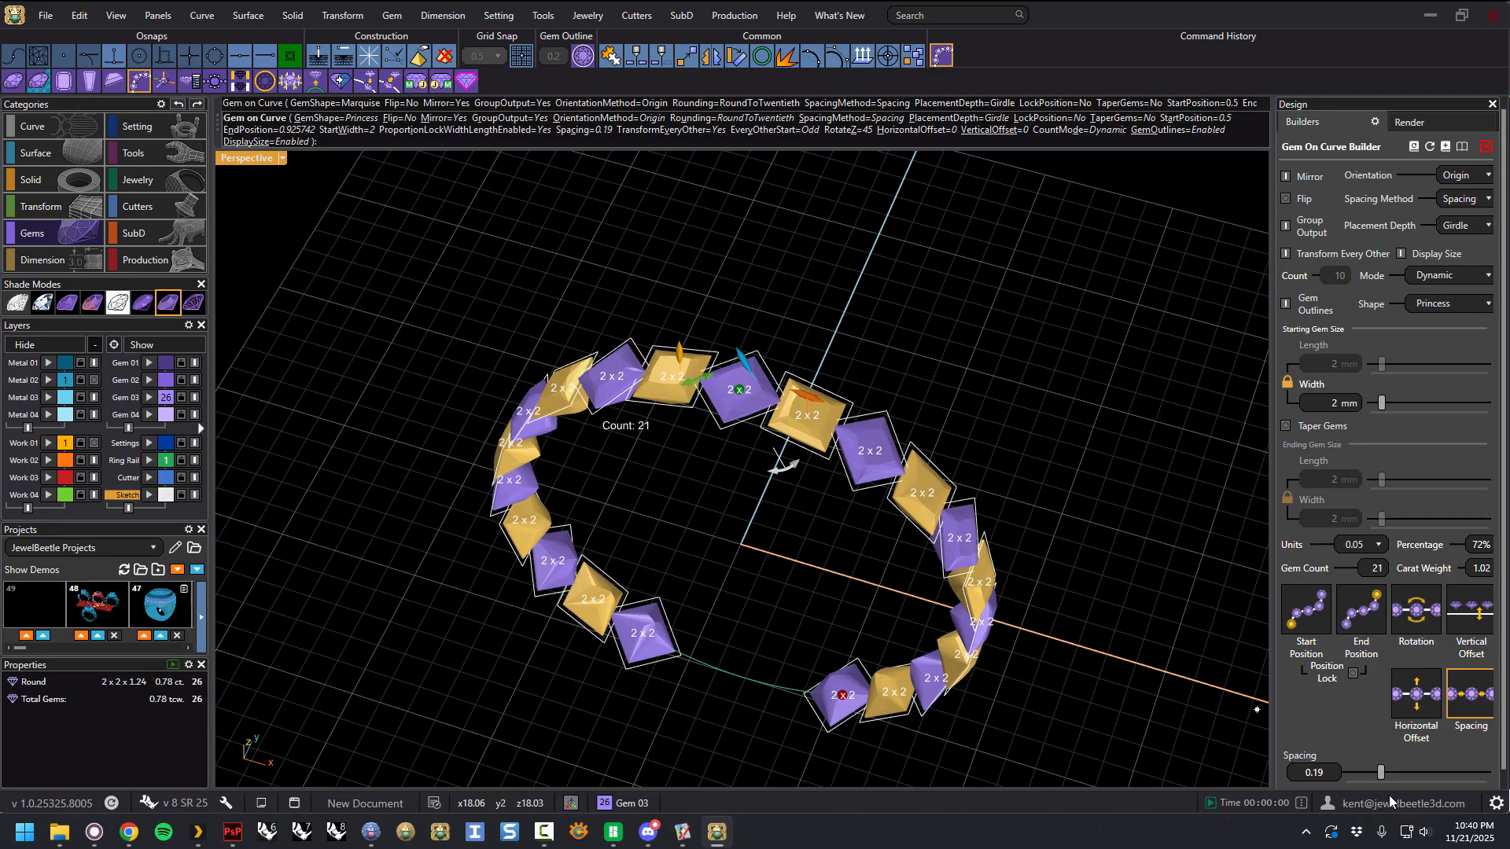
Step: Increase the spacing between the alternating princess gems to 0.38
{"action": "mouse_move", "coordinate": [1382, 780]}
{"action": "left_mouse_down"}
{"action": "mouse_move", "coordinate": [1399, 786]}
{"action": "mouse_move", "coordinate": [1378, 787]}
{"action": "left_mouse_up"}
{"action": "right_click_drag", "start_coordinate": [870, 337], "coordinate": [901, 328]}
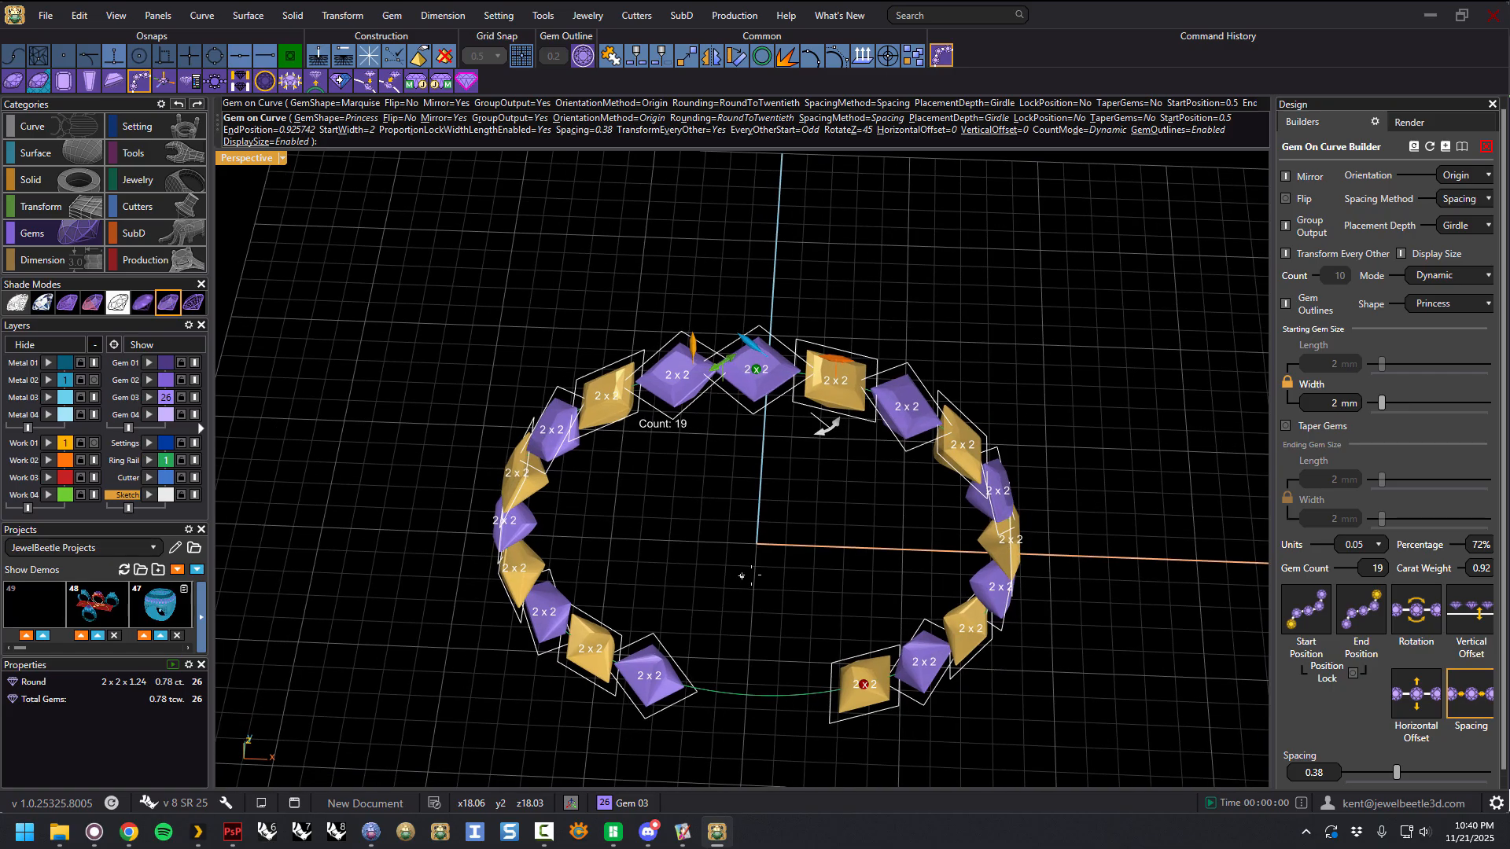
{"action": "right_click_drag", "start_coordinate": [732, 464], "coordinate": [732, 366]}
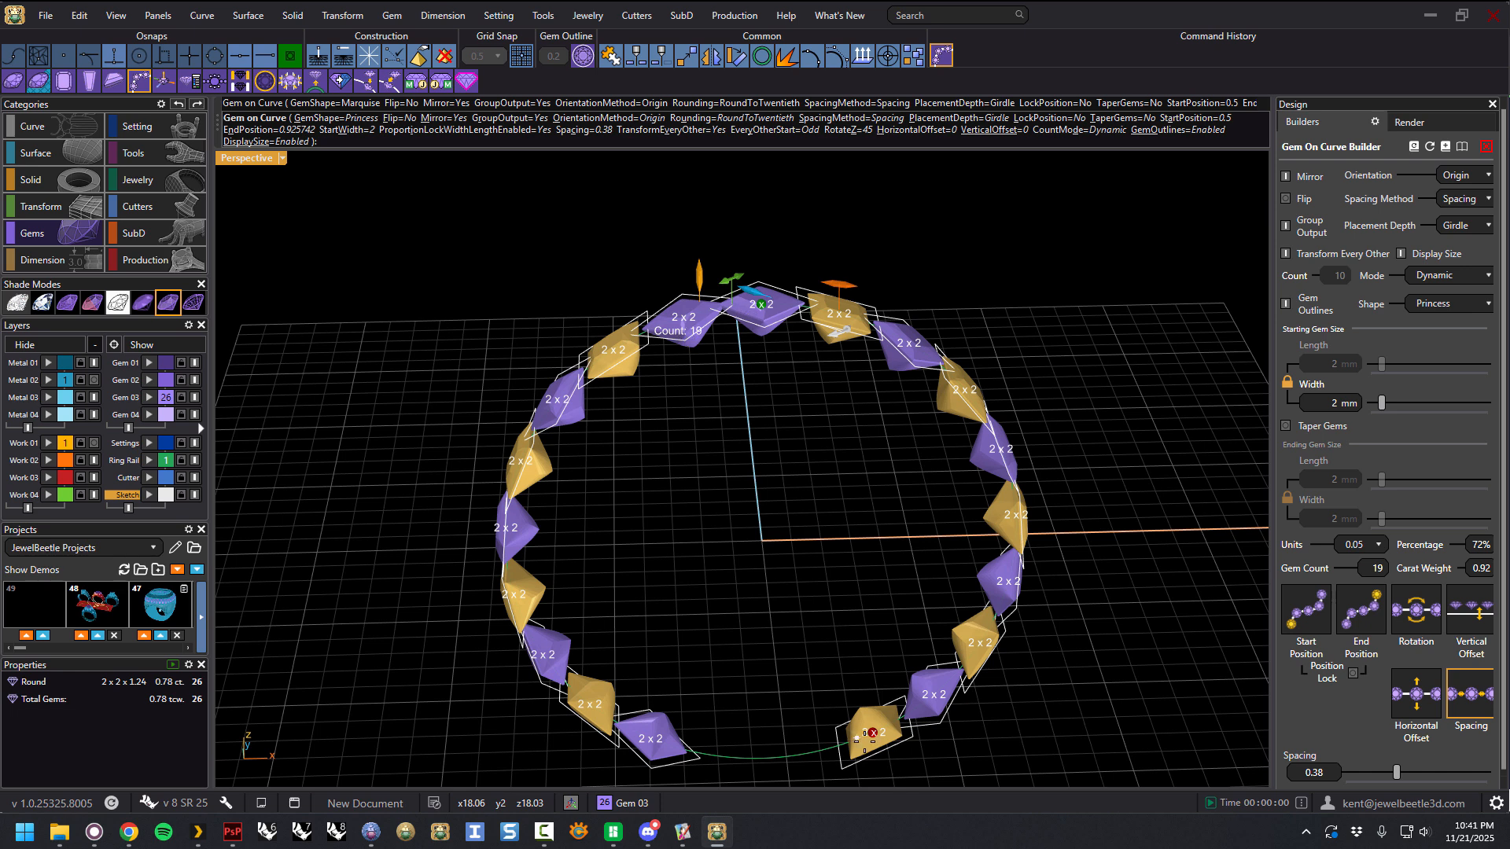
Step: Shorten the run of princess gems on the rail by moving its end position back to about 0.89
{"action": "left_click_drag", "start_coordinate": [873, 737], "coordinate": [934, 736]}
{"action": "right_click_drag", "start_coordinate": [760, 471], "coordinate": [768, 541]}
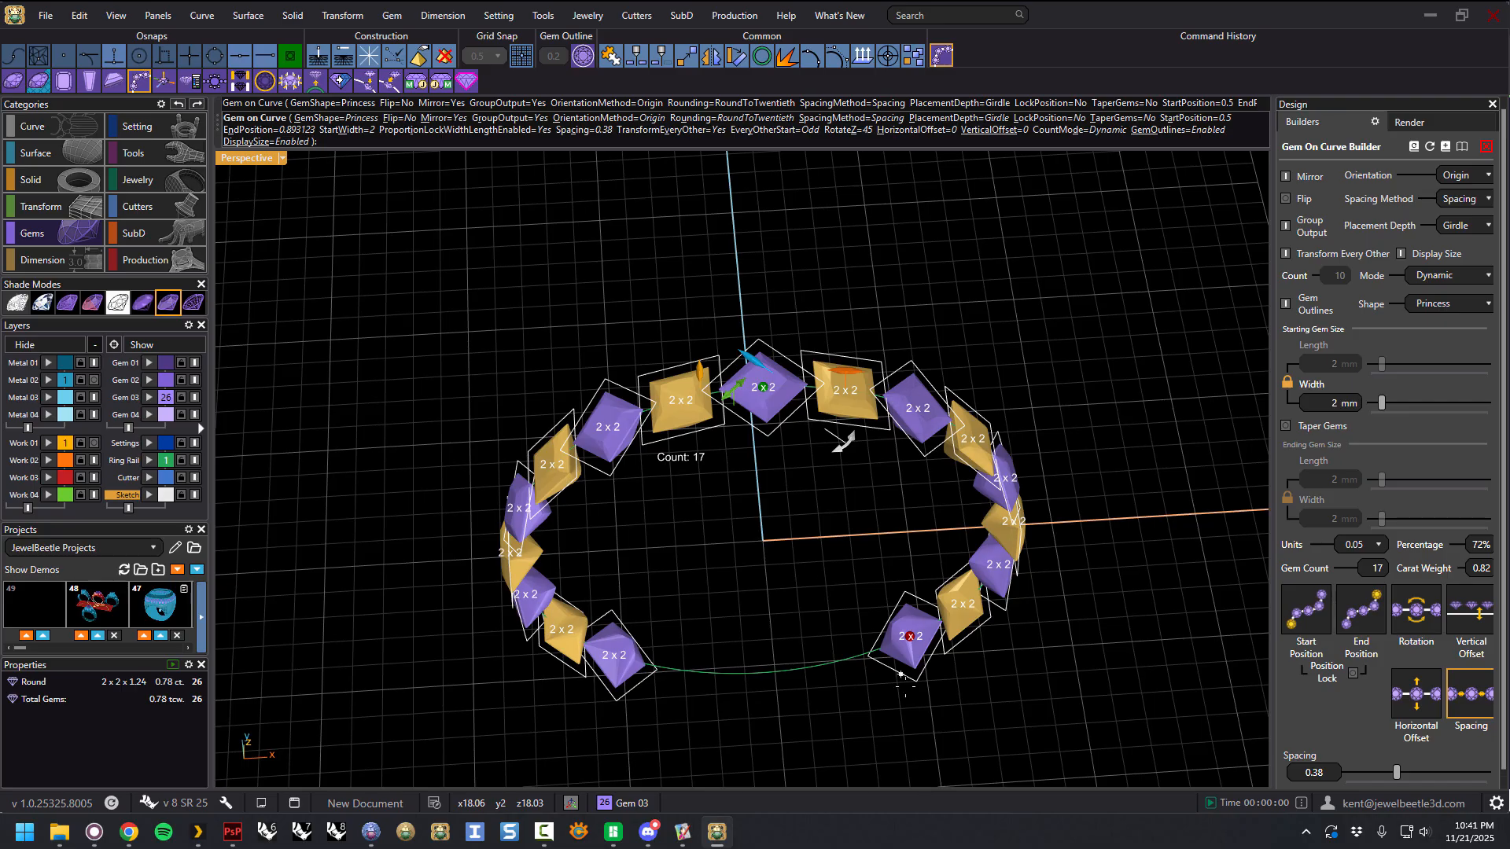
{"action": "mouse_move", "coordinate": [905, 640]}
{"action": "left_mouse_down"}
{"action": "mouse_move", "coordinate": [894, 643]}
{"action": "mouse_move", "coordinate": [917, 642]}
{"action": "left_mouse_up"}
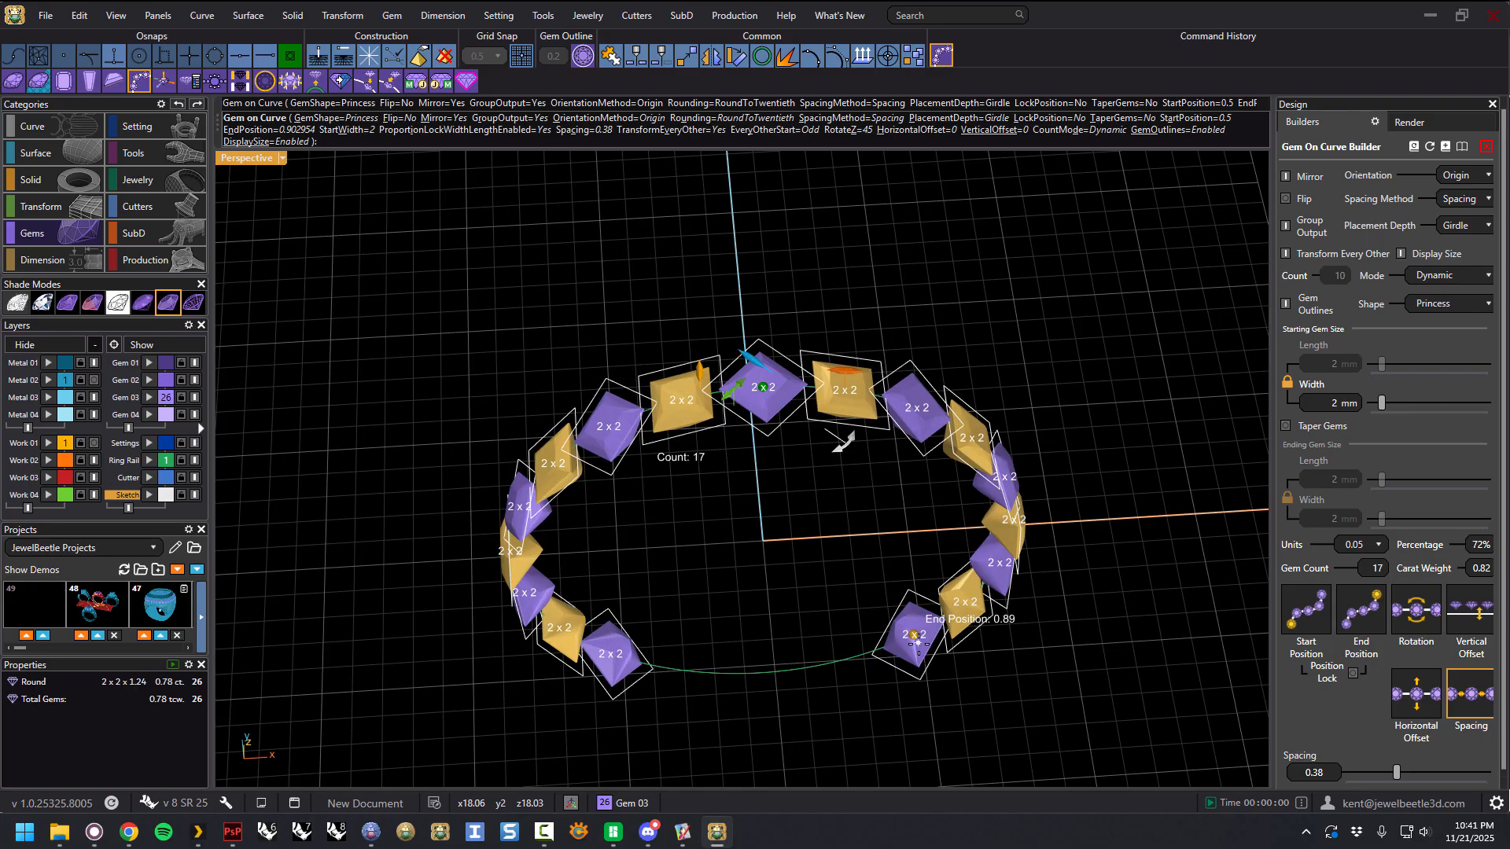
{"action": "right_click_drag", "start_coordinate": [919, 641], "coordinate": [769, 531]}
{"action": "right_click", "coordinate": [774, 543]}
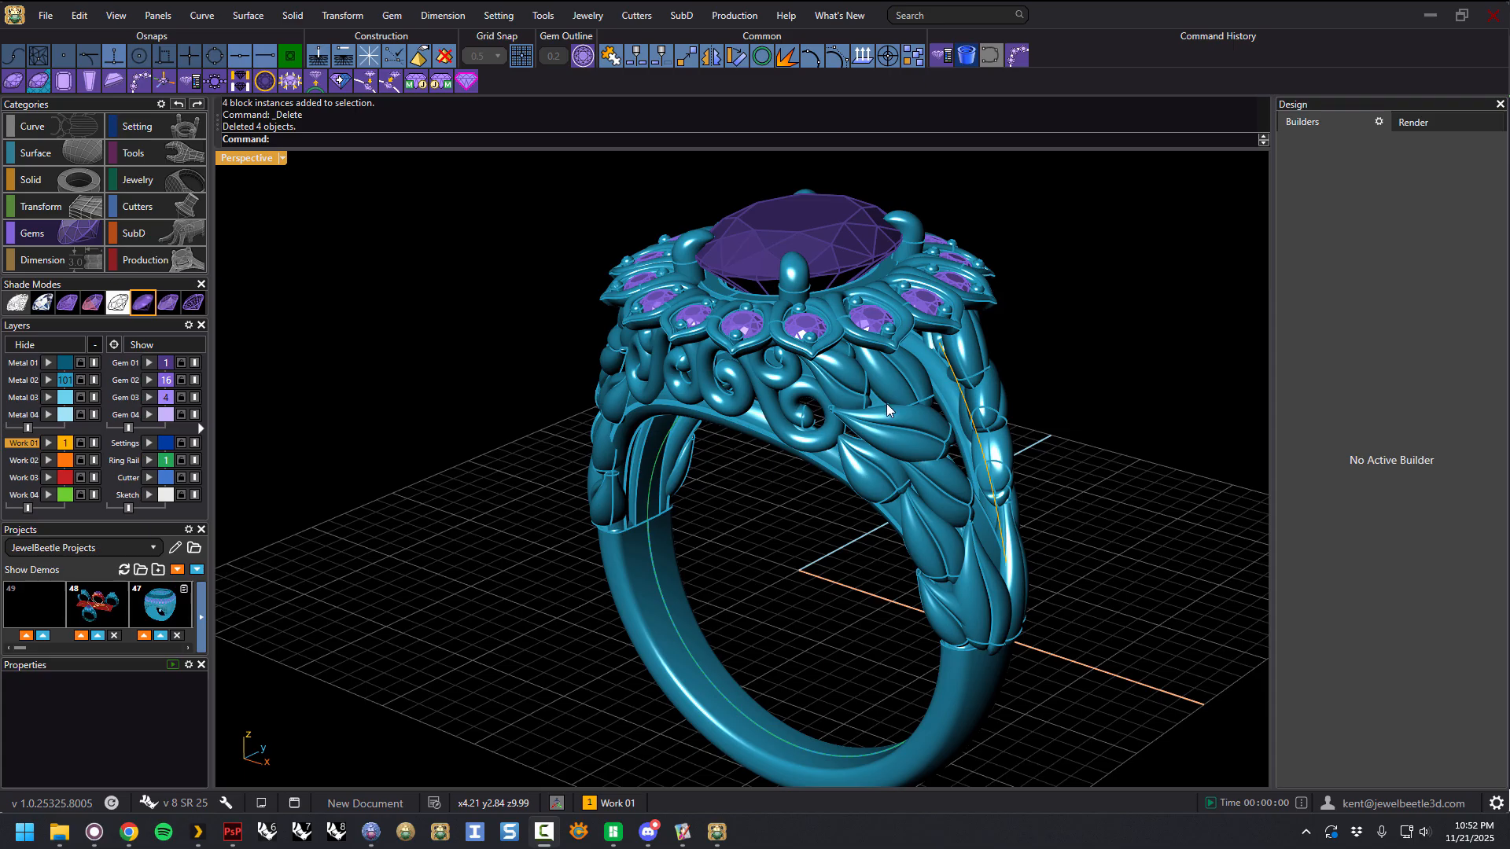
Step: Start Gem On Curve on the open curve running down the ring's shoulder between the leaves
{"action": "right_click_drag", "start_coordinate": [878, 486], "coordinate": [805, 454]}
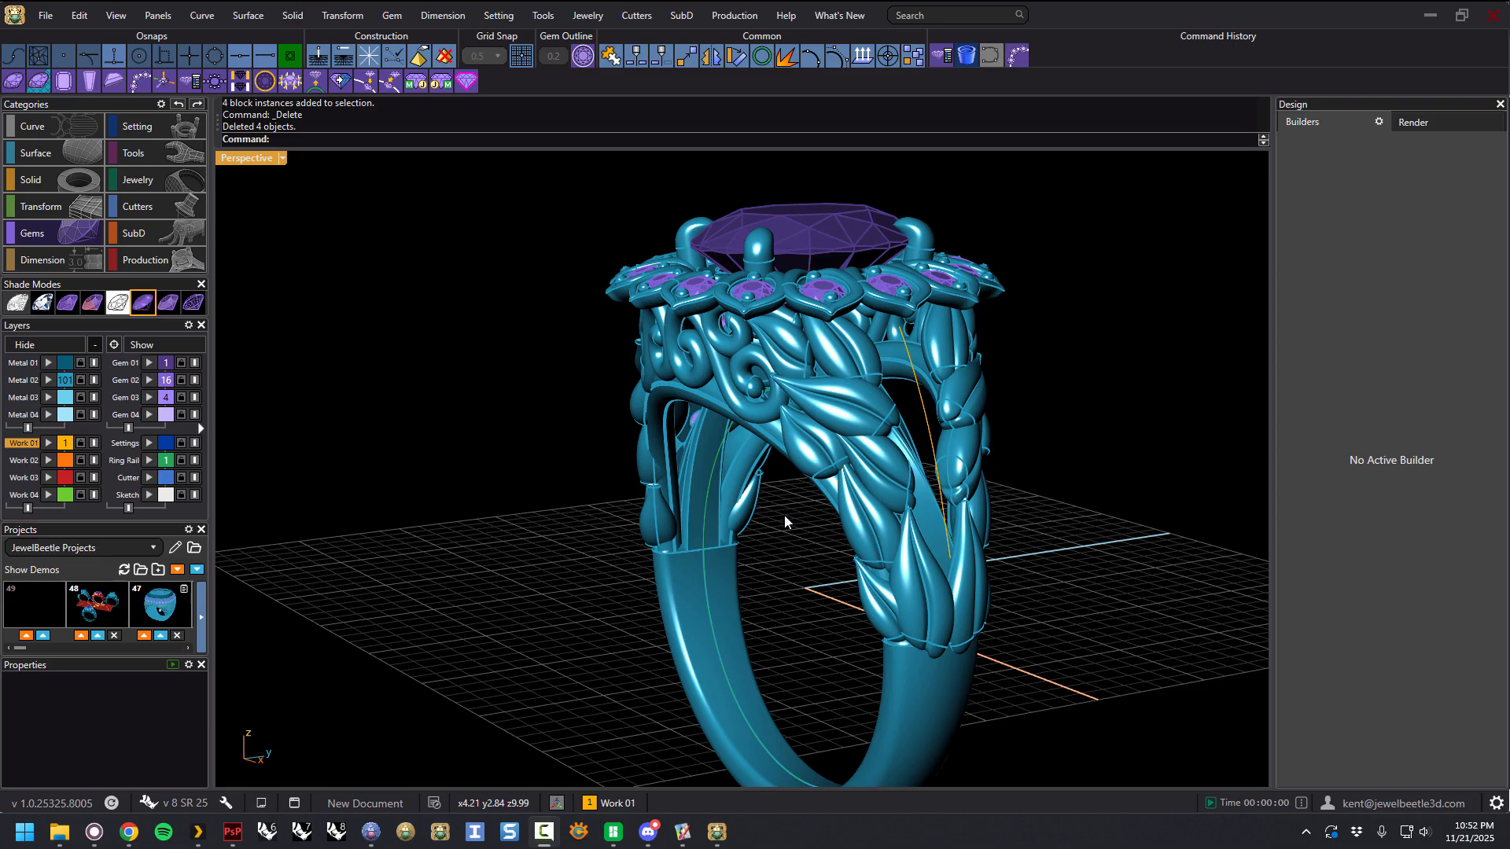
{"action": "right_click_drag", "start_coordinate": [730, 510], "coordinate": [1050, 505]}
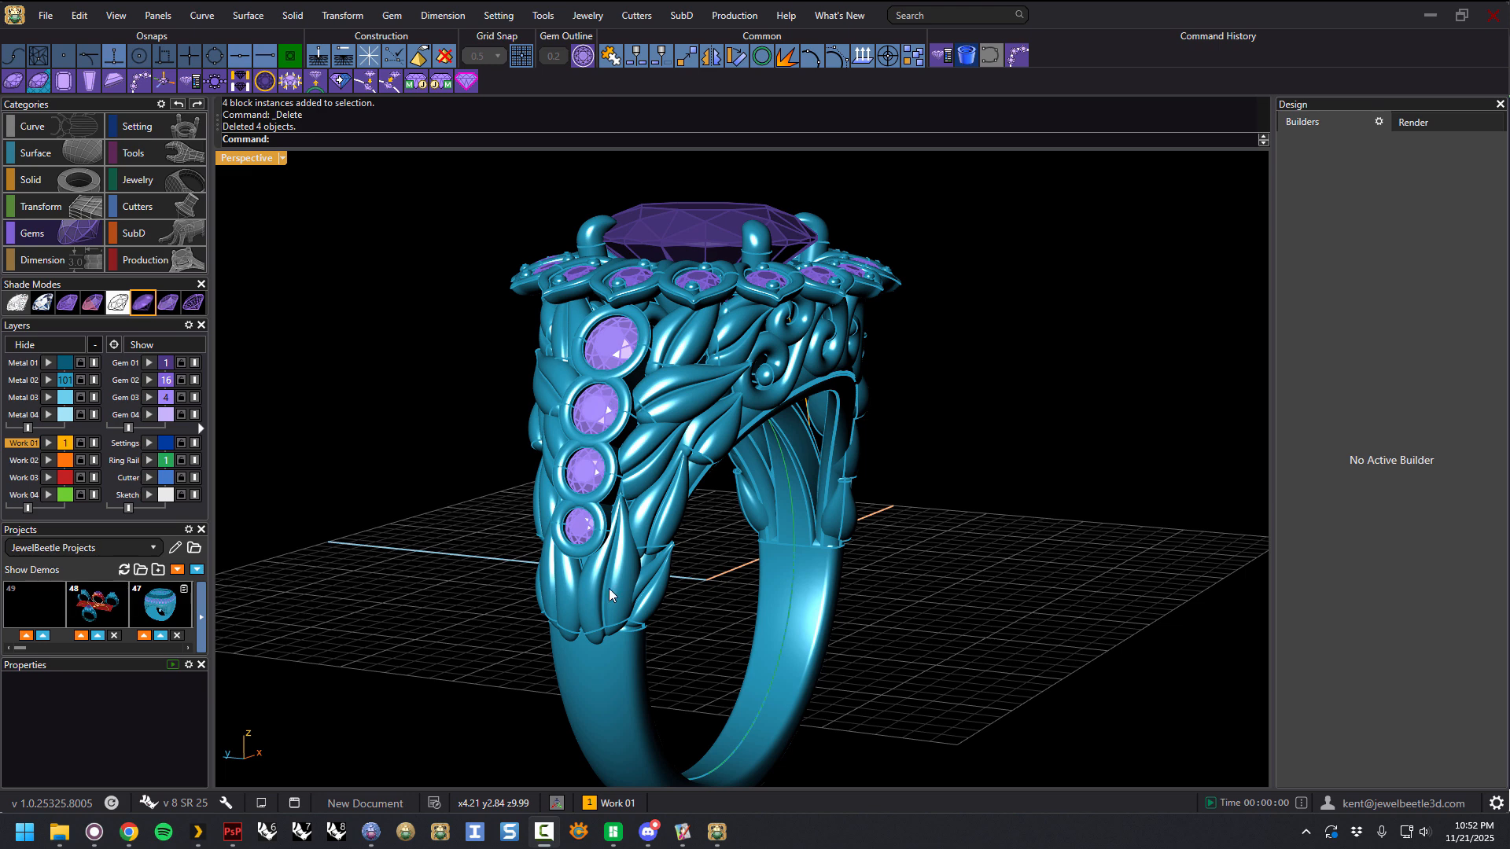
{"action": "right_click_drag", "start_coordinate": [873, 460], "coordinate": [583, 462]}
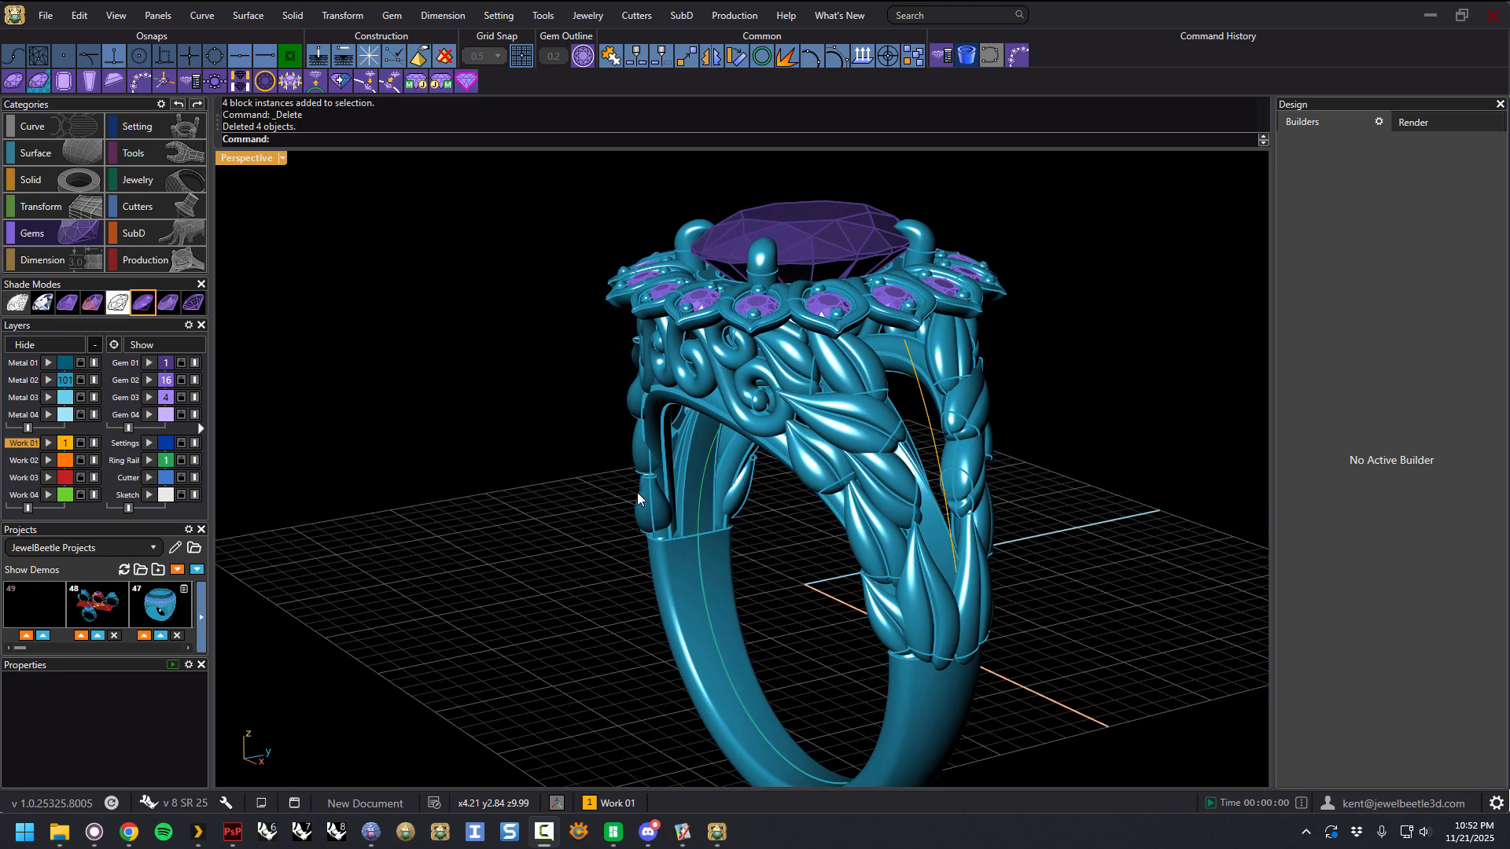
{"action": "left_click", "coordinate": [931, 426]}
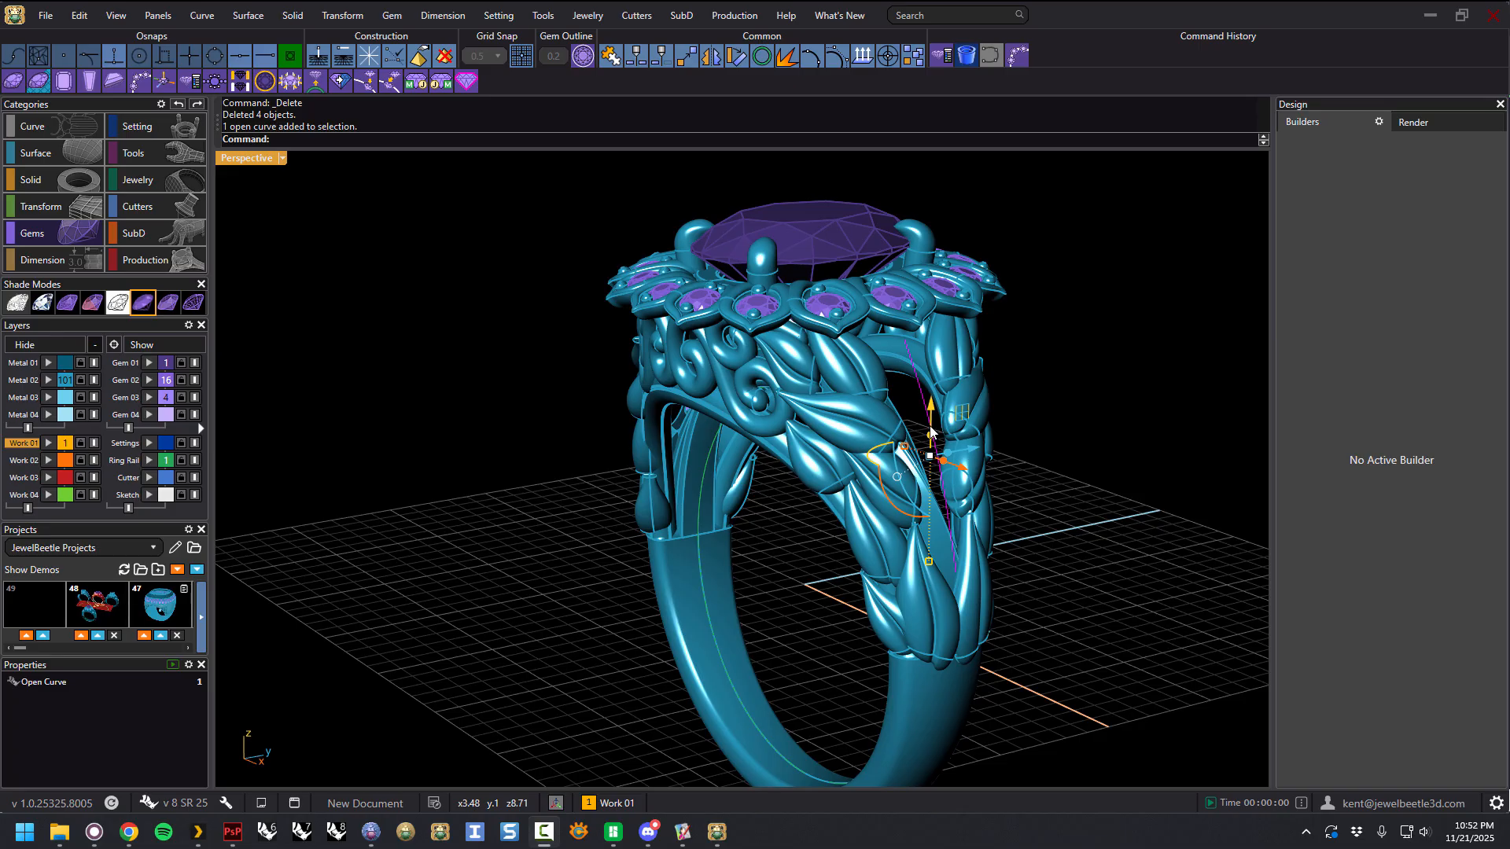
{"action": "left_click", "coordinate": [1018, 56]}
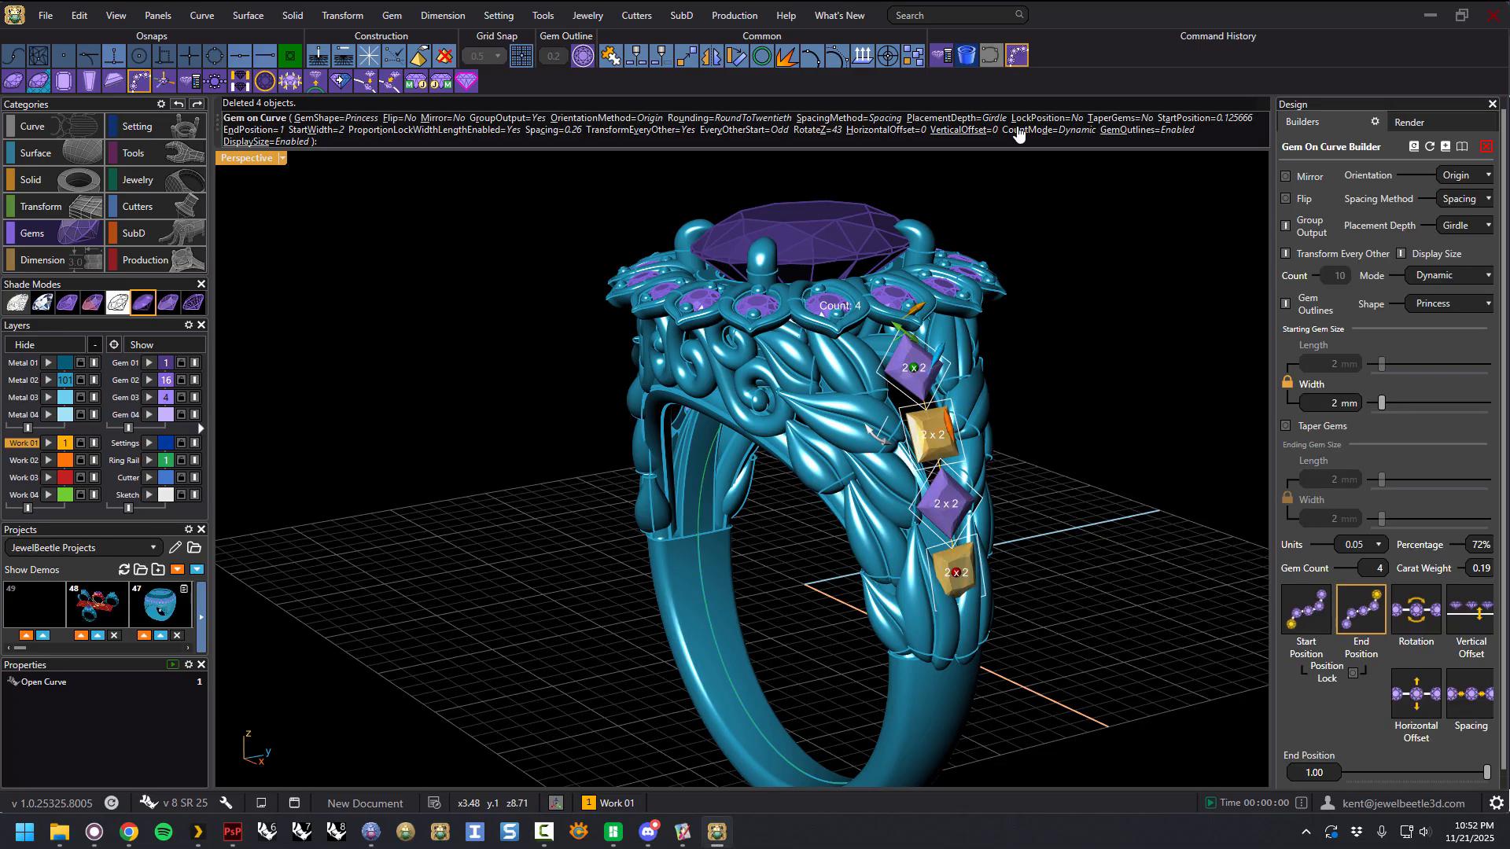
{"action": "mouse_move", "coordinate": [1078, 438]}
{"action": "right_mouse_down"}
{"action": "mouse_move", "coordinate": [1114, 438]}
{"action": "mouse_move", "coordinate": [1082, 432]}
{"action": "right_mouse_up"}
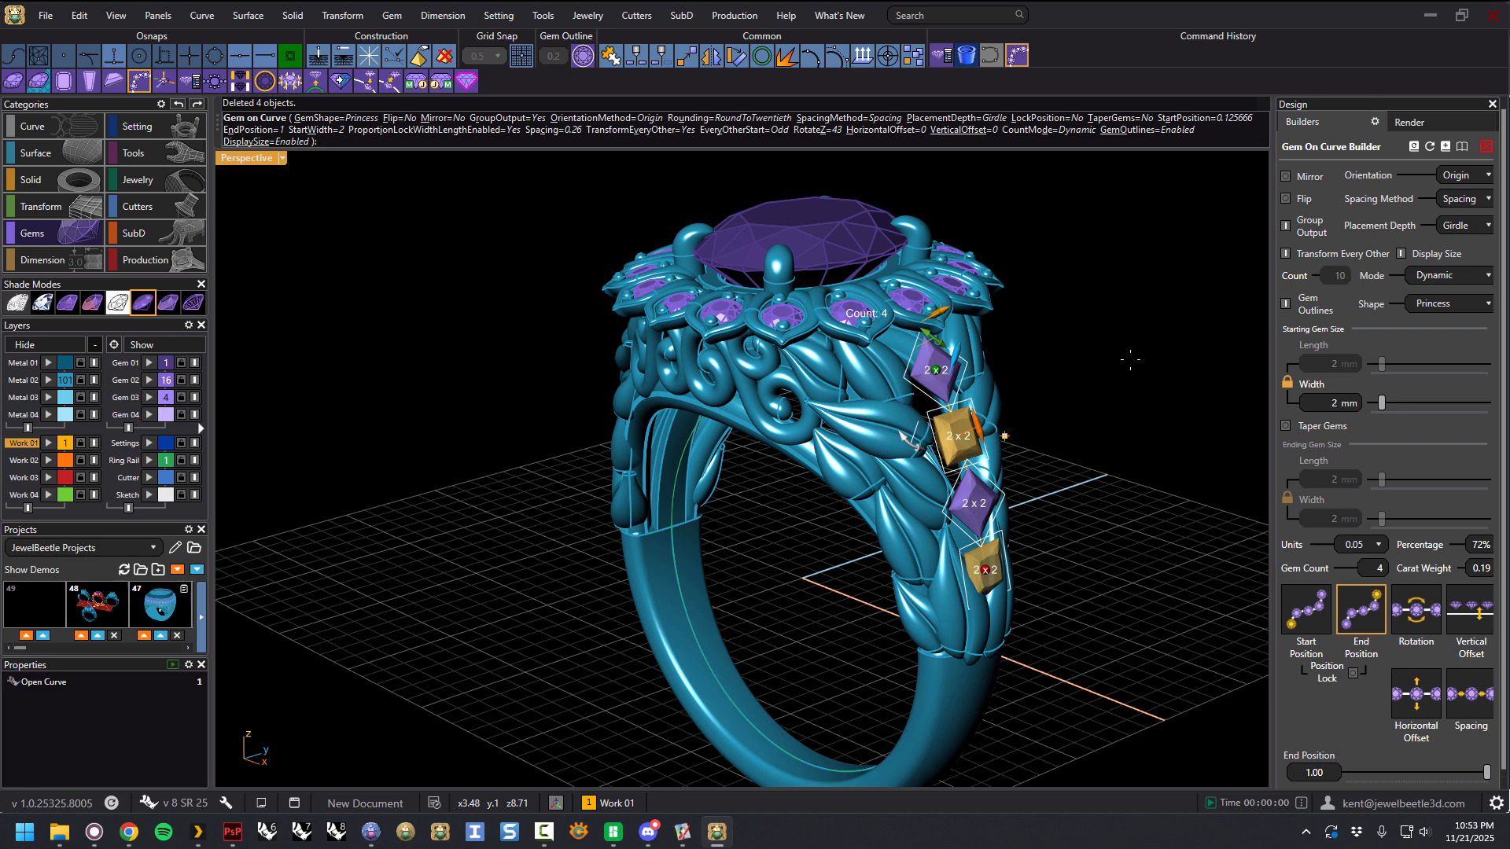
Step: Reset the gem builder to its default settings and move the start position to about 0.06
{"action": "left_click", "coordinate": [1432, 148]}
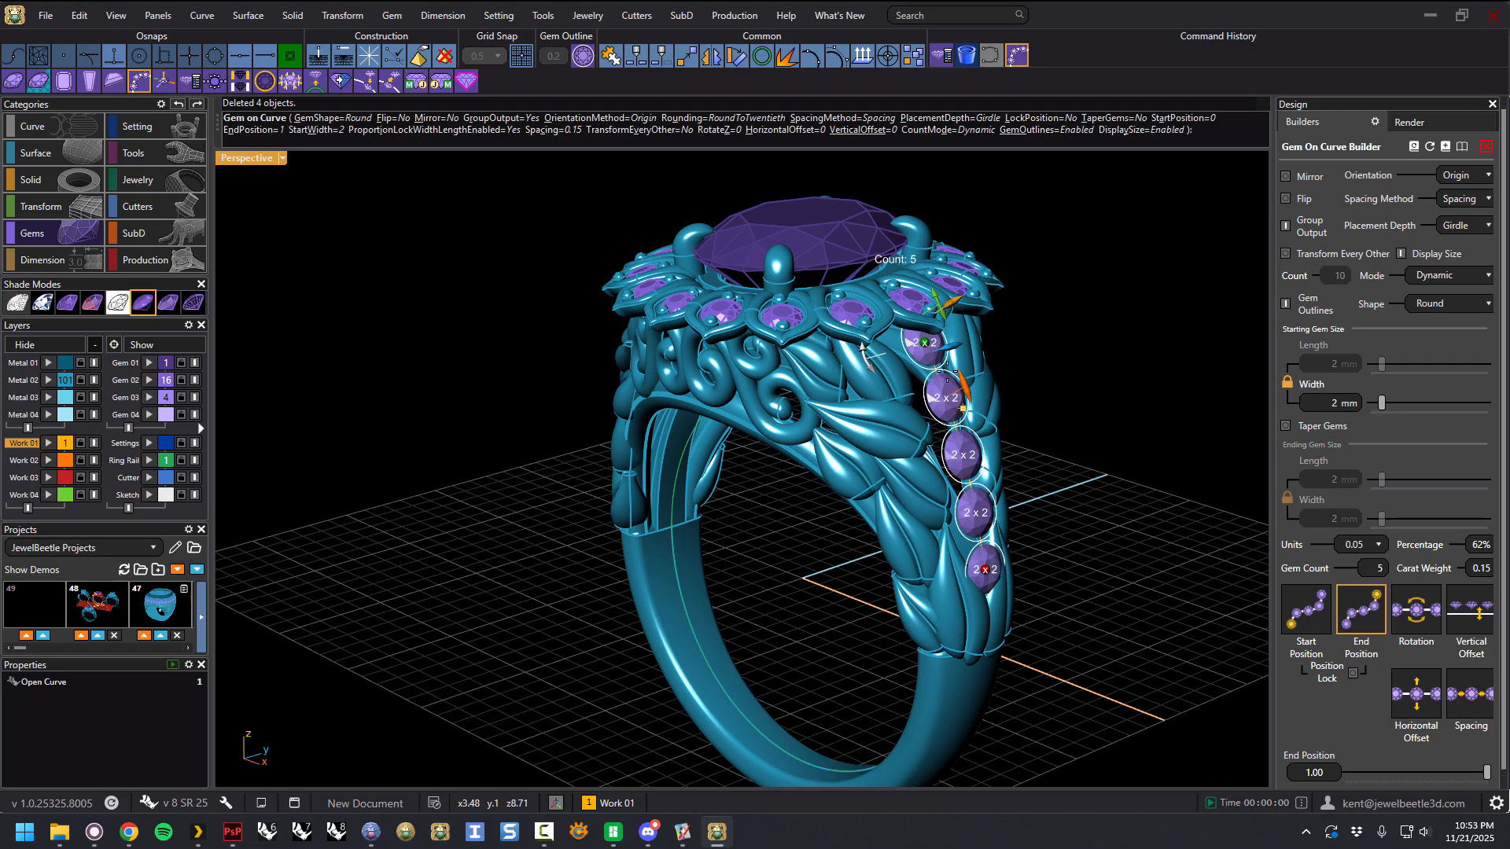
{"action": "left_click_drag", "start_coordinate": [924, 343], "coordinate": [929, 355]}
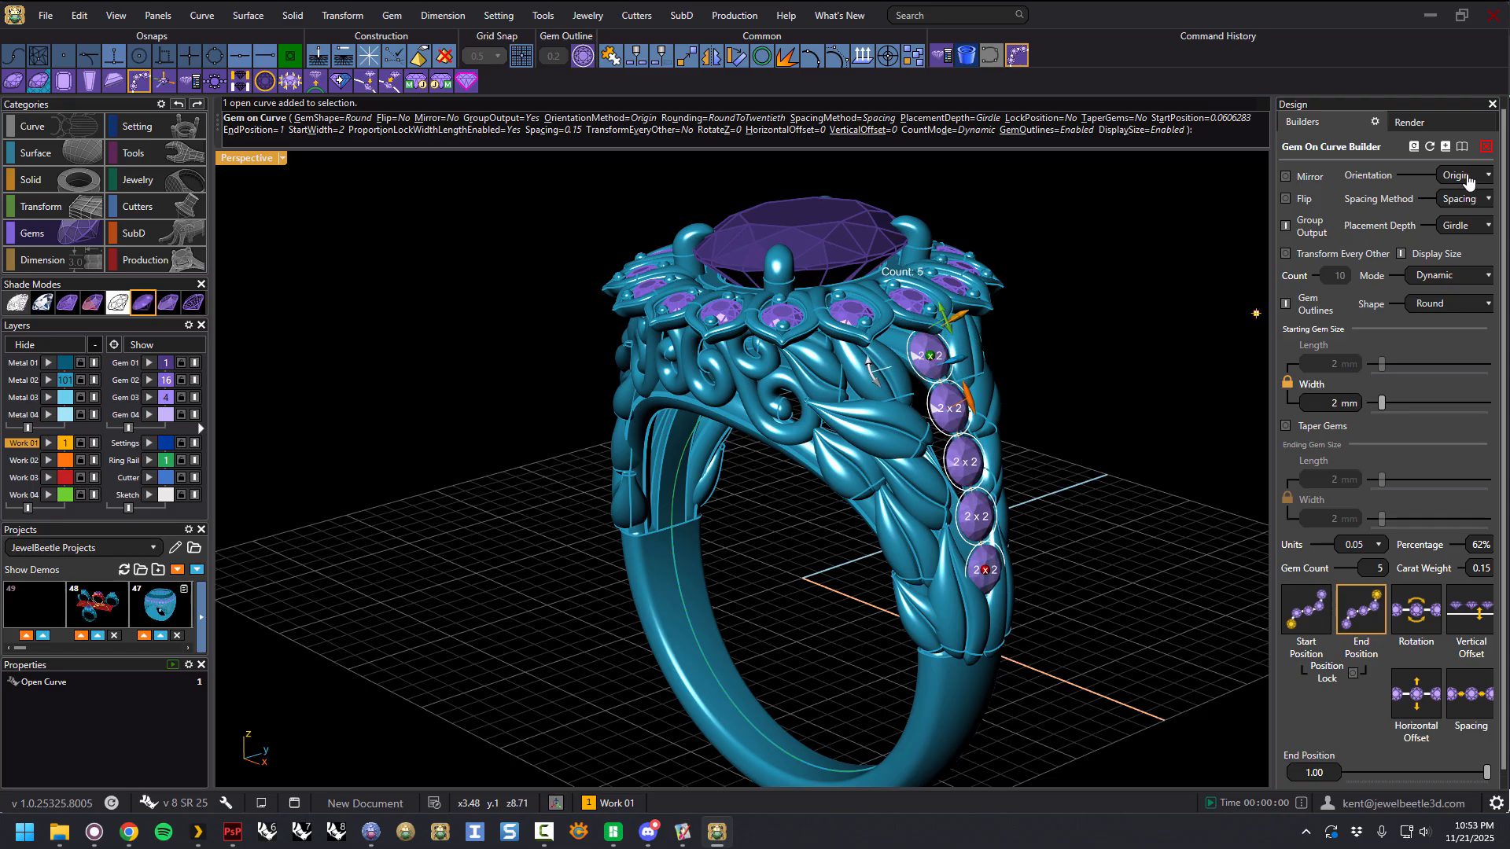
{"action": "right_click_drag", "start_coordinate": [1121, 366], "coordinate": [1004, 316]}
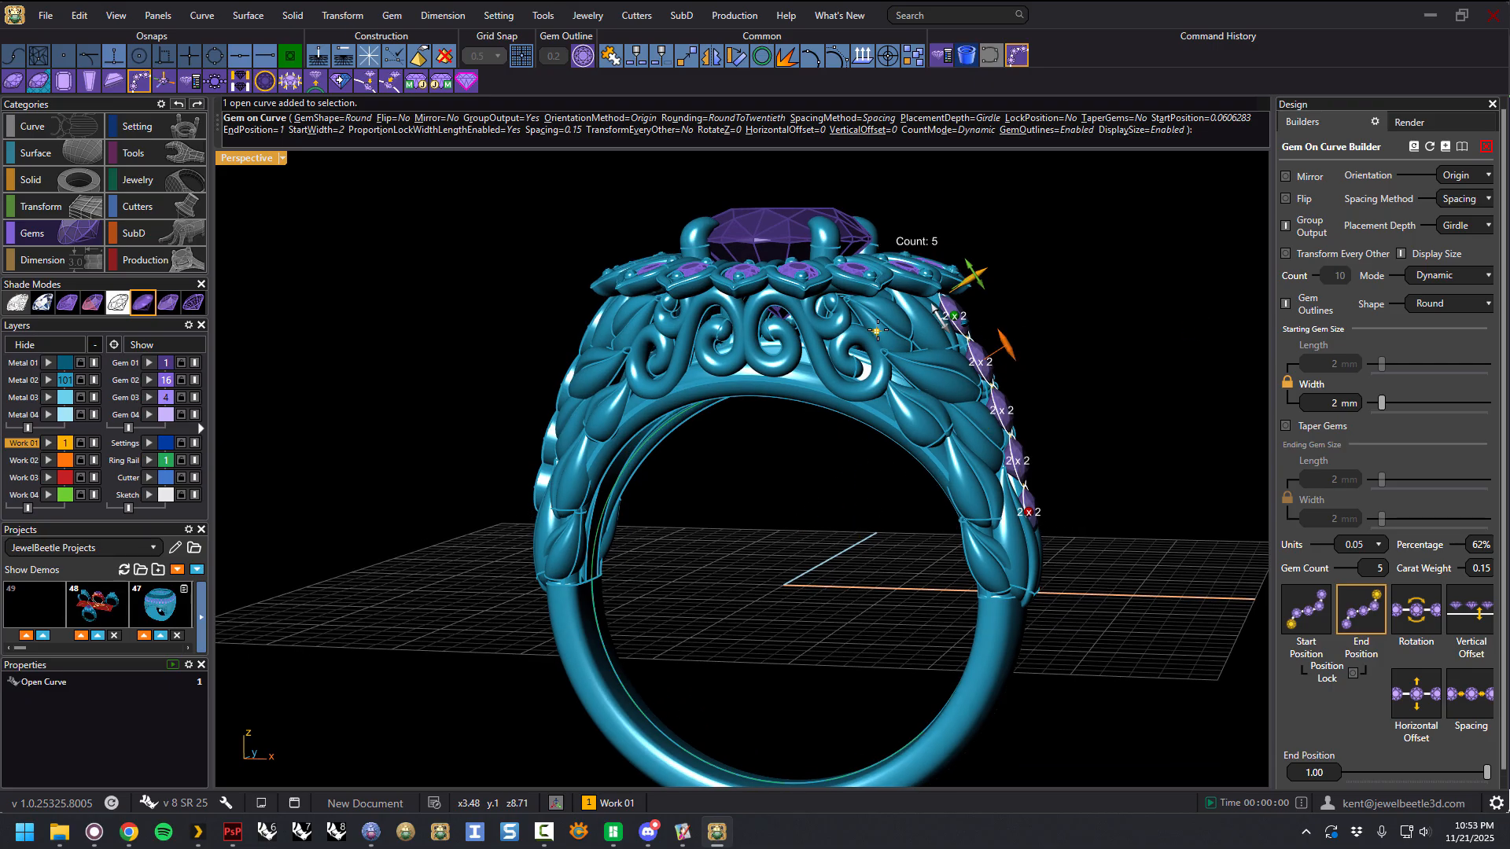
{"action": "right_click_drag", "start_coordinate": [1060, 368], "coordinate": [1030, 417]}
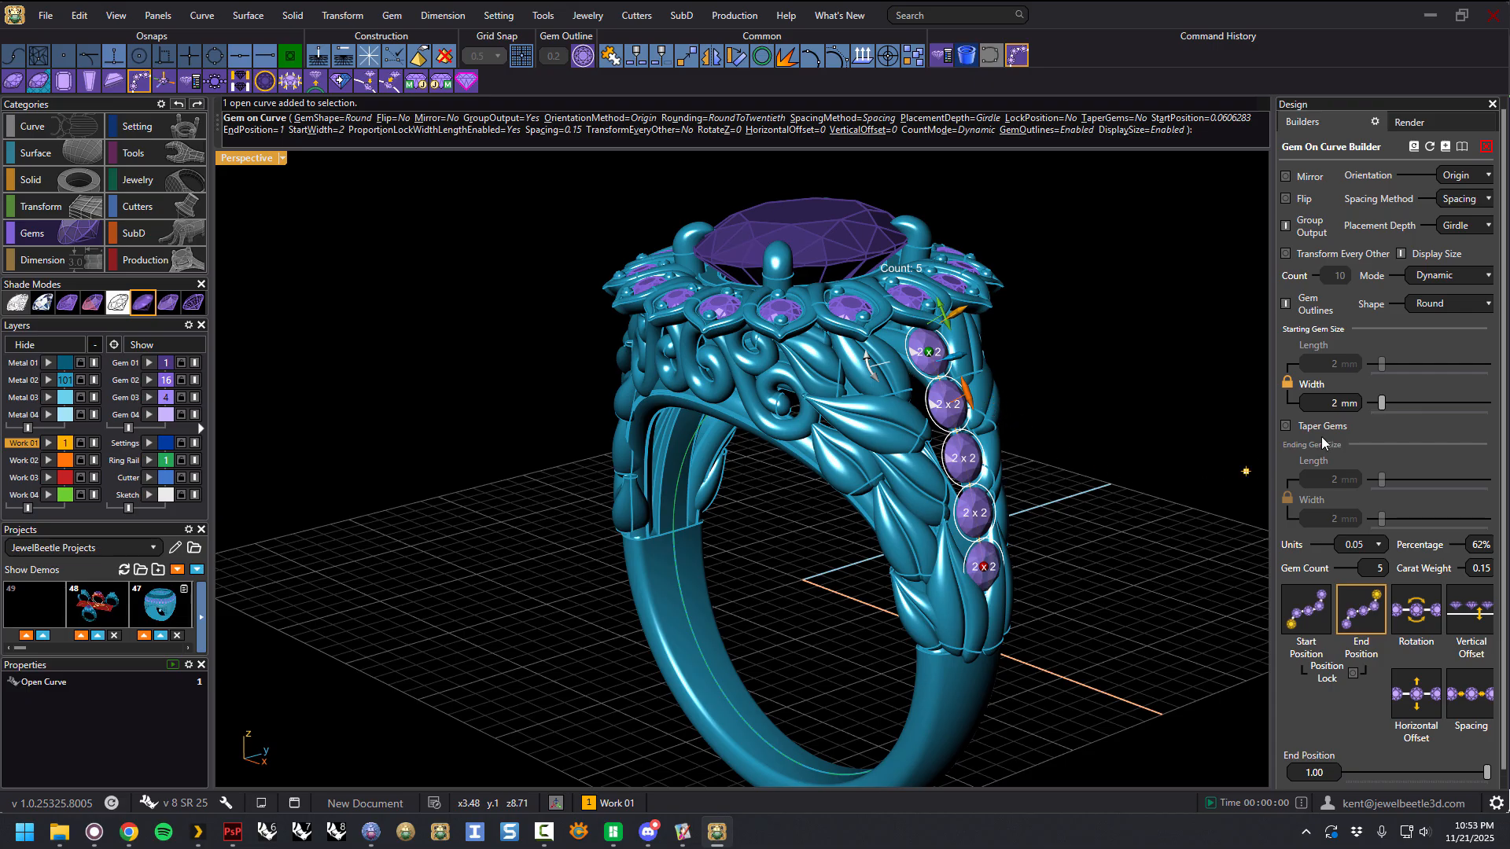
Step: Enable Taper Gems and set the starting gem width to 2.3 mm
{"action": "left_click", "coordinate": [1287, 426]}
{"action": "left_click", "coordinate": [1287, 427]}
{"action": "left_click", "coordinate": [1286, 426]}
{"action": "right_click_drag", "start_coordinate": [1215, 446], "coordinate": [1100, 388]}
{"action": "left_click_drag", "start_coordinate": [1385, 403], "coordinate": [1385, 404]}
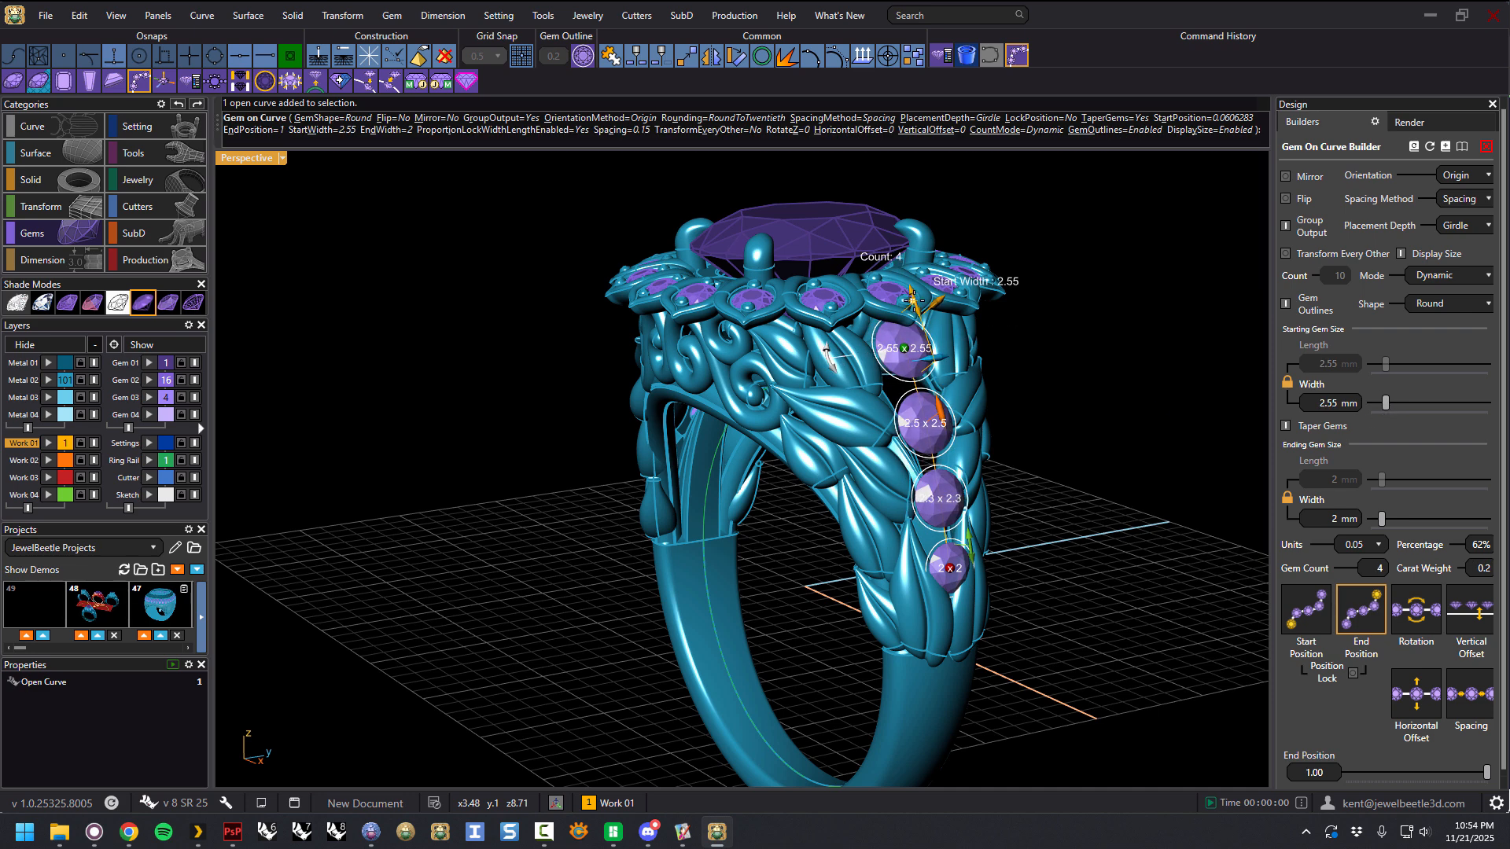
{"action": "left_click_drag", "start_coordinate": [918, 306], "coordinate": [920, 313]}
{"action": "scroll", "coordinate": [921, 369], "scroll_direction": "up", "scroll_amount": 3}
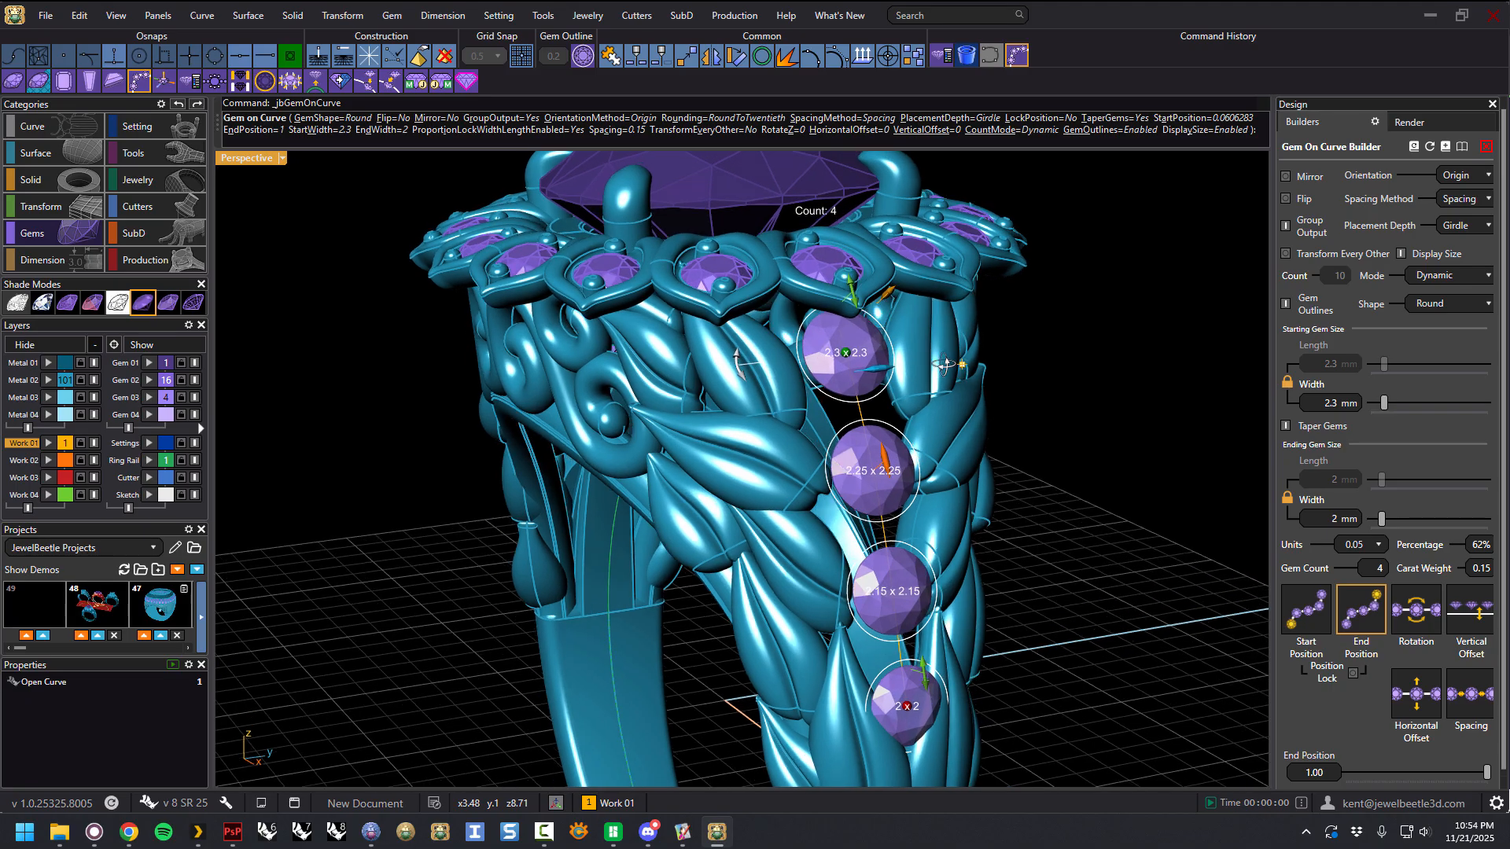
Step: Move the start position of the tapered gems to about 0.11 and reduce the ending gem width to 1.8 mm
{"action": "mouse_move", "coordinate": [863, 355]}
{"action": "left_mouse_down"}
{"action": "mouse_move", "coordinate": [871, 401]}
{"action": "mouse_move", "coordinate": [868, 377]}
{"action": "left_mouse_up"}
{"action": "right_click_drag", "start_coordinate": [973, 630], "coordinate": [965, 570]}
{"action": "mouse_move", "coordinate": [945, 635]}
{"action": "left_mouse_down"}
{"action": "mouse_move", "coordinate": [928, 616]}
{"action": "mouse_move", "coordinate": [930, 630]}
{"action": "left_mouse_up"}
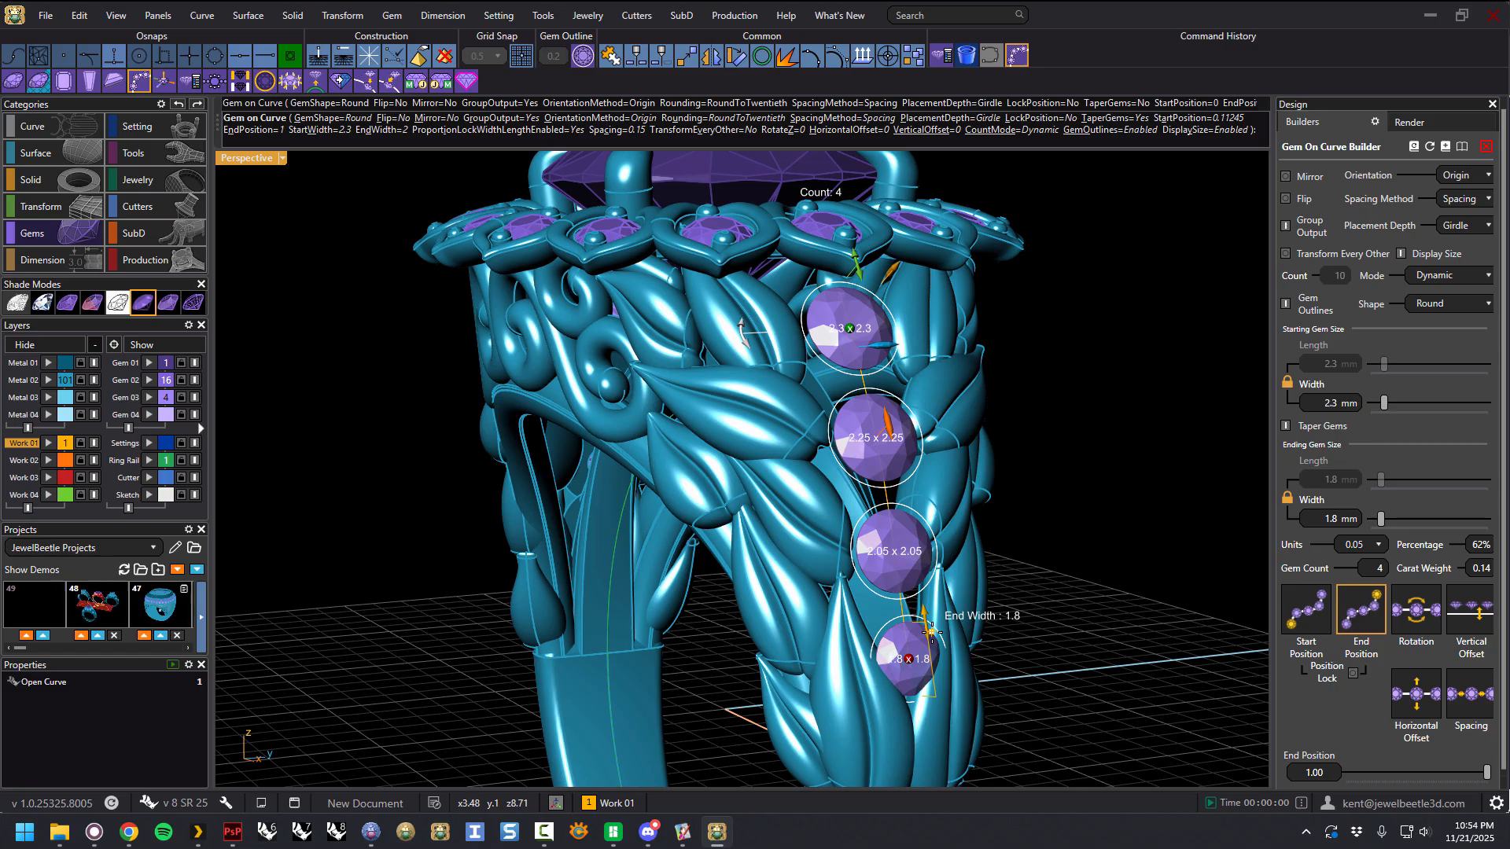
Step: Pull the end position of the tapered gems back to about 0.91 and set the ending gem width to 1.7 mm
{"action": "left_click_drag", "start_coordinate": [908, 659], "coordinate": [913, 626]}
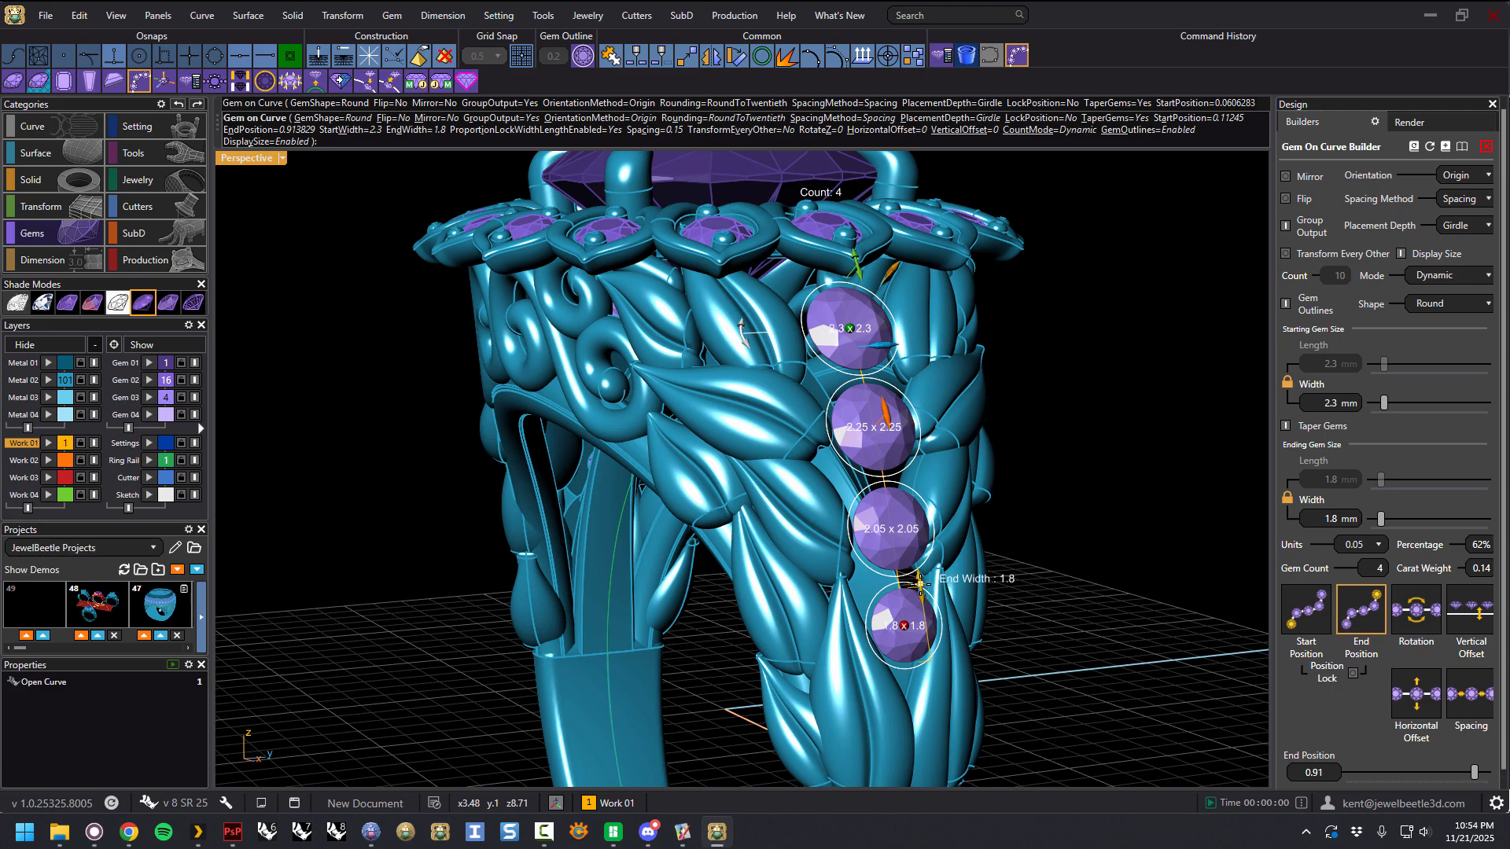
{"action": "left_click_drag", "start_coordinate": [920, 586], "coordinate": [911, 623]}
{"action": "right_click_drag", "start_coordinate": [960, 467], "coordinate": [947, 492]}
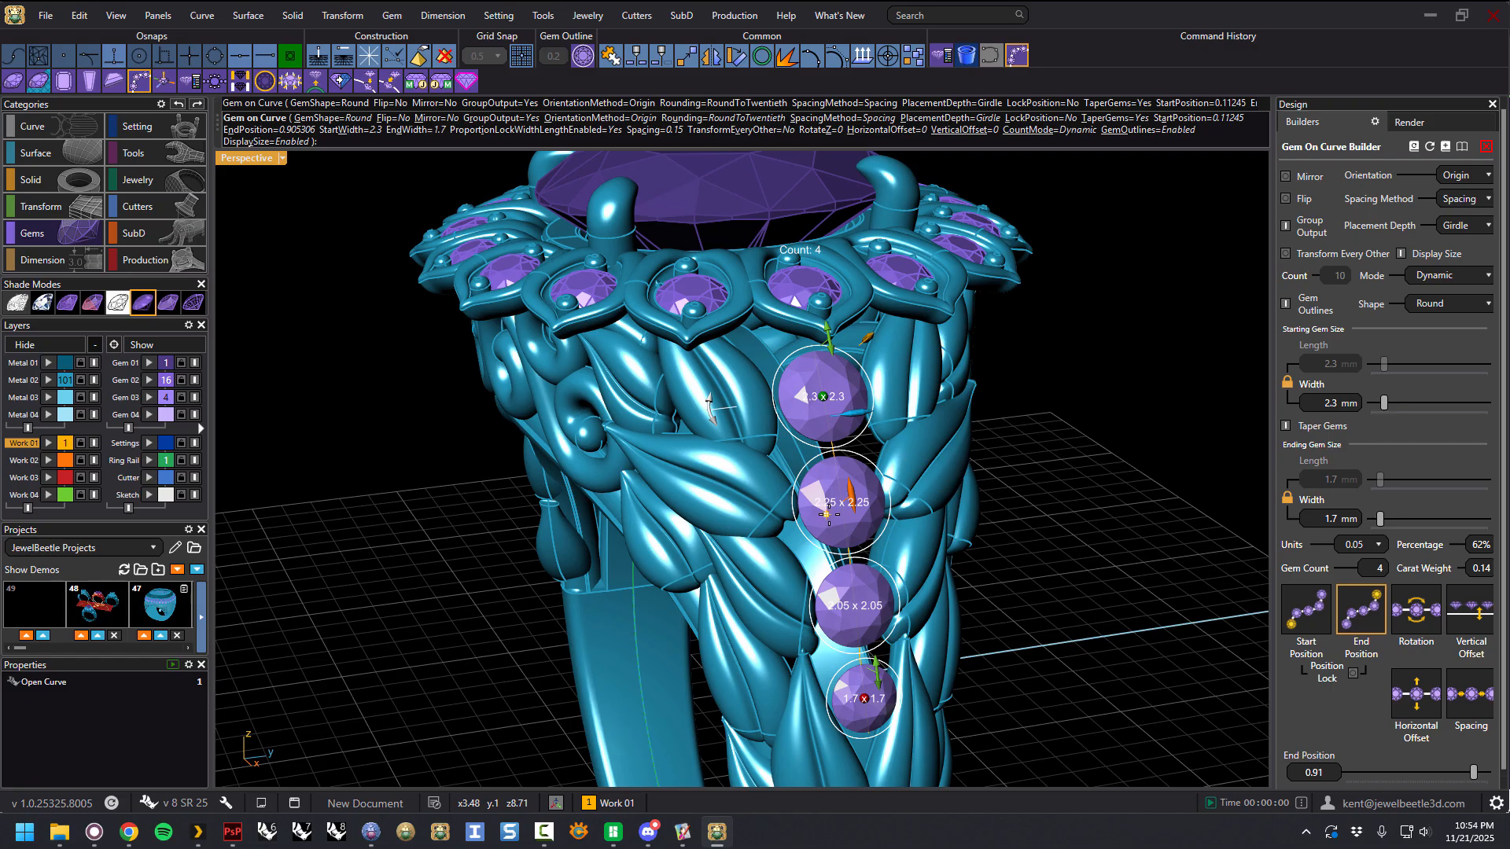
Step: Increase the spacing between the tapered shoulder gems to 0.33
{"action": "scroll", "coordinate": [840, 511], "scroll_direction": "up", "scroll_amount": 2}
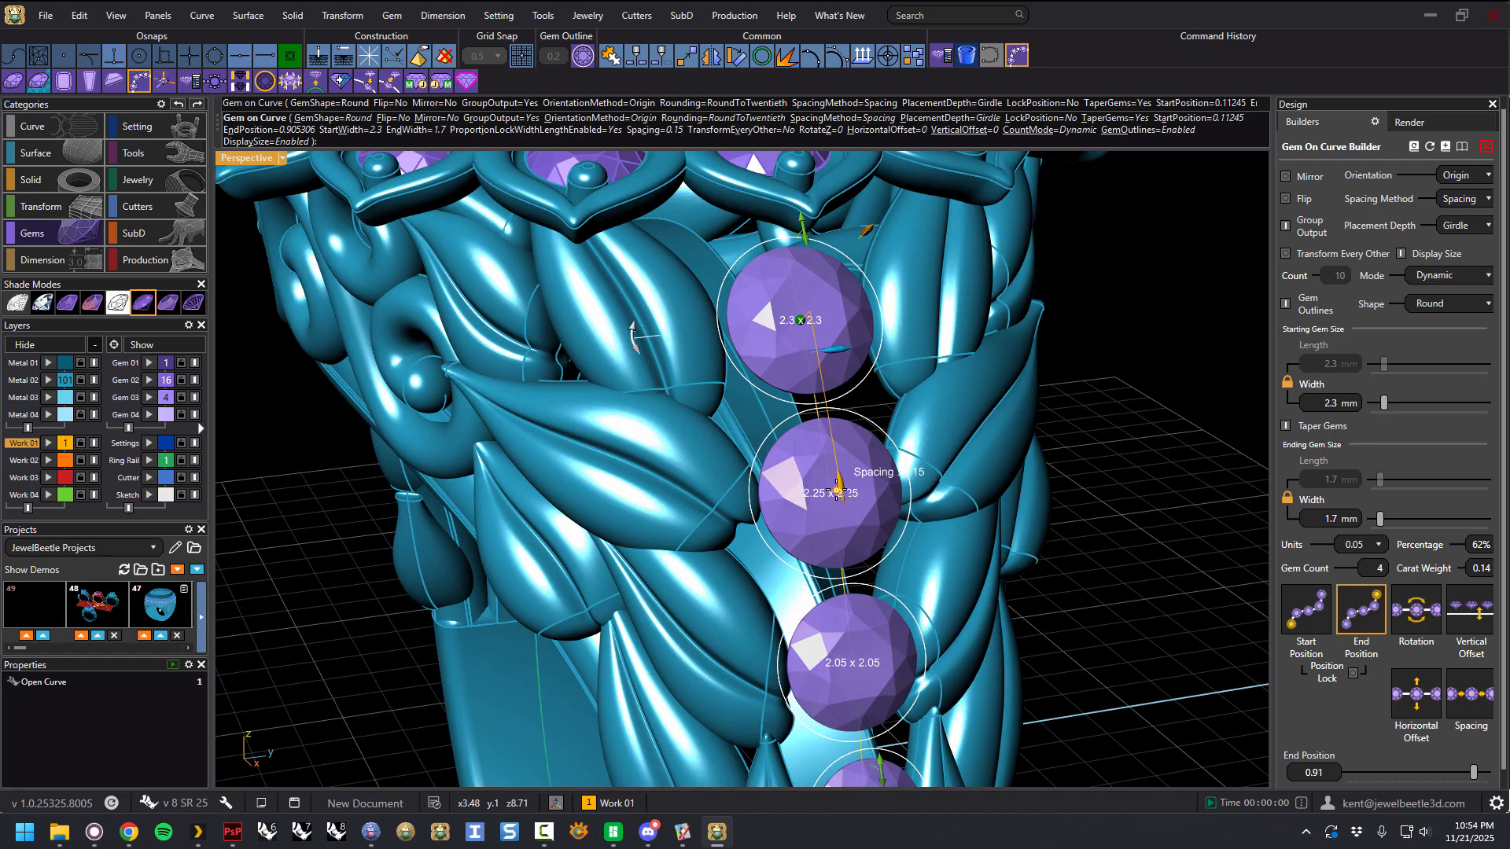
{"action": "left_click_drag", "start_coordinate": [840, 492], "coordinate": [841, 497]}
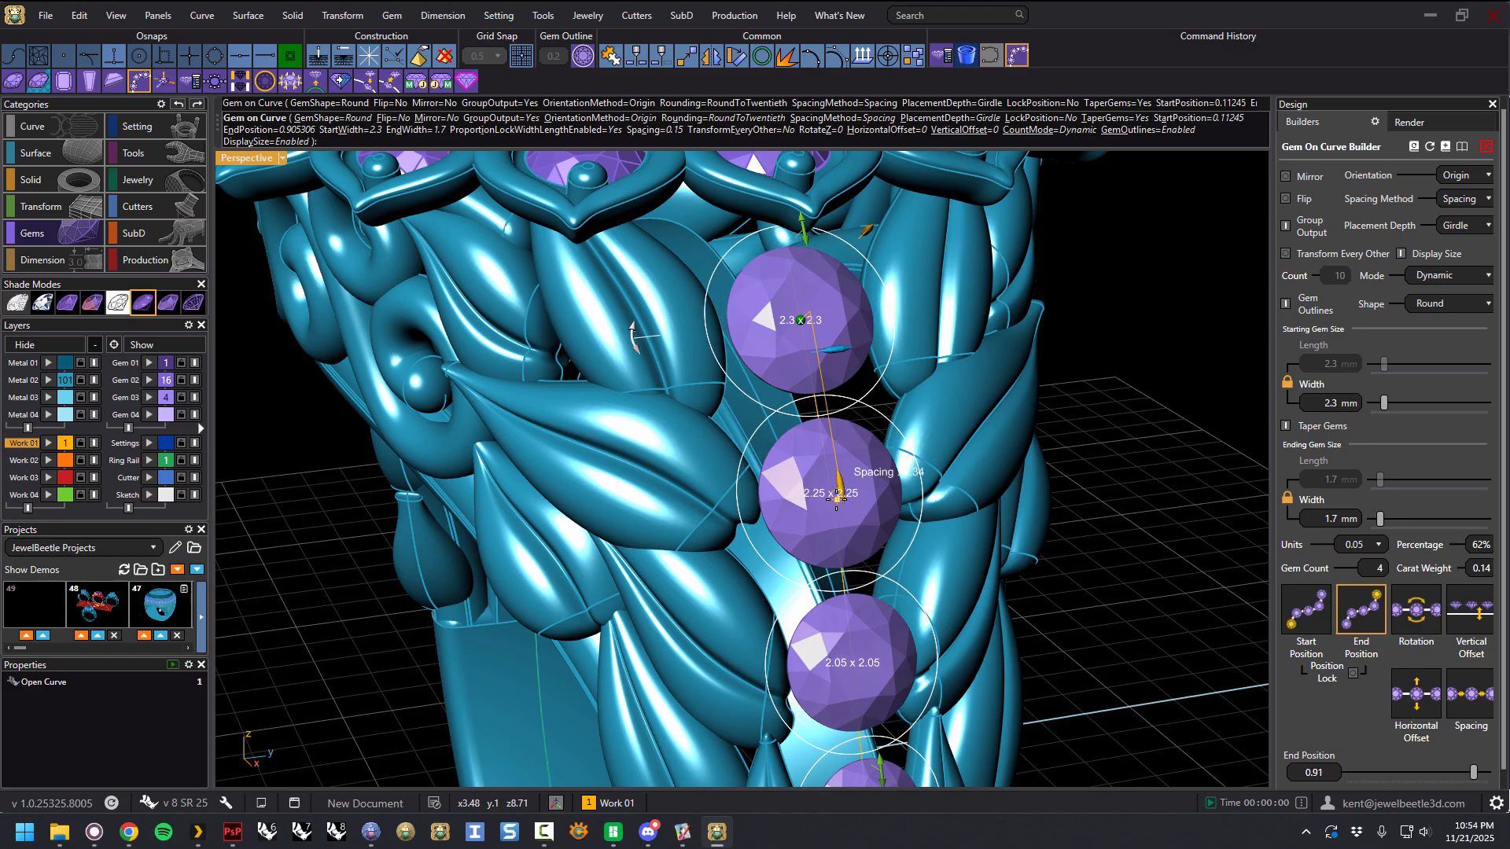
{"action": "mouse_move", "coordinate": [852, 507]}
{"action": "right_mouse_down"}
{"action": "mouse_move", "coordinate": [854, 486]}
{"action": "mouse_move", "coordinate": [872, 496]}
{"action": "right_mouse_up"}
{"action": "scroll", "coordinate": [852, 465], "scroll_direction": "down", "scroll_amount": 3}
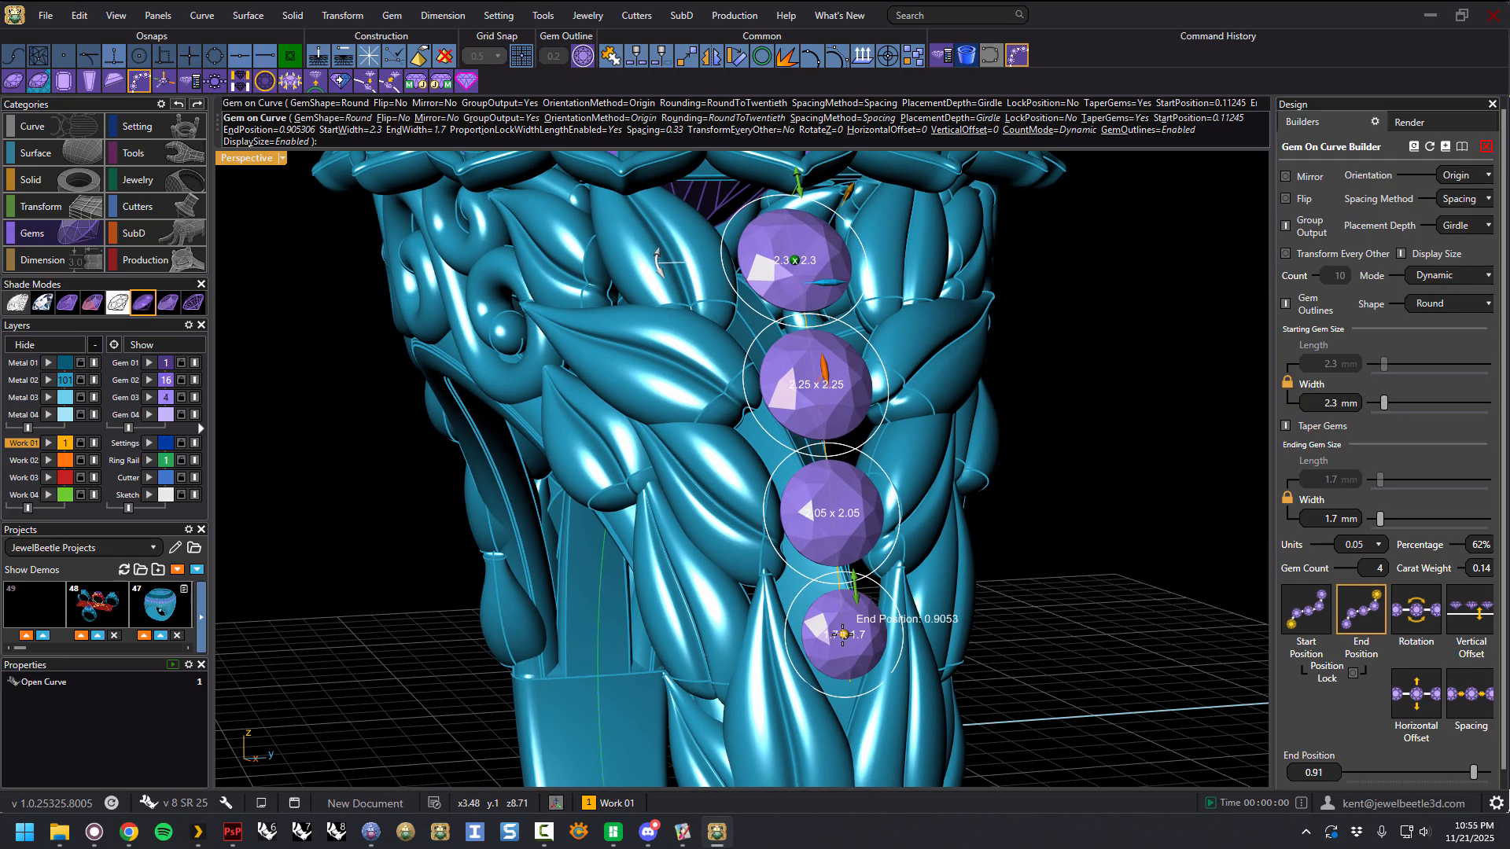
{"action": "right_click_drag", "start_coordinate": [971, 504], "coordinate": [984, 523]}
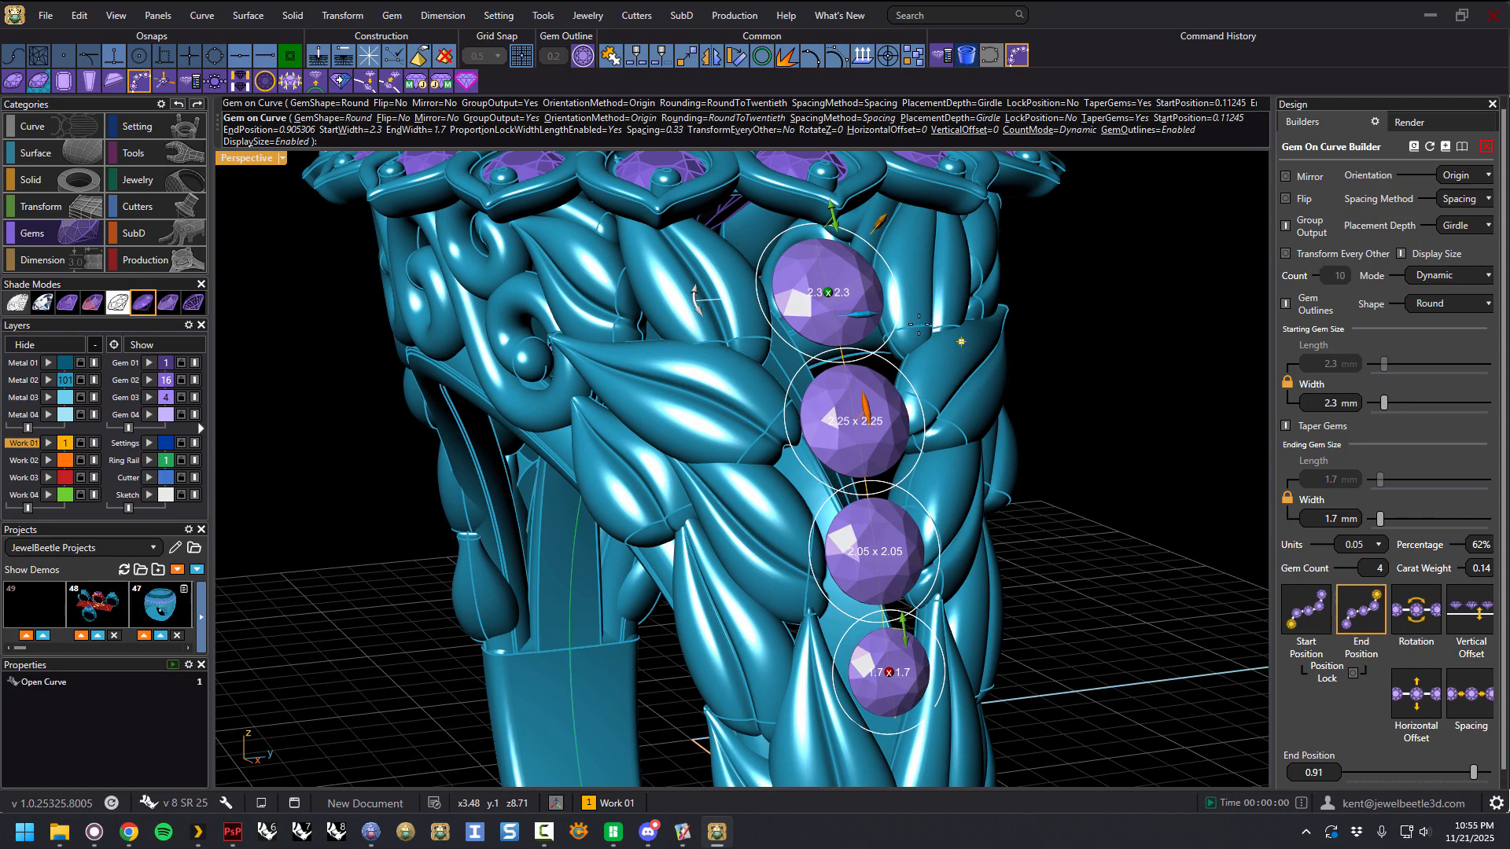
Step: Enable Position Lock, slide the whole tapered gem row to a start position of about 0.16, and create the gems
{"action": "right_click_drag", "start_coordinate": [894, 332], "coordinate": [1116, 438]}
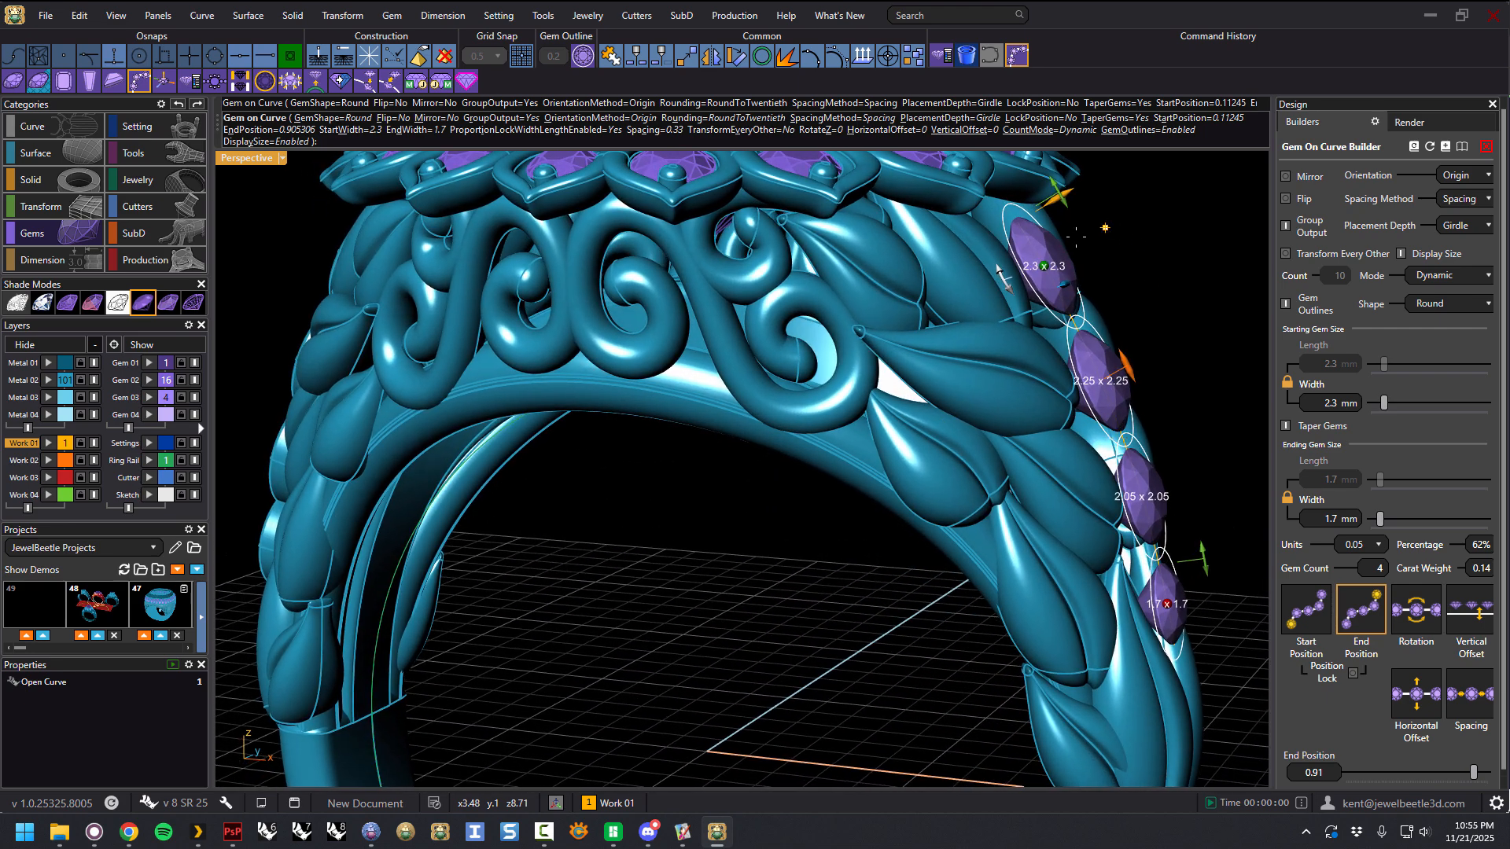
{"action": "right_click_drag", "start_coordinate": [1076, 235], "coordinate": [887, 244]}
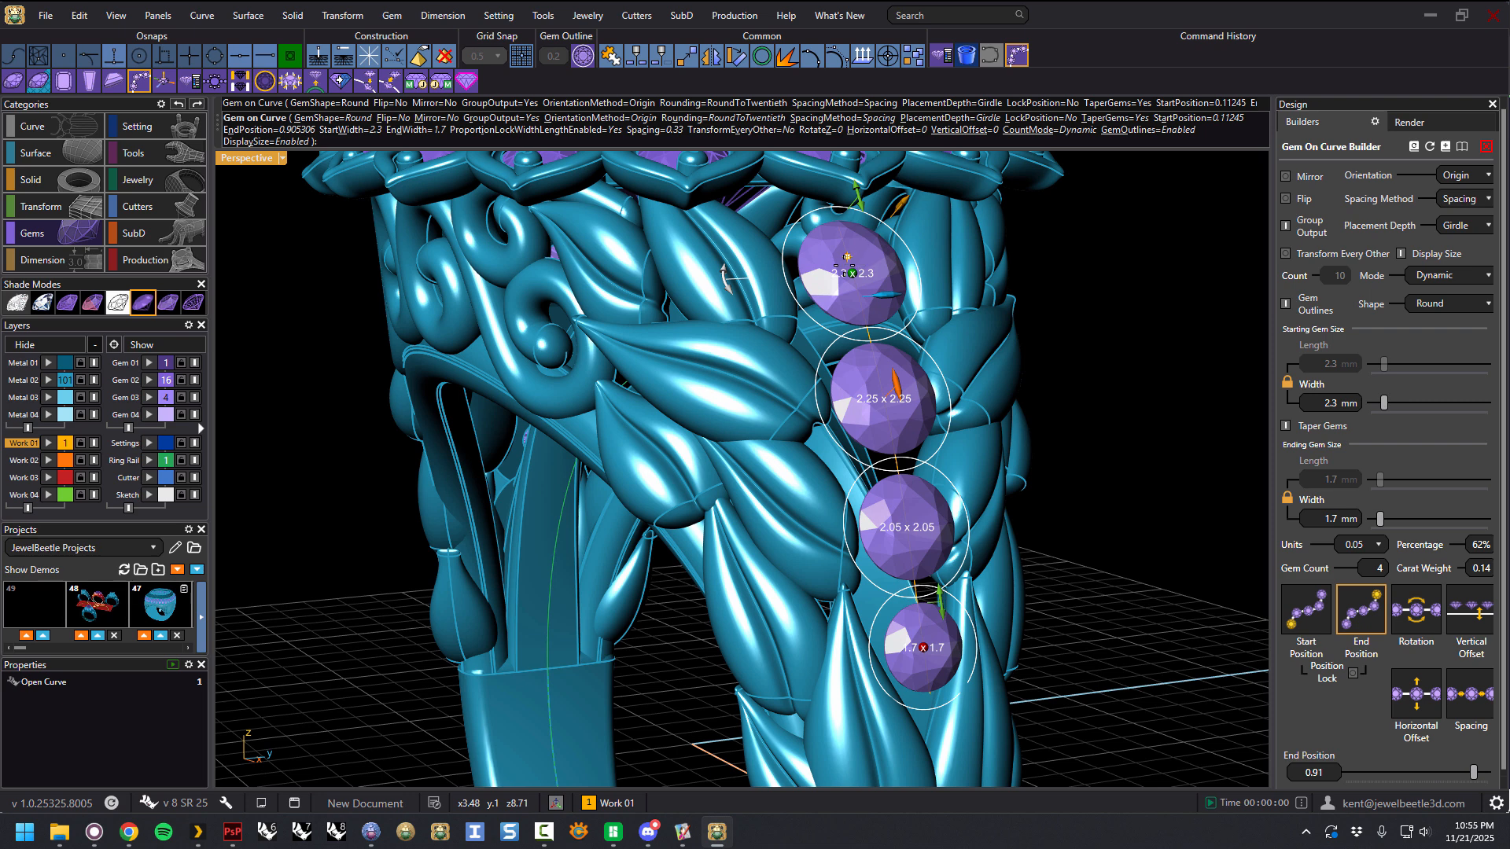
{"action": "mouse_move", "coordinate": [853, 273]}
{"action": "left_click", "coordinate": [1353, 674]}
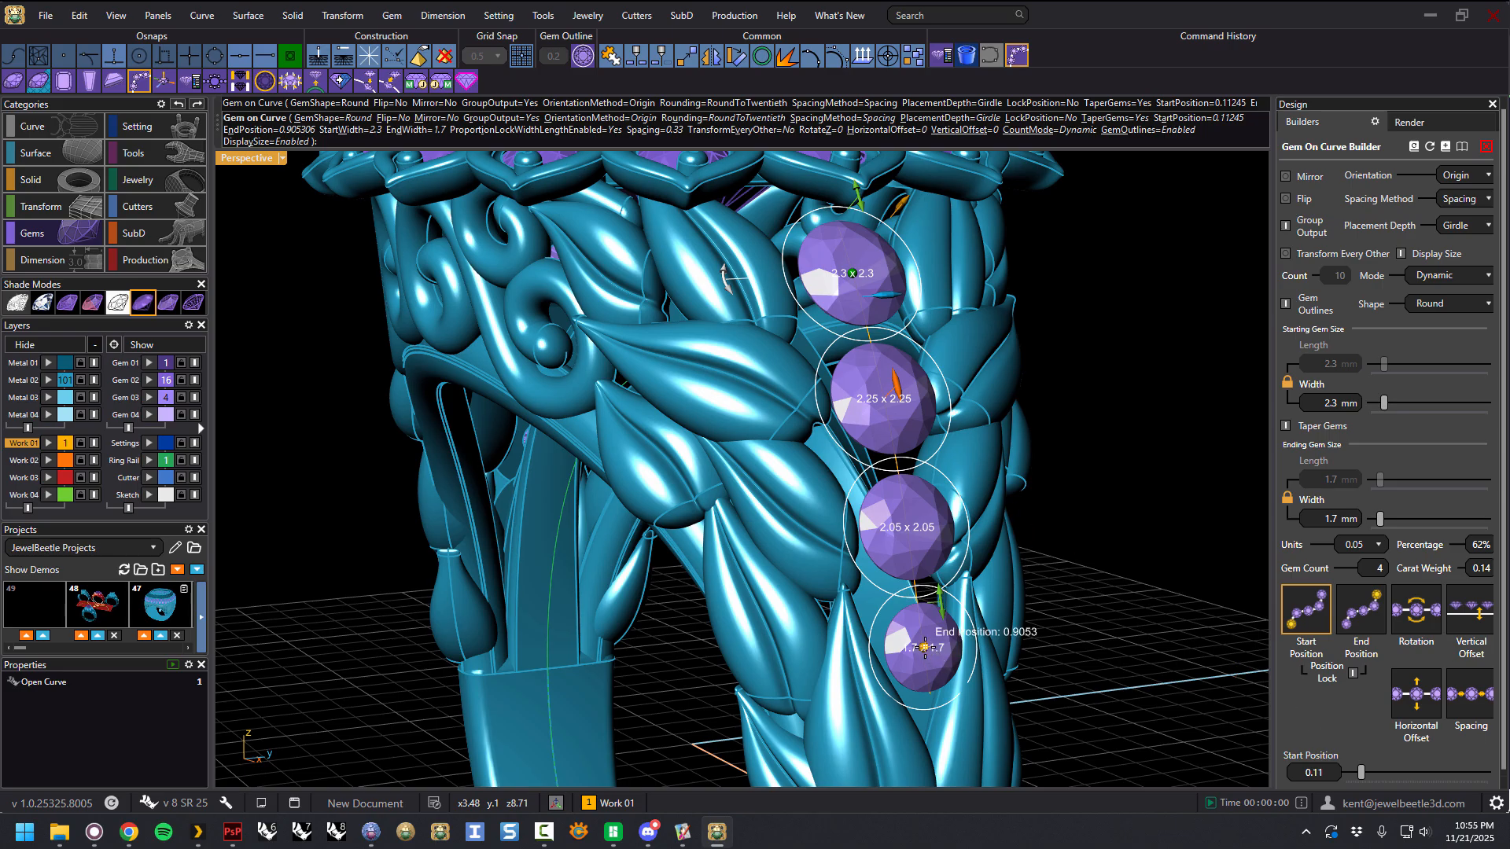
{"action": "mouse_move", "coordinate": [853, 277]}
{"action": "left_mouse_down"}
{"action": "mouse_move", "coordinate": [858, 322]}
{"action": "mouse_move", "coordinate": [857, 253]}
{"action": "mouse_move", "coordinate": [863, 333]}
{"action": "mouse_move", "coordinate": [855, 266]}
{"action": "mouse_move", "coordinate": [854, 287]}
{"action": "left_mouse_up"}
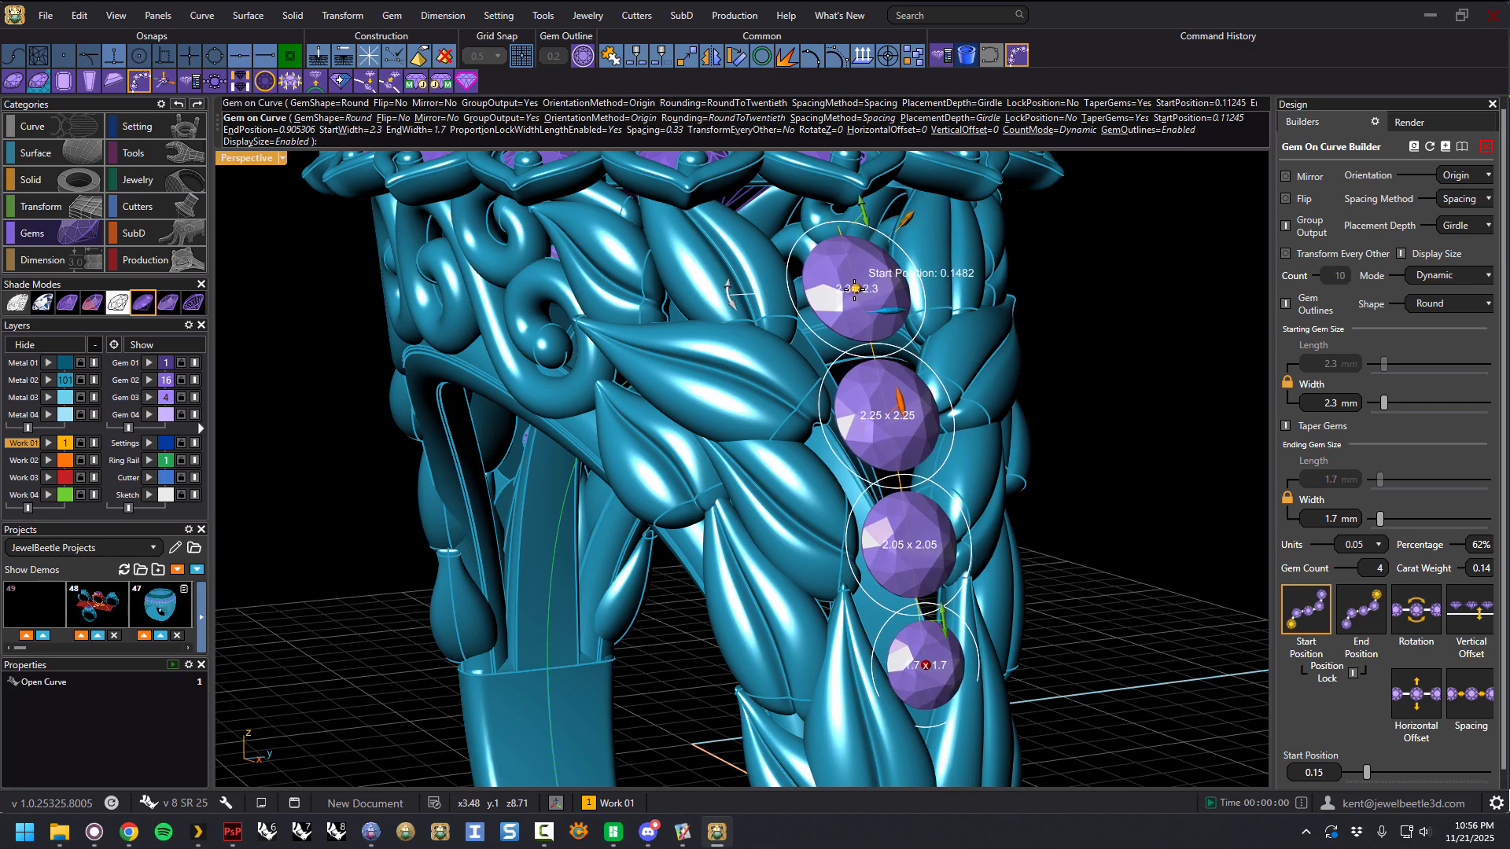
{"action": "right_click_drag", "start_coordinate": [865, 302], "coordinate": [836, 324]}
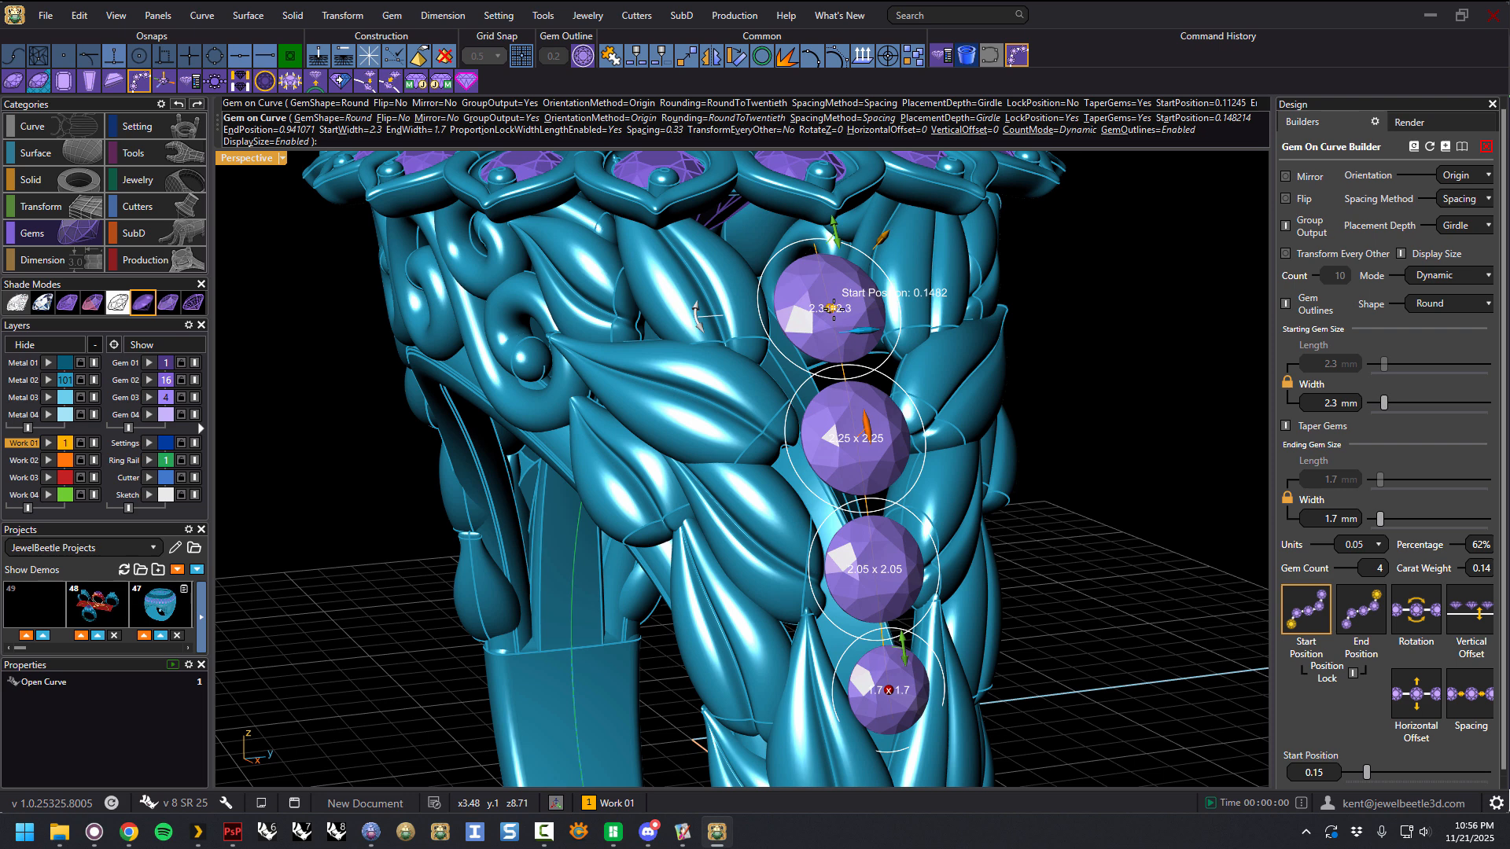
{"action": "left_click_drag", "start_coordinate": [834, 309], "coordinate": [836, 316]}
{"action": "right_click", "coordinate": [1089, 370]}
Step: Start a Bezel builder on the row of tapered shoulder gems
{"action": "scroll", "coordinate": [933, 278], "scroll_direction": "down", "scroll_amount": 2}
{"action": "scroll", "coordinate": [933, 278], "scroll_direction": "down", "scroll_amount": 4}
{"action": "right_click_drag", "start_coordinate": [993, 321], "coordinate": [1022, 346]}
{"action": "left_click", "coordinate": [915, 309]}
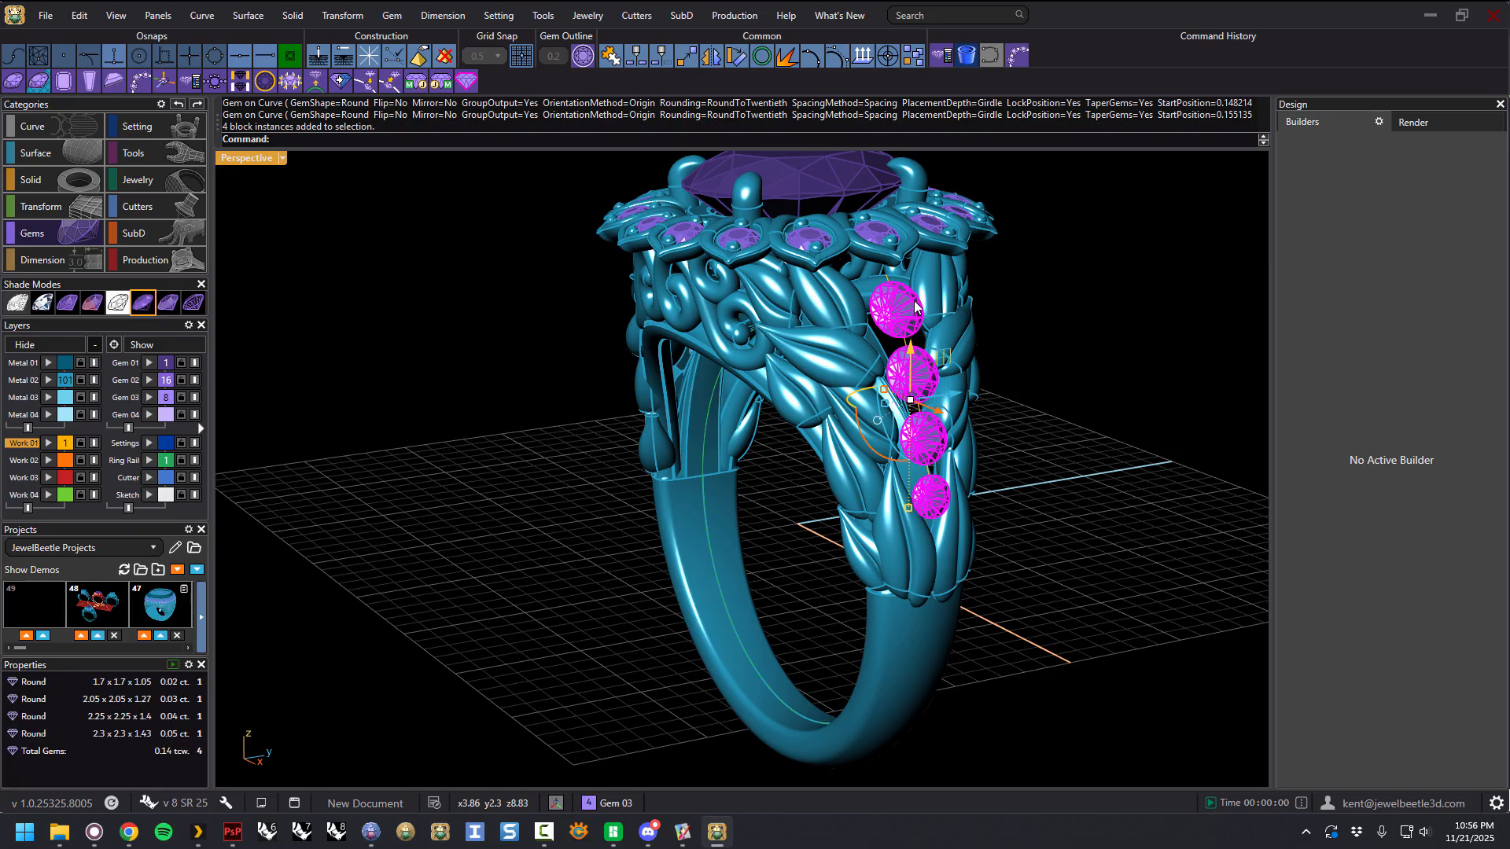
{"action": "left_click", "coordinate": [967, 55]}
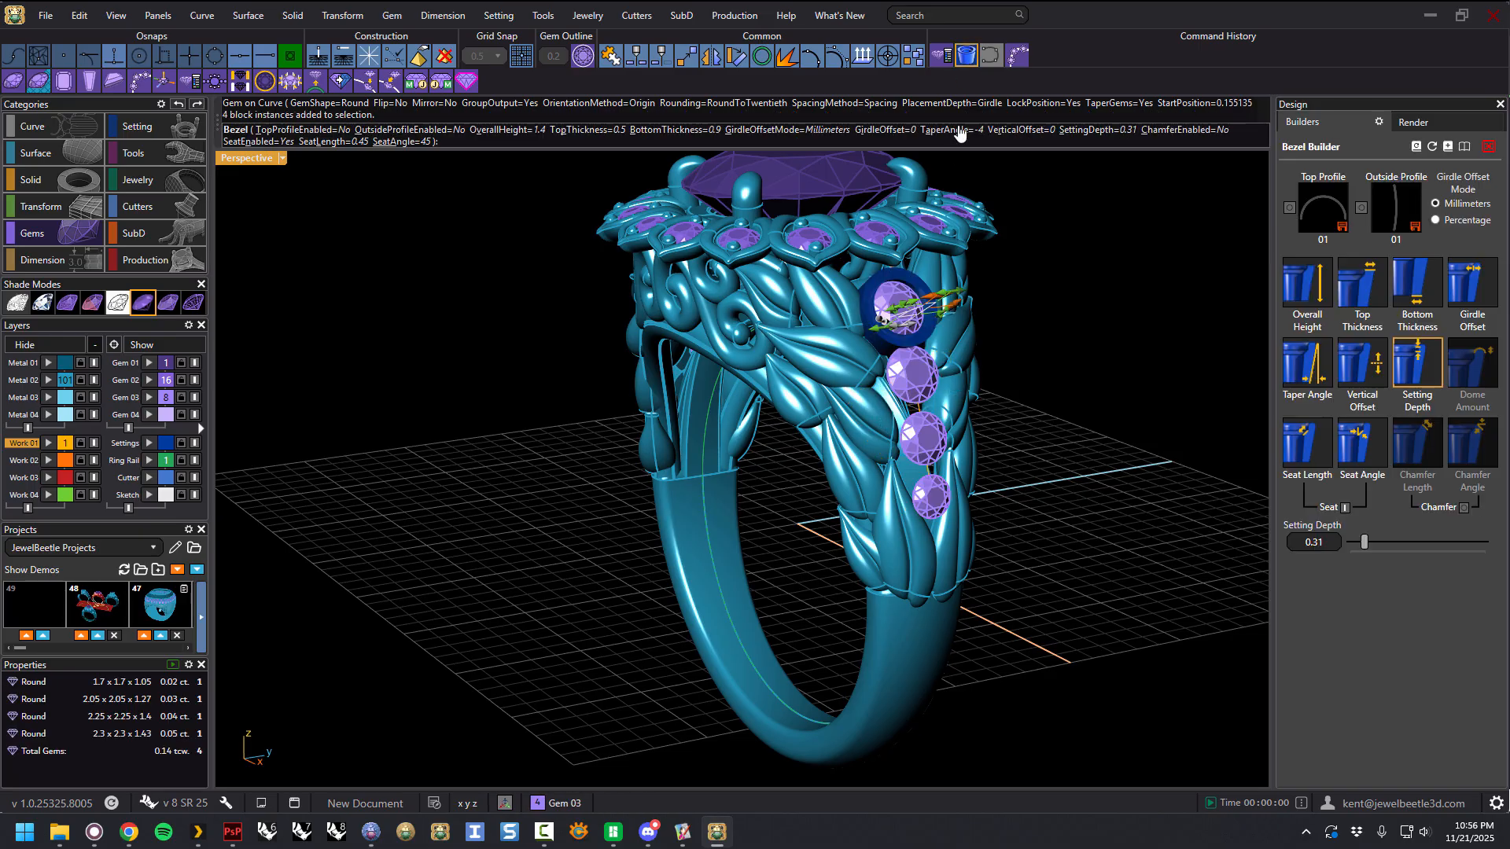
{"action": "right_click_drag", "start_coordinate": [995, 358], "coordinate": [940, 323]}
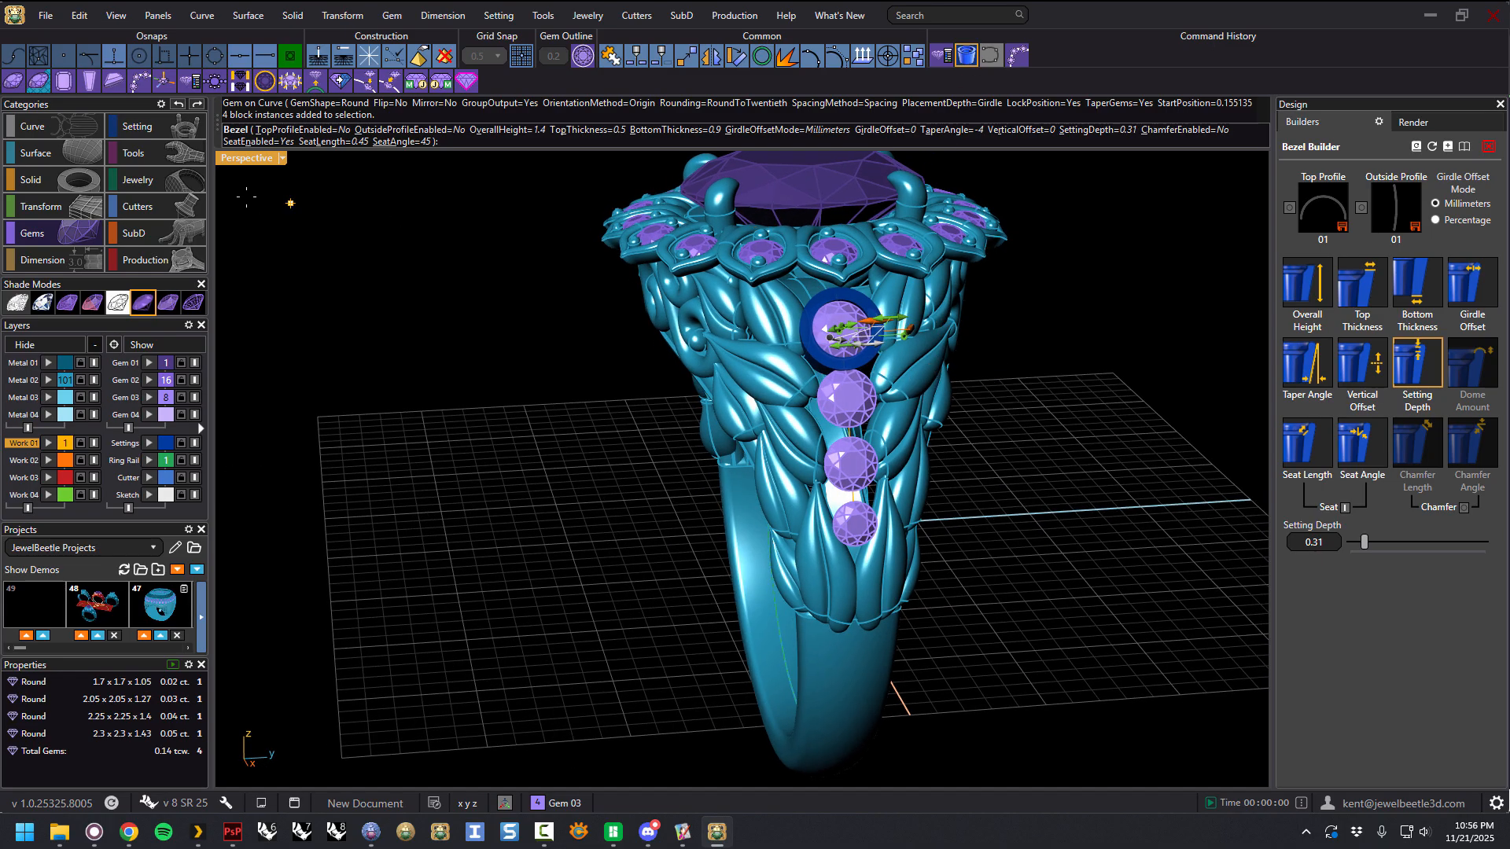
{"action": "left_click", "coordinate": [155, 126]}
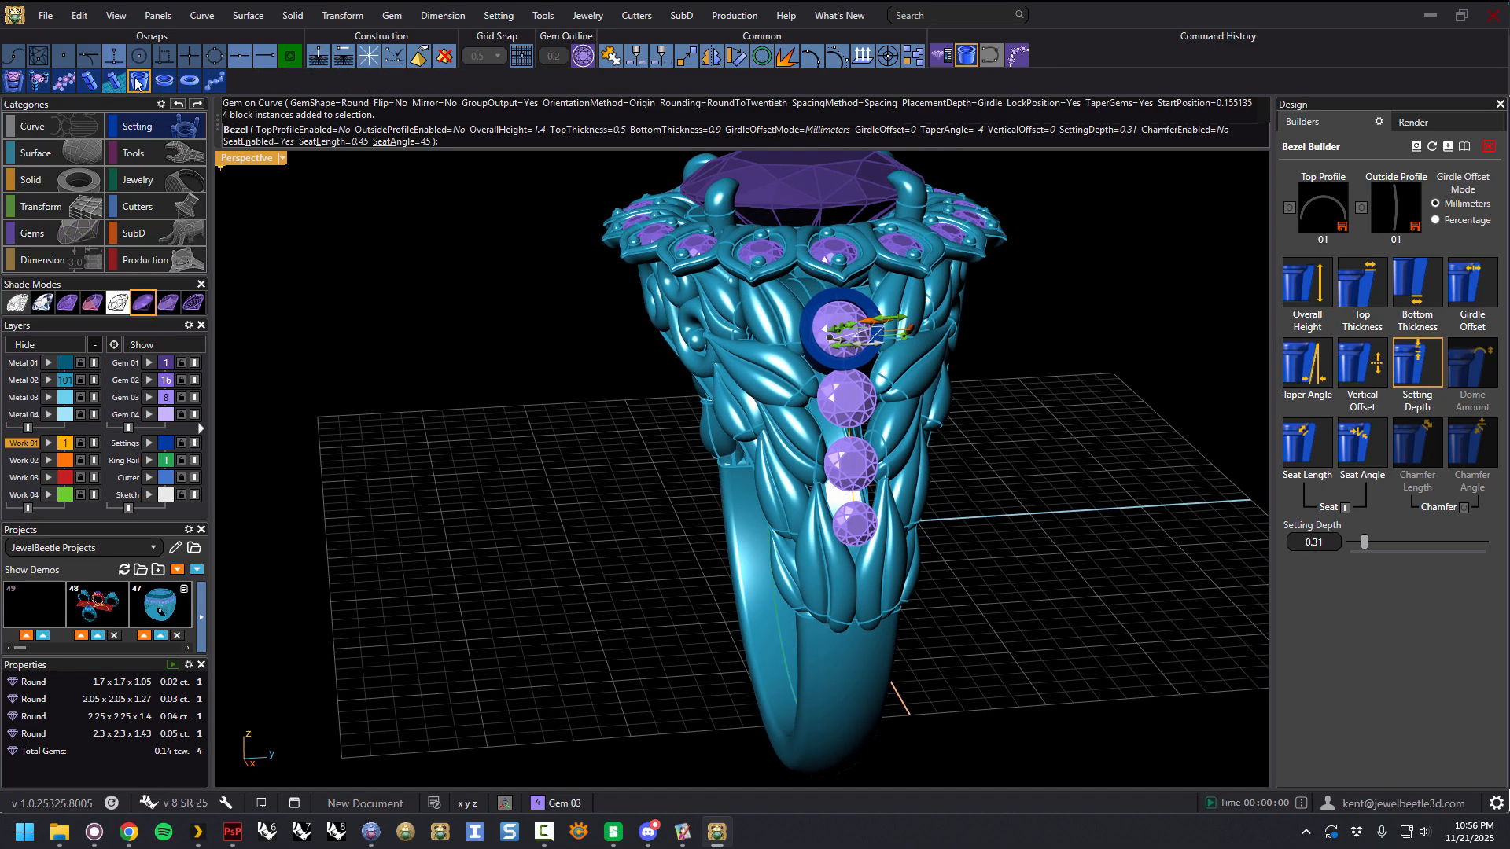
{"action": "scroll", "coordinate": [848, 306], "scroll_direction": "up", "scroll_amount": 6}
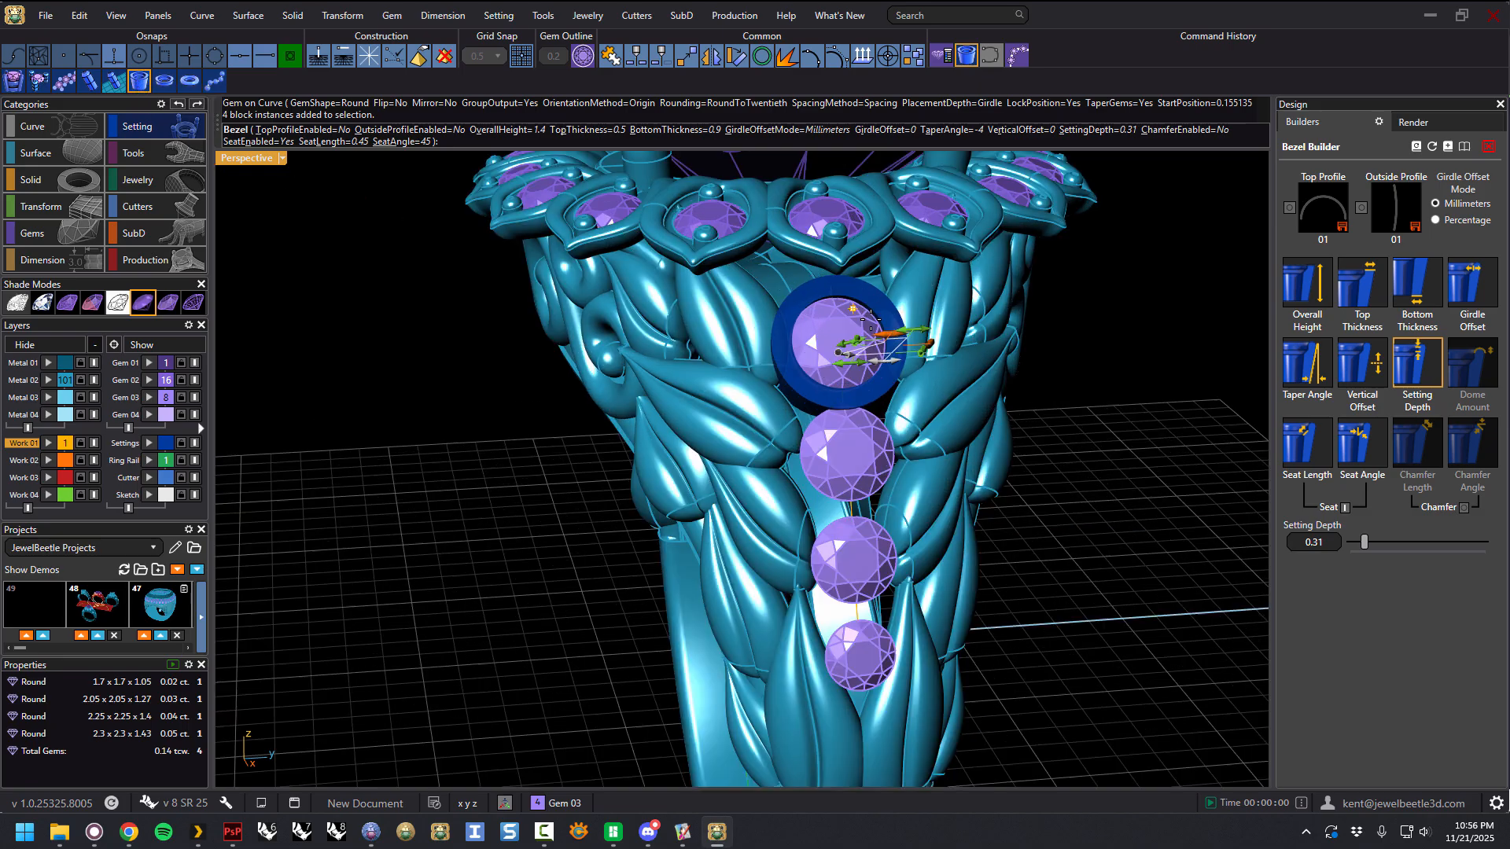
Step: Reduce the bezel's top thickness to 0.35 and create the bezel around the largest shoulder gem
{"action": "left_click_drag", "start_coordinate": [931, 339], "coordinate": [883, 337]}
{"action": "right_click_drag", "start_coordinate": [910, 406], "coordinate": [912, 389]}
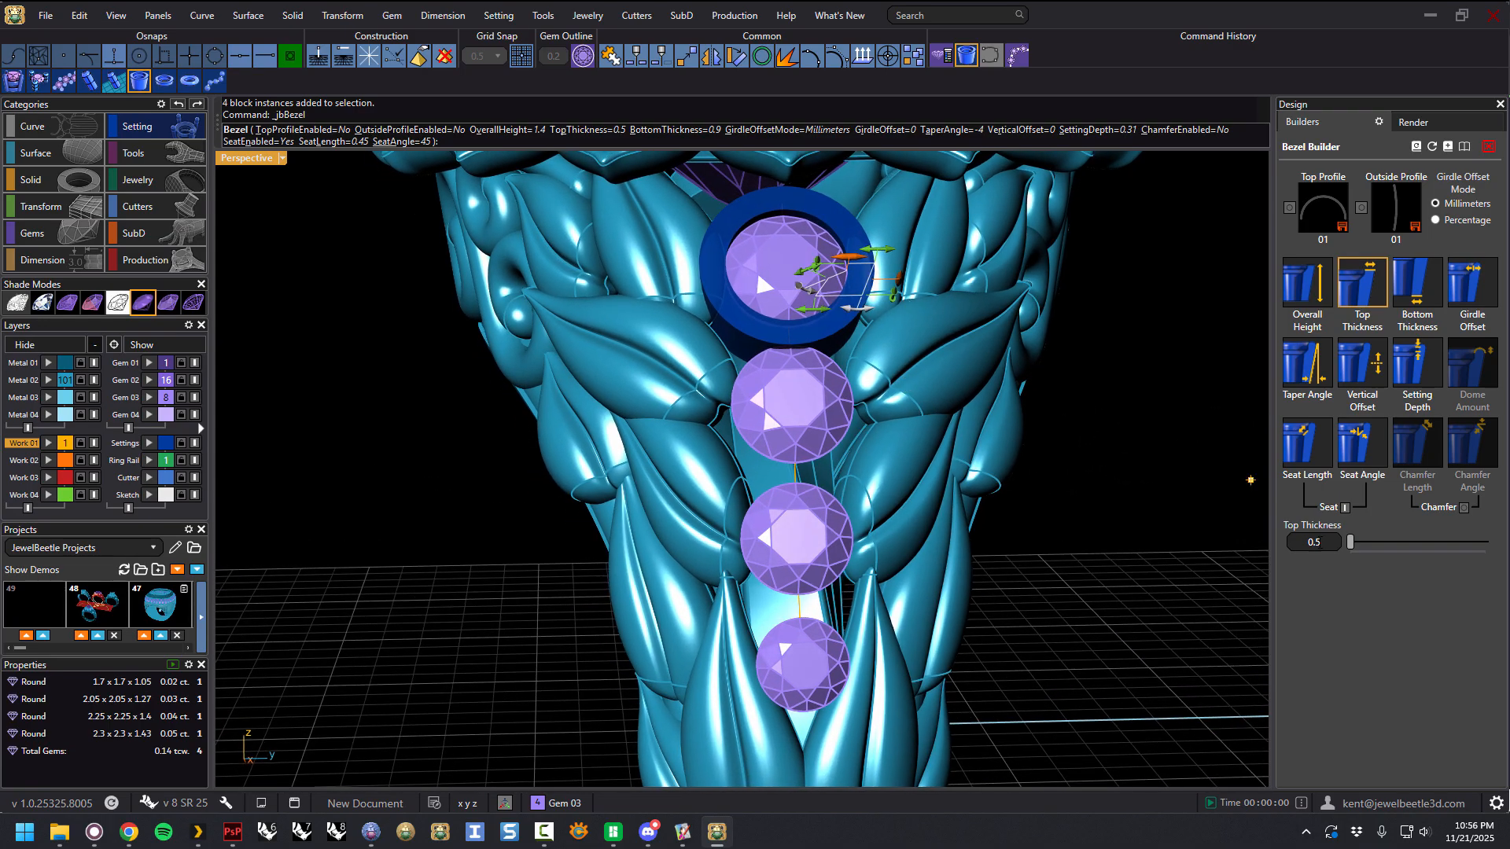
{"action": "left_click", "coordinate": [1315, 542]}
{"action": "type", "text": ".35"}
{"action": "key", "text": "Return"}
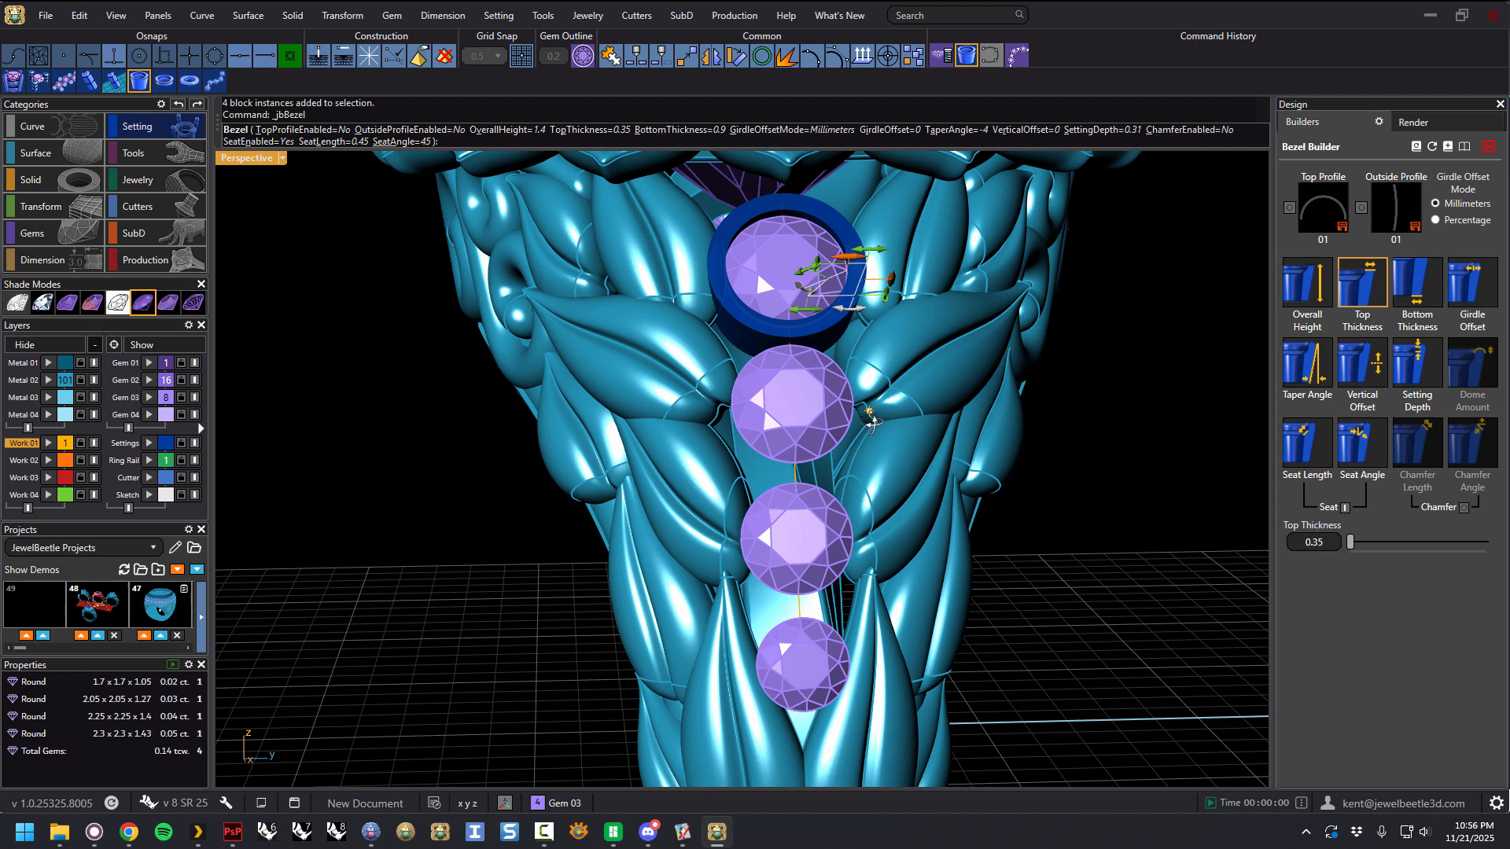
{"action": "scroll", "coordinate": [872, 422], "scroll_direction": "down", "scroll_amount": 3}
{"action": "scroll", "coordinate": [896, 437], "scroll_direction": "up", "scroll_amount": 3}
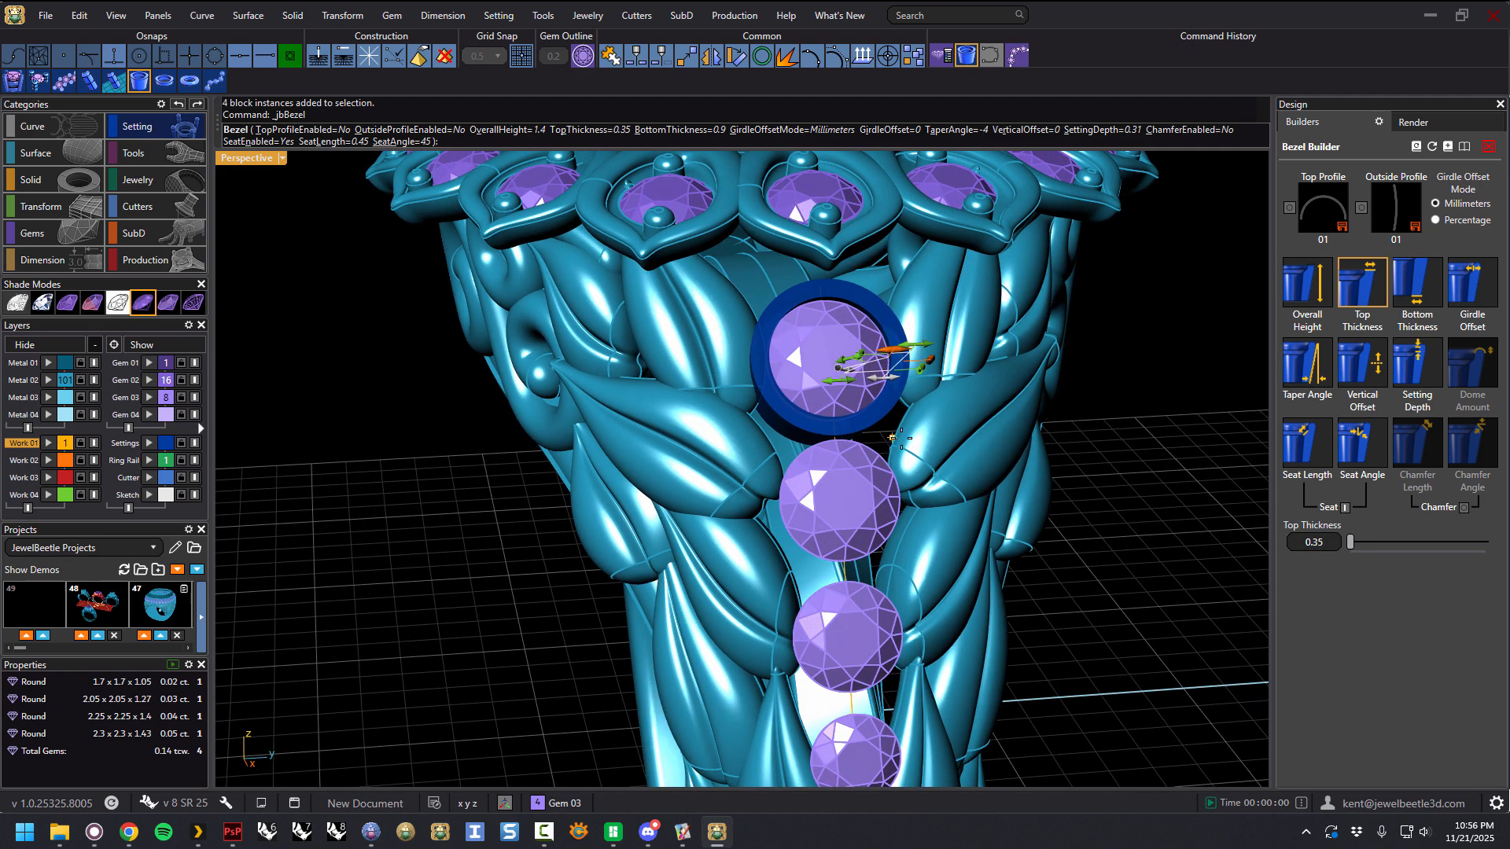
{"action": "right_click", "coordinate": [955, 428]}
{"action": "right_click_drag", "start_coordinate": [950, 427], "coordinate": [847, 350]}
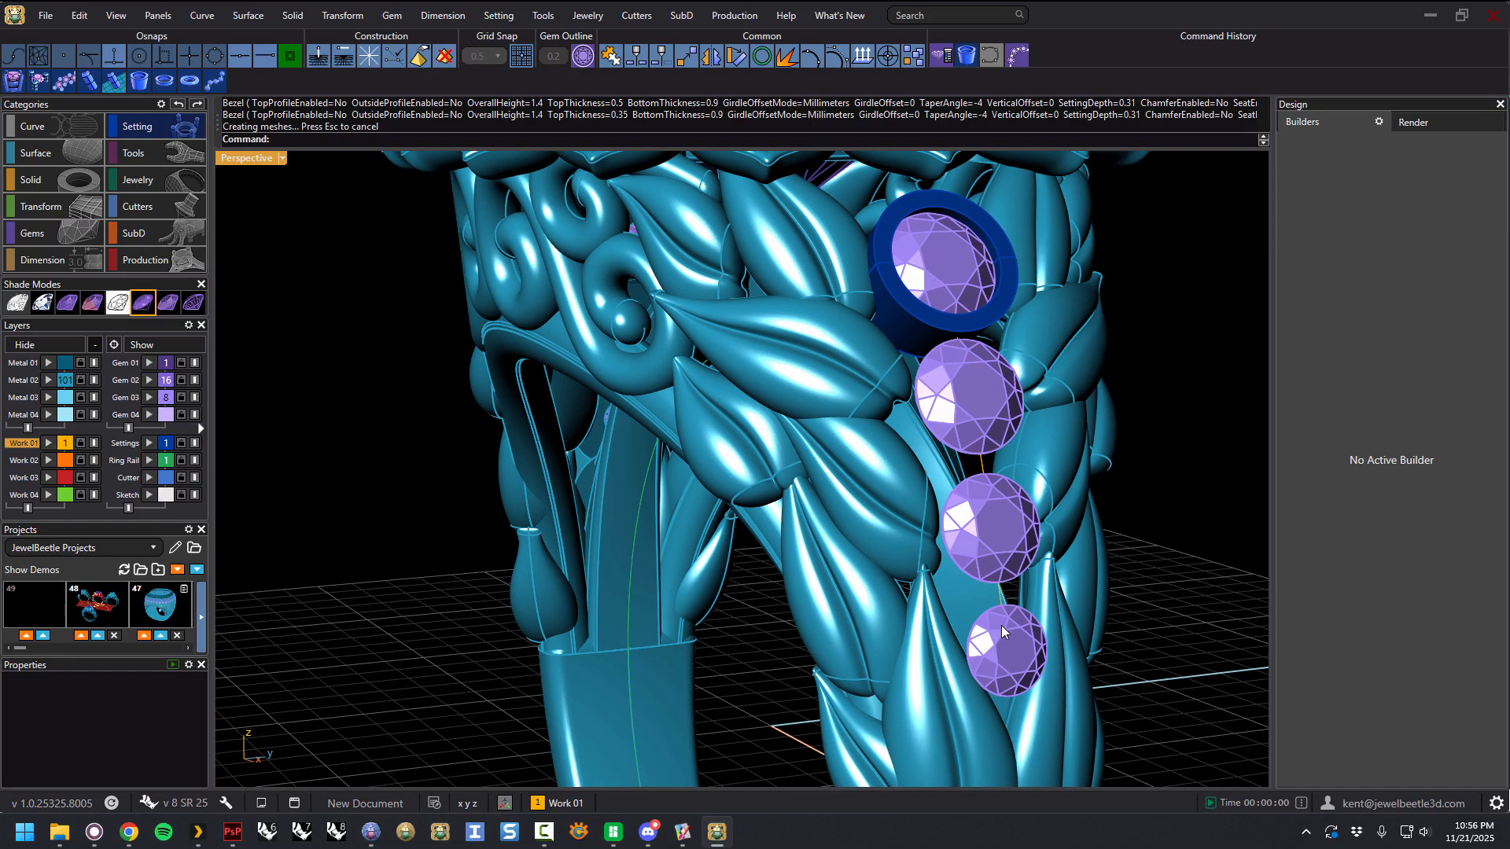
Step: Copy the Bezel builder from the largest shoulder gem to the three smaller gems in the row
{"action": "left_click", "coordinate": [44, 230]}
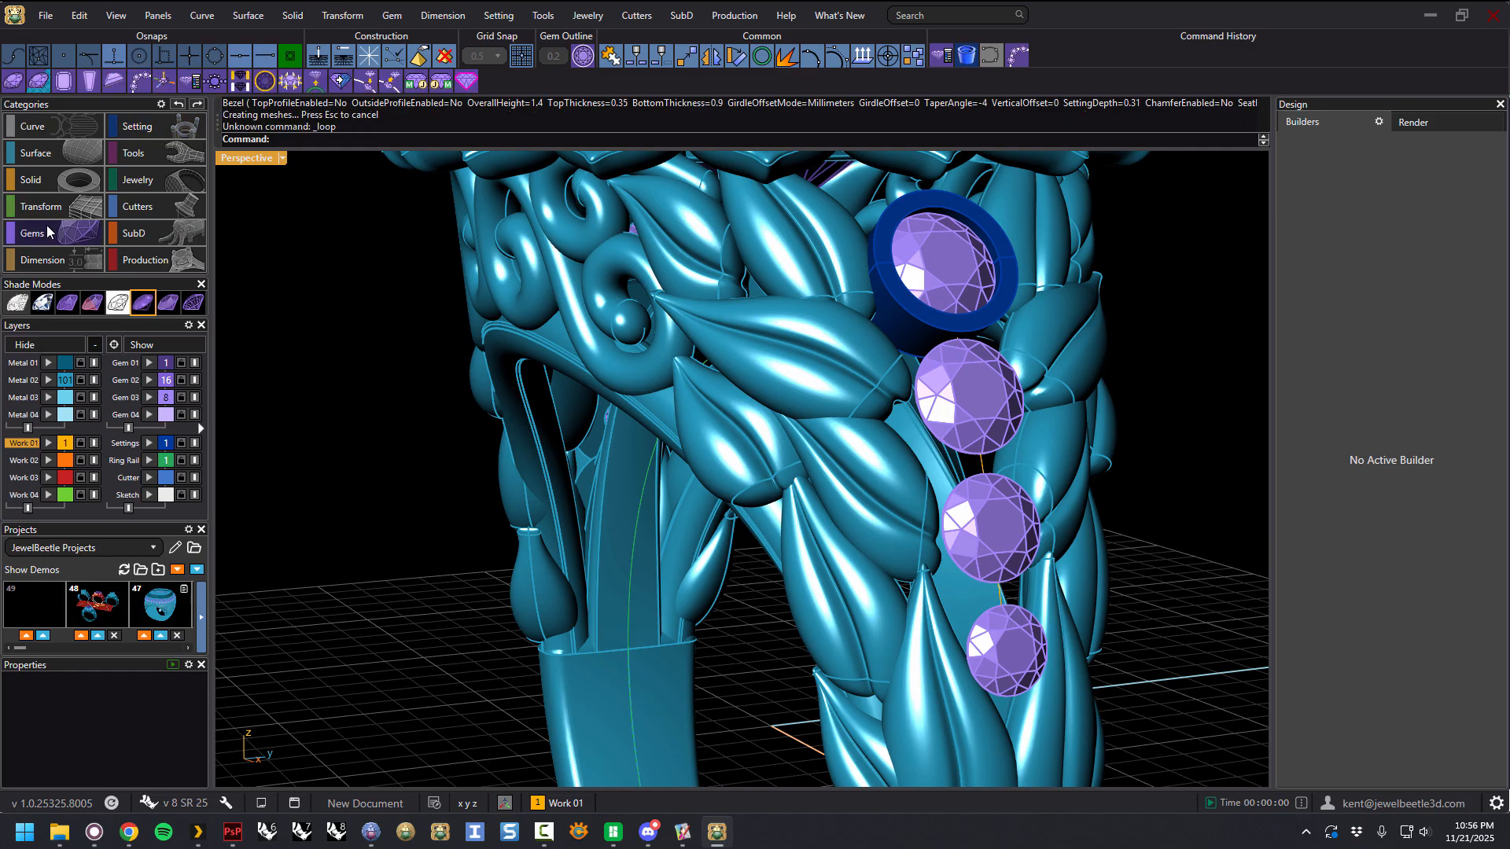
{"action": "left_click", "coordinate": [189, 82]}
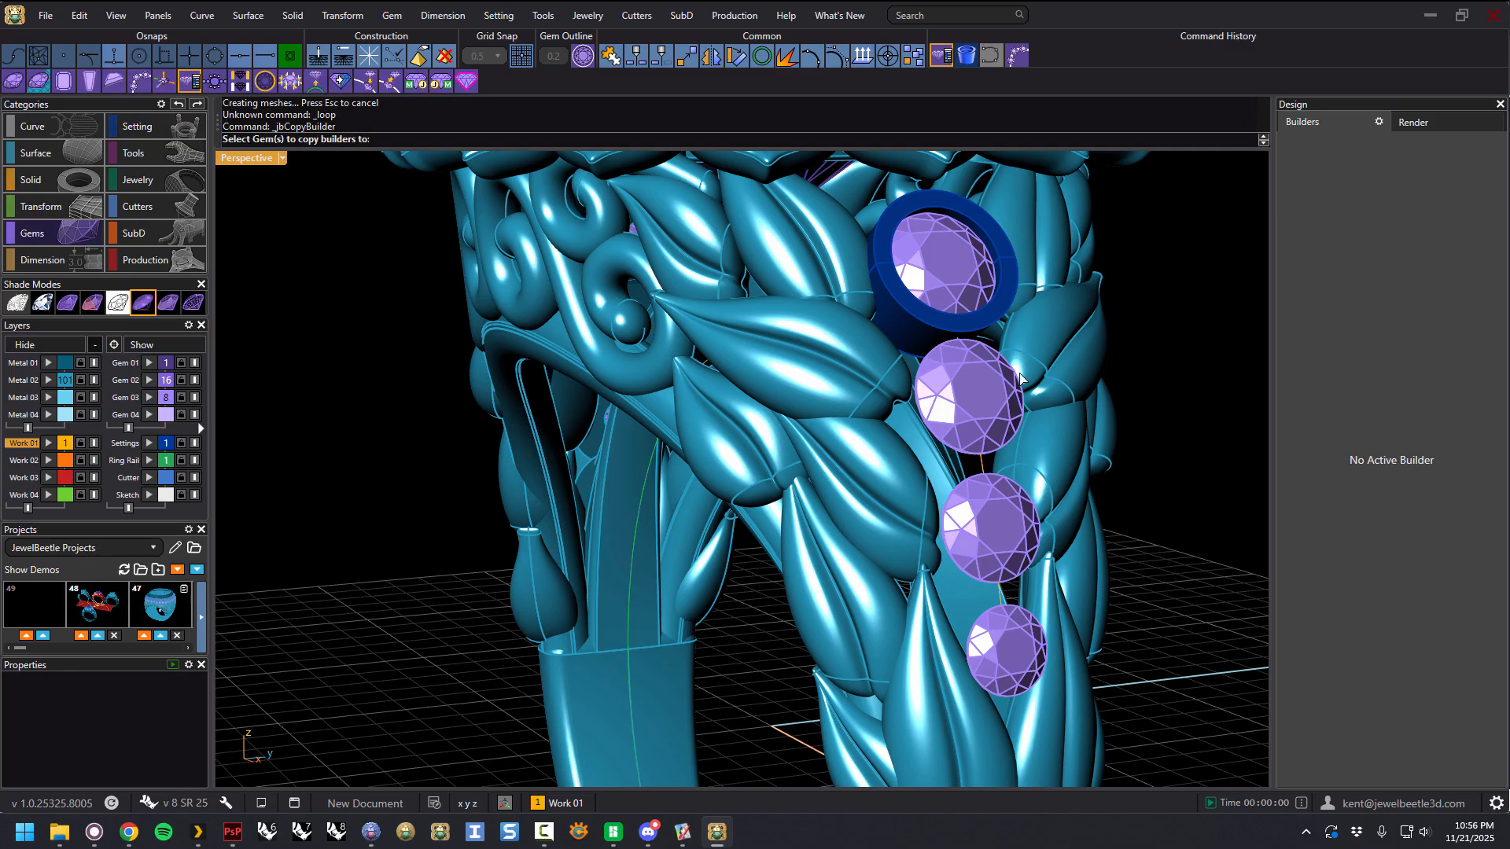
{"action": "left_click", "coordinate": [982, 385]}
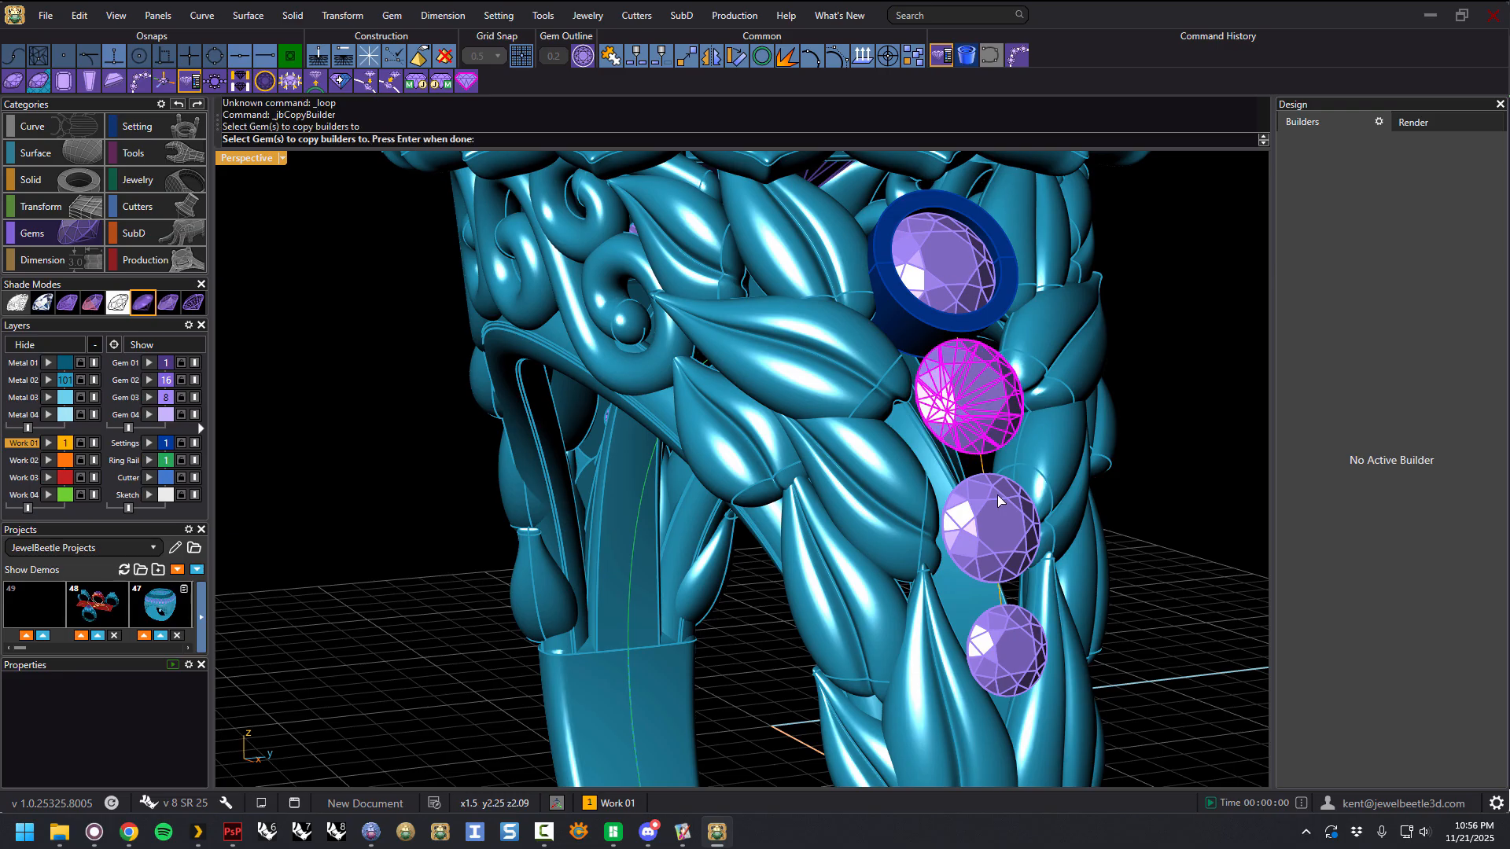
{"action": "left_click", "coordinate": [1002, 501]}
{"action": "left_click", "coordinate": [1014, 616]}
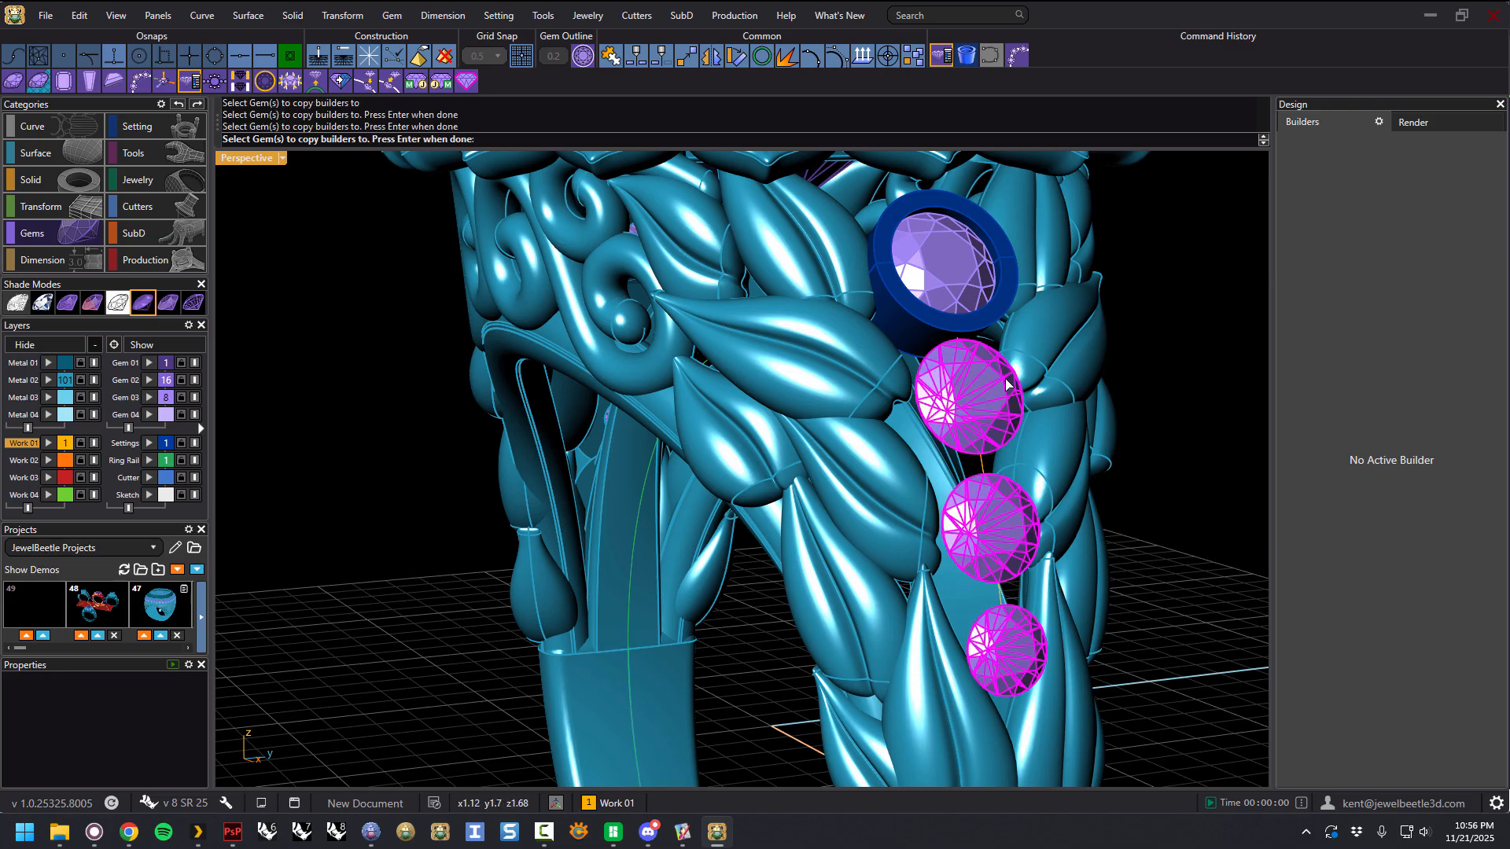
{"action": "key", "text": "Return"}
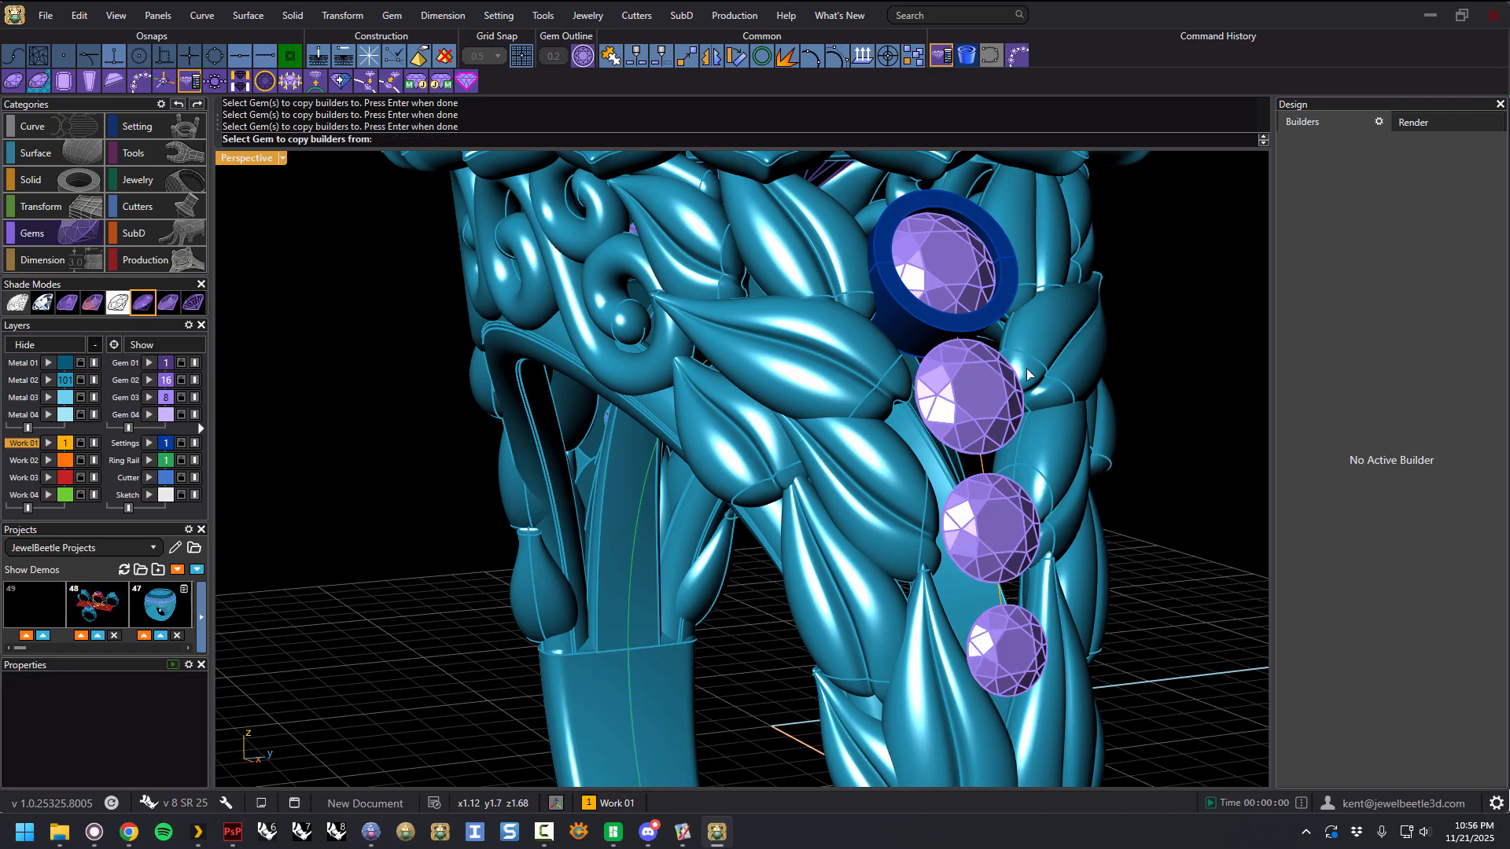
{"action": "left_click", "coordinate": [964, 253]}
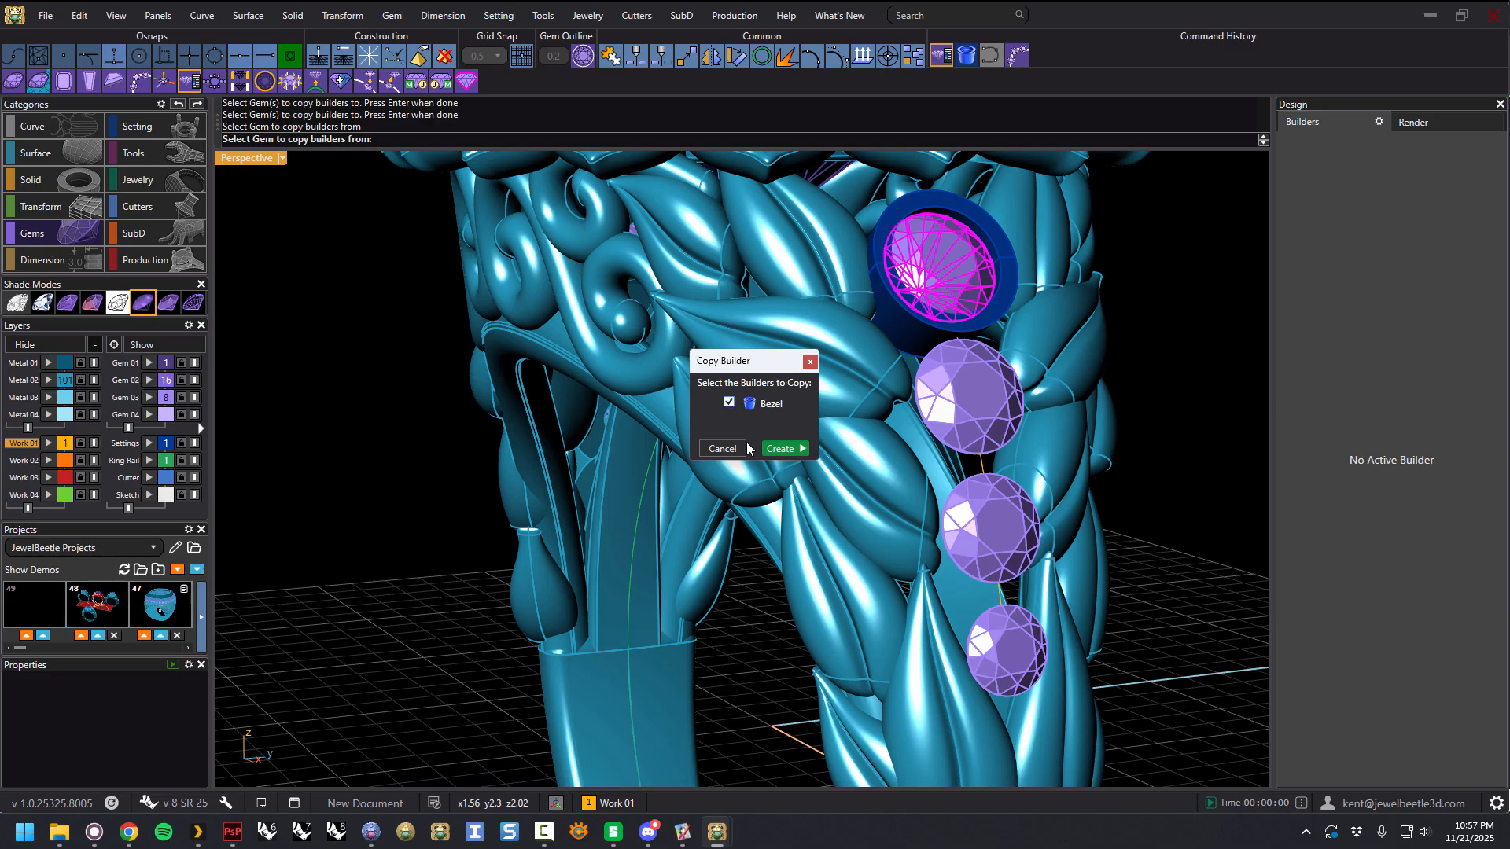
{"action": "left_click", "coordinate": [784, 450]}
Step: Delete the curved open polysurface lining the inside of the ring beneath the scrollwork
{"action": "scroll", "coordinate": [1071, 426], "scroll_direction": "down", "scroll_amount": 7}
{"action": "mouse_move", "coordinate": [1129, 440]}
{"action": "right_mouse_down"}
{"action": "mouse_move", "coordinate": [1143, 448]}
{"action": "mouse_move", "coordinate": [1092, 442]}
{"action": "mouse_move", "coordinate": [1105, 450]}
{"action": "right_mouse_up"}
{"action": "right_click_drag", "start_coordinate": [846, 472], "coordinate": [1197, 479]}
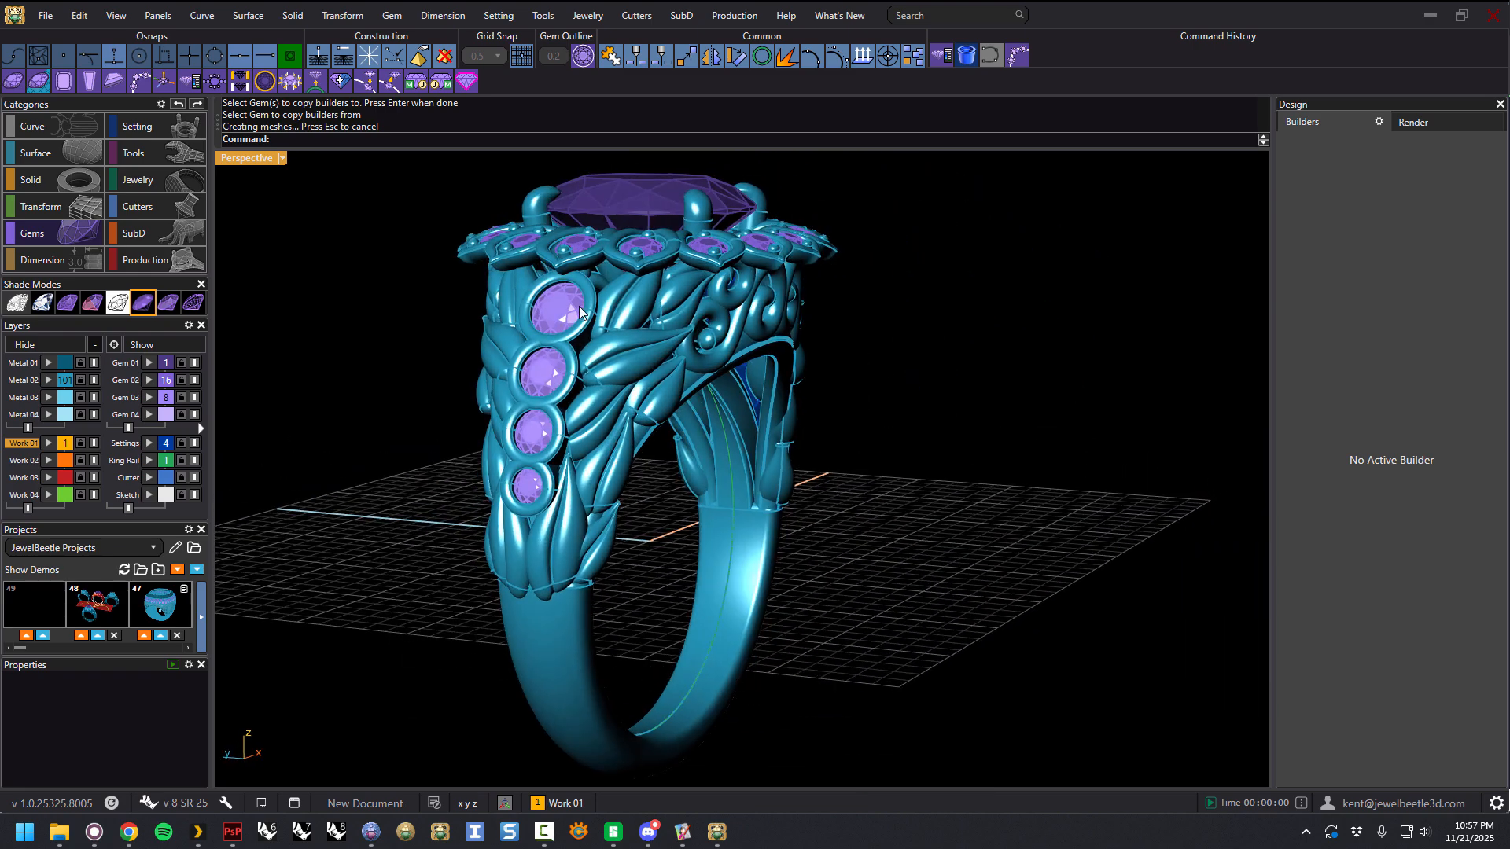
{"action": "right_click_drag", "start_coordinate": [586, 313], "coordinate": [399, 366]}
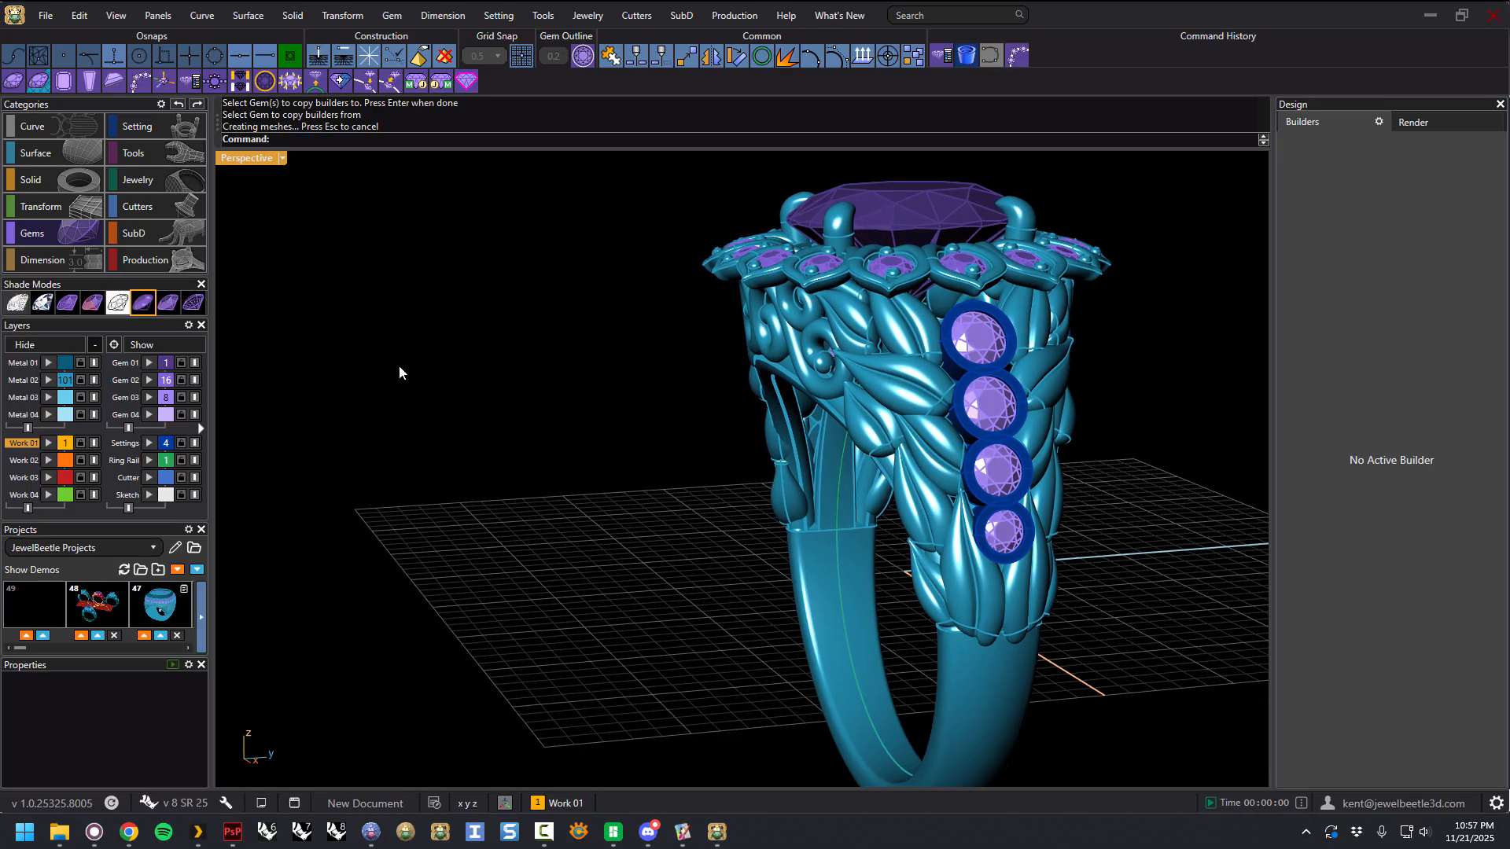
{"action": "right_click_drag", "start_coordinate": [824, 338], "coordinate": [800, 379]}
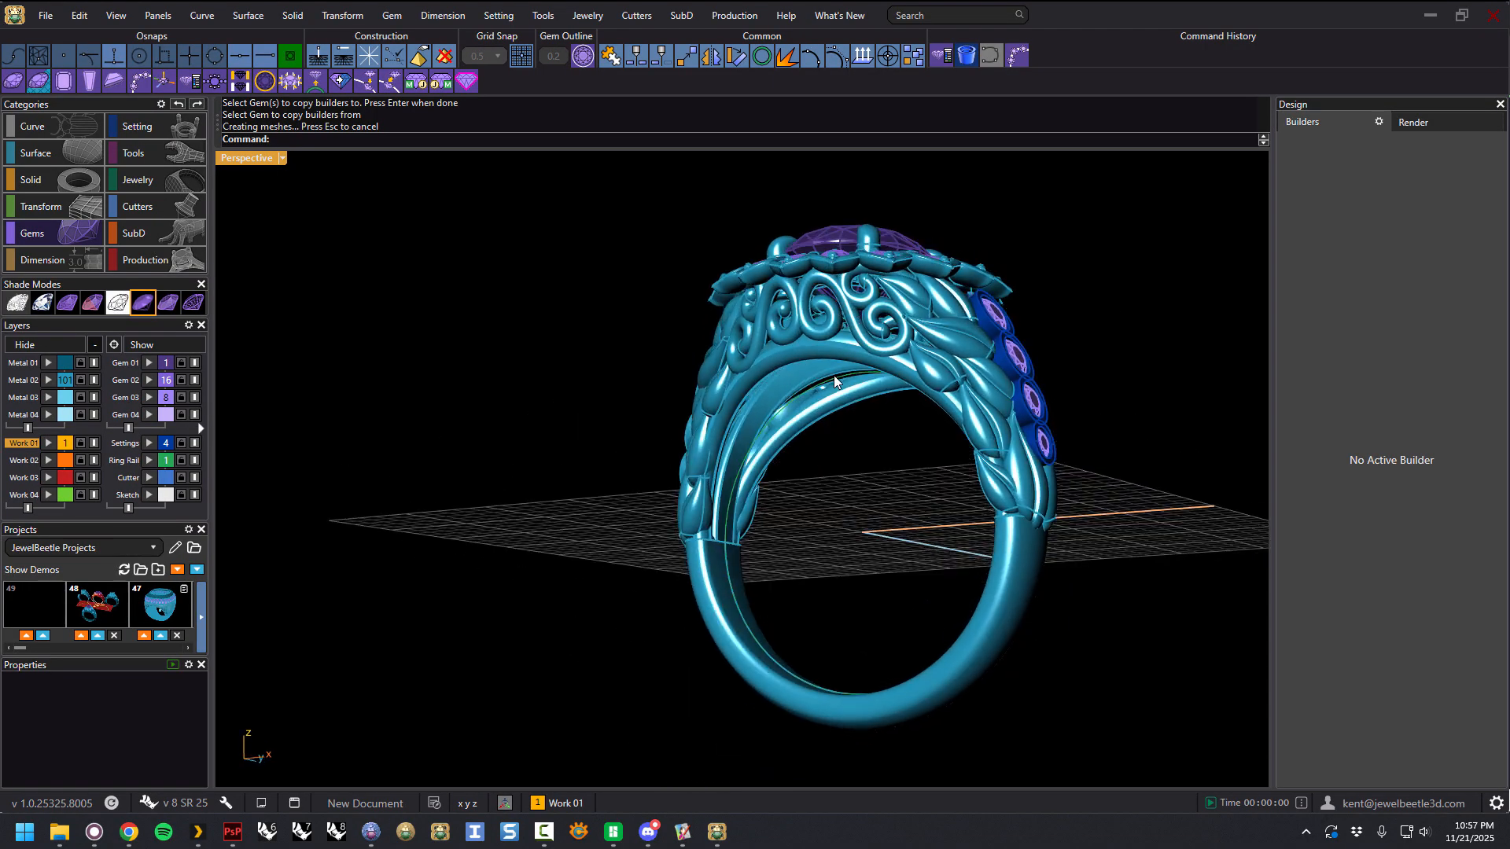
{"action": "scroll", "coordinate": [800, 380], "scroll_direction": "up", "scroll_amount": 8}
{"action": "left_click", "coordinate": [799, 379]}
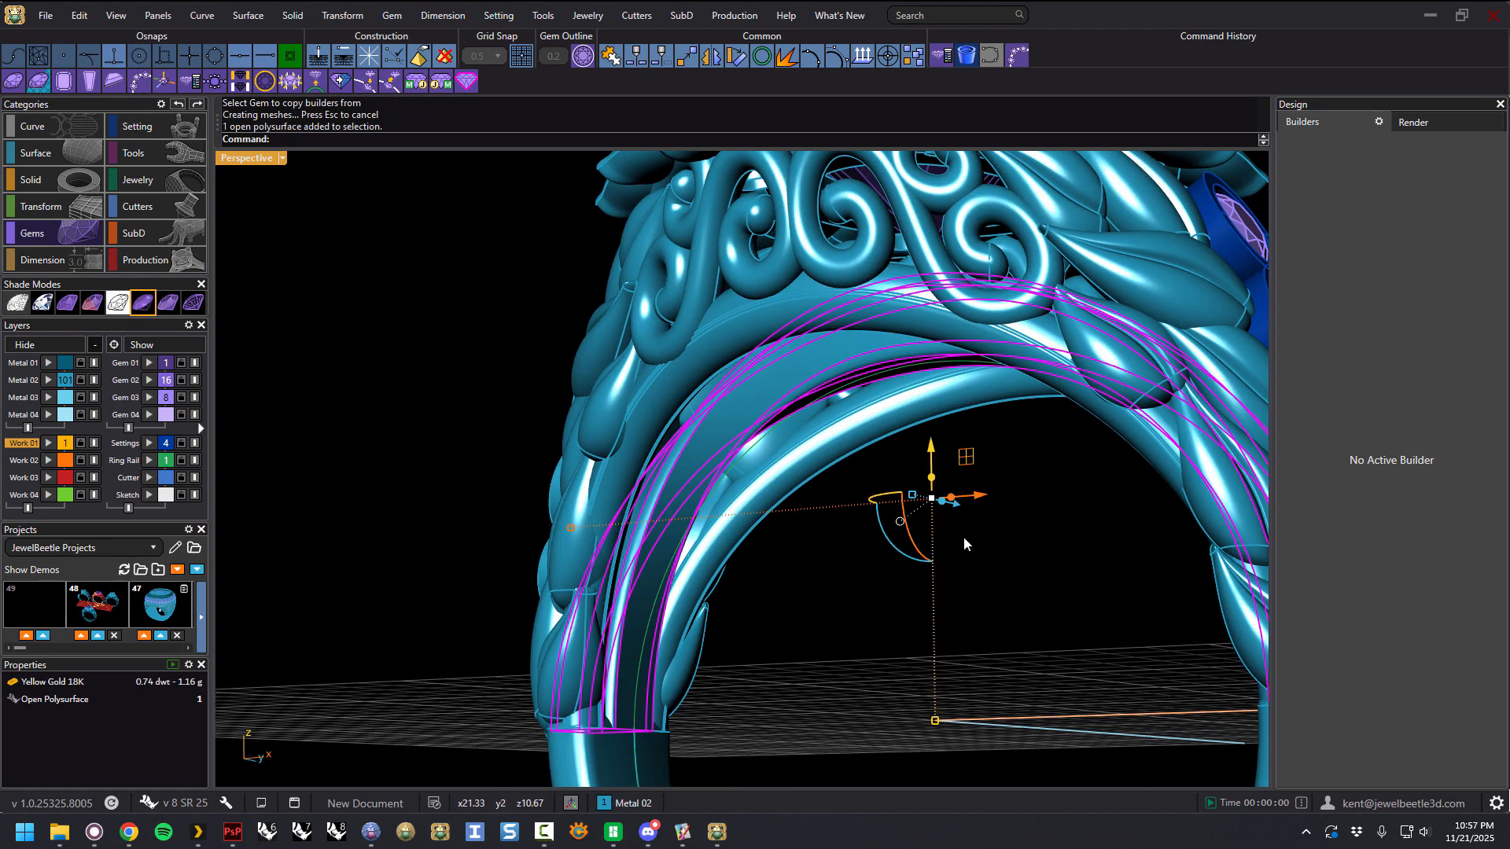
{"action": "key", "text": "Delete"}
{"action": "scroll", "coordinate": [928, 521], "scroll_direction": "down", "scroll_amount": 5}
{"action": "right_click_drag", "start_coordinate": [928, 521], "coordinate": [896, 621]}
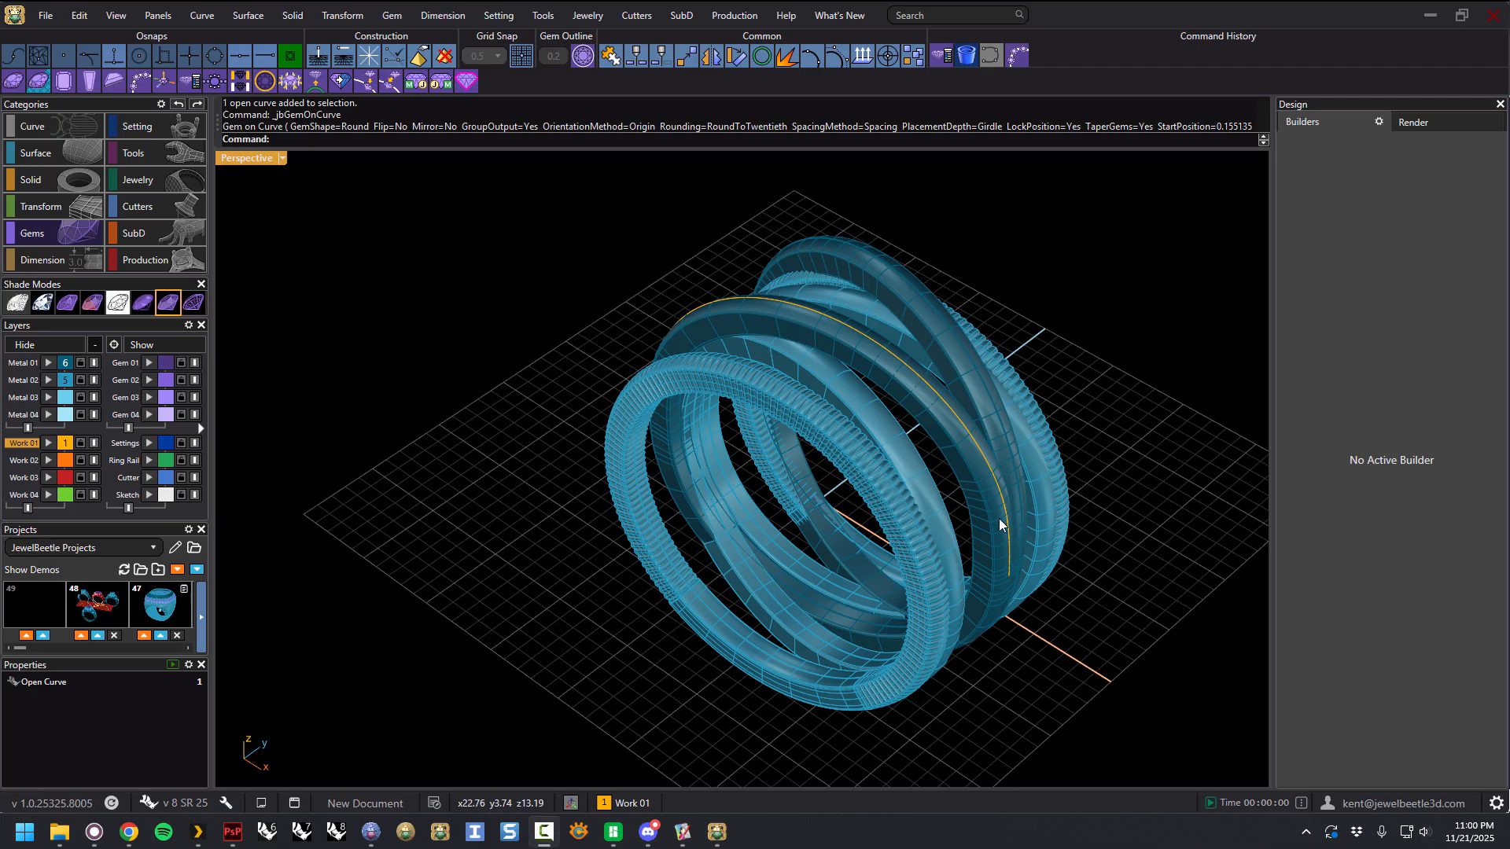
Step: Start Gem On Curve on the open curve running along the top of the middle crossover band
{"action": "right_click_drag", "start_coordinate": [847, 493], "coordinate": [929, 409]}
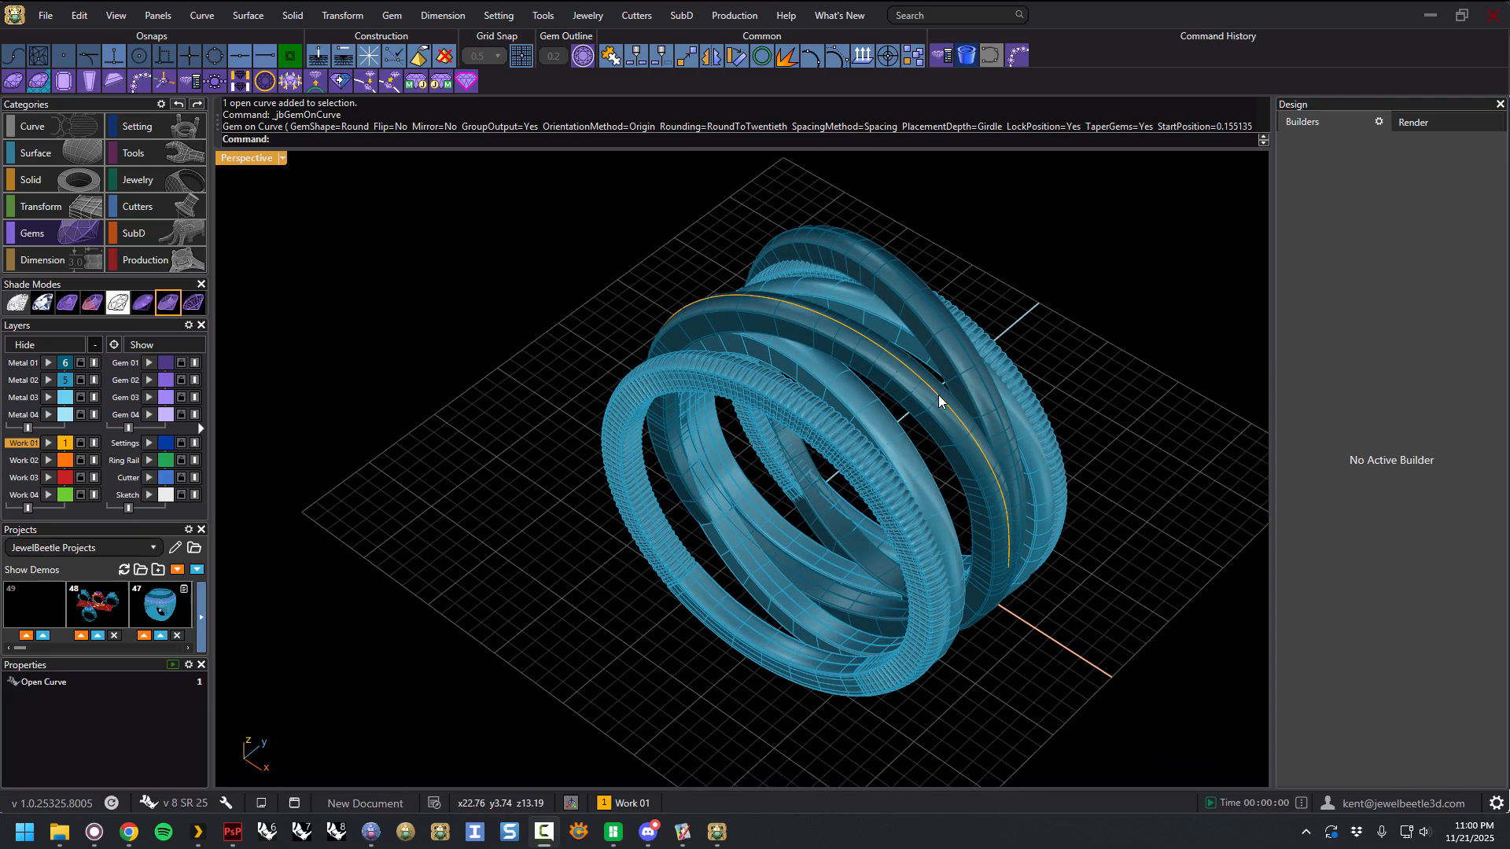
{"action": "left_click", "coordinate": [941, 406]}
{"action": "left_click", "coordinate": [983, 438]}
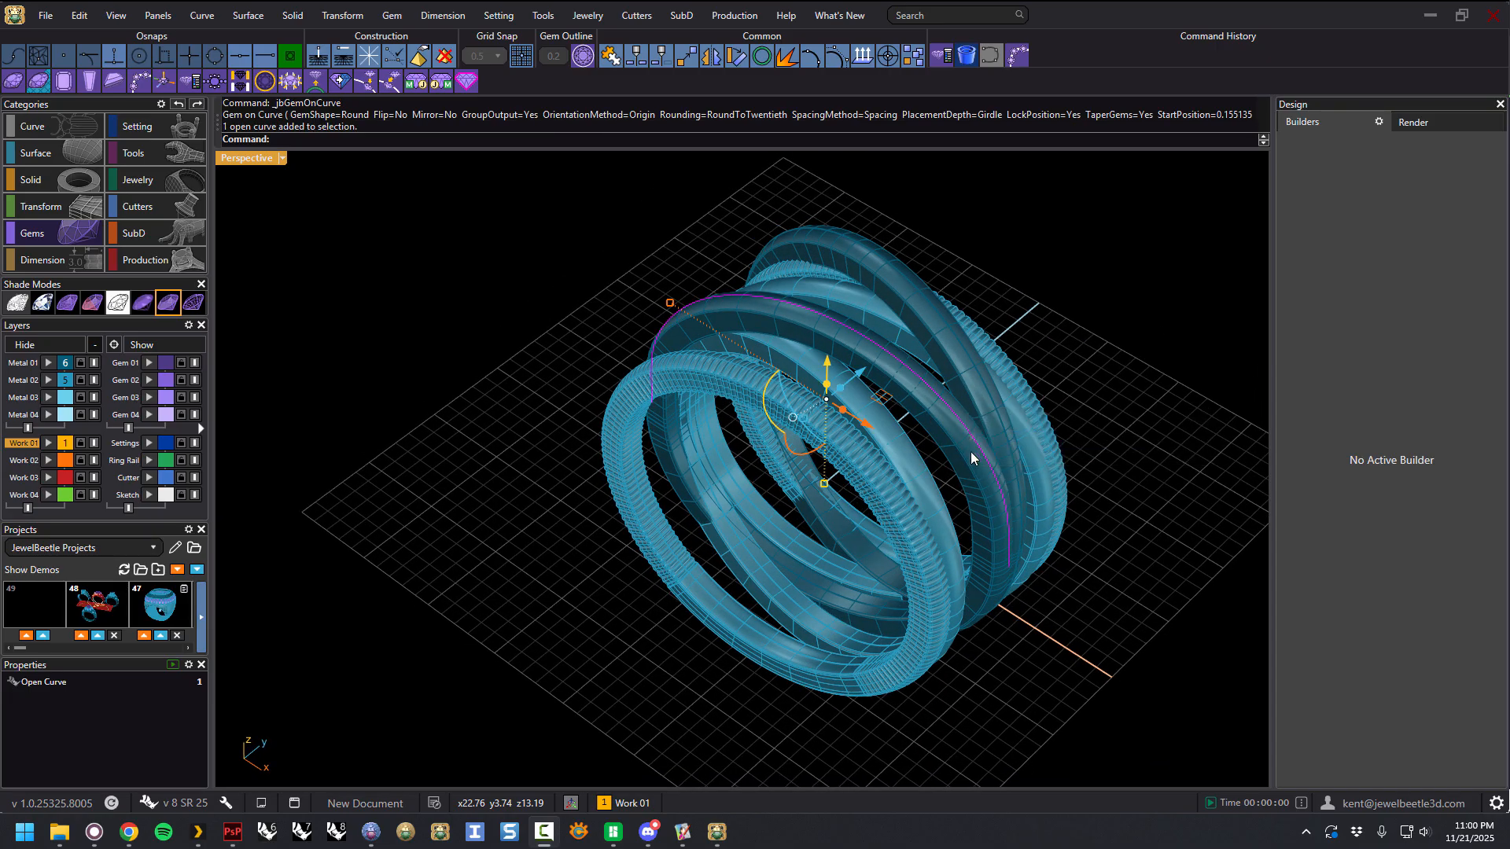
{"action": "left_click", "coordinate": [1018, 55]}
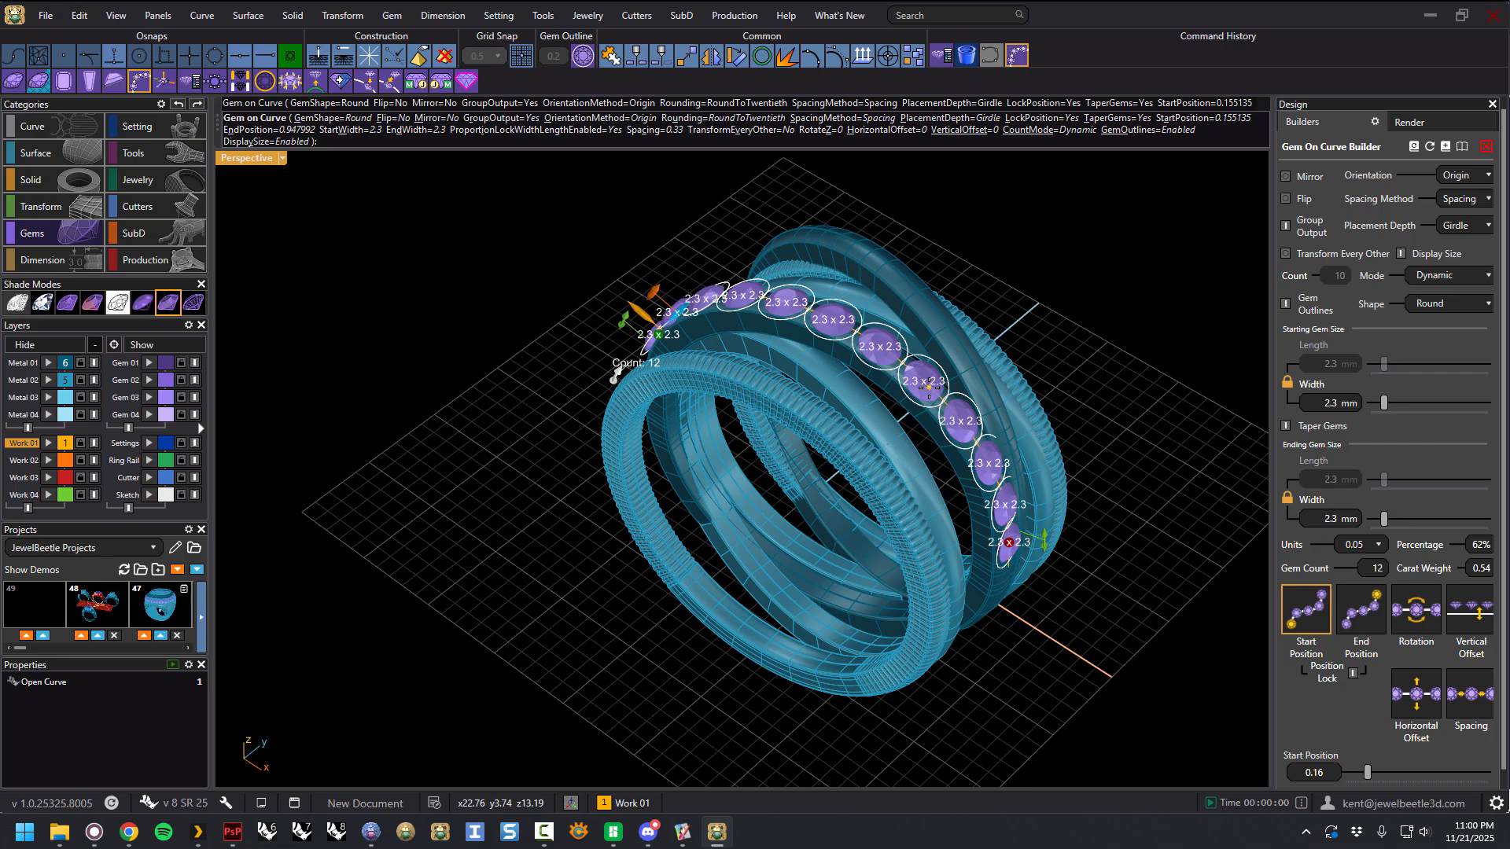
{"action": "left_click", "coordinate": [1401, 254]}
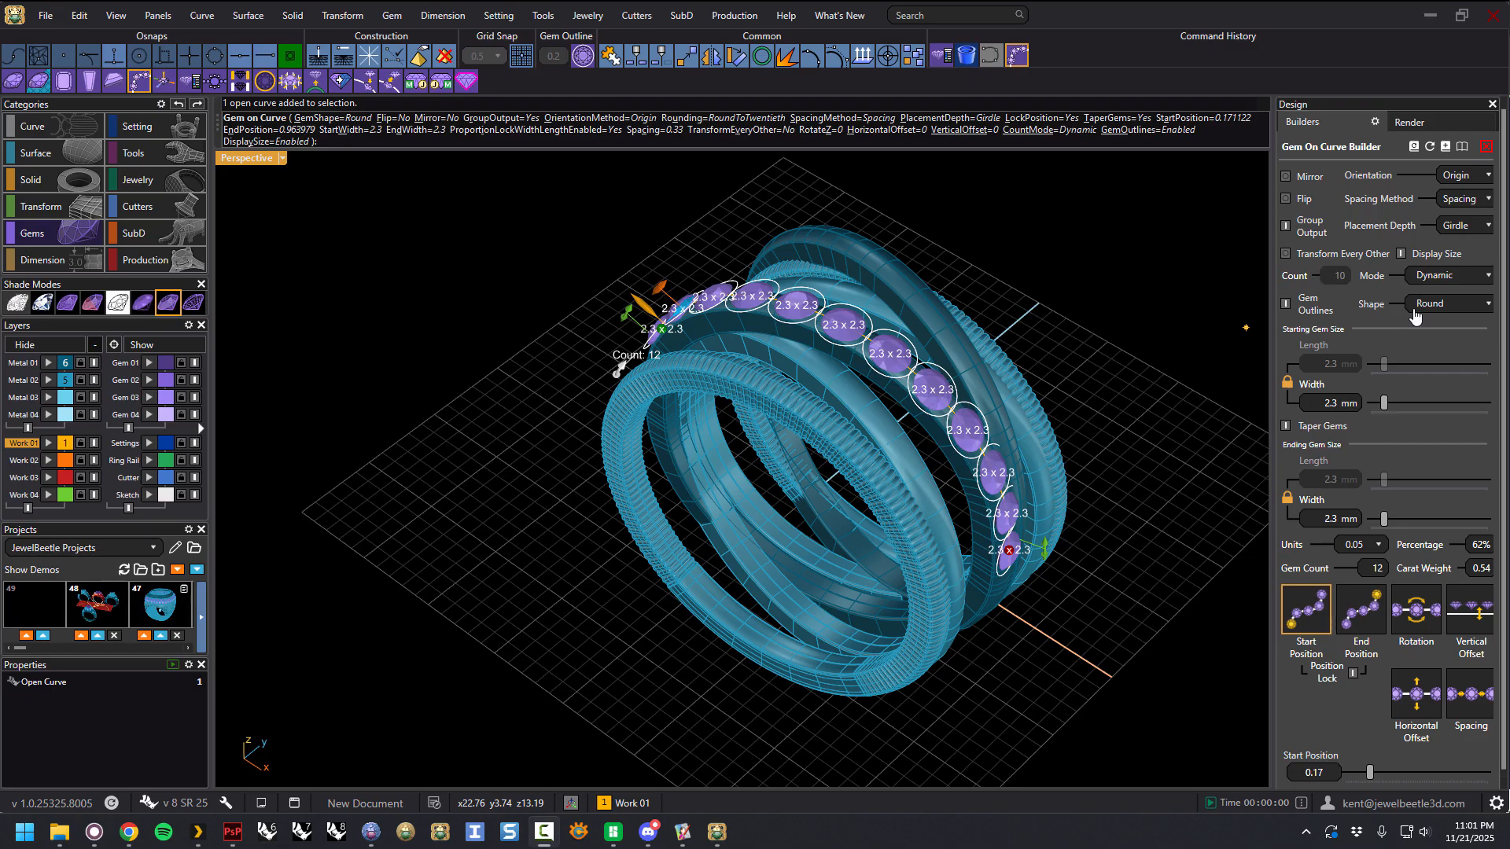
{"action": "right_click_drag", "start_coordinate": [1155, 366], "coordinate": [1167, 359]}
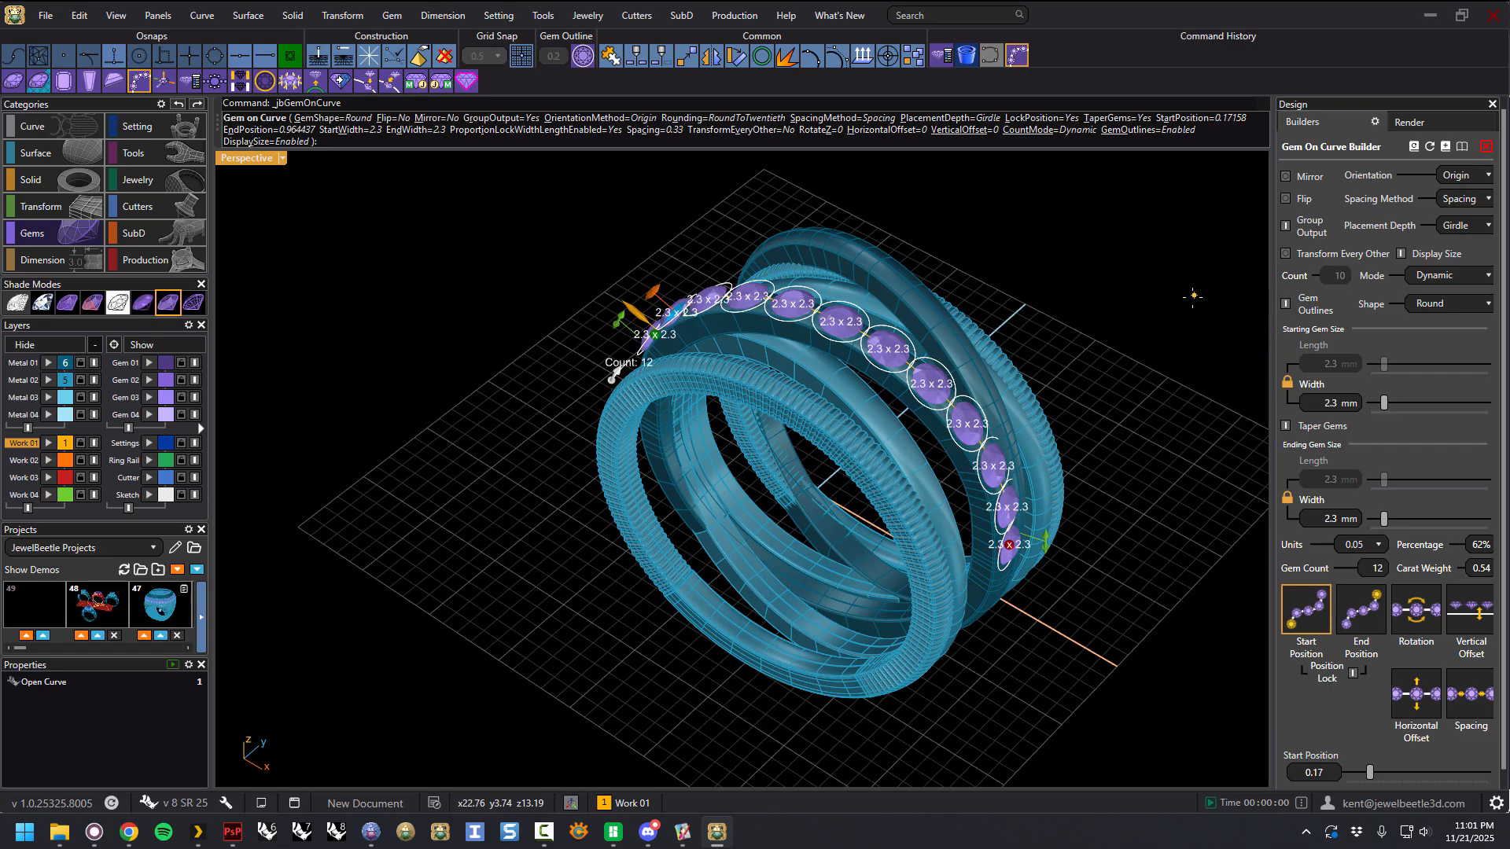
{"action": "right_click_drag", "start_coordinate": [1134, 336], "coordinate": [1115, 348]}
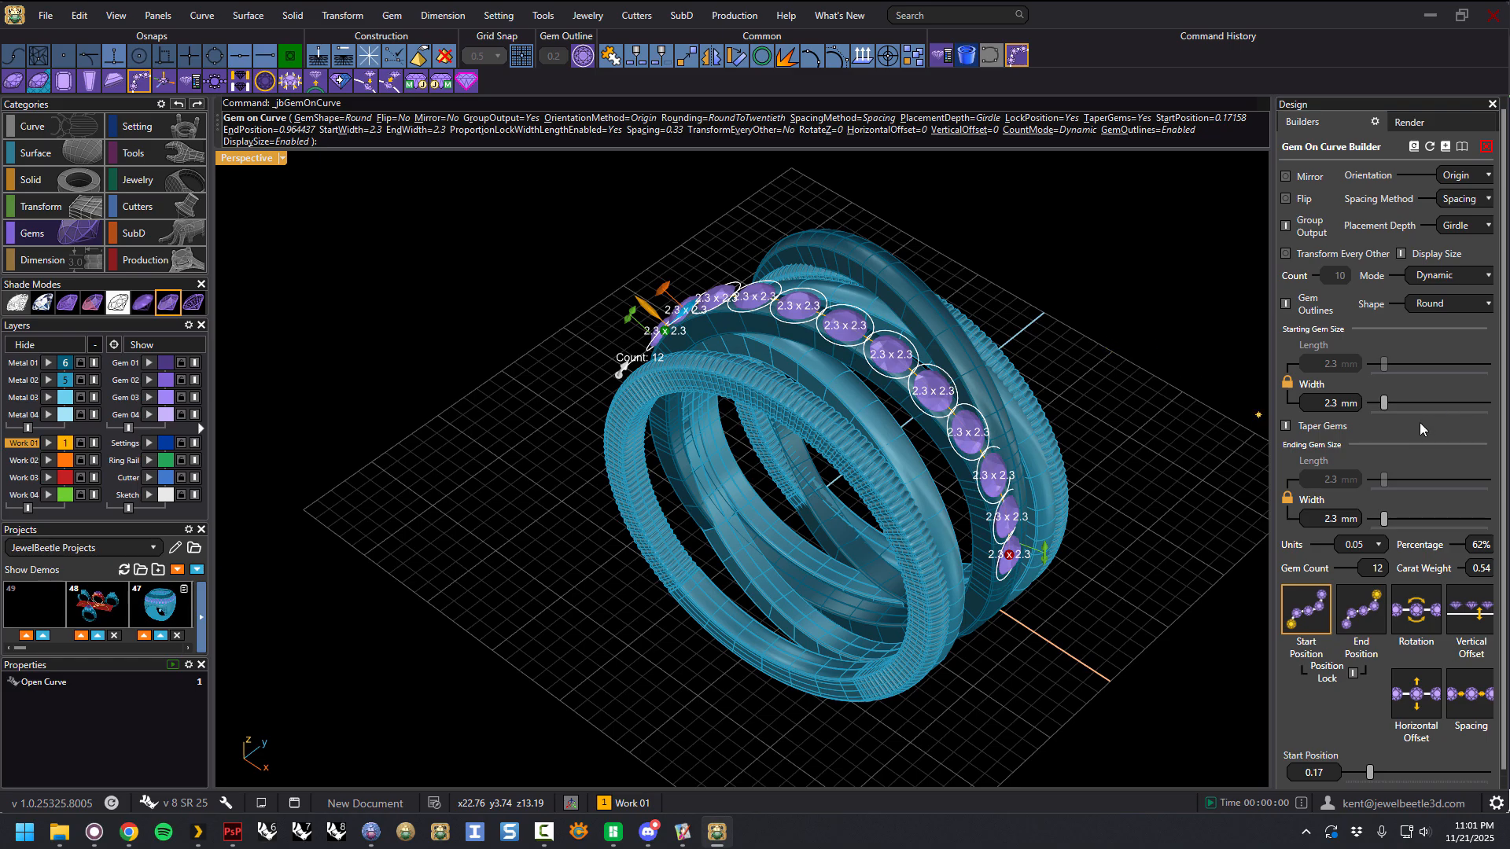
Step: Toggle Taper Gems off and back on, and set the ending gem width to 4.2 mm
{"action": "left_click", "coordinate": [1286, 429]}
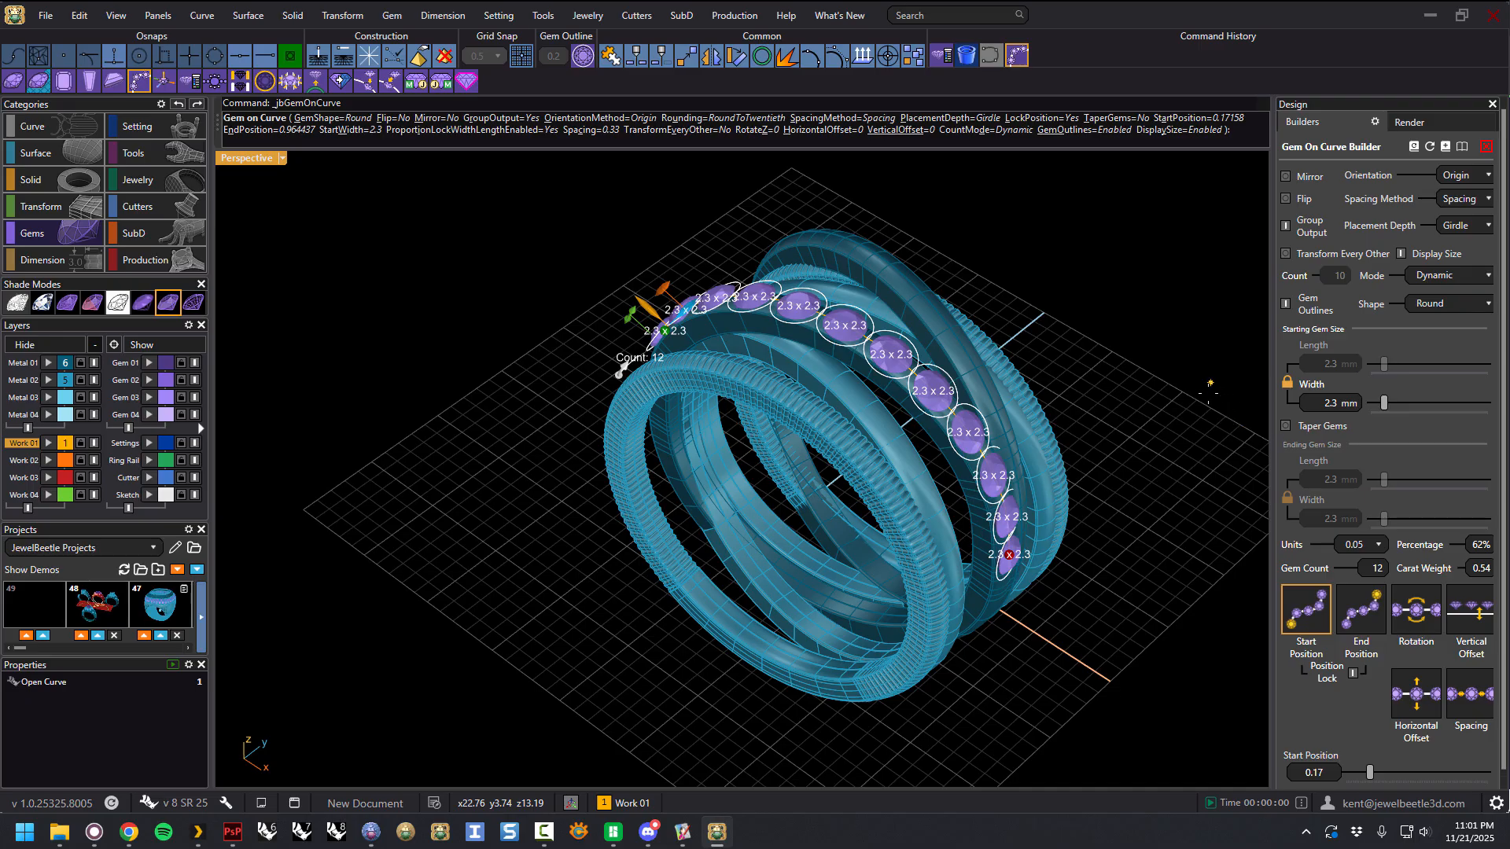
{"action": "left_click", "coordinate": [1286, 426]}
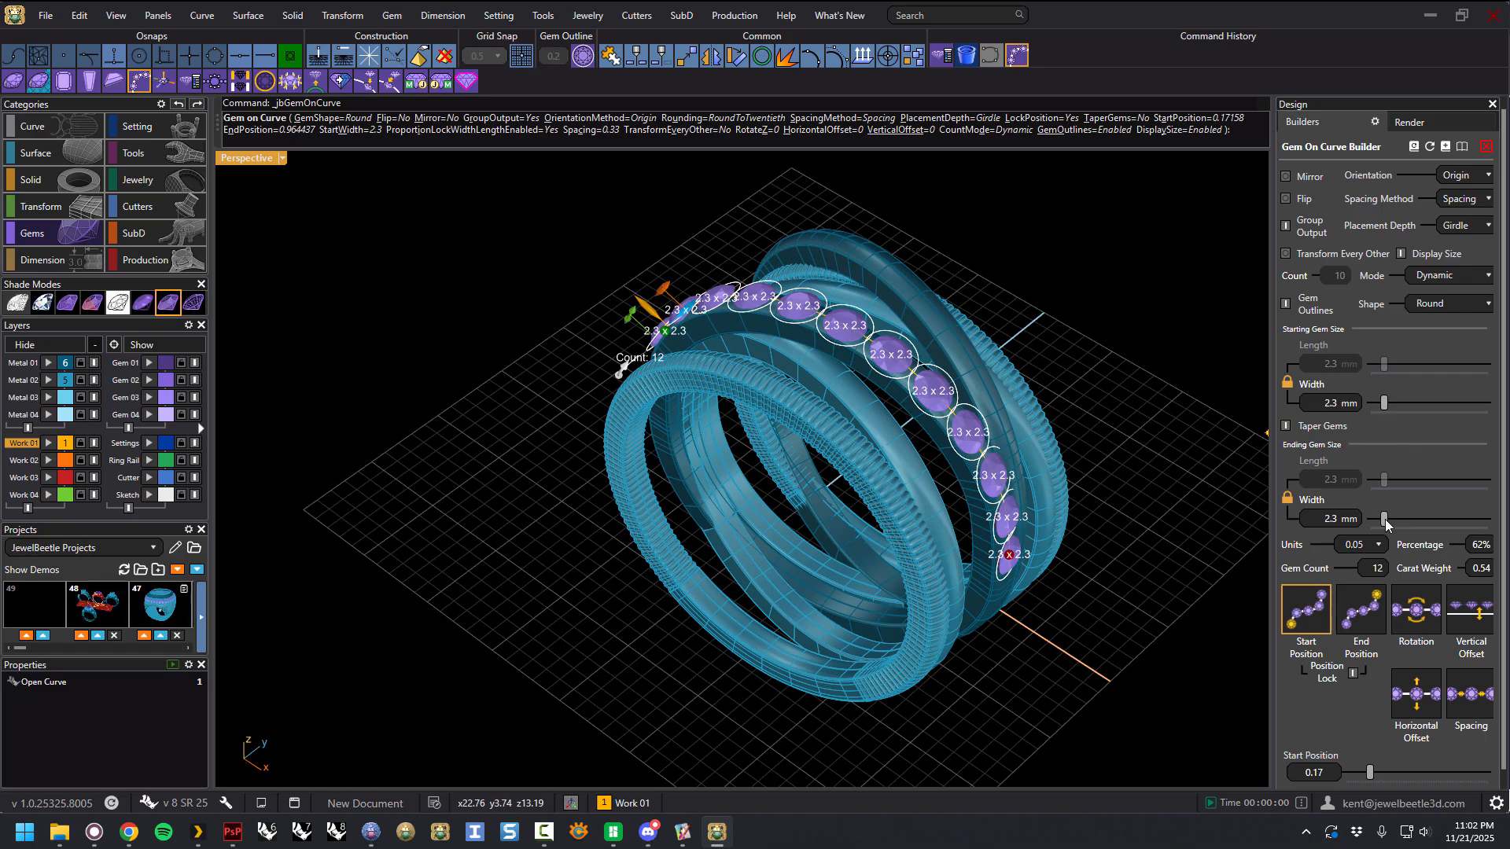
{"action": "left_click_drag", "start_coordinate": [1385, 523], "coordinate": [1395, 521]}
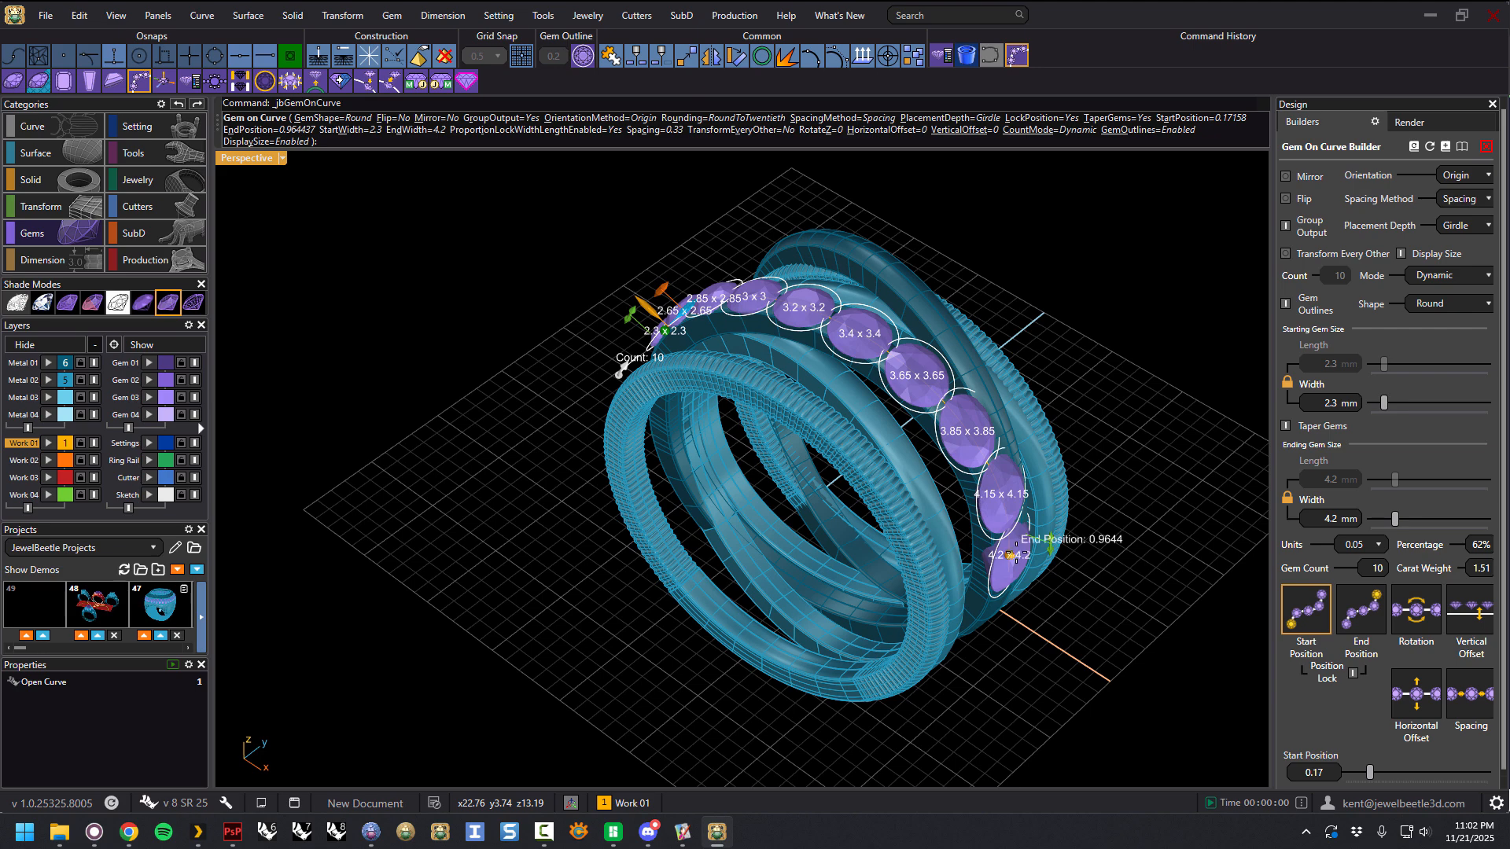
{"action": "right_click_drag", "start_coordinate": [1022, 556], "coordinate": [1101, 448]}
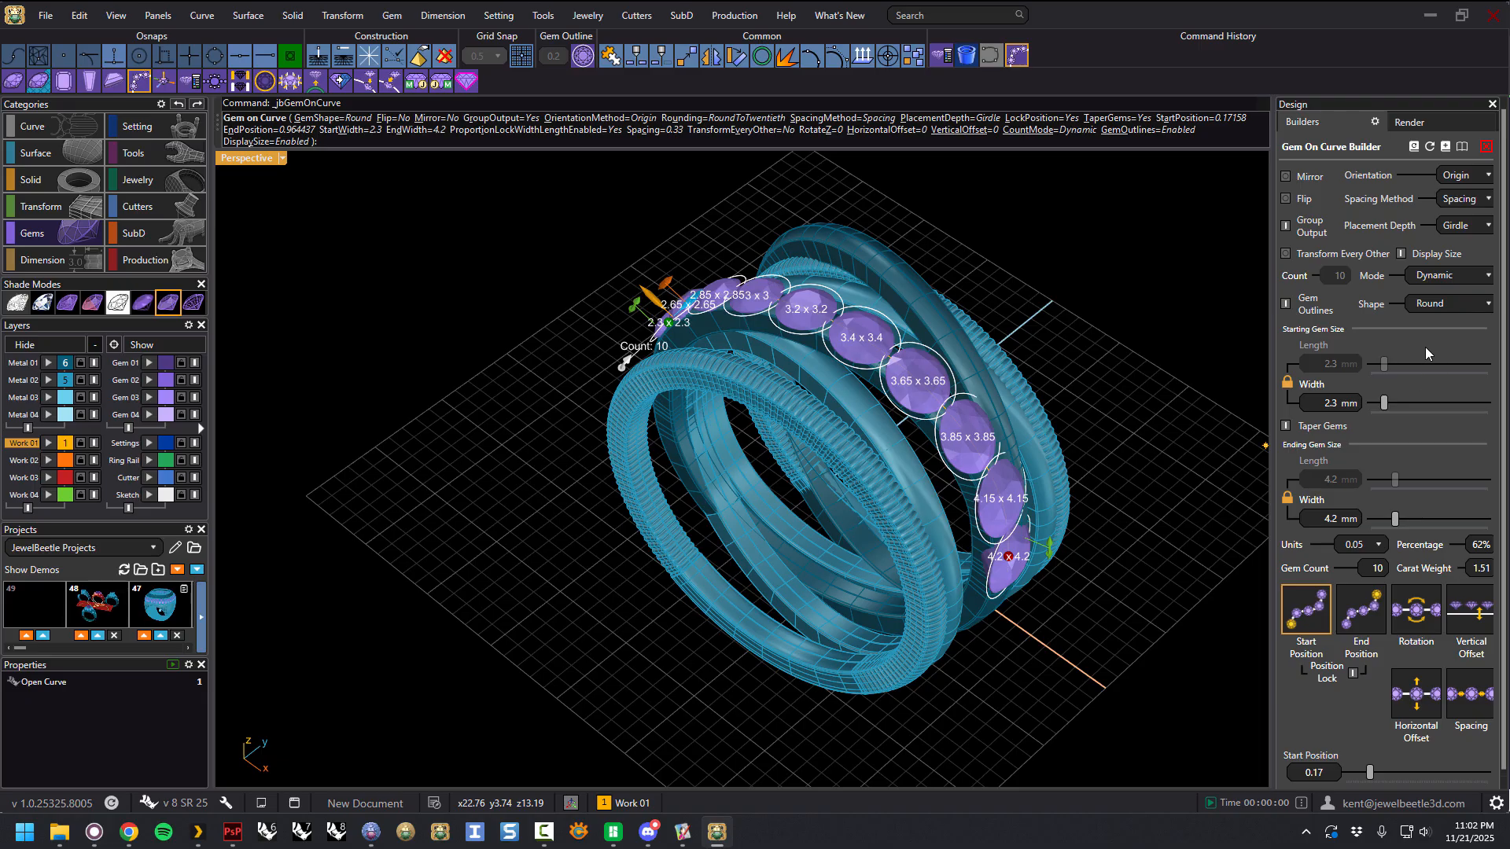
Step: Switch the gem count mode to Count so the number of gems is fixed
{"action": "left_click", "coordinate": [1444, 282]}
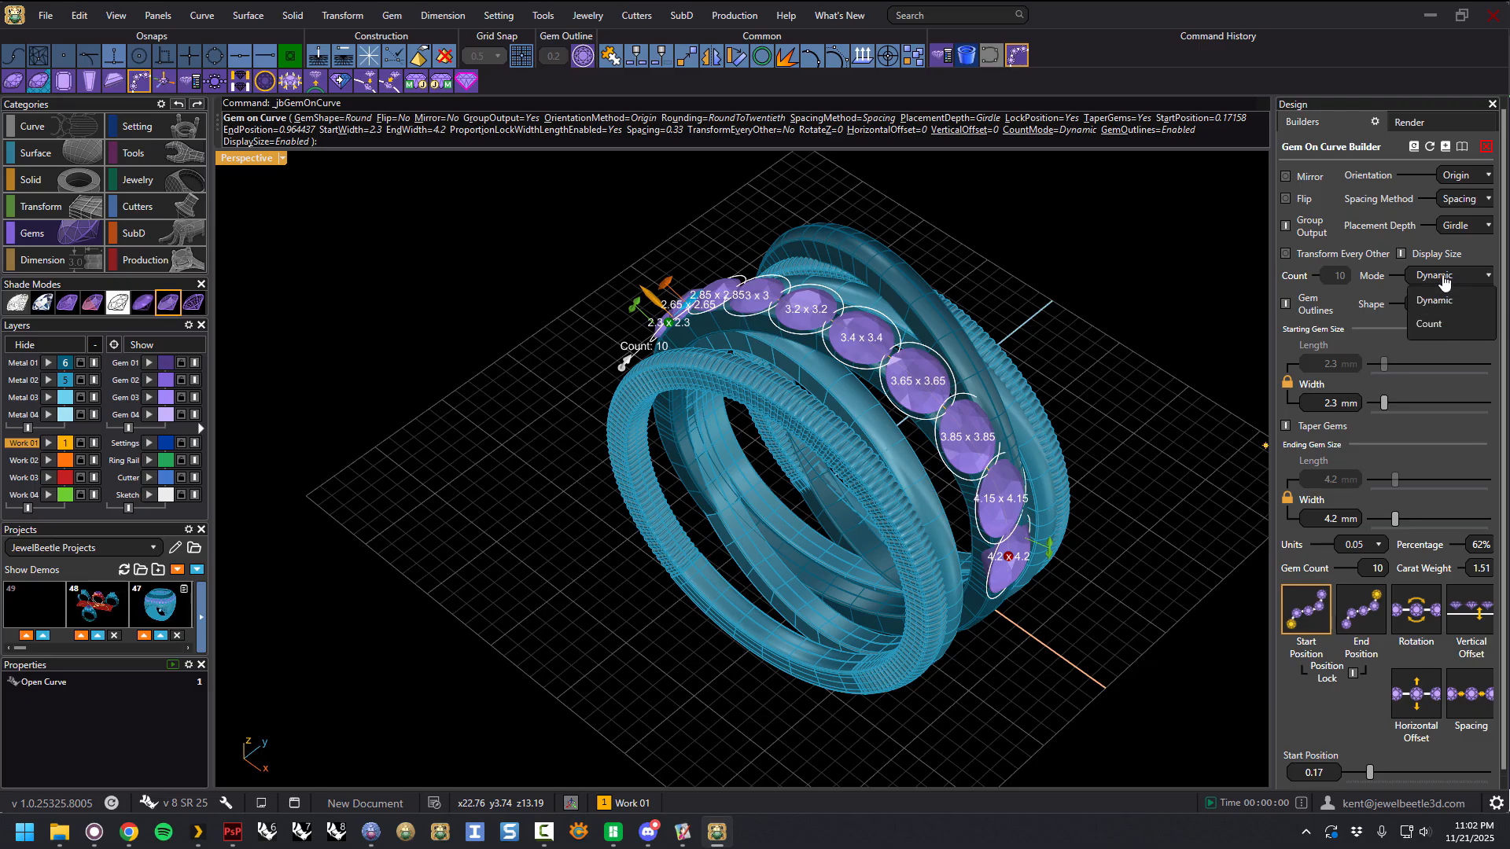
{"action": "left_click", "coordinate": [1444, 282]}
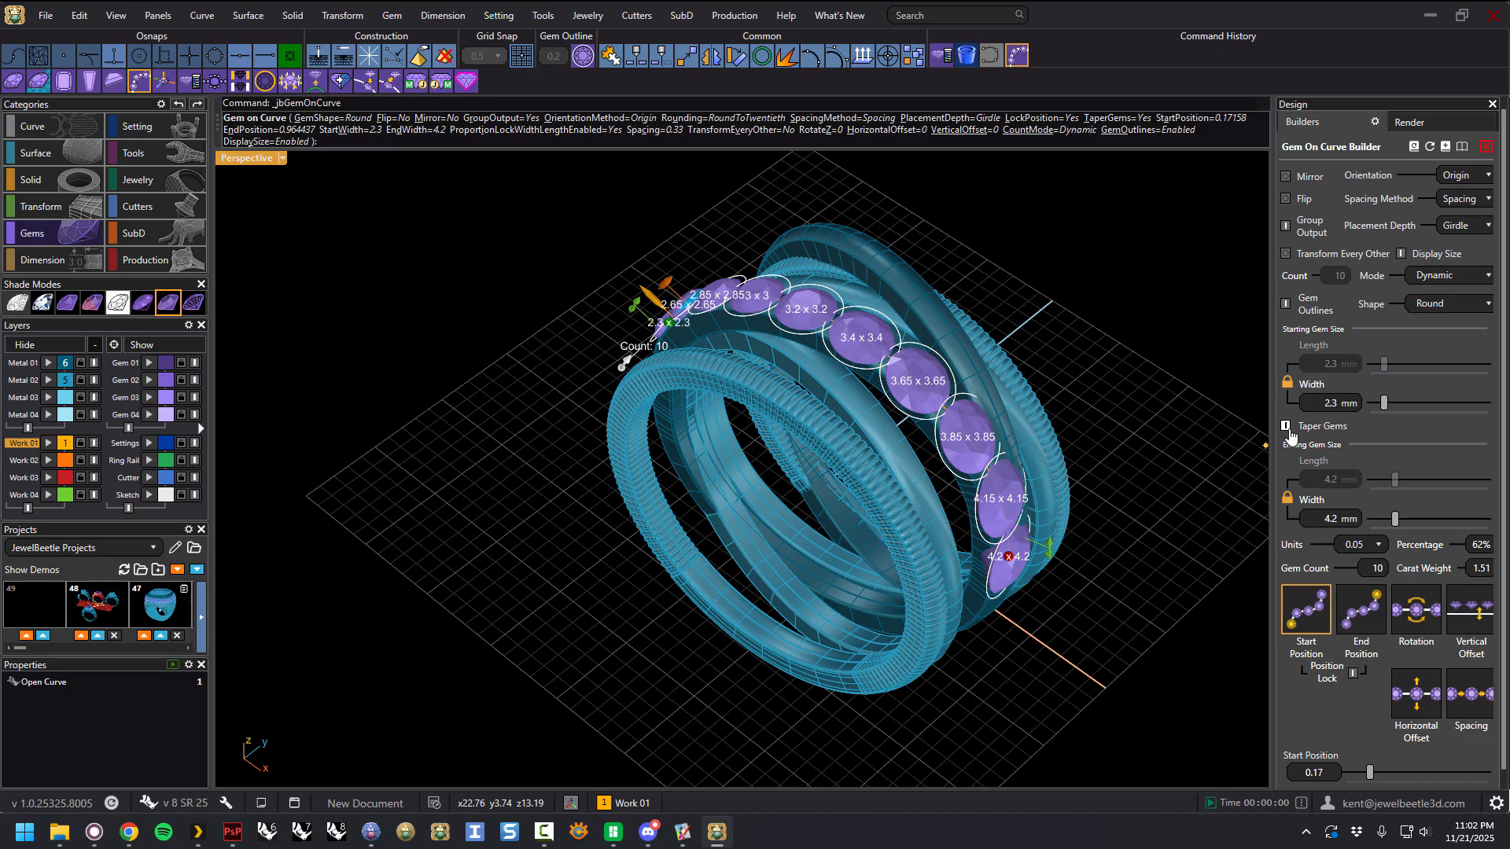
{"action": "left_click", "coordinate": [1447, 281]}
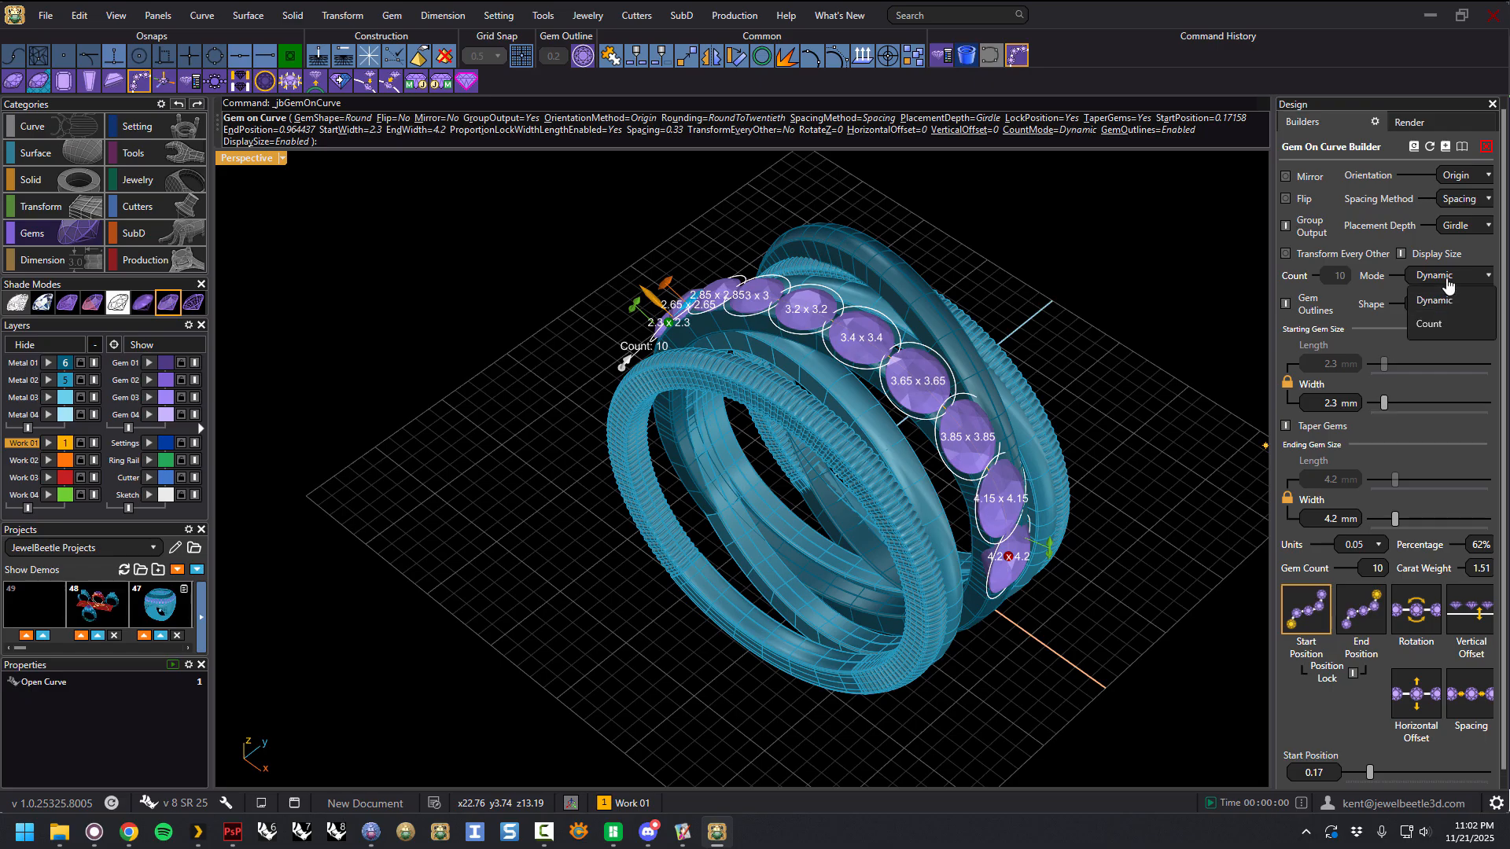
{"action": "left_click", "coordinate": [1428, 328]}
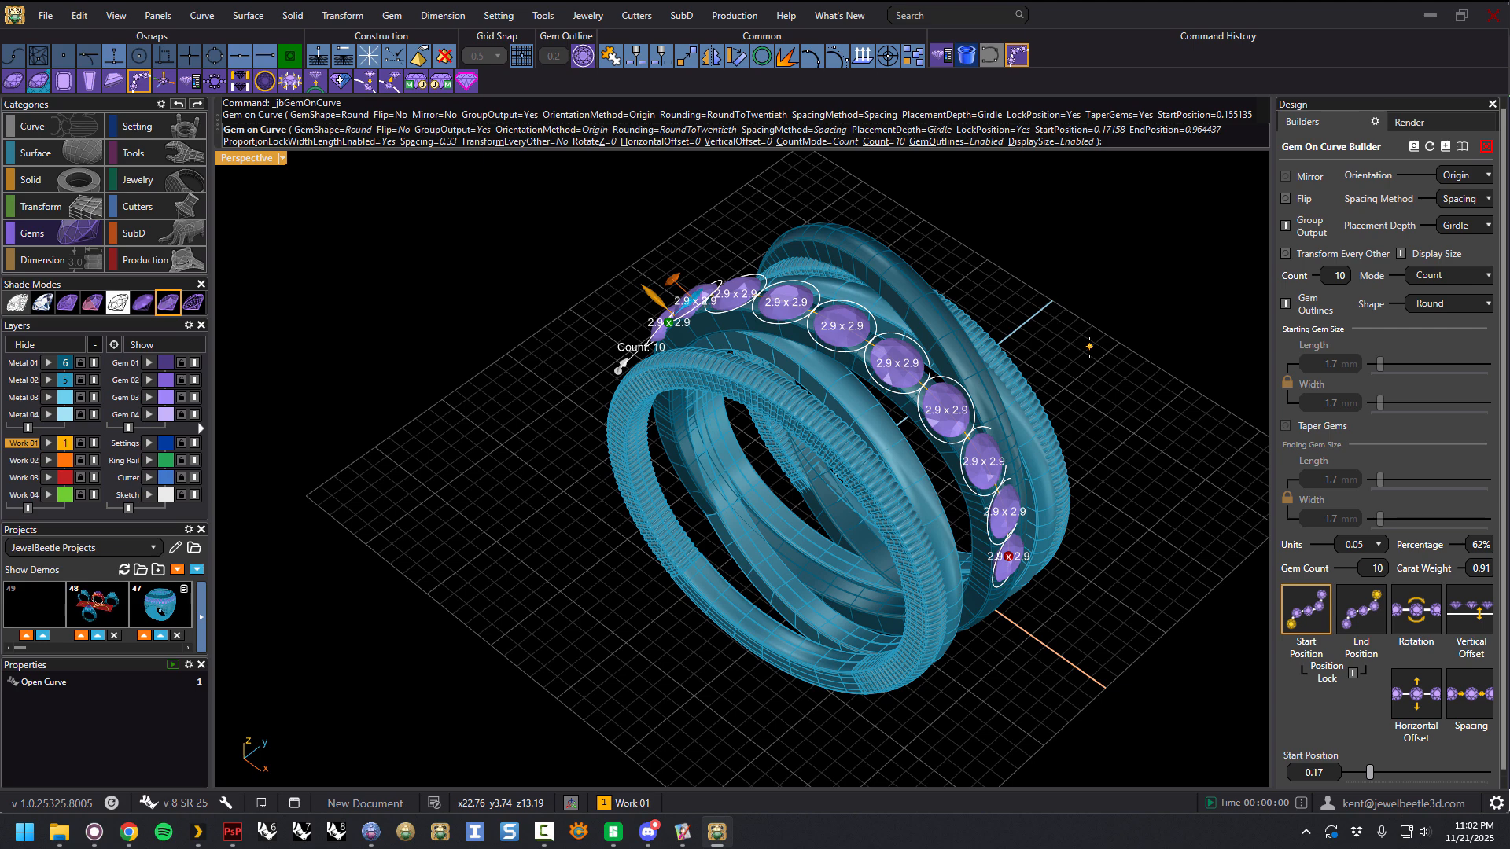
Step: Slide the position-locked gem row along the band's curve to a start position of about 0.20
{"action": "right_click_drag", "start_coordinate": [1130, 393], "coordinate": [1196, 355]}
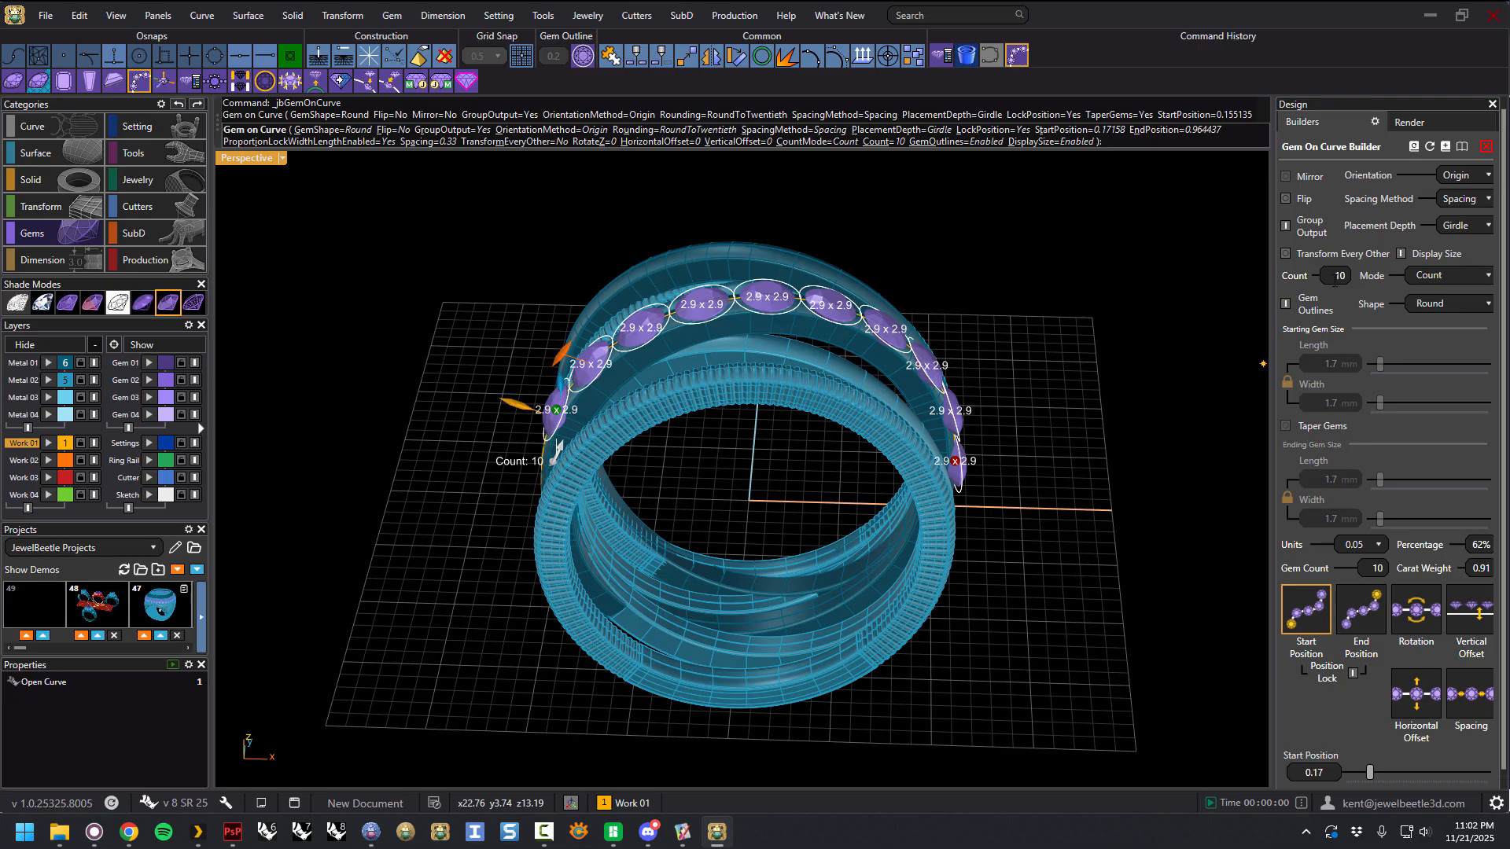
{"action": "right_click_drag", "start_coordinate": [889, 306], "coordinate": [939, 339]}
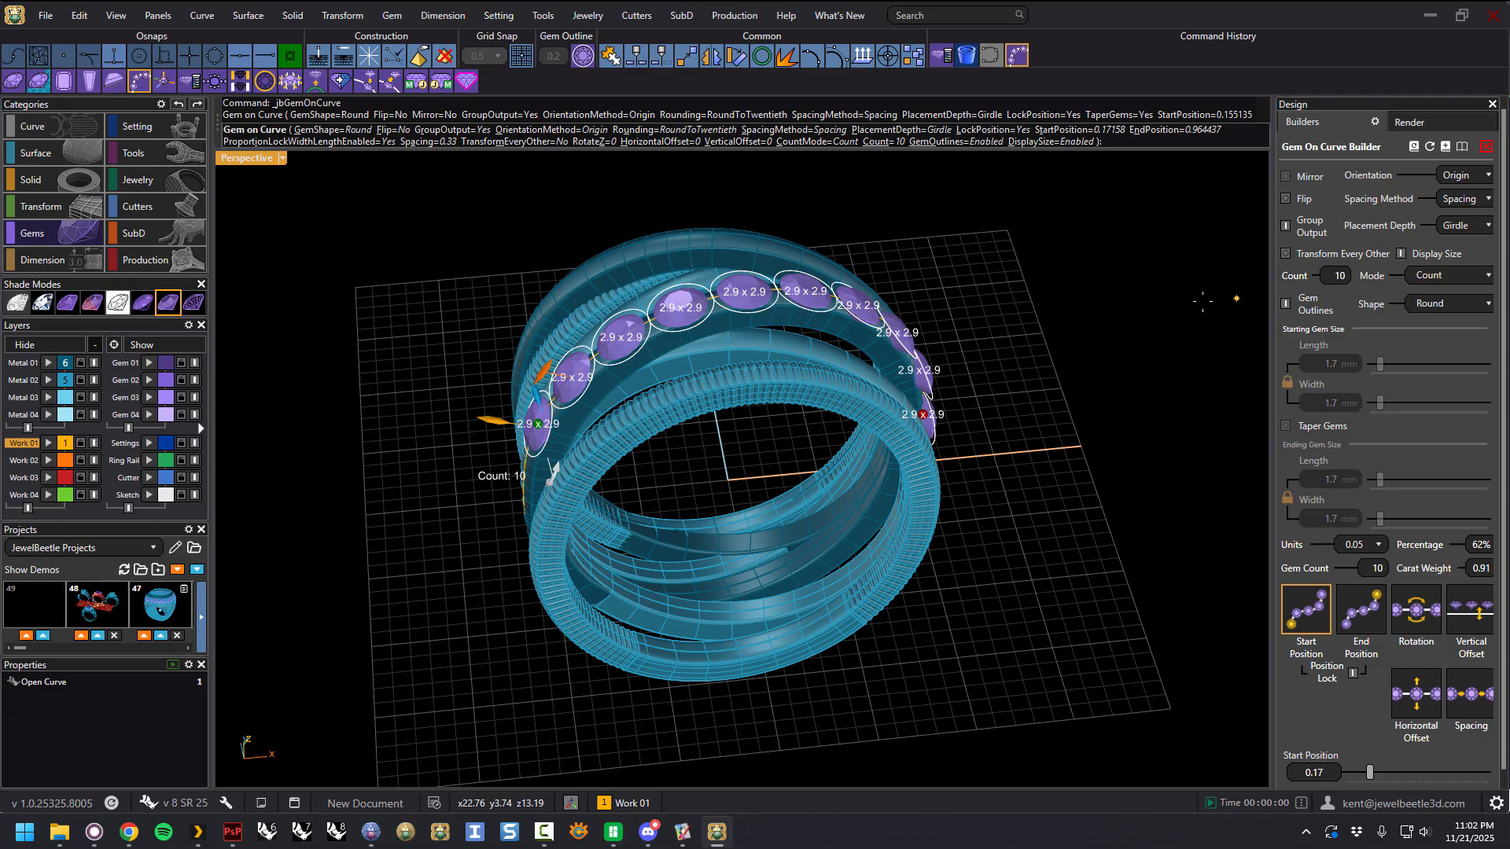
{"action": "mouse_move", "coordinate": [539, 425]}
{"action": "right_click_drag", "start_coordinate": [853, 381], "coordinate": [739, 392]}
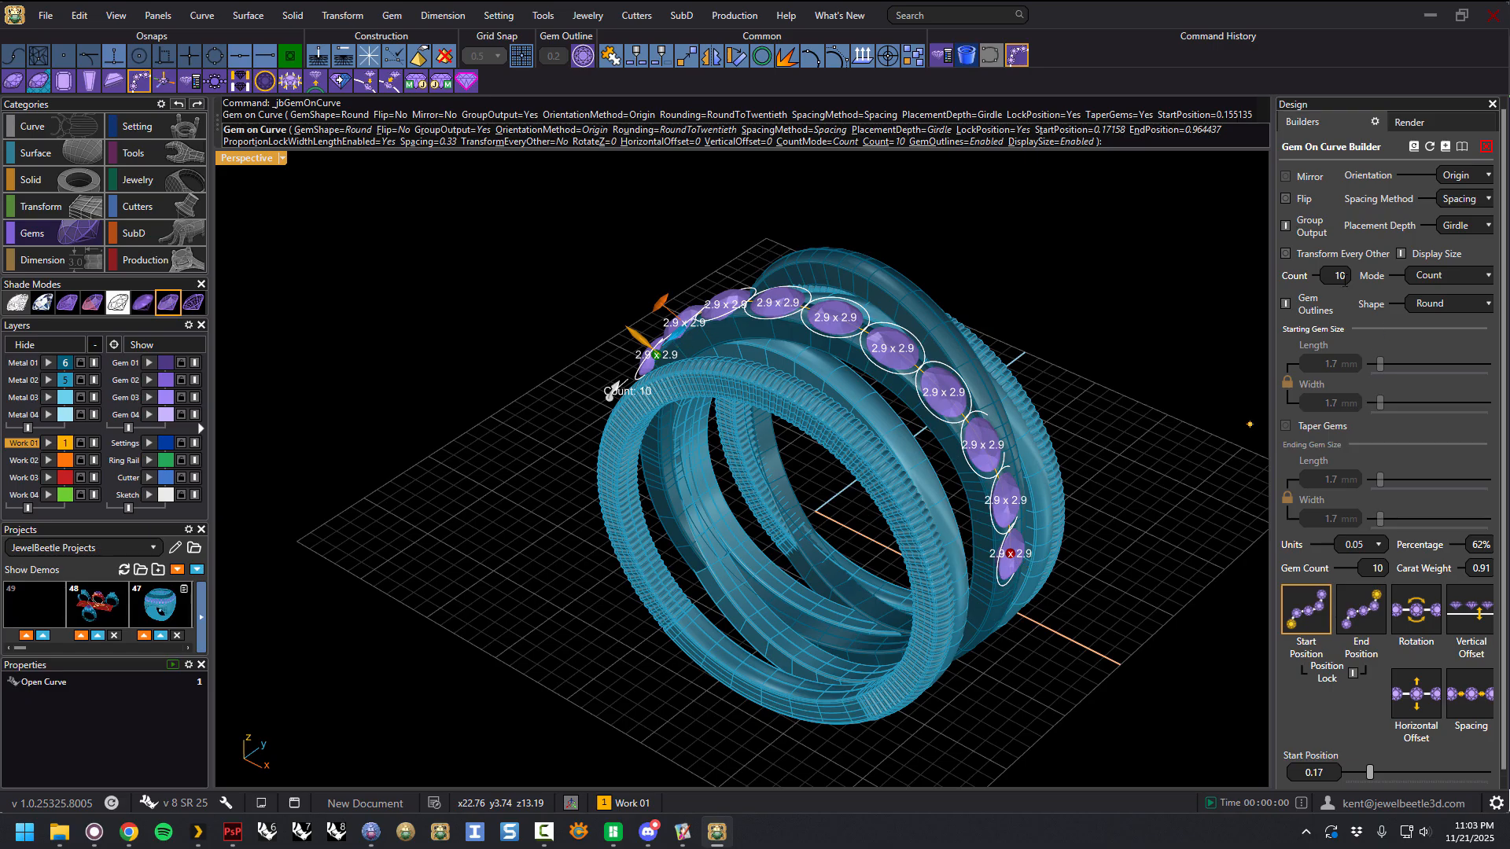
{"action": "right_click_drag", "start_coordinate": [936, 417], "coordinate": [964, 438]}
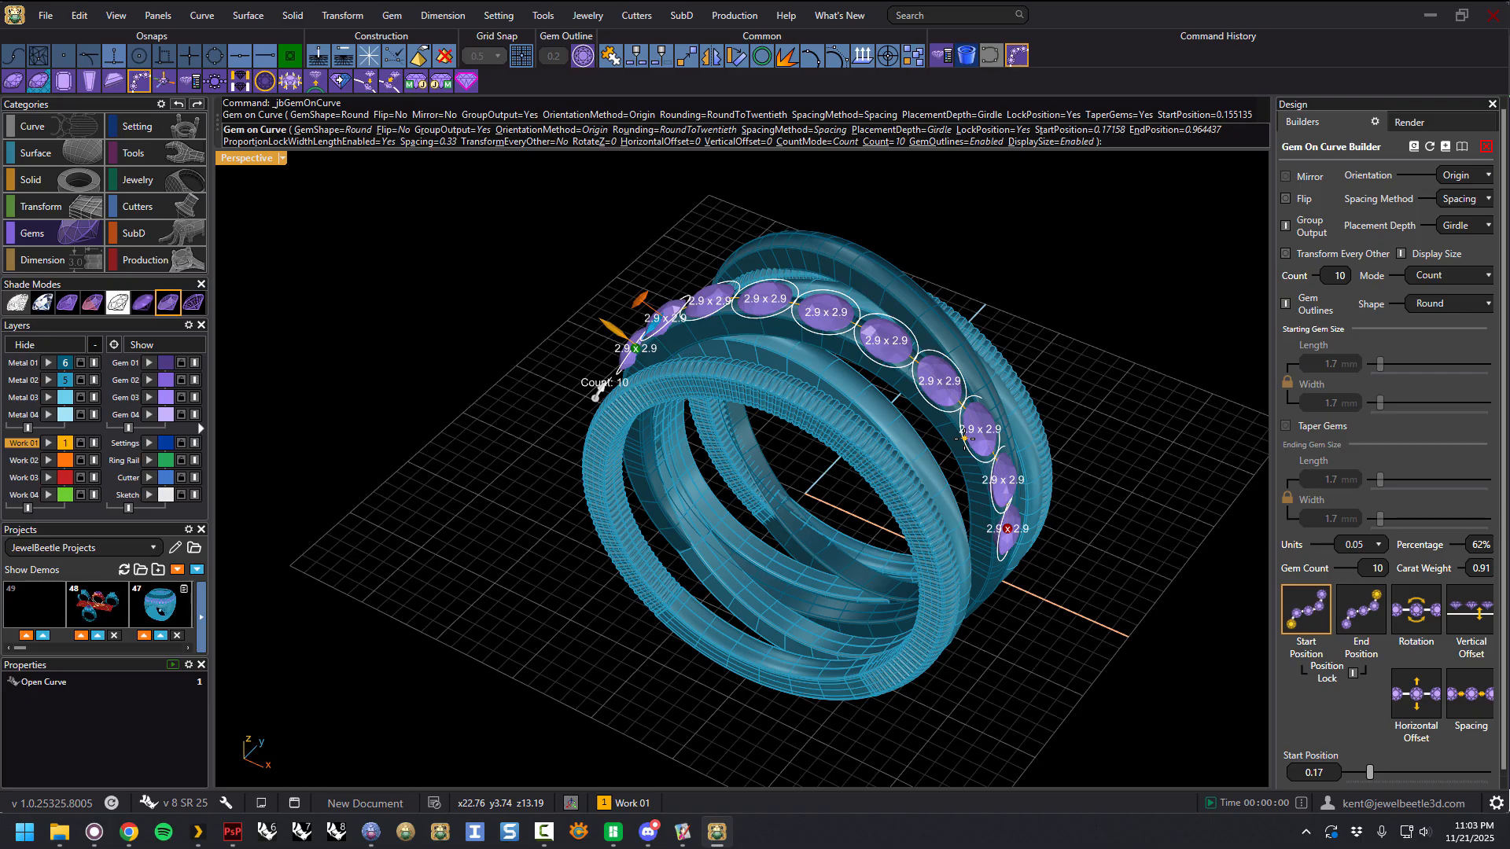
{"action": "right_click_drag", "start_coordinate": [715, 405], "coordinate": [857, 389]}
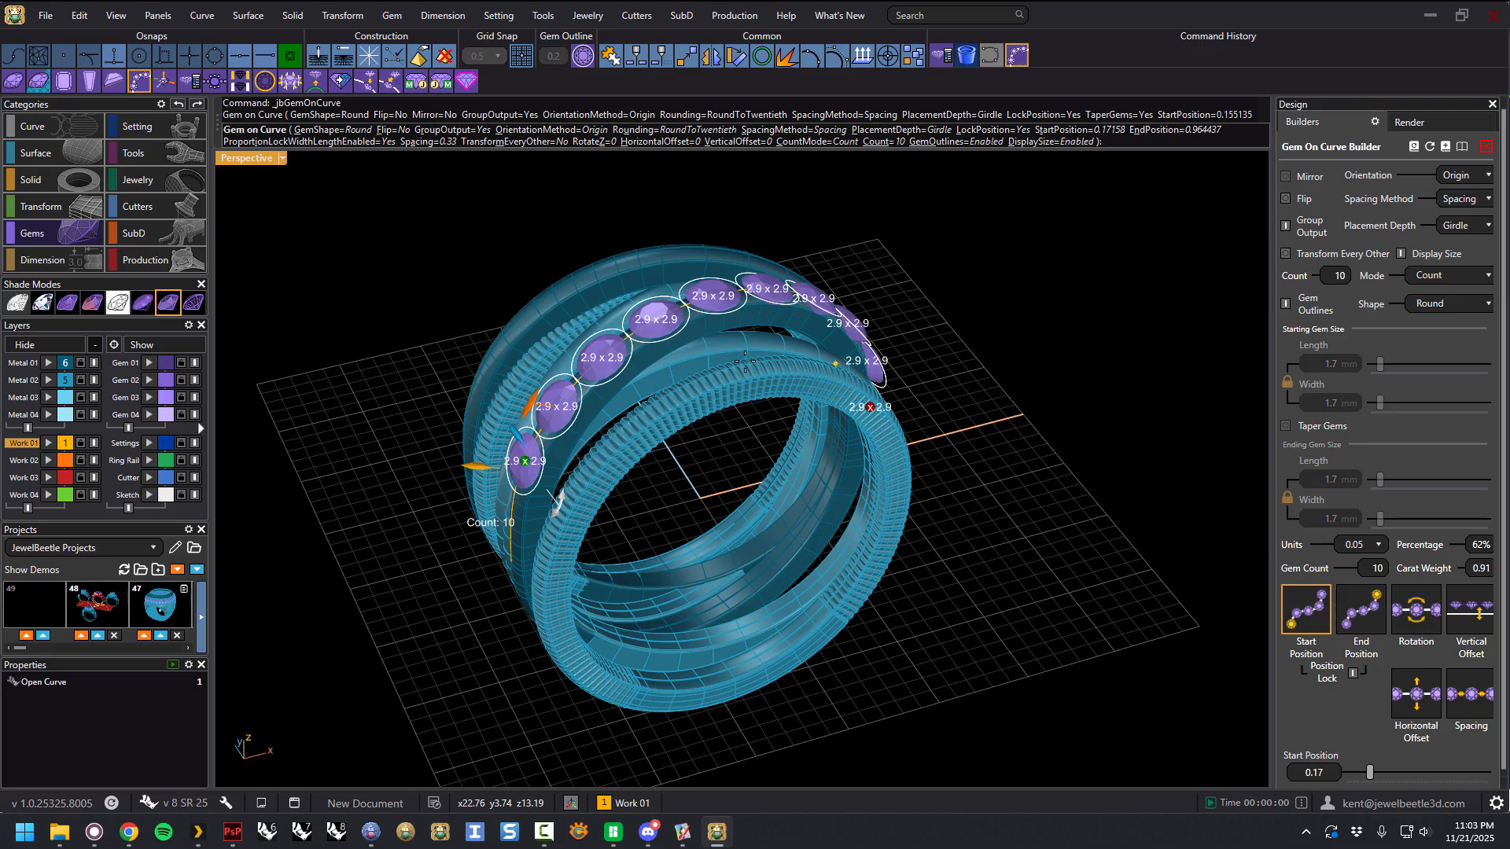
{"action": "scroll", "coordinate": [584, 435], "scroll_direction": "up", "scroll_amount": 2}
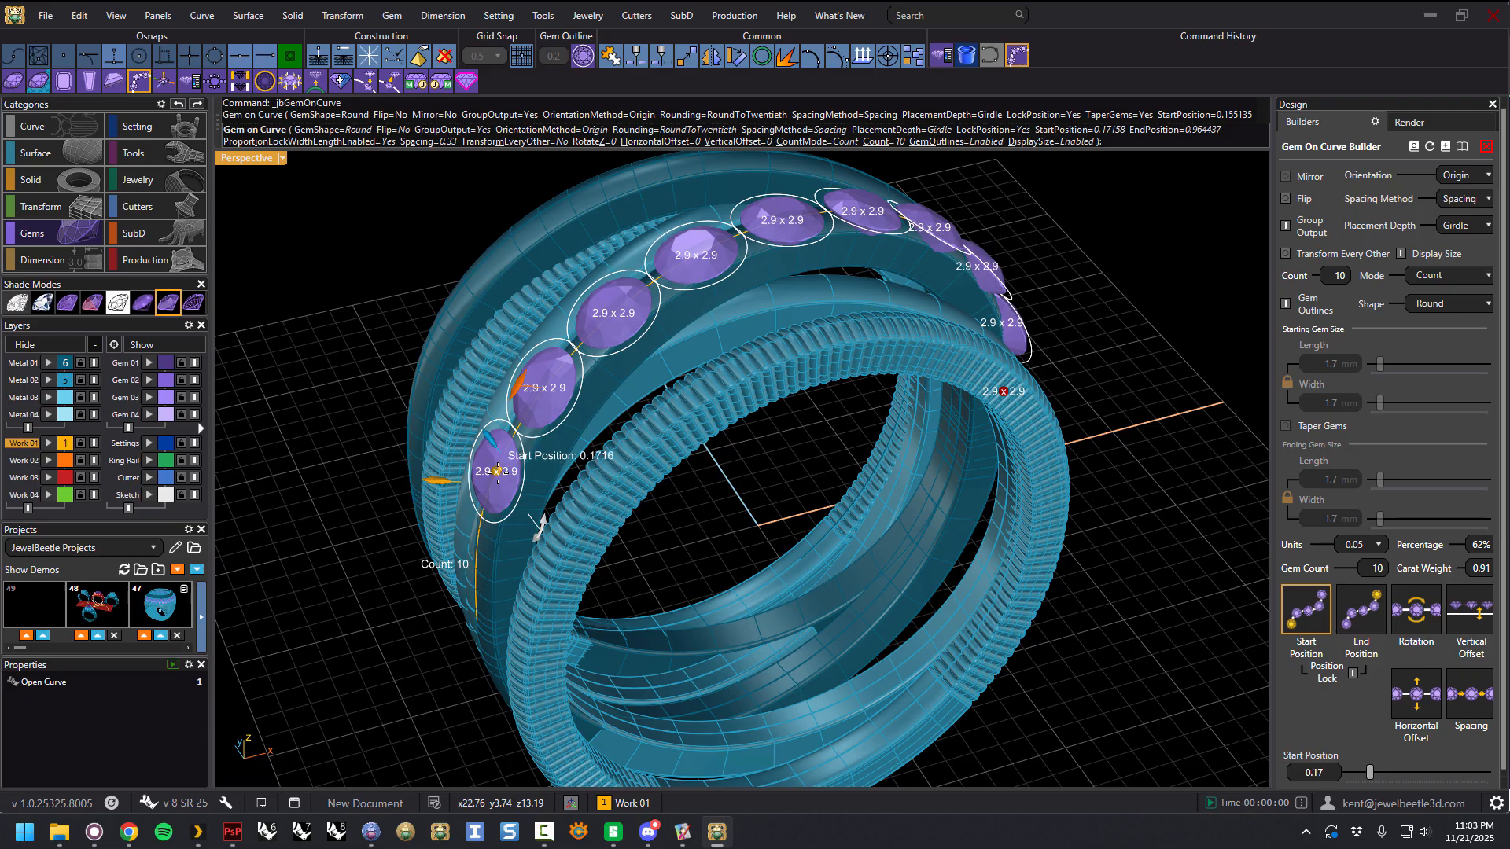
{"action": "left_click_drag", "start_coordinate": [497, 471], "coordinate": [541, 404]}
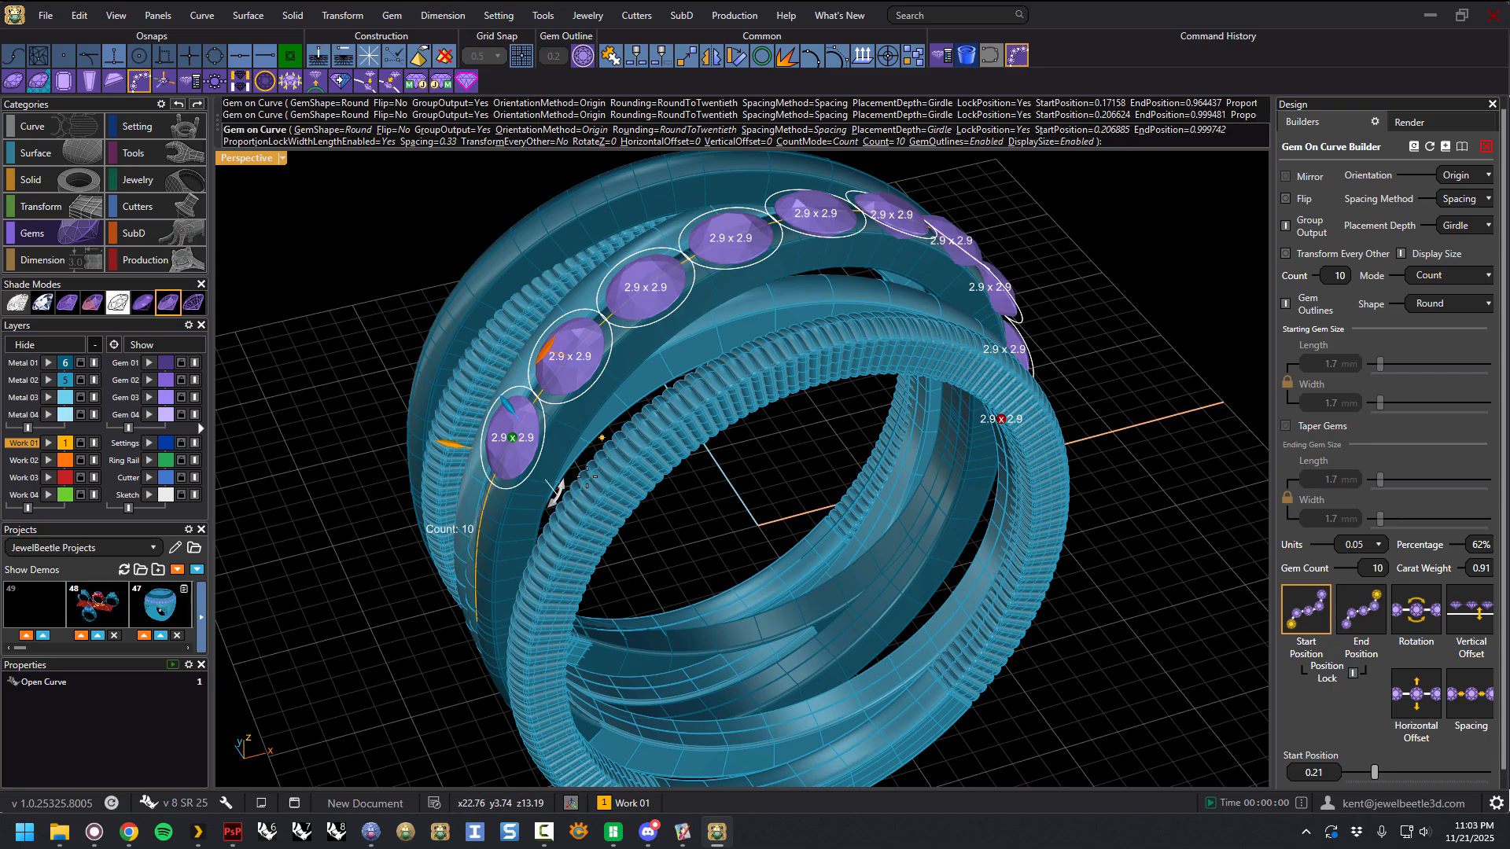
{"action": "left_click", "coordinate": [513, 439]}
{"action": "left_click_drag", "start_coordinate": [513, 439], "coordinate": [512, 453]}
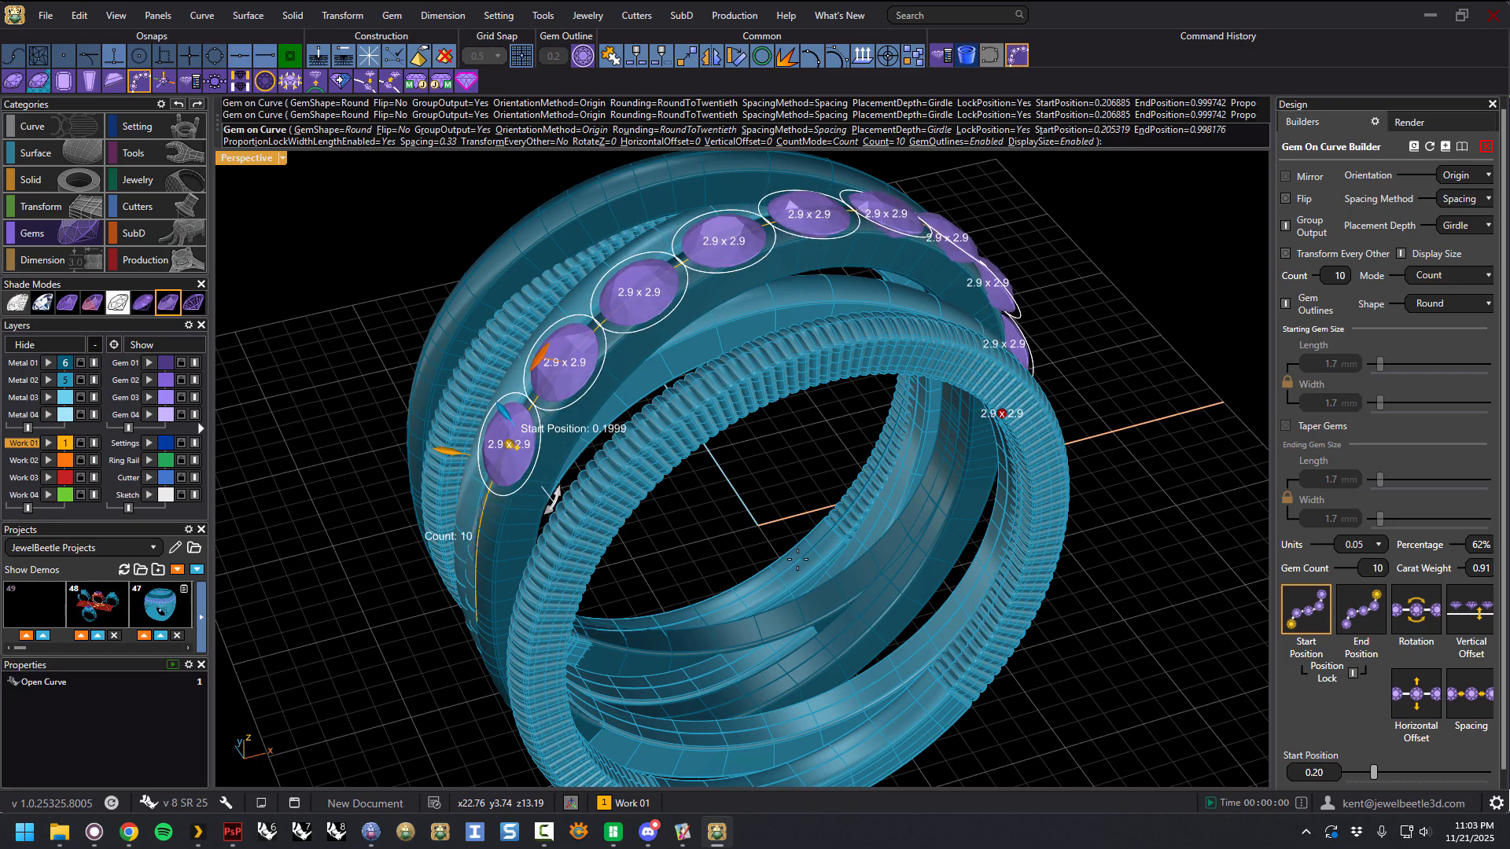
Step: Unlock the start and end positions and move only the row's start along the curve to about 0.44
{"action": "left_click", "coordinate": [1353, 675]}
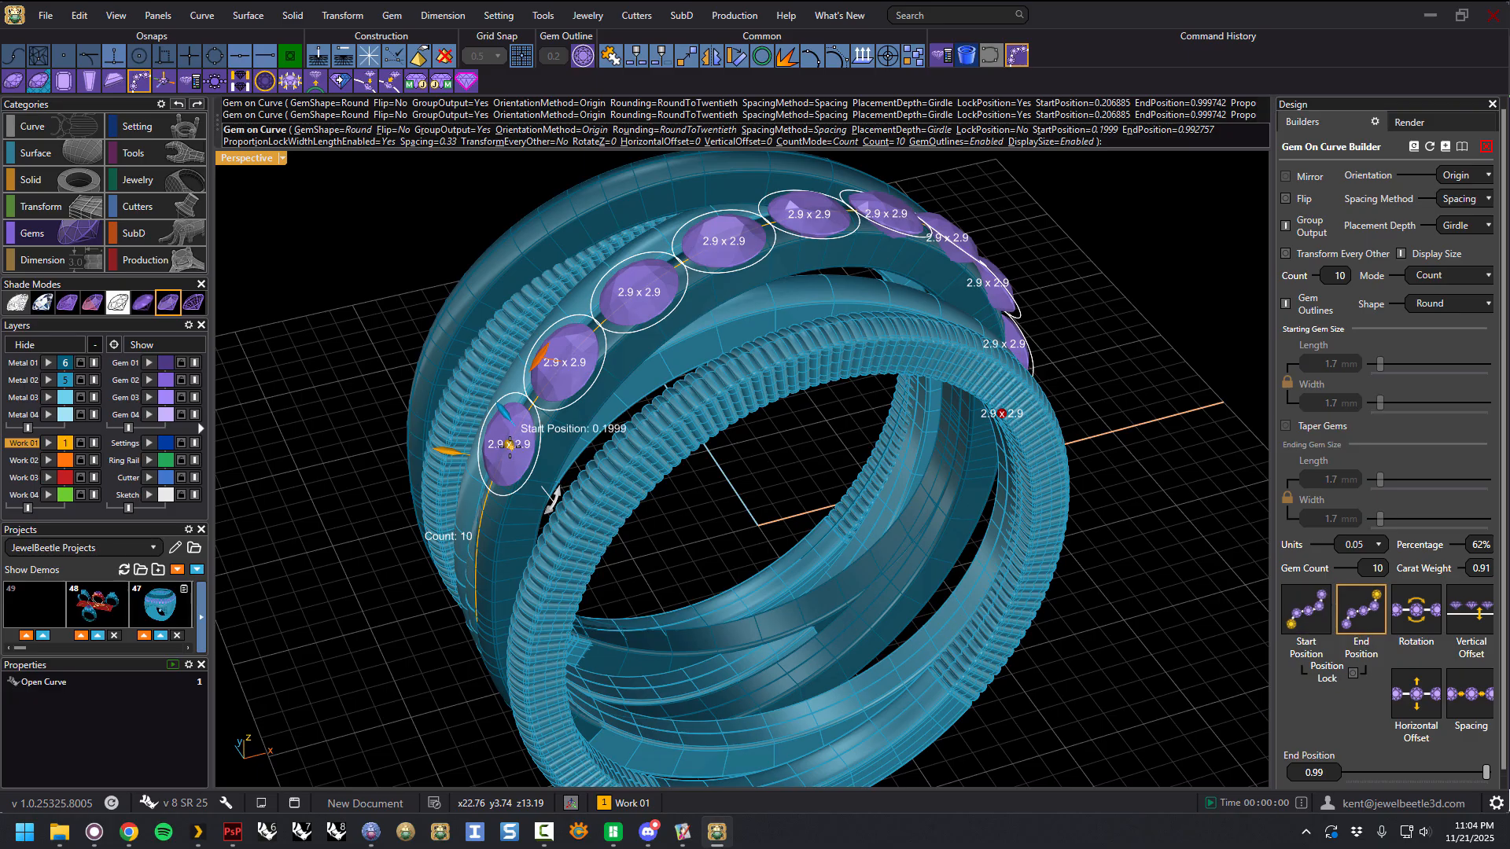
{"action": "left_click_drag", "start_coordinate": [514, 449], "coordinate": [516, 439]}
{"action": "left_click_drag", "start_coordinate": [535, 409], "coordinate": [635, 358]}
{"action": "right_click_drag", "start_coordinate": [724, 382], "coordinate": [683, 404]}
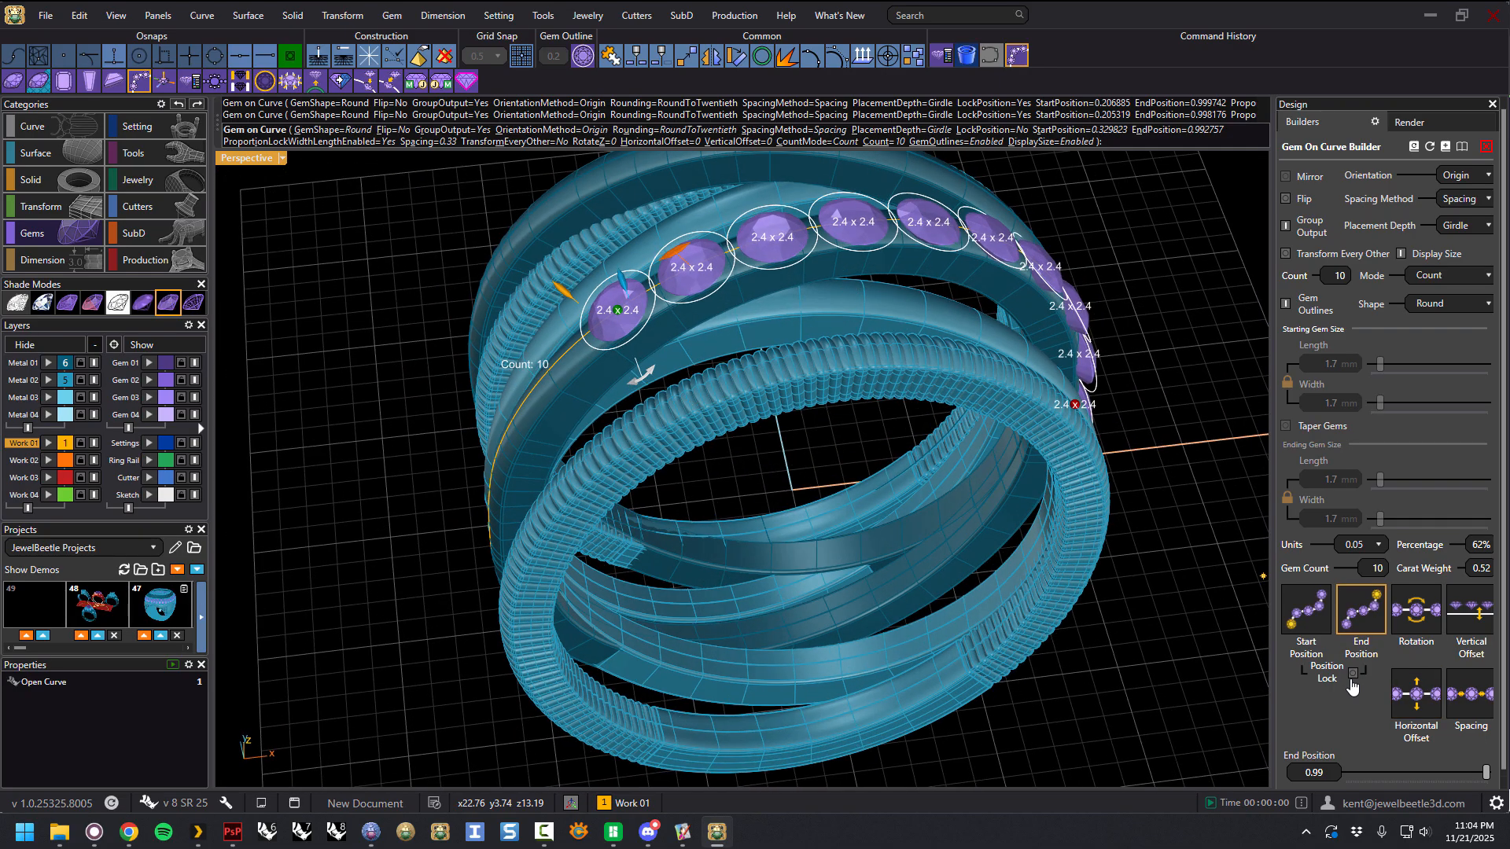
{"action": "right_click_drag", "start_coordinate": [730, 369], "coordinate": [618, 436], "text": "shift"}
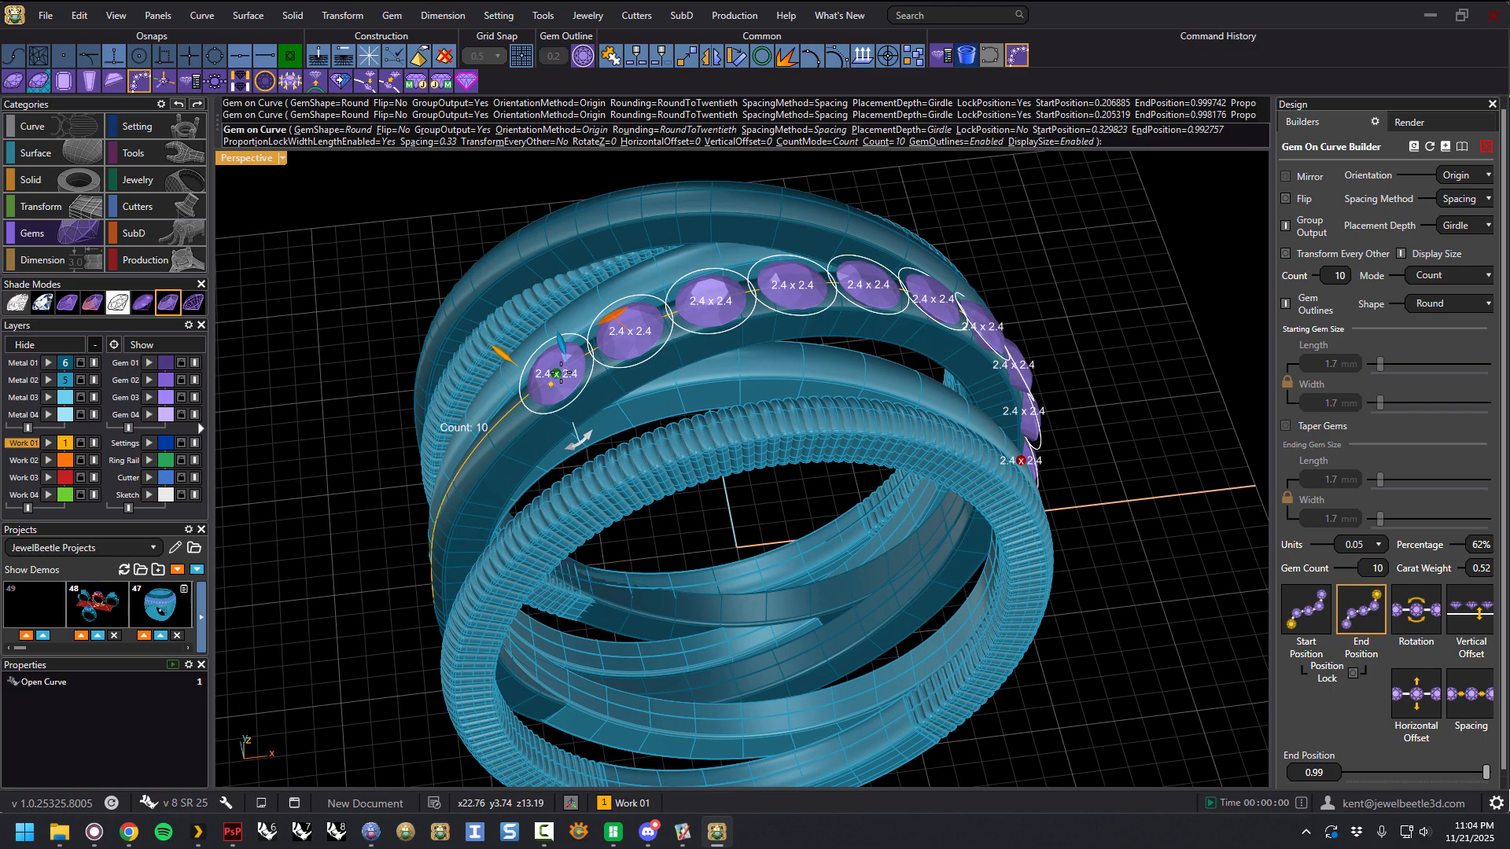
{"action": "left_click_drag", "start_coordinate": [568, 374], "coordinate": [848, 326]}
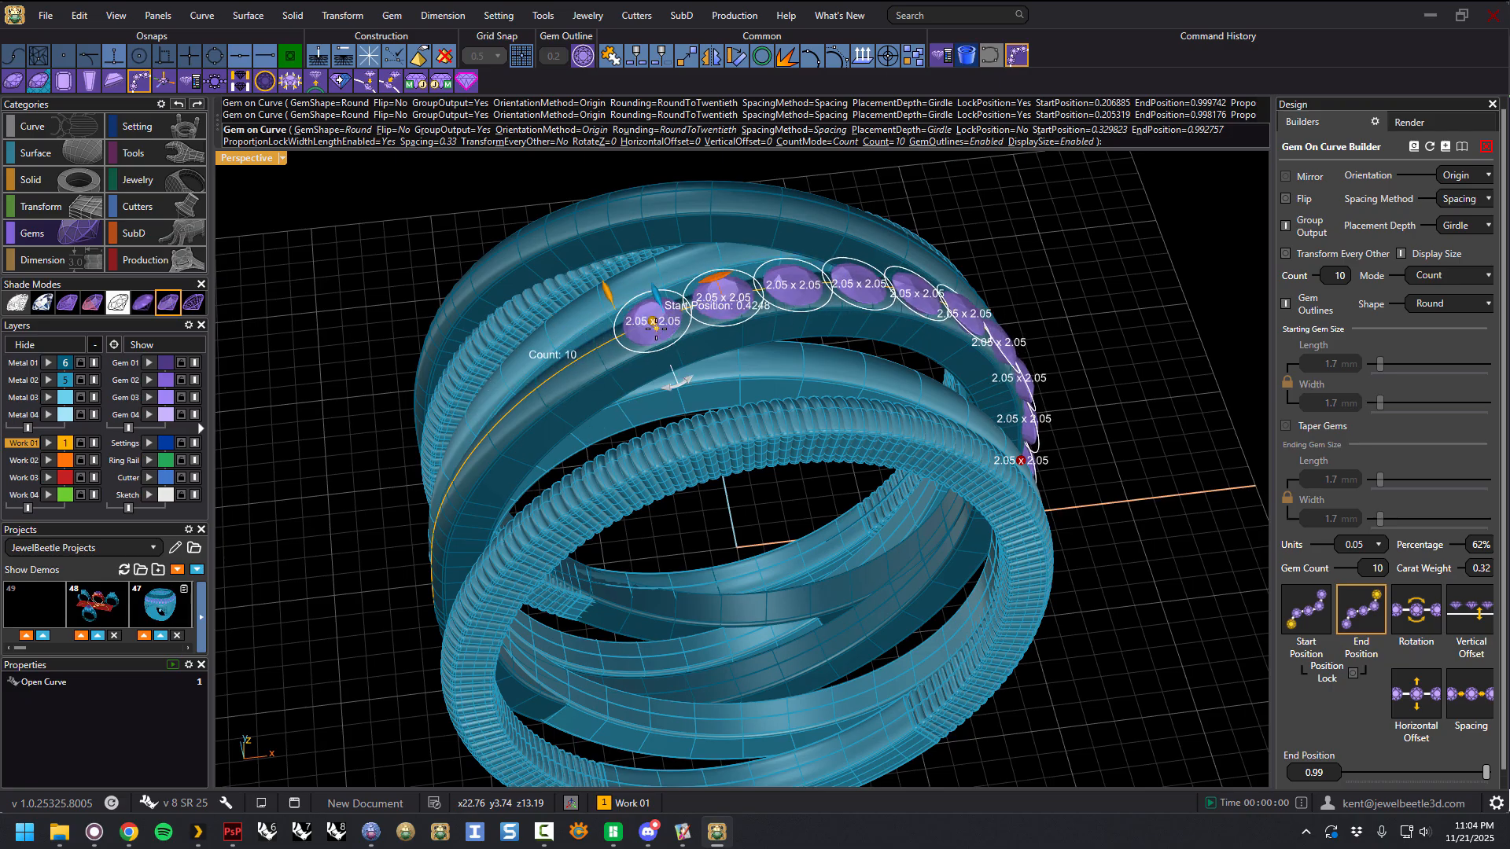
{"action": "left_click_drag", "start_coordinate": [652, 323], "coordinate": [676, 329]}
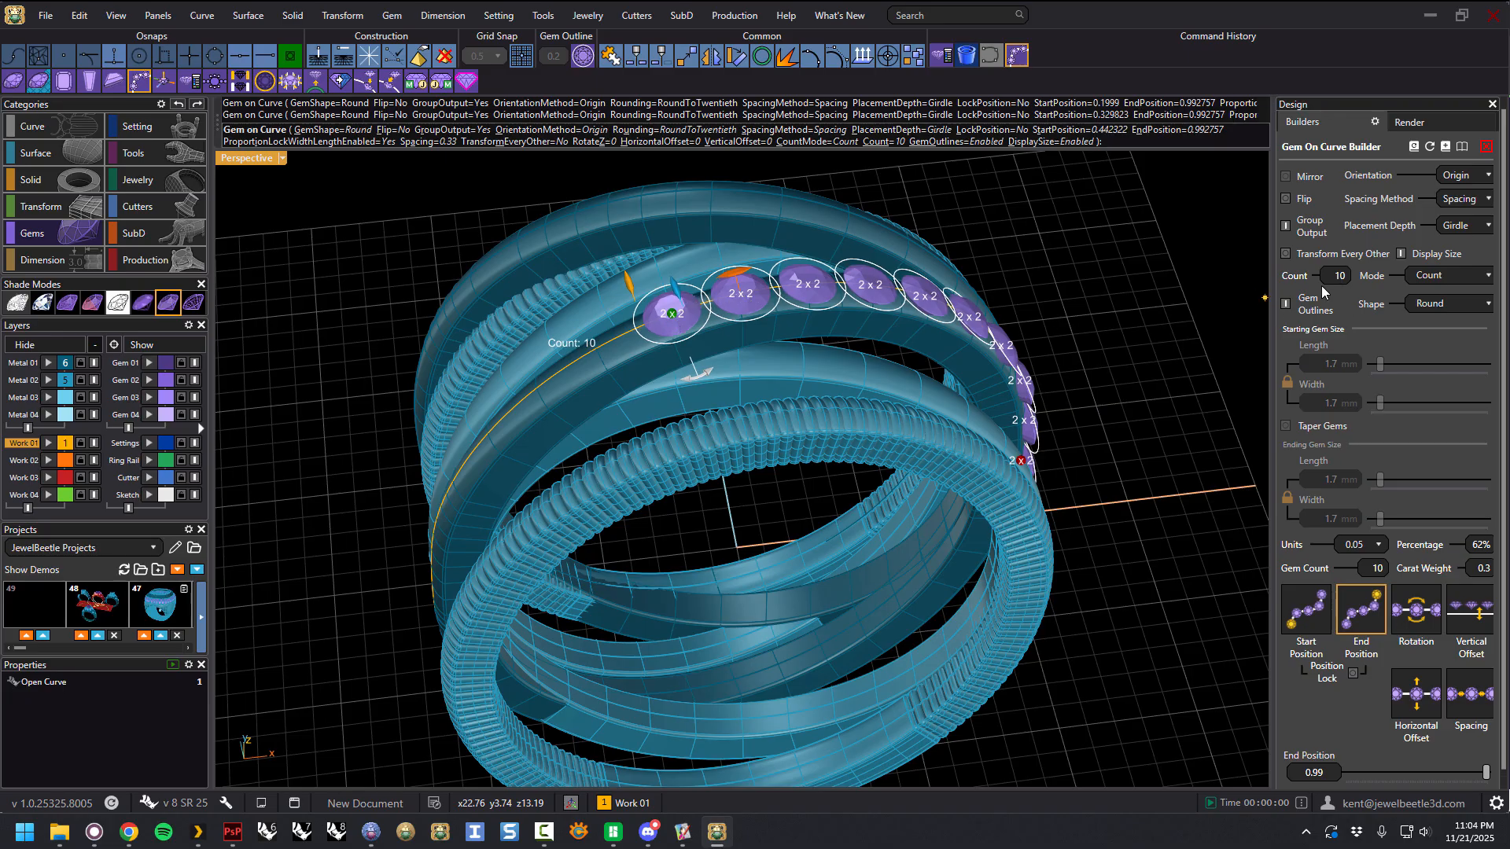
Step: Move the gem row's end point back along the curve to an end position of about 0.89
{"action": "right_click_drag", "start_coordinate": [1072, 307], "coordinate": [903, 417]}
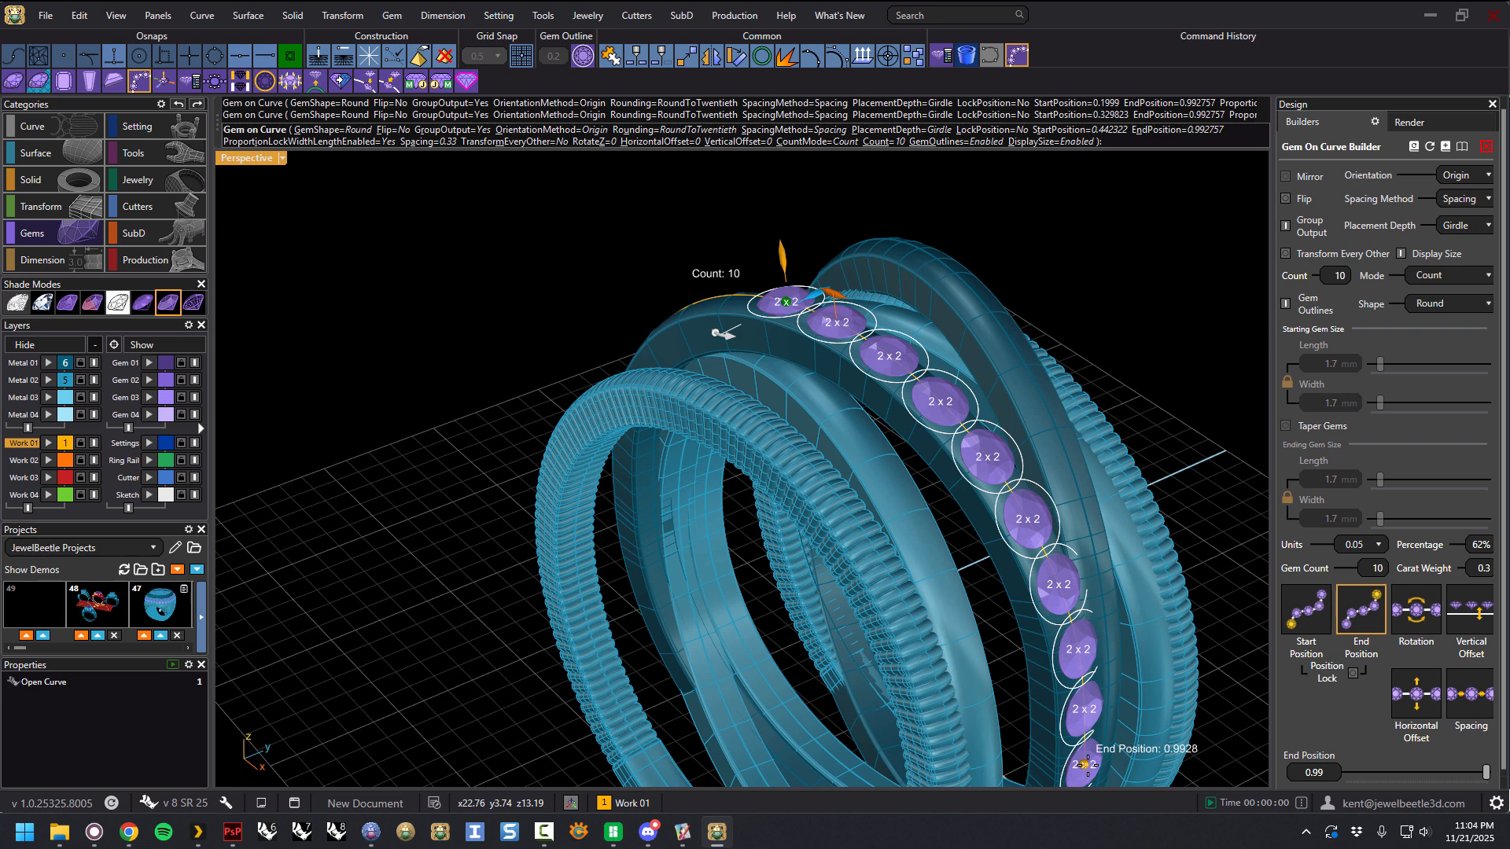
{"action": "right_click_drag", "start_coordinate": [797, 456], "coordinate": [861, 522]}
{"action": "left_click_drag", "start_coordinate": [1006, 690], "coordinate": [1002, 630]}
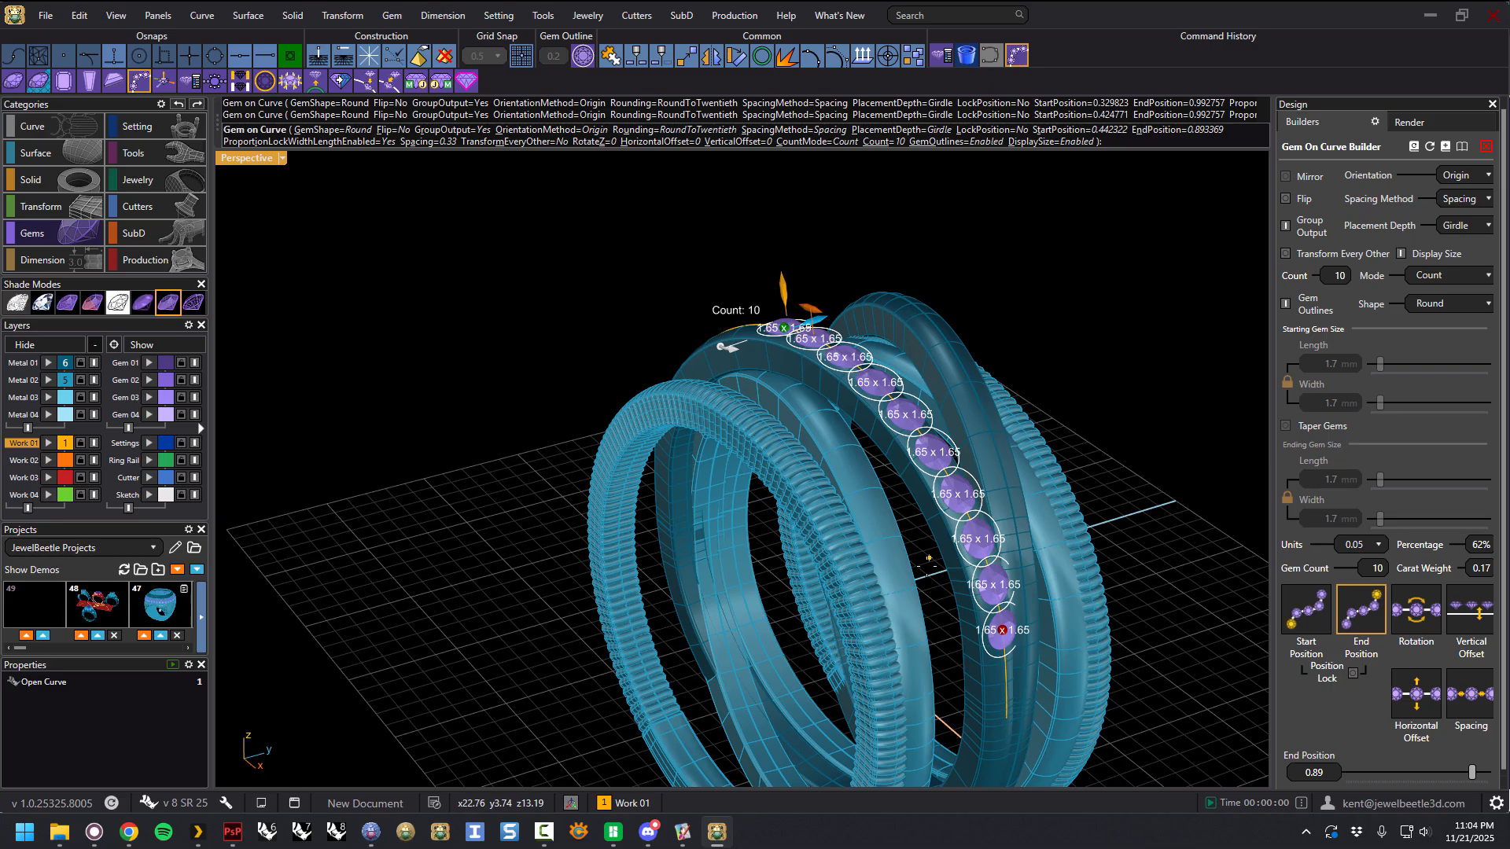
Step: Slide the whole row with its positions locked to a start position of about 0.31, and unlock the positions again
{"action": "right_click_drag", "start_coordinate": [854, 558], "coordinate": [916, 582]}
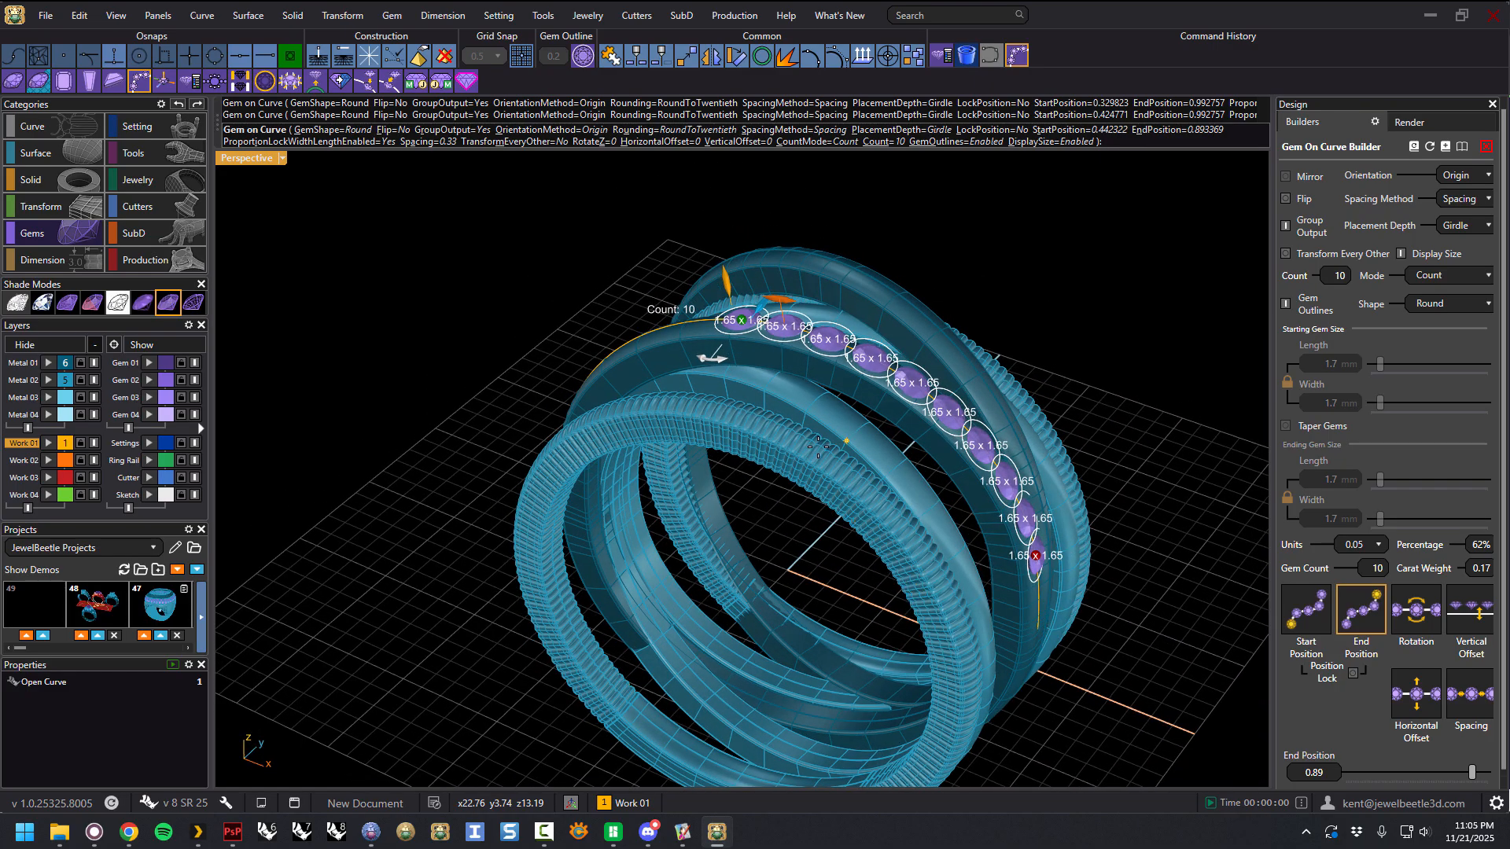
{"action": "left_click", "coordinate": [1307, 610]}
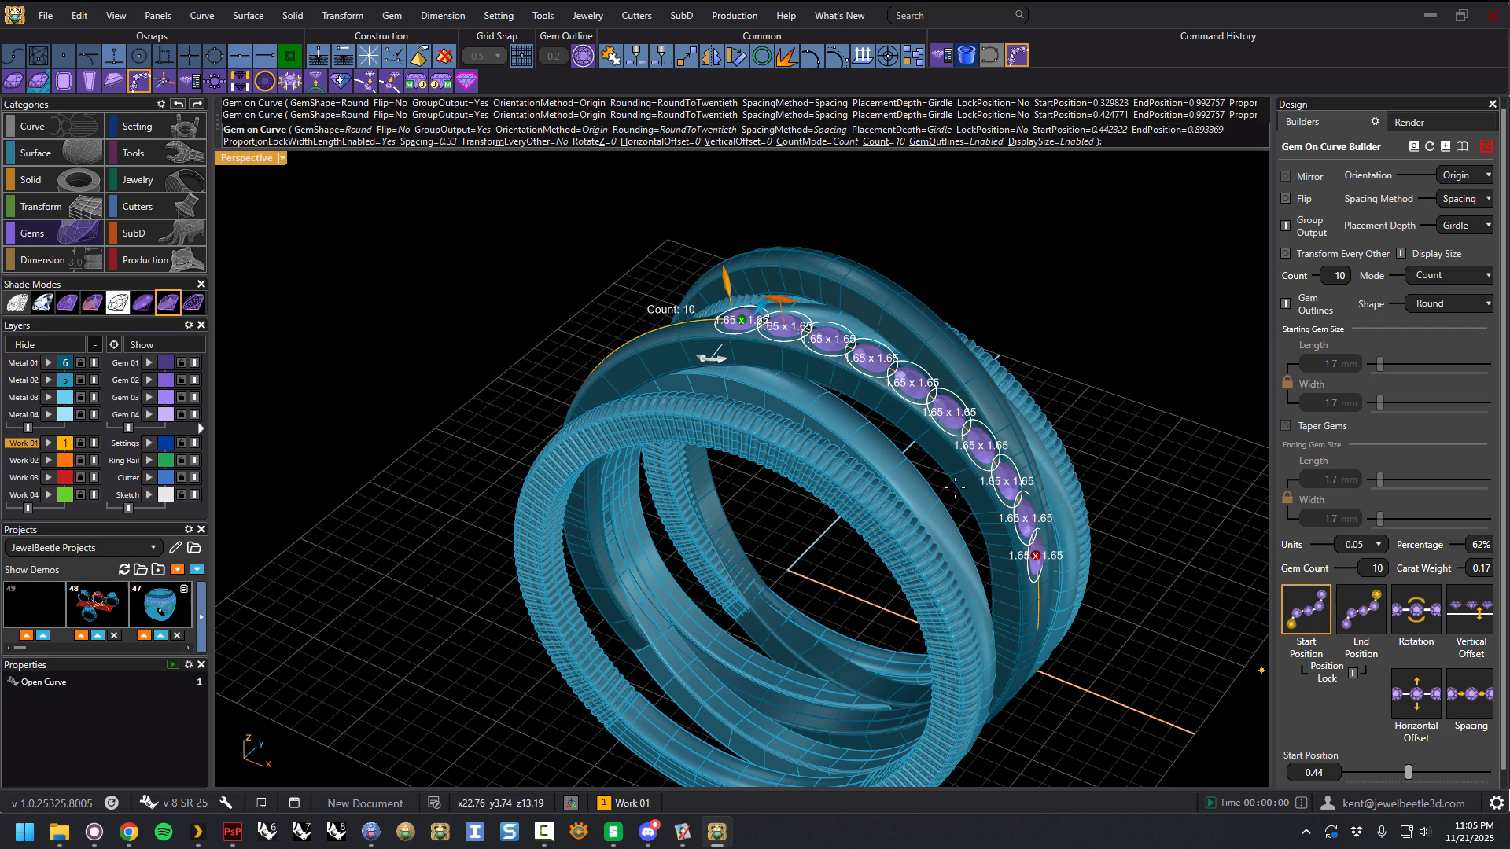
{"action": "left_click_drag", "start_coordinate": [739, 320], "coordinate": [641, 336]}
{"action": "left_click", "coordinate": [1352, 673]}
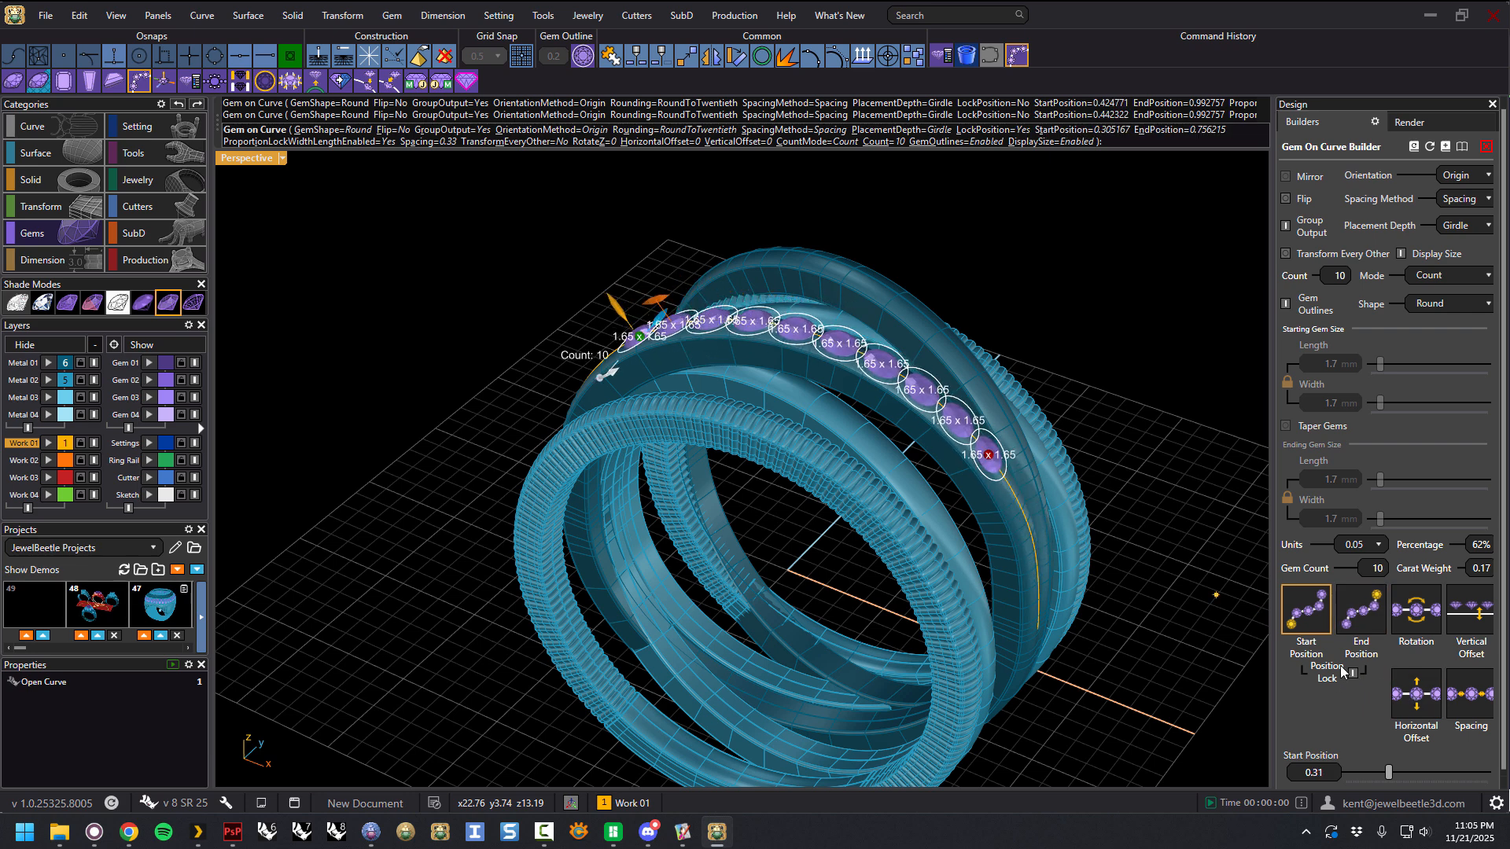
{"action": "left_click", "coordinate": [1353, 676]}
Step: Set the gem count to 15 and reduce the gem spacing to 0.15
{"action": "right_click_drag", "start_coordinate": [859, 541], "coordinate": [887, 574]}
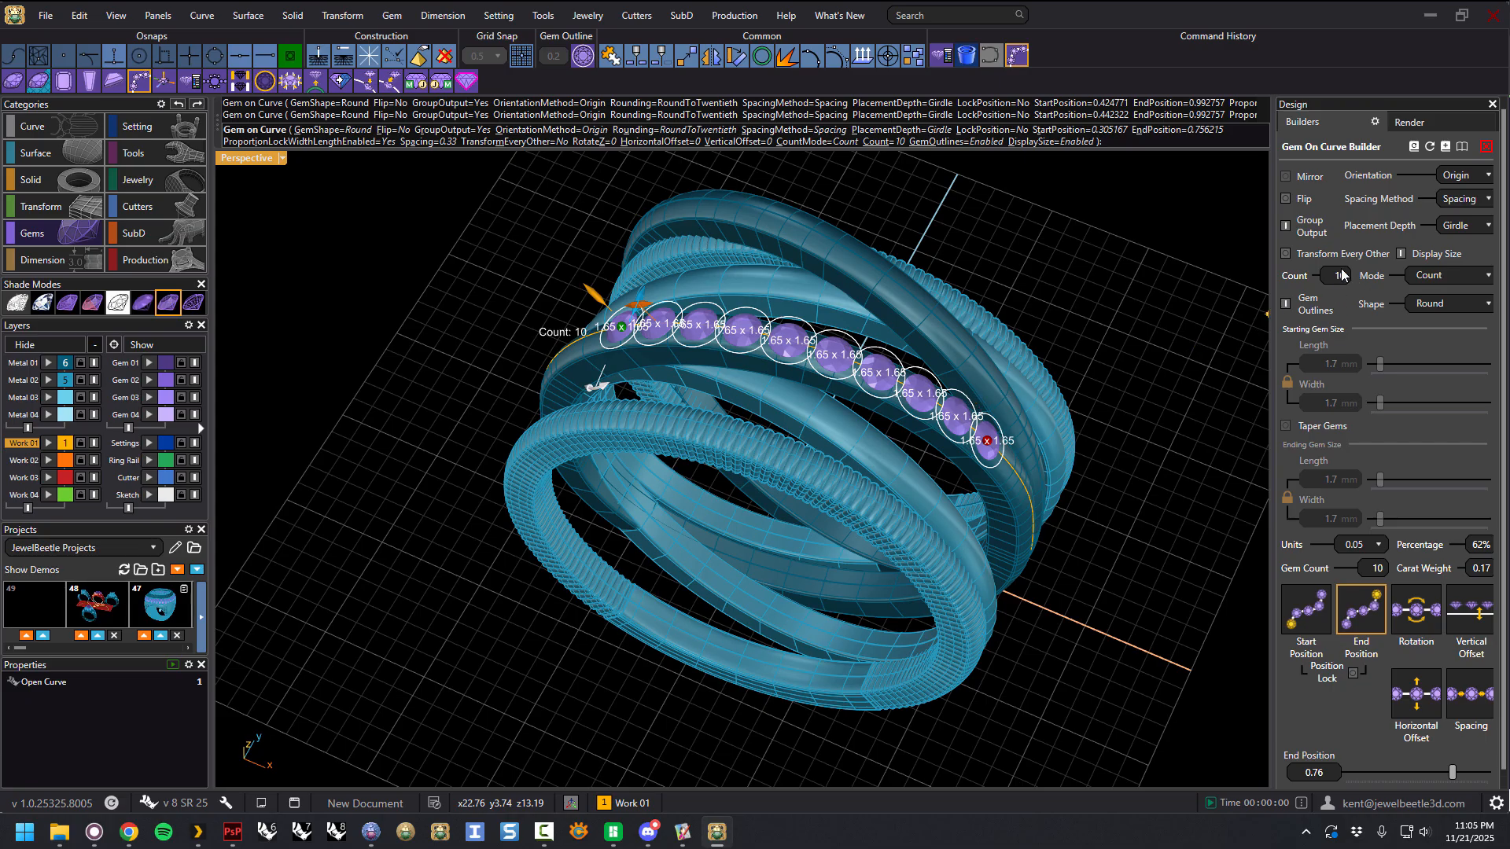
{"action": "left_click_drag", "start_coordinate": [1333, 279], "coordinate": [1360, 278]}
{"action": "type", "text": "15"}
{"action": "key", "text": "Return"}
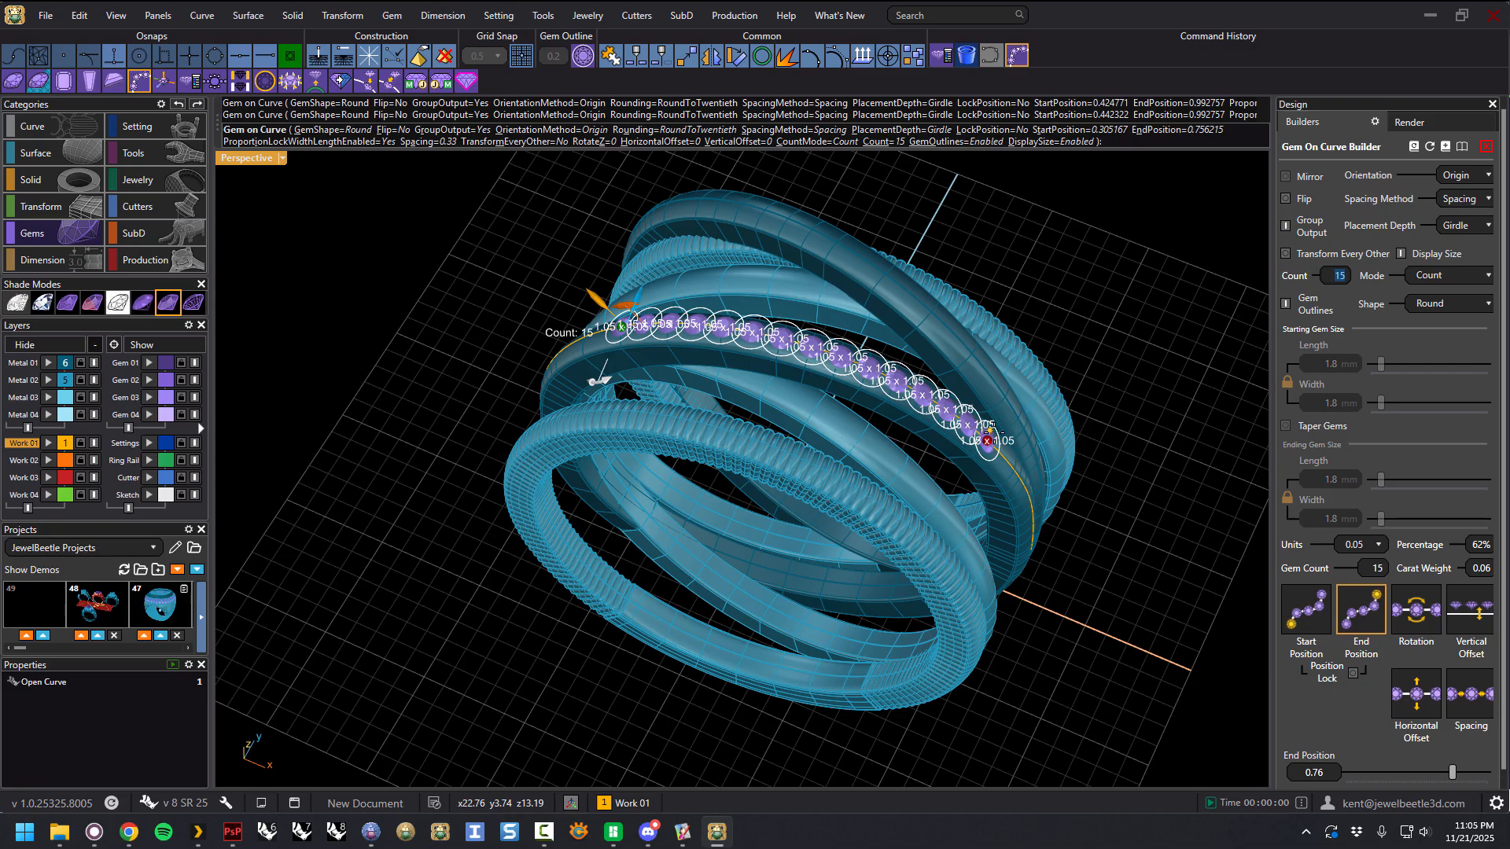
{"action": "scroll", "coordinate": [995, 450], "scroll_direction": "up", "scroll_amount": 4}
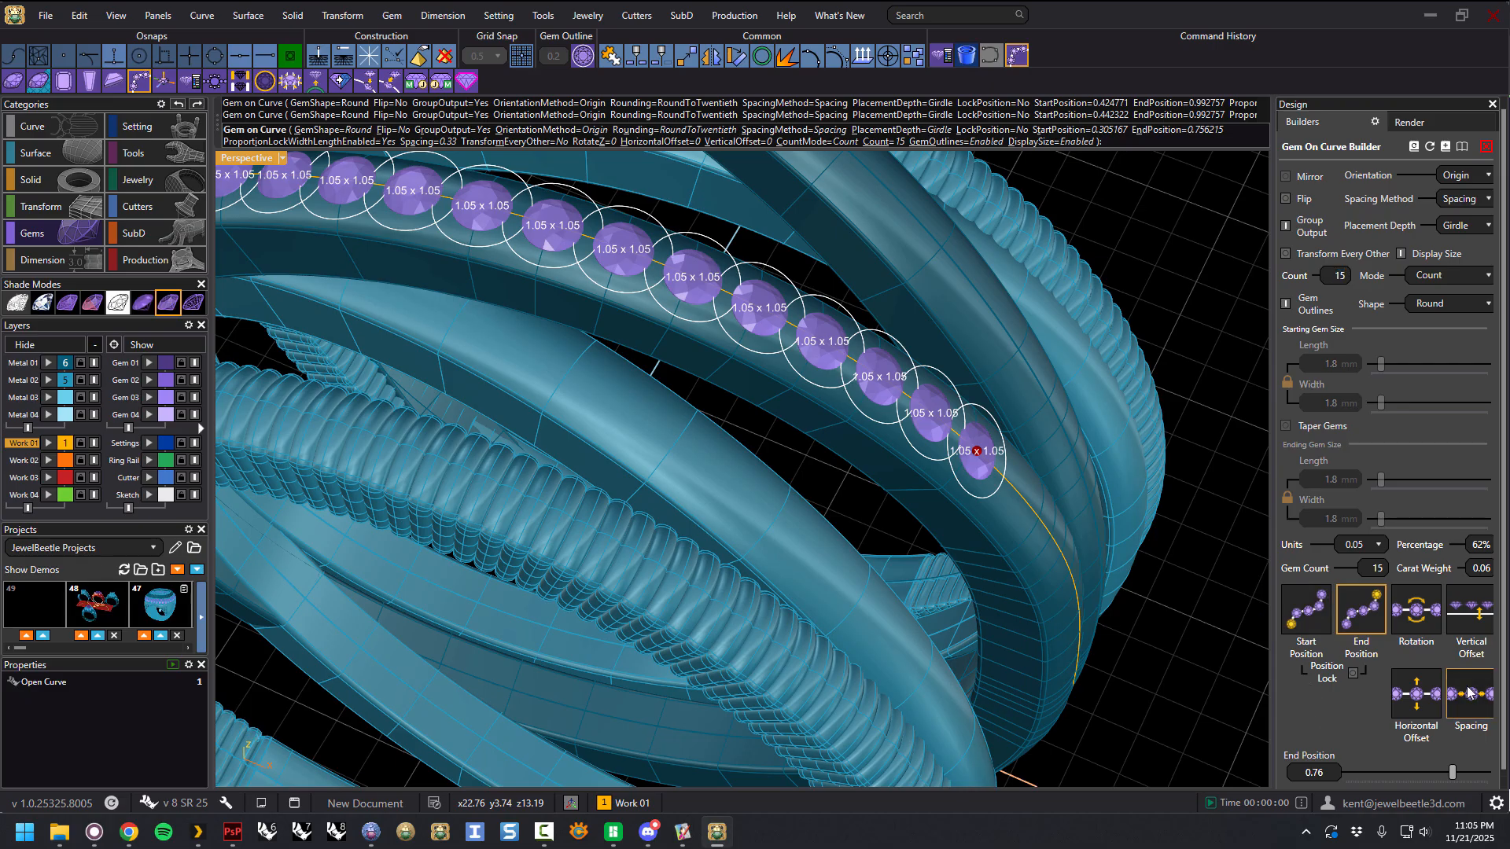
{"action": "left_click", "coordinate": [1453, 716]}
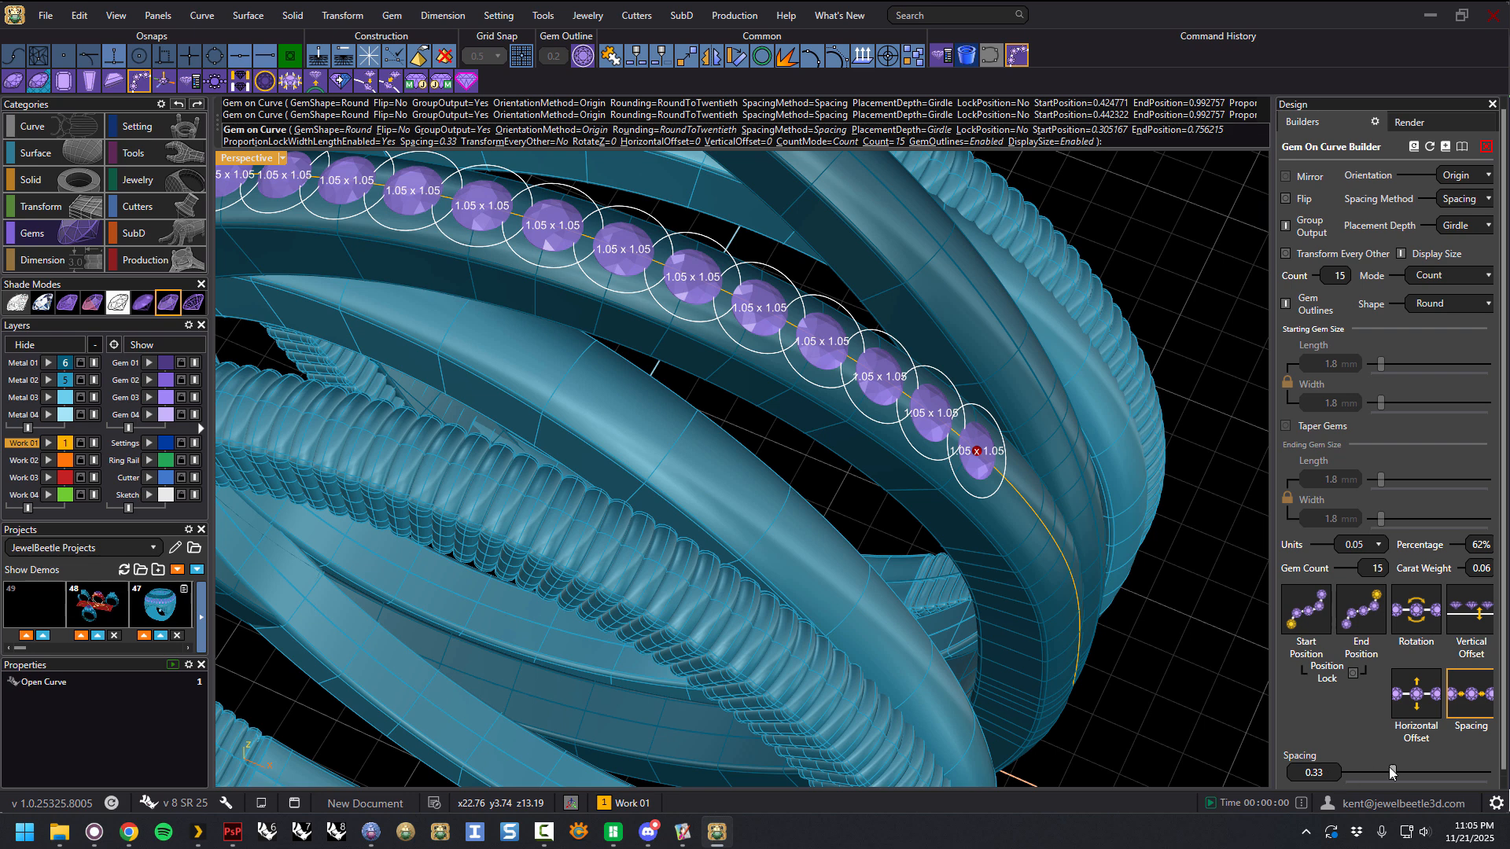
{"action": "left_click_drag", "start_coordinate": [1392, 773], "coordinate": [1377, 774]}
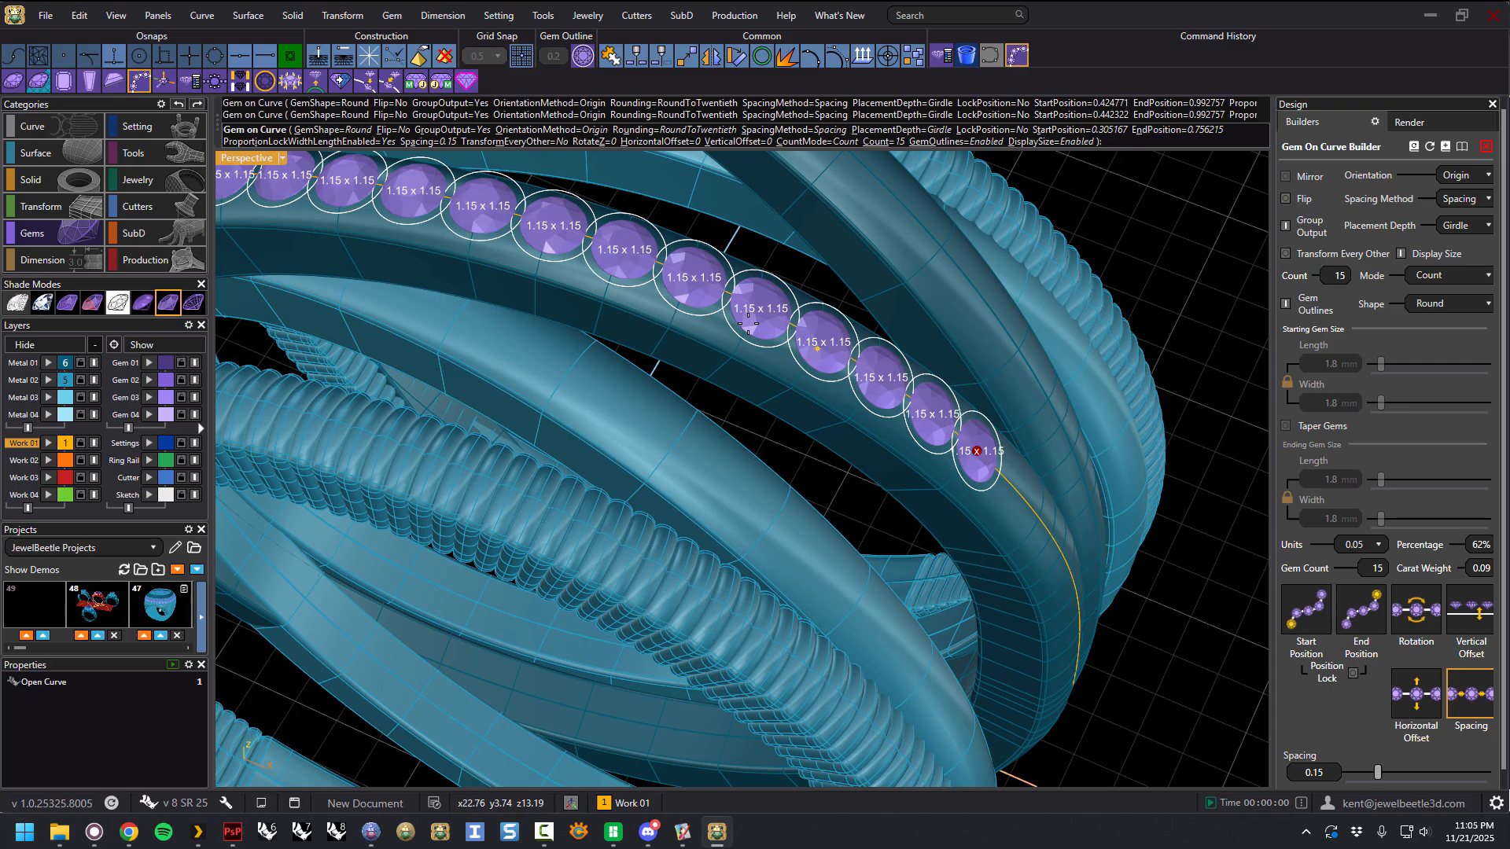
Step: Extend the gem row at both ends to a start position of about 0.20 and an end position of about 0.84
{"action": "scroll", "coordinate": [833, 490], "scroll_direction": "down", "scroll_amount": 4}
{"action": "mouse_move", "coordinate": [796, 509]}
{"action": "right_mouse_down"}
{"action": "mouse_move", "coordinate": [767, 488]}
{"action": "mouse_move", "coordinate": [842, 453]}
{"action": "mouse_move", "coordinate": [846, 477]}
{"action": "mouse_move", "coordinate": [727, 455]}
{"action": "mouse_move", "coordinate": [812, 509]}
{"action": "right_mouse_up"}
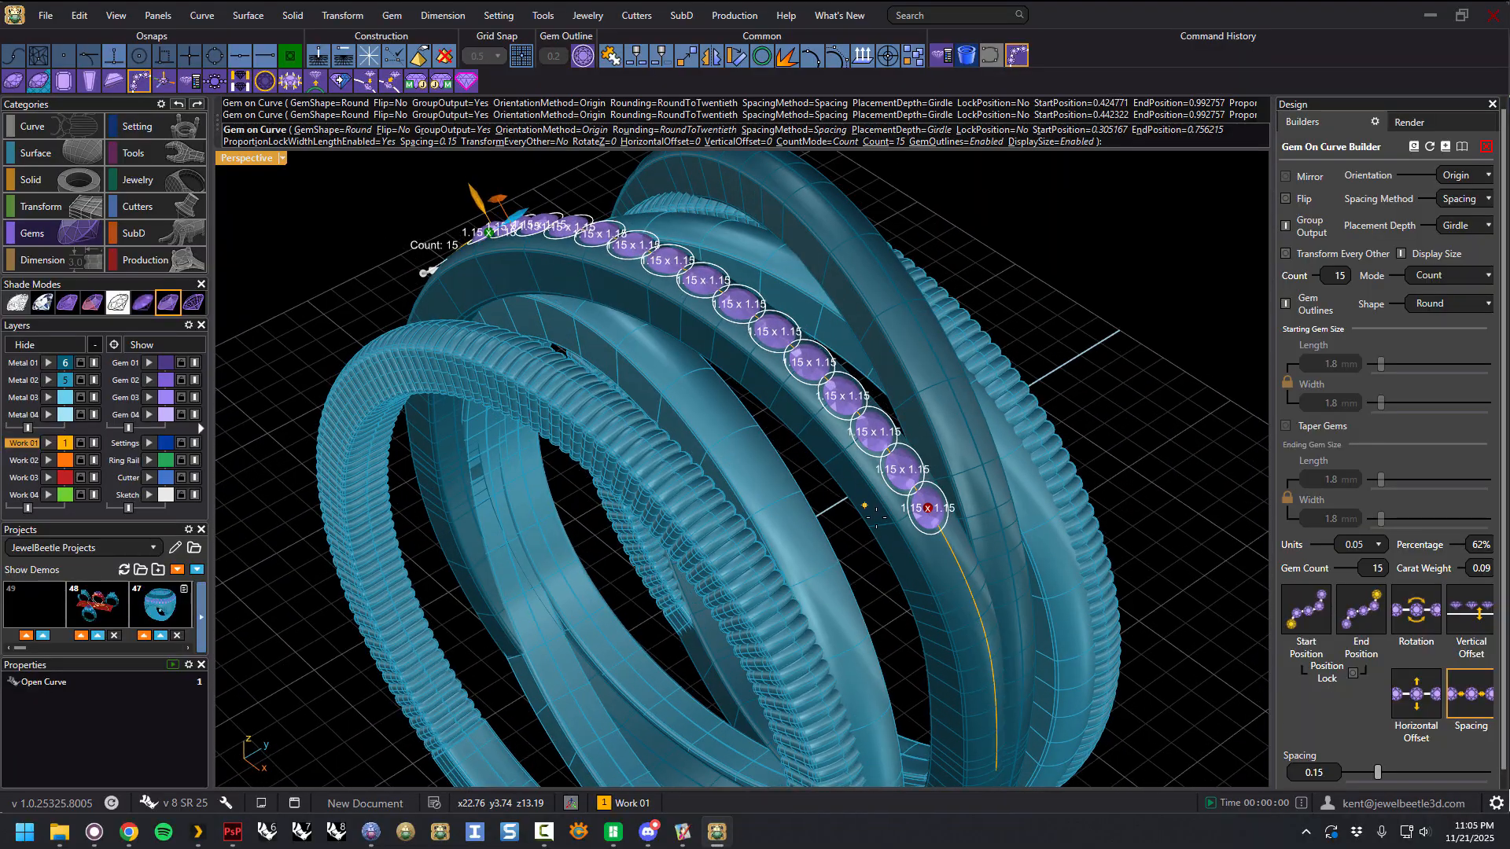
{"action": "right_click_drag", "start_coordinate": [692, 521], "coordinate": [789, 447]}
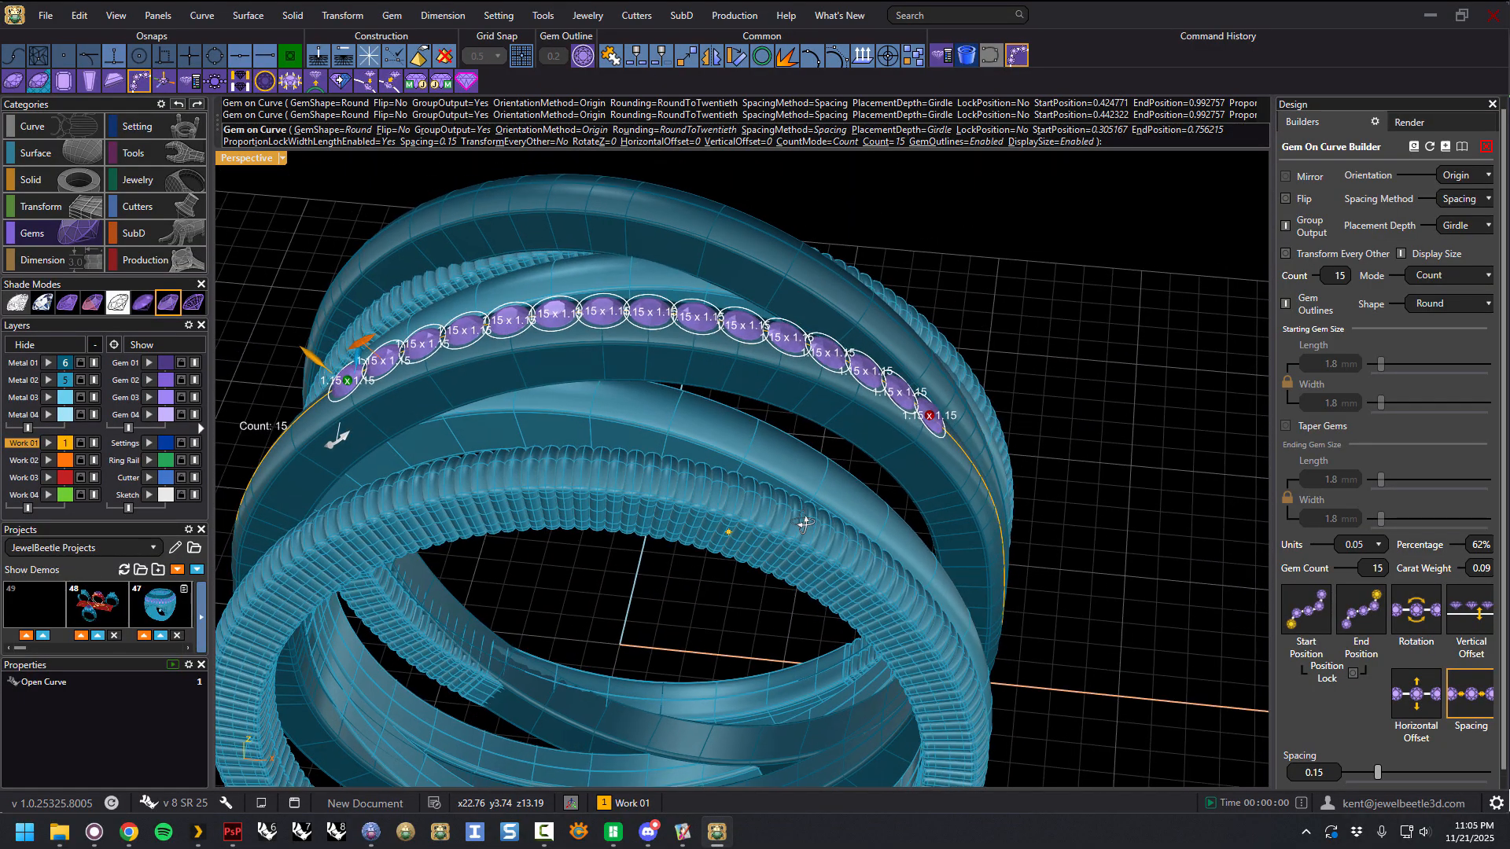
{"action": "right_click_drag", "start_coordinate": [916, 358], "coordinate": [714, 424]}
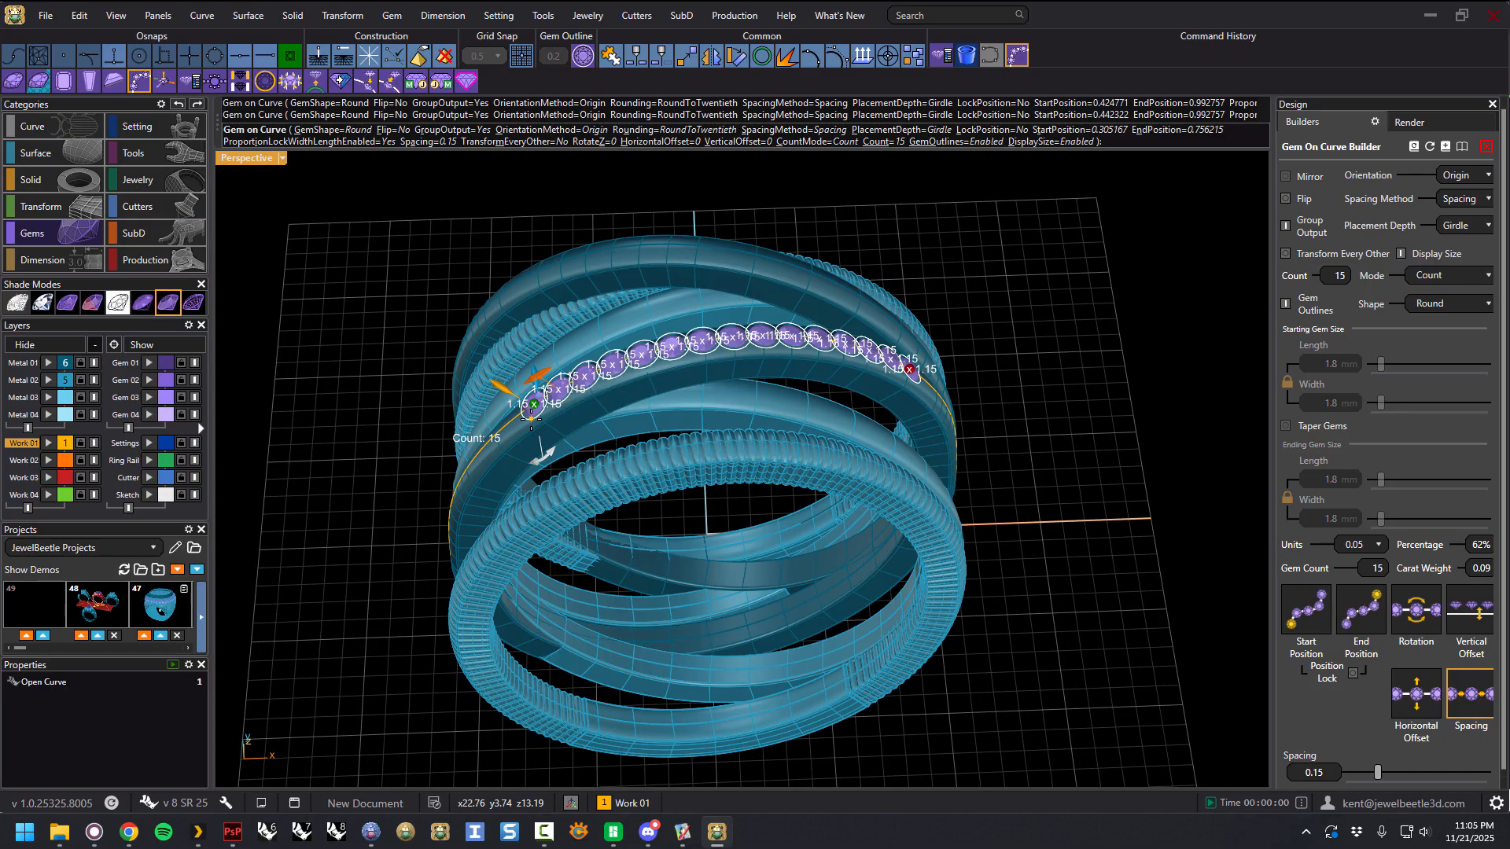
{"action": "left_click_drag", "start_coordinate": [531, 408], "coordinate": [451, 437]}
{"action": "right_click_drag", "start_coordinate": [944, 452], "coordinate": [641, 418]}
{"action": "left_click_drag", "start_coordinate": [931, 488], "coordinate": [967, 548]}
{"action": "right_click_drag", "start_coordinate": [738, 506], "coordinate": [771, 523]}
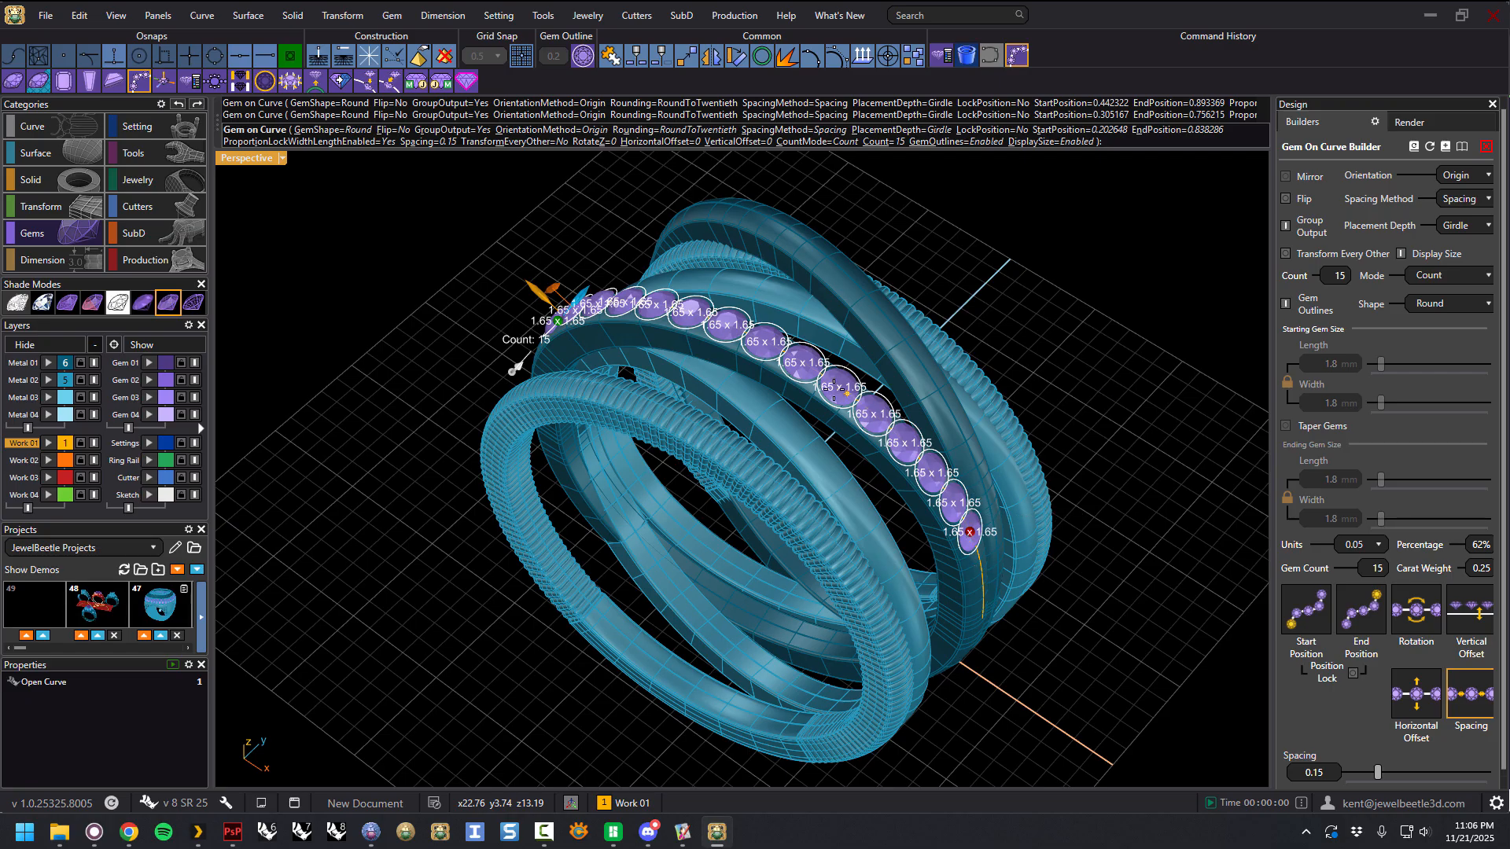
Step: Check the gem spacing up close and finish Gem On Curve to create the row of 15 round gems on the crossover band
{"action": "scroll", "coordinate": [834, 391], "scroll_direction": "up", "scroll_amount": 5}
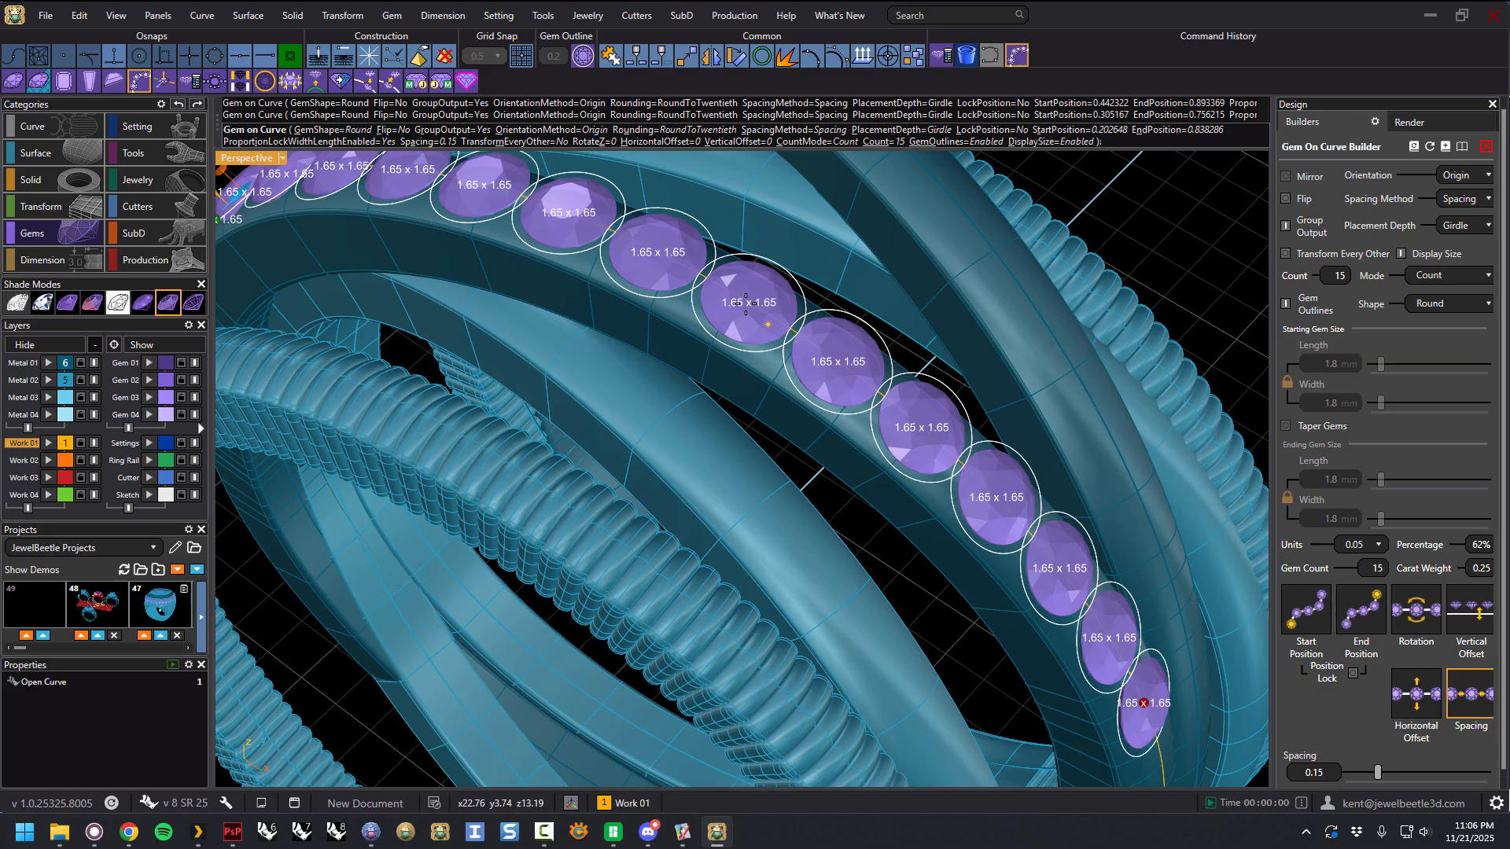
{"action": "scroll", "coordinate": [715, 395], "scroll_direction": "down", "scroll_amount": 6}
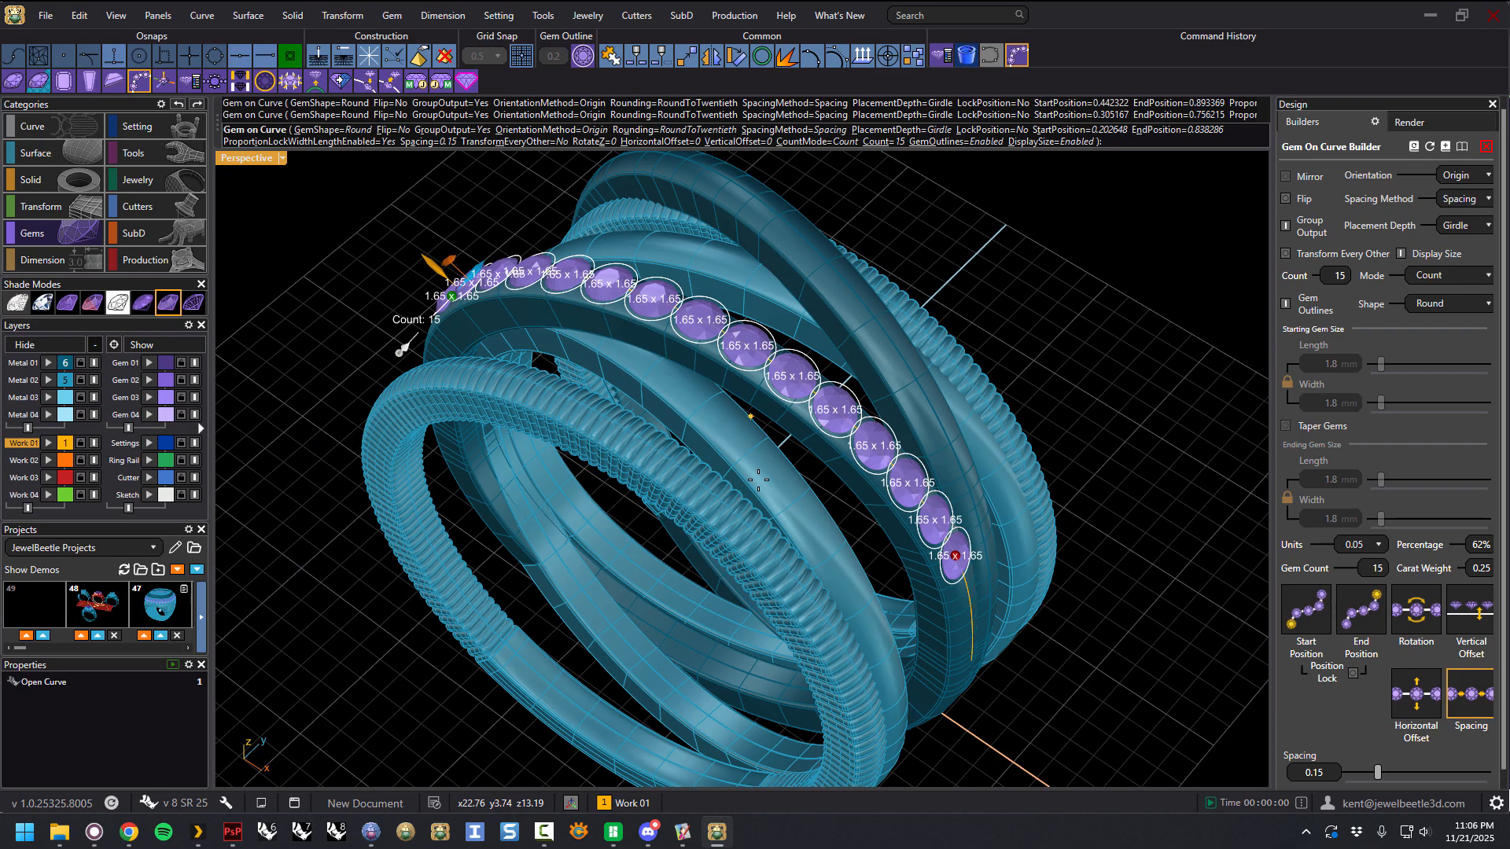
{"action": "right_click_drag", "start_coordinate": [691, 449], "coordinate": [743, 429]}
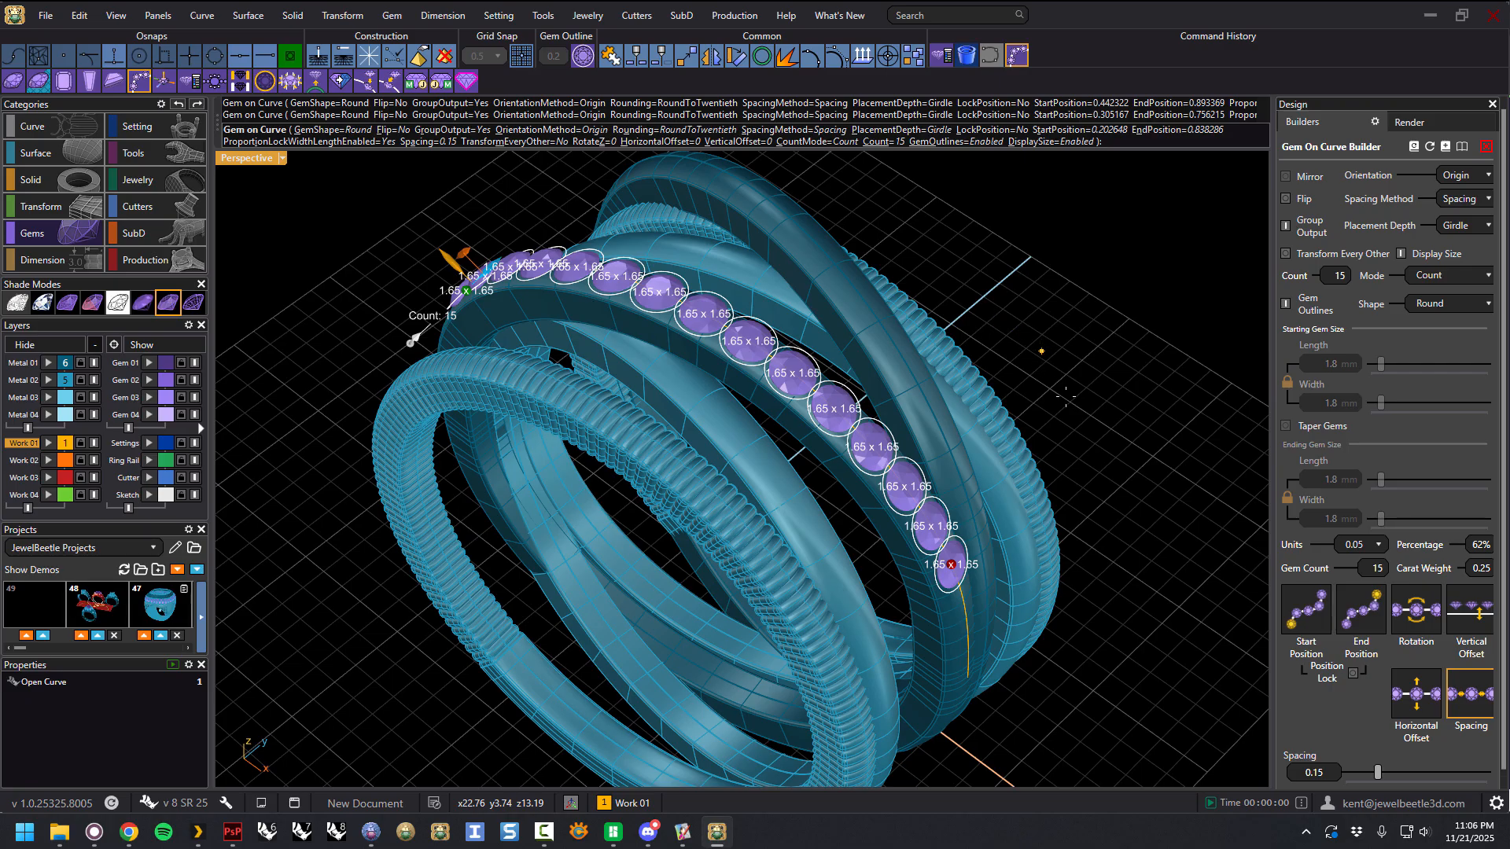
{"action": "right_click", "coordinate": [1038, 366]}
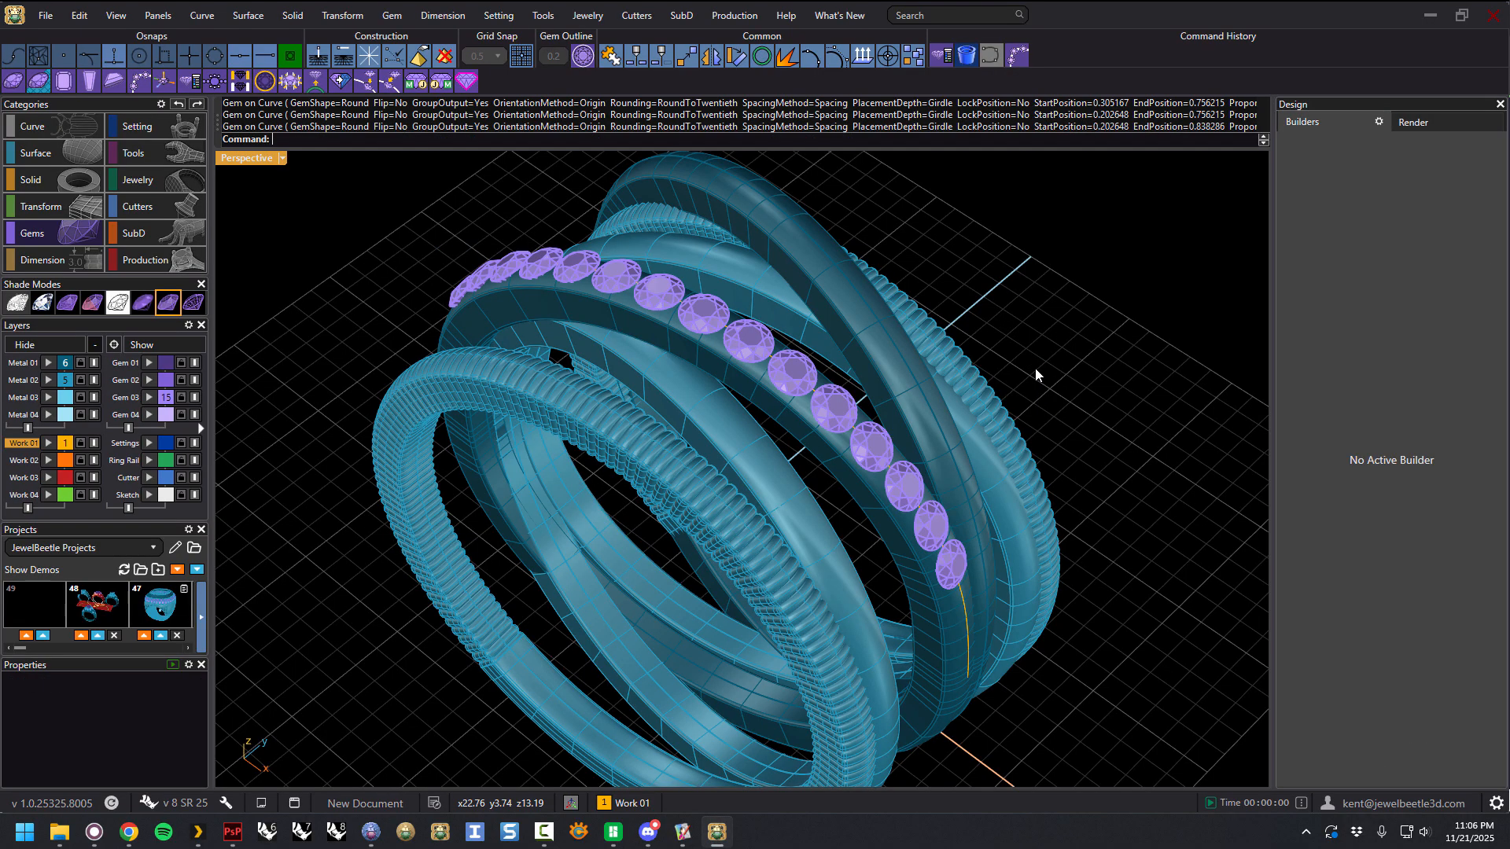
Step: Reopen the 15-gem row on the crossover band in Gem On Curve and switch its count mode to Dynamic
{"action": "right_click_drag", "start_coordinate": [978, 364], "coordinate": [931, 544]}
{"action": "left_click", "coordinate": [923, 539]}
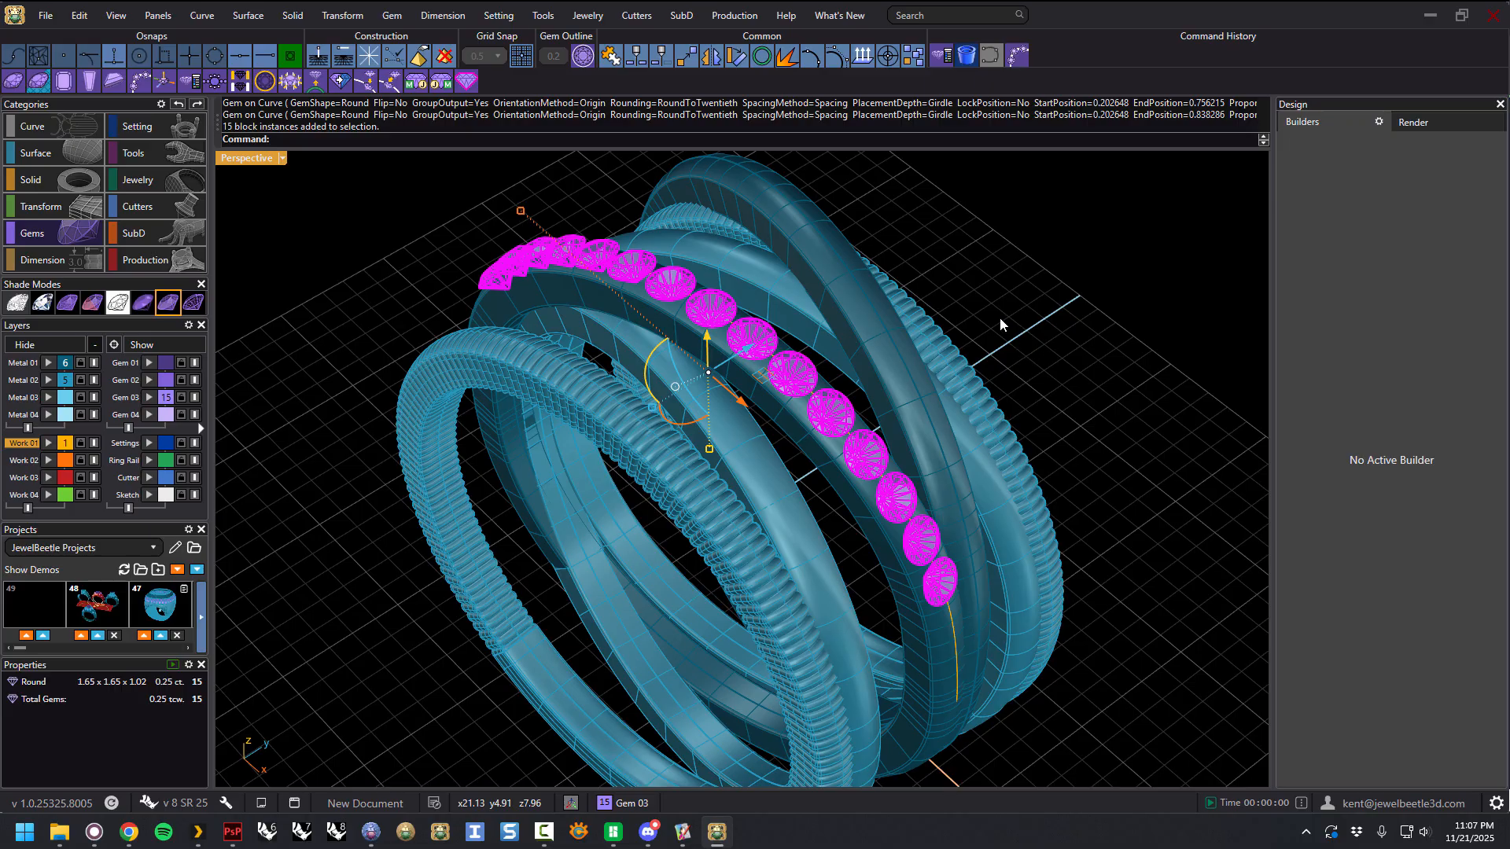
{"action": "left_click", "coordinate": [1017, 55]}
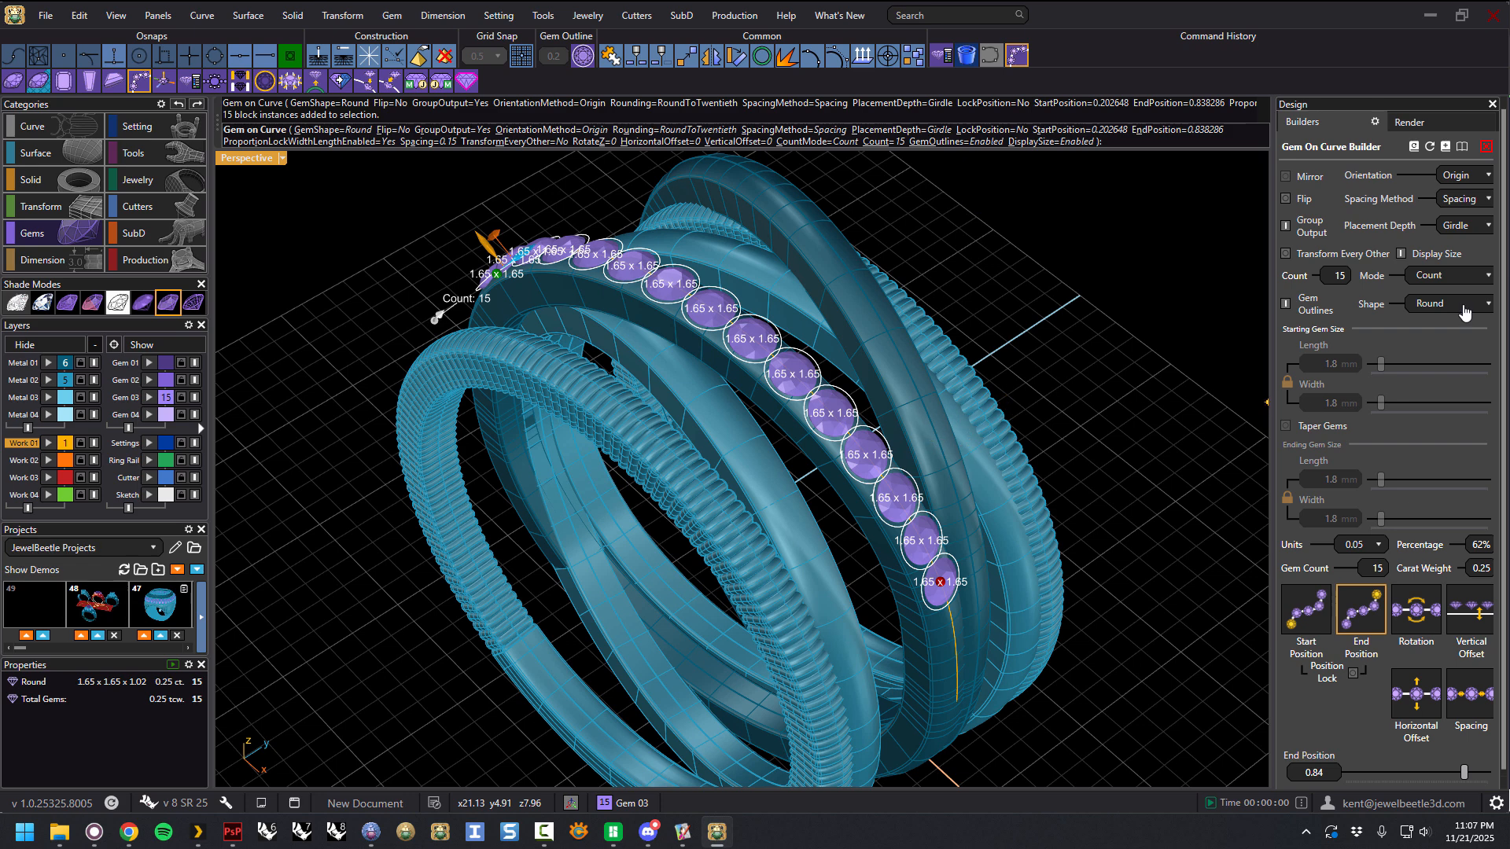
{"action": "left_click", "coordinate": [1458, 282]}
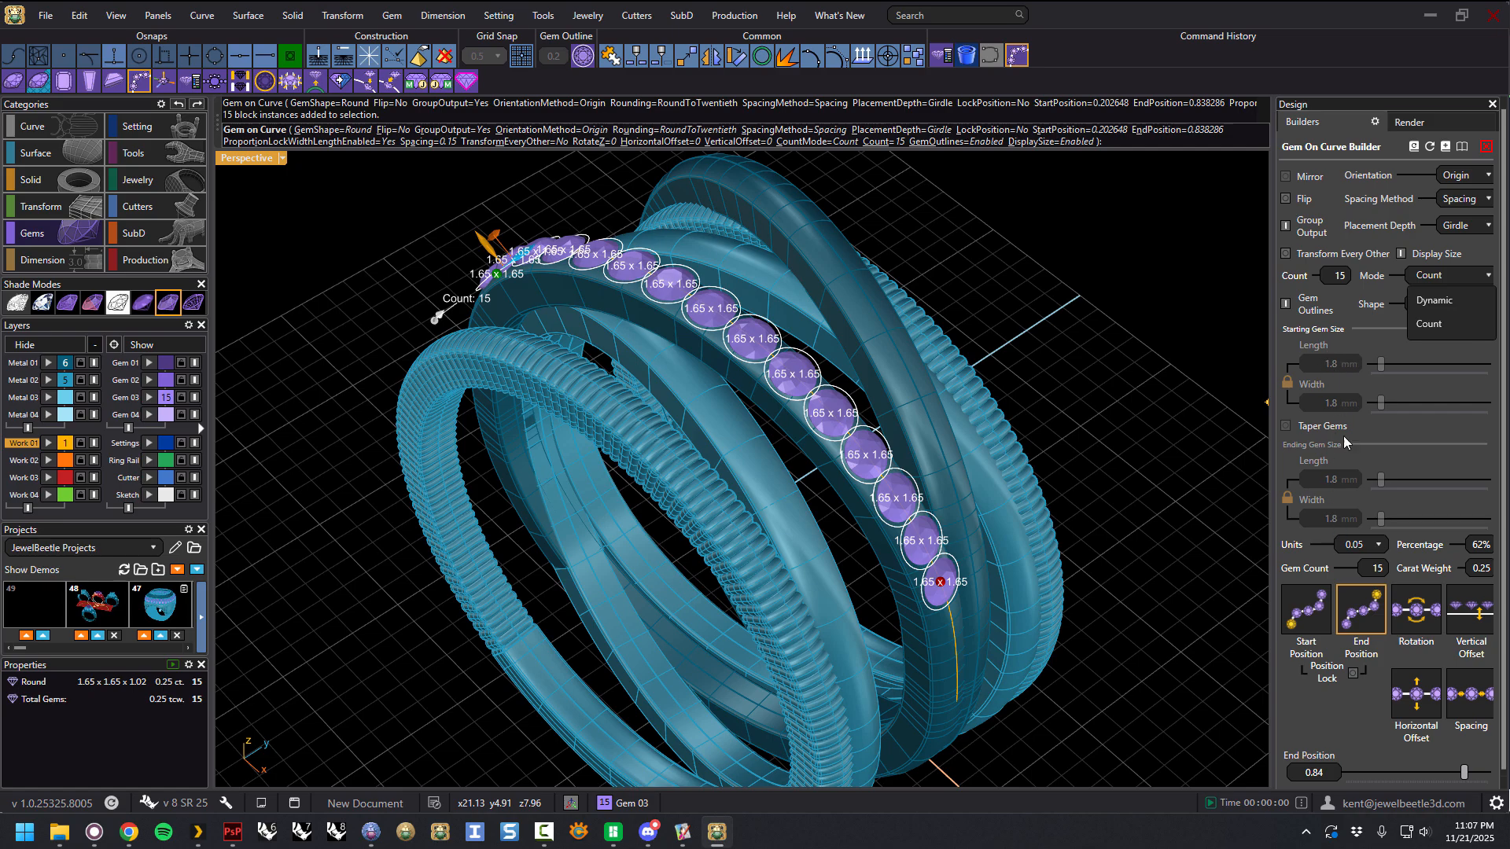
{"action": "left_click", "coordinate": [1438, 305]}
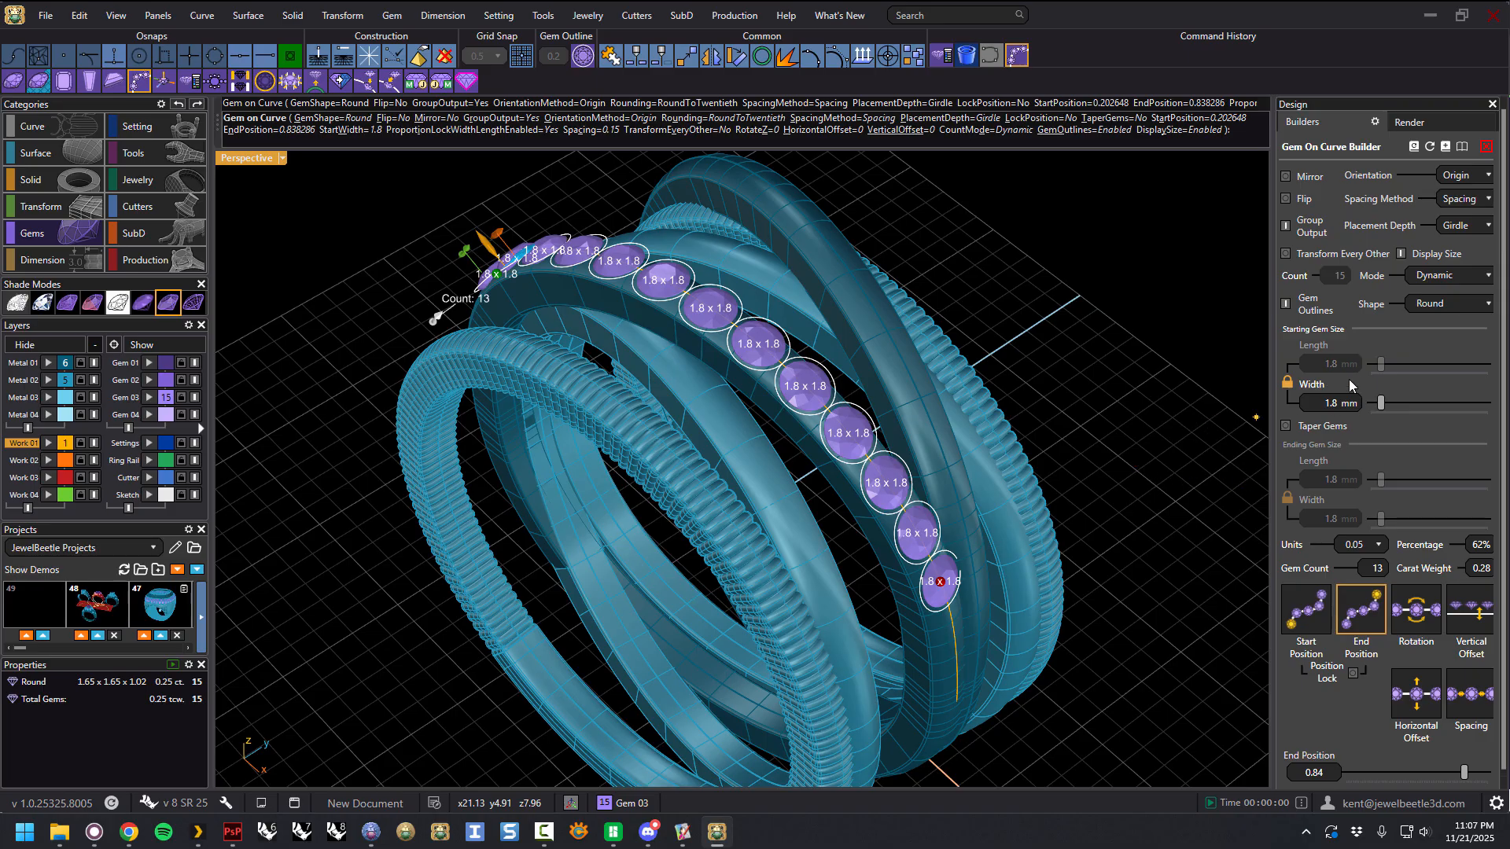
Step: Reduce the gem width to 1.55 mm and inspect the row around the crossover band
{"action": "right_click_drag", "start_coordinate": [912, 499], "coordinate": [1079, 488]}
{"action": "right_click_drag", "start_coordinate": [1129, 454], "coordinate": [1133, 442]}
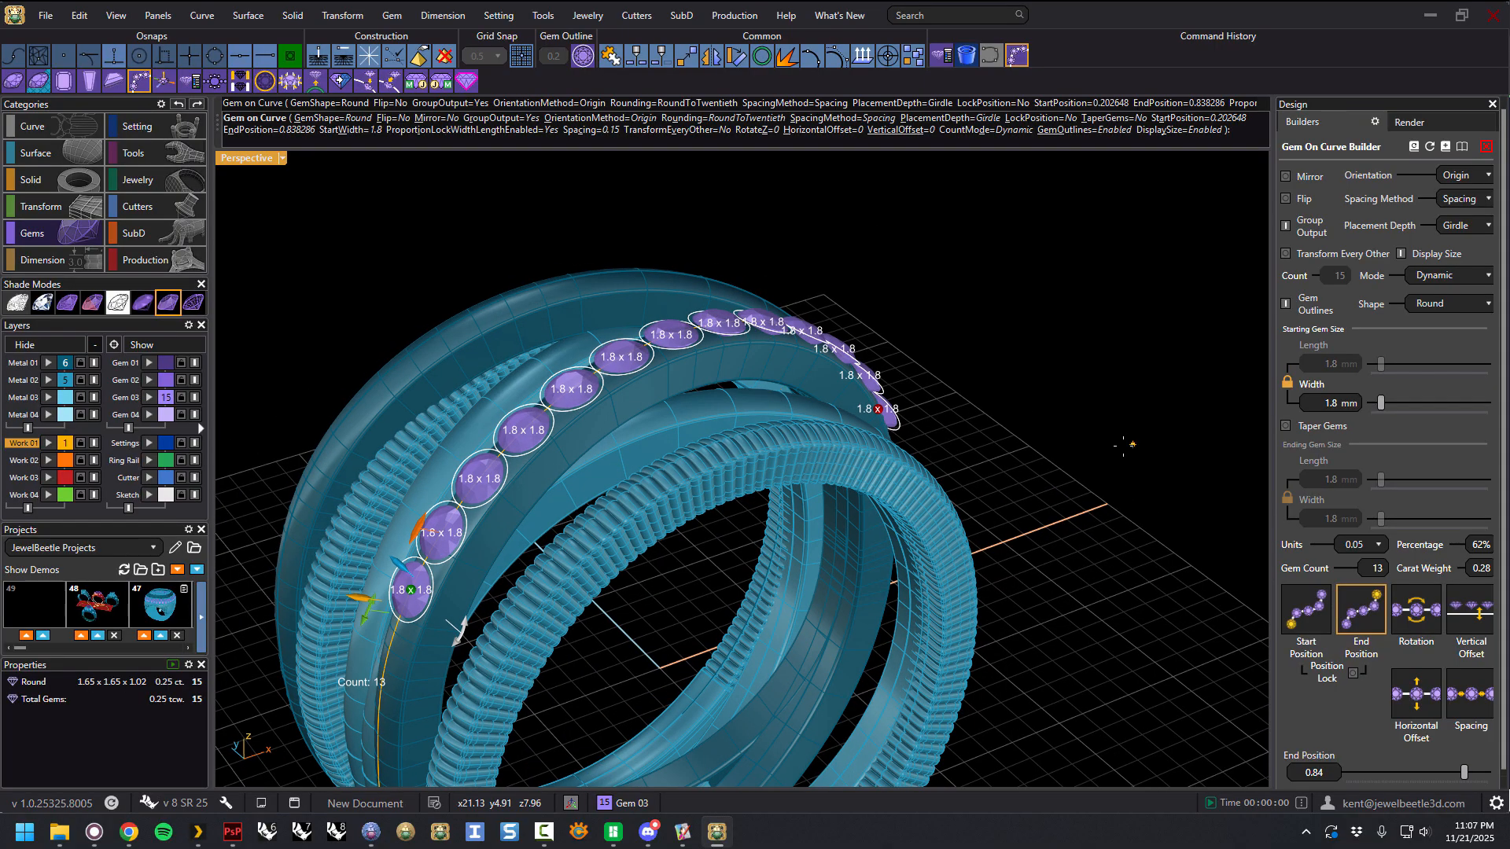
{"action": "right_click_drag", "start_coordinate": [949, 533], "coordinate": [643, 450]}
{"action": "right_click_drag", "start_coordinate": [776, 344], "coordinate": [626, 500]}
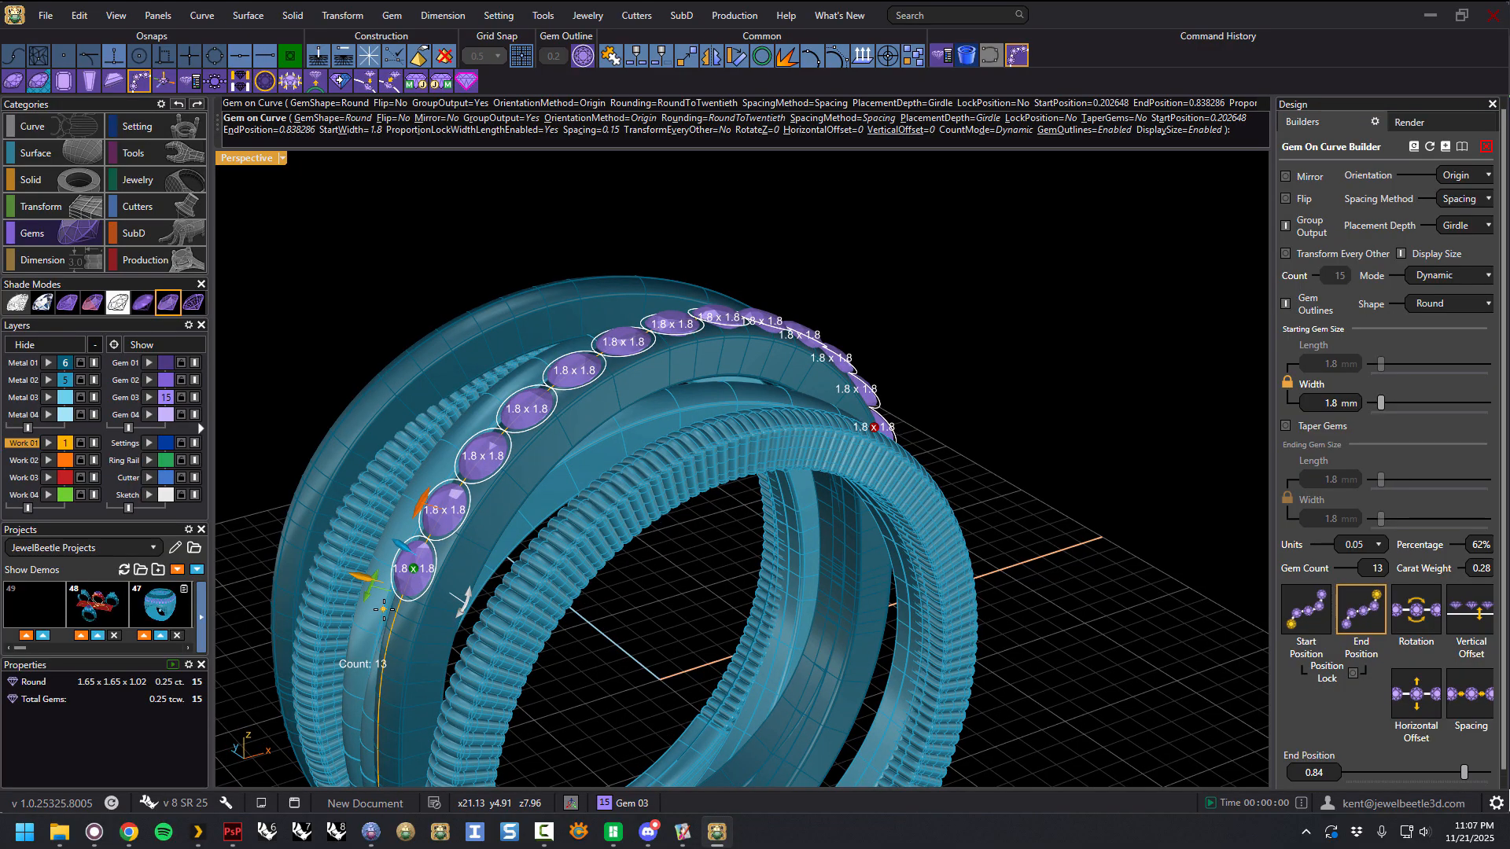
{"action": "right_click_drag", "start_coordinate": [866, 391], "coordinate": [771, 459]}
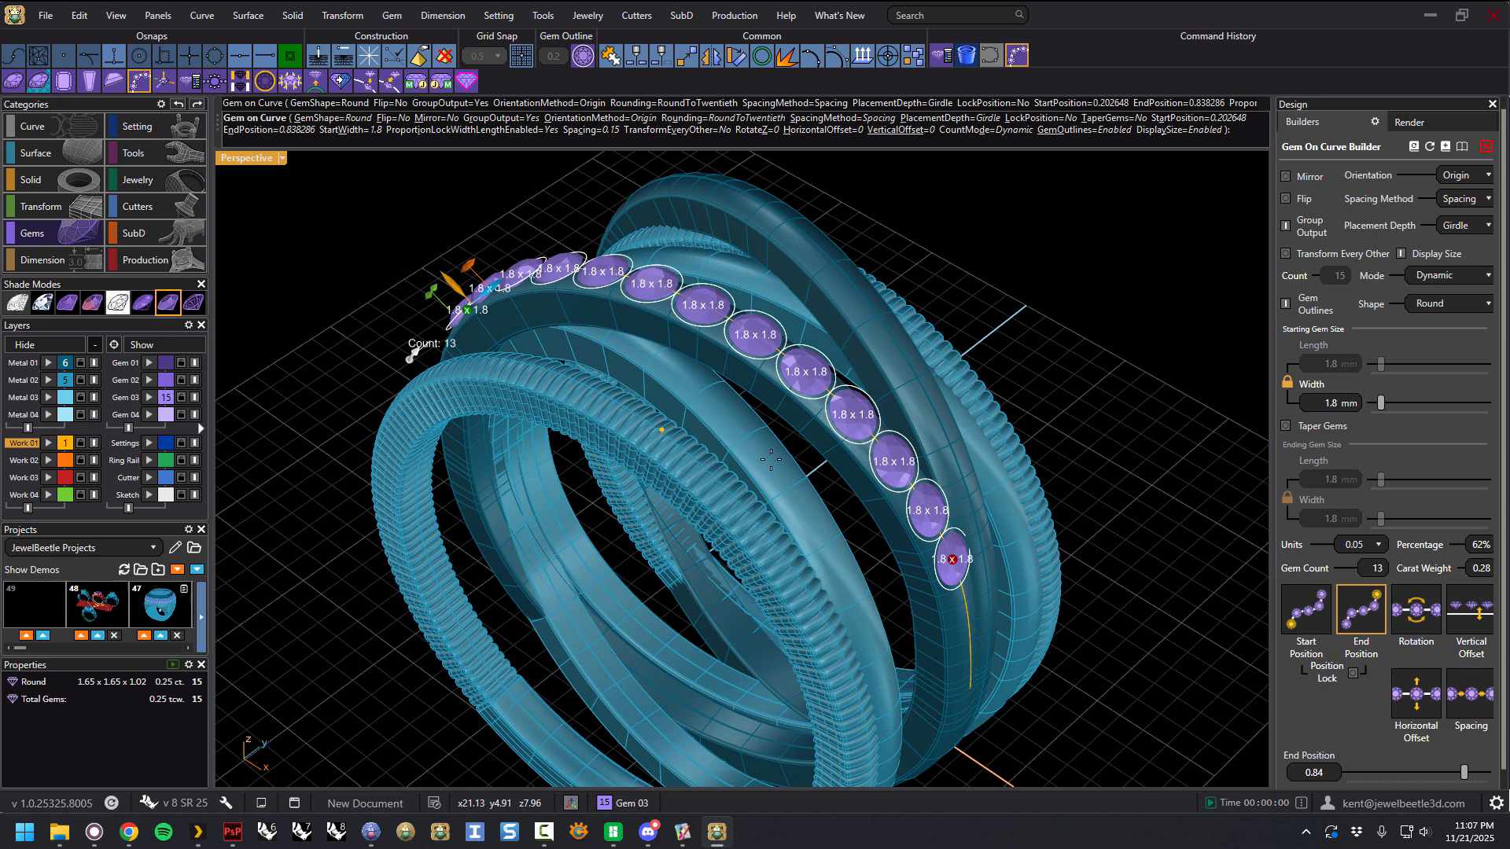
{"action": "right_click_drag", "start_coordinate": [739, 397], "coordinate": [527, 467]}
{"action": "left_click_drag", "start_coordinate": [317, 541], "coordinate": [334, 536]}
{"action": "right_click_drag", "start_coordinate": [334, 535], "coordinate": [512, 486]}
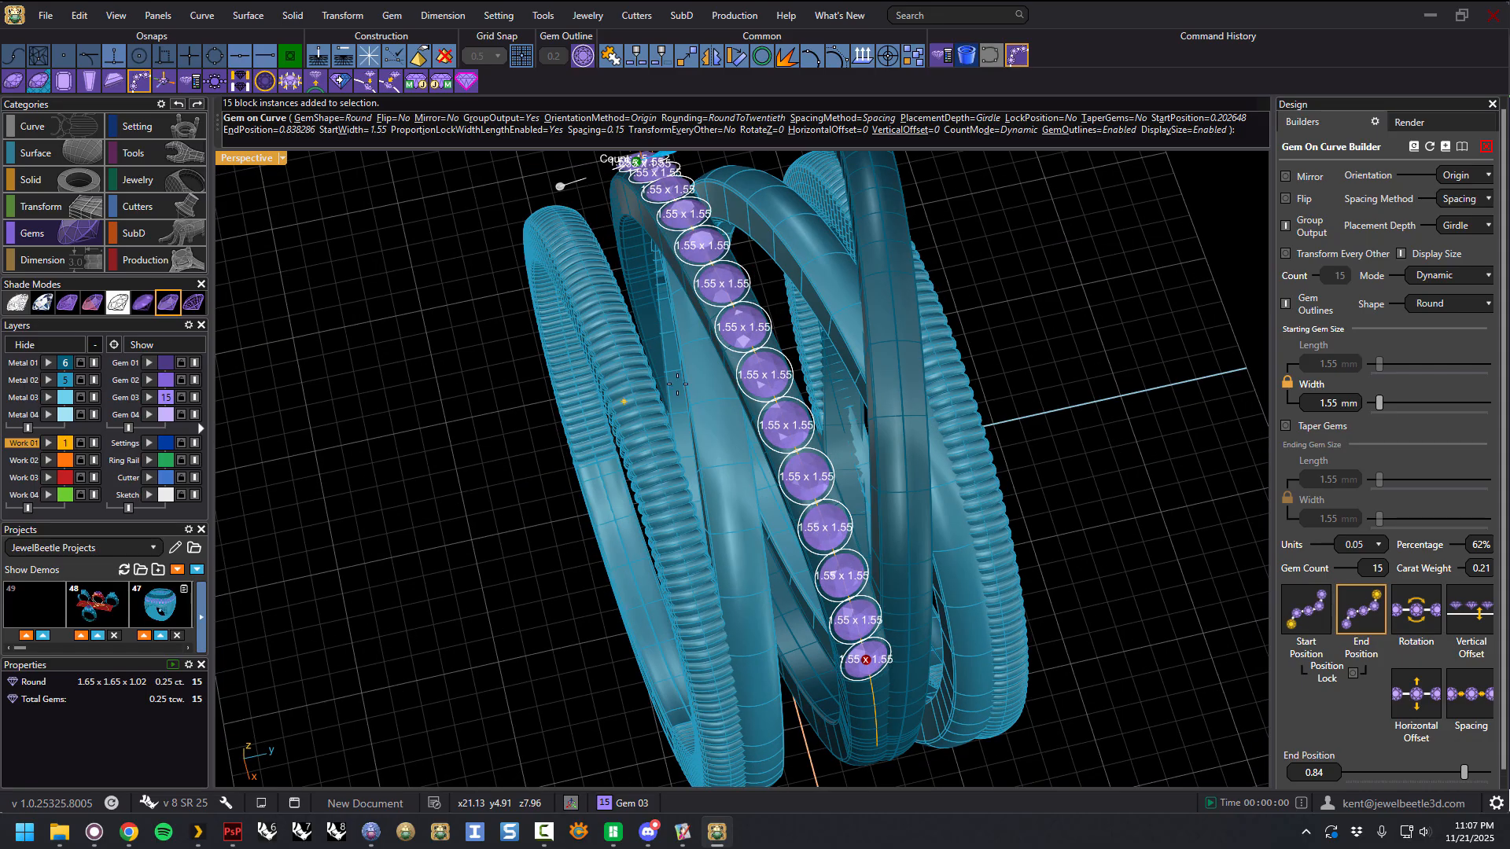
{"action": "scroll", "coordinate": [753, 359], "scroll_direction": "up", "scroll_amount": 7}
{"action": "scroll", "coordinate": [746, 320], "scroll_direction": "down", "scroll_amount": 7}
{"action": "right_click_drag", "start_coordinate": [833, 543], "coordinate": [852, 485]}
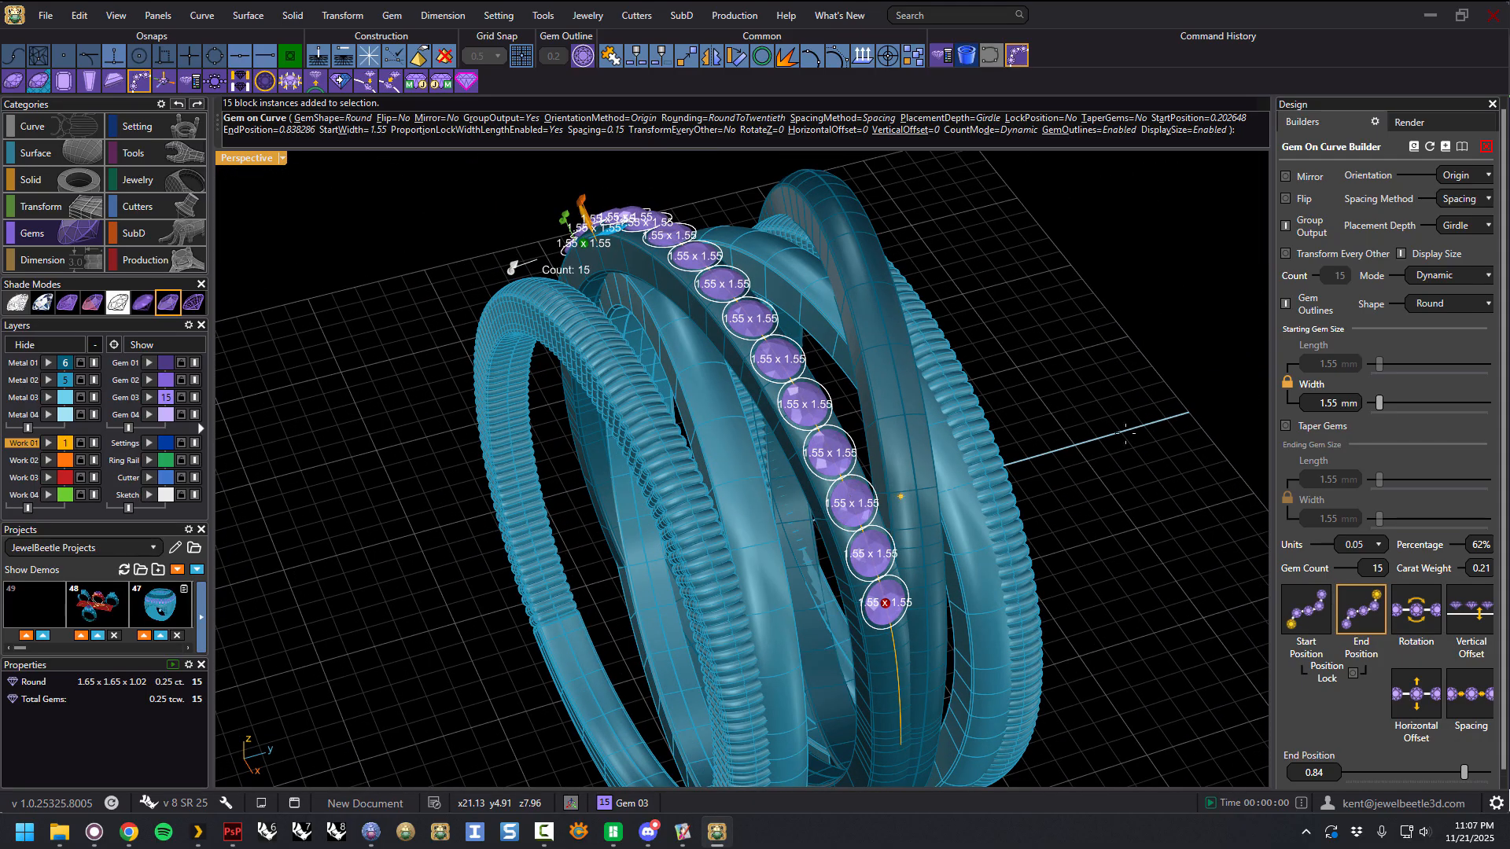
Step: Reset the Gem On Curve settings to their defaults
{"action": "left_click", "coordinate": [1414, 149]}
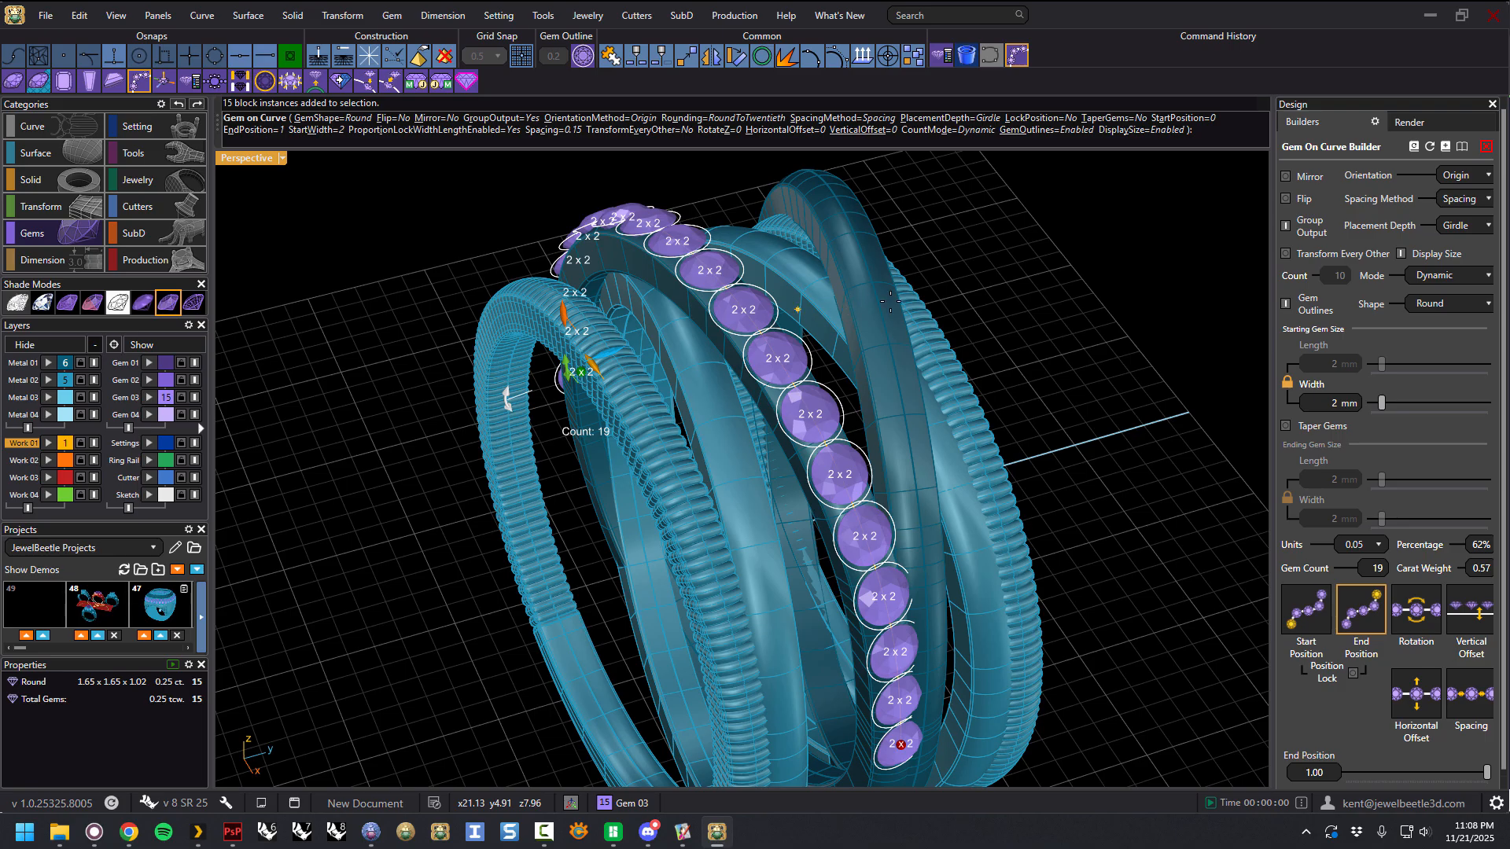
{"action": "right_click_drag", "start_coordinate": [1010, 335], "coordinate": [1036, 331]}
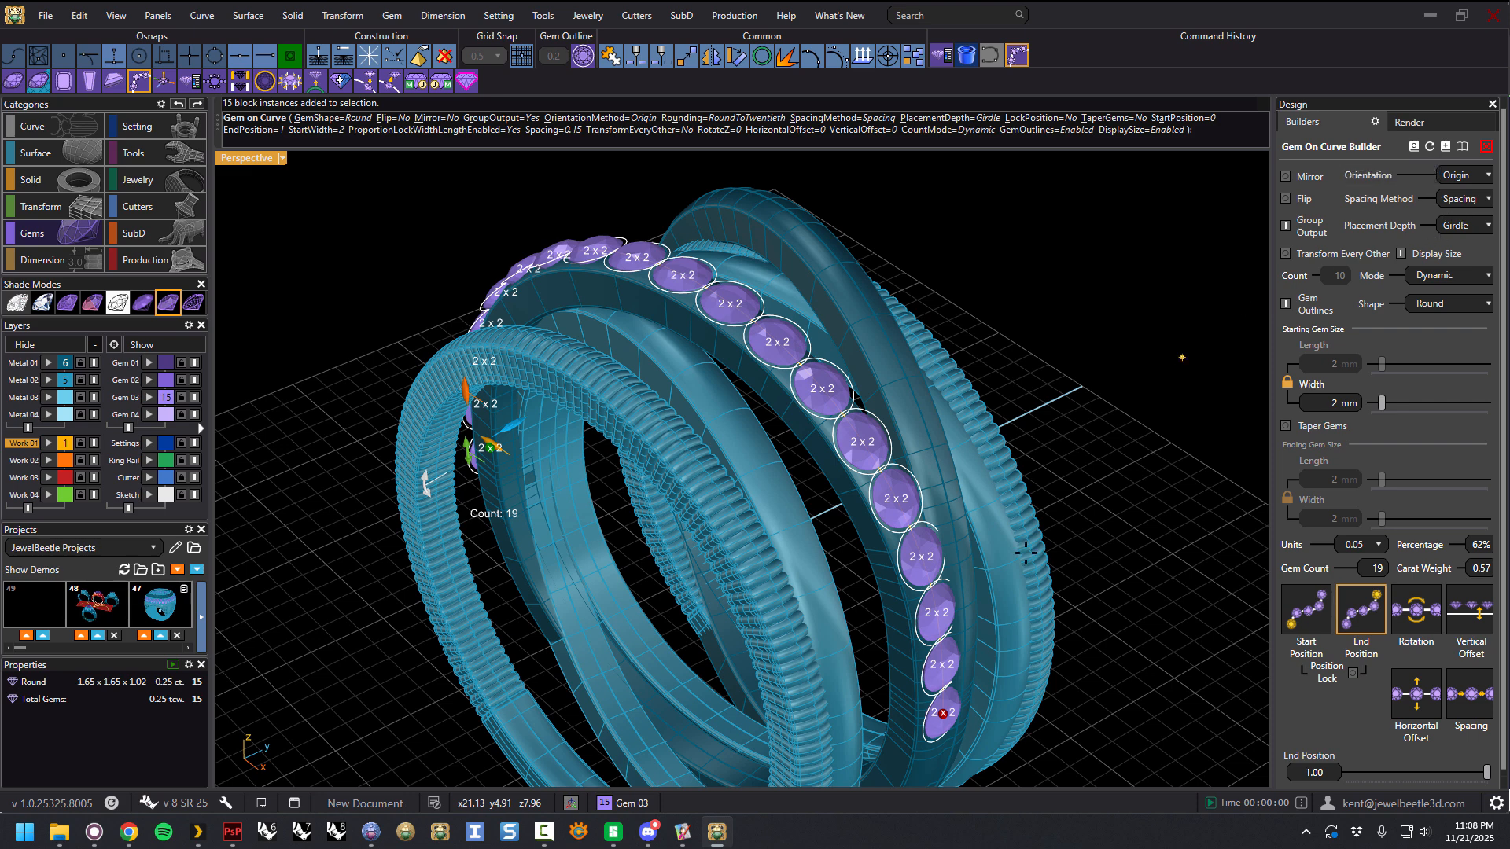
Step: Pull the row's end back to an end position of about 0.79 and reduce the gem width to 1.5 mm
{"action": "left_click_drag", "start_coordinate": [951, 725], "coordinate": [918, 506]}
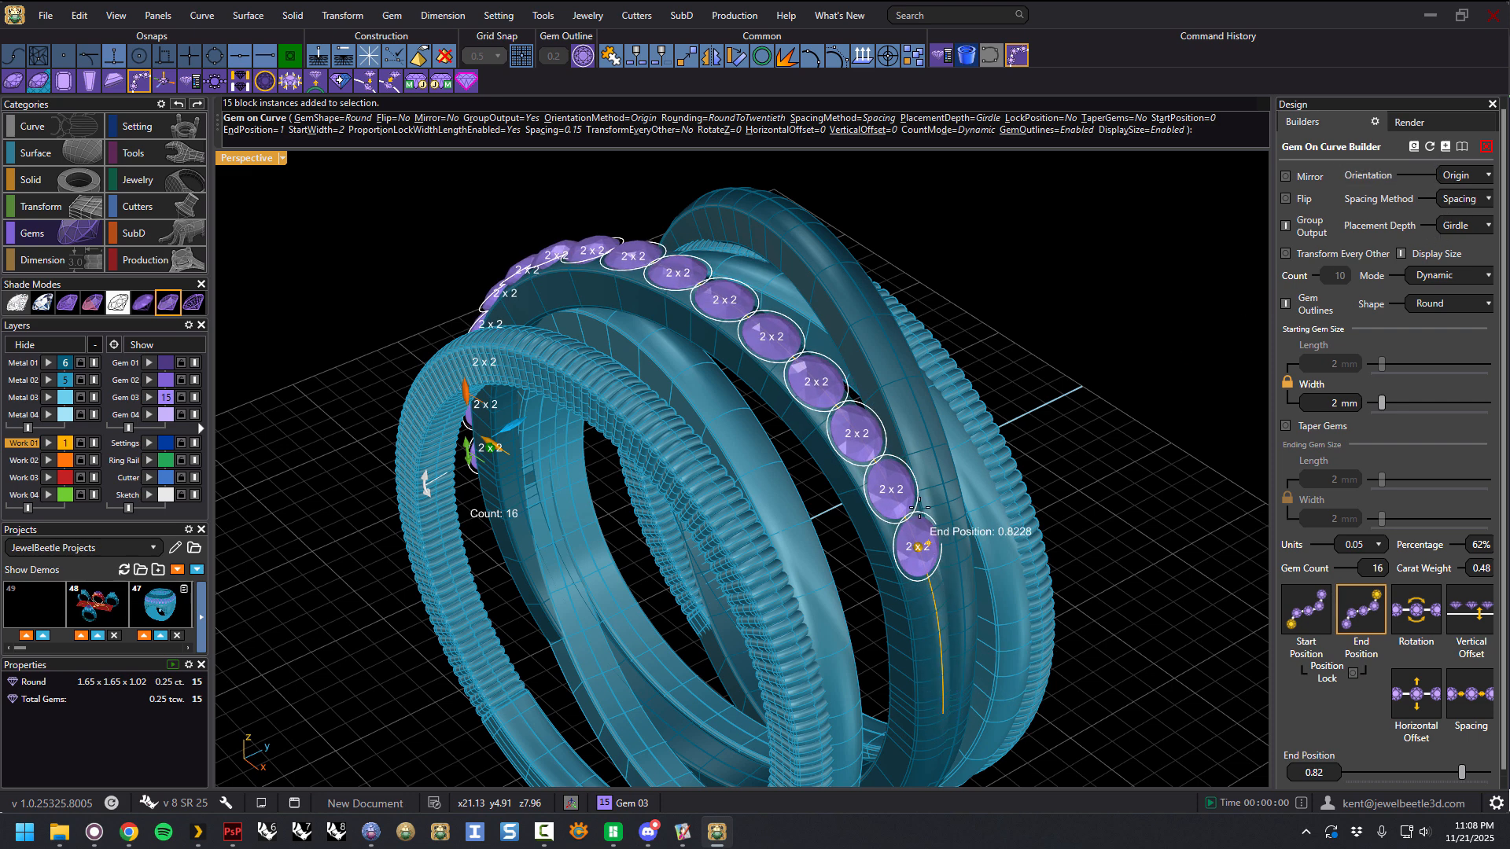
{"action": "left_click_drag", "start_coordinate": [544, 341], "coordinate": [524, 439]}
{"action": "right_click_drag", "start_coordinate": [520, 441], "coordinate": [565, 608]}
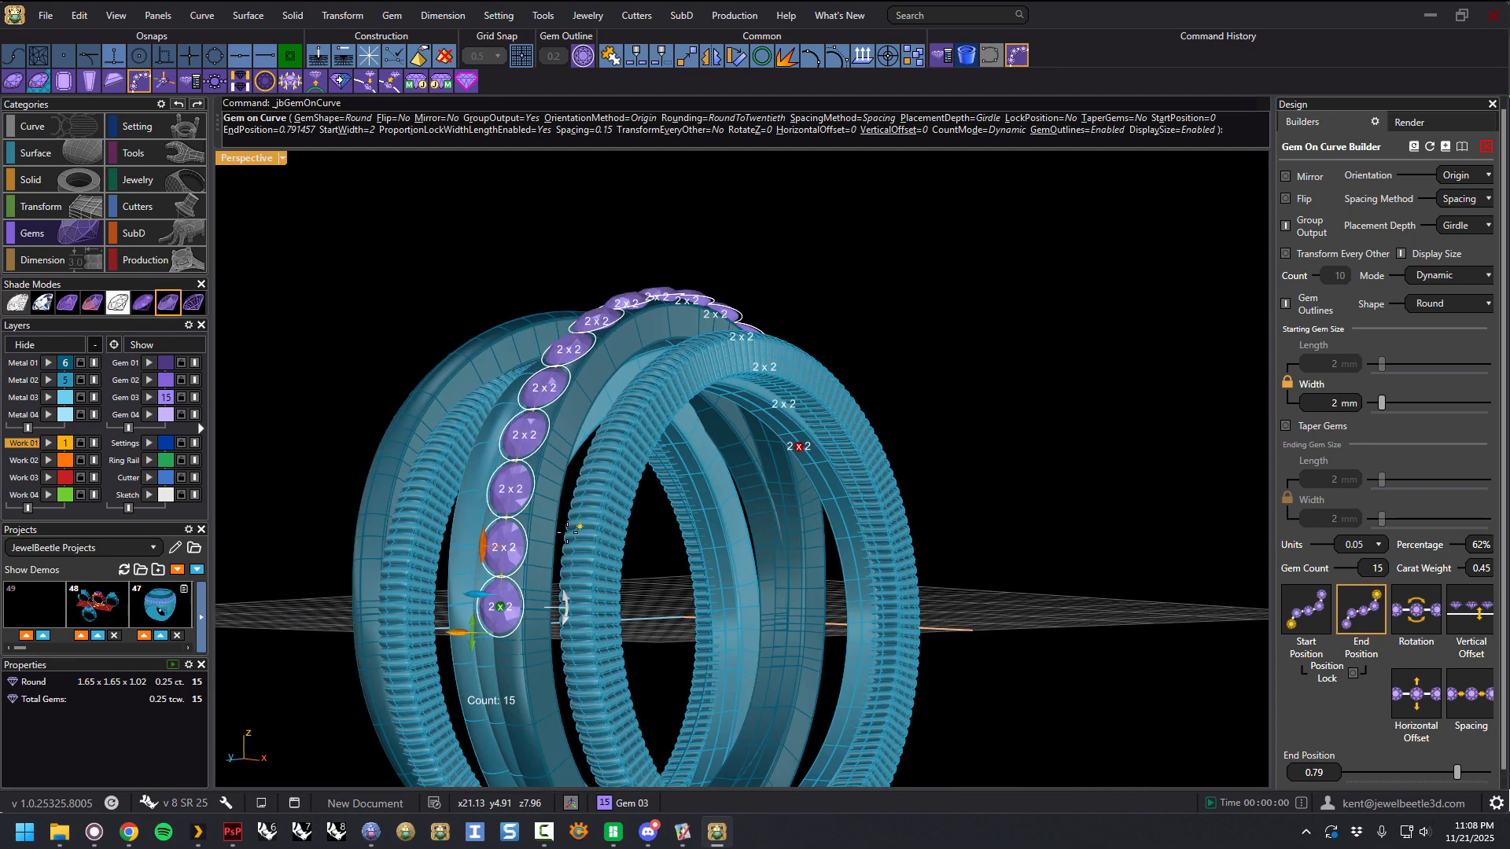
{"action": "left_click_drag", "start_coordinate": [474, 637], "coordinate": [472, 604]}
{"action": "right_click_drag", "start_coordinate": [849, 449], "coordinate": [649, 561]}
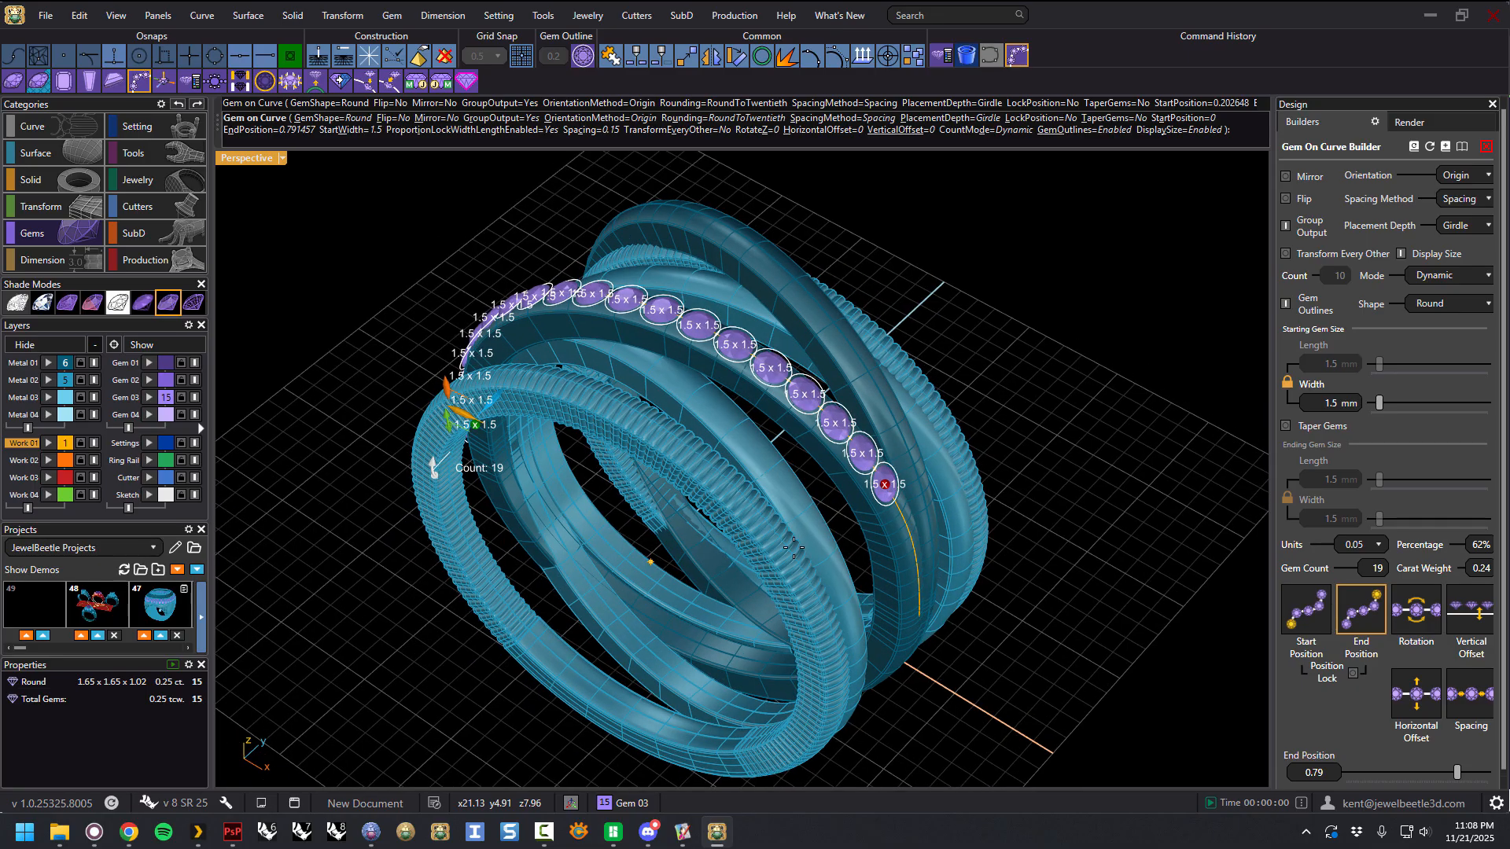
Step: Save the current Gem On Curve settings to the library as a non-default preset named "1_5mm round"
{"action": "left_click", "coordinate": [1447, 147]}
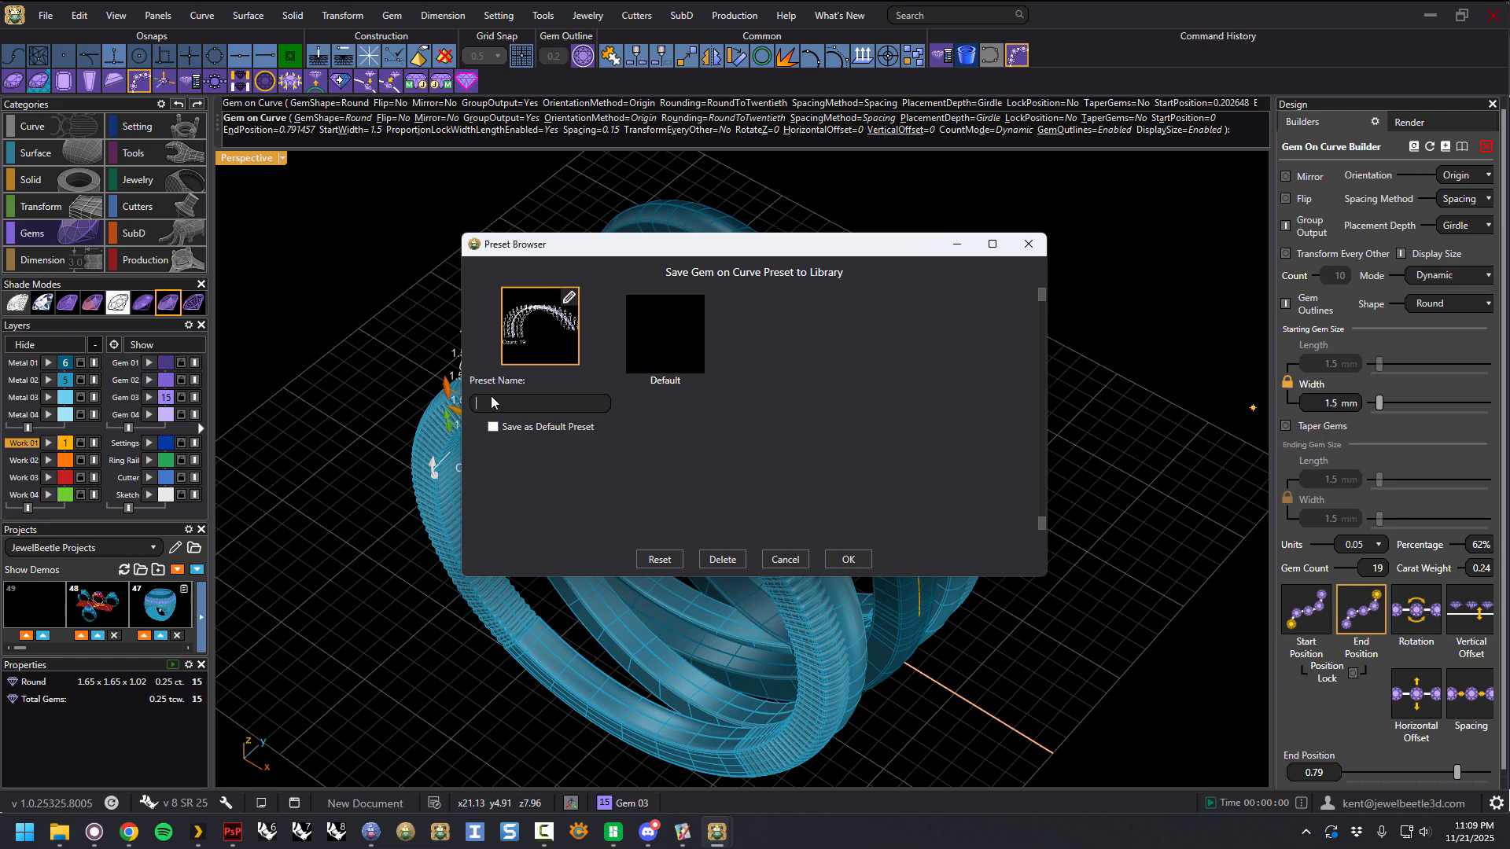
{"action": "left_click", "coordinate": [494, 428]}
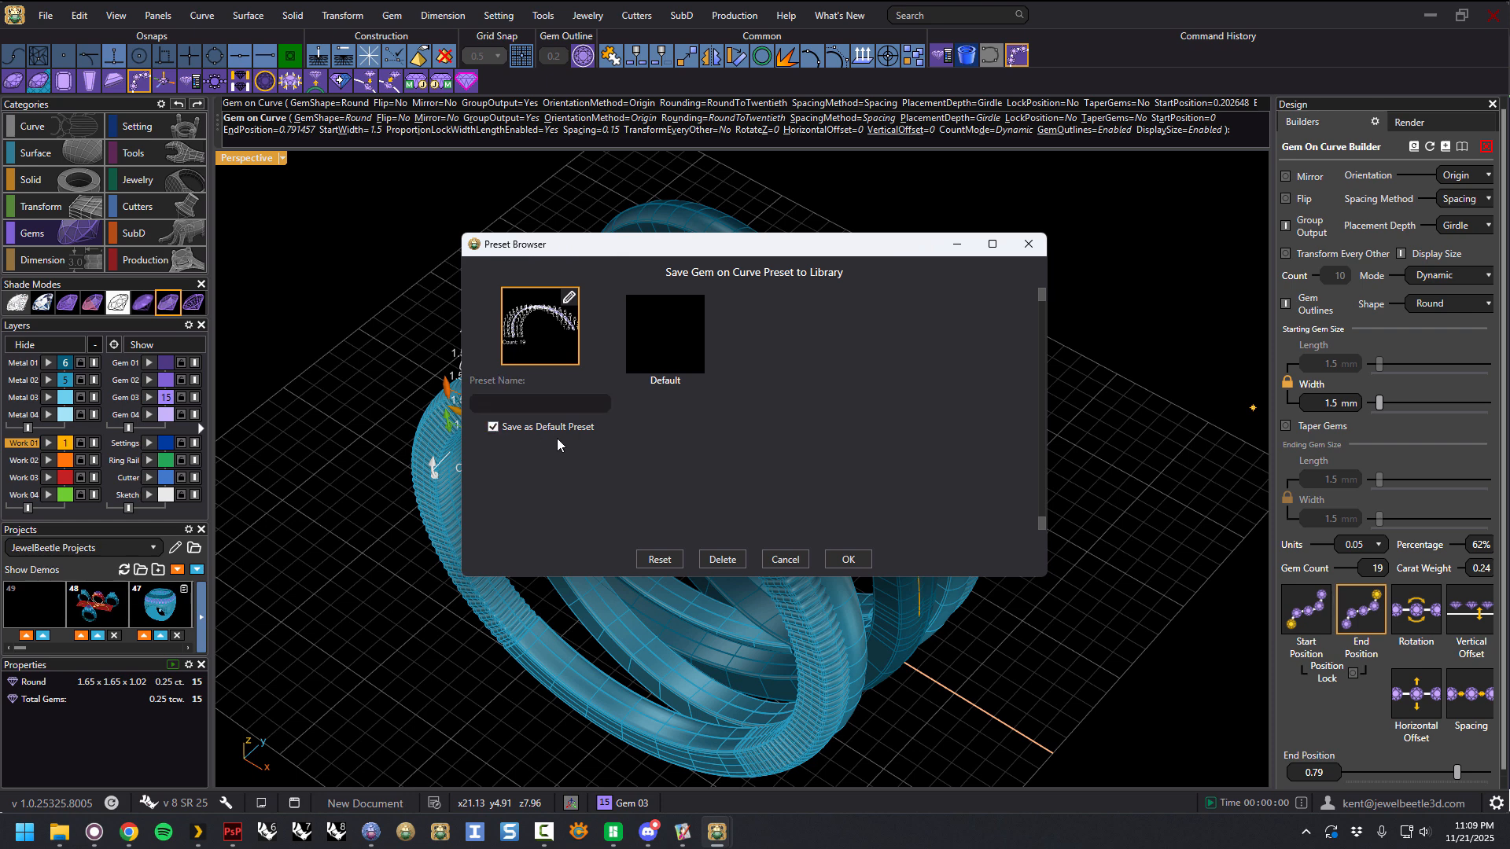
{"action": "left_click_drag", "start_coordinate": [748, 246], "coordinate": [732, 431]}
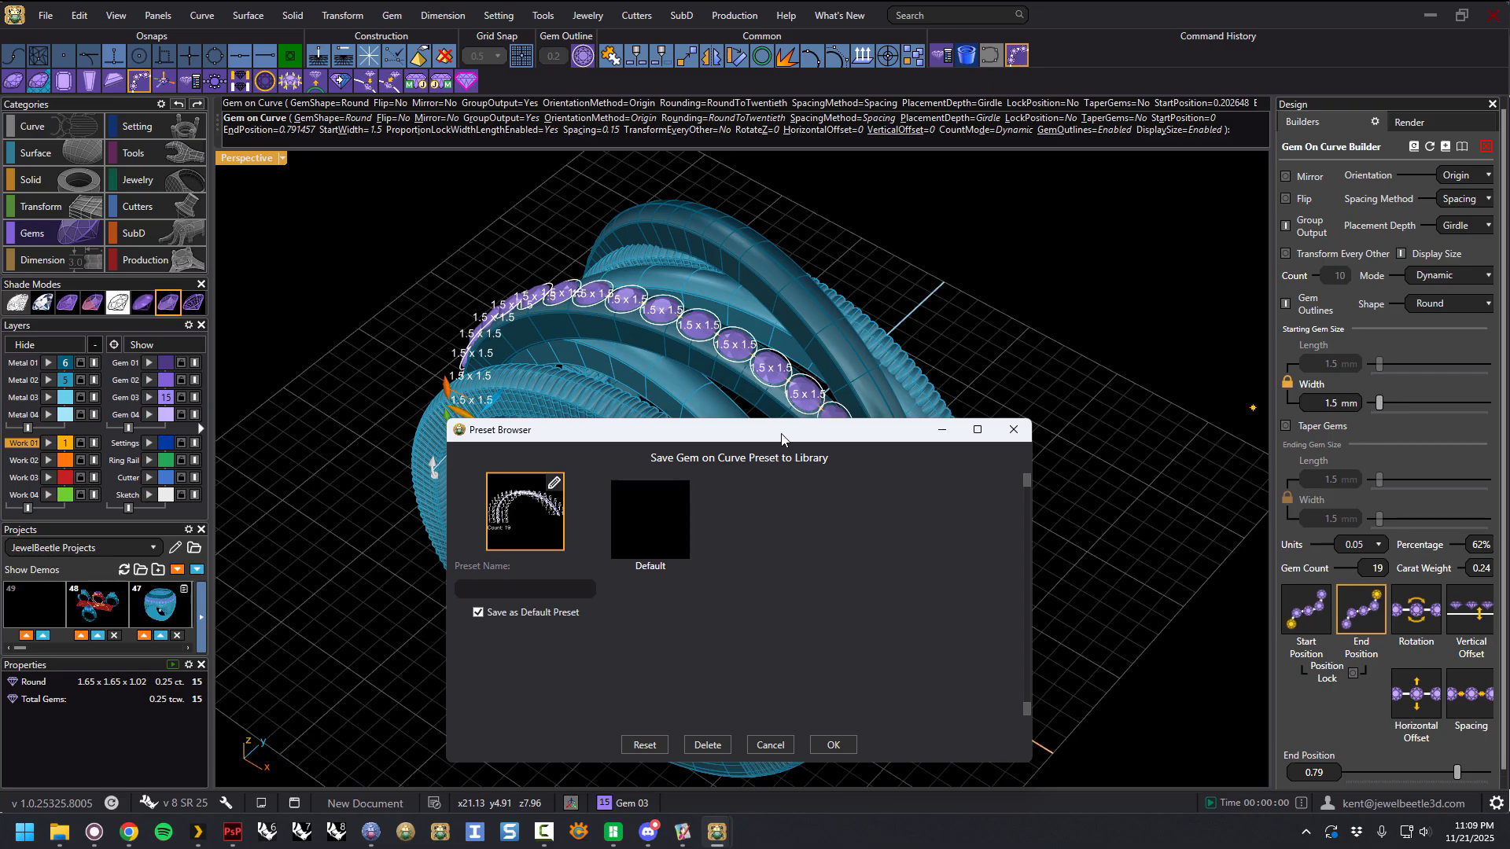
{"action": "left_click", "coordinate": [477, 613]}
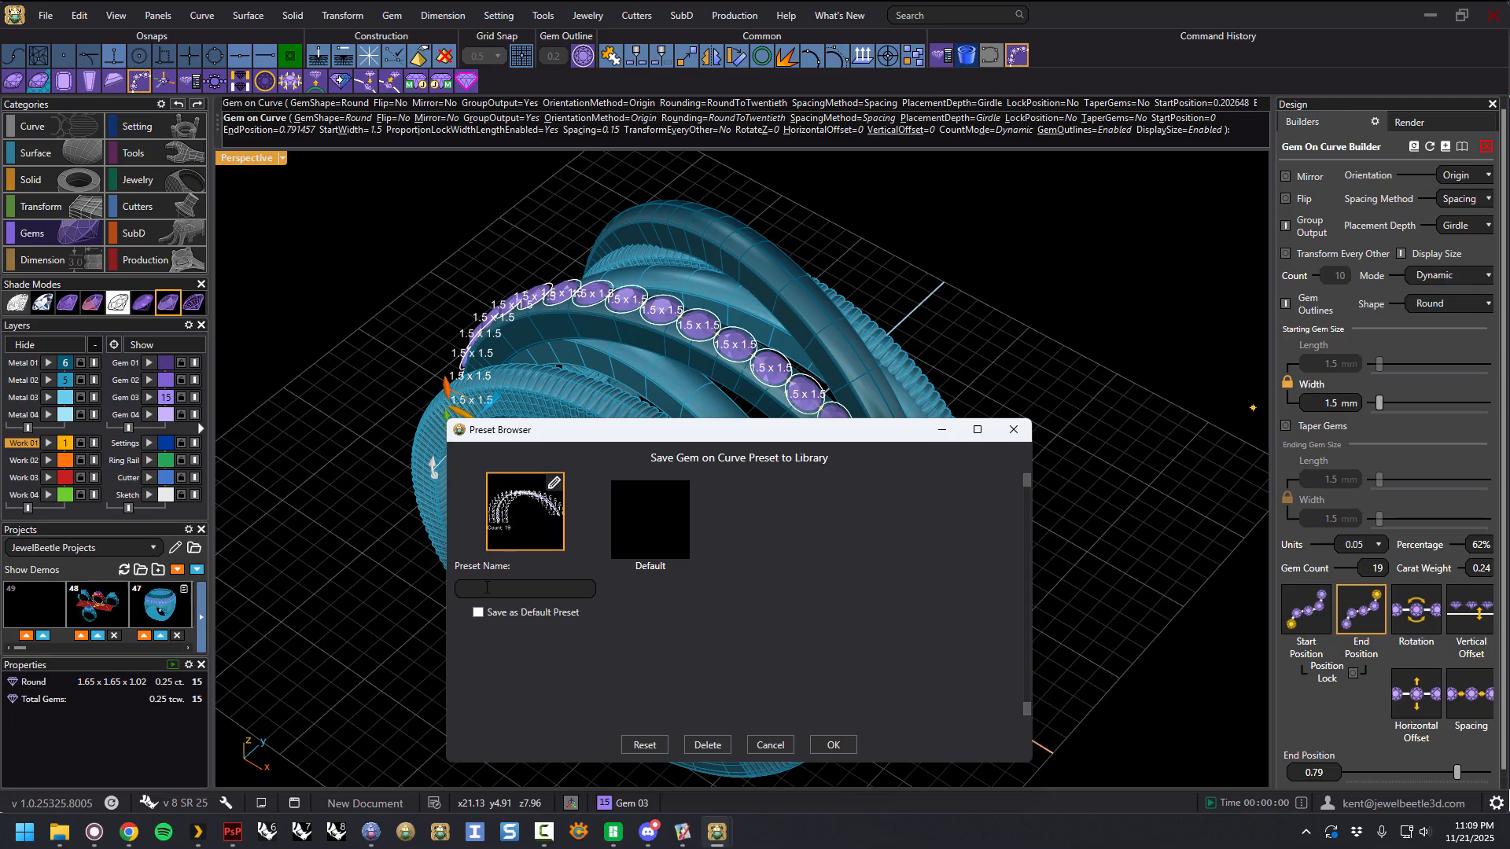
{"action": "type", "text": "1_5"}
{"action": "type", "text": "mm round"}
{"action": "left_click", "coordinate": [833, 745]}
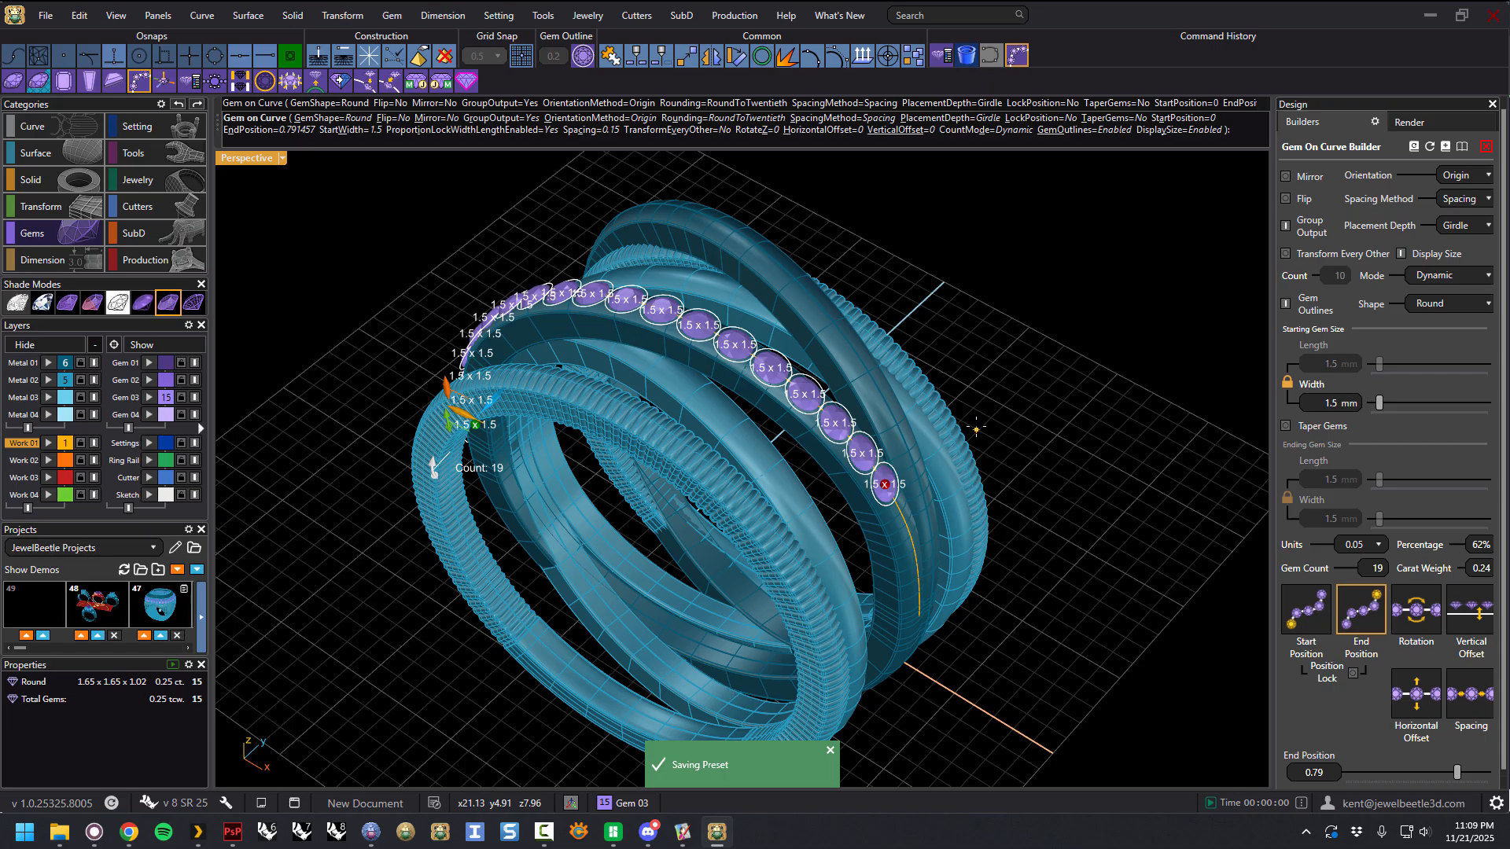
Step: Restore the default Gem On Curve settings and load the "1_5mm round" preset from the library
{"action": "right_click_drag", "start_coordinate": [1027, 405], "coordinate": [1046, 440]}
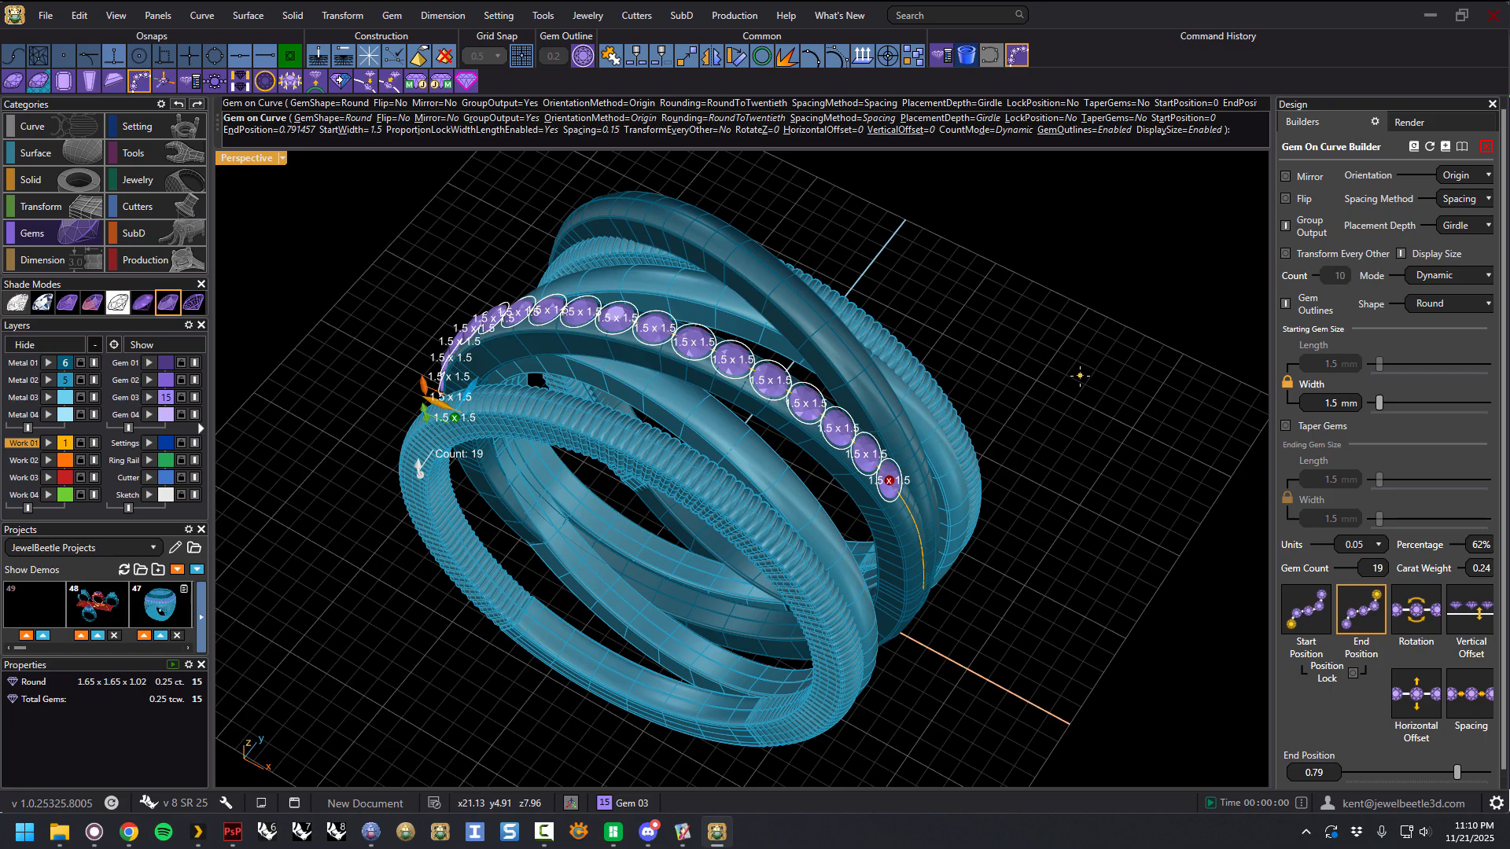
{"action": "left_click", "coordinate": [1431, 148]}
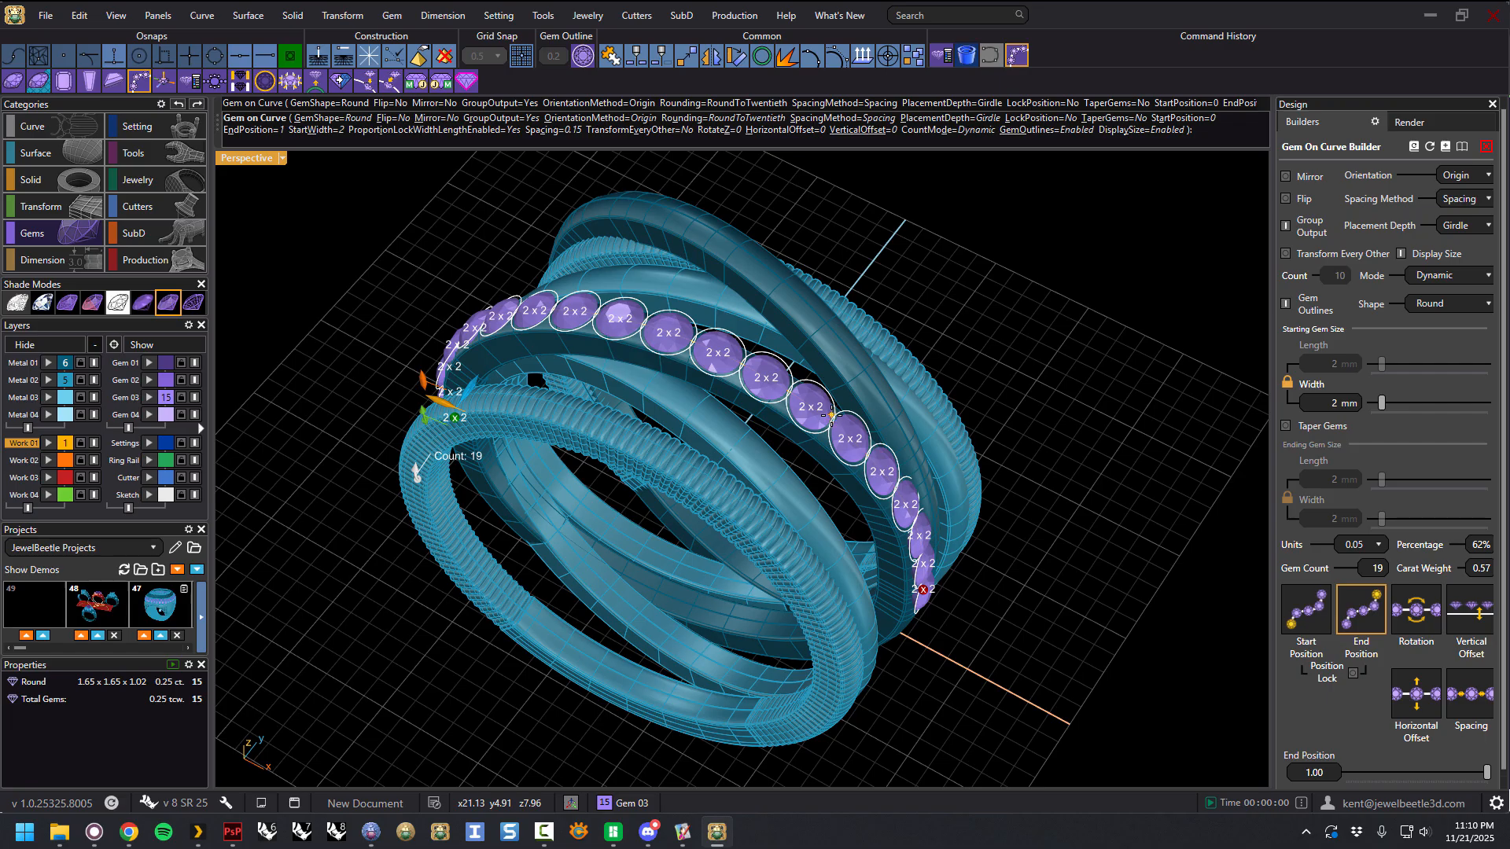
{"action": "left_click", "coordinate": [1465, 149]}
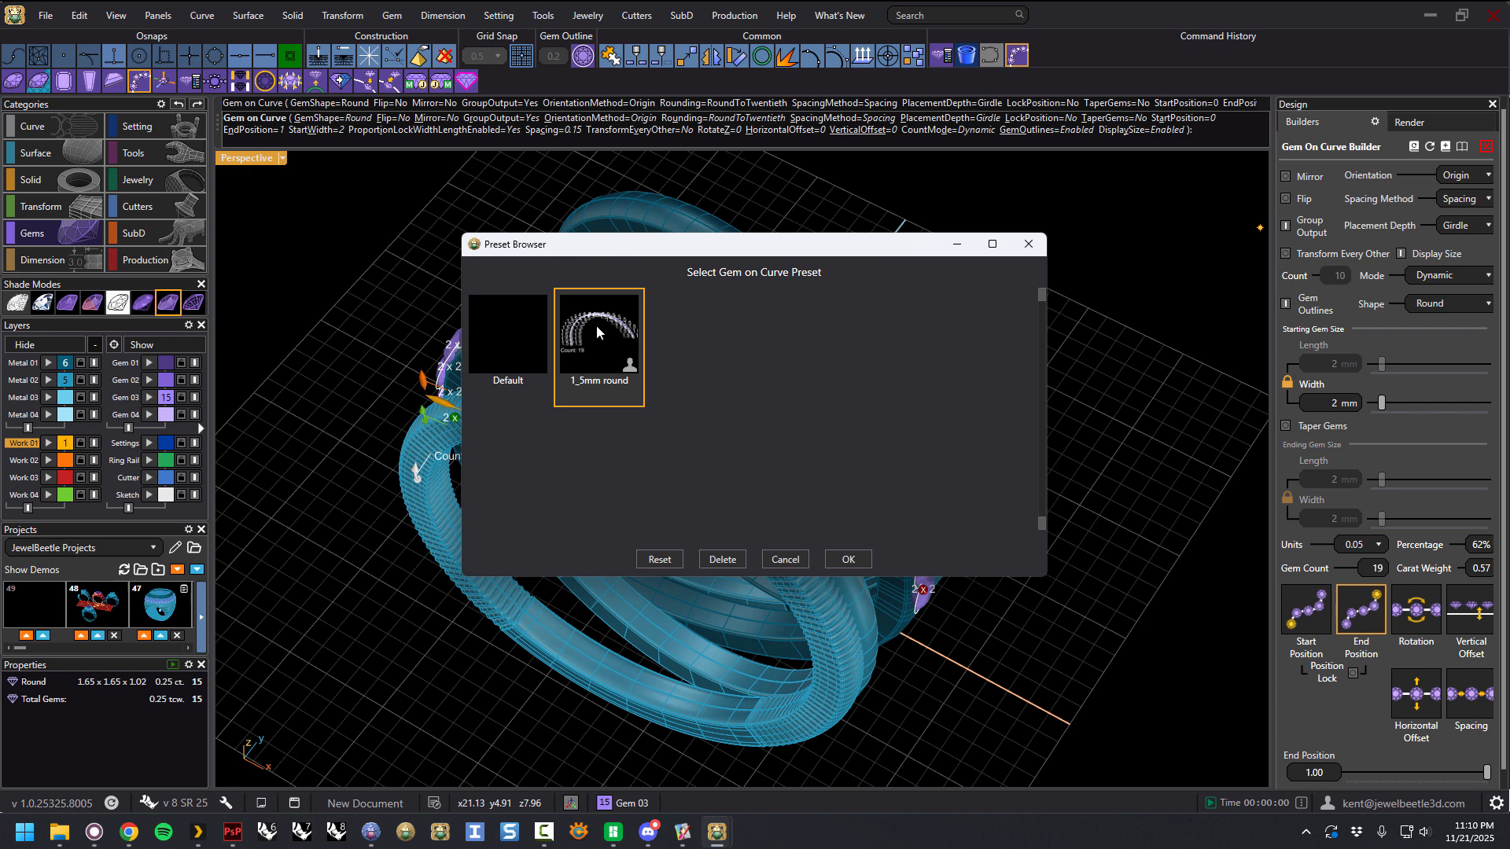
{"action": "left_click", "coordinate": [849, 559]}
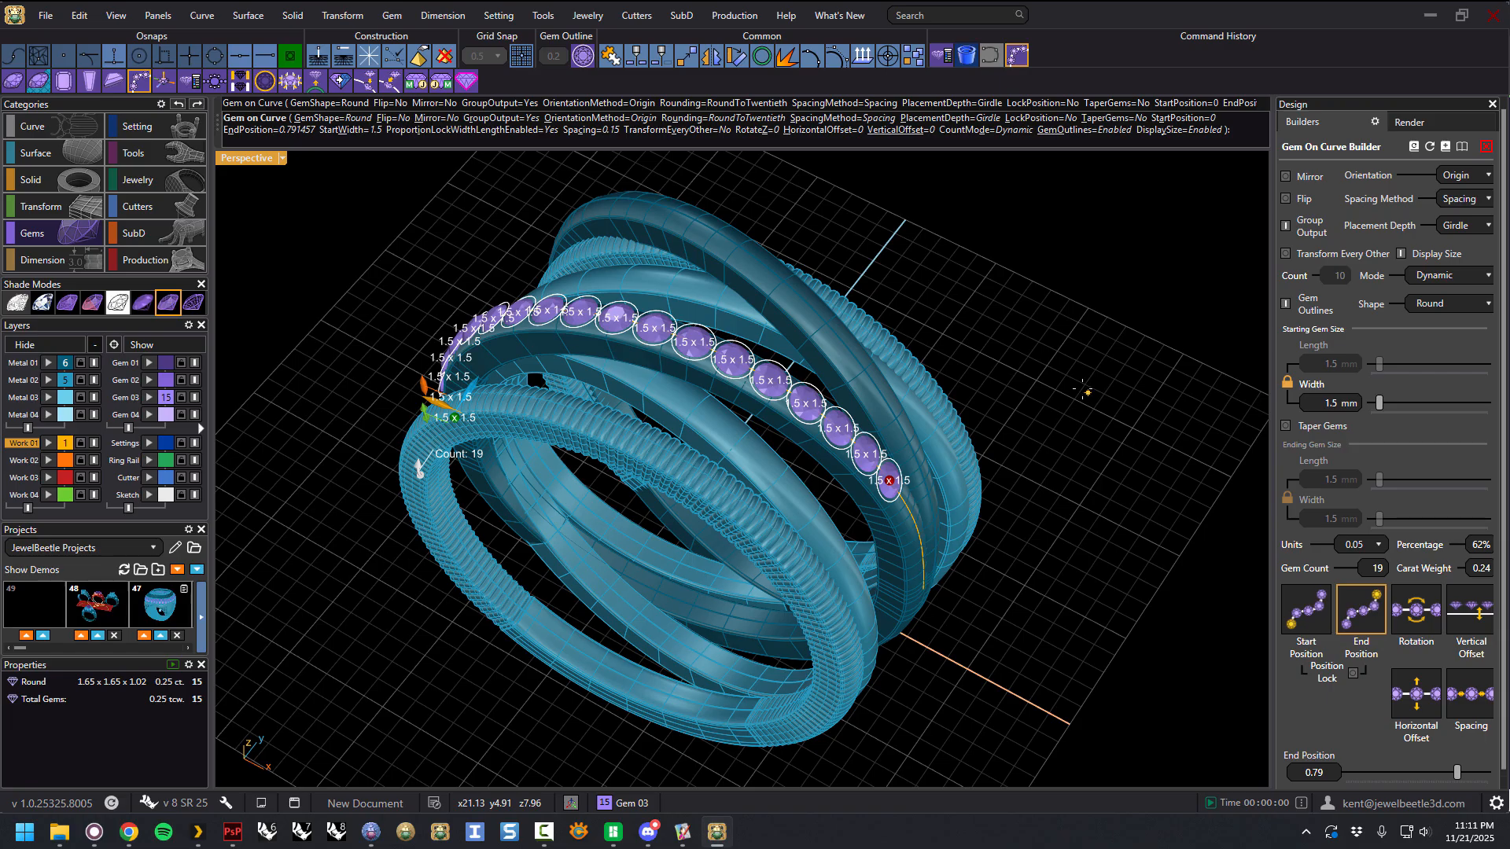
Step: Leave Gem On Curve without applying the edit and delete the row of 15 gems from the crossover band
{"action": "key", "text": "Escape"}
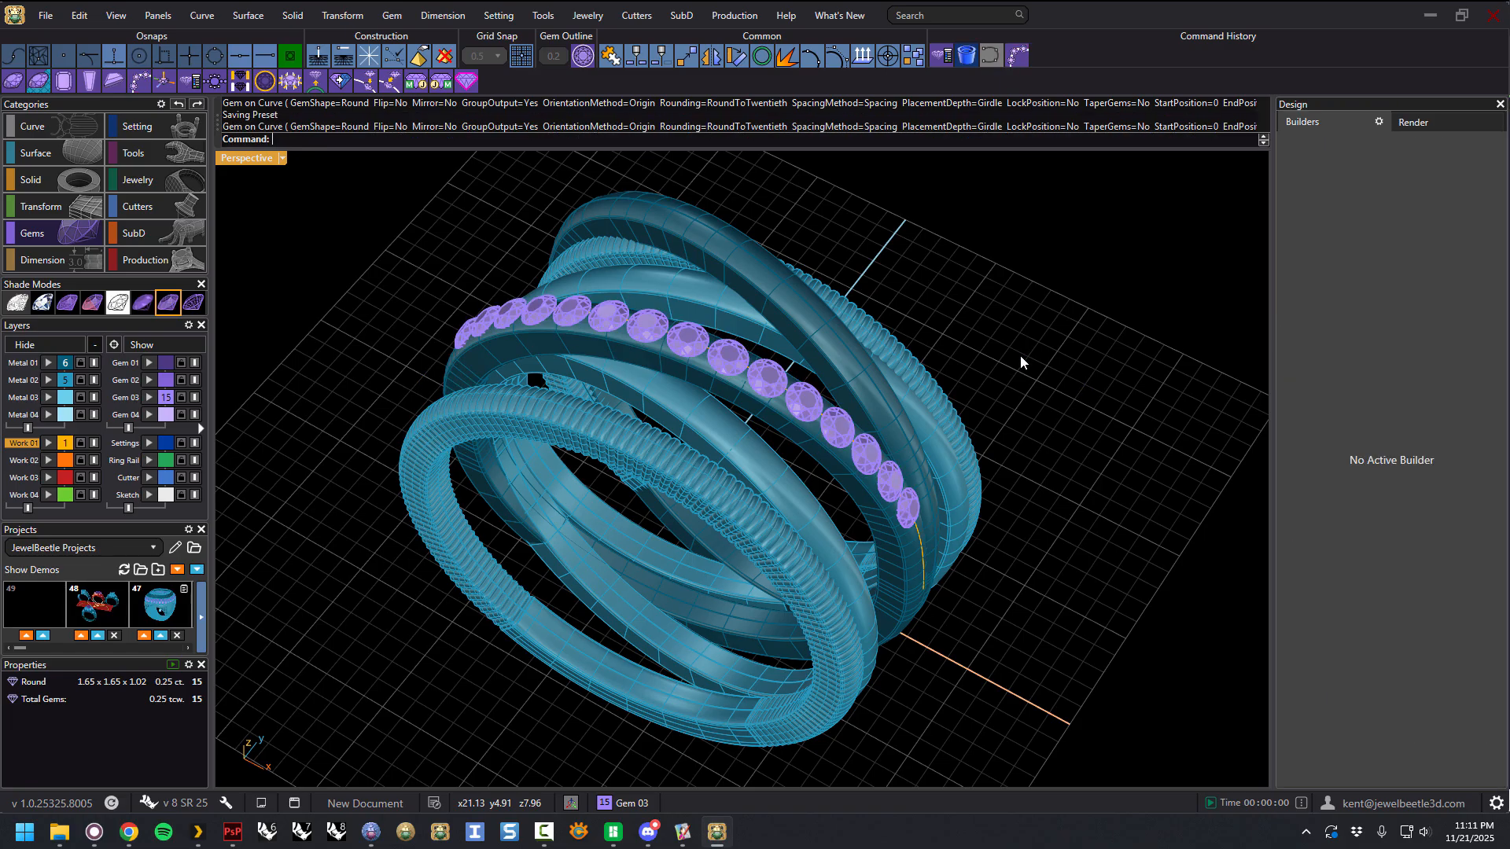
{"action": "left_click", "coordinate": [914, 503]}
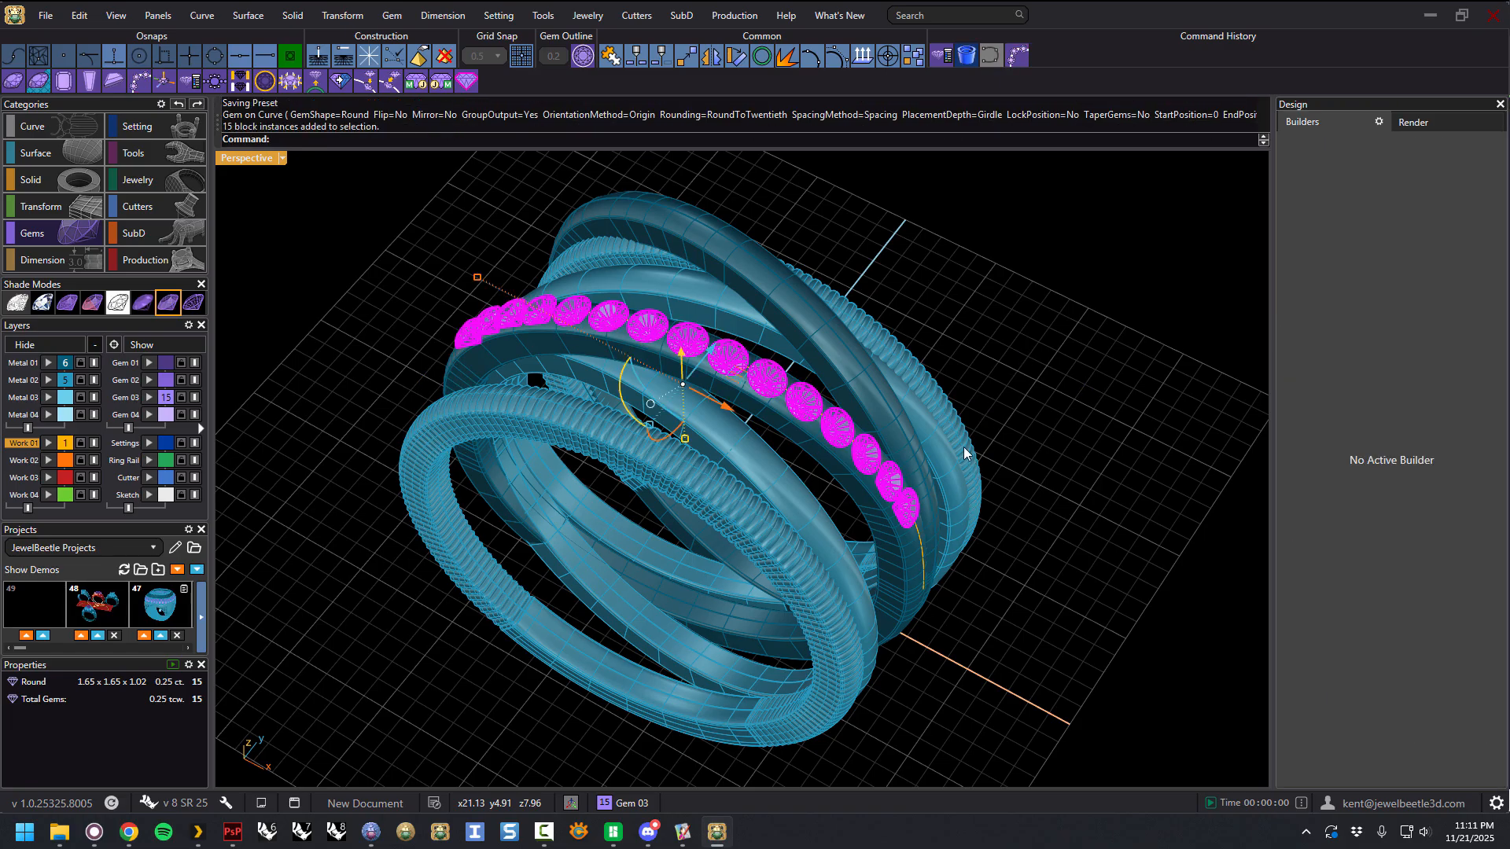
{"action": "key", "text": "Delete"}
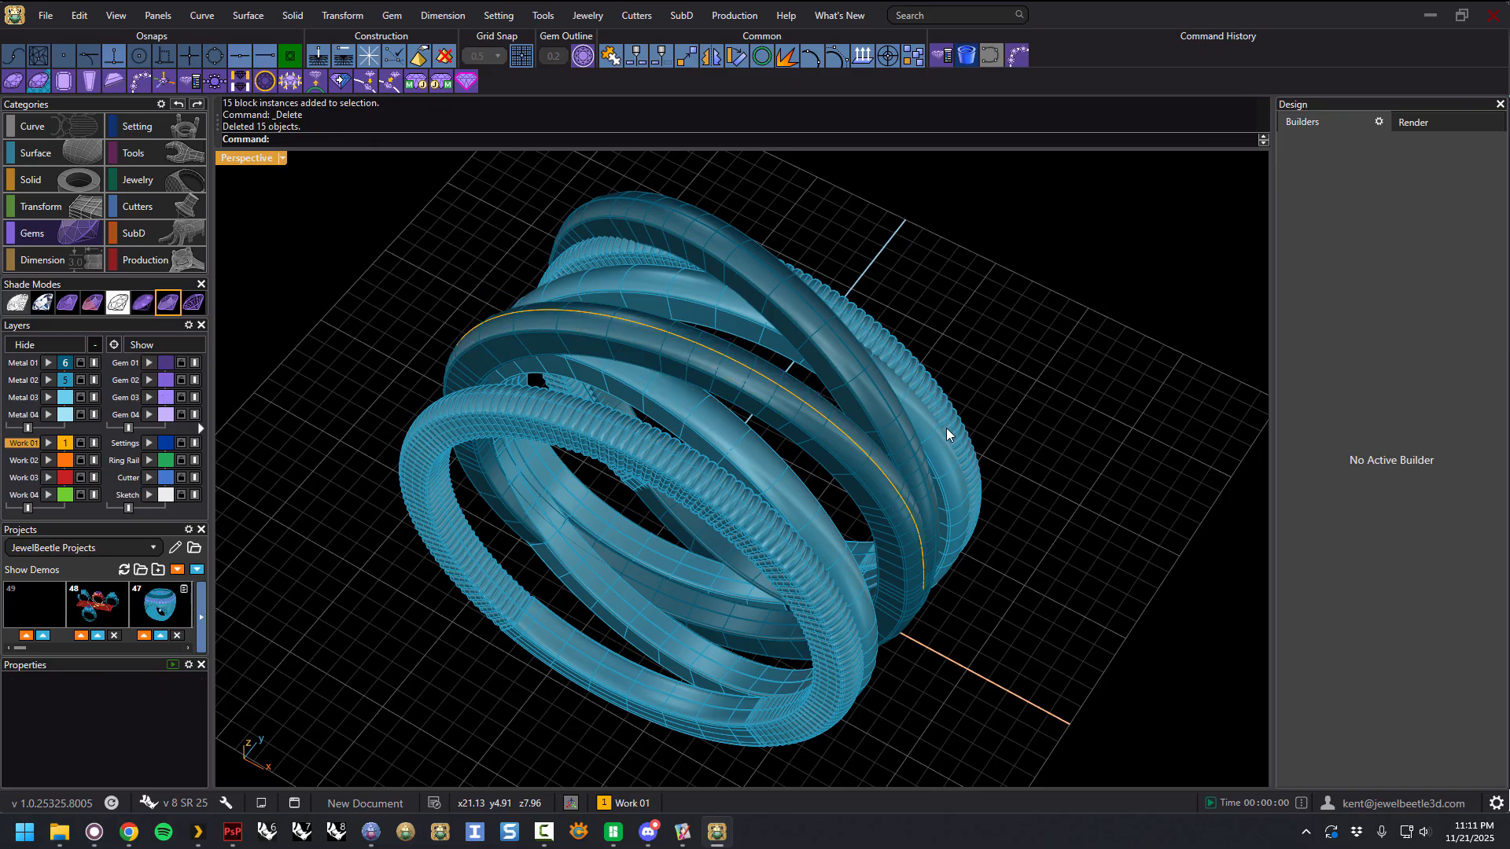
{"action": "left_click", "coordinate": [802, 400]}
{"action": "left_click", "coordinate": [857, 443]}
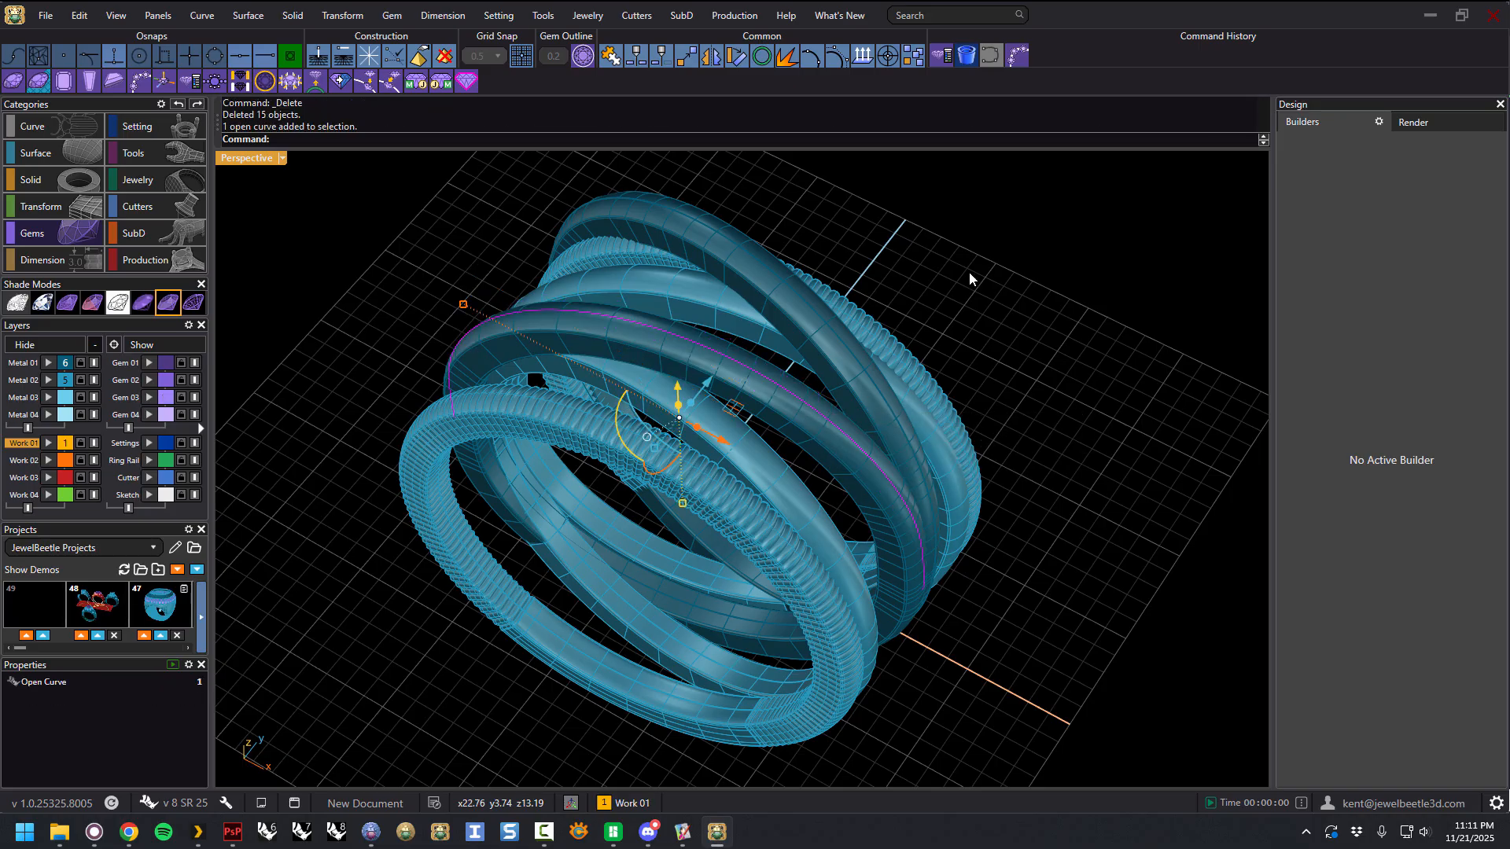
{"action": "left_click", "coordinate": [1022, 56]}
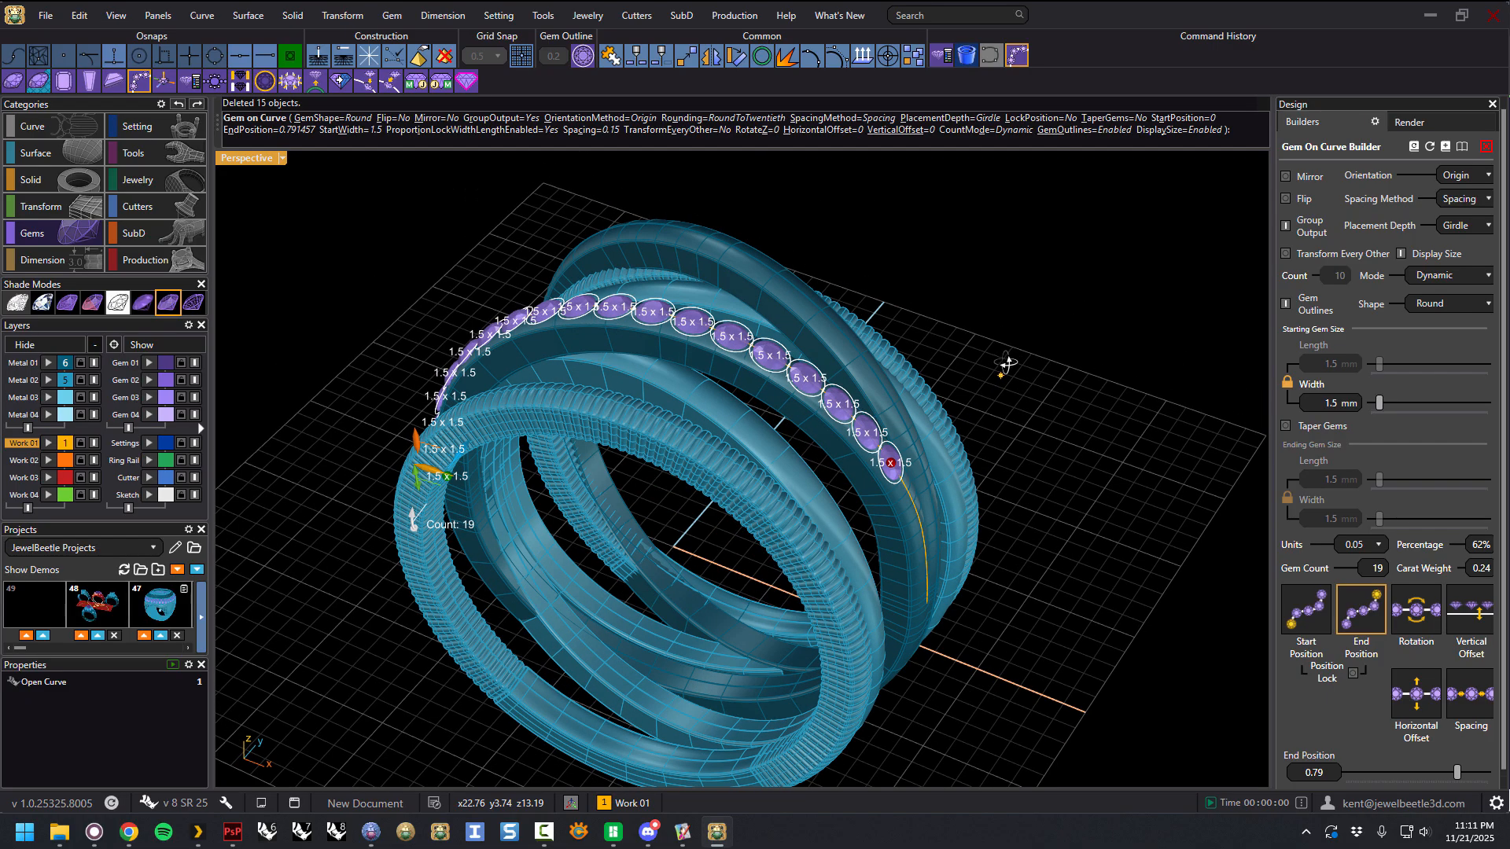
{"action": "key", "text": "Escape"}
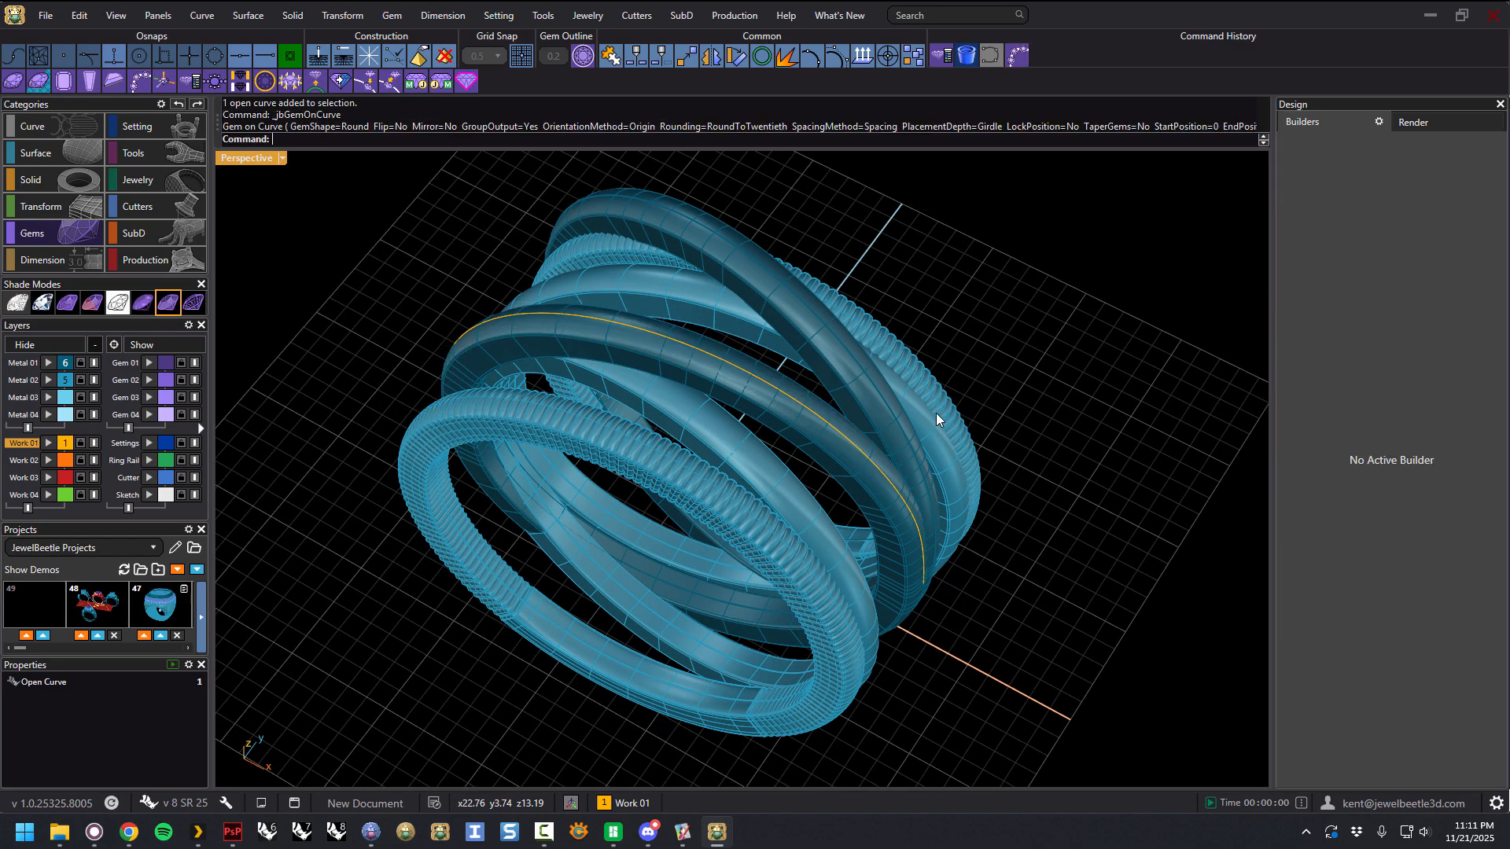
Step: Start Gem On Curve on the crossover band's open curve and extend the row to an end position of about 0.90
{"action": "left_click", "coordinate": [828, 423]}
{"action": "left_click", "coordinate": [881, 463]}
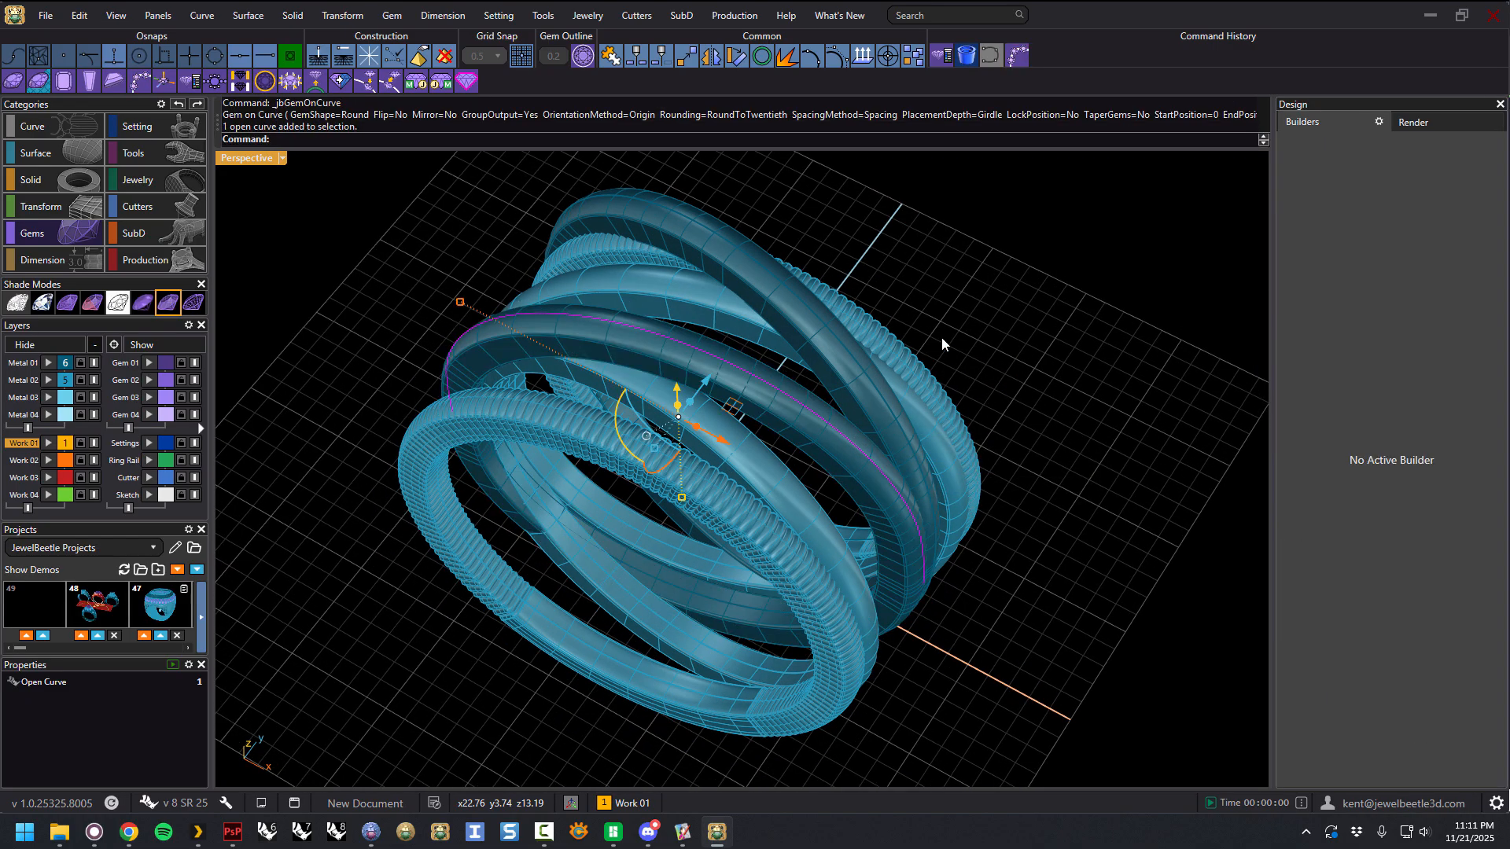
{"action": "left_click", "coordinate": [1019, 55]}
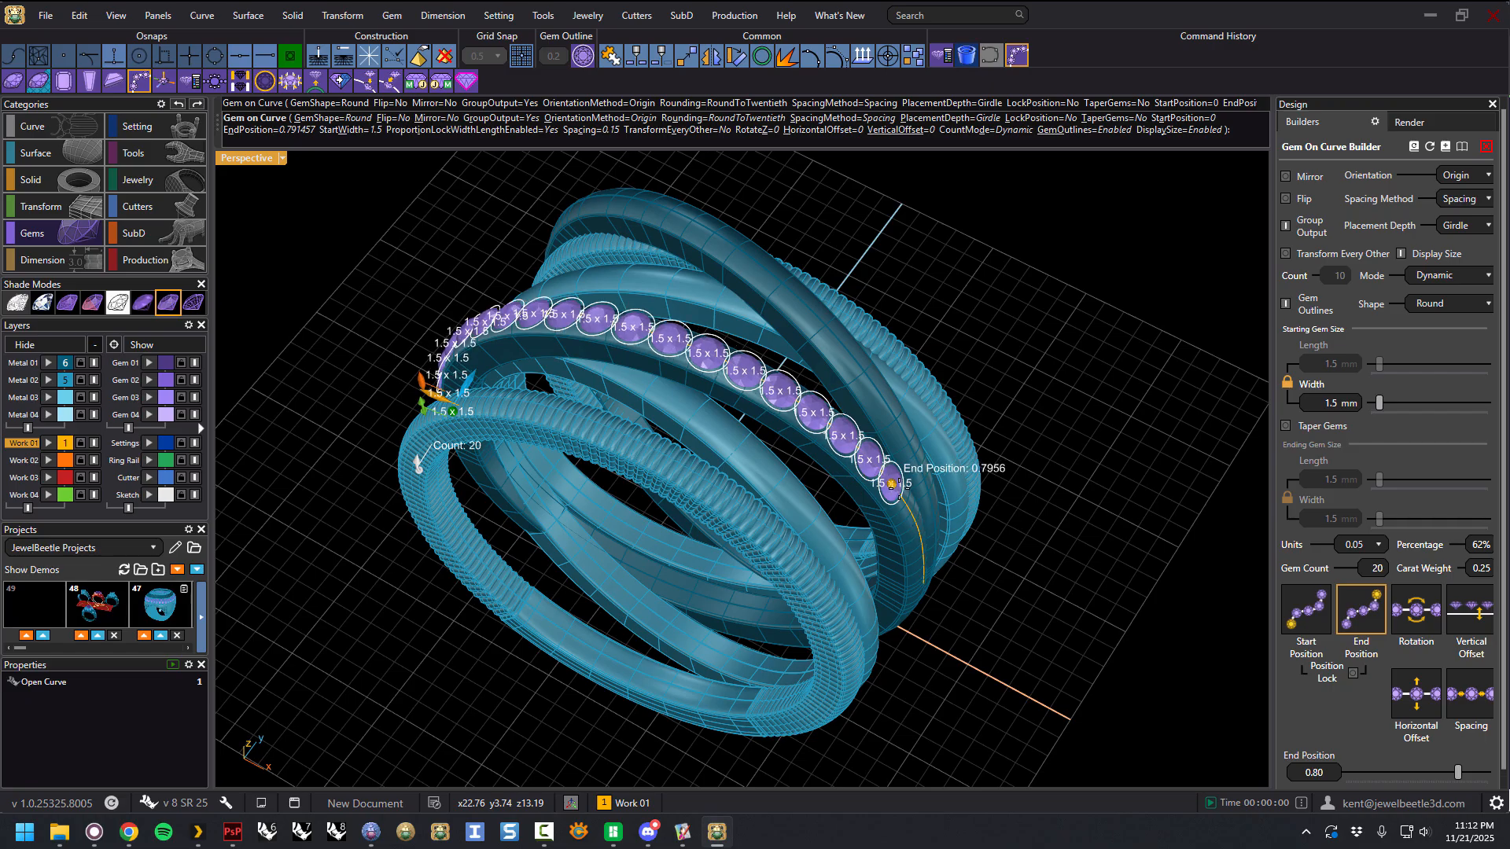
{"action": "left_click", "coordinate": [922, 538]}
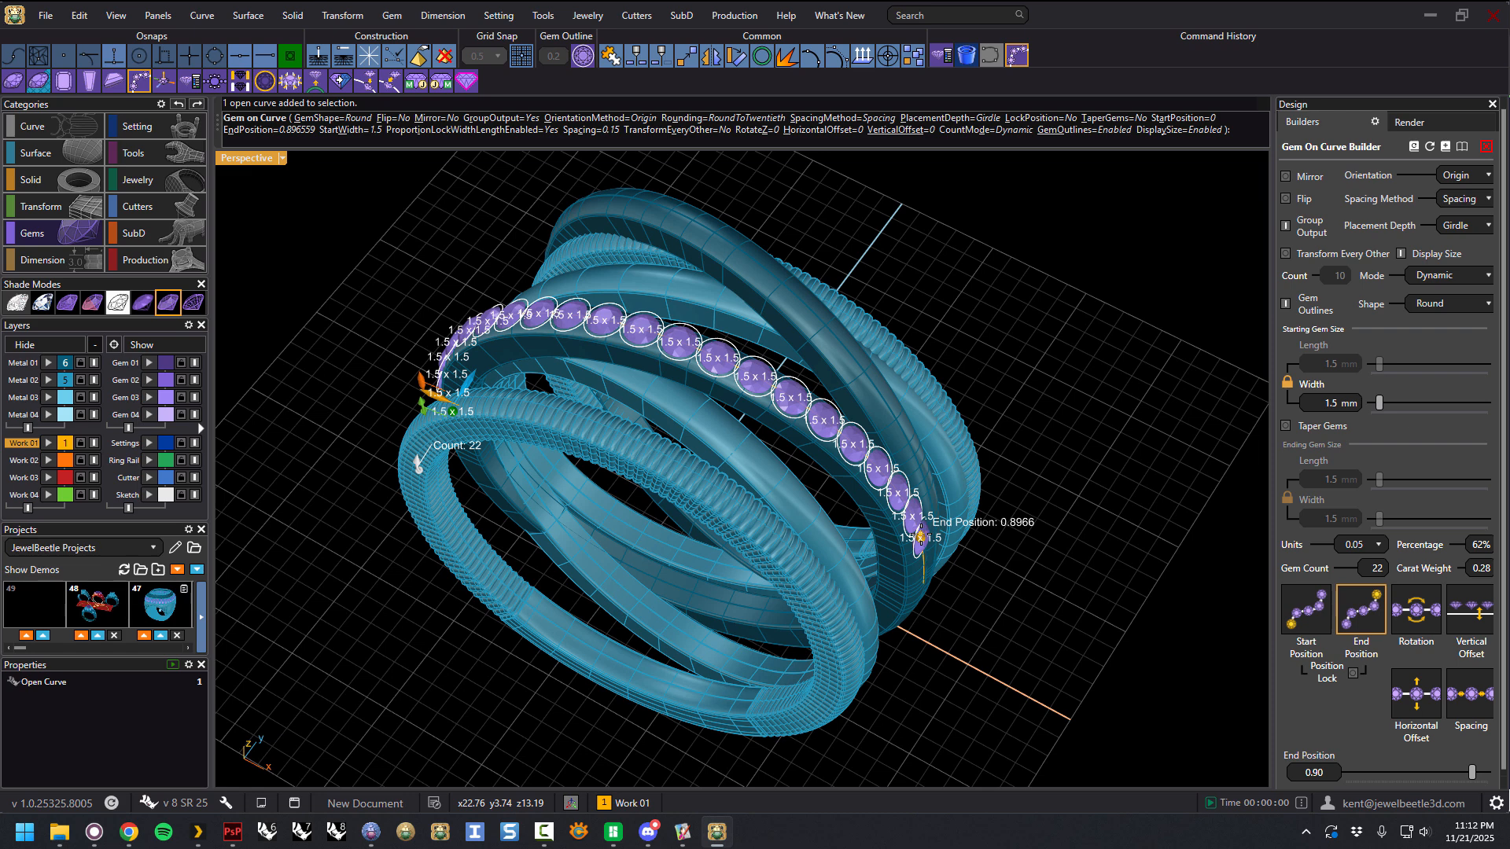